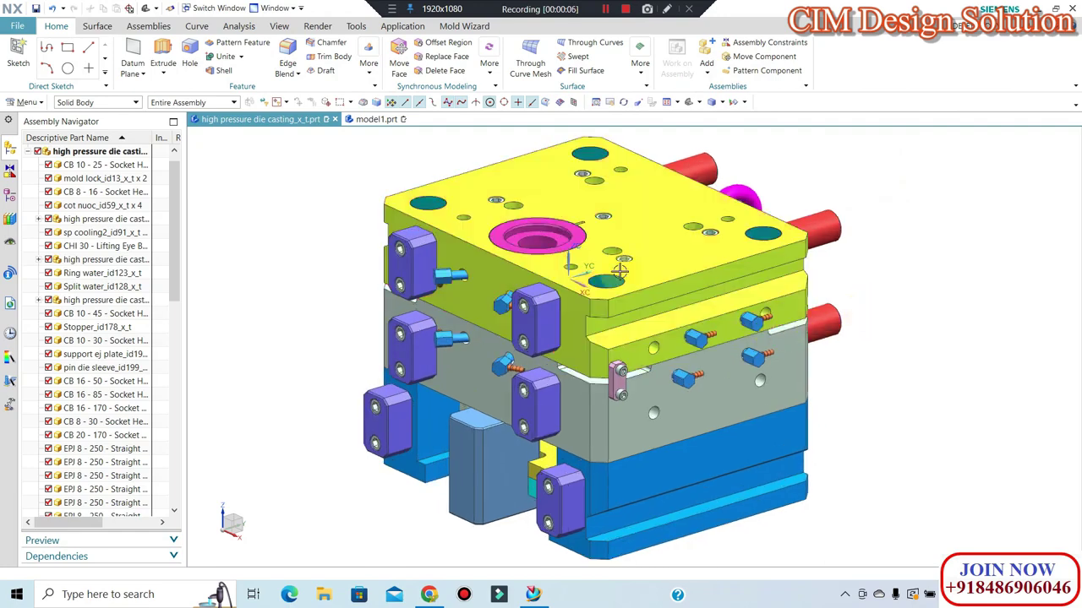
Pan and zoom the mould assembly to frame the area around the sprue.
shift+middle_drag(541, 283, 517, 283)
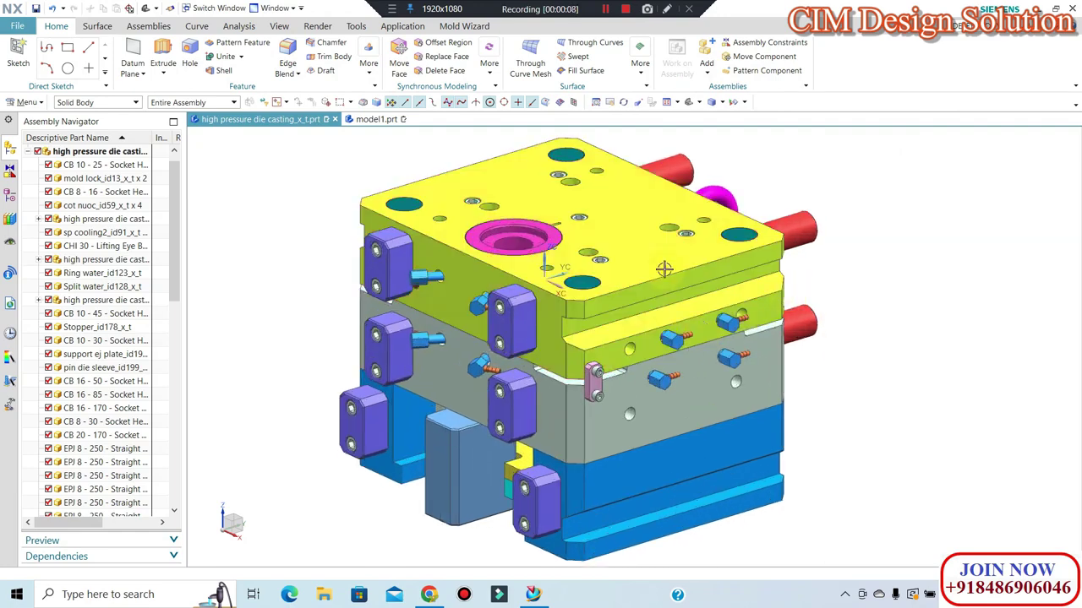
scroll(589, 324, down, 2)
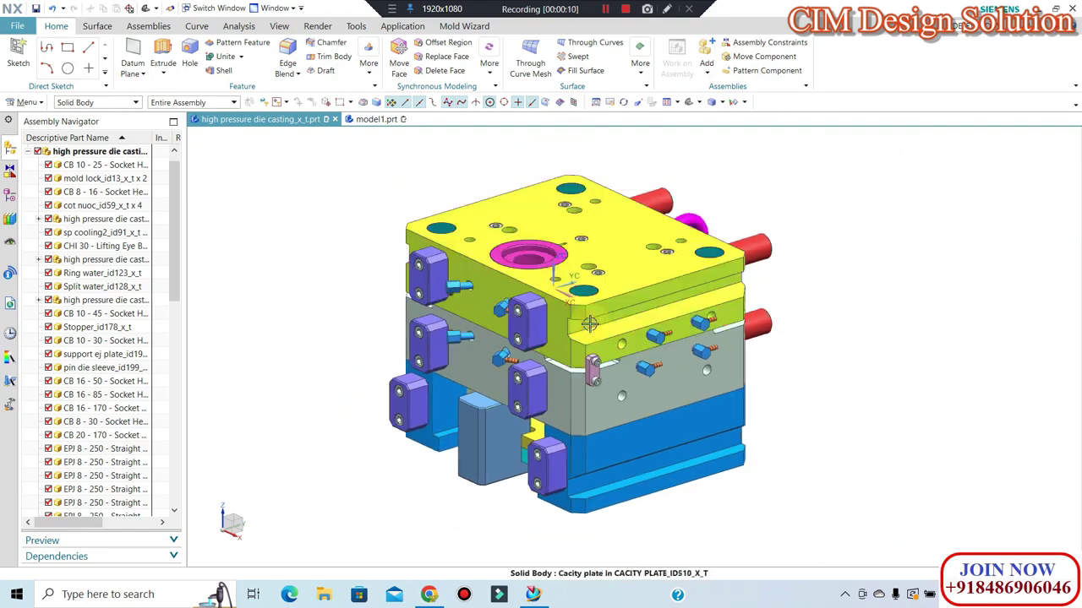
scroll(601, 316, up, 2)
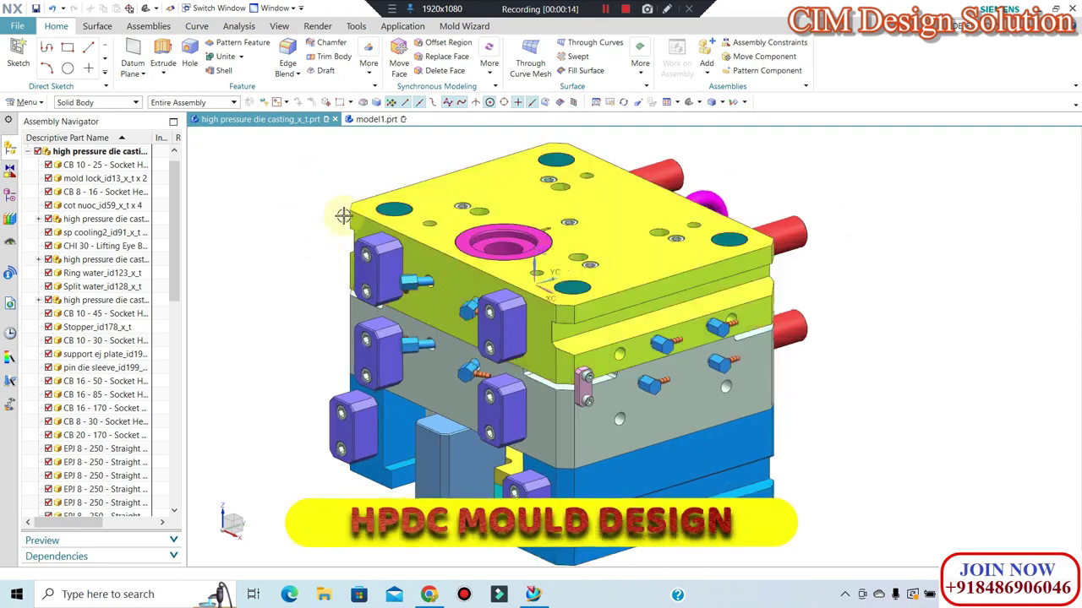
scroll(486, 301, up, 2)
scroll(486, 302, down, 2)
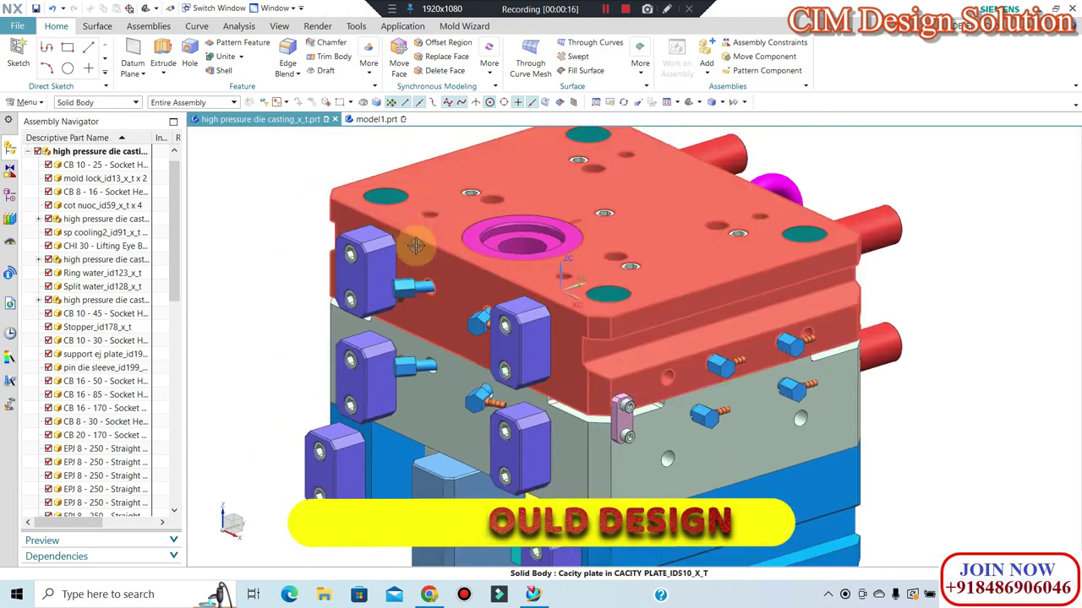
scroll(426, 259, up, 1)
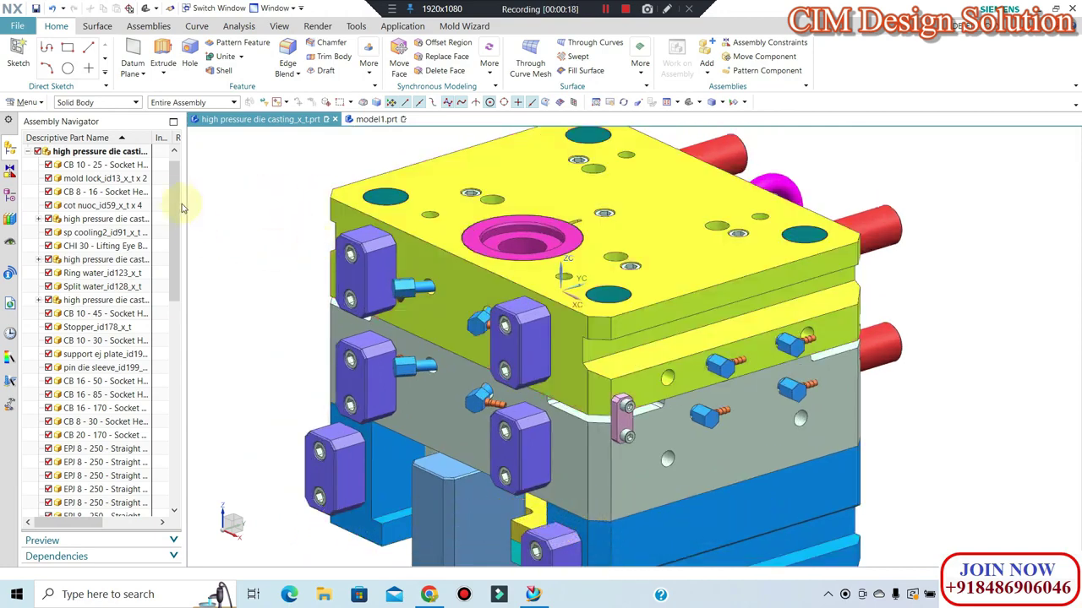
scroll(624, 266, down, 1)
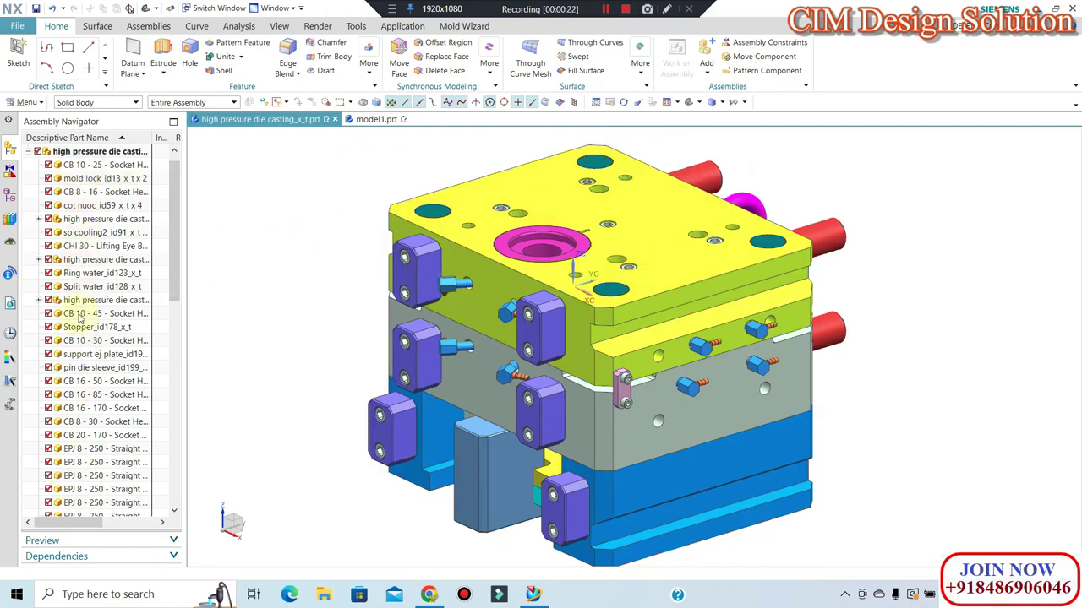
shift+middle_drag(641, 290, 596, 296)
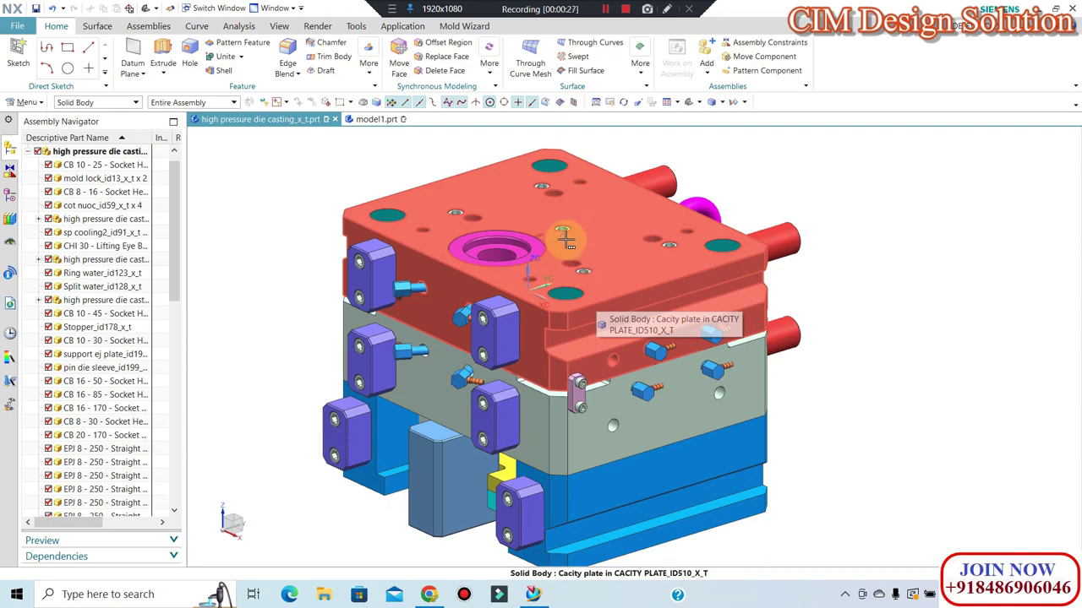
Inspect model1's underside, then return to the mould assembly at a lower frontal angle.
click(368, 121)
mouse_move(778, 404)
middle_down()
mouse_move(736, 292)
mouse_move(899, 350)
mouse_move(797, 330)
mouse_move(797, 285)
mouse_move(764, 372)
mouse_move(743, 367)
mouse_move(730, 300)
mouse_move(741, 271)
mouse_move(816, 316)
mouse_move(684, 304)
mouse_move(684, 314)
mouse_move(380, 231)
mouse_move(602, 231)
middle_up()
click(245, 123)
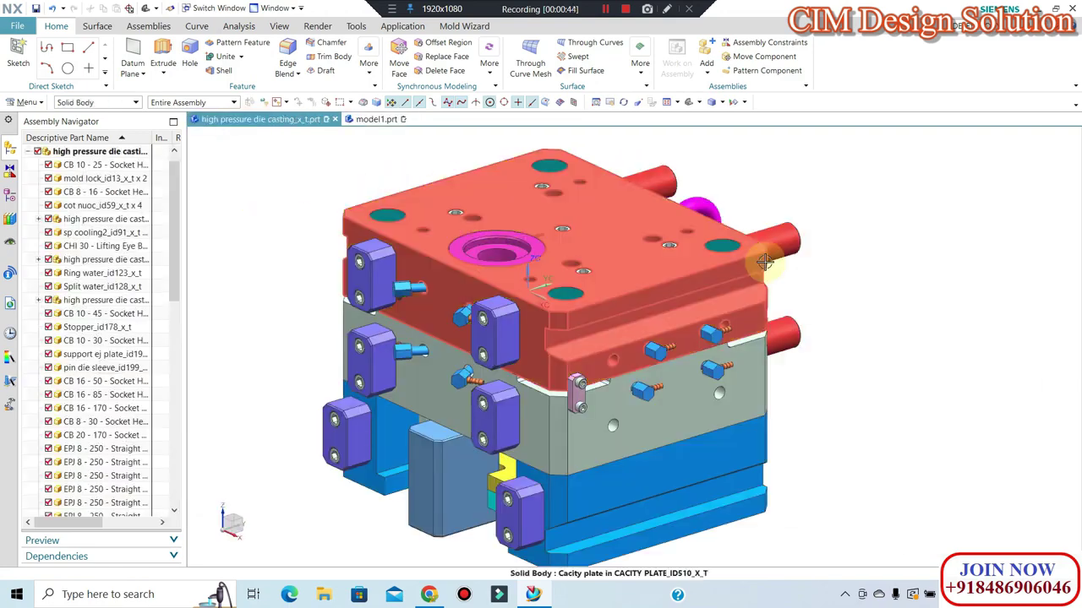
scroll(704, 350, down, 2)
scroll(704, 350, up, 2)
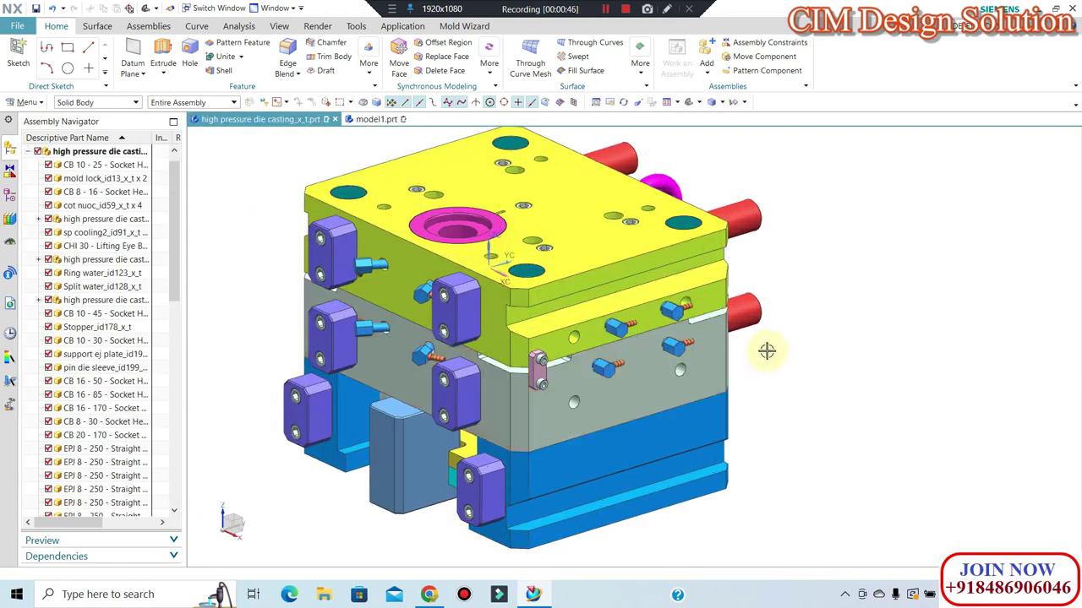
scroll(771, 350, down, 1)
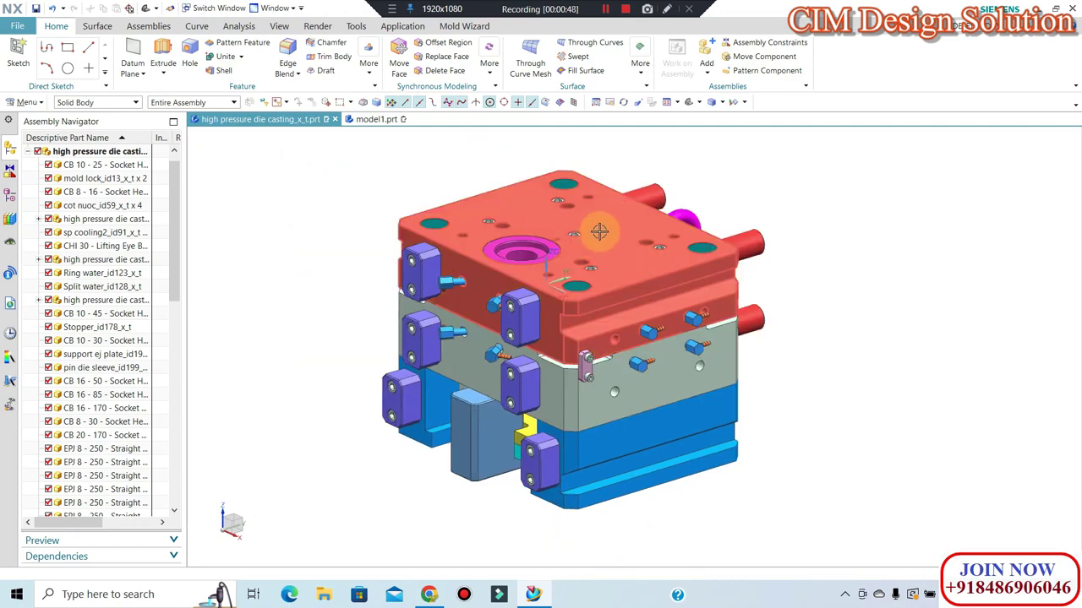
middle_drag(599, 232, 642, 317)
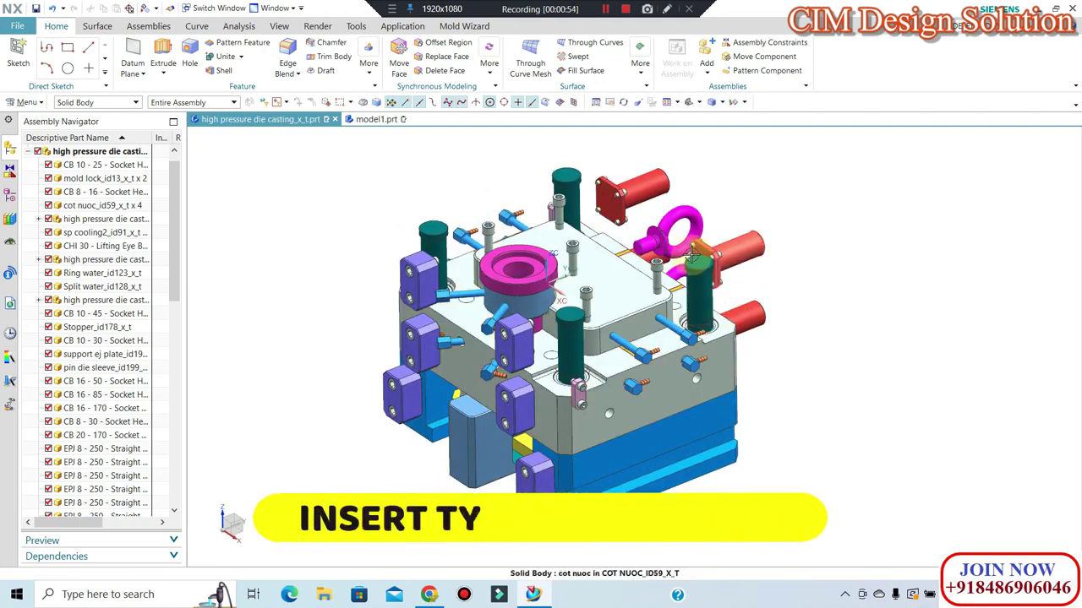
scroll(603, 271, up, 2)
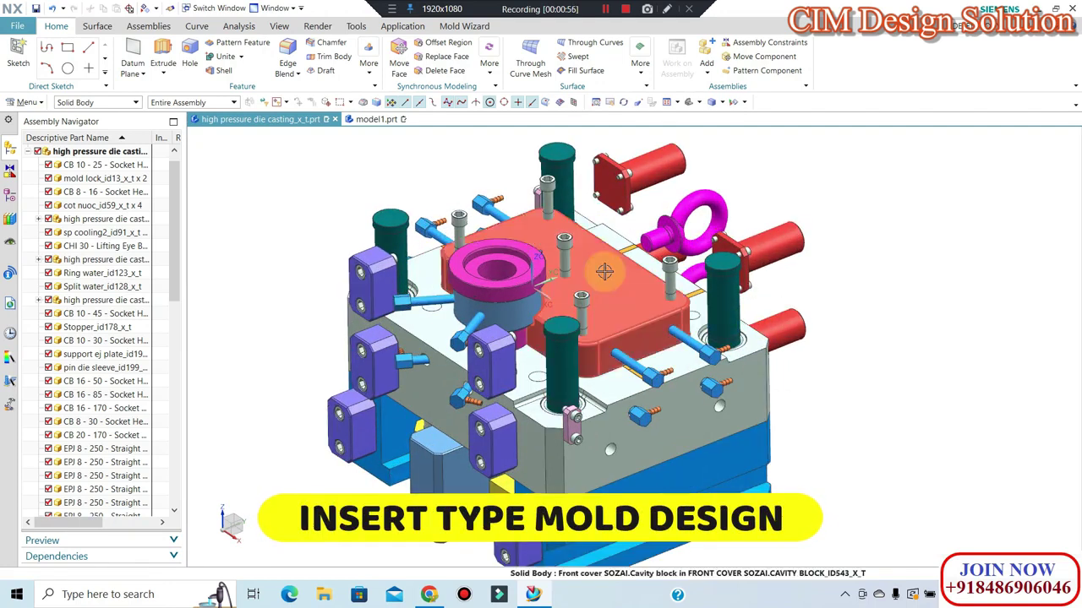
scroll(603, 271, down, 2)
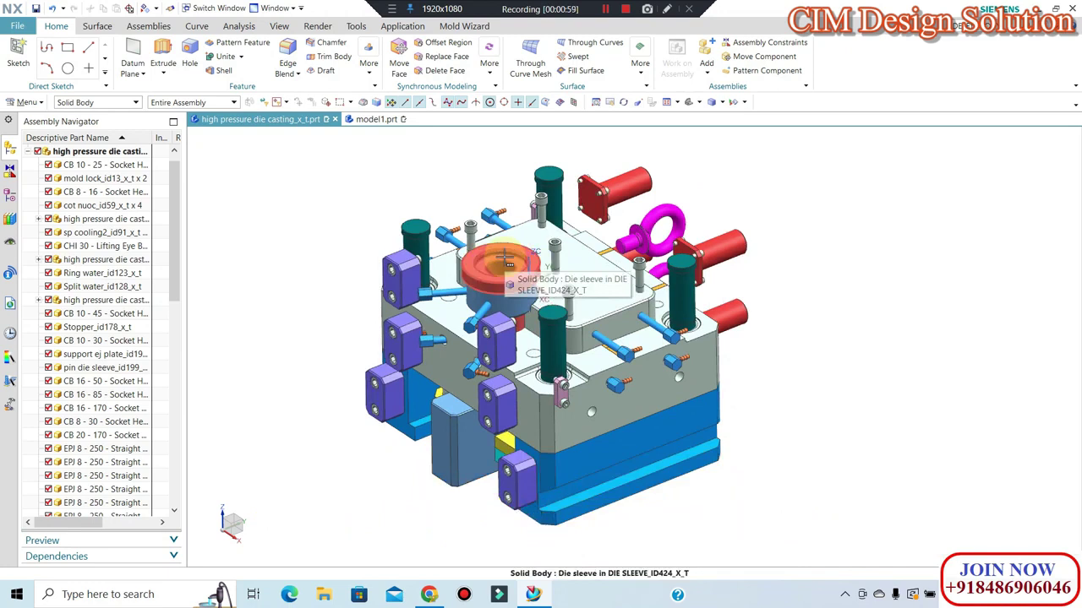
Hide the die sleeve and ring water parts, then start Edit Object Display with Ctrl+J.
click(504, 279)
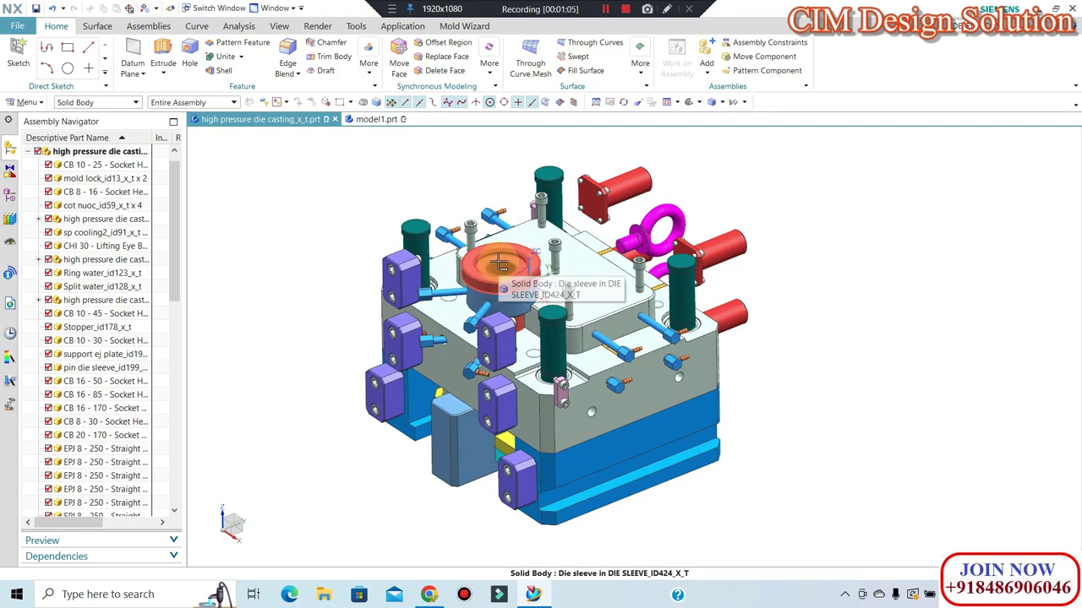
scroll(554, 286, up, 2)
scroll(553, 285, up, 1)
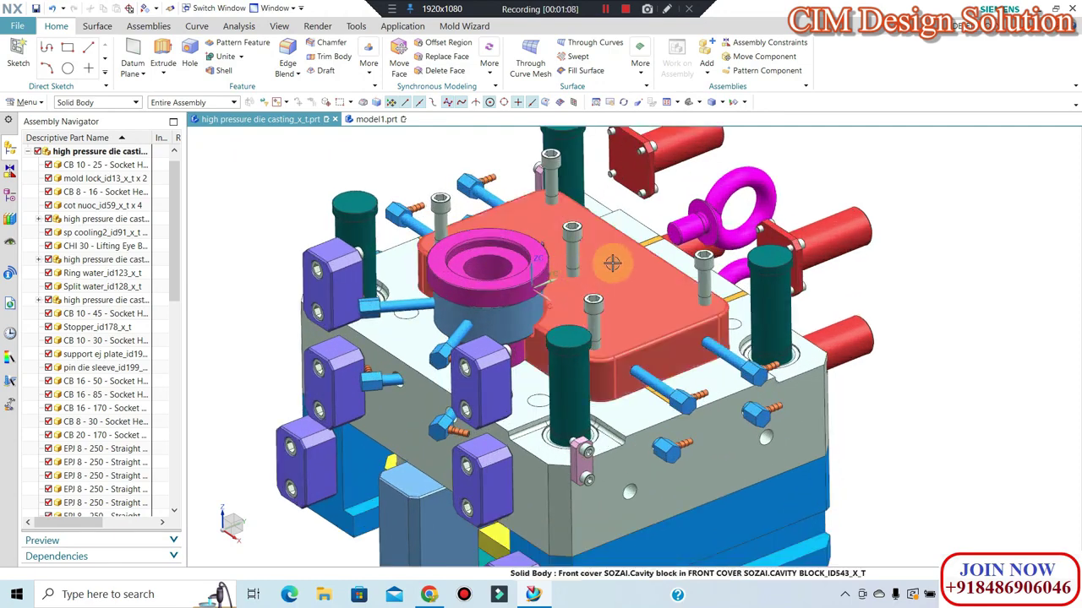
scroll(469, 216, down, 1)
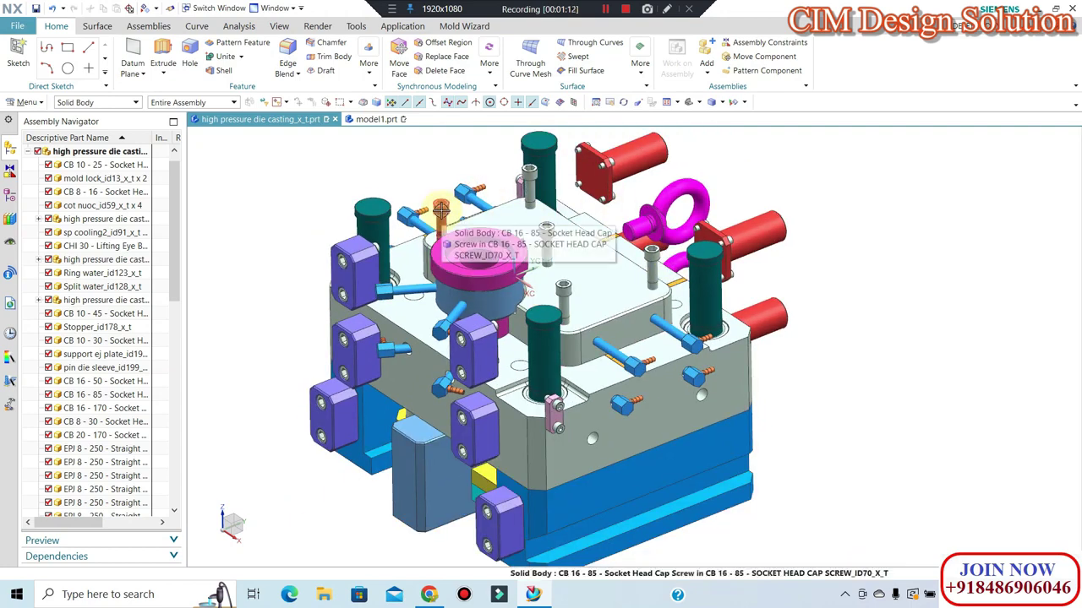
scroll(653, 230, up, 1)
scroll(653, 230, up, 1)
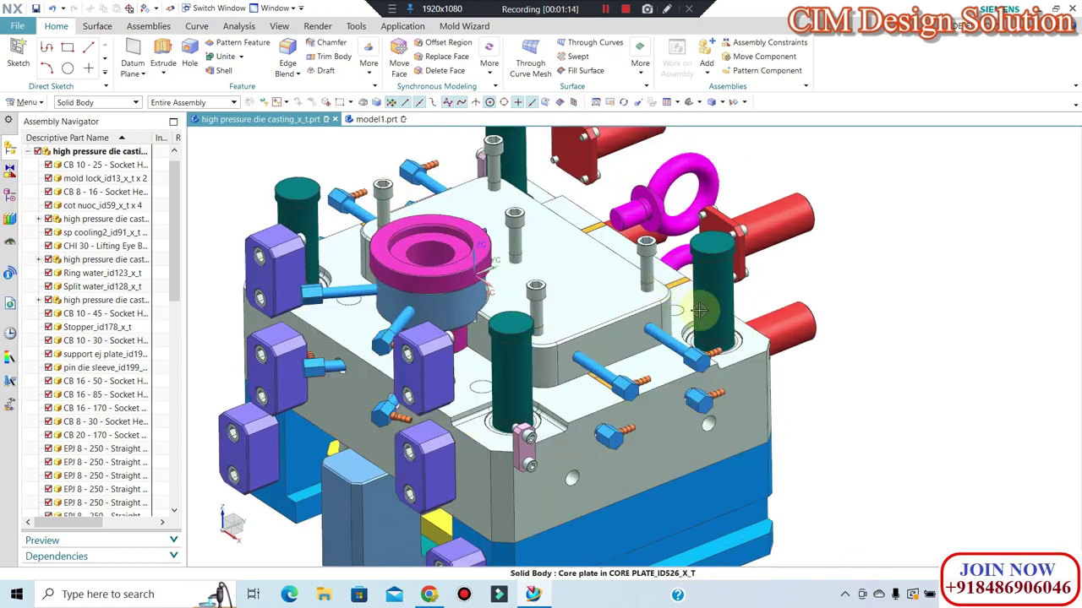
click(393, 262)
key(ctrl+b)
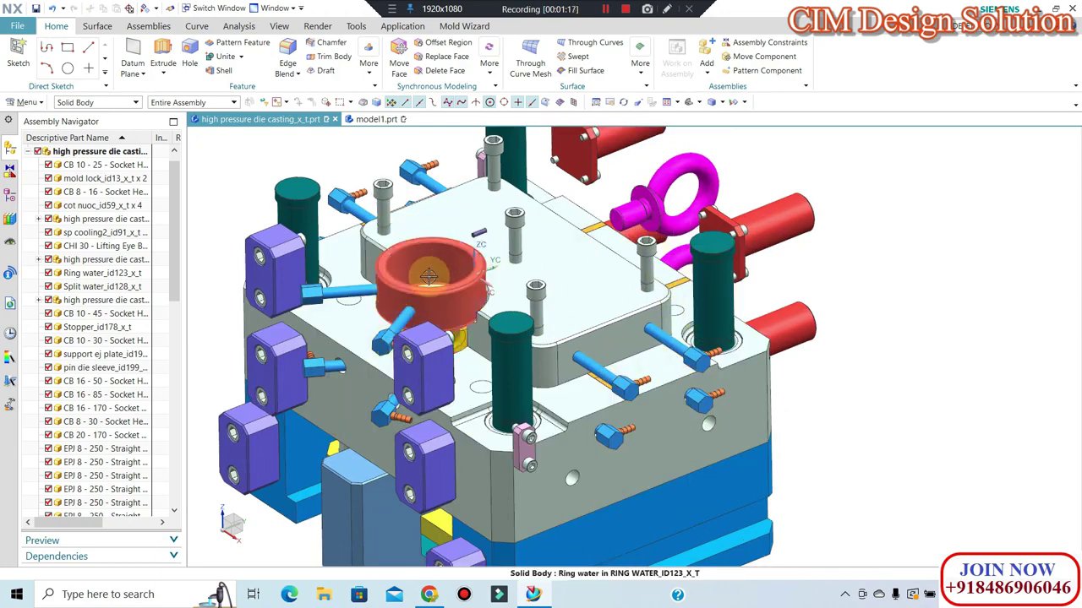
click(402, 299)
key(ctrl+b)
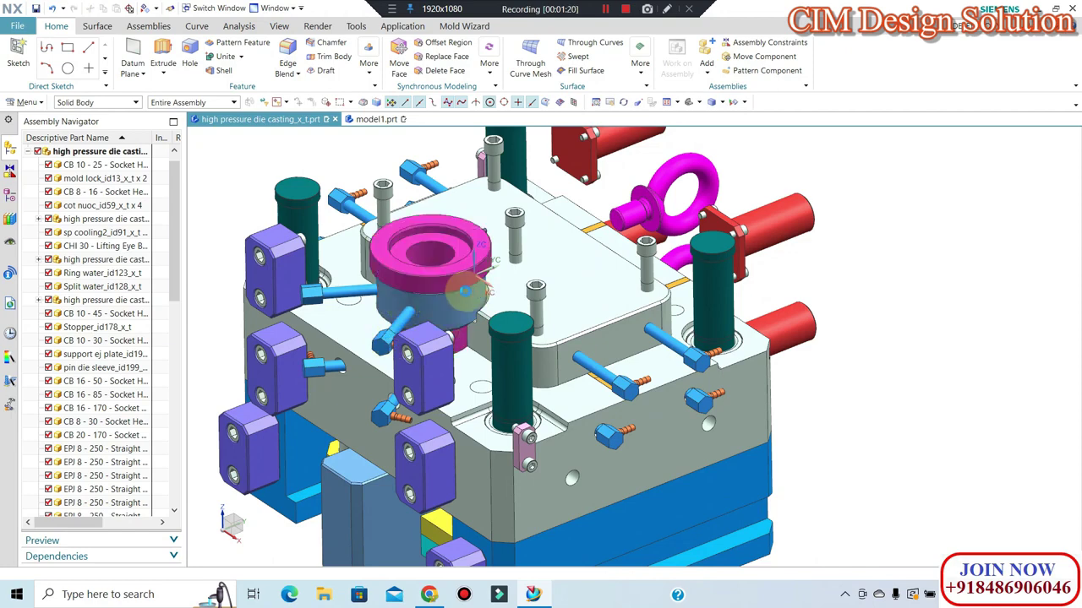
key(ctrl+j)
Set the ring water part to translucency 20 and orbit onto the two-cavity plate.
click(101, 272)
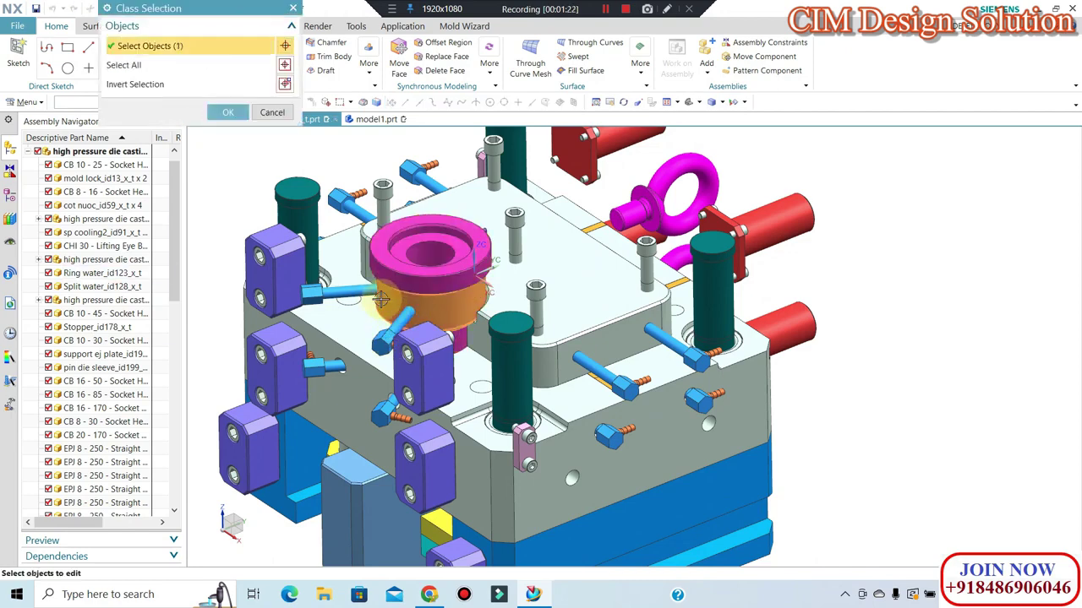
click(223, 108)
click(214, 188)
middle_click(338, 258)
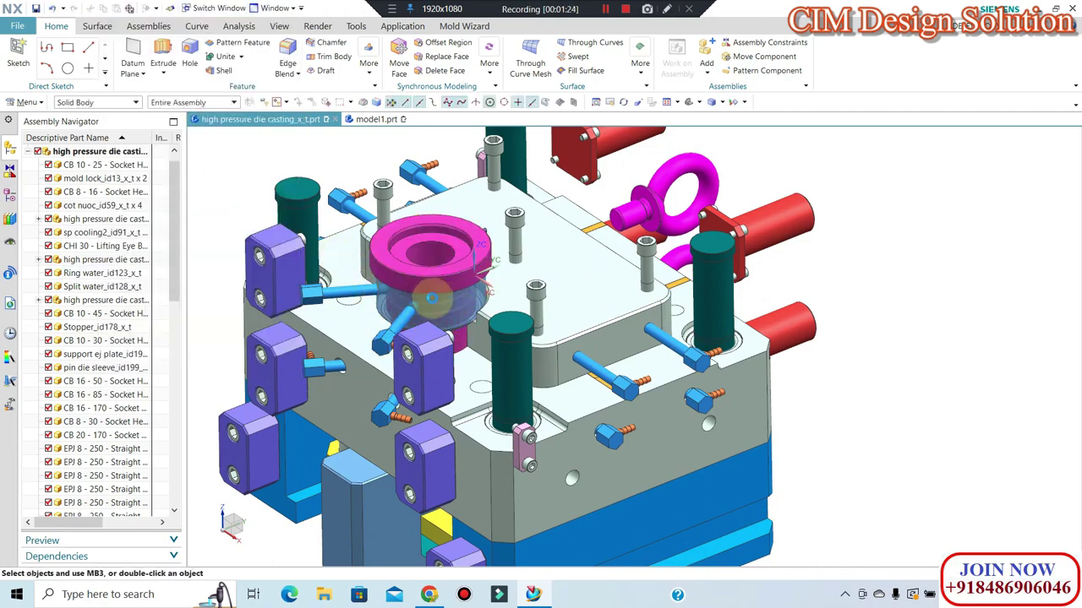
scroll(422, 262, up, 2)
scroll(456, 288, down, 2)
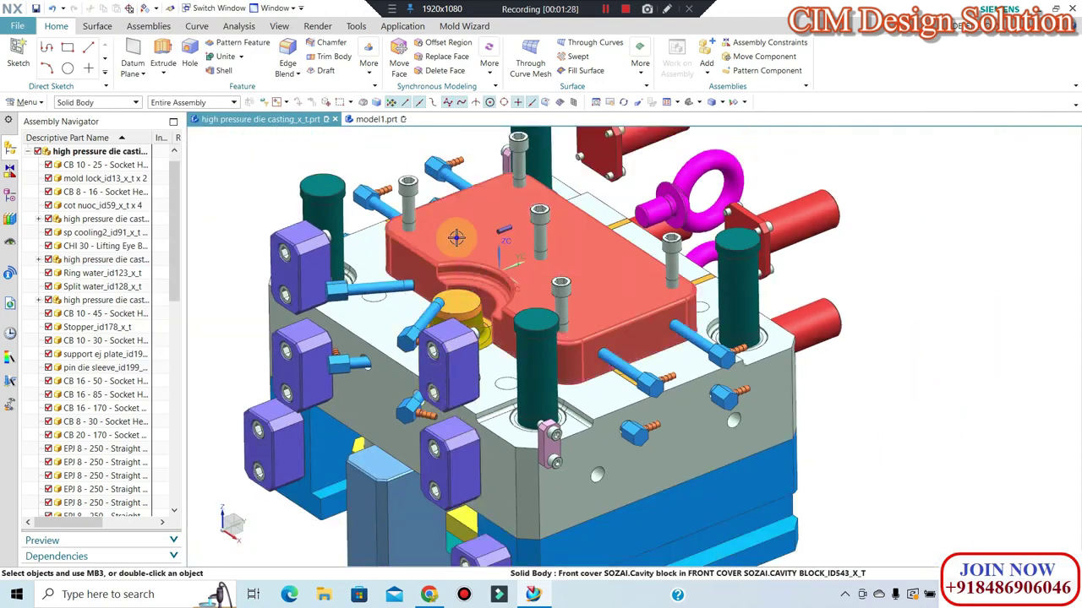
scroll(456, 238, down, 2)
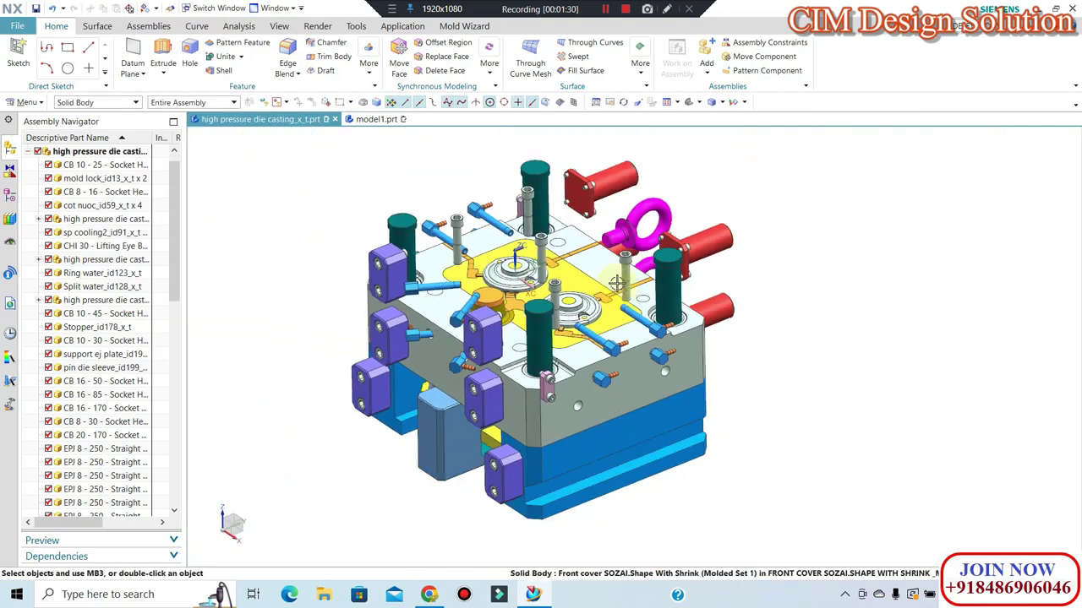
mouse_move(456, 238)
middle_down()
mouse_move(557, 264)
mouse_move(537, 306)
middle_up()
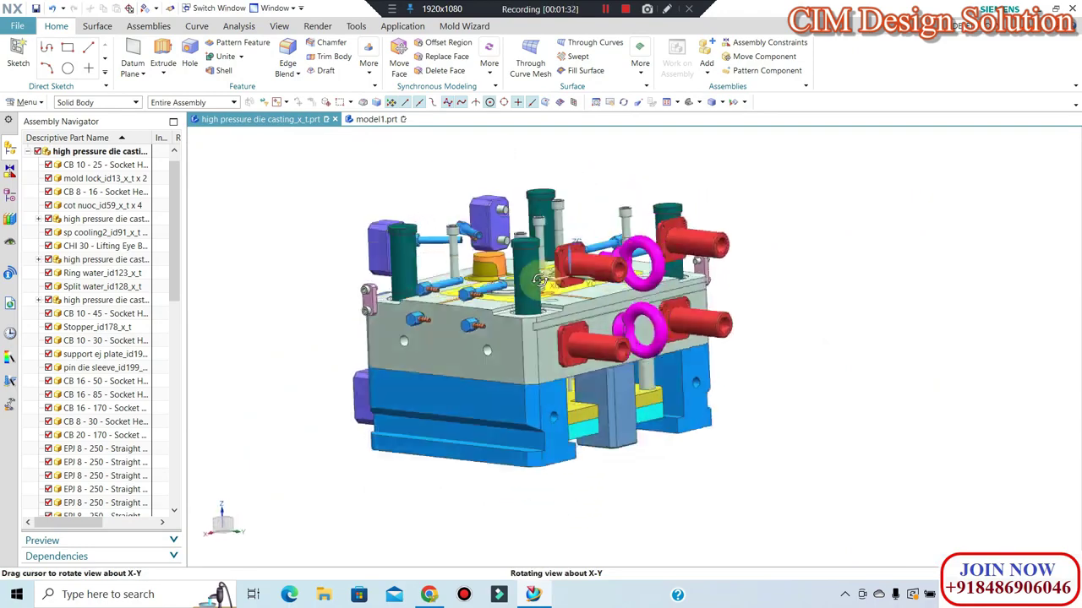
scroll(549, 279, up, 3)
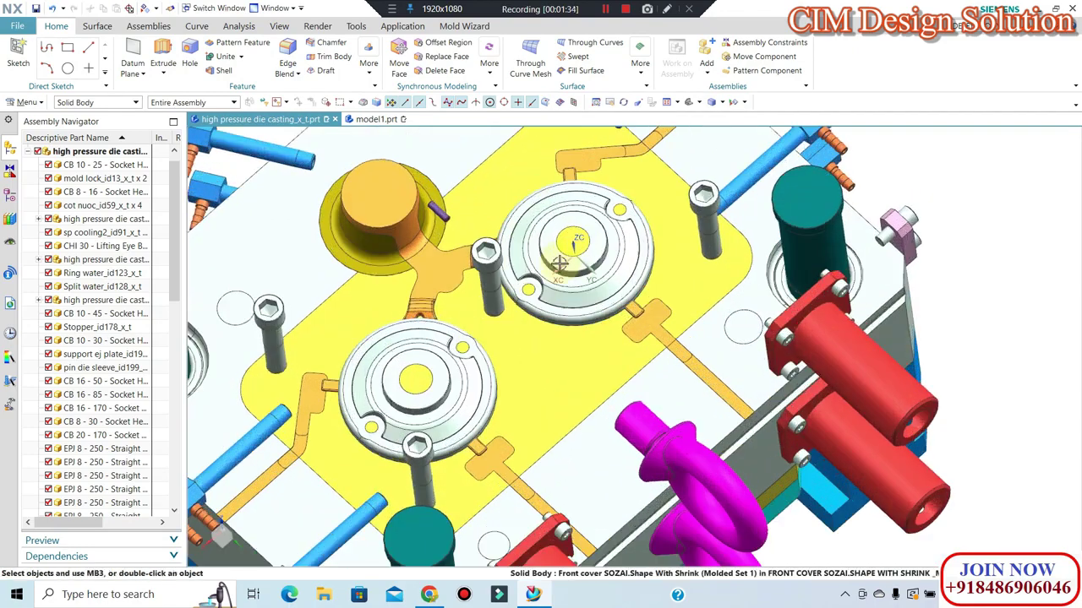
scroll(563, 259, up, 2)
click(553, 286)
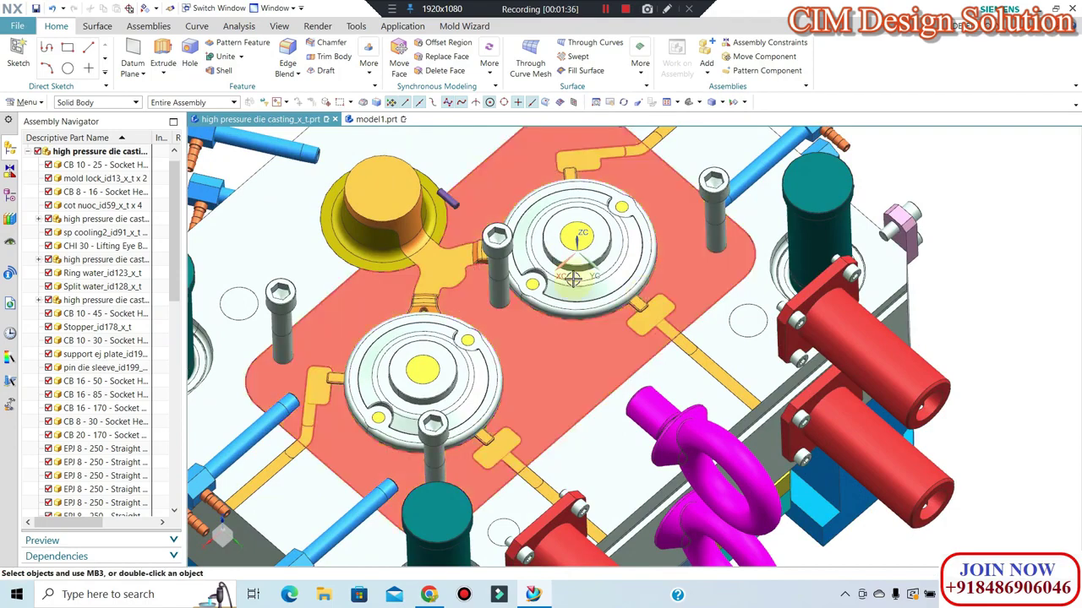
key(Escape)
shift+middle_drag(599, 384, 643, 410)
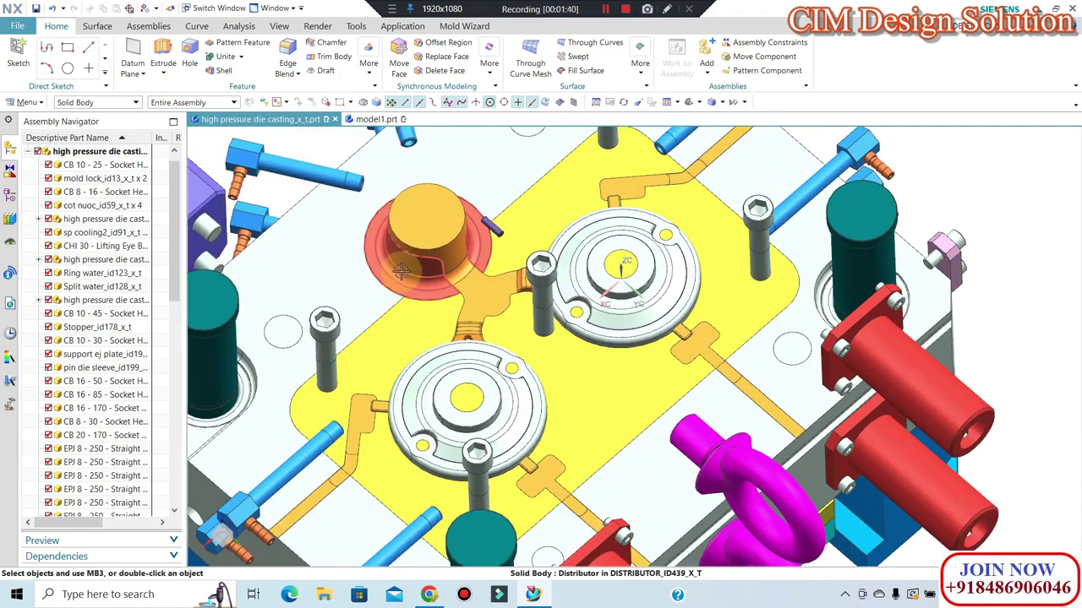
shift+middle_drag(463, 218, 508, 218)
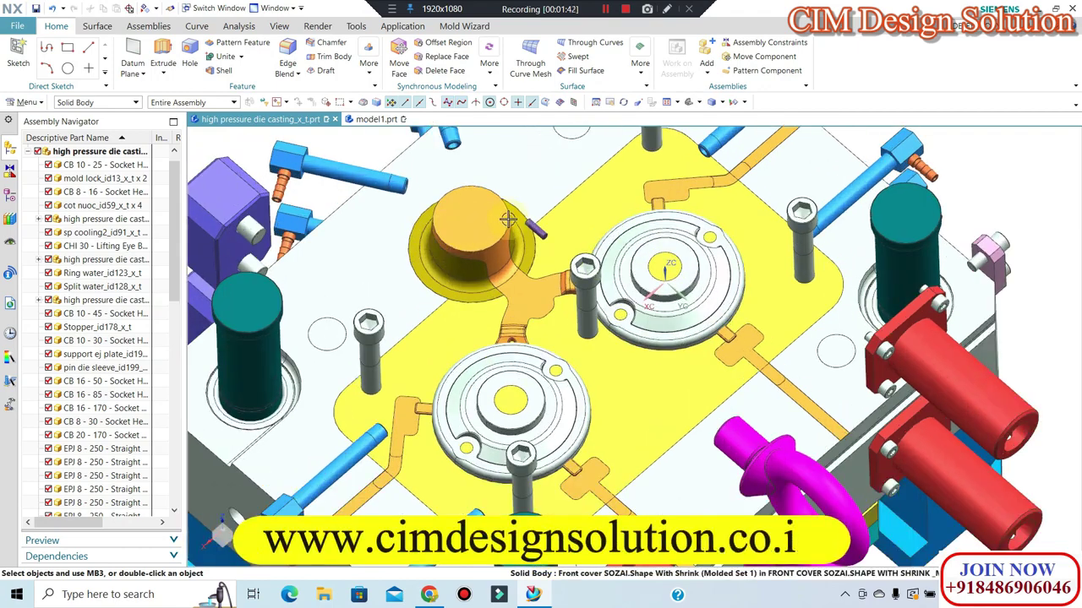
scroll(507, 218, up, 2)
click(427, 226)
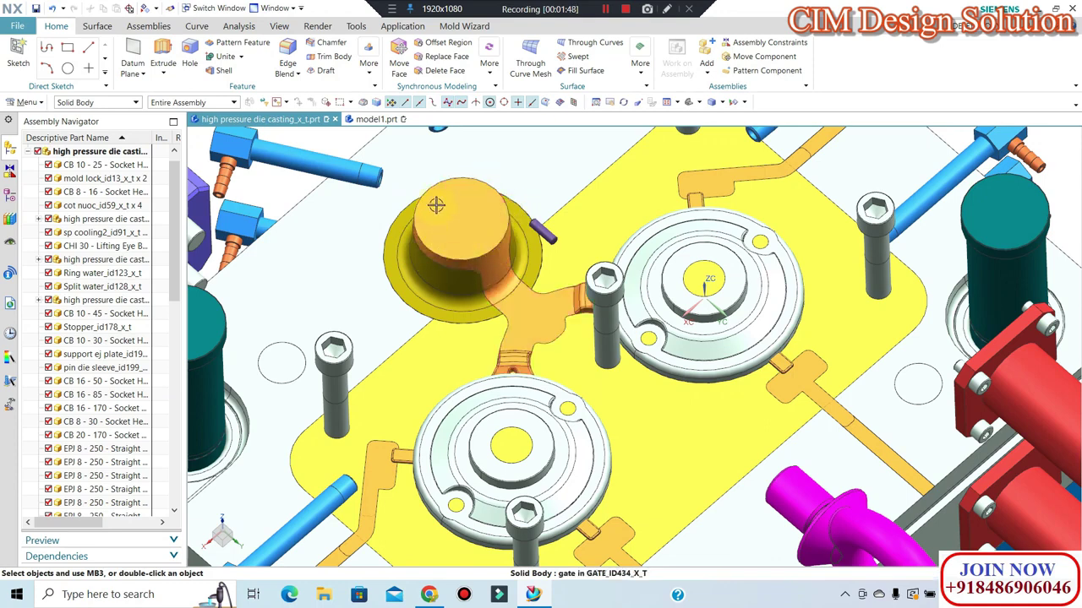
click(470, 251)
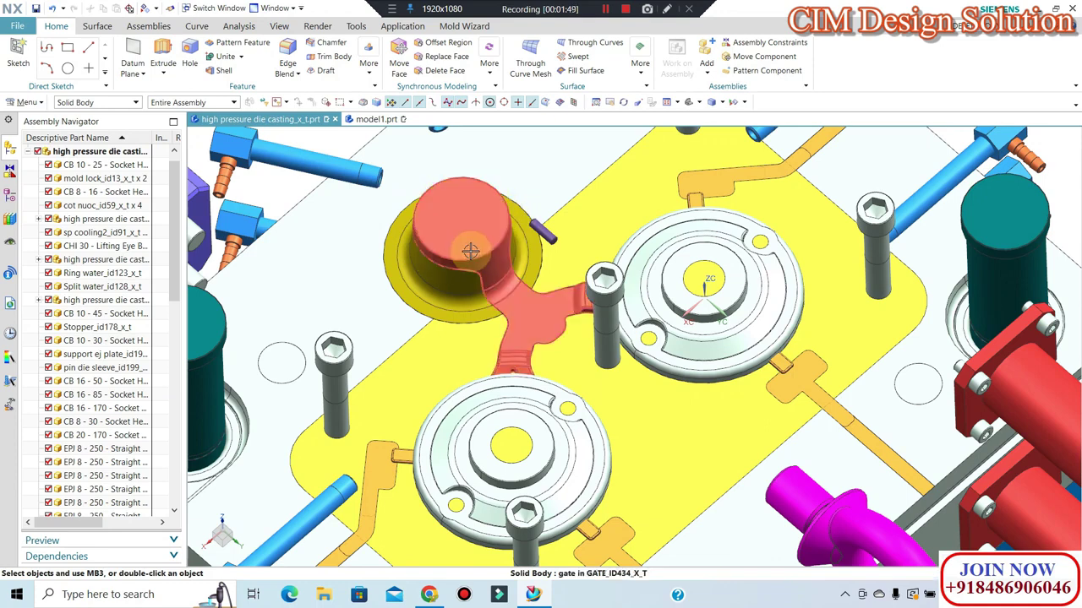
shift+click(552, 314)
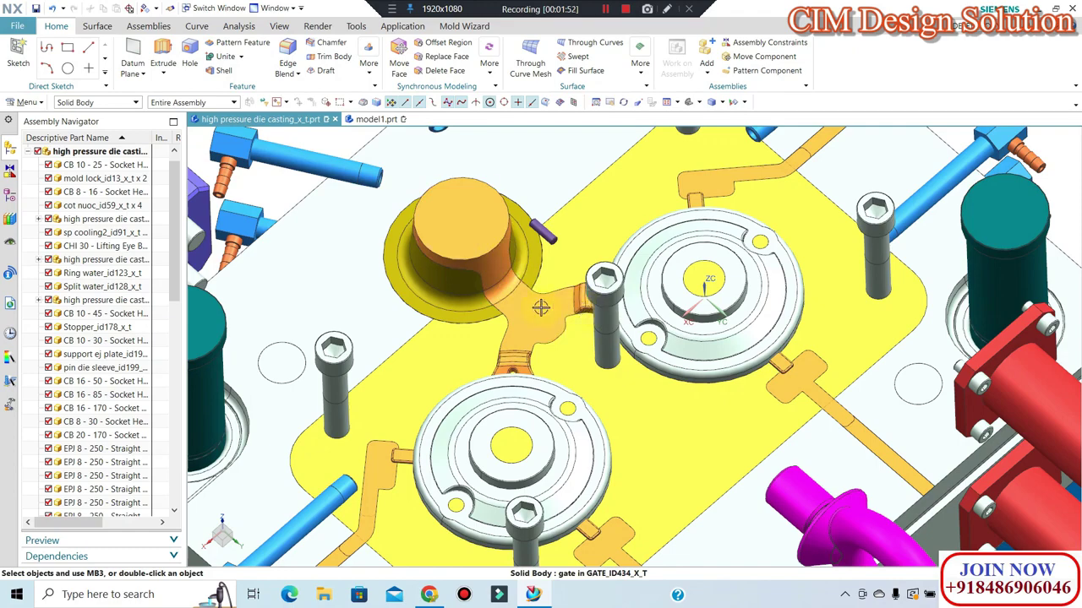
scroll(545, 309, up, 2)
scroll(562, 309, up, 1)
scroll(589, 310, up, 1)
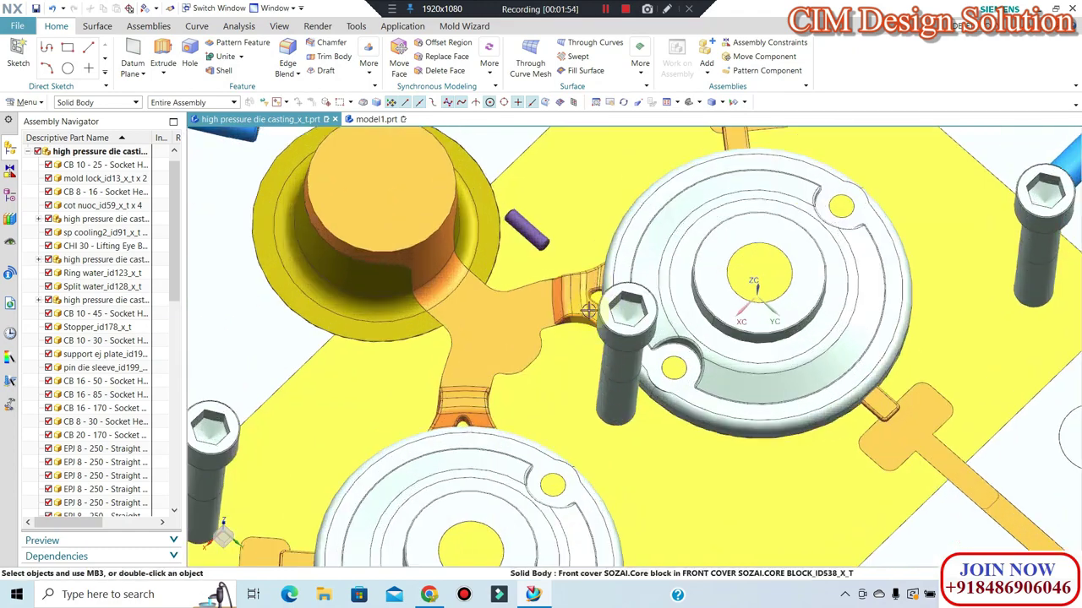
scroll(564, 264, up, 2)
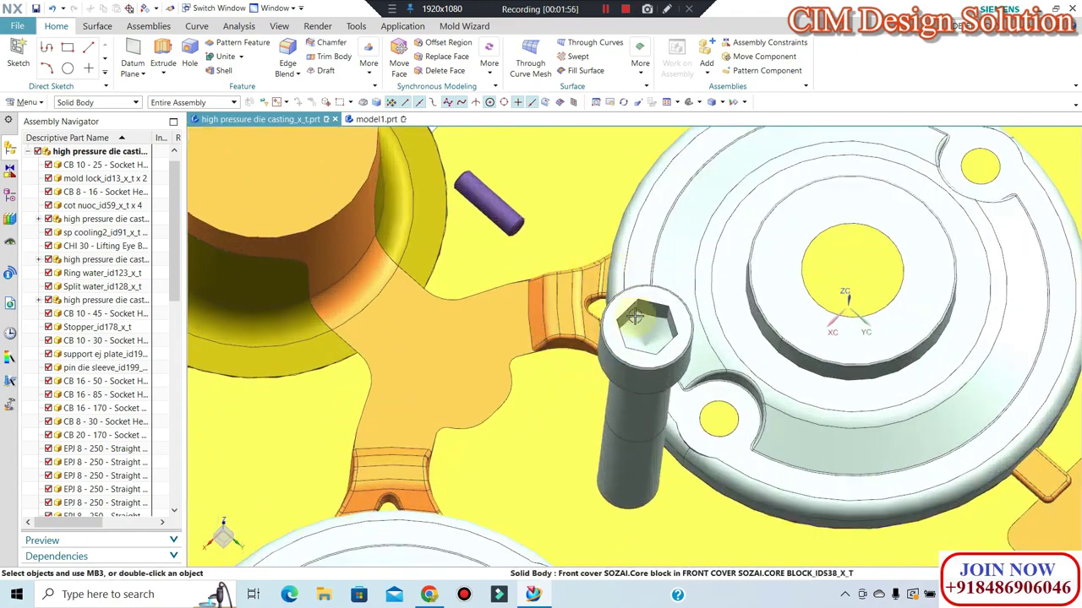
scroll(582, 263, down, 3)
scroll(582, 264, down, 2)
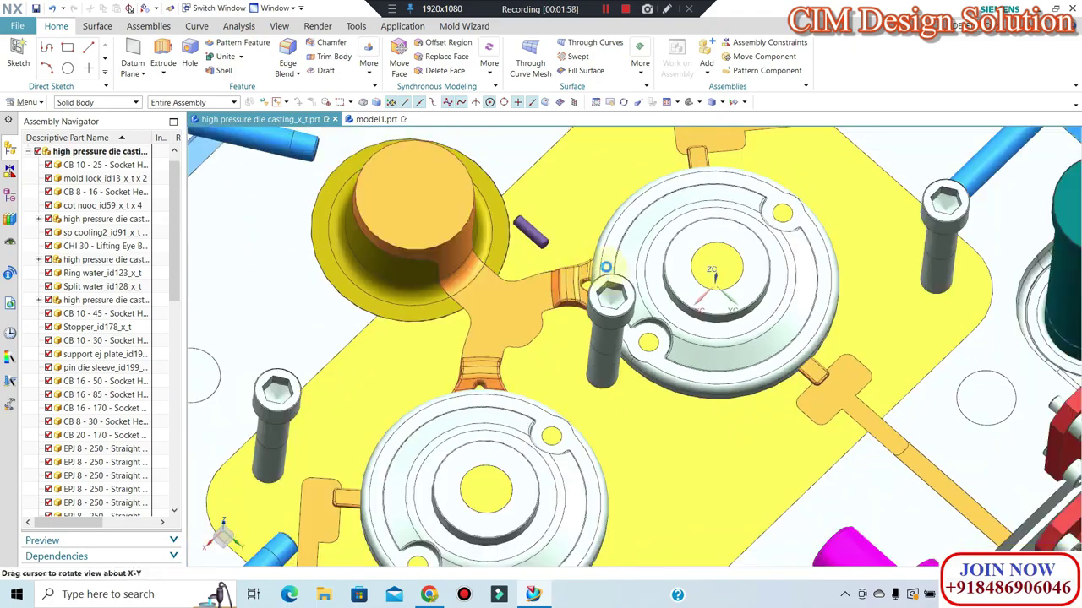
scroll(646, 337, up, 1)
middle_drag(804, 380, 763, 326)
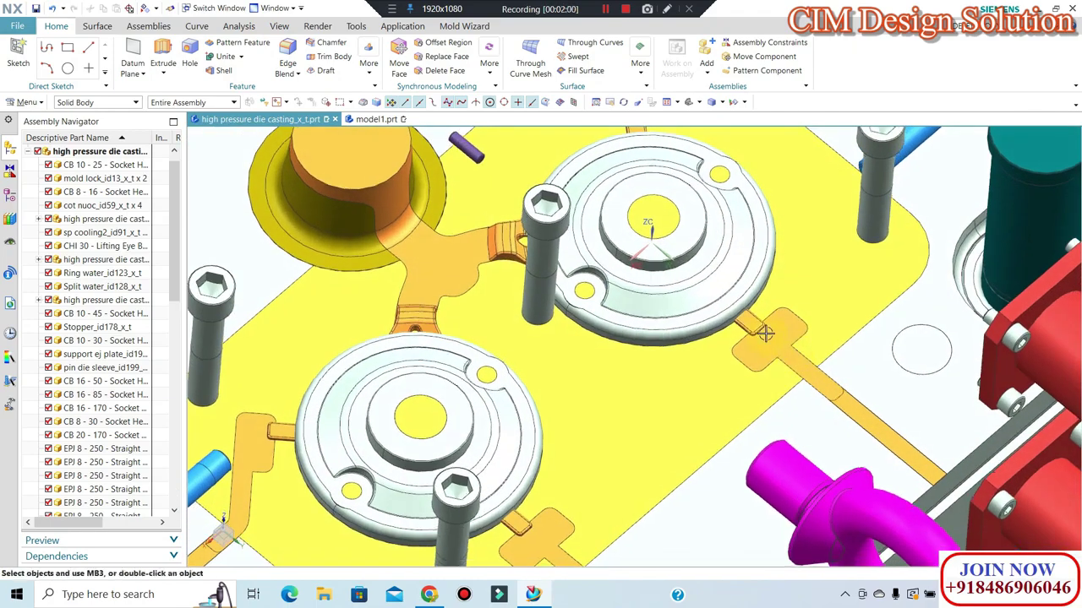
scroll(799, 312, up, 1)
scroll(786, 342, down, 2)
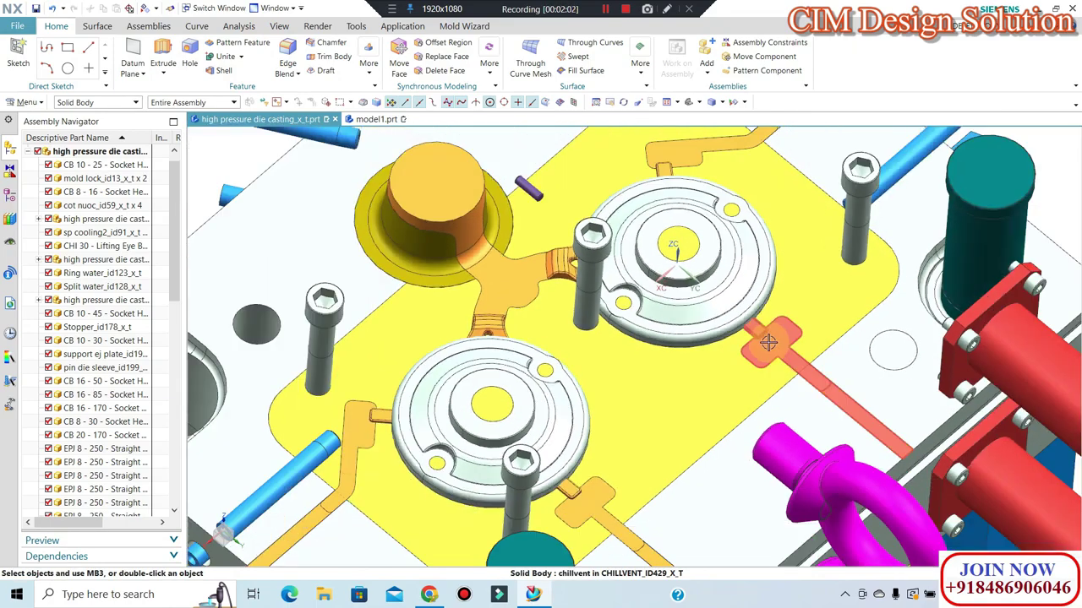
scroll(756, 338, down, 1)
middle_drag(748, 337, 727, 330)
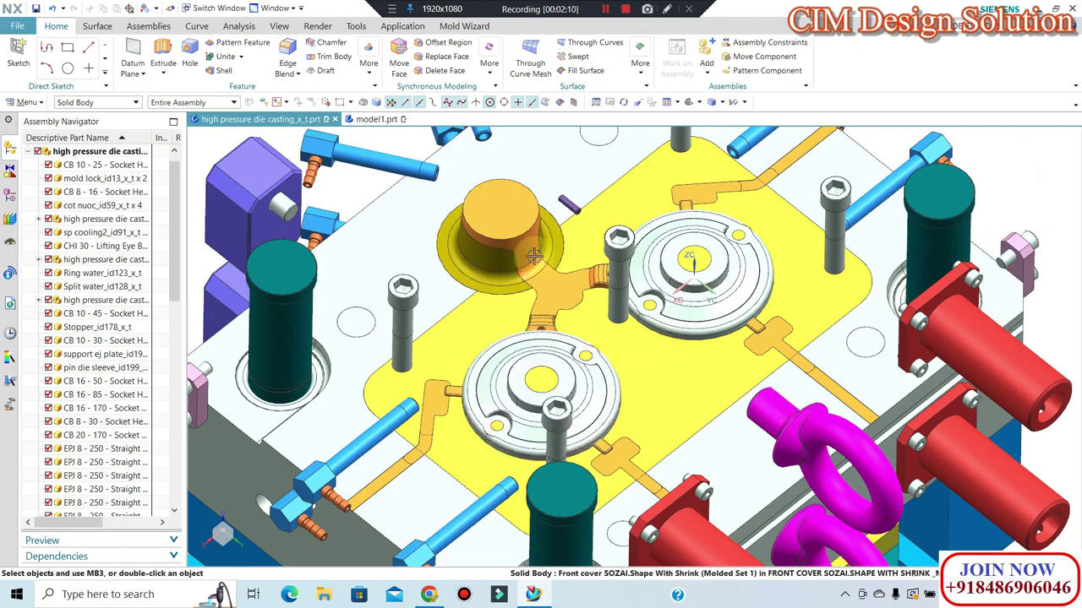
scroll(565, 338, down, 2)
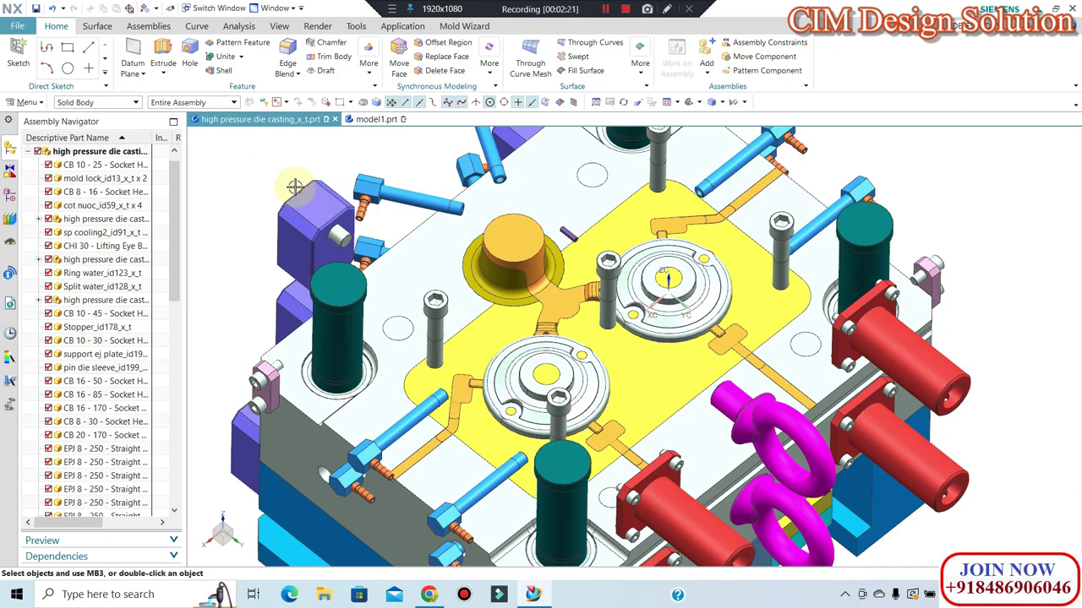
Select the core block and zoom in on the sprue at the runner junction.
scroll(443, 245, down, 2)
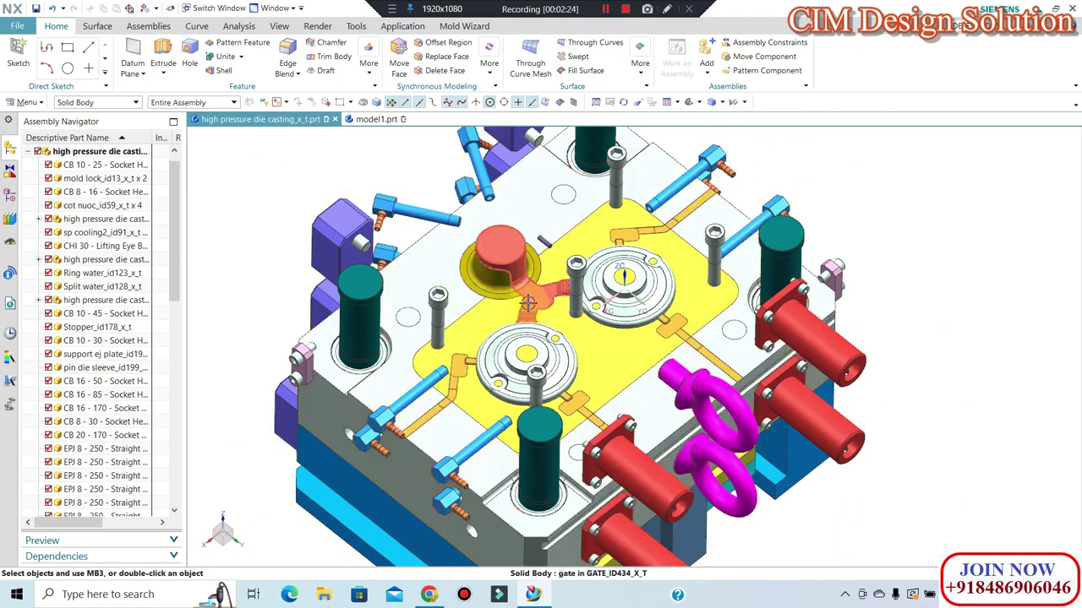
scroll(473, 376, up, 1)
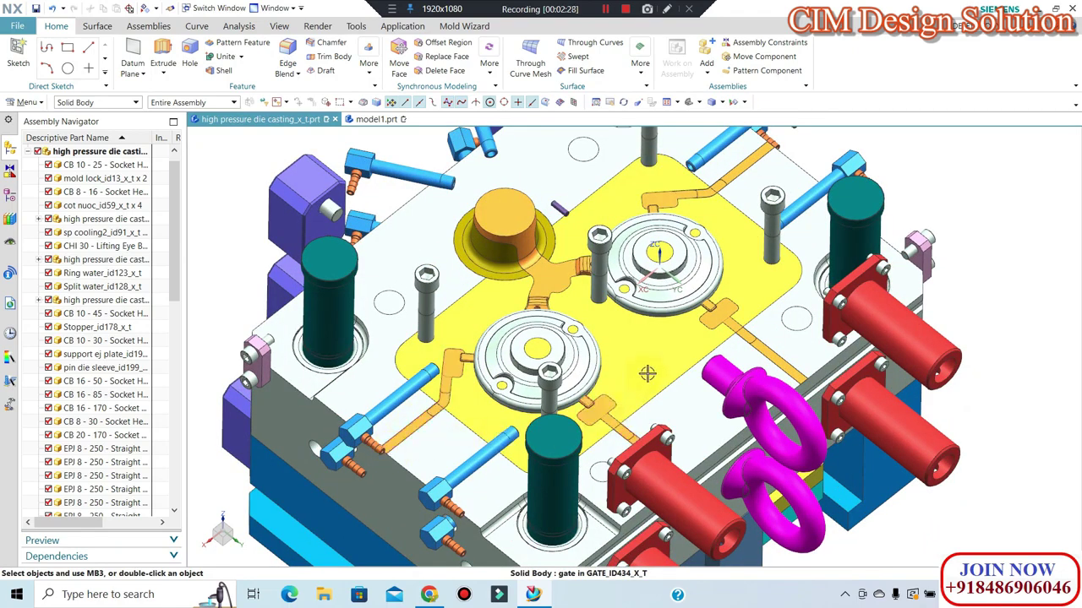
click(744, 317)
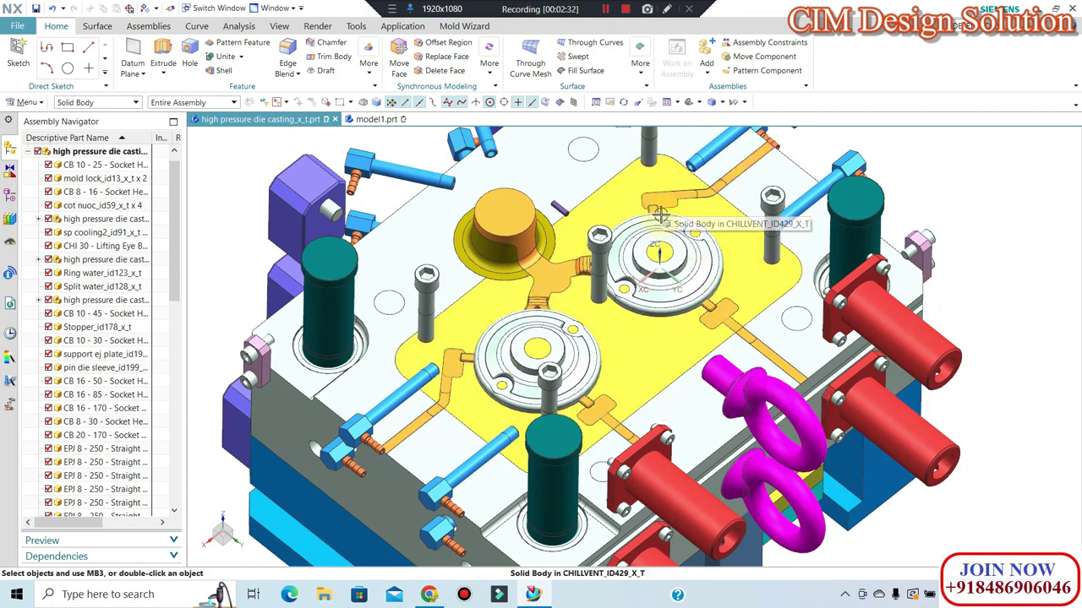
scroll(662, 204, down, 1)
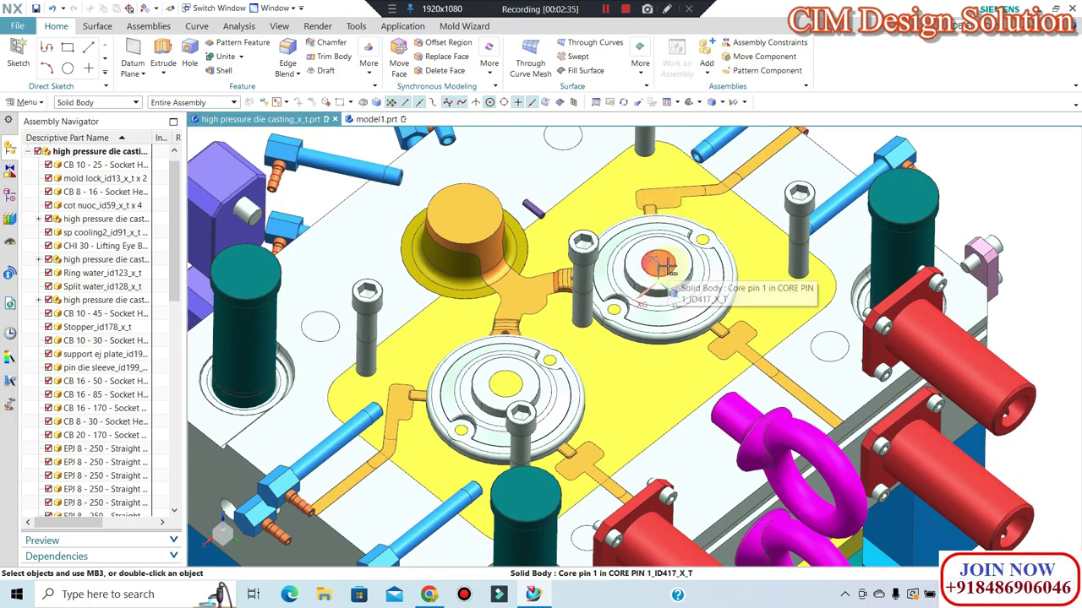
scroll(545, 338, down, 1)
scroll(557, 364, down, 1)
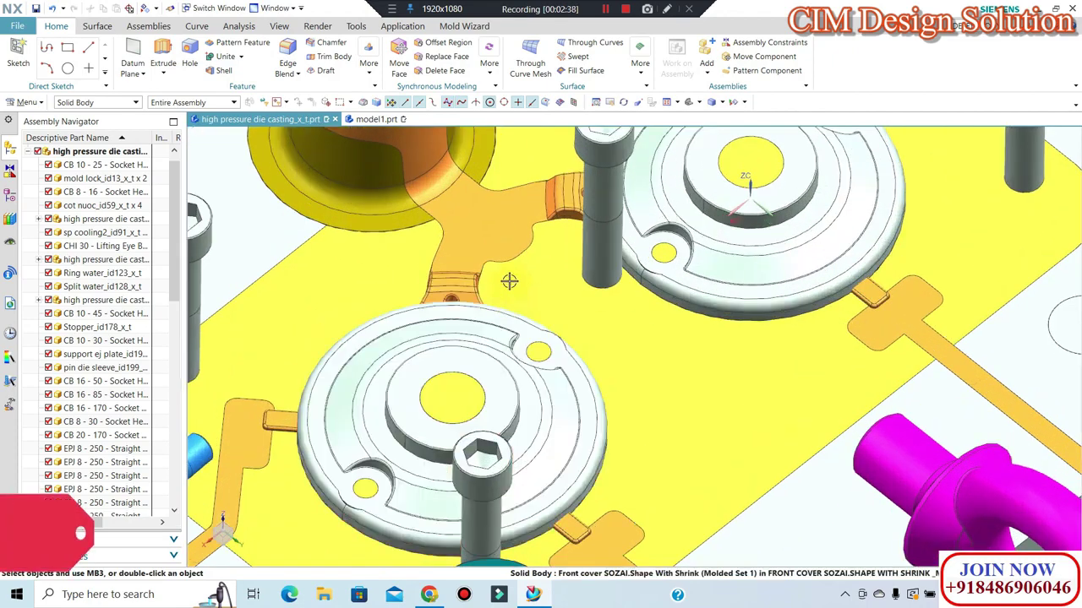
scroll(446, 350, up, 1)
scroll(591, 389, up, 1)
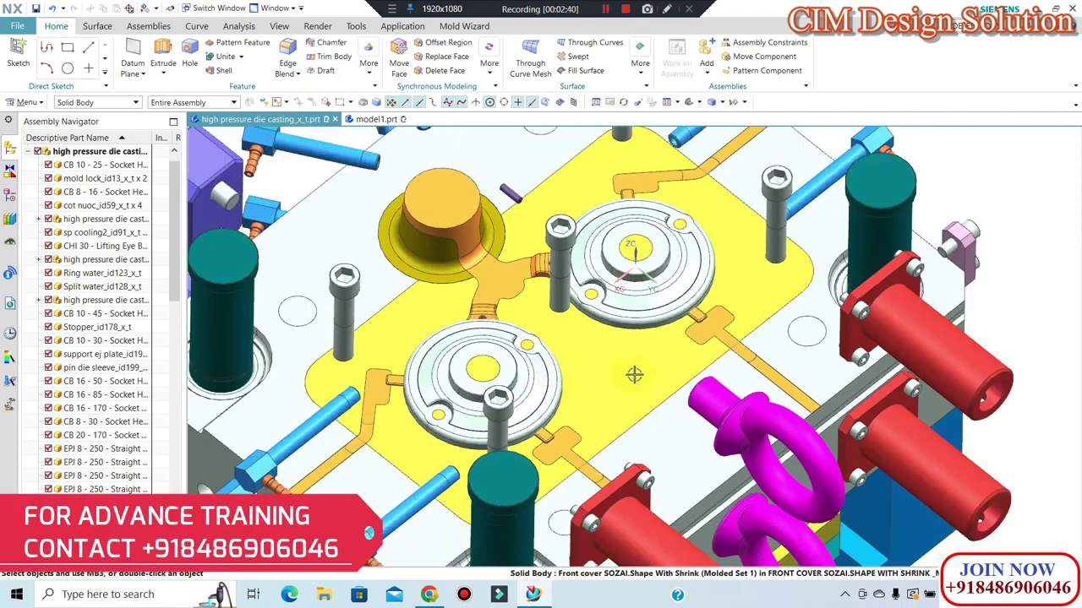
scroll(591, 359, up, 1)
scroll(561, 321, up, 1)
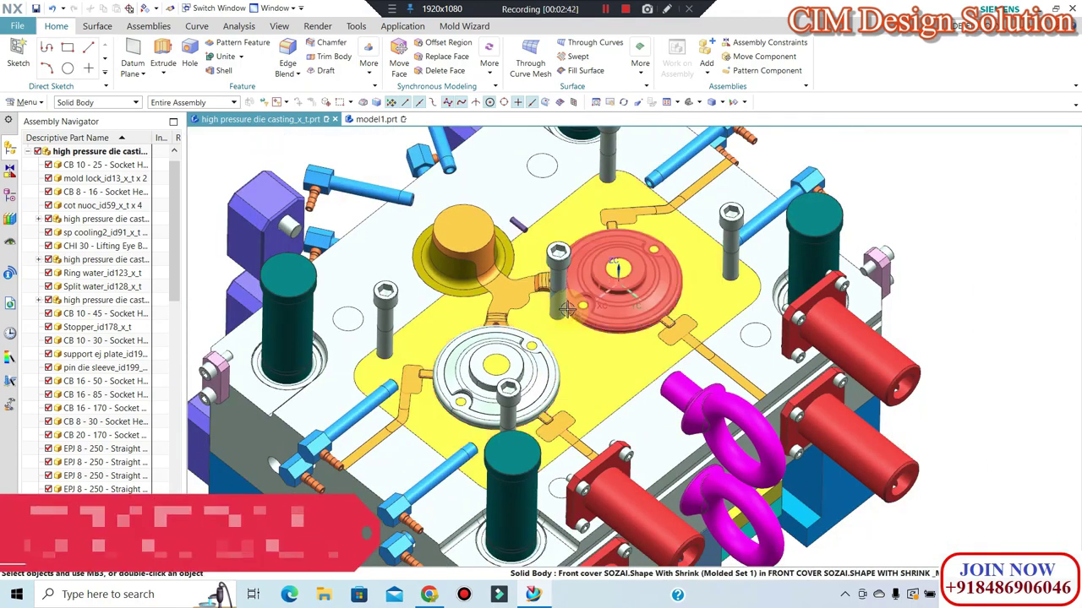
scroll(473, 296, up, 1)
scroll(448, 287, down, 1)
scroll(465, 288, down, 1)
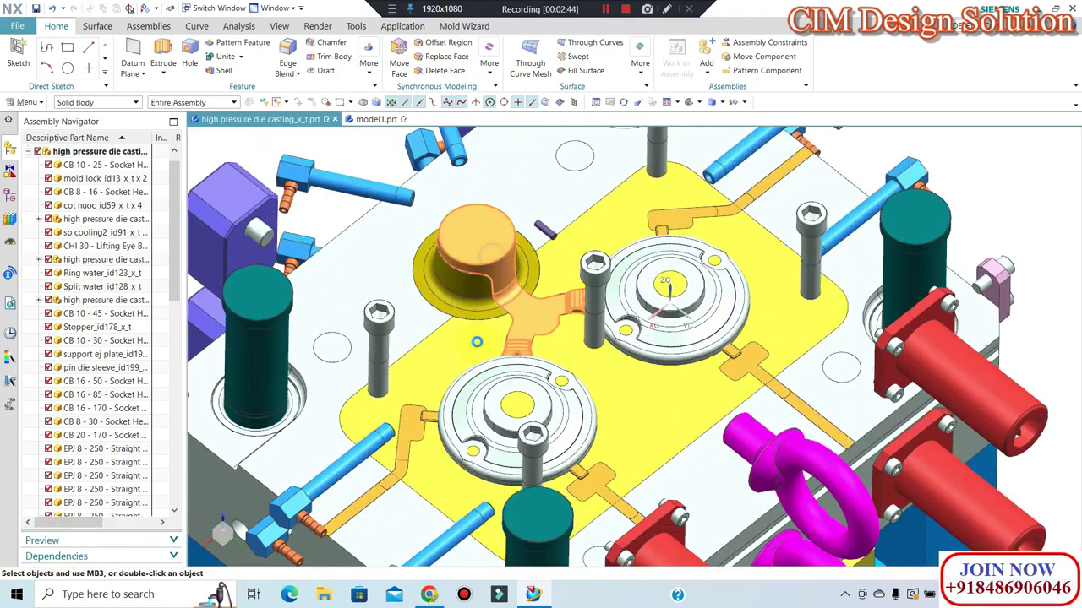
Give the round sprue piece 40 translucency, briefly hiding it and undoing the hide.
key(ctrl+b)
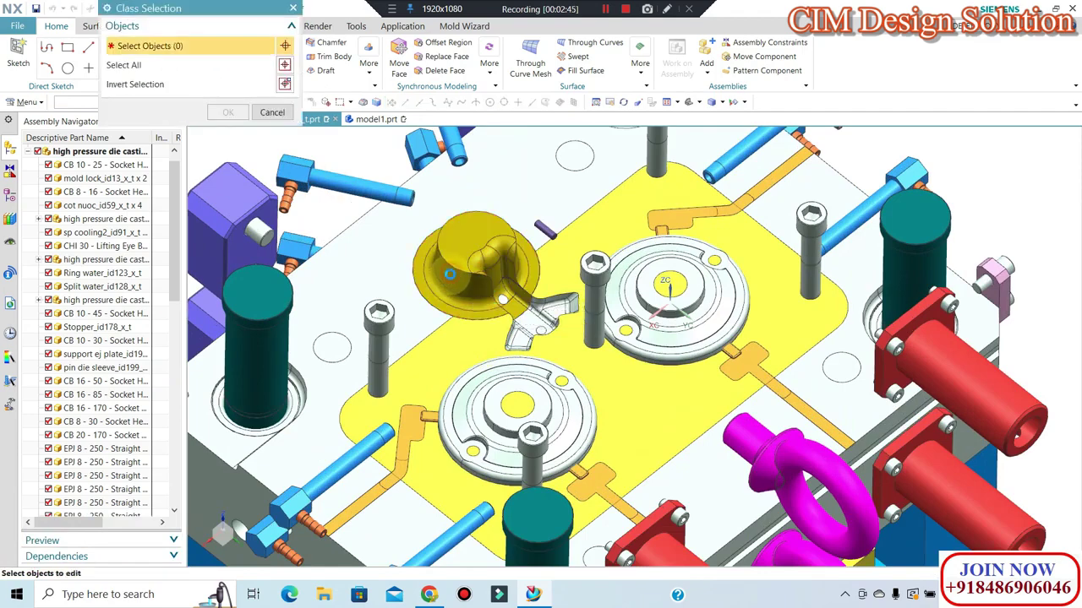
click(452, 272)
click(228, 113)
drag(203, 186, 210, 187)
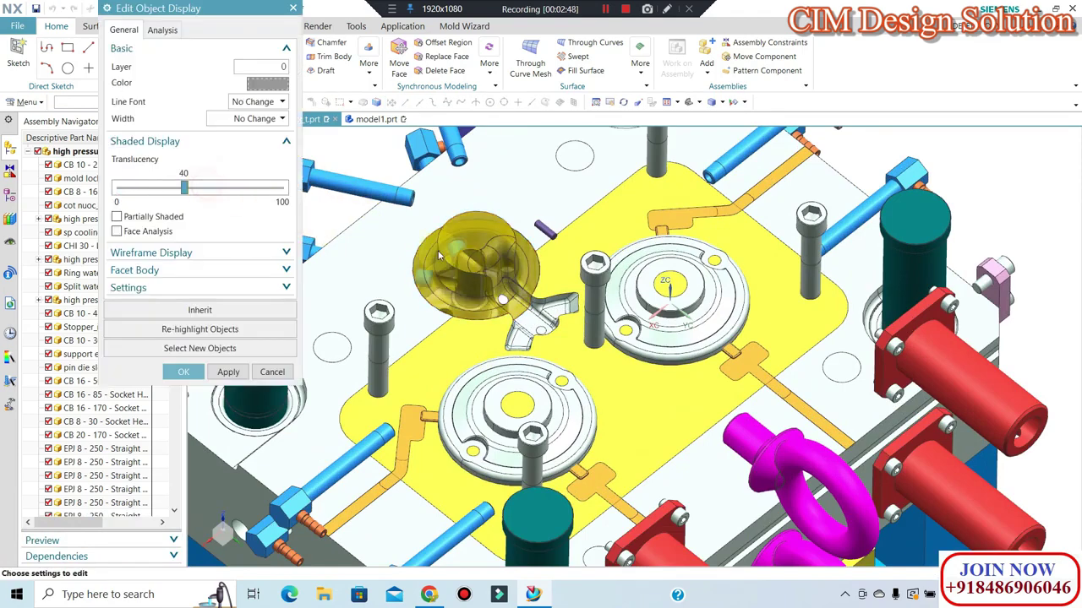
middle_click(473, 275)
scroll(473, 274, down, 1)
scroll(477, 277, down, 1)
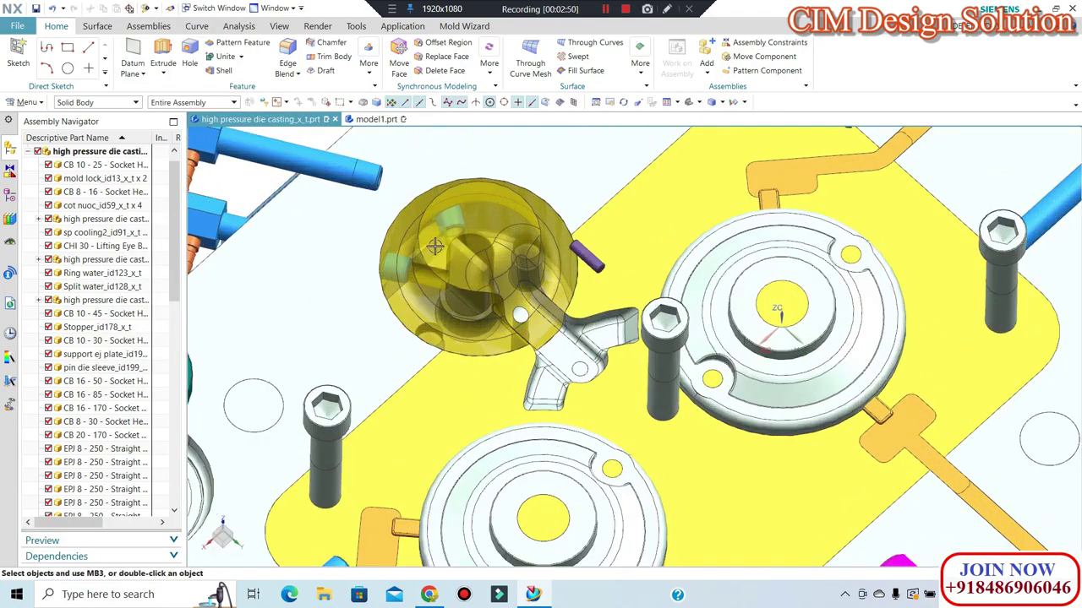
scroll(487, 272, up, 1)
key(ctrl+b)
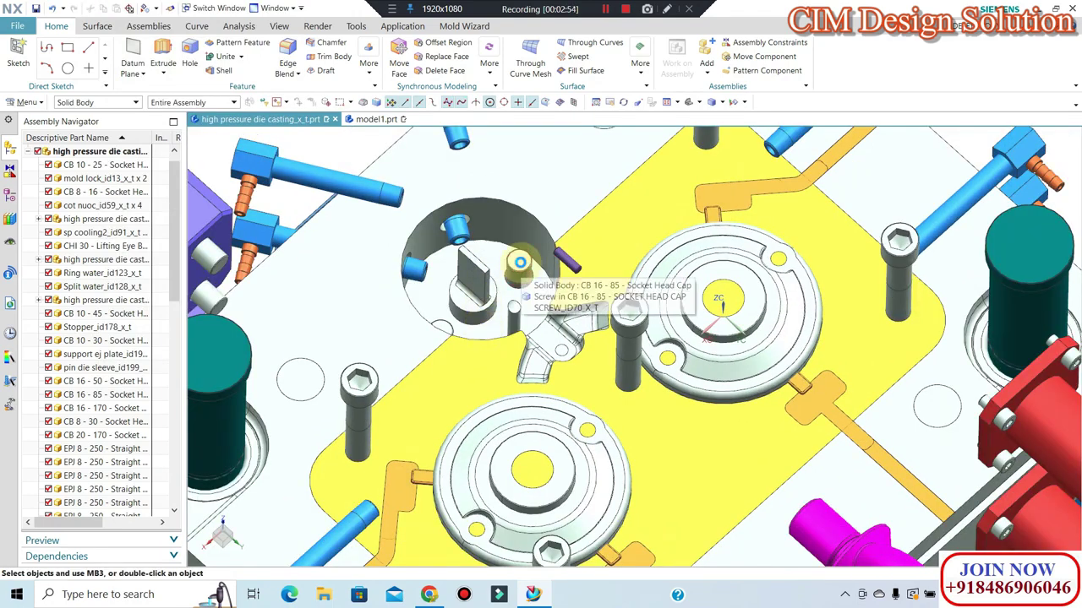
key(ctrl+z)
Orbit the mould to inspect its side walls, then switch to the model1 part file.
scroll(477, 241, up, 1)
scroll(477, 241, up, 1)
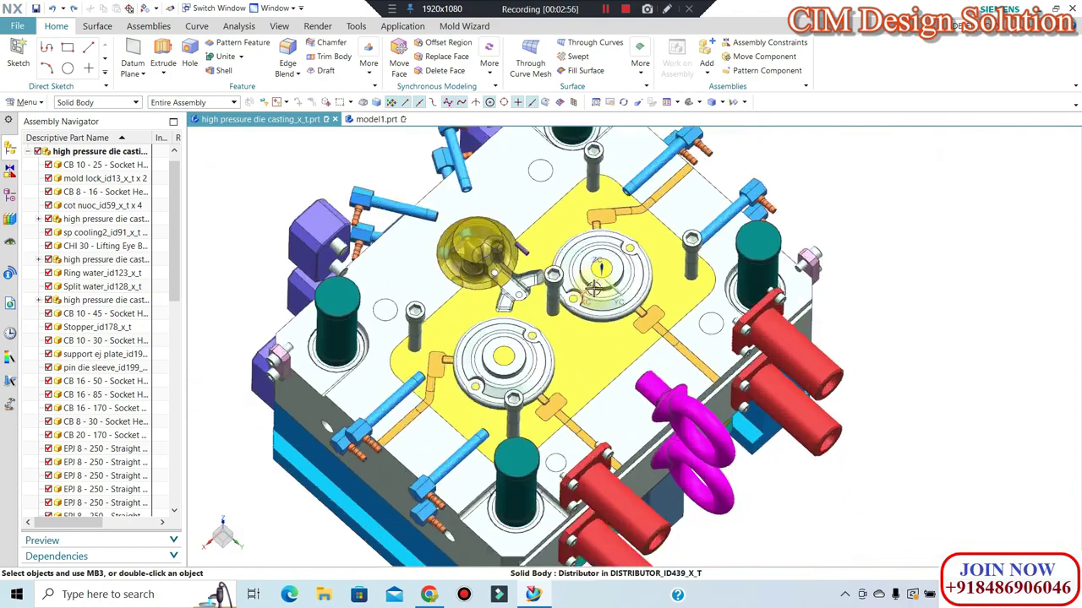
mouse_move(596, 345)
middle_down()
mouse_move(600, 311)
mouse_move(519, 295)
middle_up()
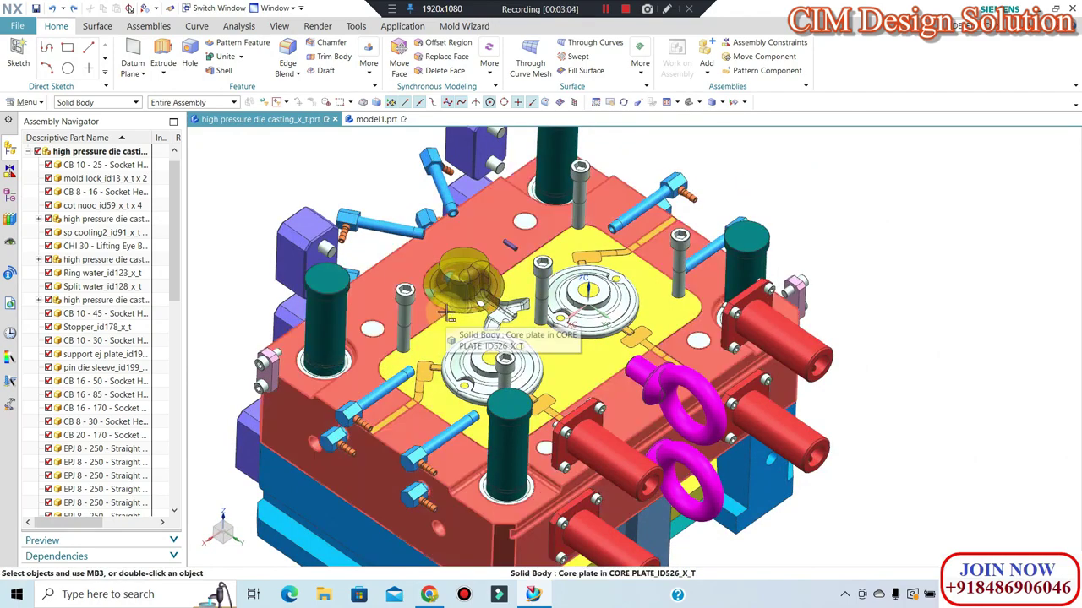
shift+middle_drag(513, 290, 548, 289)
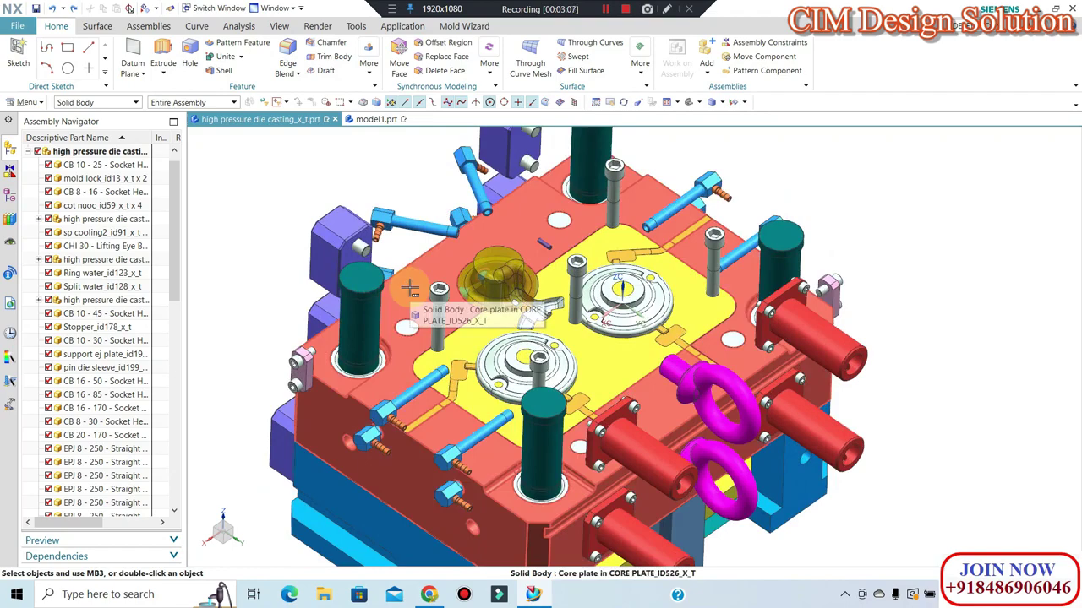
scroll(410, 289, up, 1)
scroll(409, 289, down, 1)
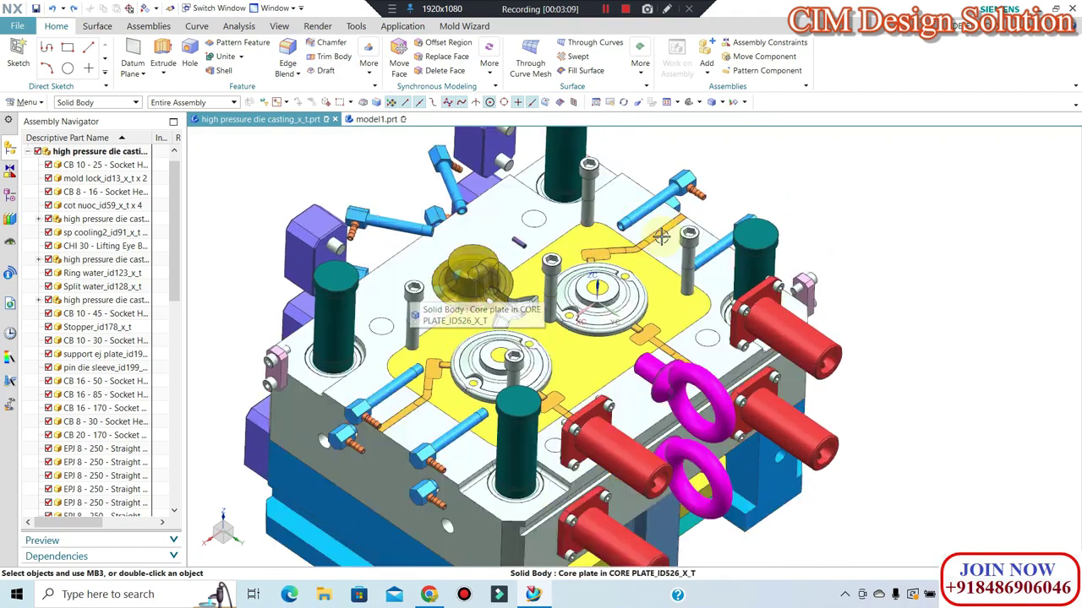
middle_drag(740, 226, 800, 277)
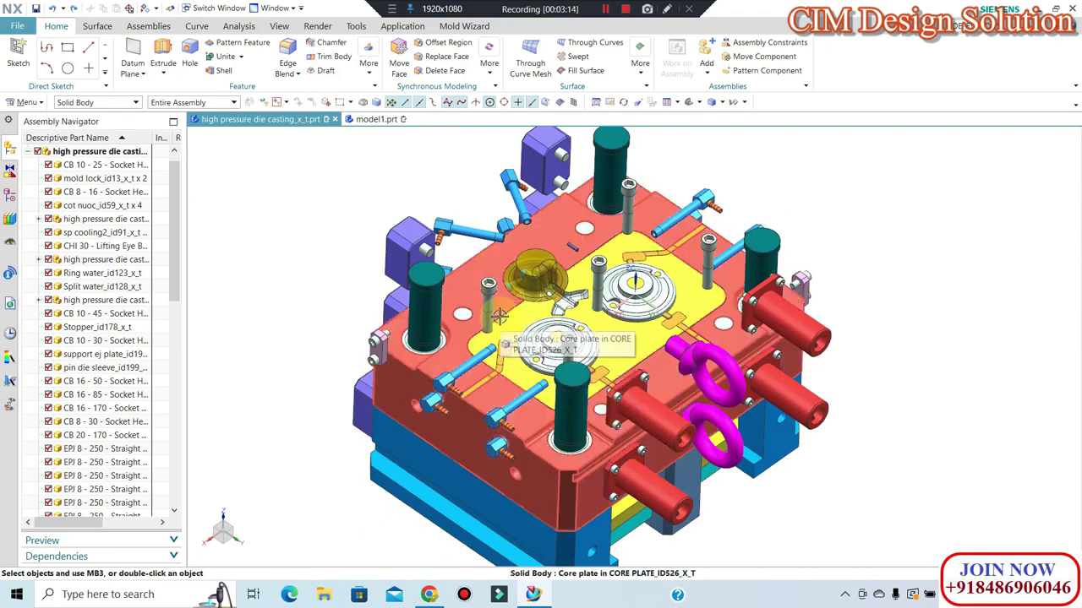
click(374, 126)
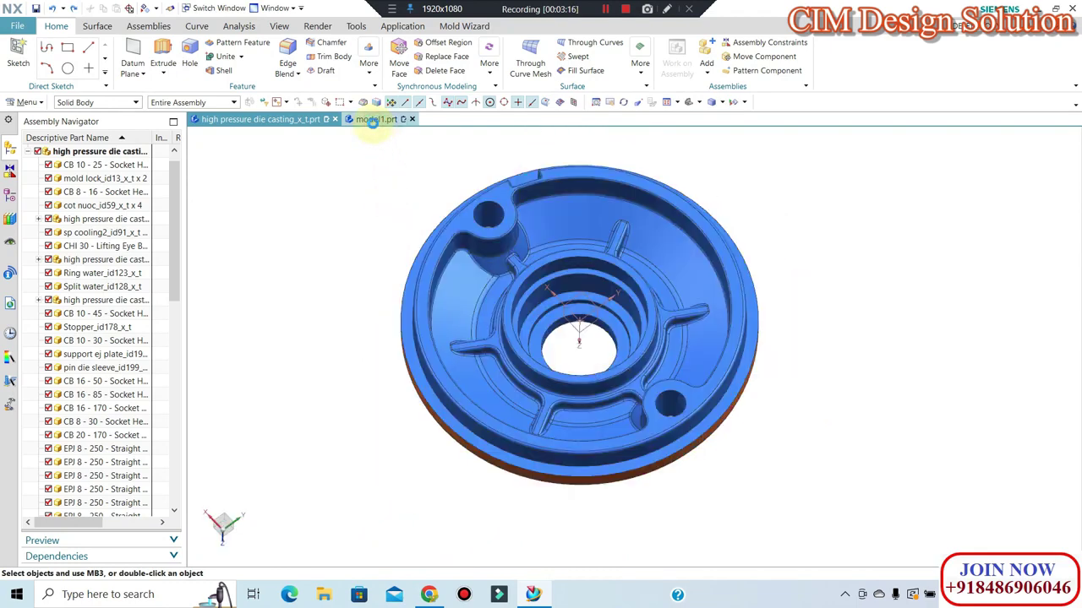
Reset model1 to the trimetric view, orbit it, and open More in the Feature group.
key(Home)
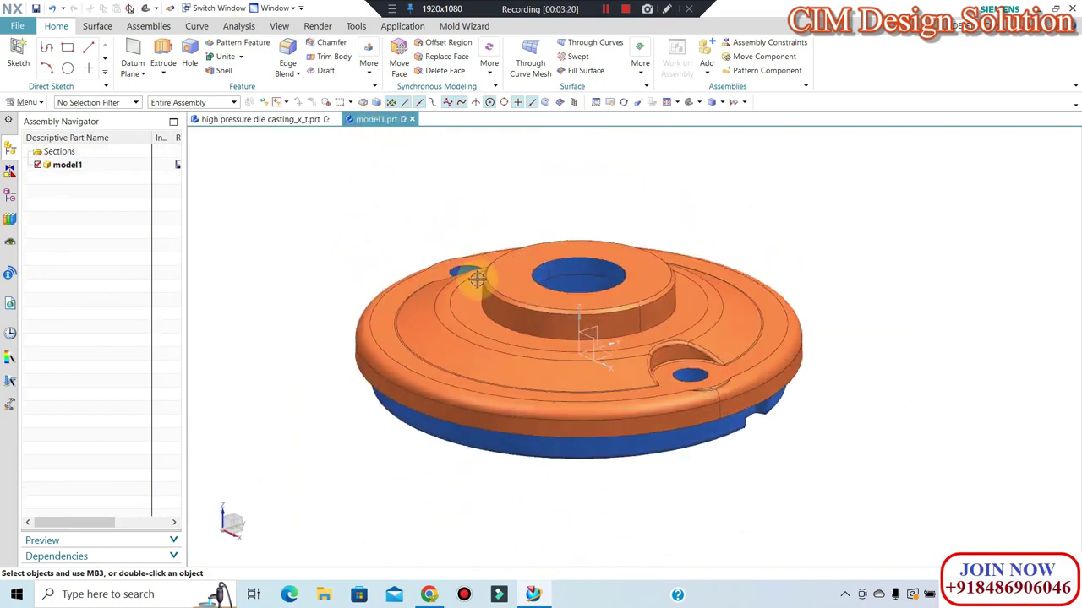
mouse_move(483, 271)
middle_down()
mouse_move(476, 290)
mouse_move(442, 241)
middle_up()
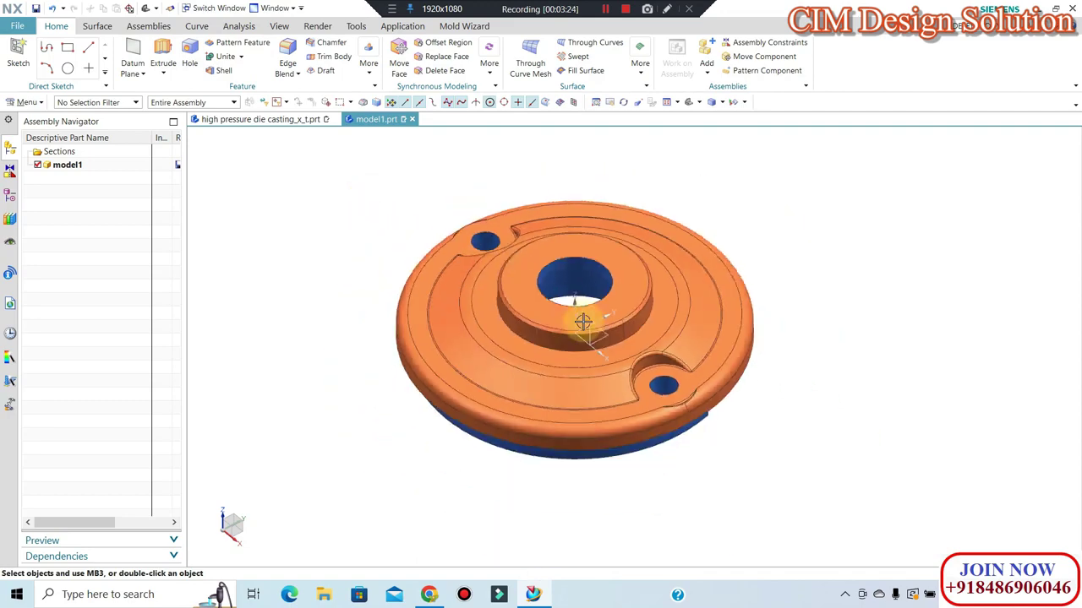
shift+middle_drag(584, 321, 595, 305)
scroll(595, 306, down, 2)
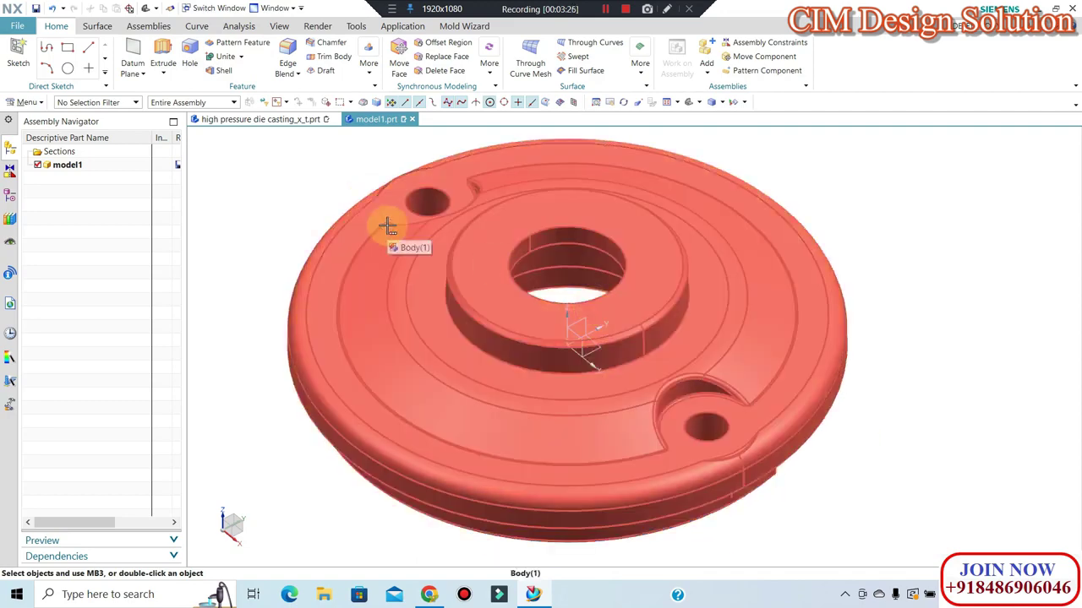
scroll(592, 279, up, 2)
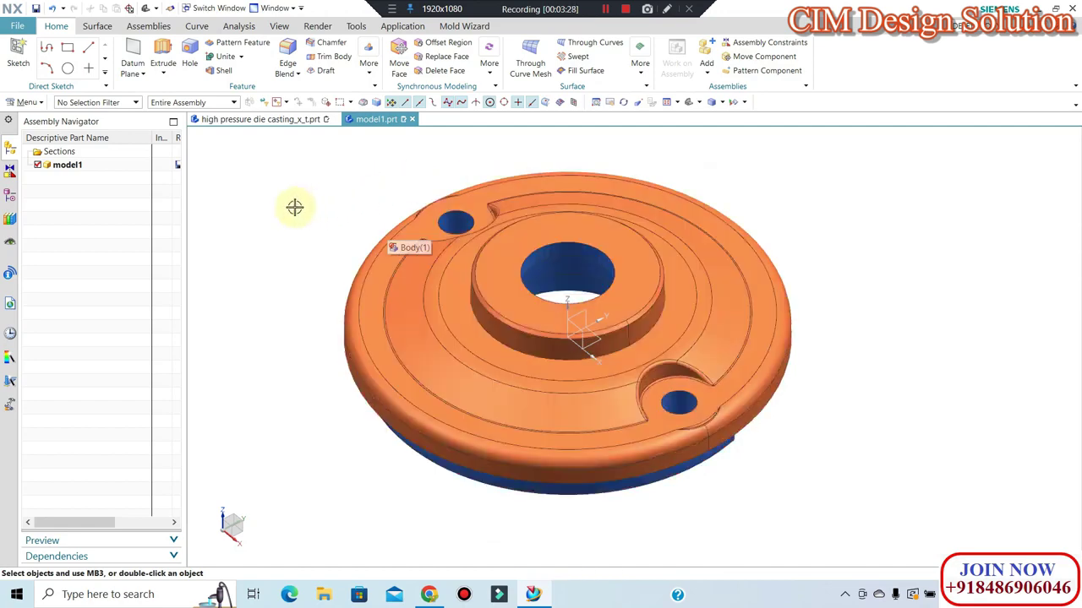
click(292, 208)
Set up a uniform 1.006 Scale Body on the circular casting, then start a Windows search.
click(374, 71)
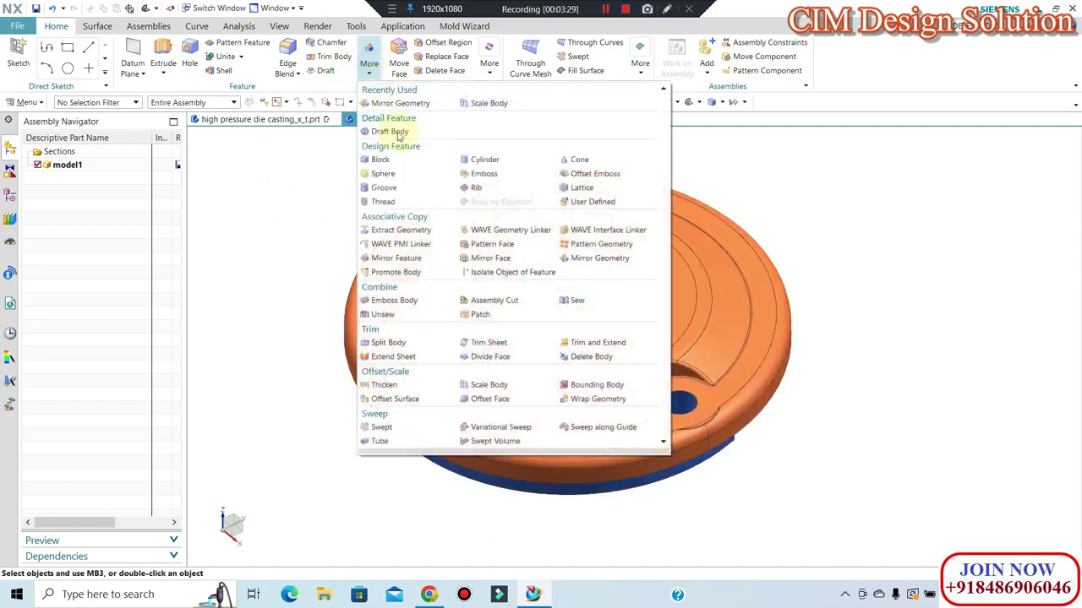
click(482, 385)
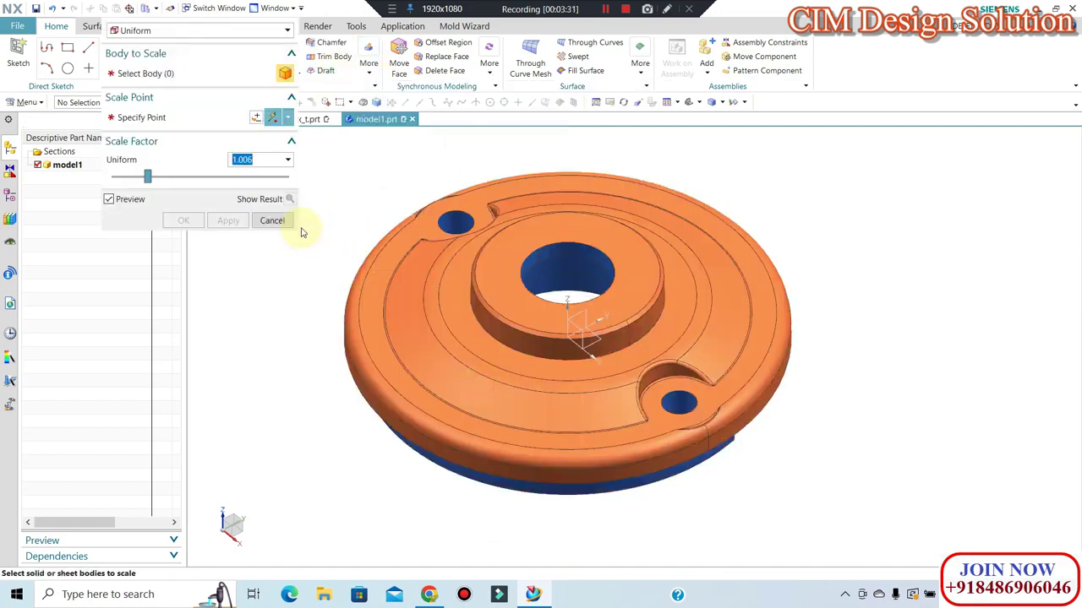
mouse_move(178, 10)
mouse_down()
mouse_move(171, 89)
mouse_move(196, 180)
mouse_up()
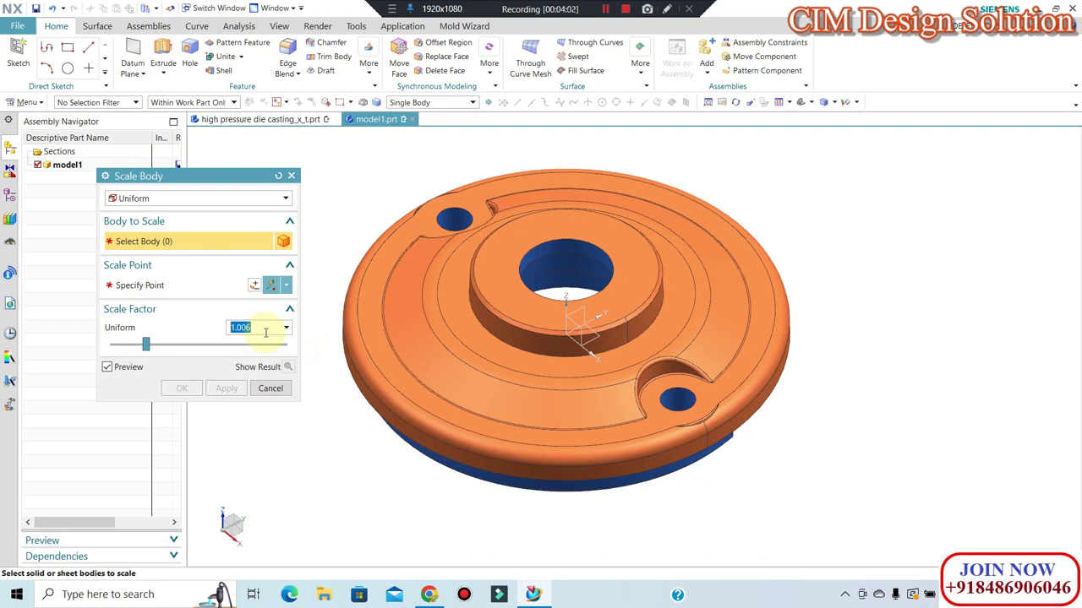
click(436, 353)
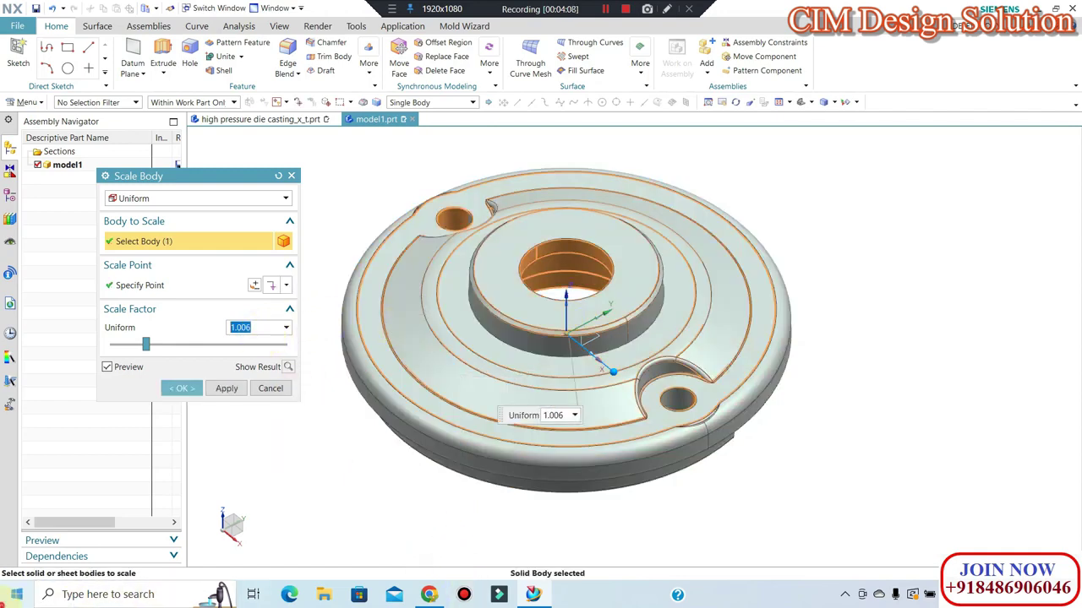
key(super)
Launch Calculator, verify 0.6 ÷ 100 + 1 = 1.006, then close it.
text(CAL)
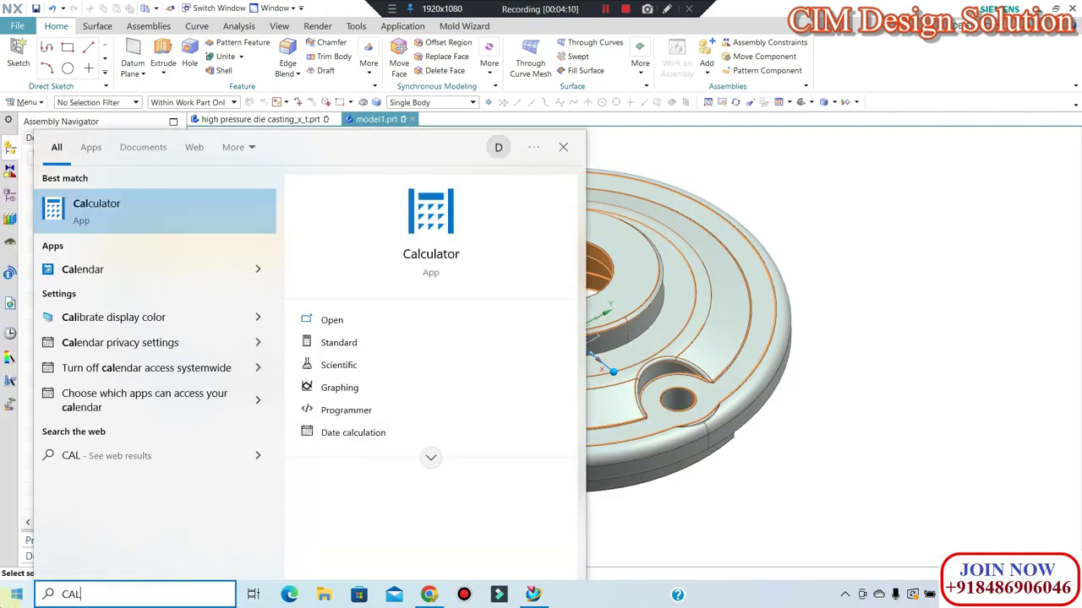
key(Return)
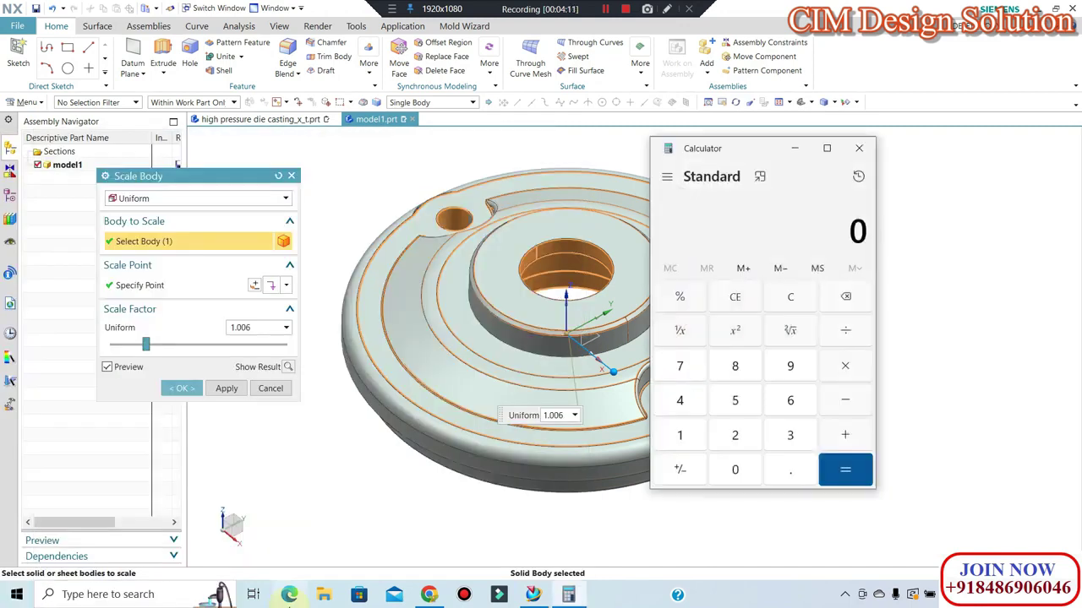
click(778, 473)
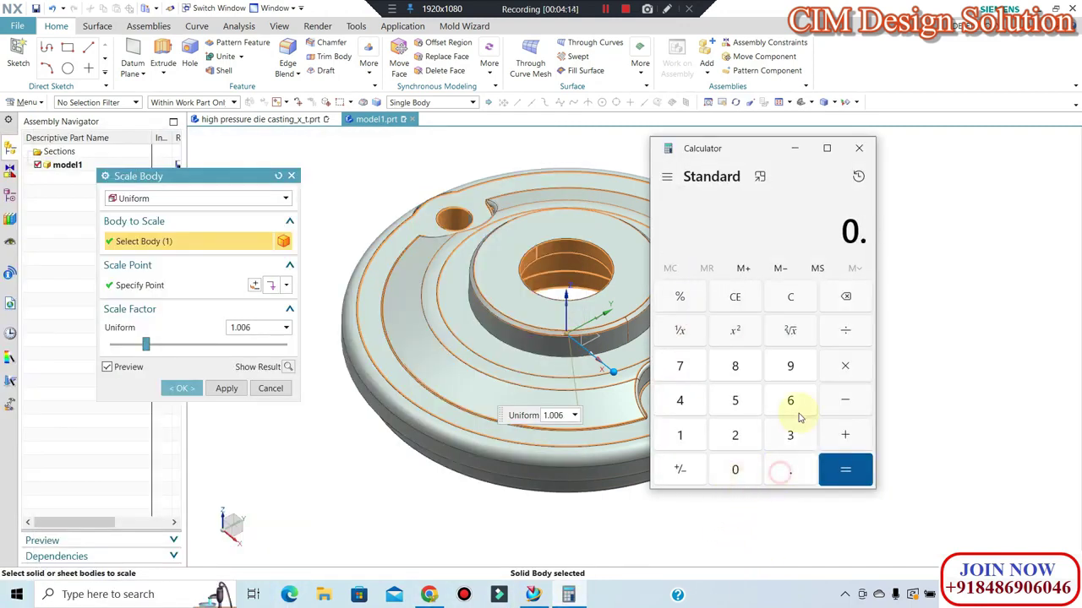
click(792, 402)
click(850, 333)
click(681, 435)
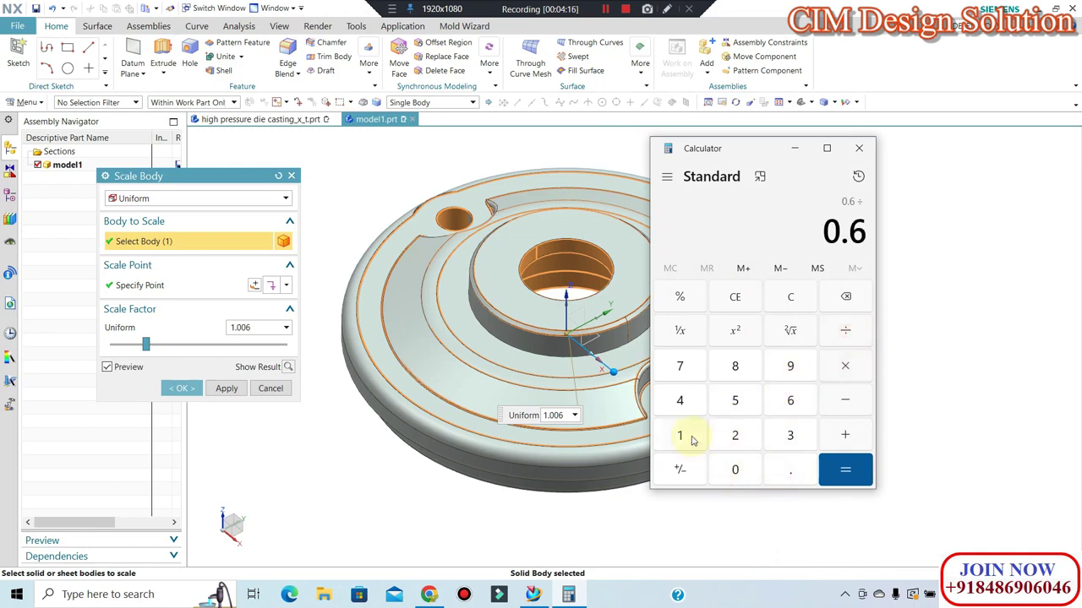
click(837, 470)
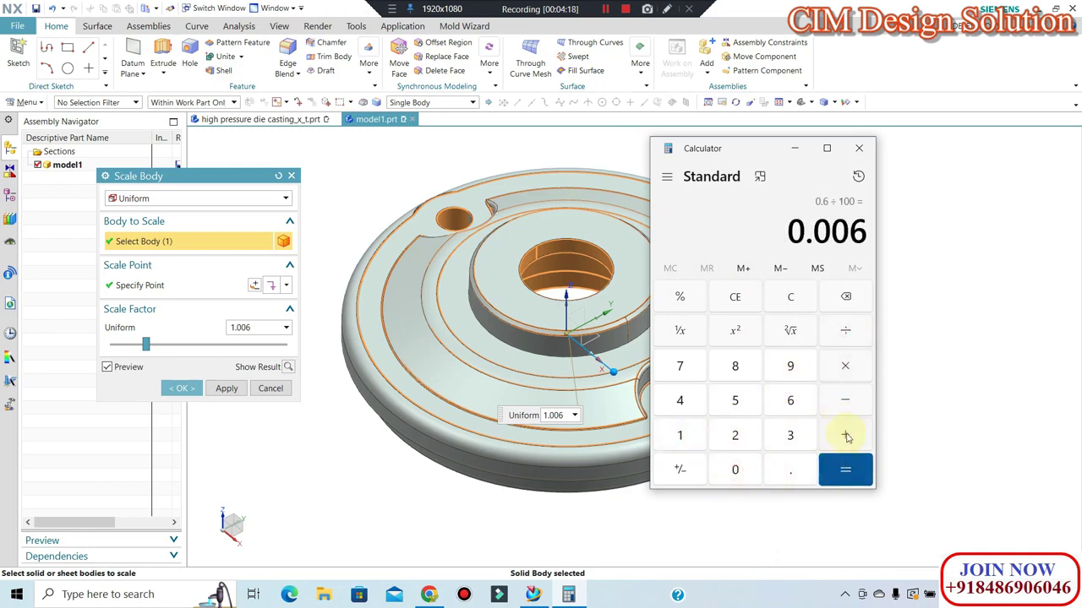
click(844, 435)
click(680, 435)
click(823, 469)
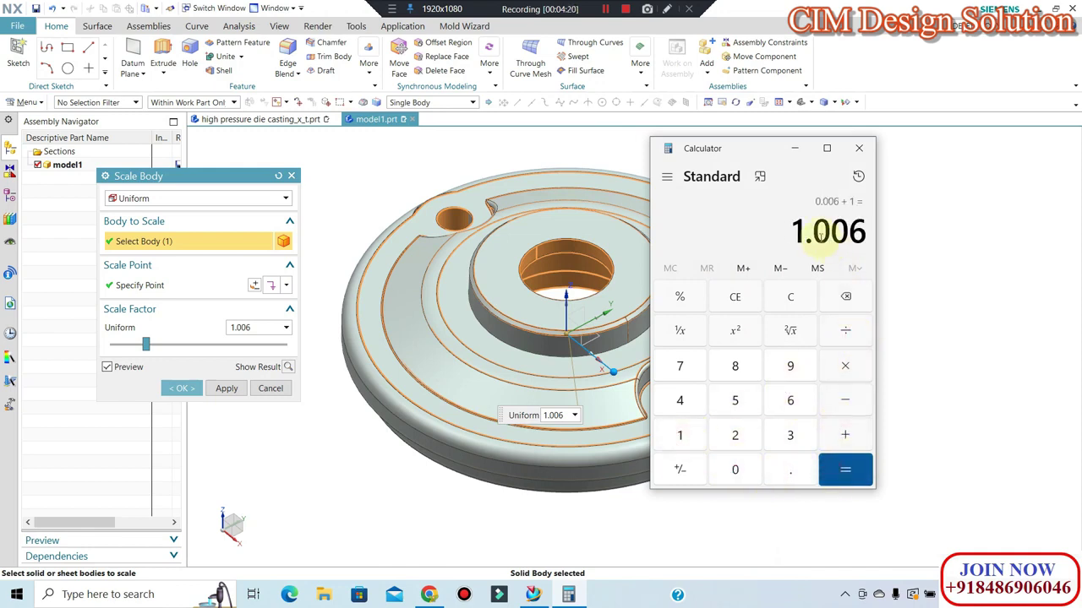
click(866, 155)
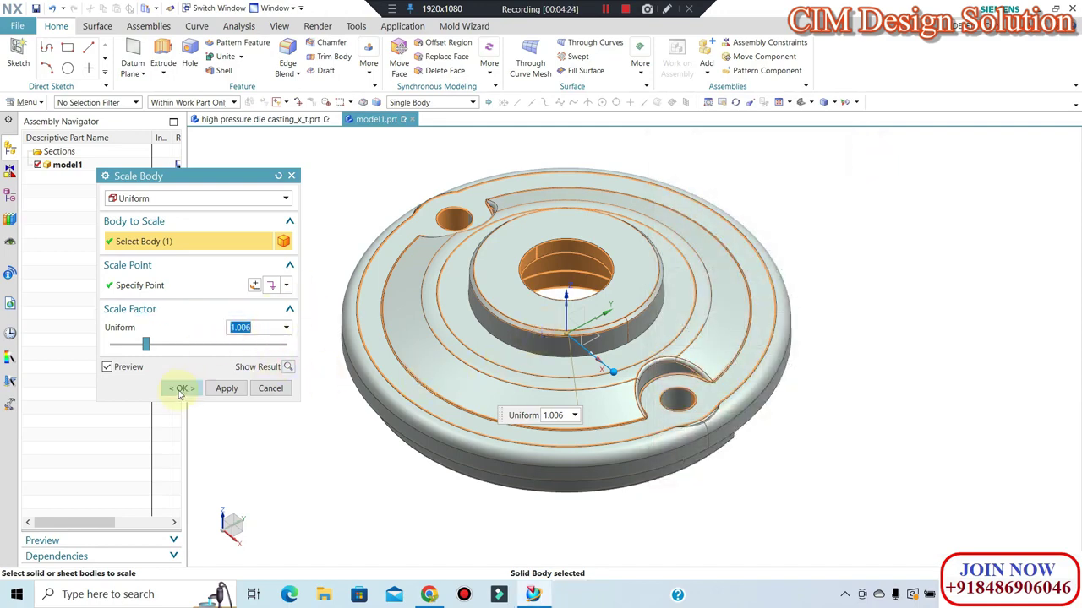
Apply the 1.006 uniform scale and show the Part Navigator model history.
click(181, 390)
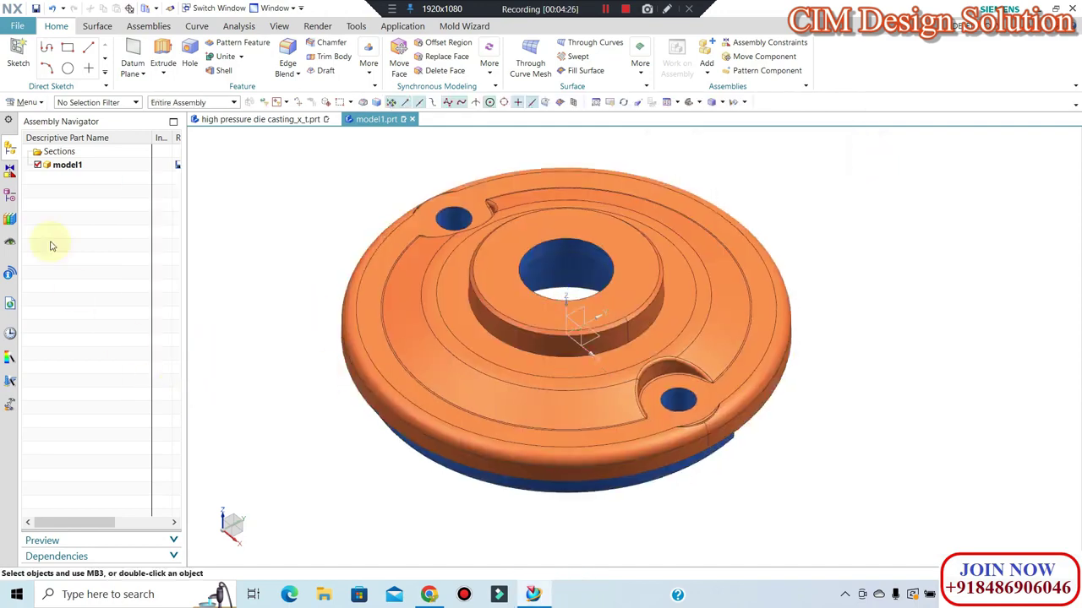
click(10, 200)
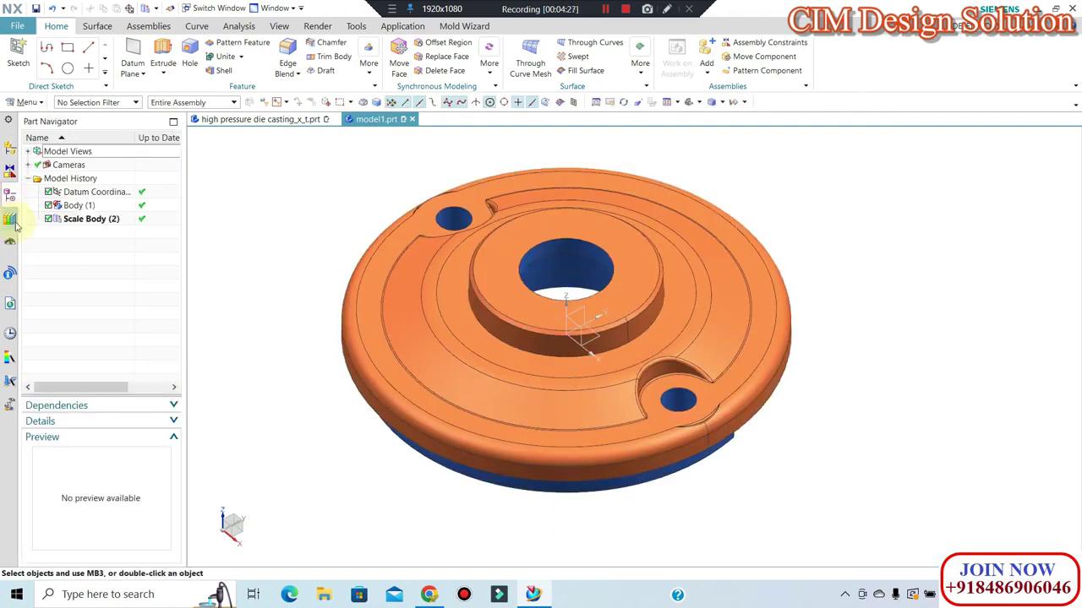
key(ctrl+alt+f)
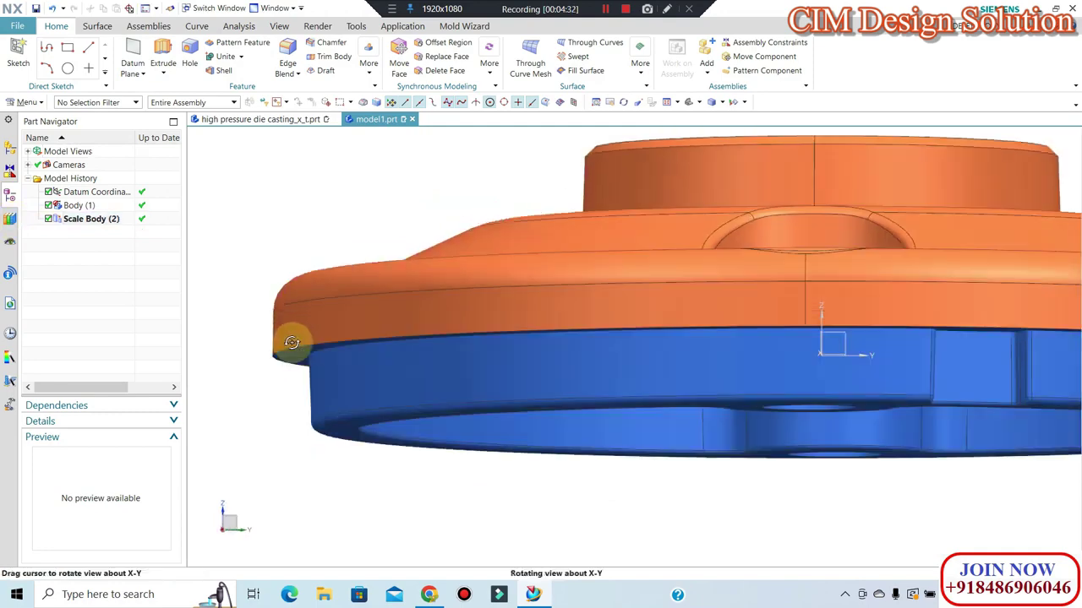
mouse_move(401, 331)
middle_down()
mouse_move(357, 314)
mouse_move(481, 311)
mouse_move(579, 265)
mouse_move(575, 328)
middle_up()
Orbit the part and start Offset Surface from the Surface tab.
click(96, 26)
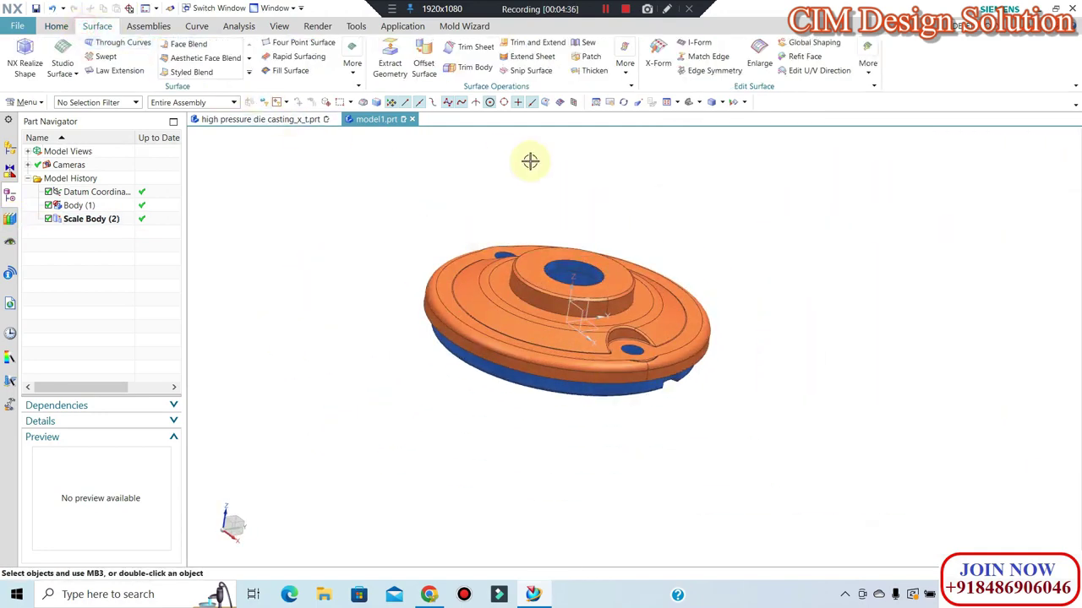
scroll(615, 281, up, 2)
mouse_move(614, 281)
middle_down()
mouse_move(573, 345)
mouse_move(563, 326)
middle_up()
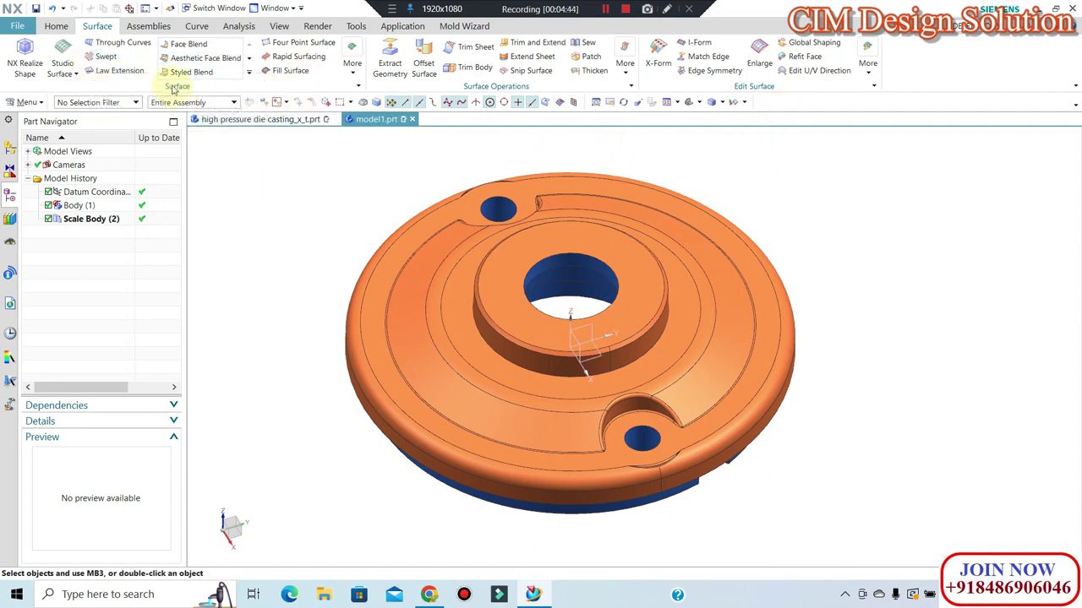
click(56, 26)
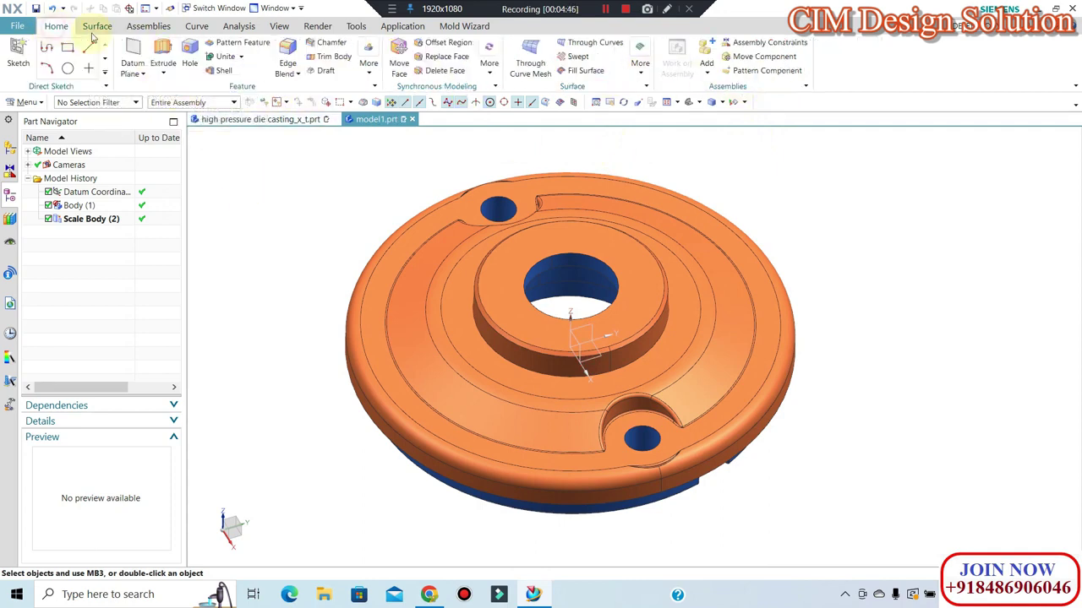
click(94, 28)
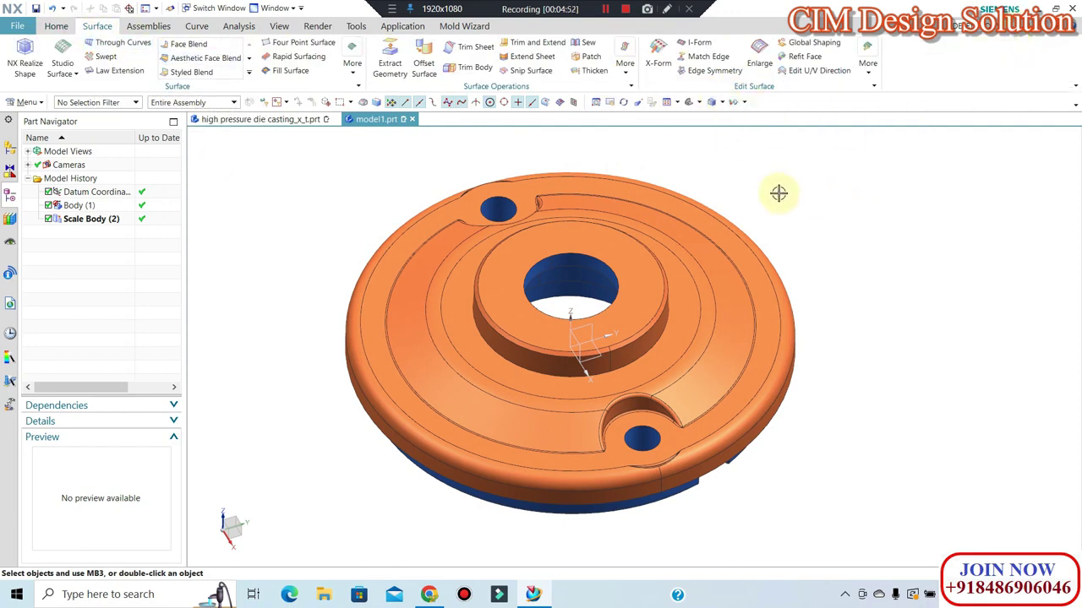
scroll(773, 171, up, 2)
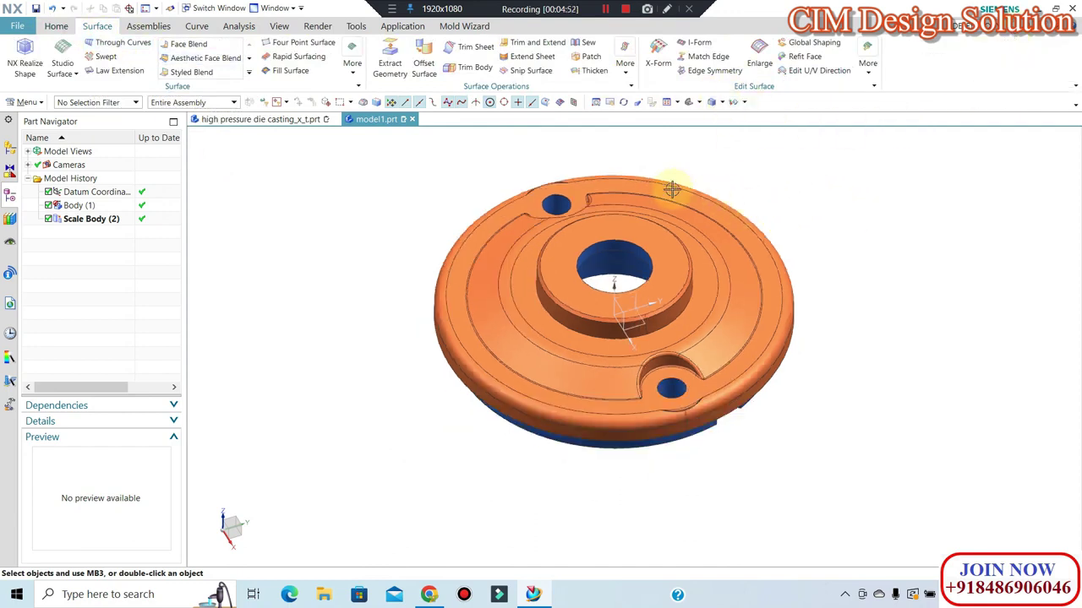
click(424, 65)
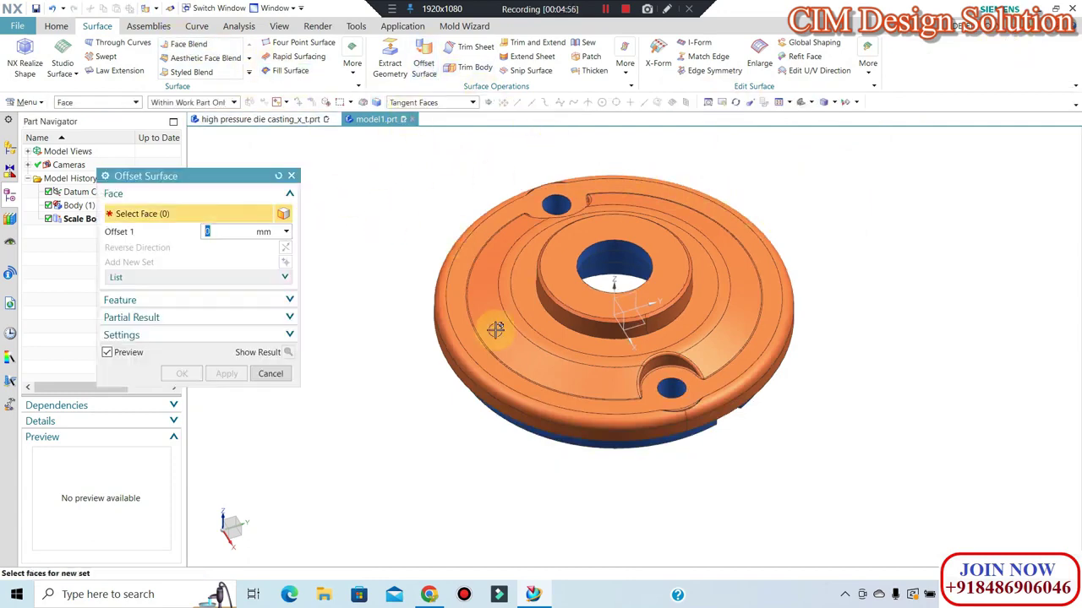
Copy the outer and inner wall faces as a zero-distance offset surface.
scroll(530, 364, down, 3)
click(530, 364)
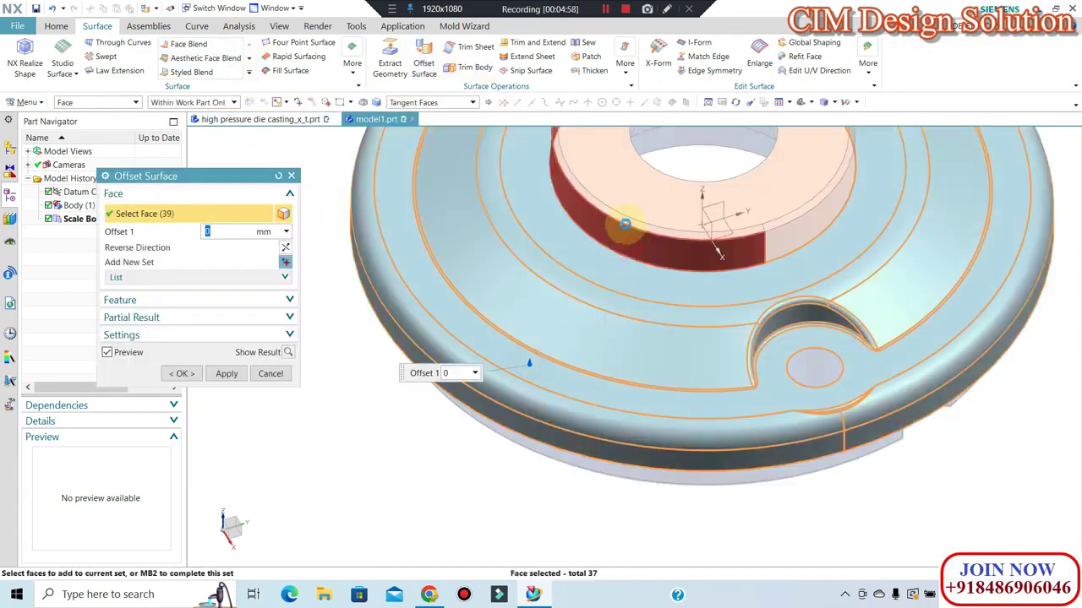
click(621, 218)
scroll(619, 213, down, 1)
click(619, 212)
scroll(633, 219, up, 2)
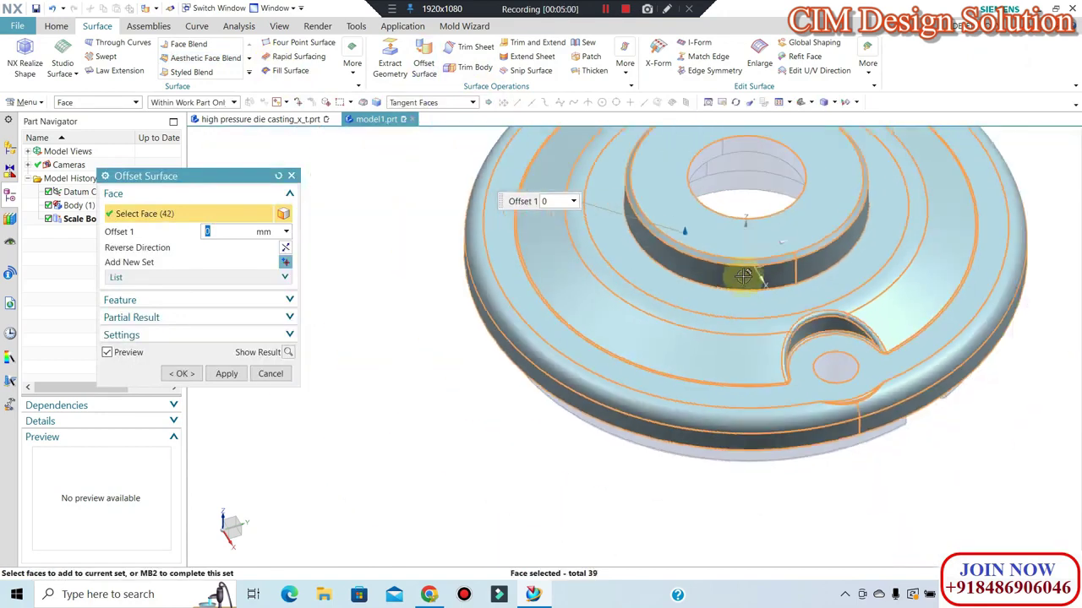
scroll(643, 237, up, 1)
click(182, 374)
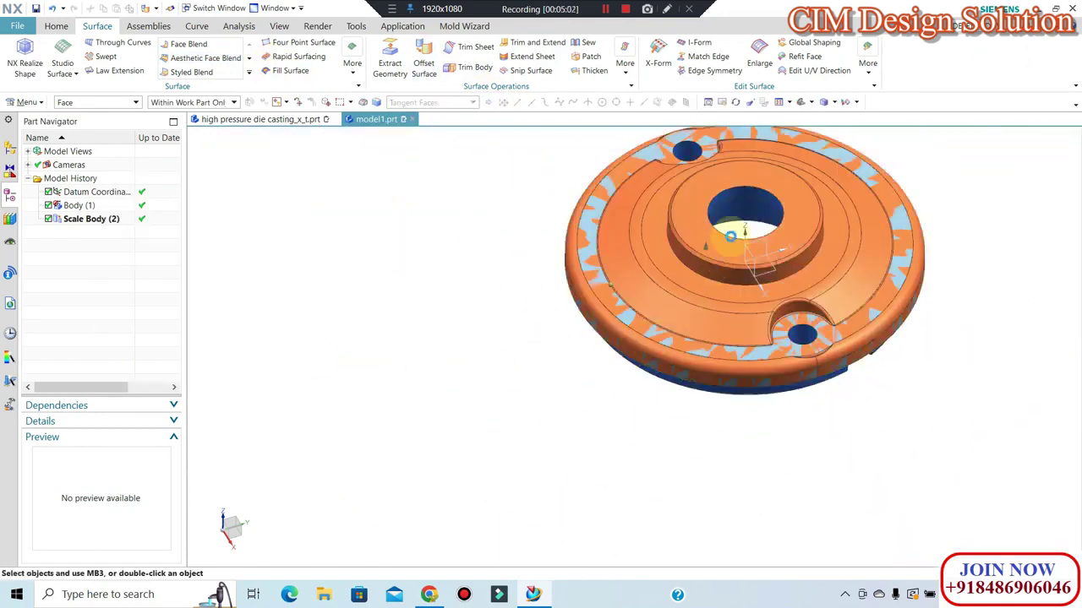
middle_drag(750, 205, 635, 349)
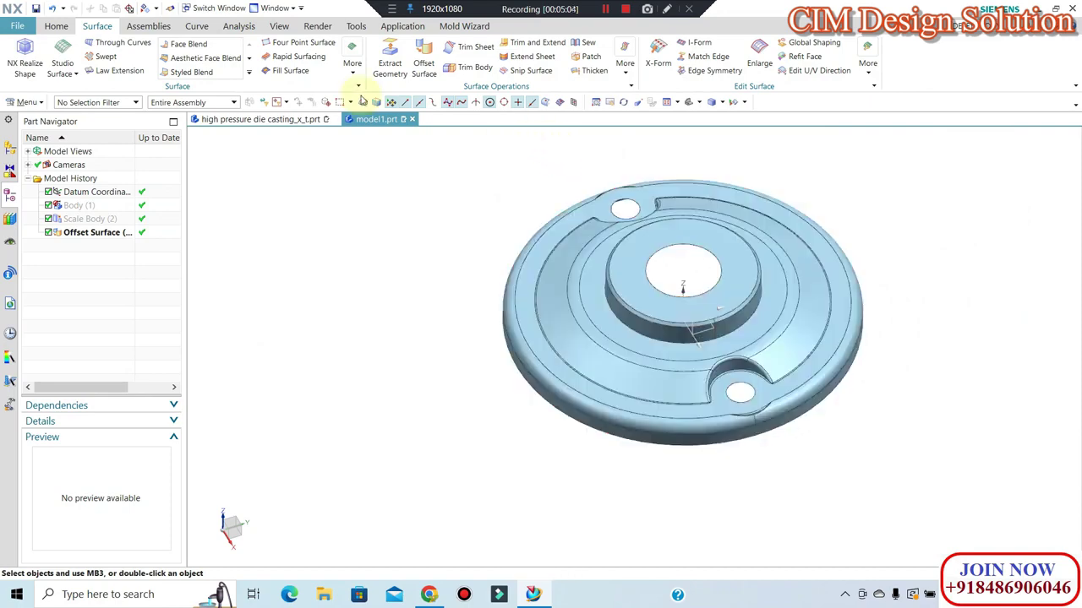
Cap the central bore and both small holes with bounded planes.
click(351, 64)
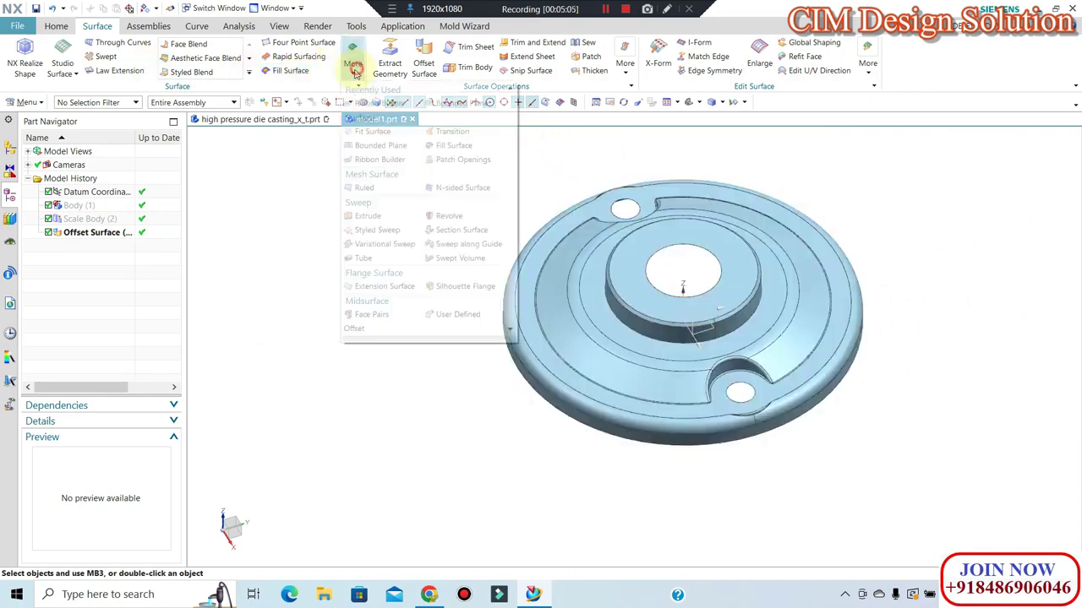
click(382, 149)
click(668, 250)
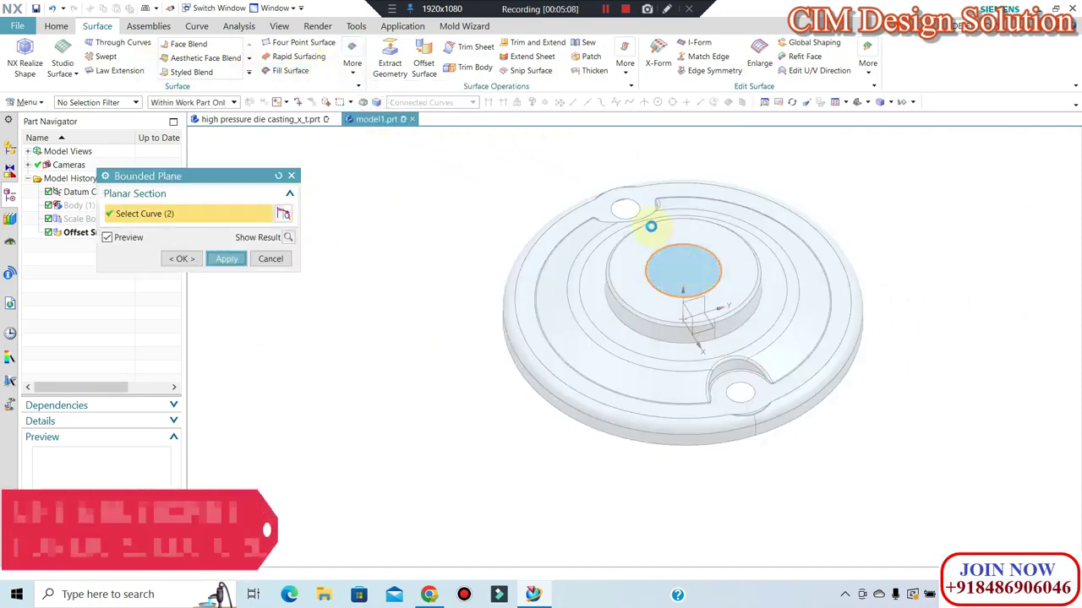
click(632, 208)
click(748, 387)
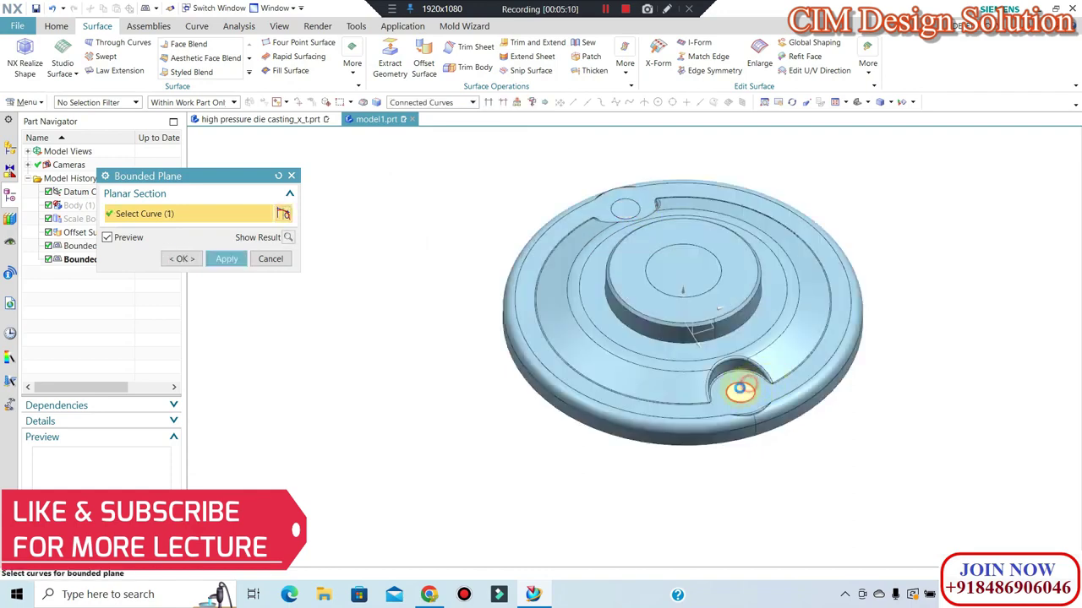
middle_click(424, 297)
click(261, 256)
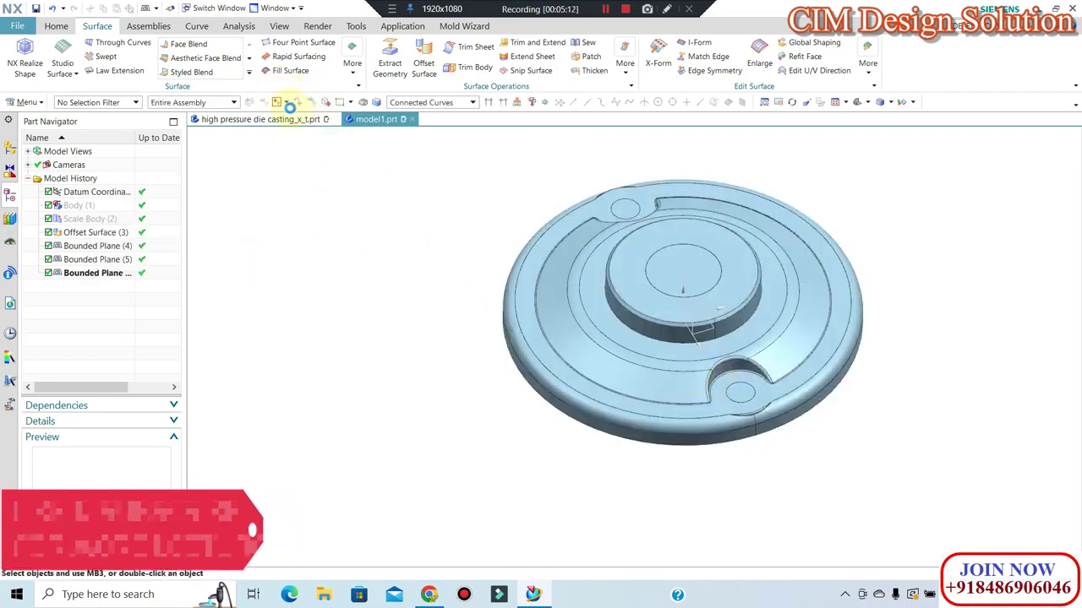
mouse_move(611, 363)
middle_down()
mouse_move(579, 383)
mouse_move(405, 364)
middle_up()
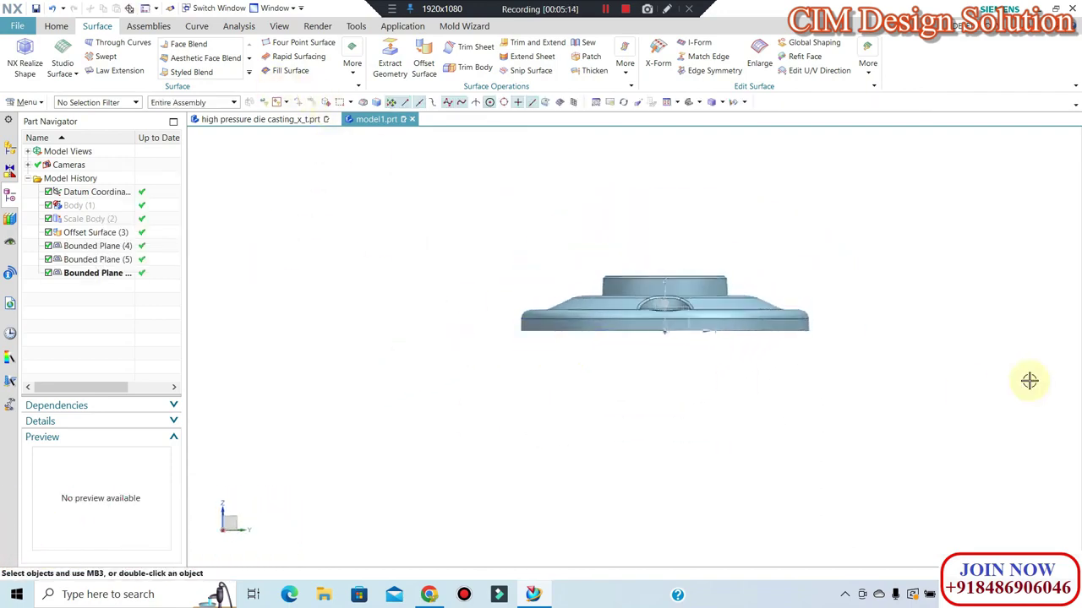
middle_drag(485, 343, 302, 157)
click(353, 63)
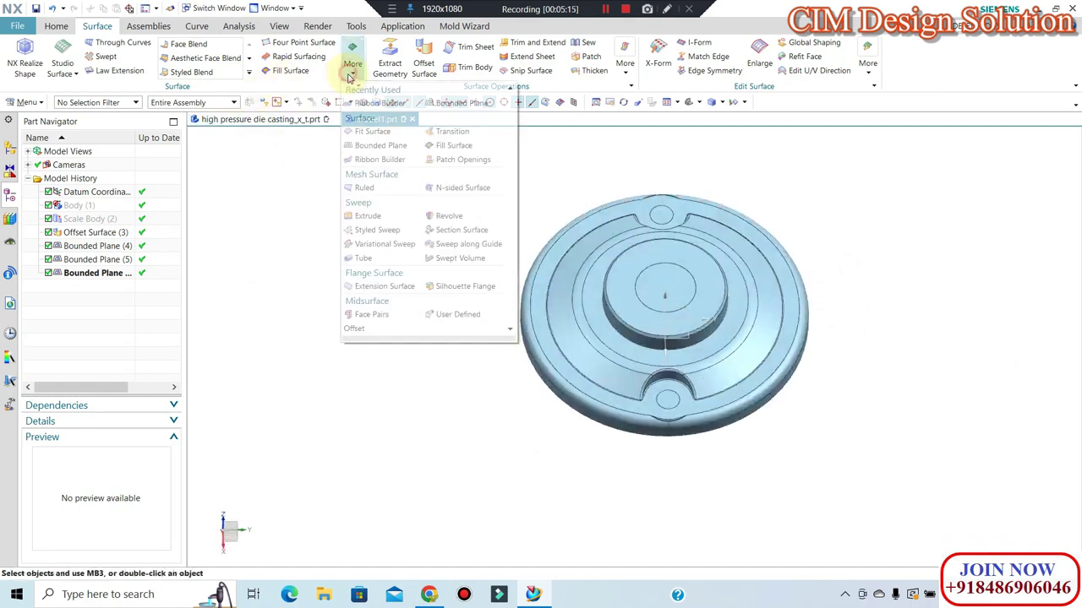
Build a 150 mm, 0° ribbon sheet from the part's outer bottom edges.
click(380, 160)
click(603, 425)
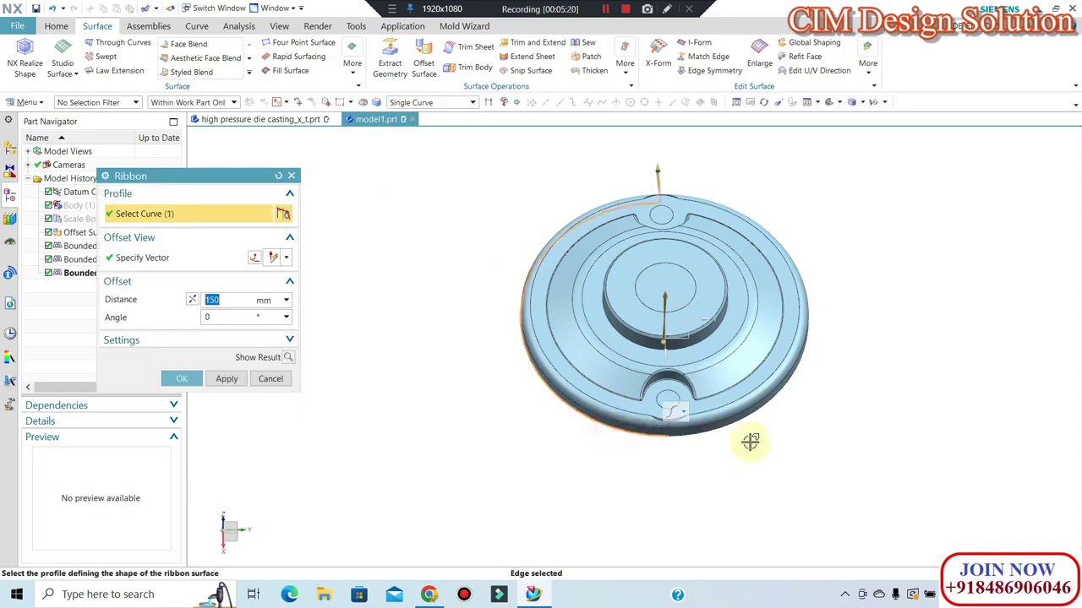
click(729, 427)
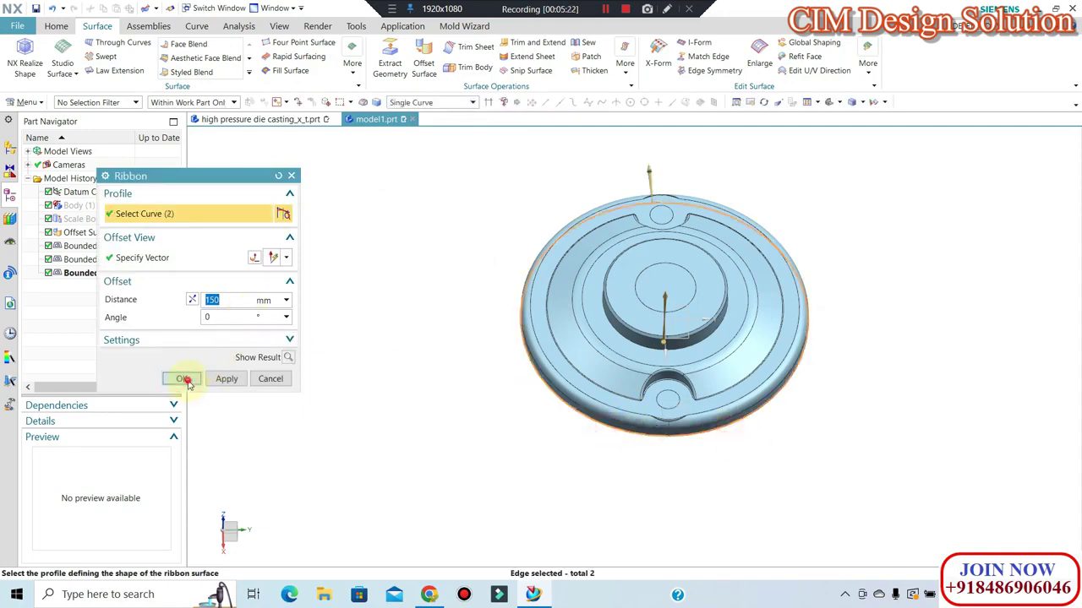
click(183, 379)
scroll(464, 352, down, 5)
Review the ribbon disc from top and 3D views, then start a Bounding Body.
middle_drag(464, 353, 519, 314)
key(ctrl+alt+t)
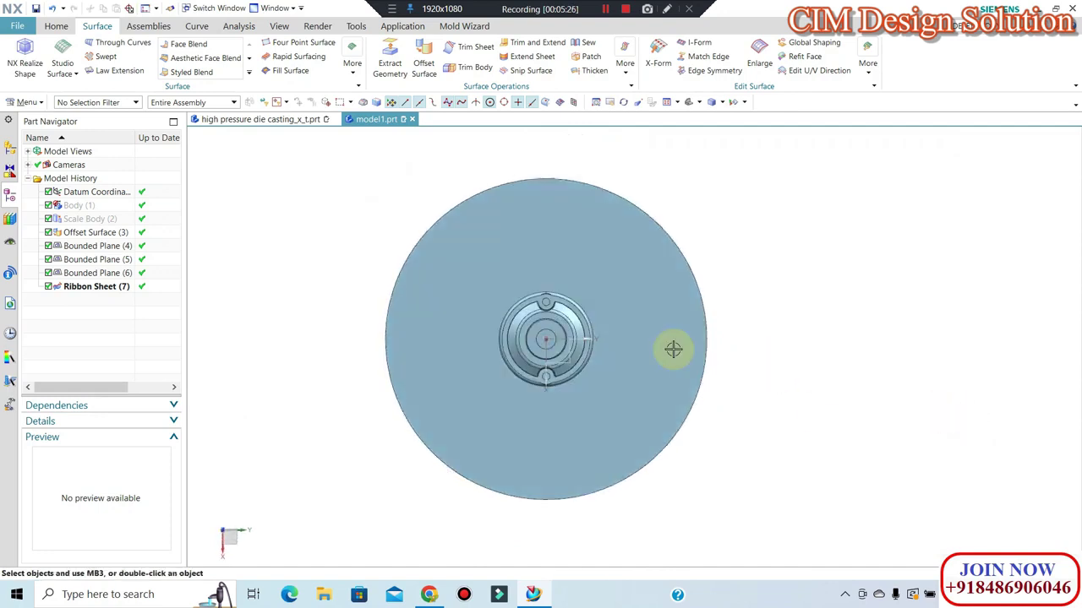
scroll(598, 296, up, 1)
scroll(560, 322, up, 3)
middle_drag(560, 321, 690, 190)
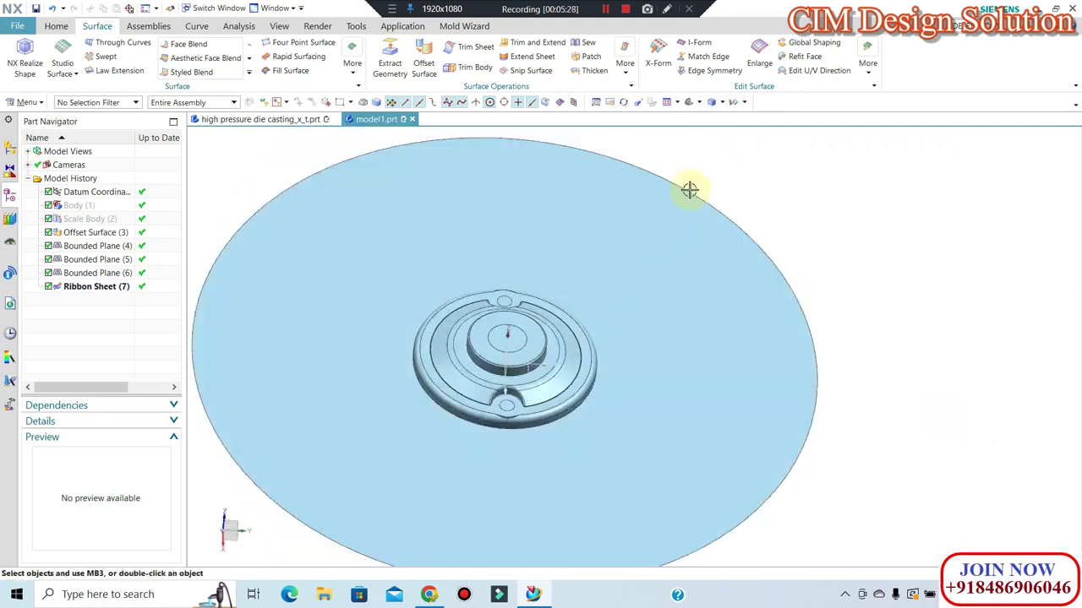
click(27, 103)
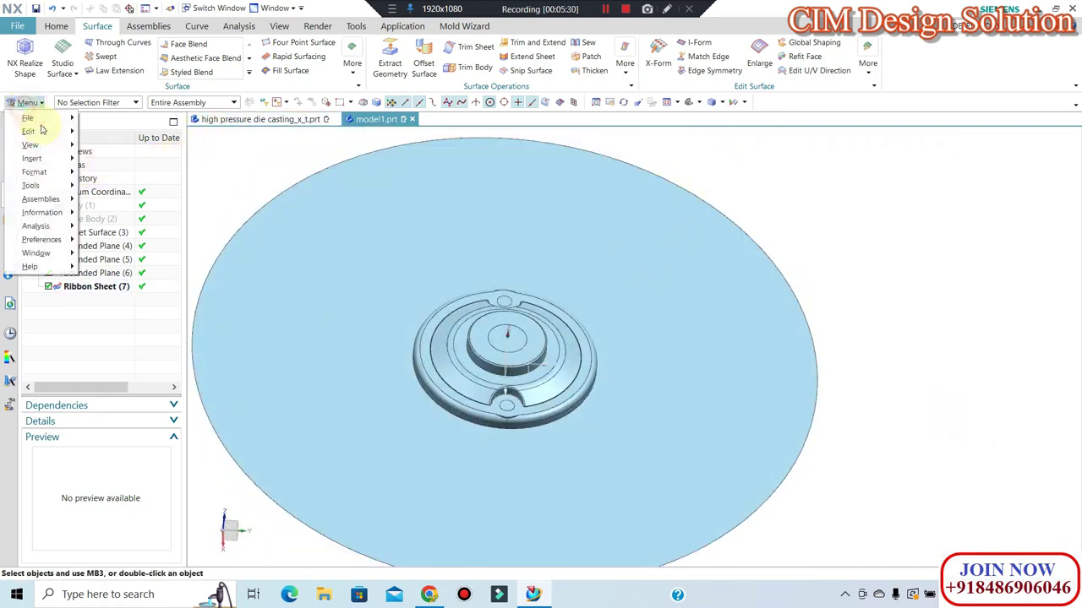
mouse_move(32, 159)
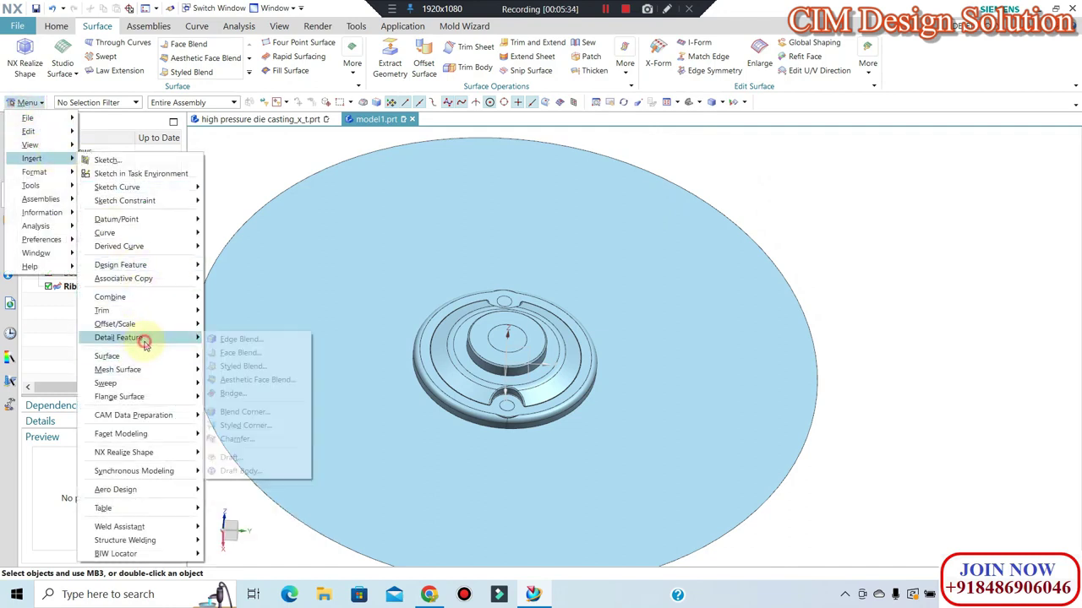
mouse_move(115, 323)
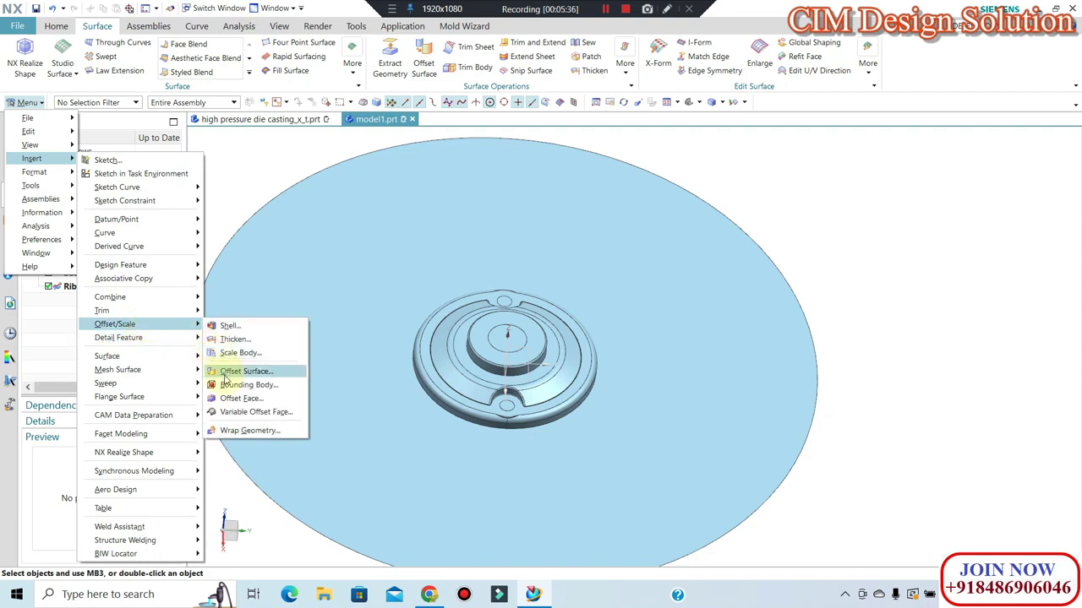
click(228, 384)
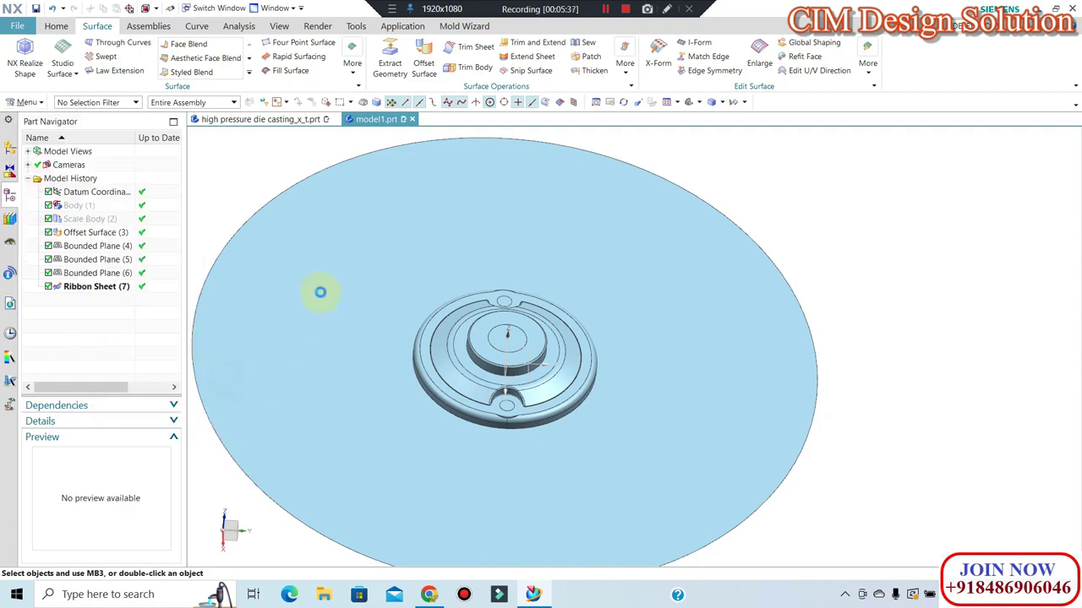
Preview a Sheet Body bounding block of the part (124.7485 × 124.7485 × 23.6419 mm) and cancel it.
click(99, 103)
click(93, 189)
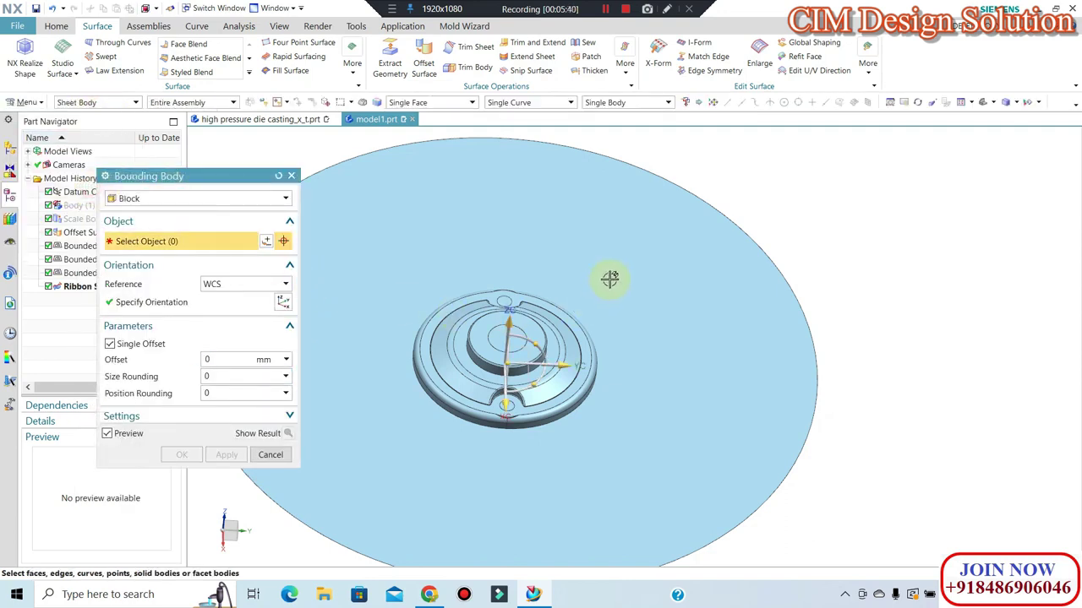
drag(626, 278, 394, 437)
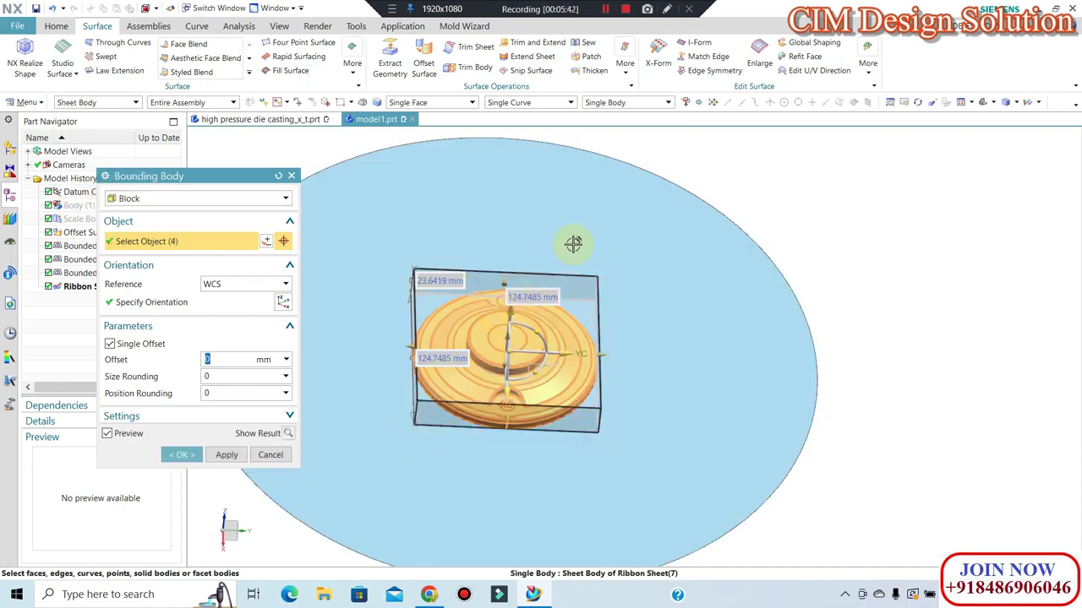
scroll(514, 303, down, 2)
scroll(514, 302, down, 2)
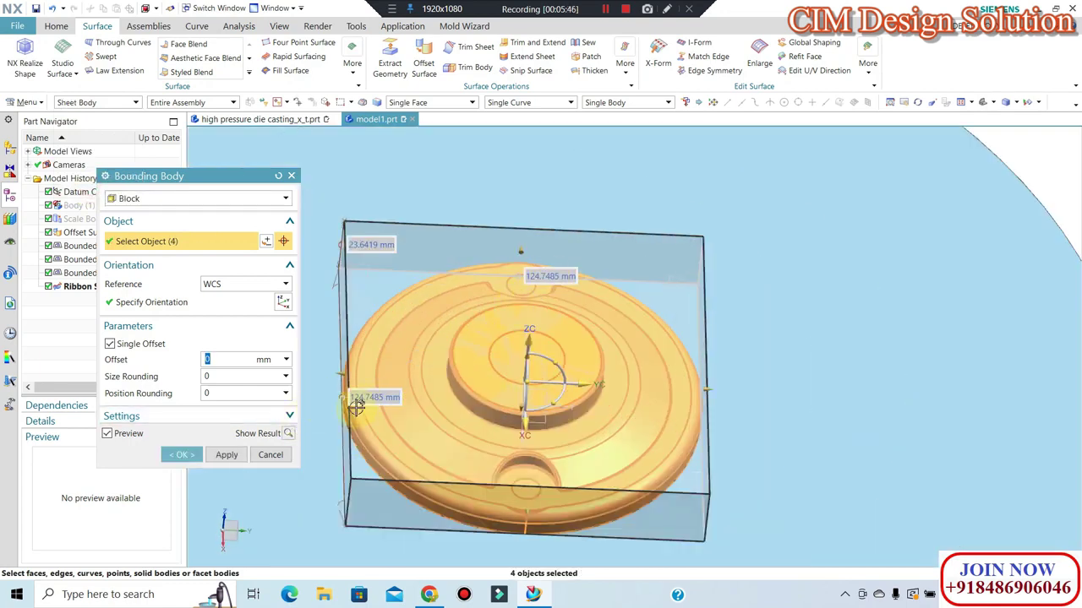
click(274, 456)
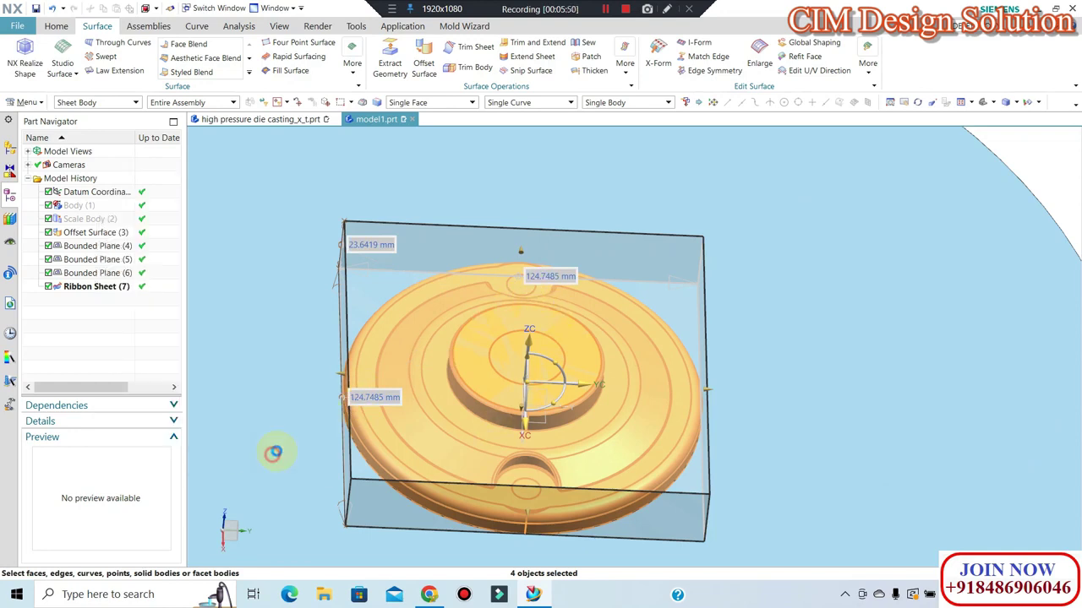
scroll(586, 299, up, 2)
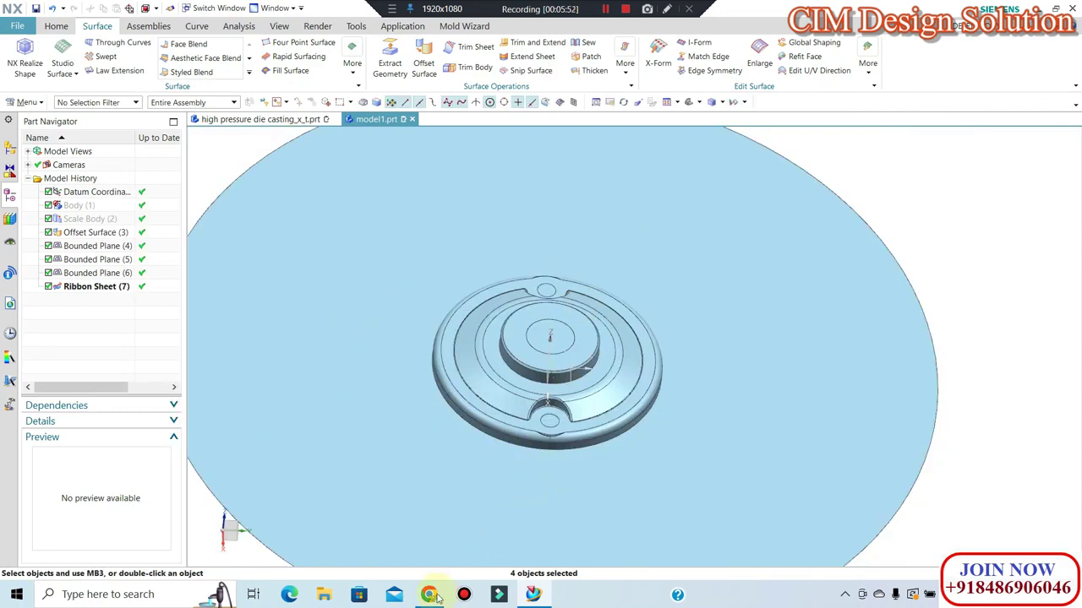
Launch Windows Calculator from the Start menu search.
click(14, 599)
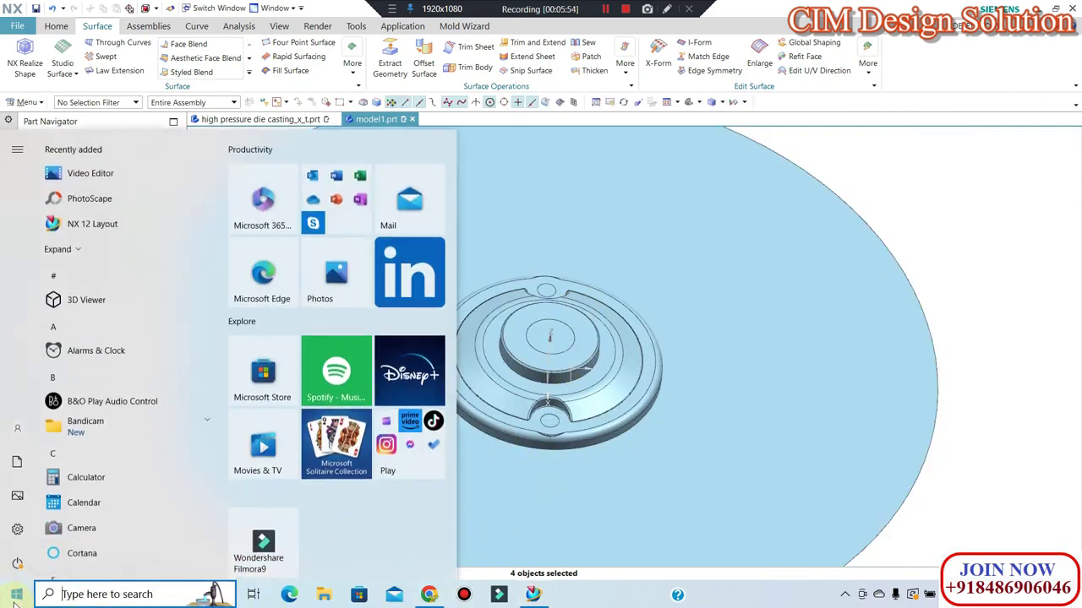
text(cA)
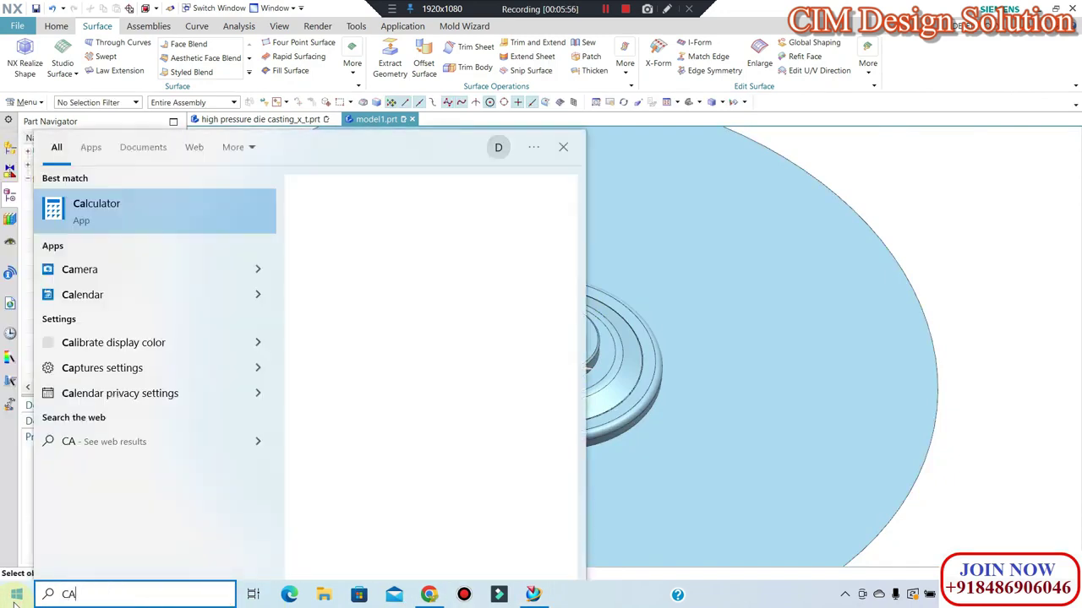
text(L)
key(Return)
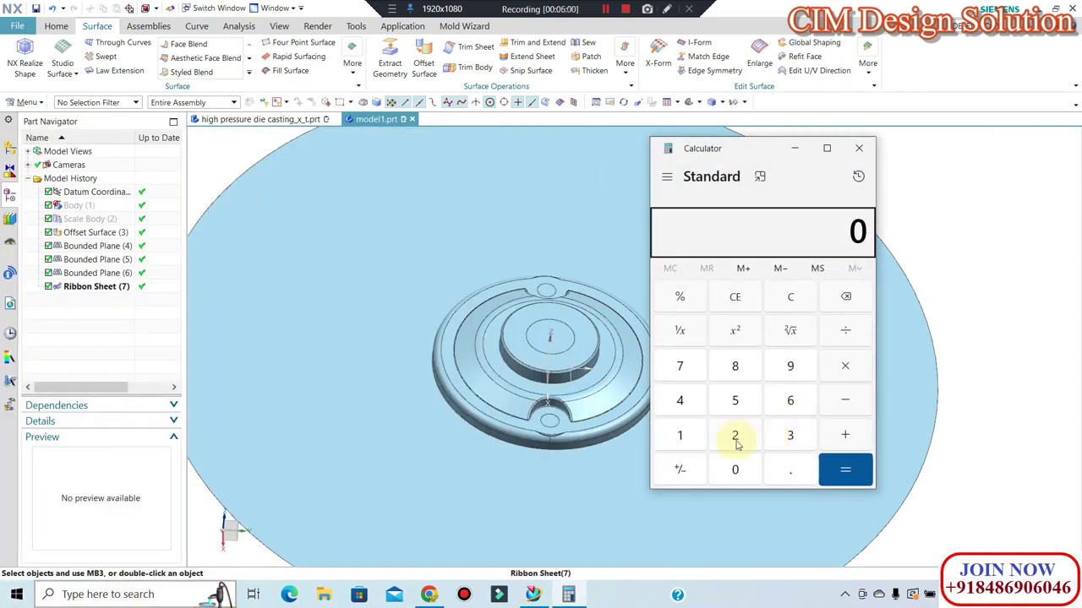
Compute 125 ÷ 2 = 62.5 in Calculator, close it, and return to the model.
click(686, 435)
click(735, 435)
click(734, 400)
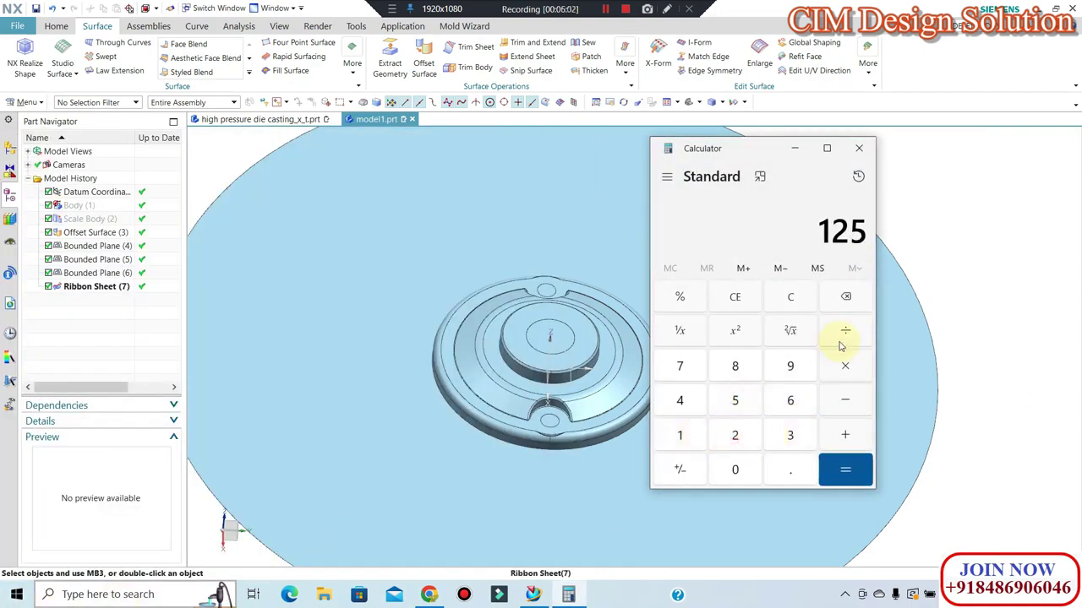
click(743, 435)
click(845, 467)
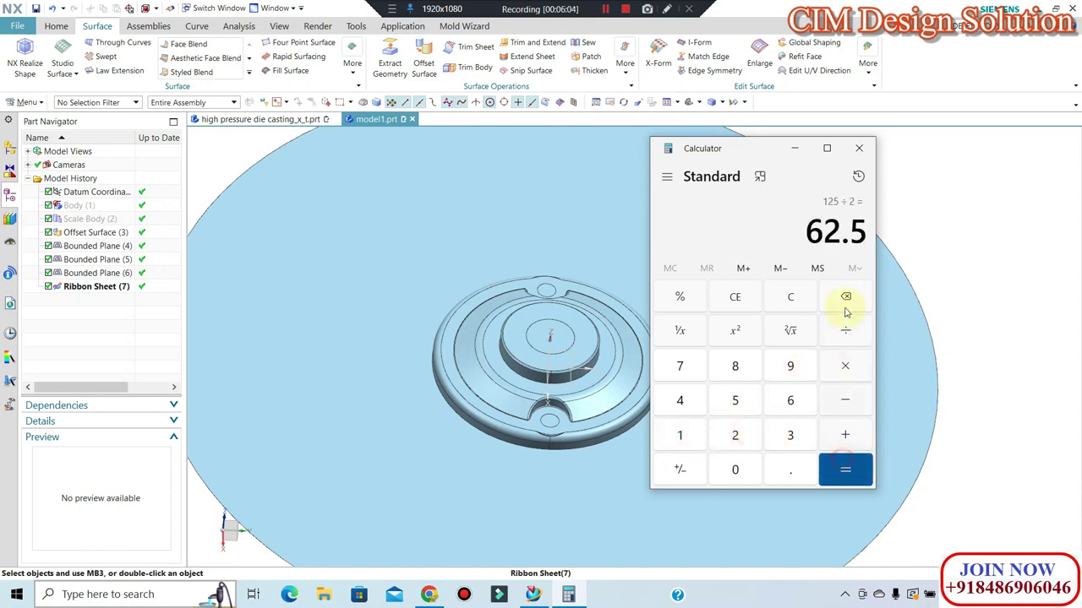
click(859, 149)
middle_drag(741, 335, 749, 319)
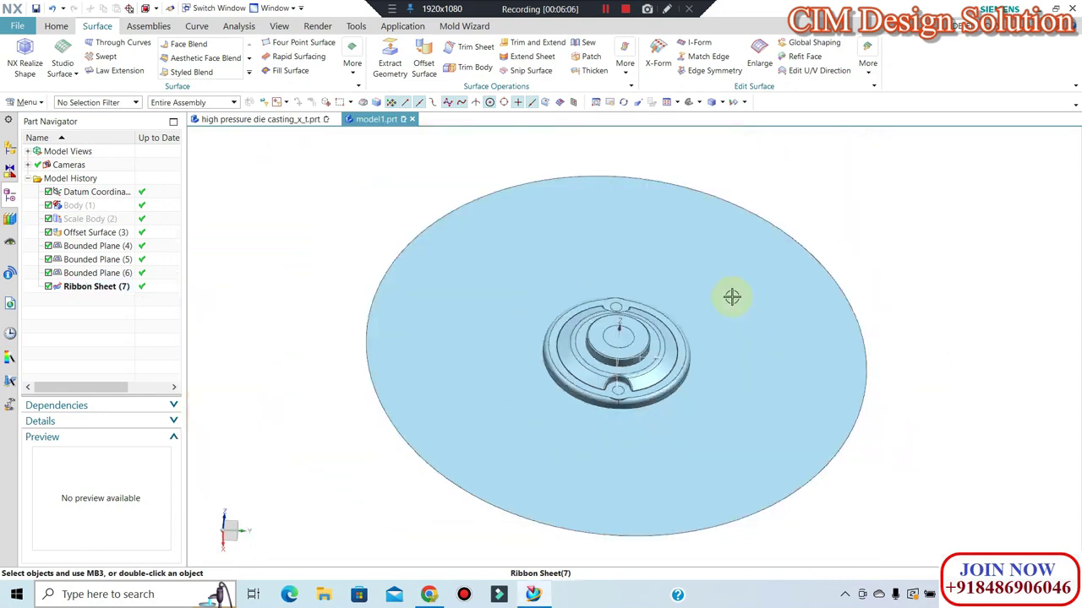
key(F8)
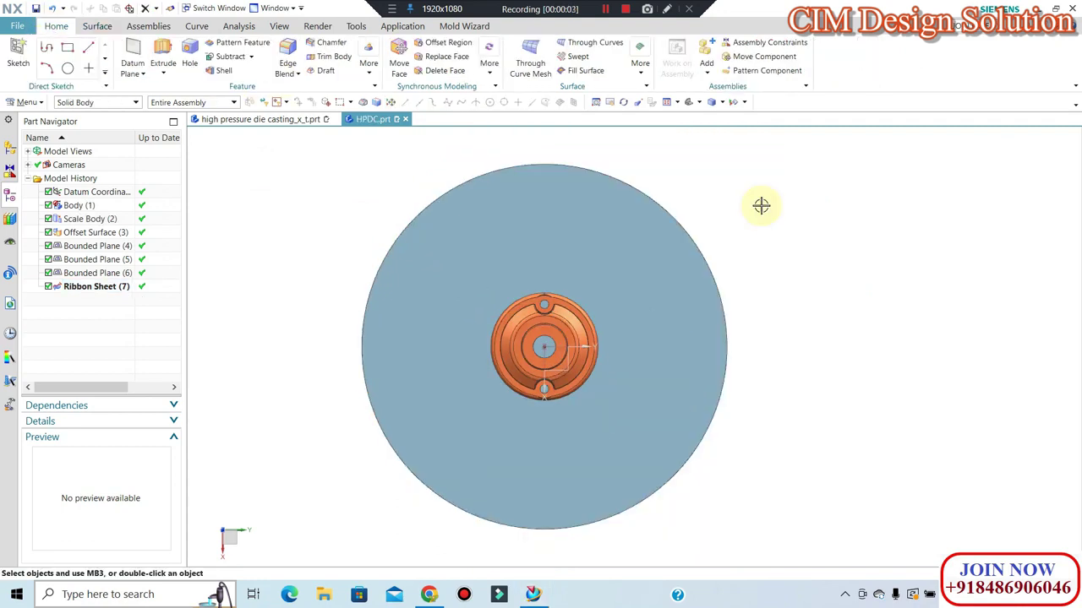
scroll(642, 372, up, 3)
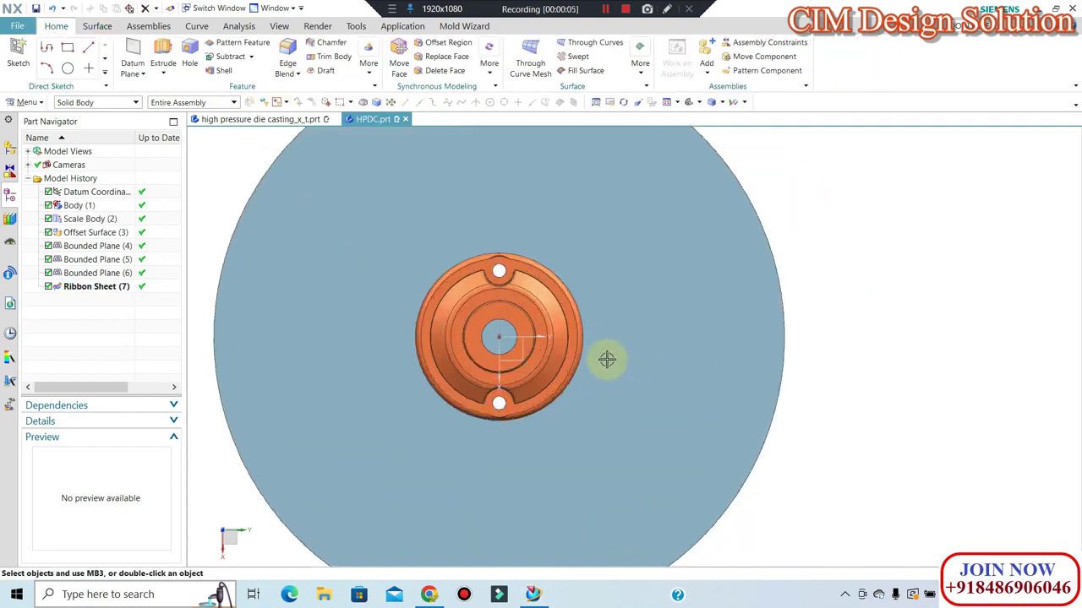
scroll(608, 357, down, 3)
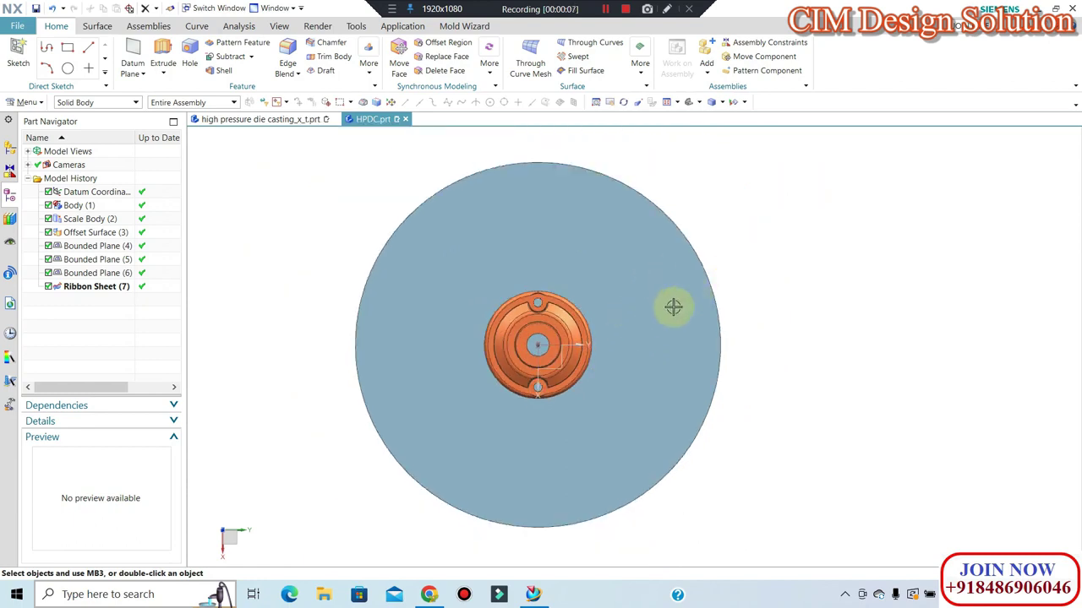
scroll(616, 277, up, 1)
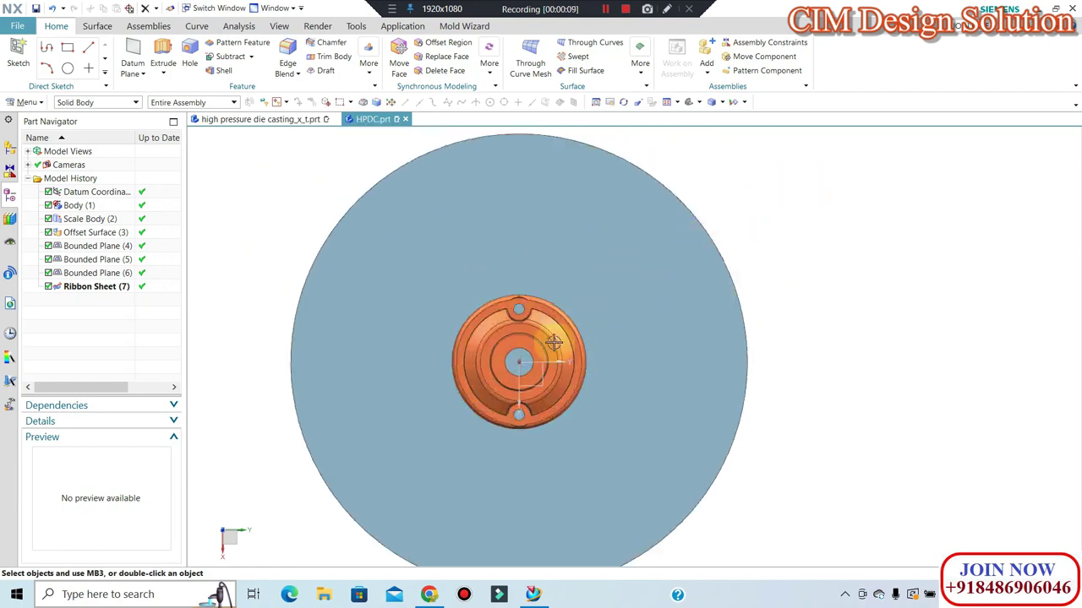
scroll(507, 439, up, 1)
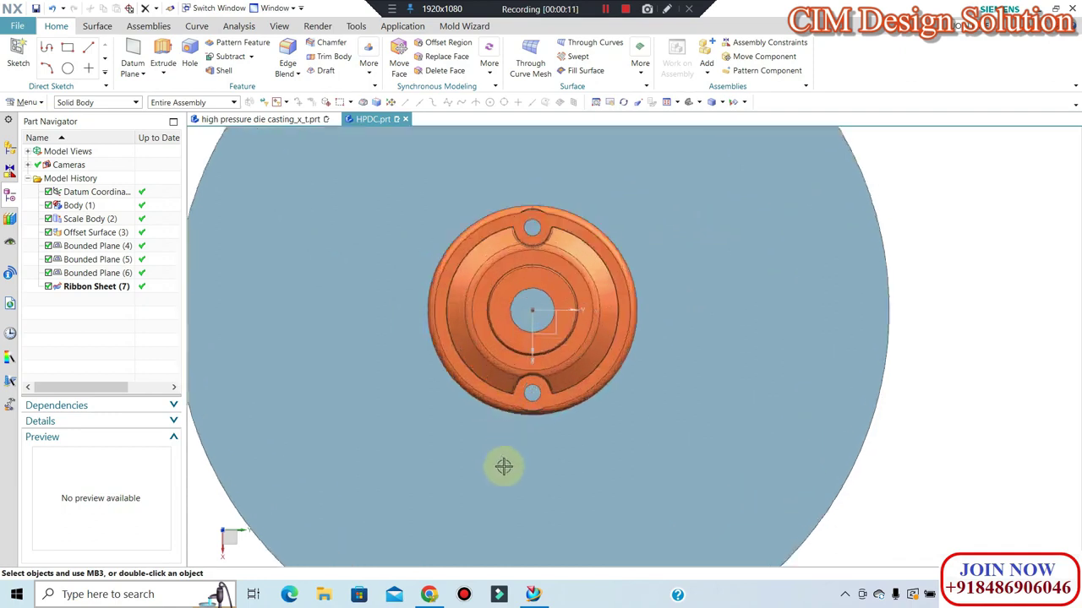
scroll(528, 452, down, 1)
scroll(575, 410, down, 1)
mouse_move(603, 381)
middle_down()
mouse_move(572, 327)
mouse_move(786, 369)
middle_up()
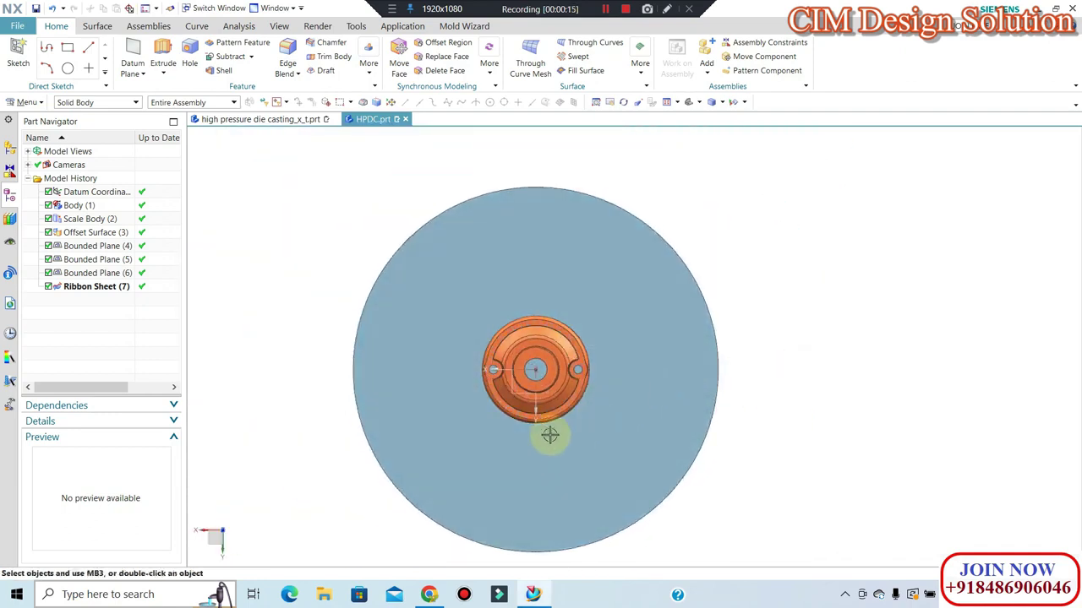
scroll(545, 435, up, 1)
scroll(555, 425, down, 1)
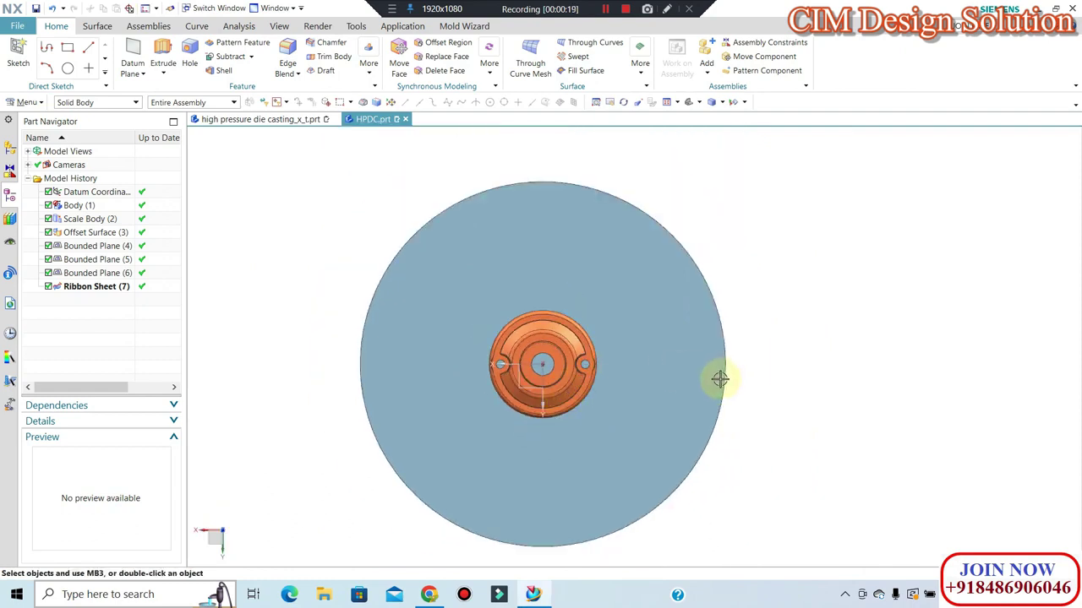
scroll(650, 379, up, 1)
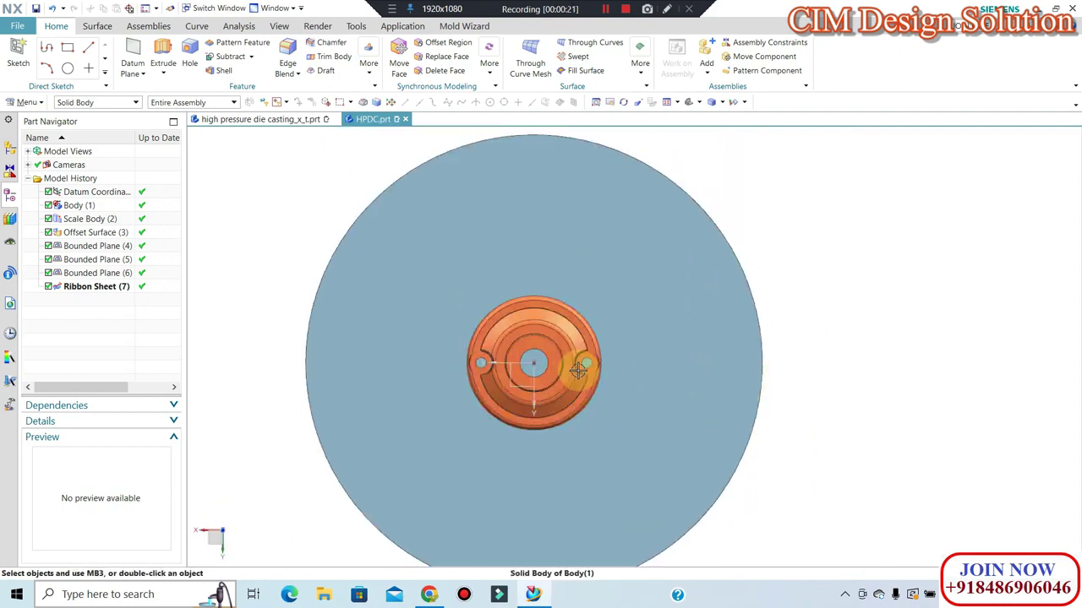
mouse_move(600, 425)
middle_down()
mouse_move(611, 363)
mouse_move(656, 265)
mouse_move(569, 288)
mouse_move(589, 355)
middle_up()
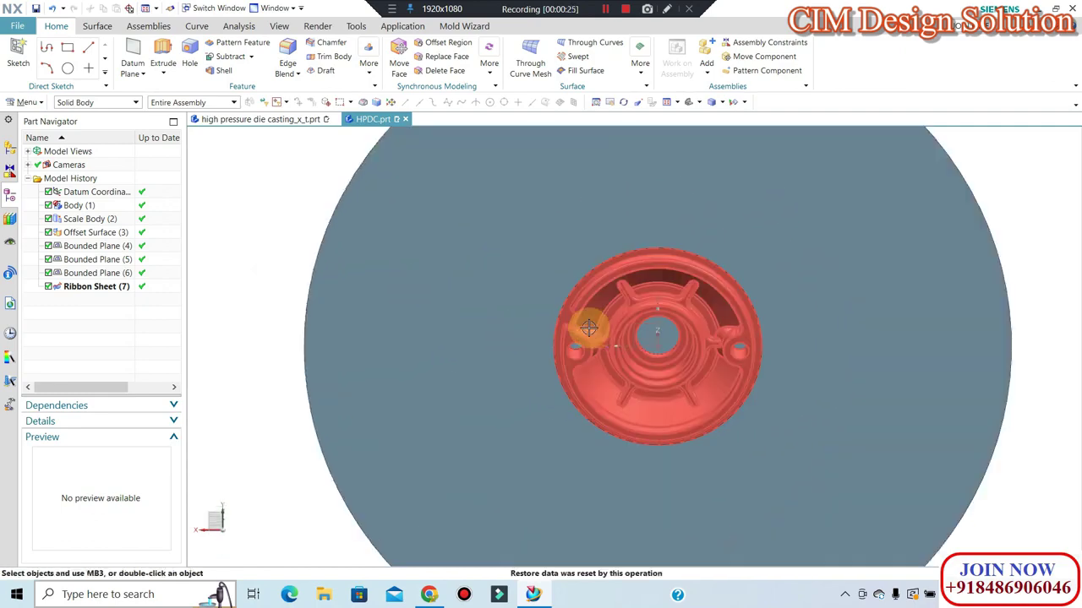
scroll(582, 316, up, 3)
scroll(578, 342, down, 5)
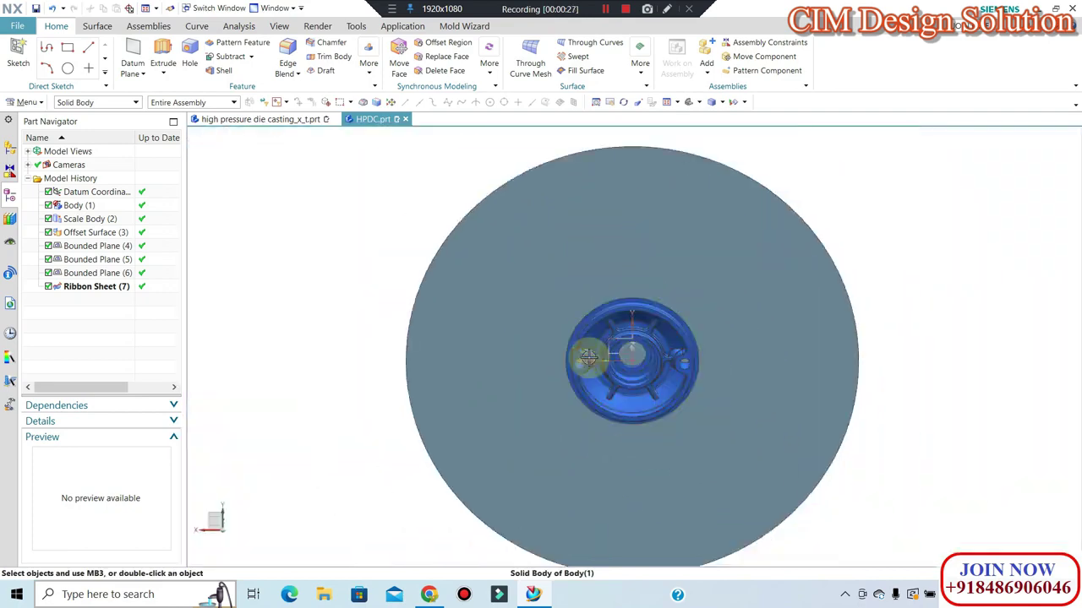
scroll(600, 331, up, 2)
scroll(600, 331, up, 2)
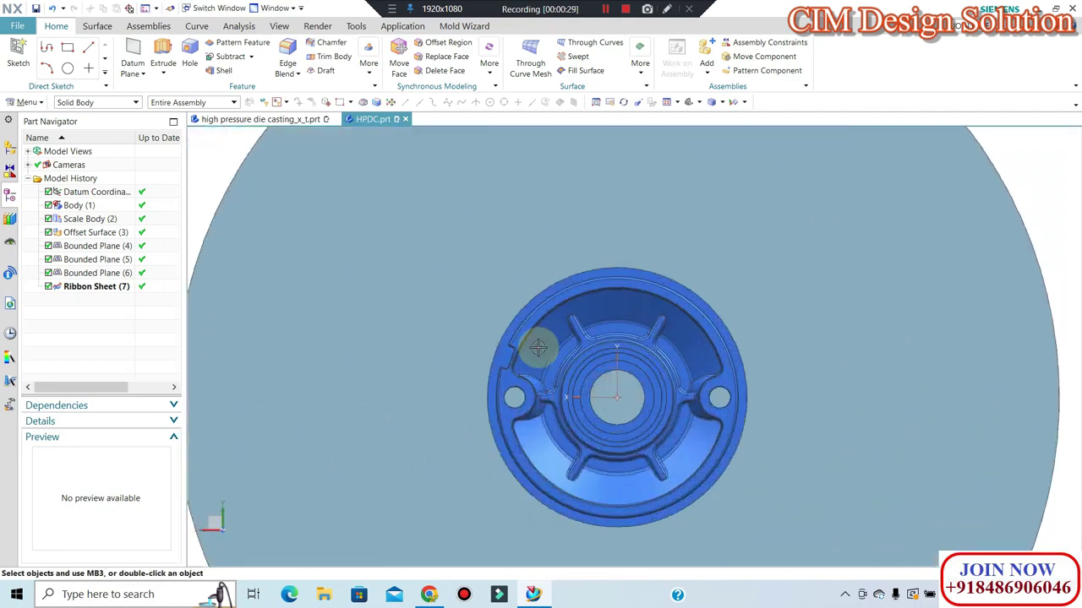
scroll(541, 334, down, 3)
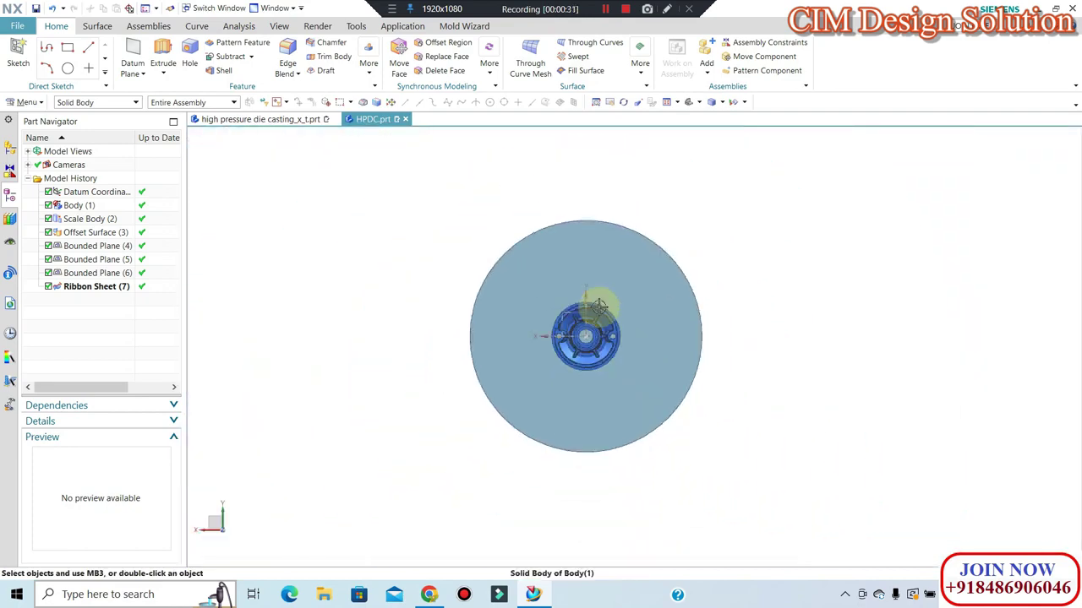
mouse_move(599, 300)
middle_down()
mouse_move(587, 413)
mouse_move(686, 447)
middle_up()
middle_drag(572, 415, 758, 307)
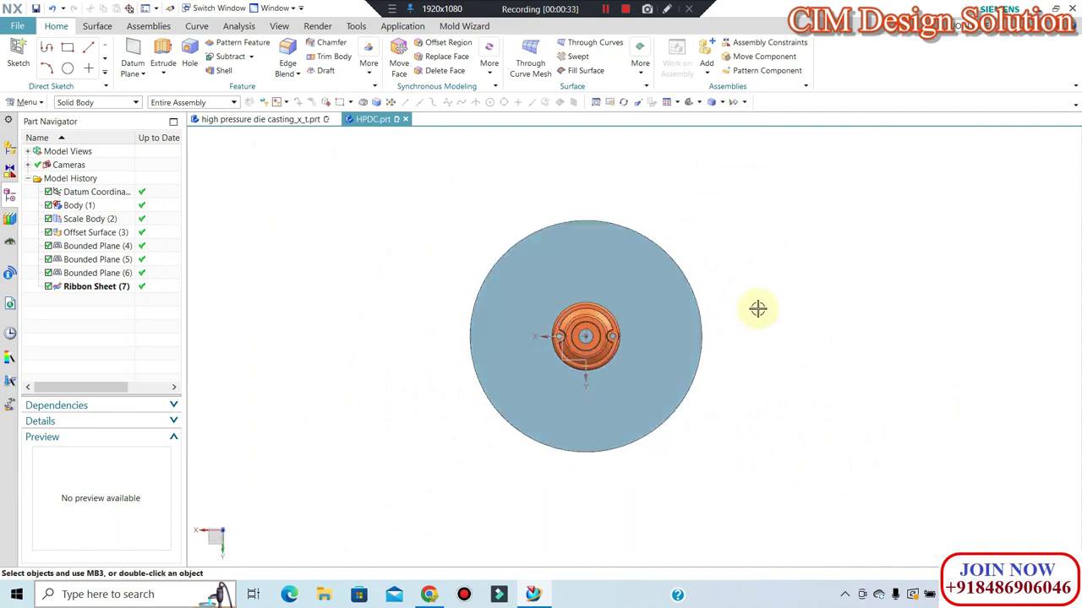
scroll(759, 304, up, 2)
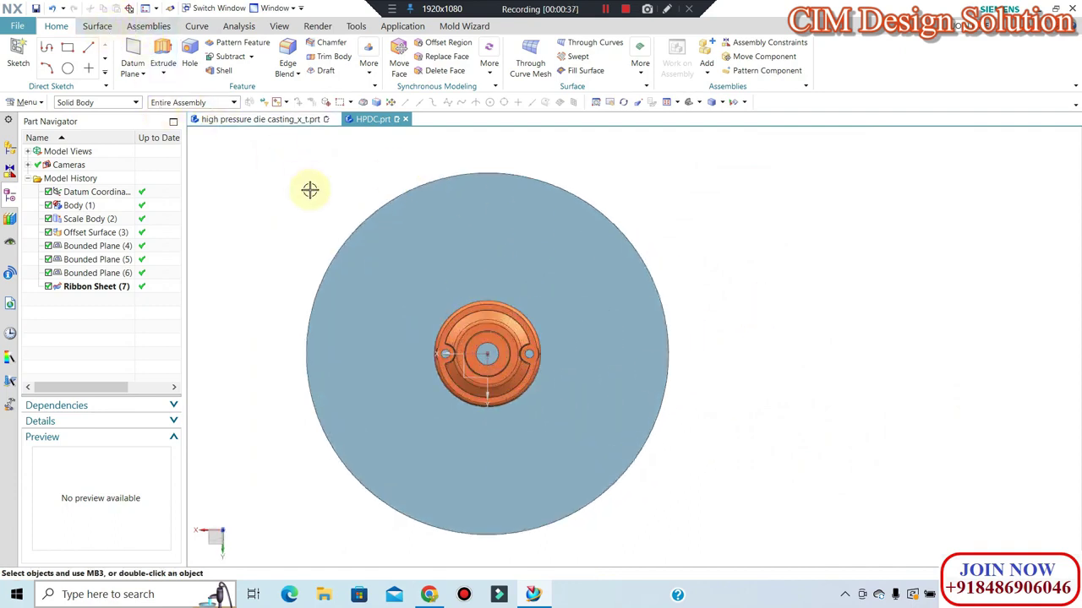
Move the disc sheet, casting and its surfaces, excluding the datum CSYS, 62.5+30 mm along X.
key(ctrl+t)
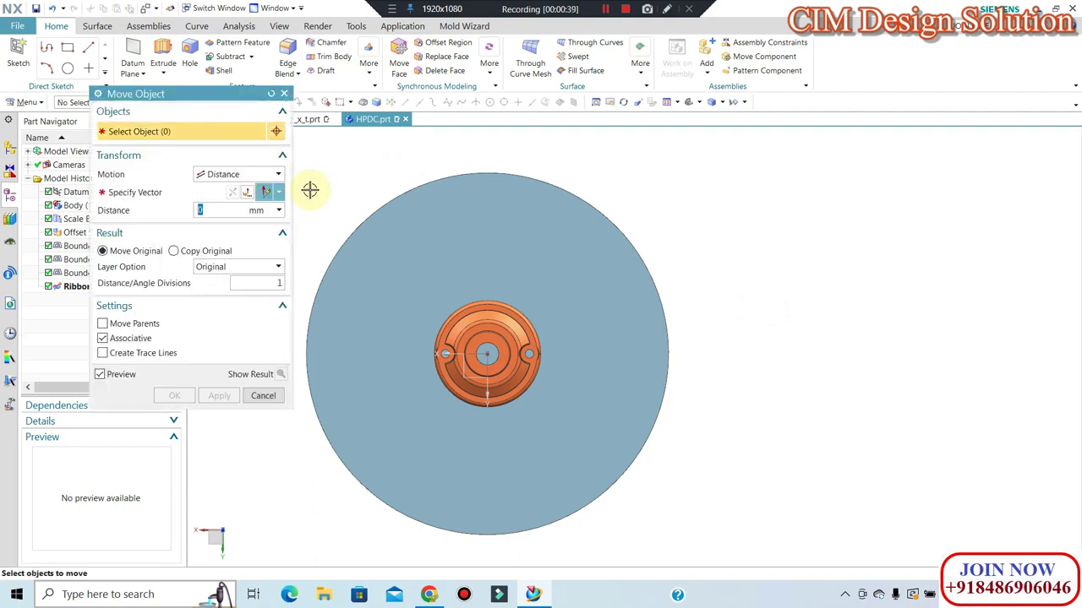
scroll(436, 253, down, 1)
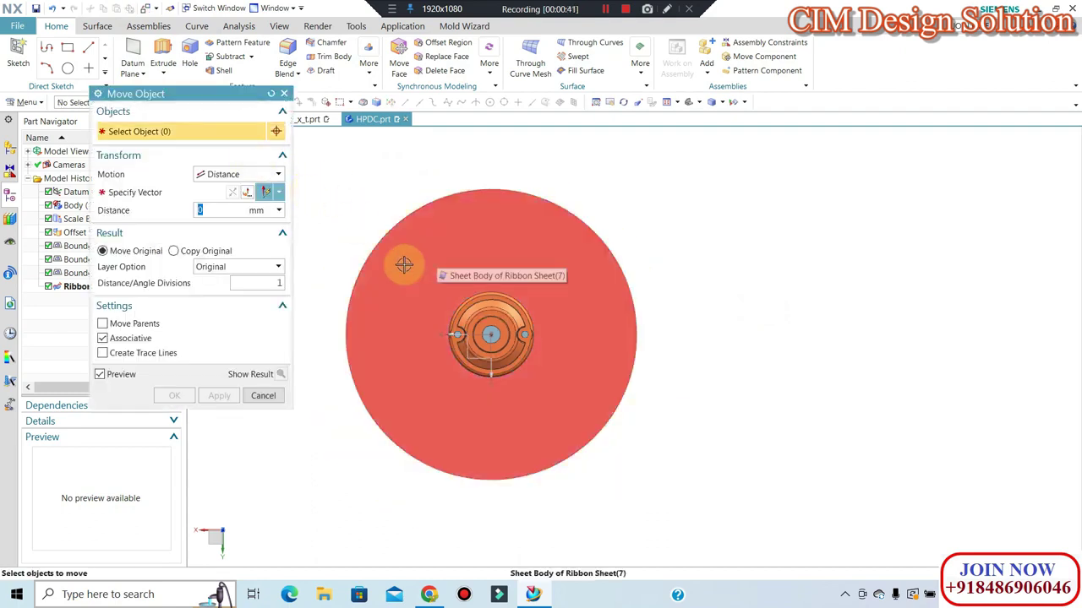
click(569, 278)
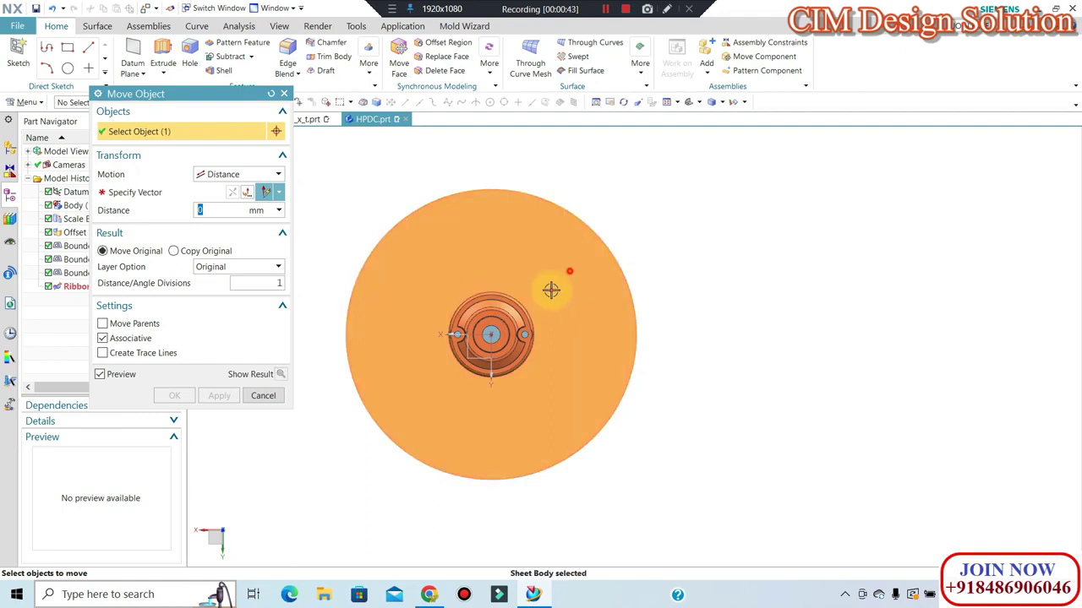
drag(580, 262, 422, 404)
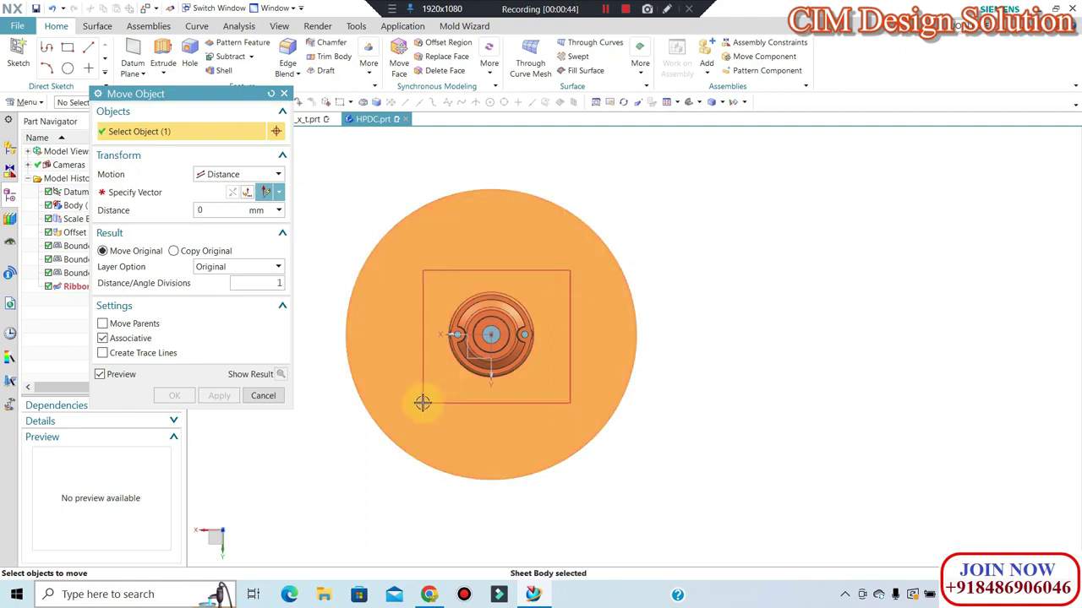
shift+click(483, 342)
middle_click(483, 342)
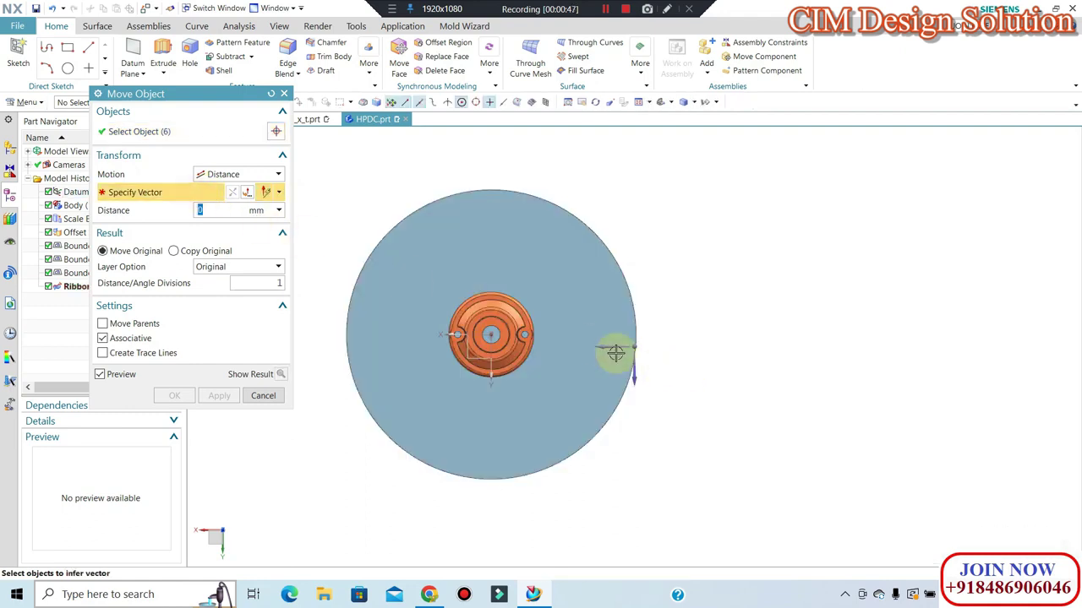
click(470, 296)
text(62.5+3)
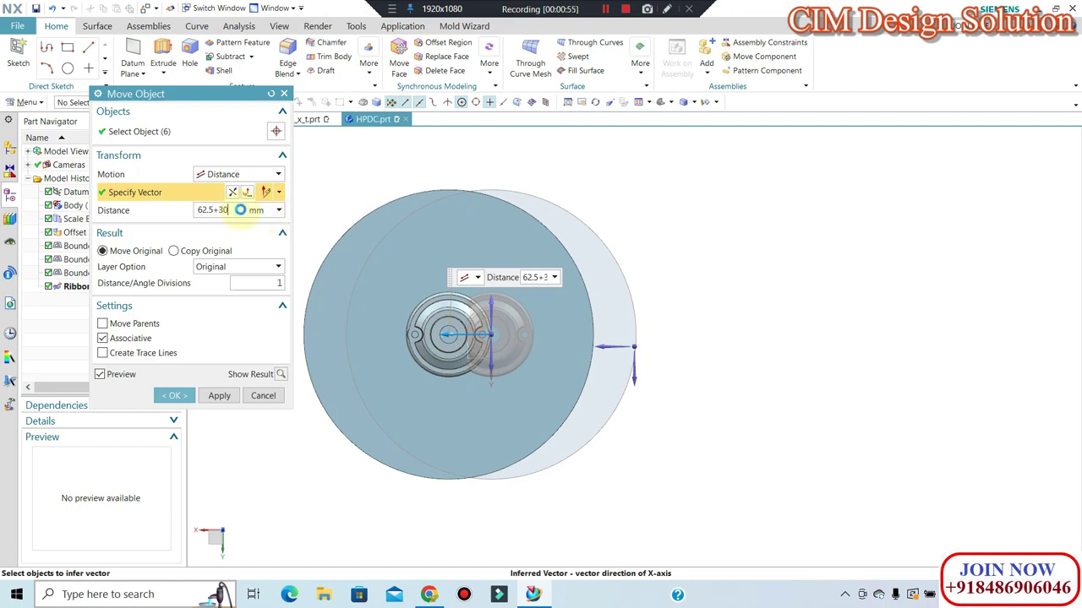
key(Return)
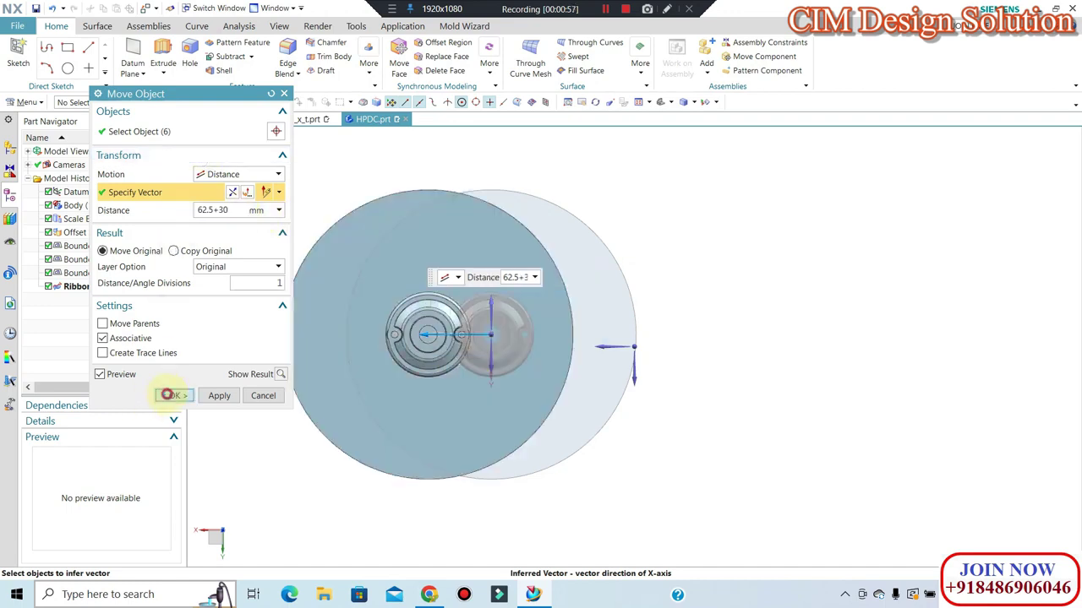
click(169, 394)
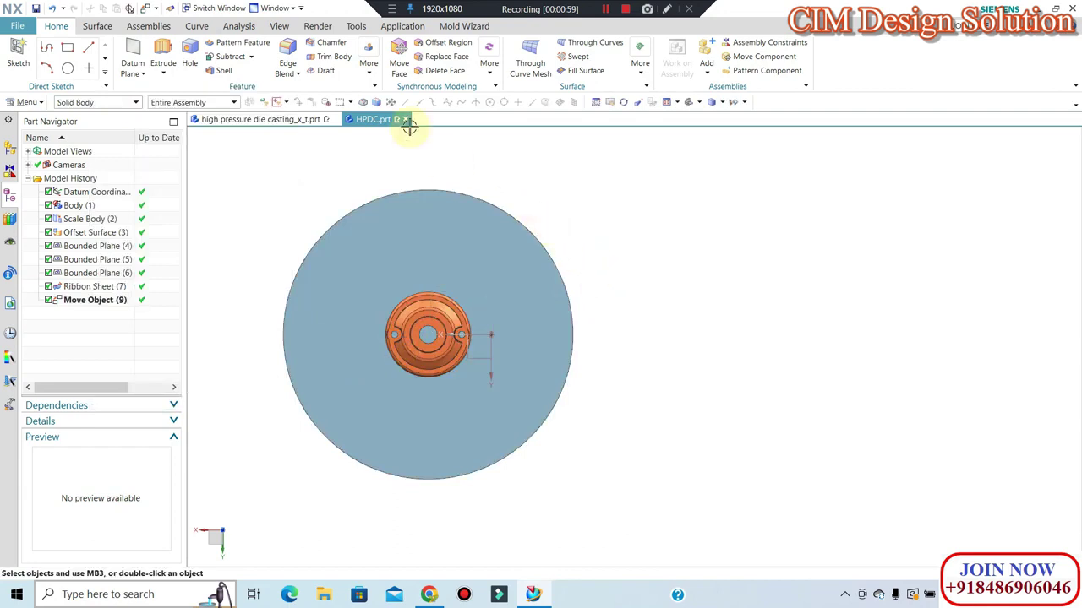
Trim the disc sheet with a new plane on the YZ datum, keeping the reversed side.
click(332, 56)
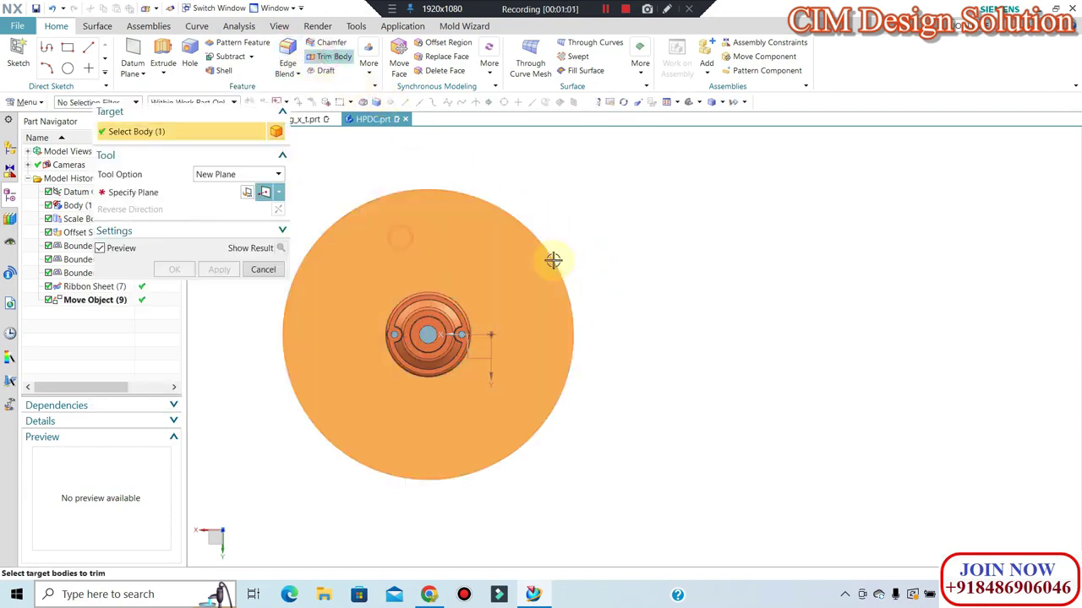
click(545, 262)
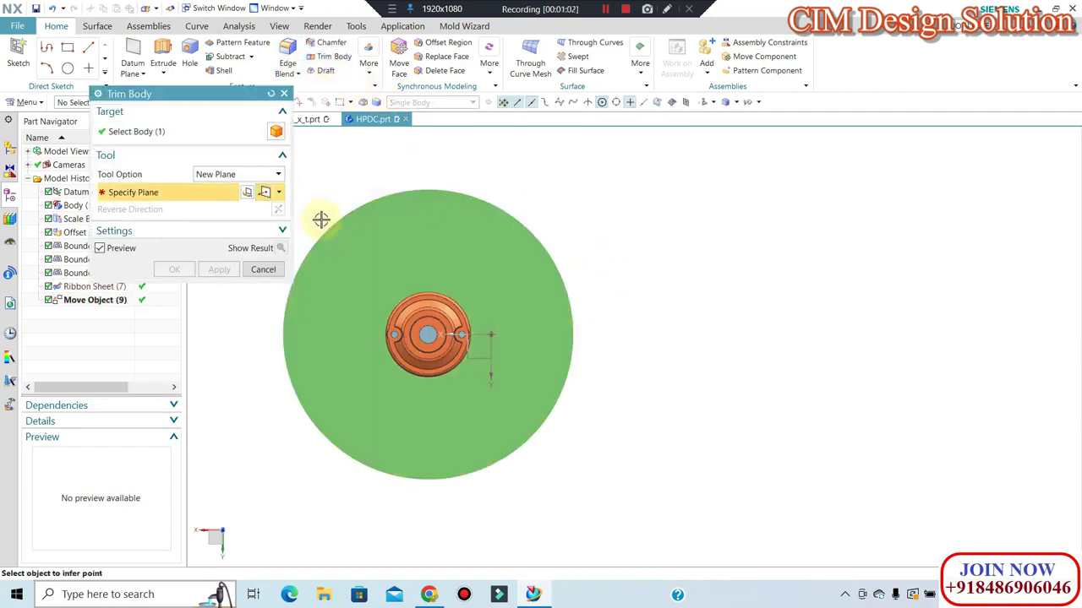
click(274, 177)
click(271, 203)
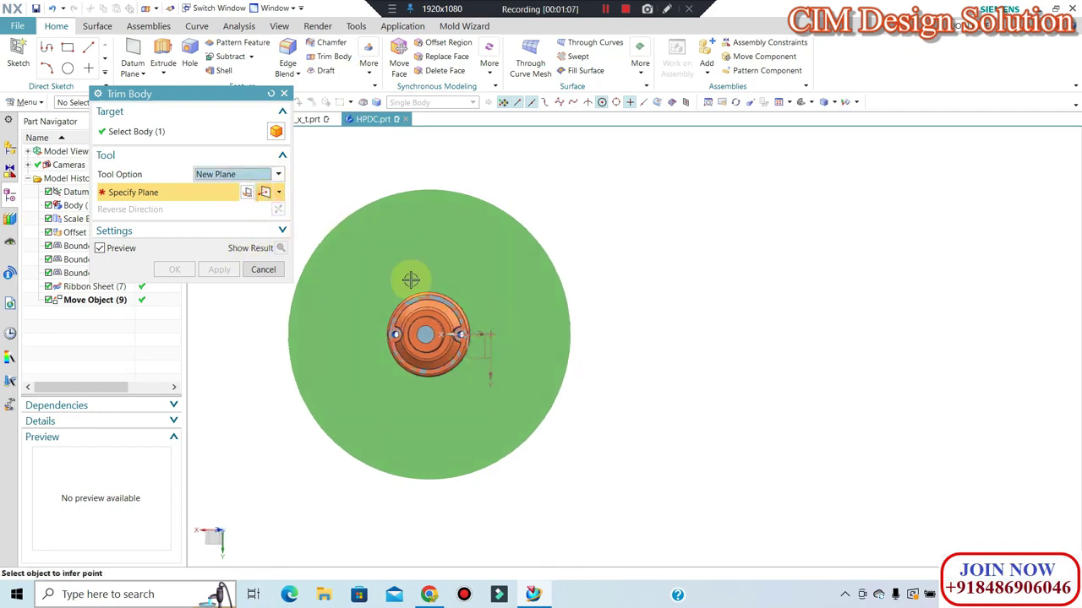
click(279, 192)
click(269, 207)
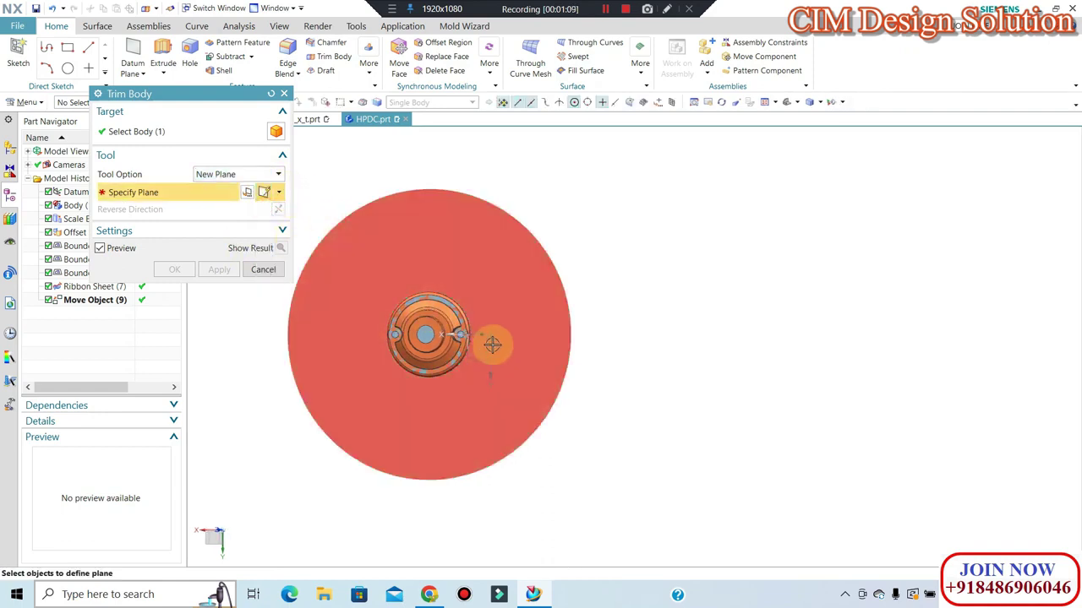
click(482, 343)
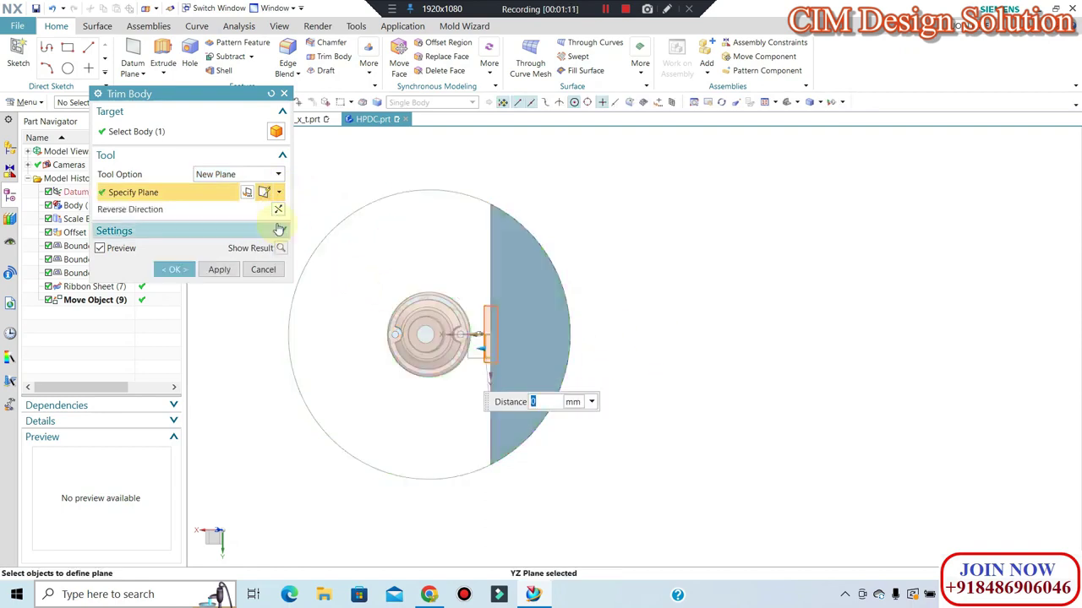
click(278, 208)
click(174, 269)
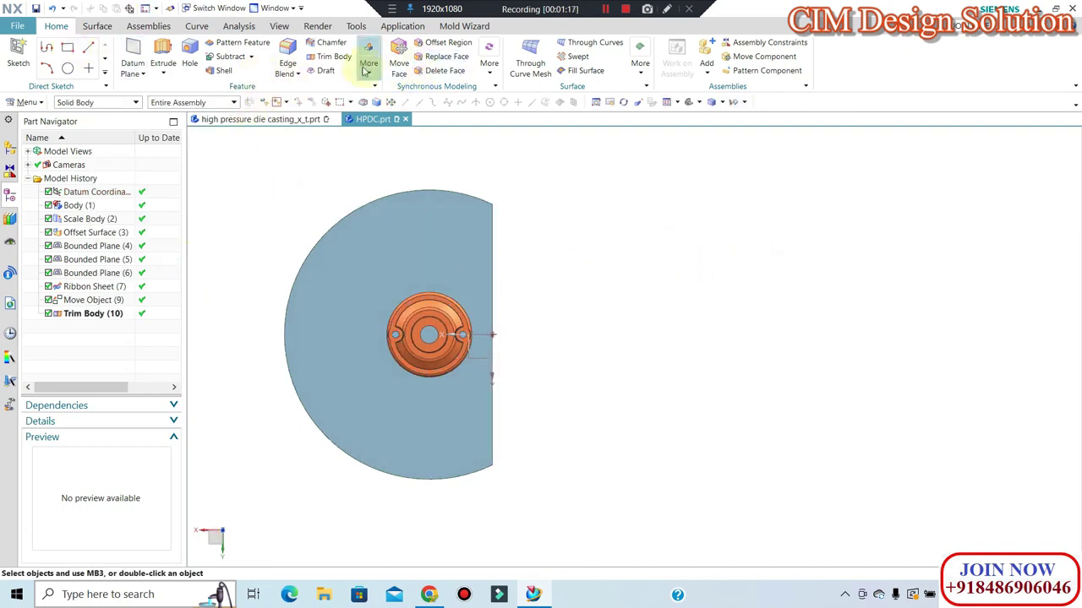
click(368, 64)
Select the disc sheet, the casting surfaces and the solid casting for Pattern Geometry.
click(573, 245)
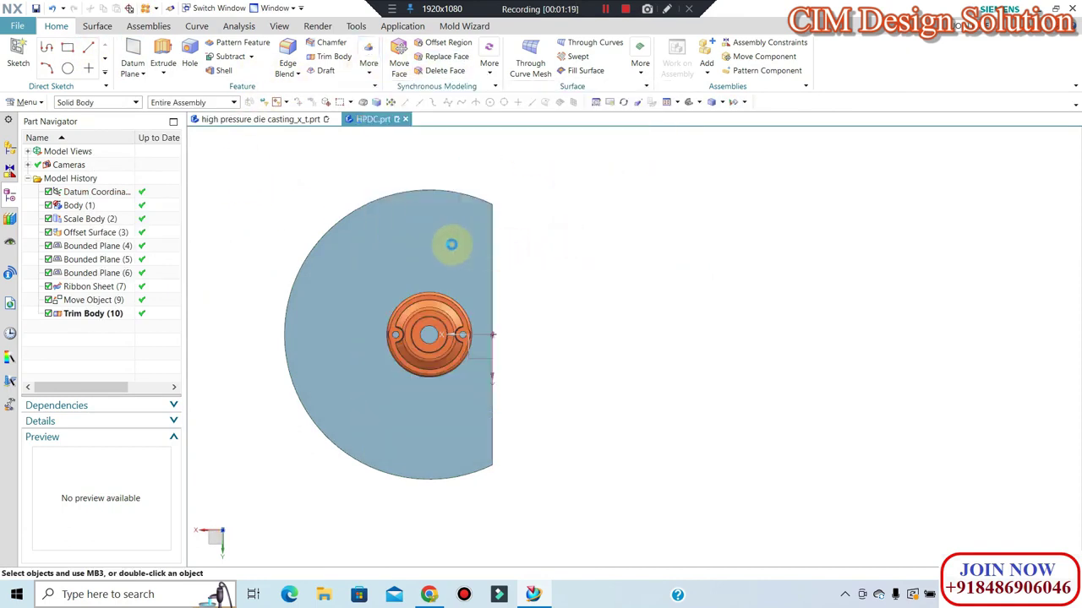
click(455, 243)
click(478, 329)
scroll(477, 329, up, 2)
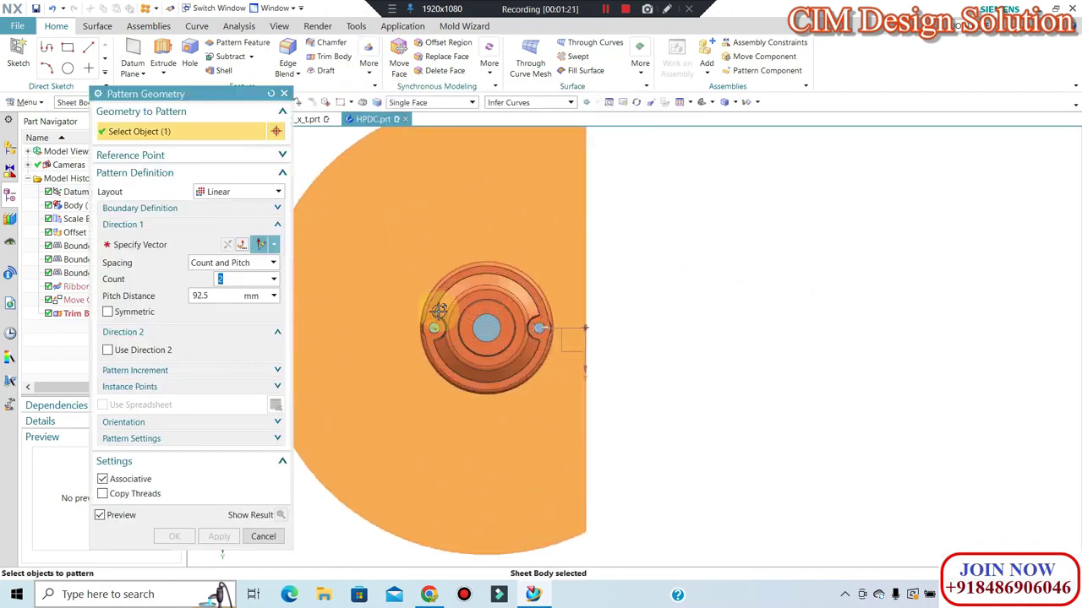
click(486, 325)
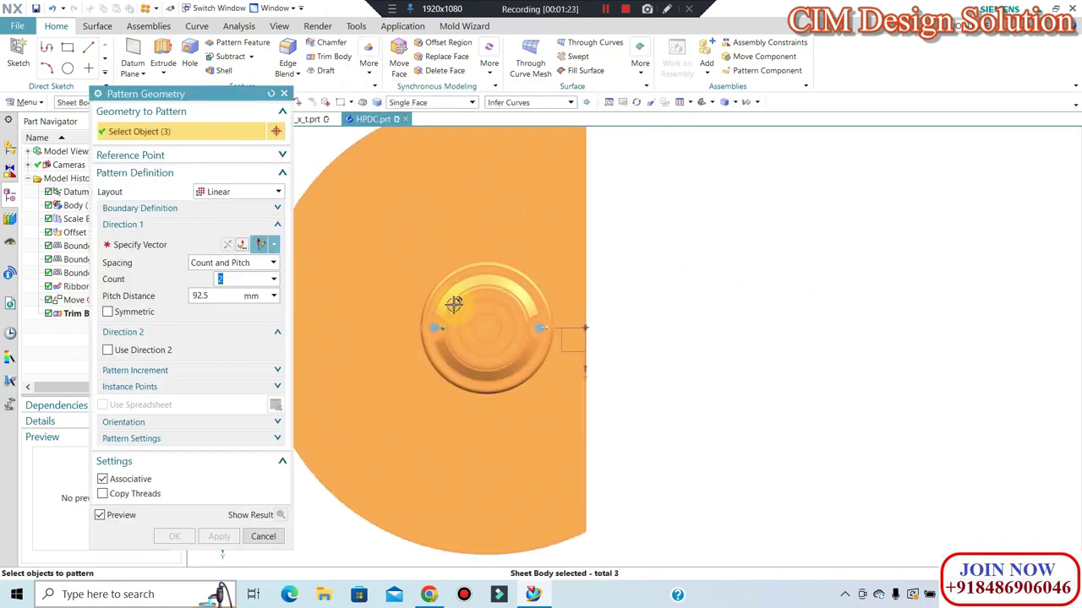
click(493, 329)
scroll(495, 329, up, 2)
click(570, 329)
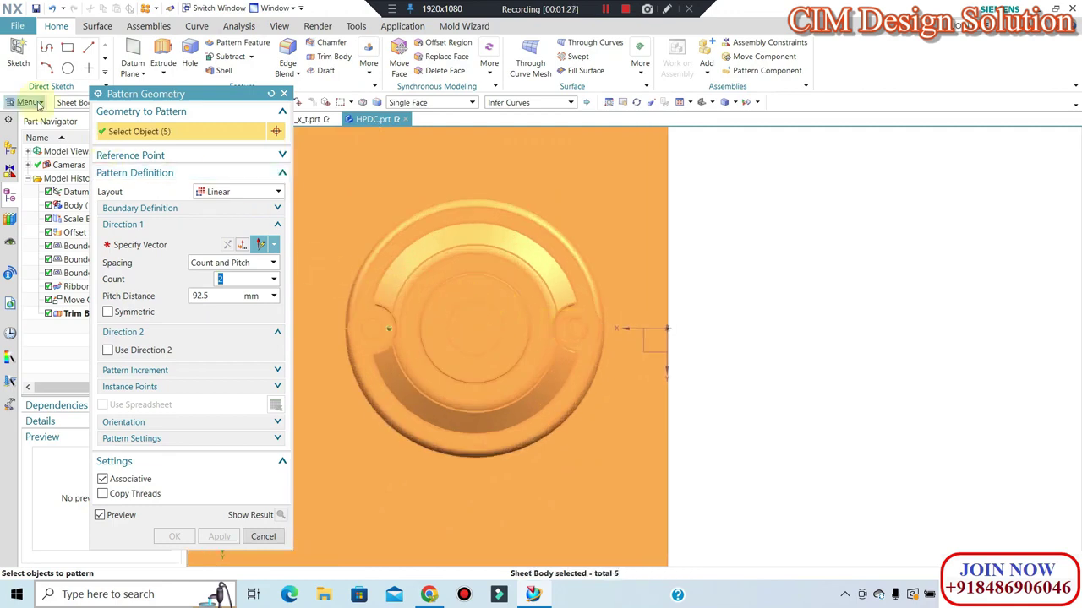
click(82, 102)
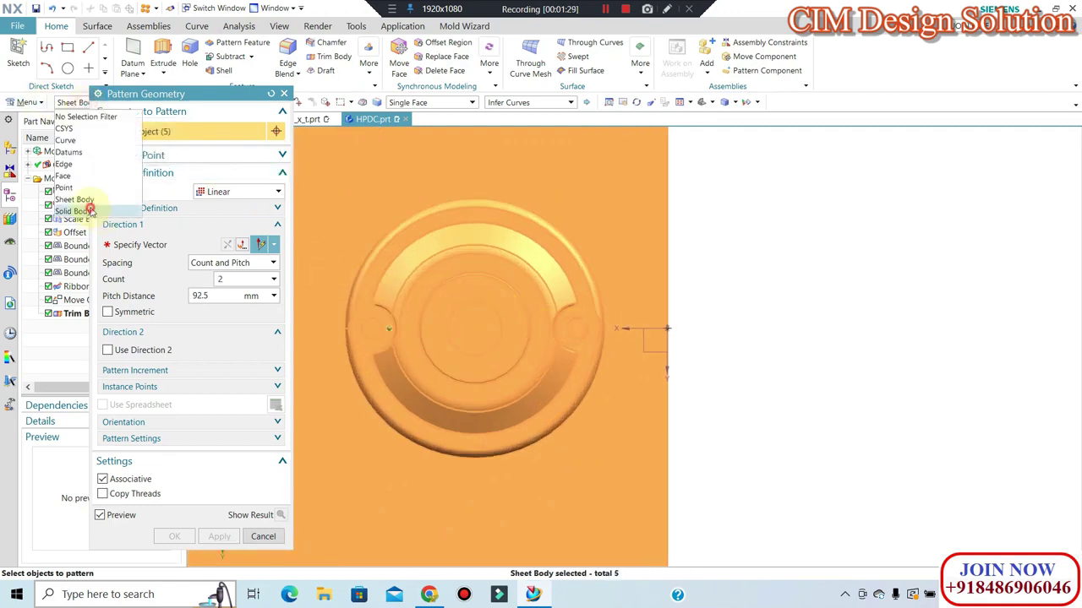
click(89, 210)
click(418, 279)
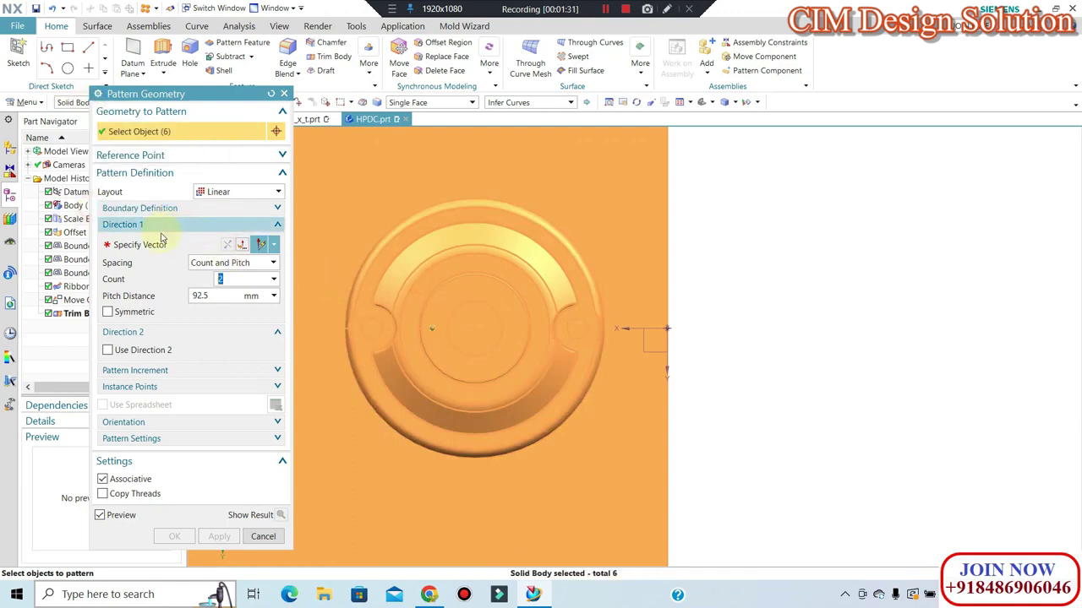
Create a linear pattern along X with count 2 and 125+60 mm pitch.
click(162, 243)
click(611, 346)
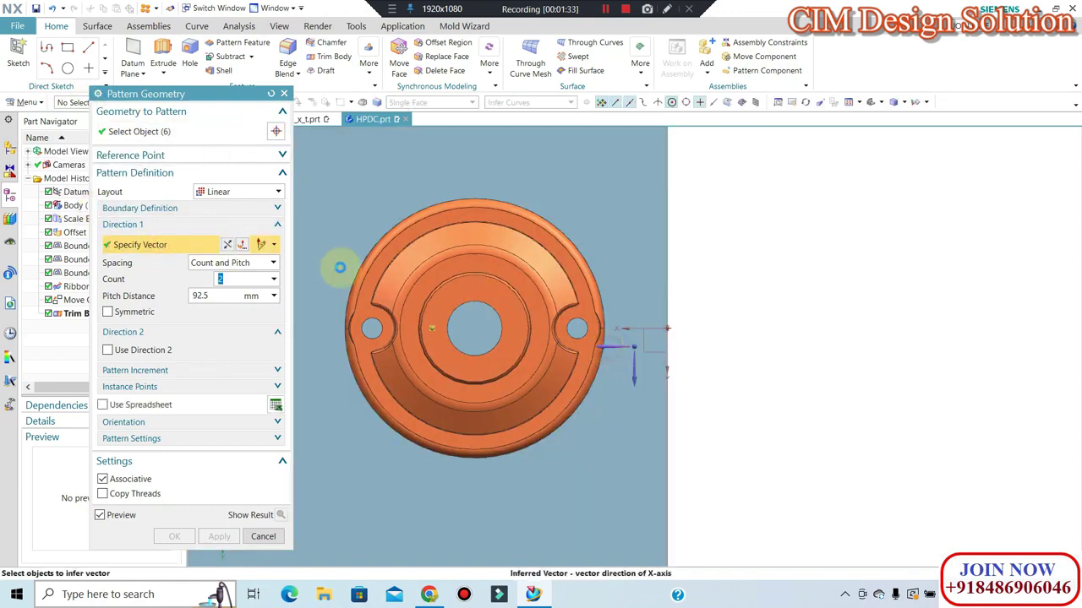
click(228, 244)
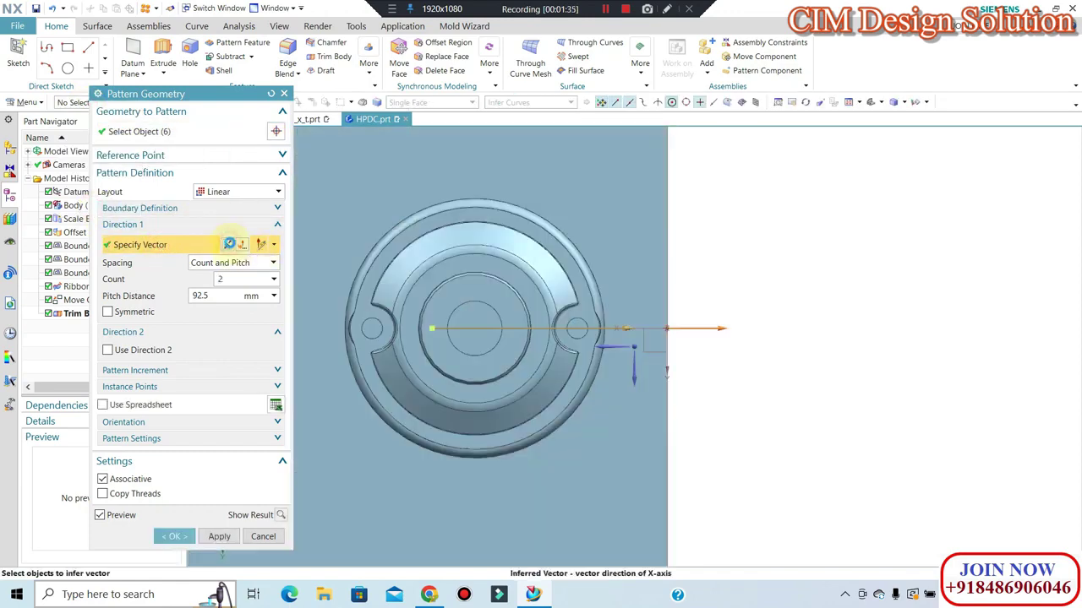
click(224, 296)
text(12)
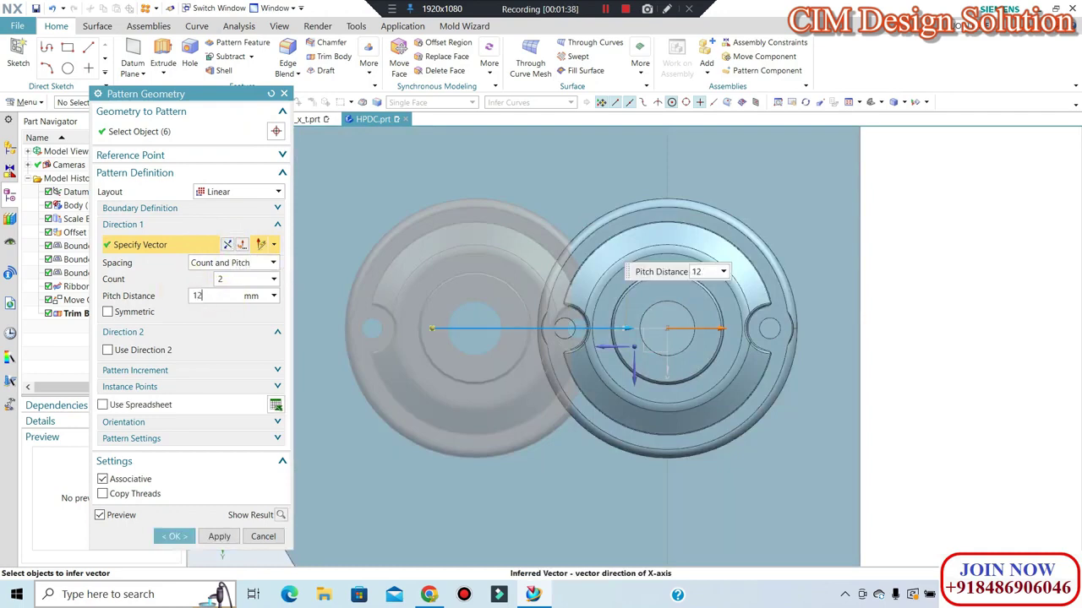
text(5)
key(Return)
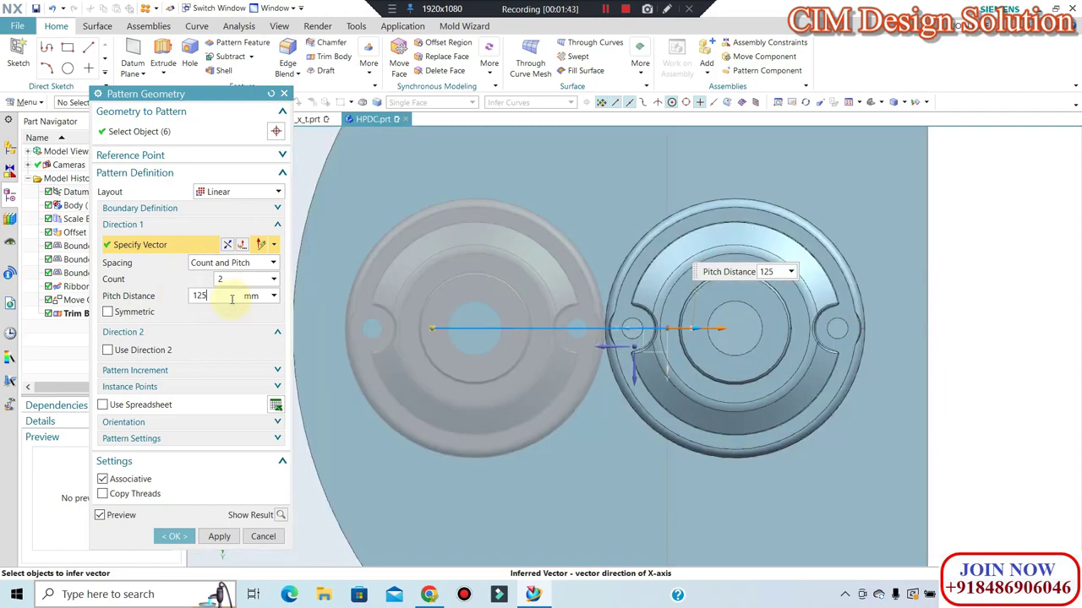
text(+60)
key(Return)
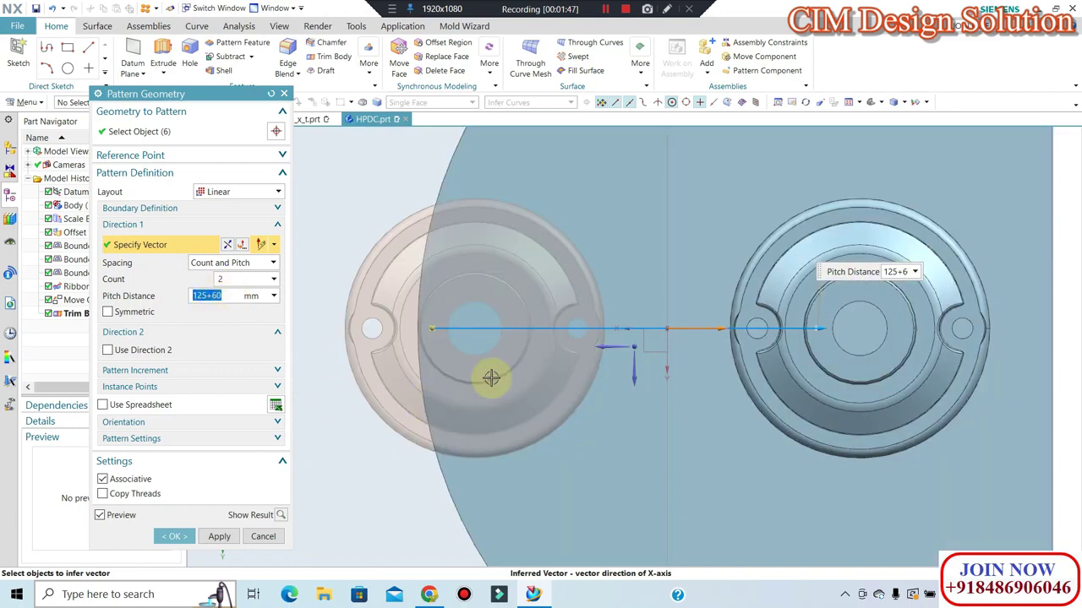
scroll(540, 335, down, 1)
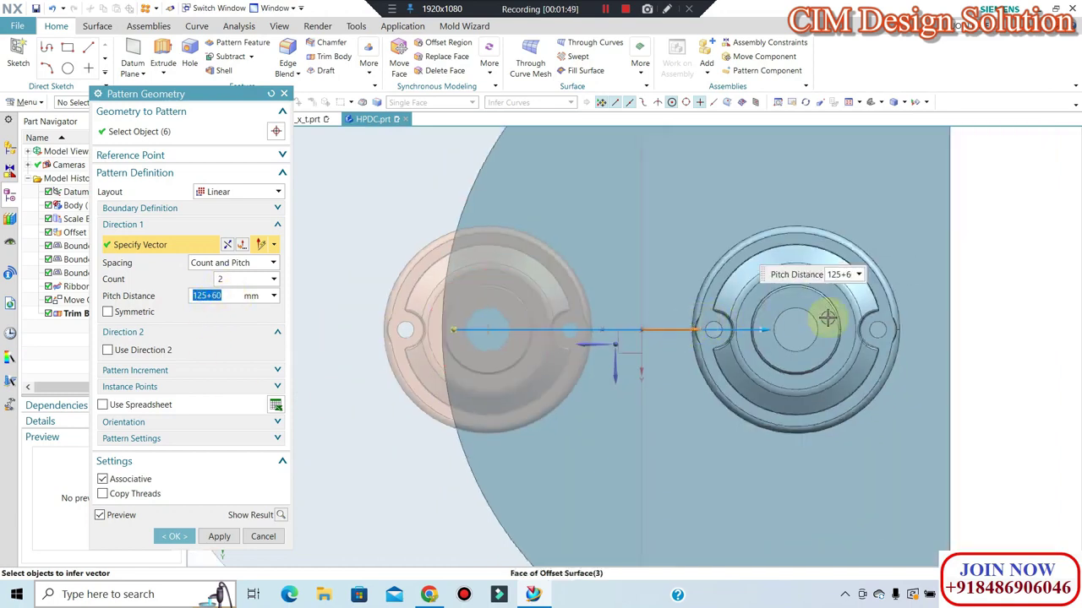
click(219, 537)
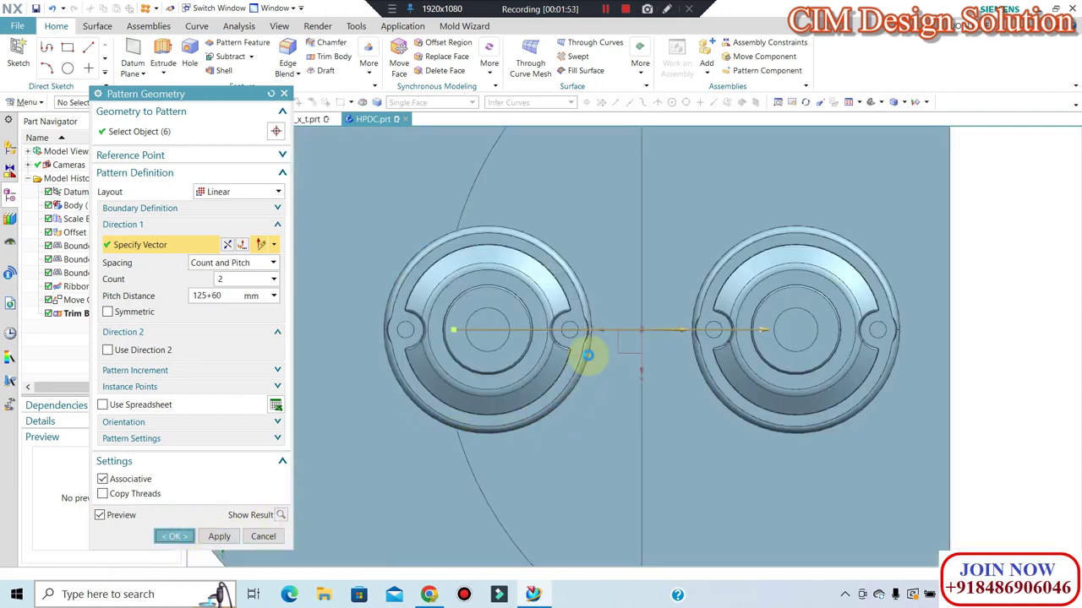
middle_click(587, 355)
Trim the copied disc sheet at the middle plane between the two cavities.
click(334, 56)
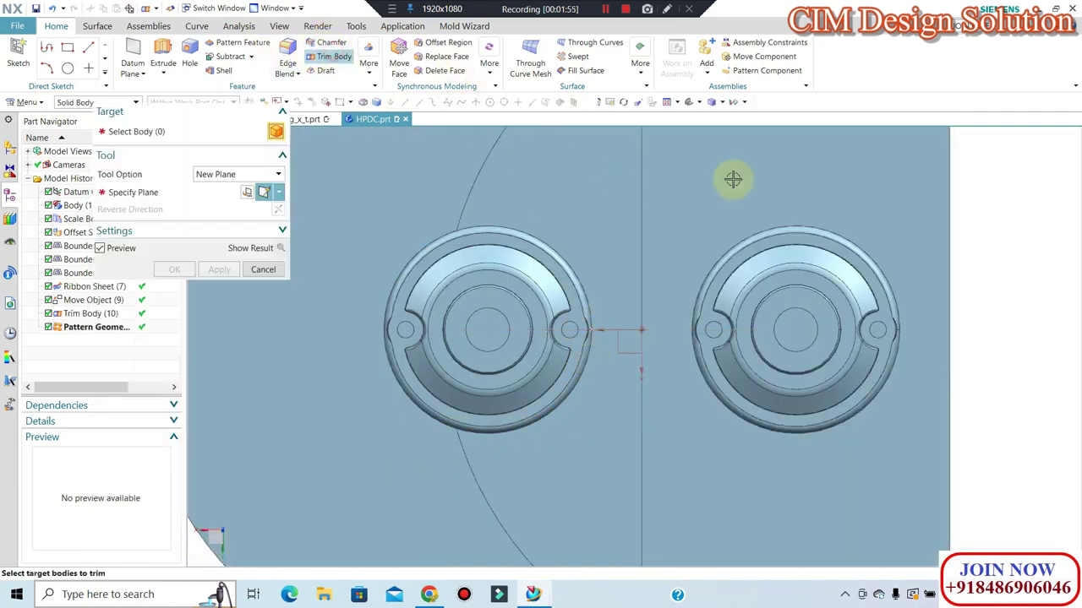
click(676, 279)
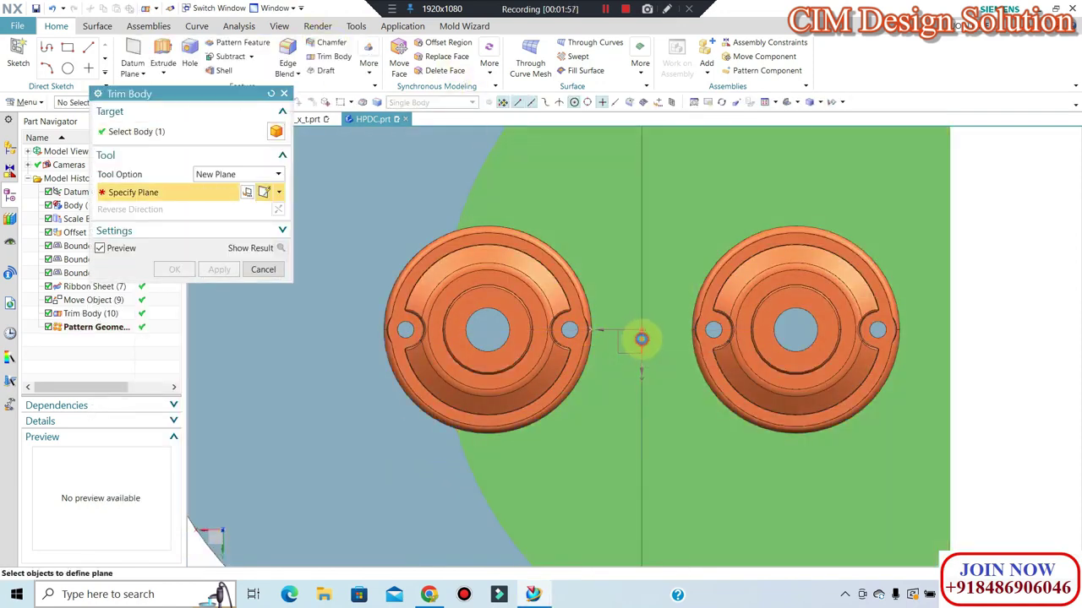
click(641, 339)
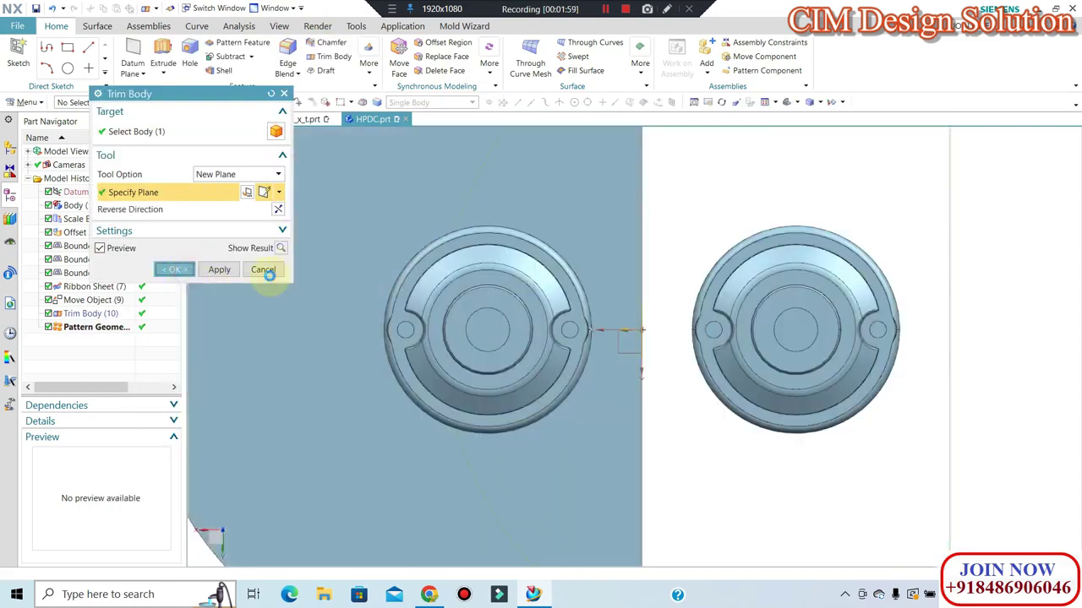
scroll(667, 308, down, 5)
scroll(718, 270, down, 2)
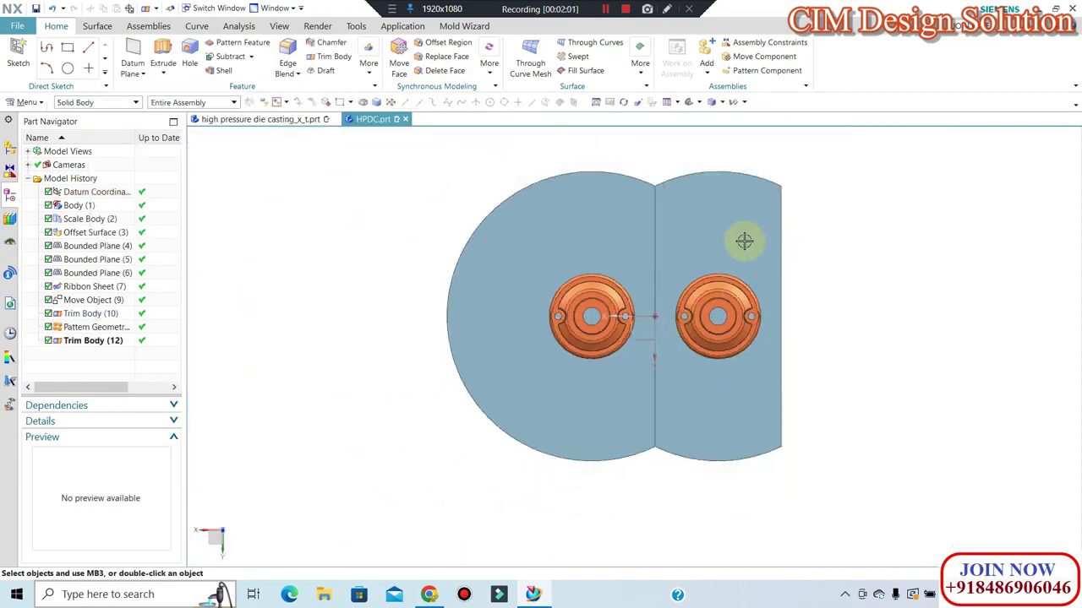
scroll(735, 239, up, 2)
click(633, 328)
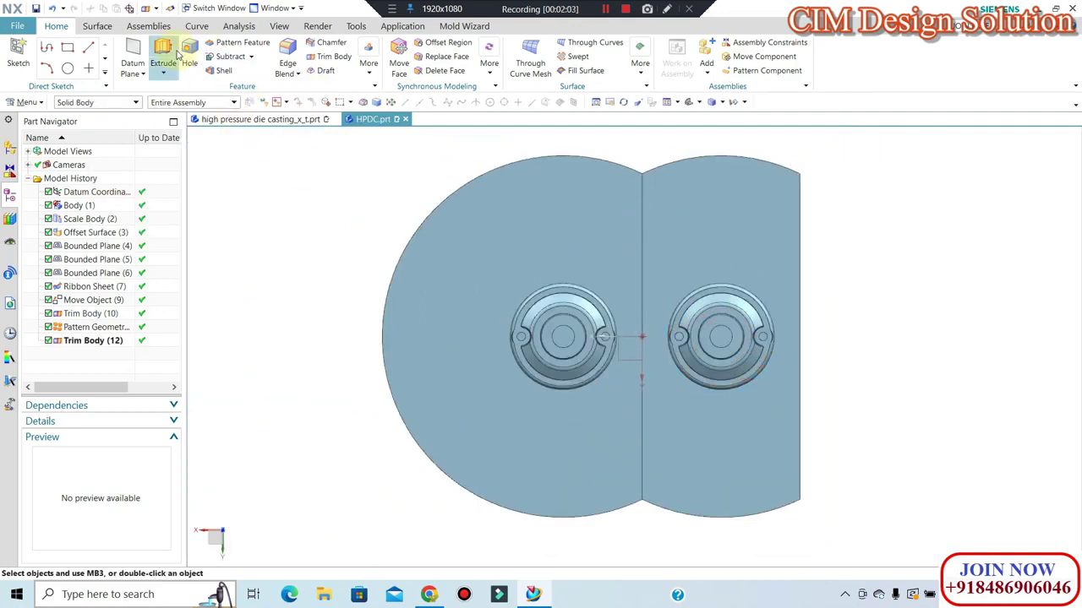
Sew the left half-disc sheet as target with the right half-disc and surrounding casting sheets.
click(97, 26)
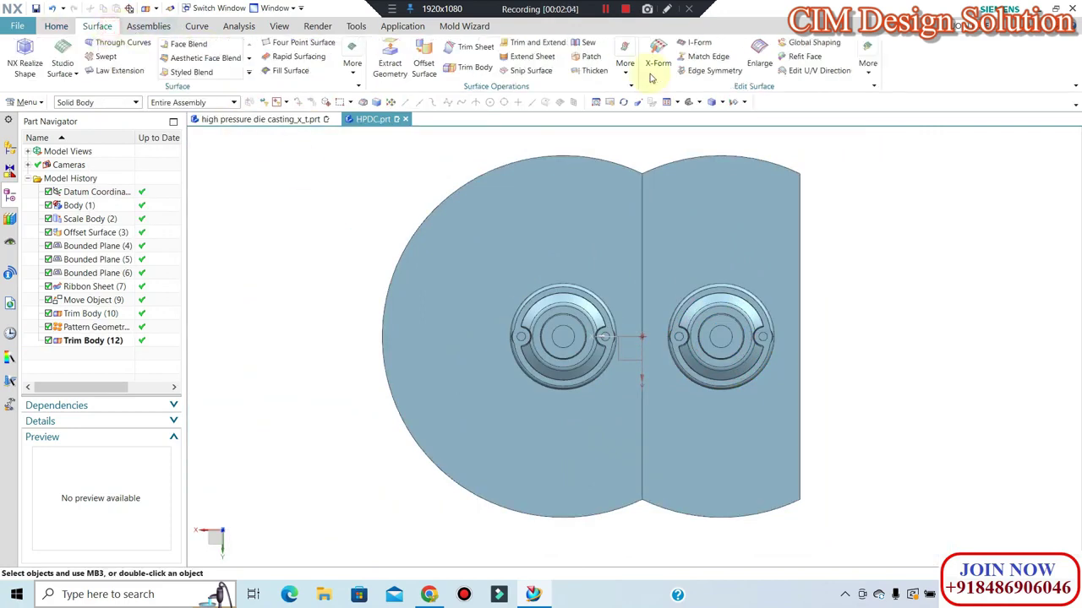
click(586, 42)
click(530, 203)
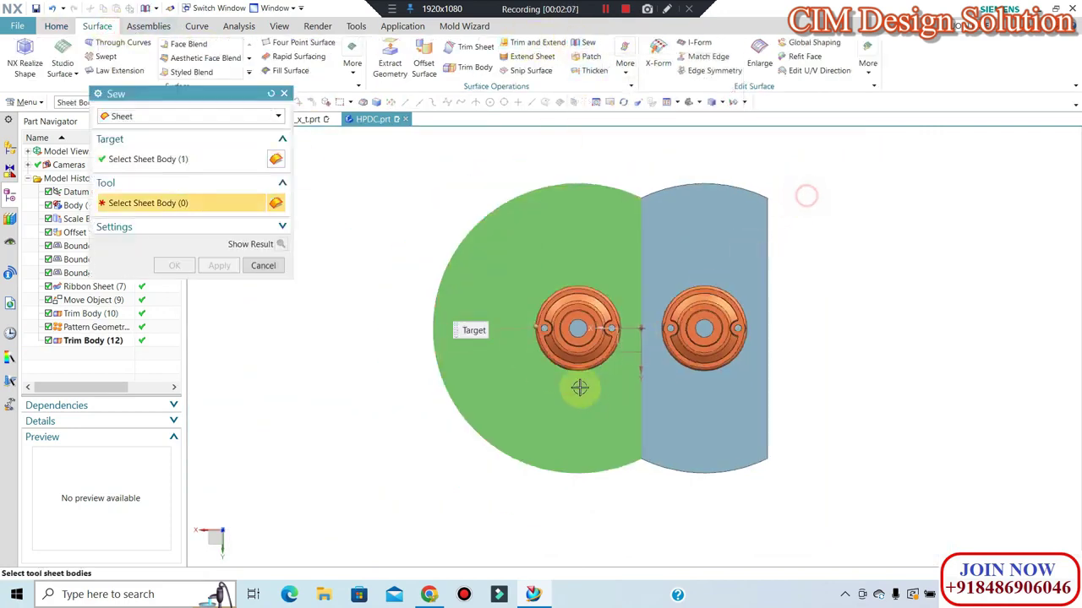
drag(804, 195, 453, 459)
click(748, 228)
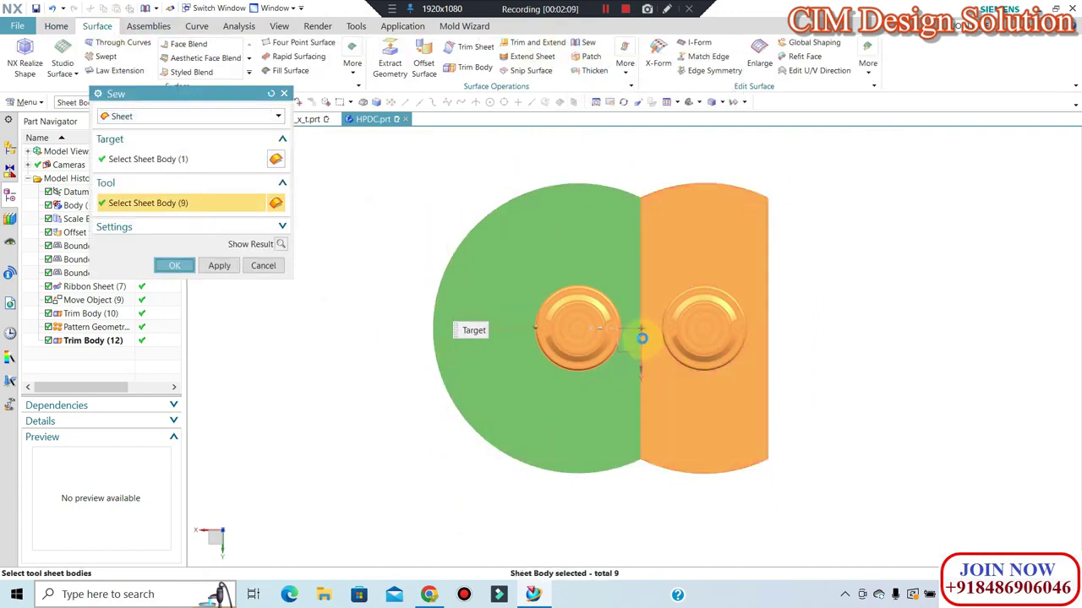
middle_click(640, 333)
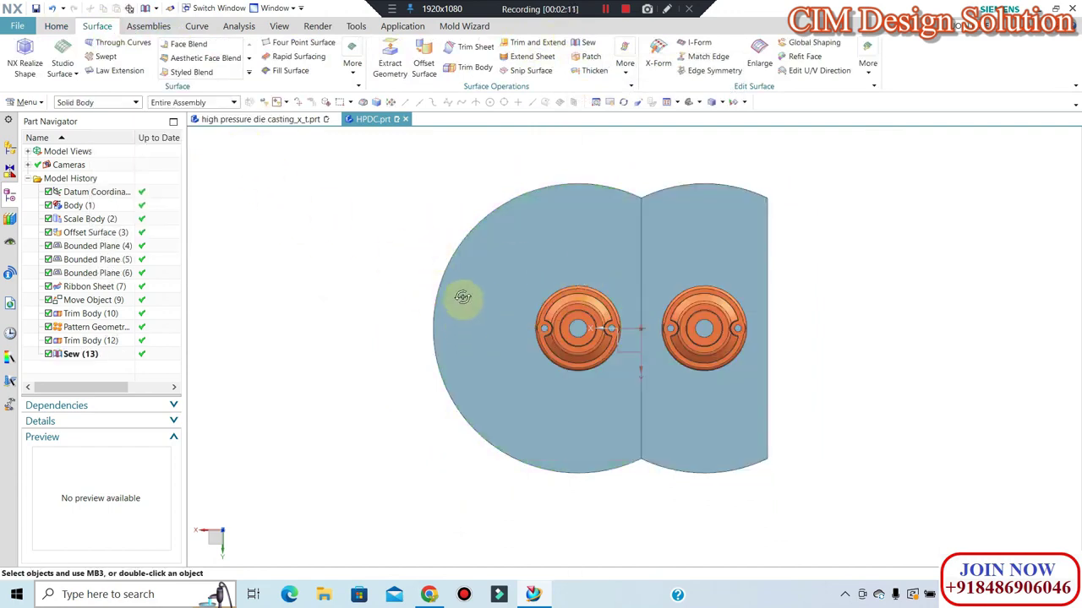
mouse_move(462, 297)
middle_down()
mouse_move(449, 276)
mouse_move(611, 316)
mouse_move(646, 352)
middle_up()
Trim the sewn sheet with a plane offset 62.5+50 mm from the XZ datum.
scroll(647, 352, down, 2)
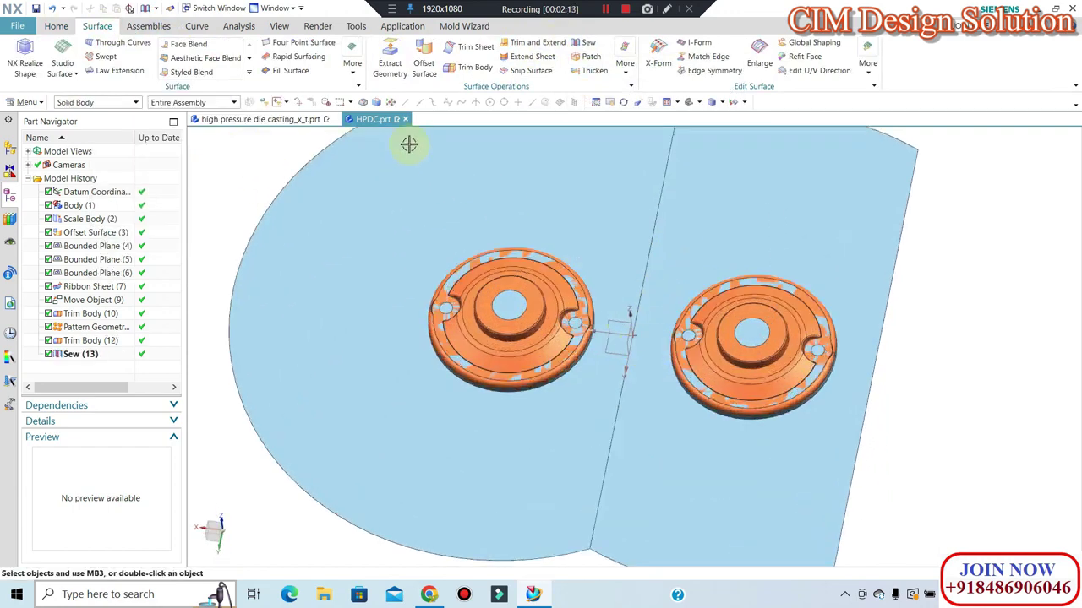
click(61, 27)
click(335, 57)
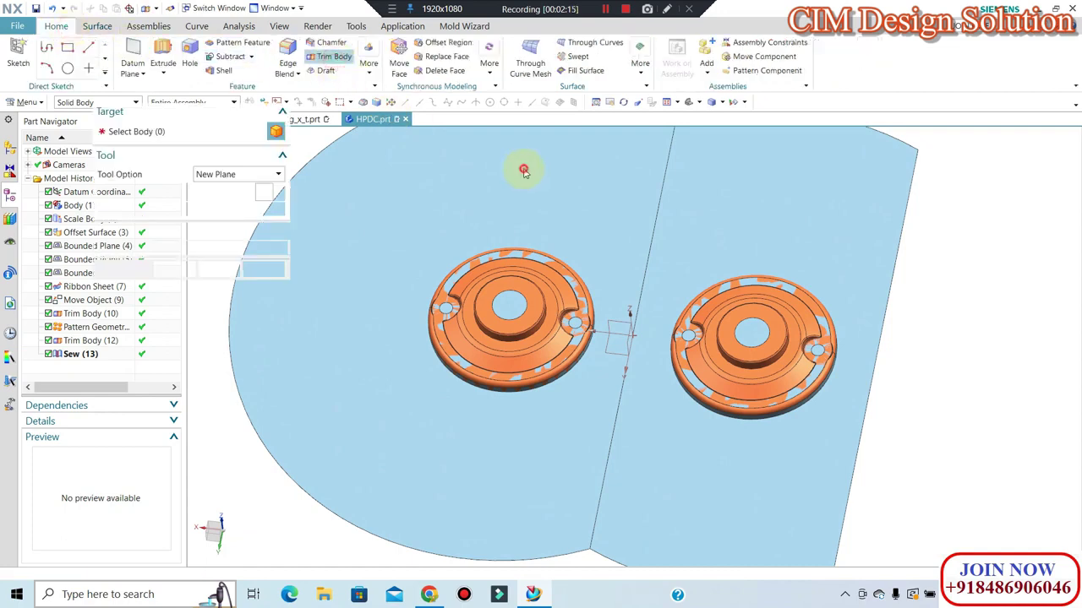
click(666, 258)
click(179, 189)
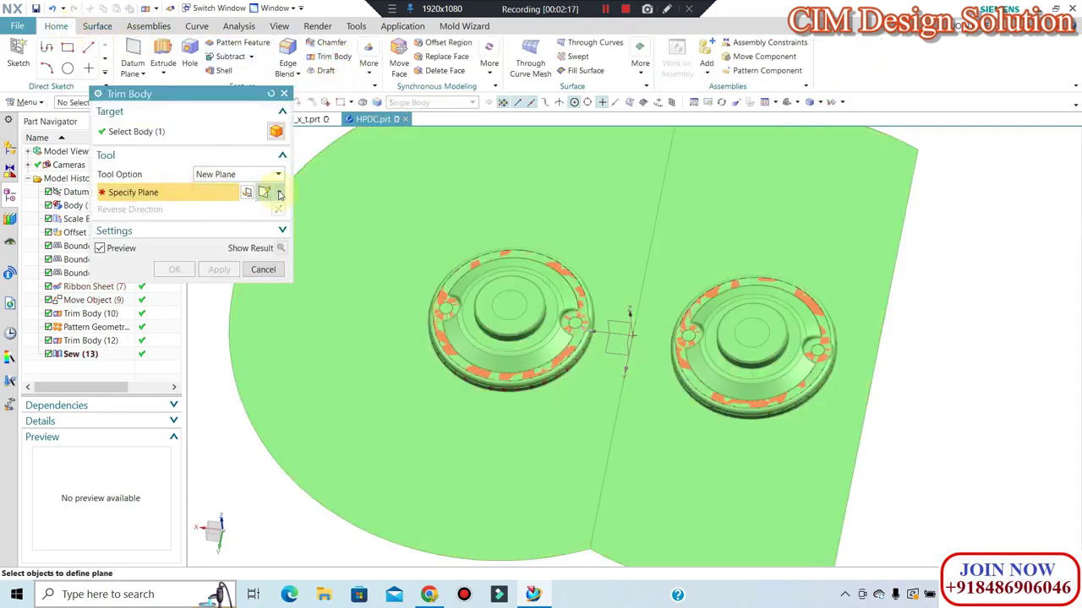
click(614, 321)
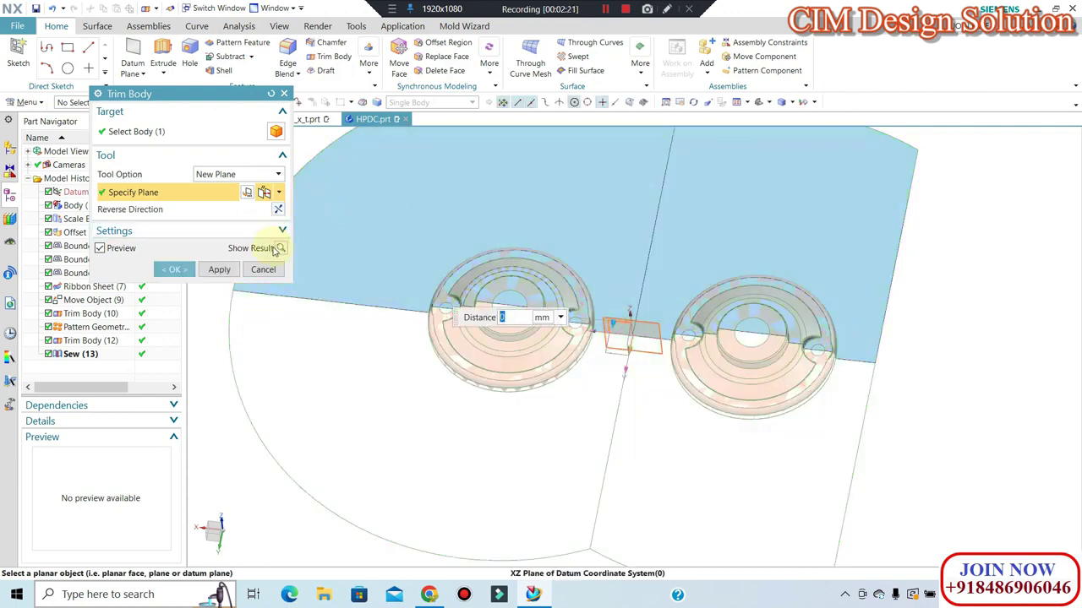
click(273, 248)
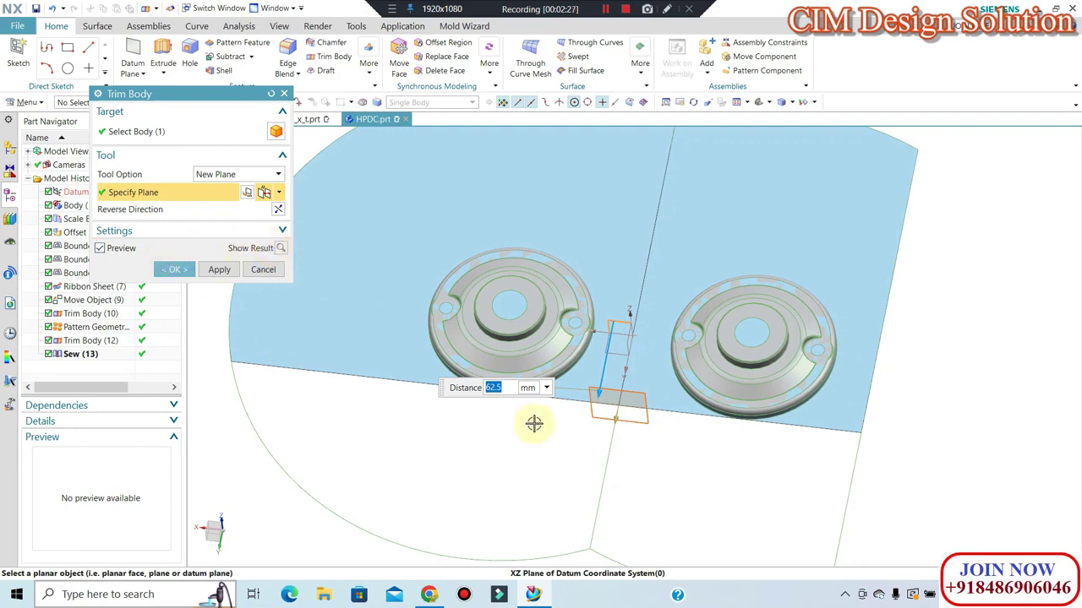
click(507, 388)
text(+50)
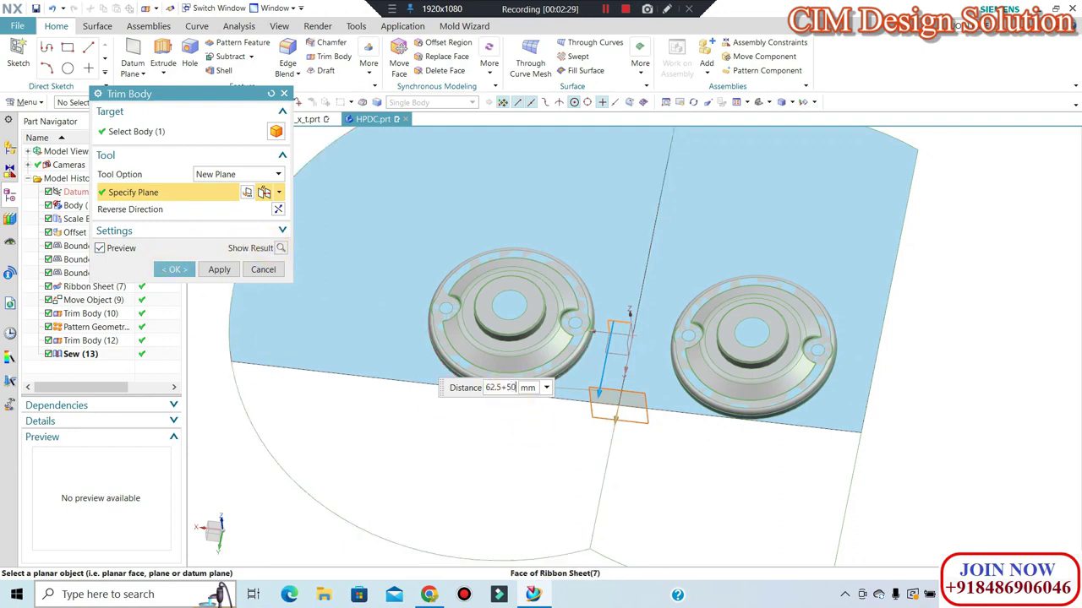
key(Return)
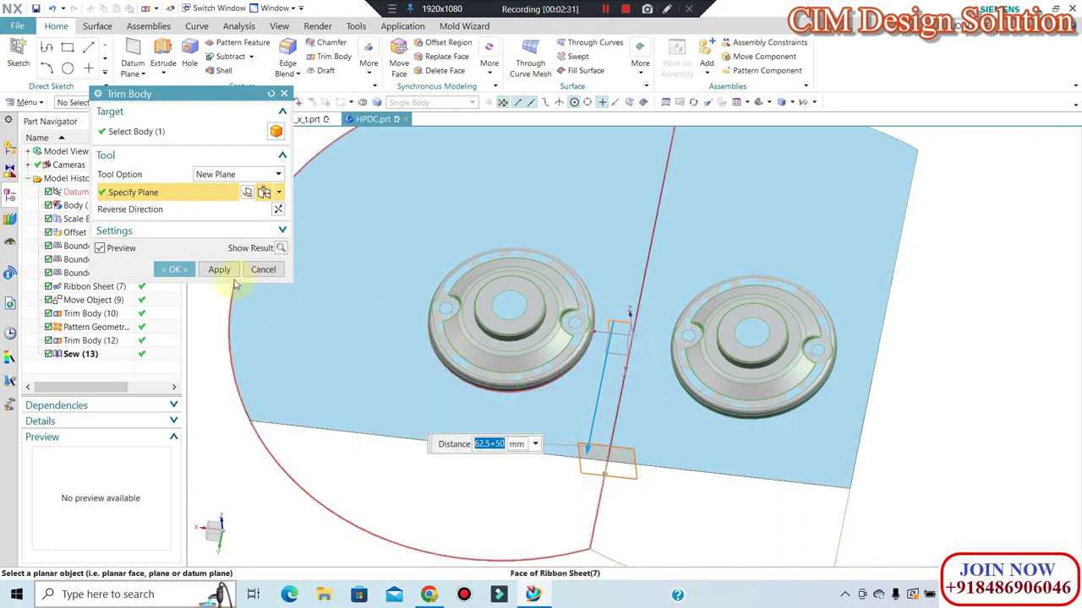
click(220, 269)
Trim the opposite side with a reversed plane offset -62.5-50 mm from the XZ datum.
click(556, 236)
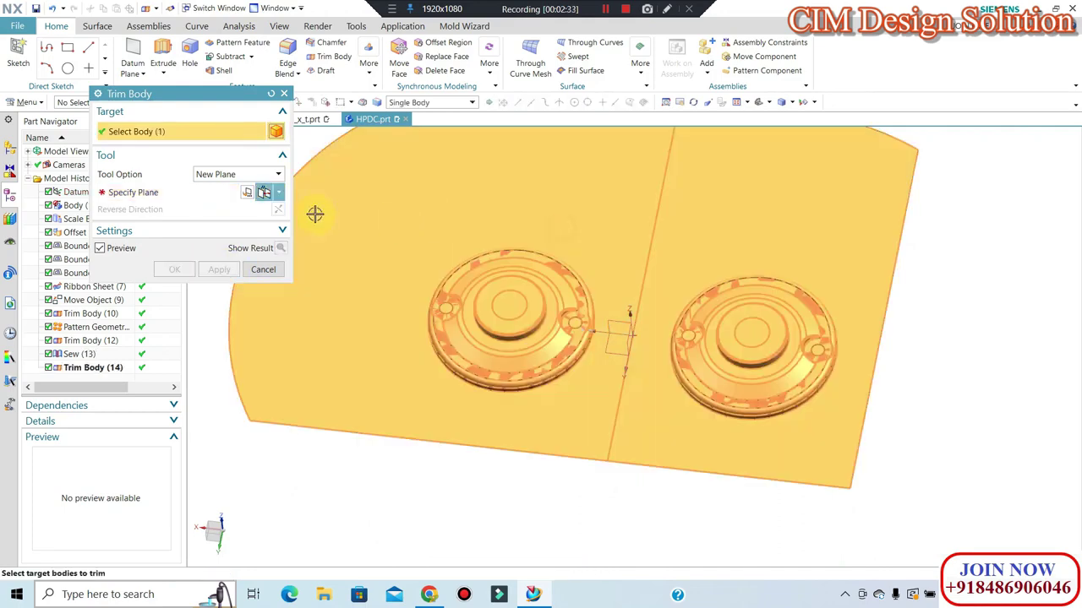
click(622, 325)
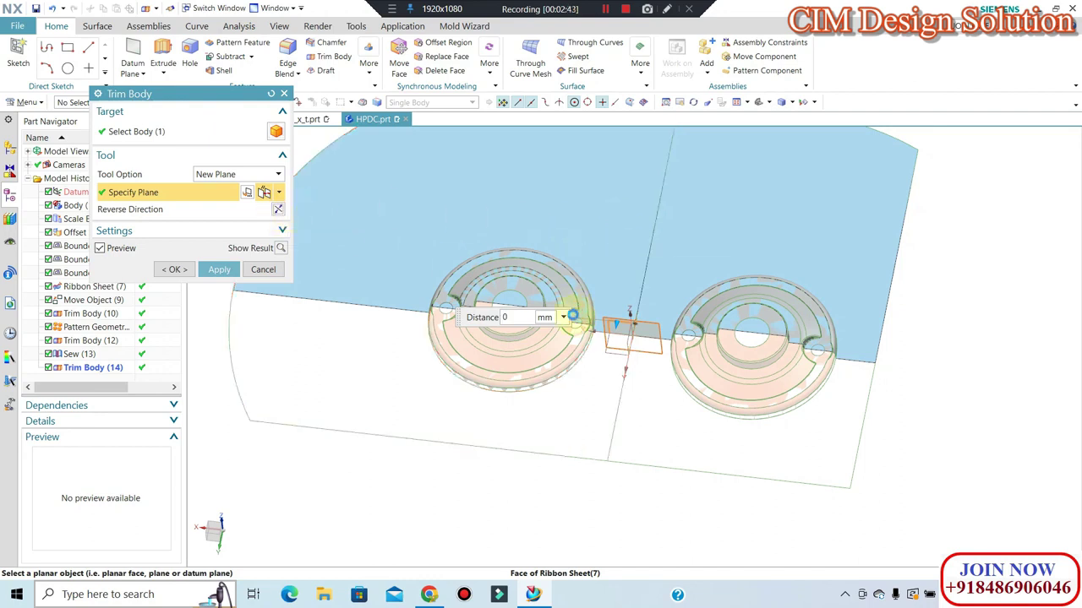
click(573, 318)
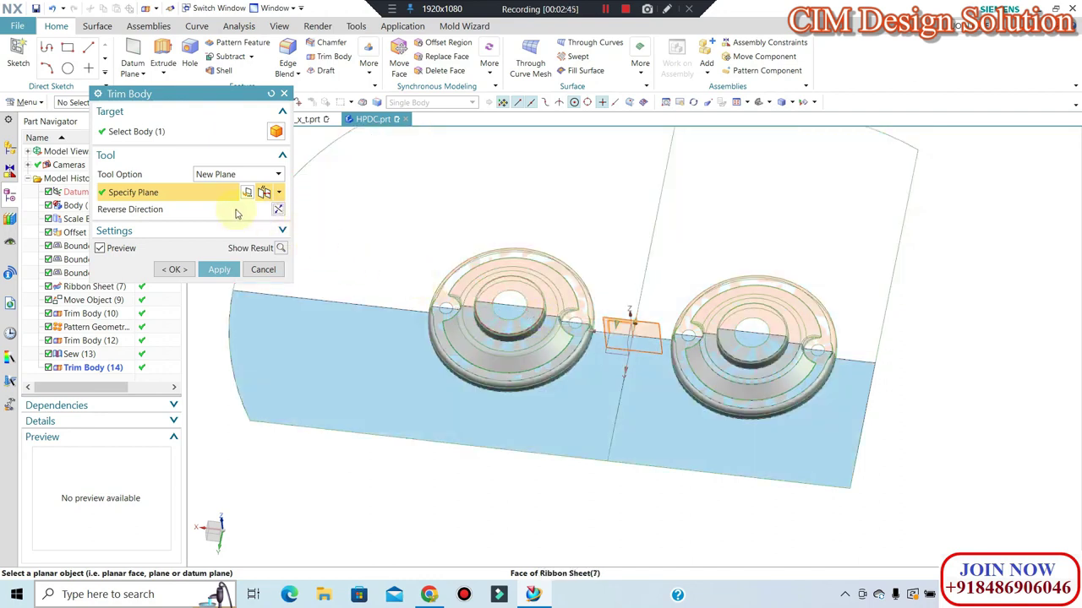
click(198, 189)
text(62.5+50)
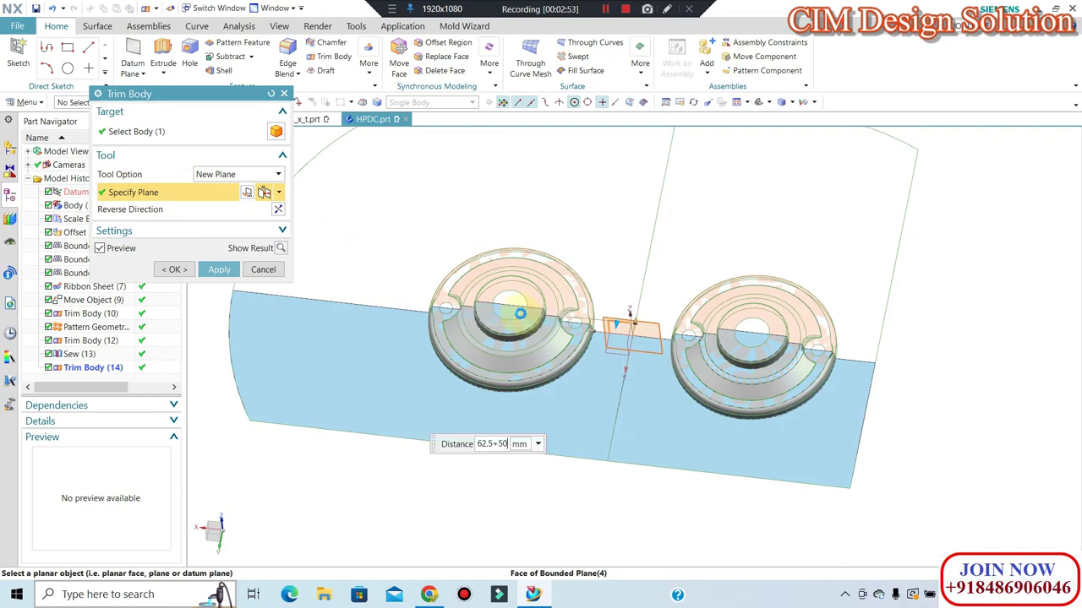
text(50)
click(515, 311)
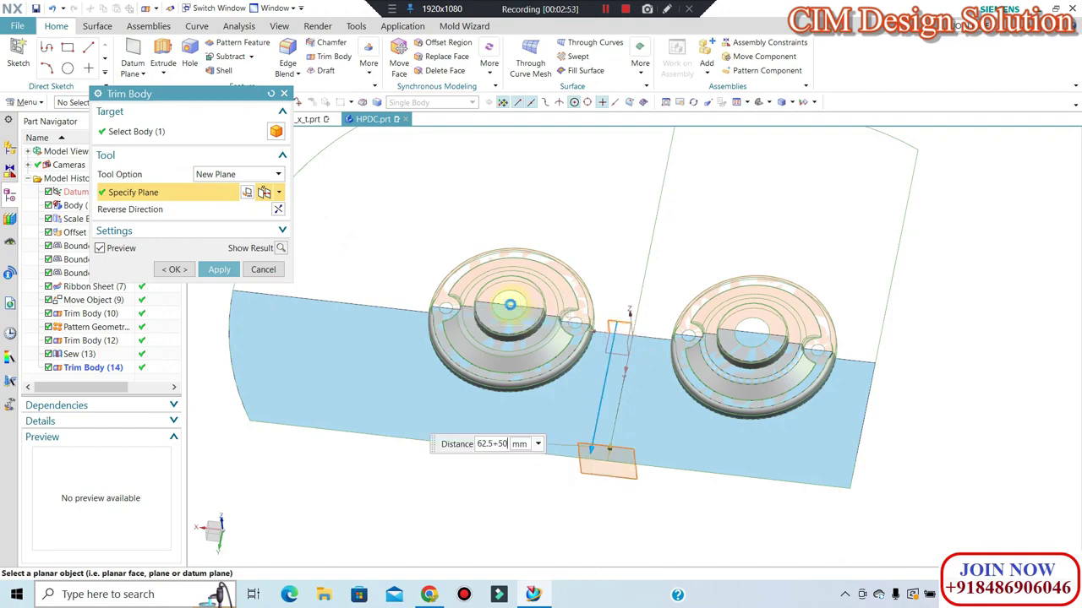
click(278, 209)
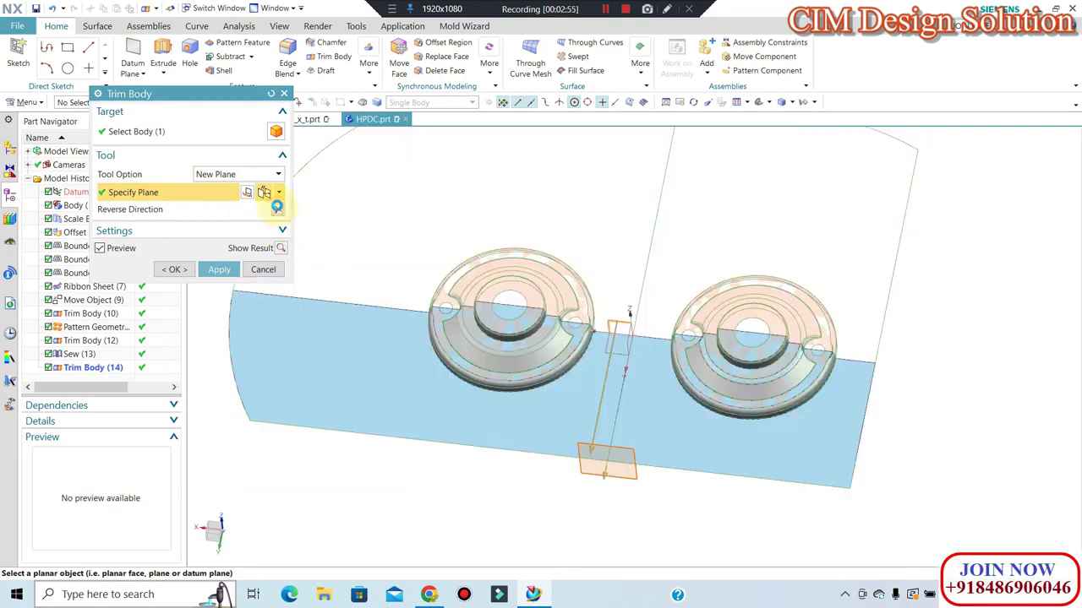
click(588, 448)
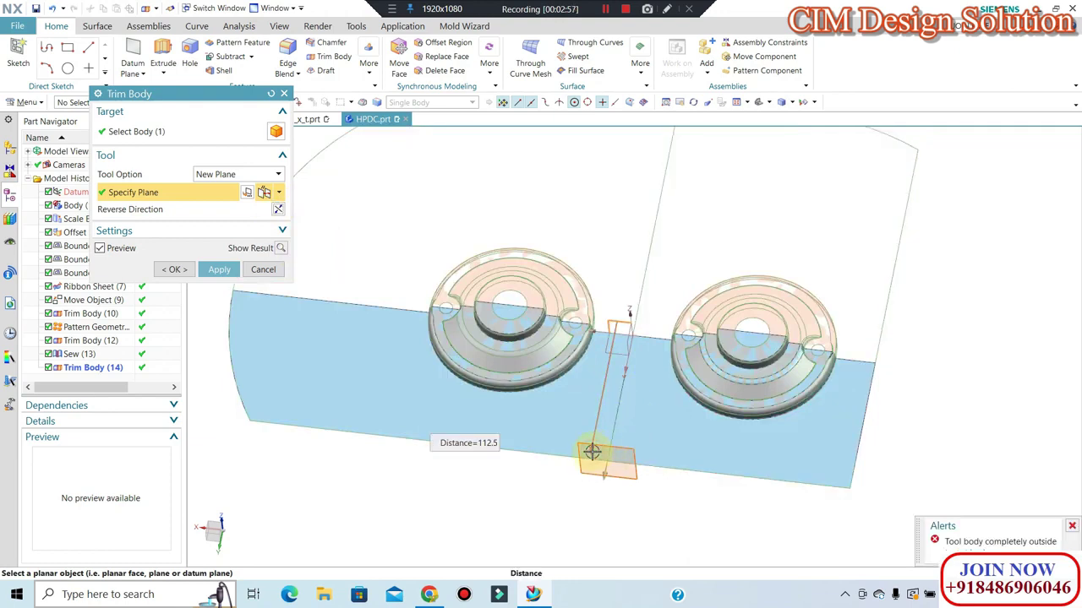
click(503, 443)
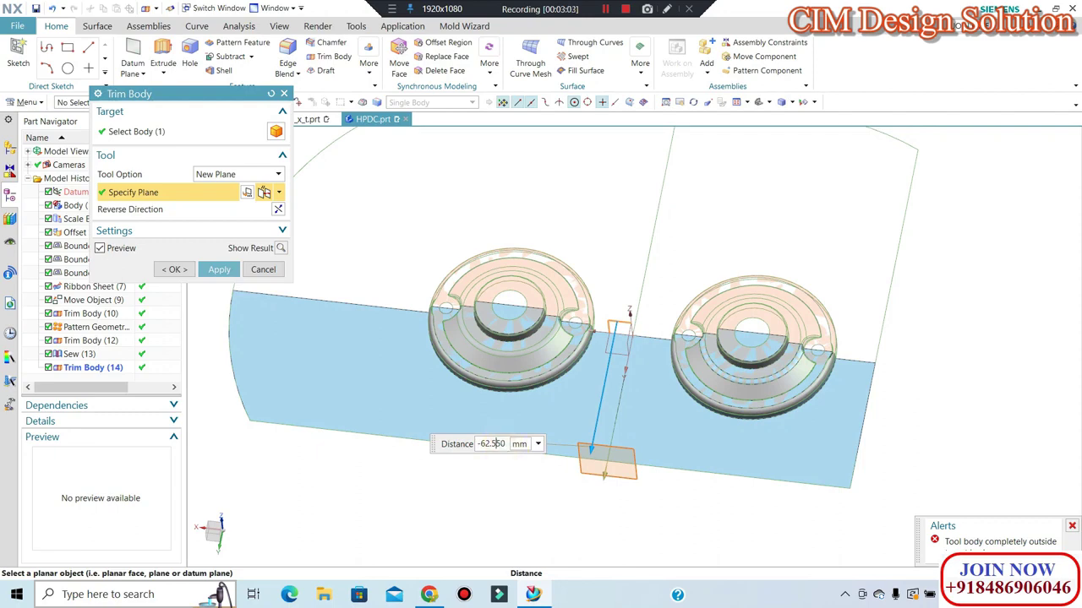
text(-)
key(Return)
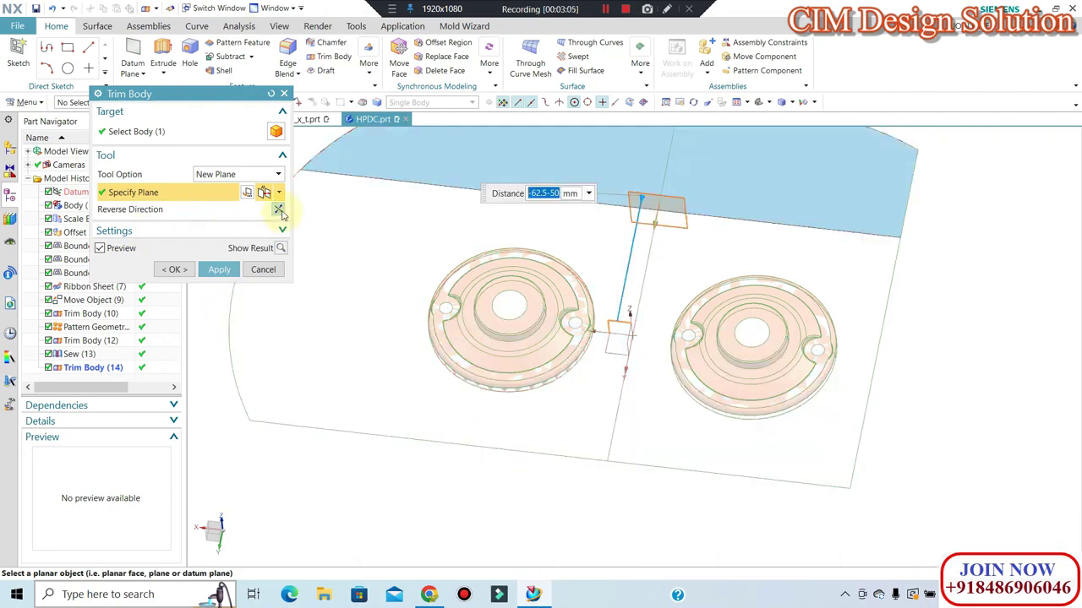
click(175, 268)
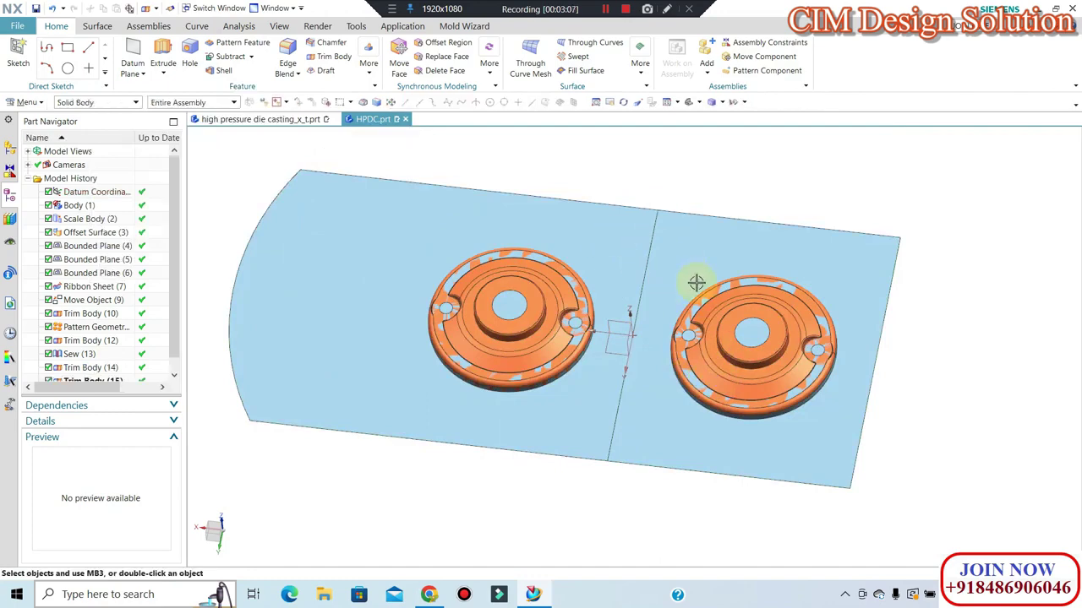
Trim off the sheet's curved left end with a plane offset 30+125+50 mm from the YZ datum.
key(F8)
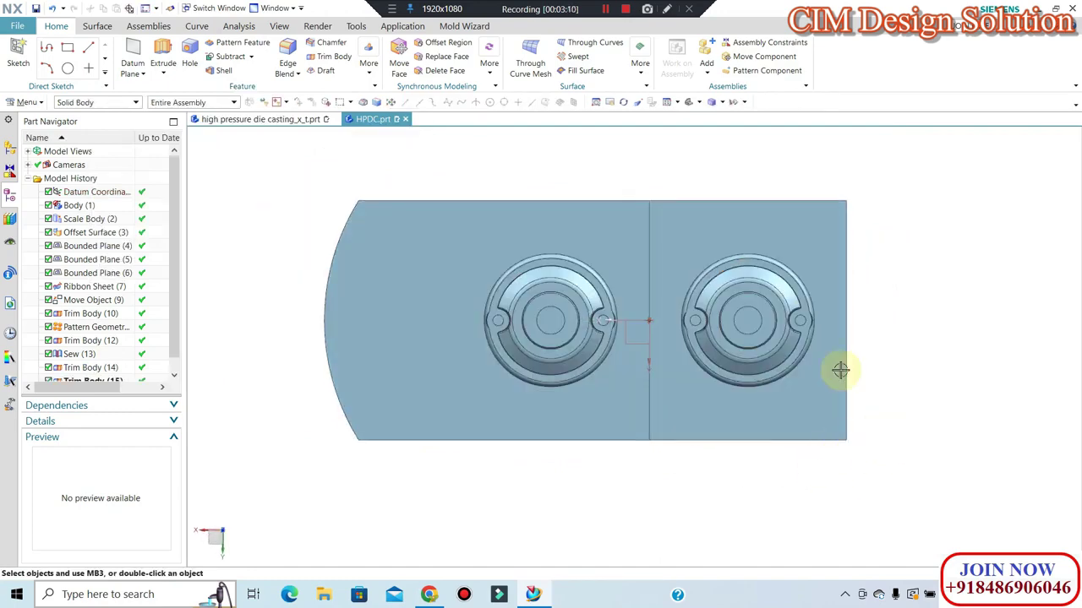
middle_drag(664, 379, 657, 352)
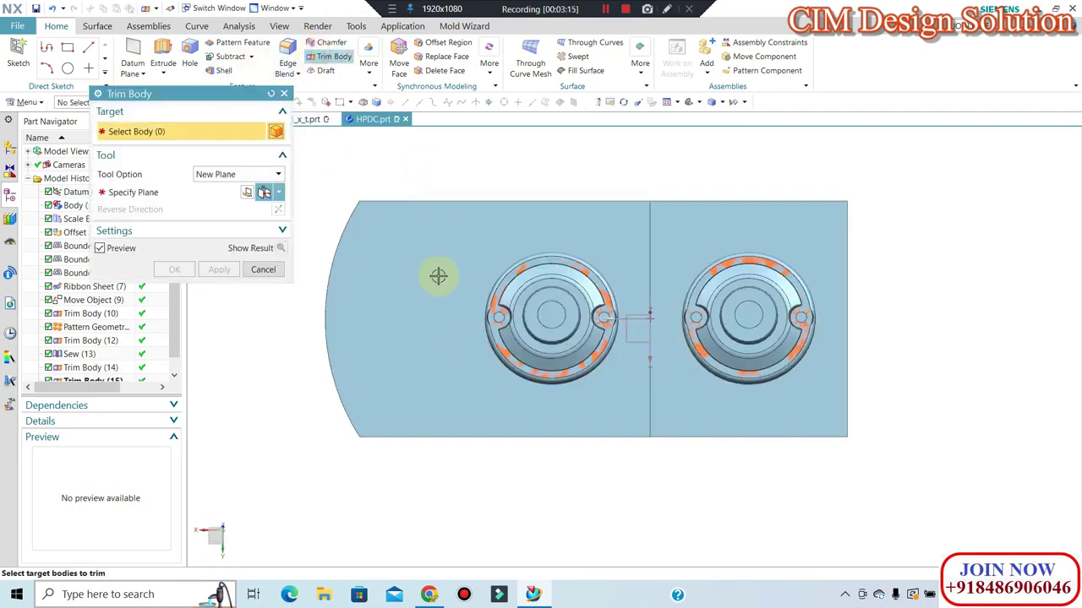
click(319, 236)
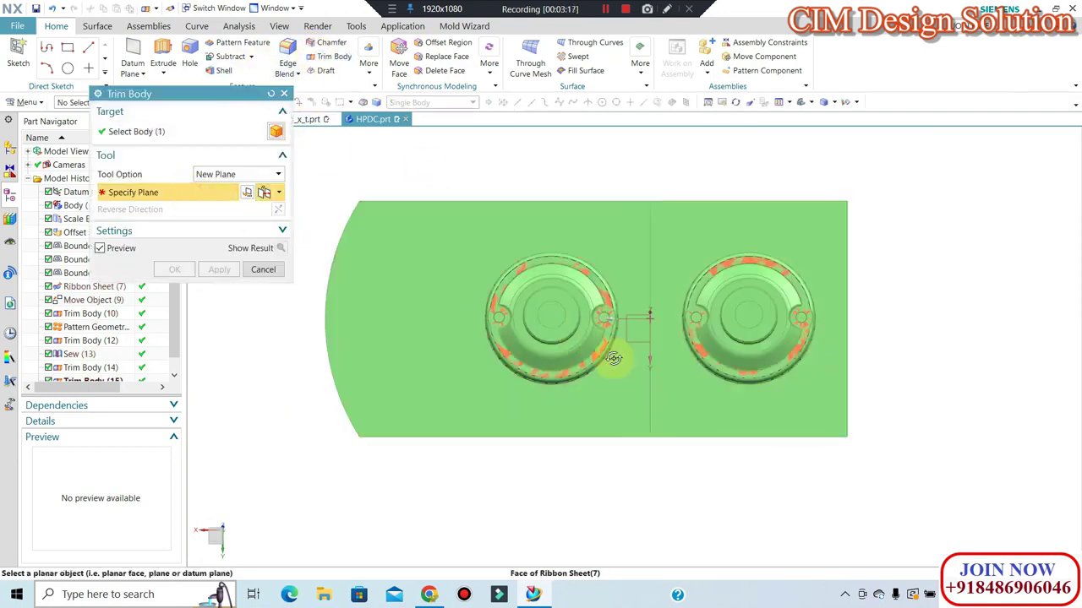
middle_drag(611, 358, 642, 336)
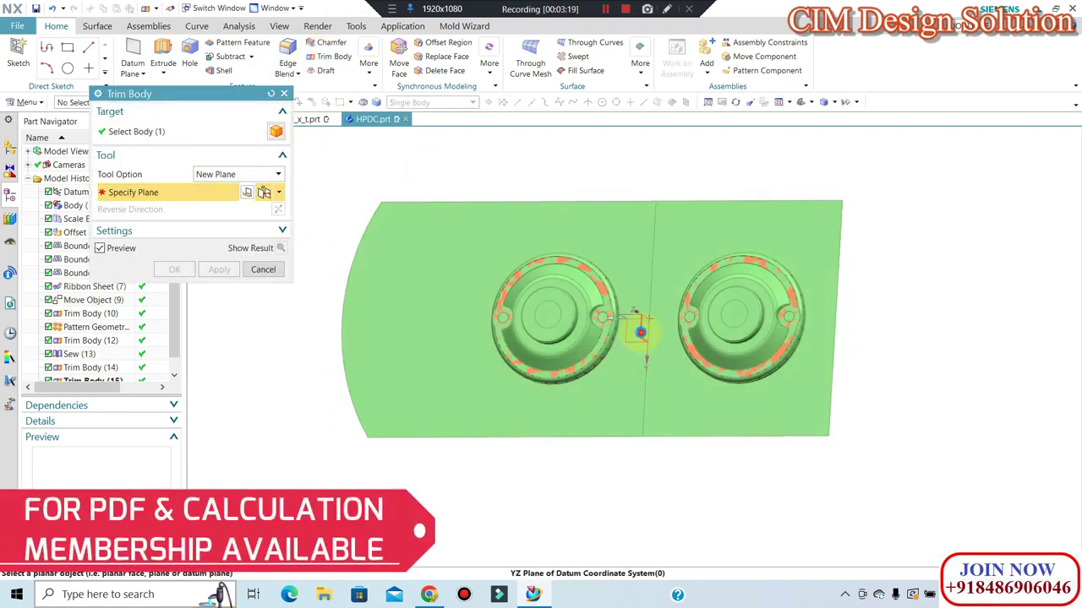
click(634, 325)
text(30+12)
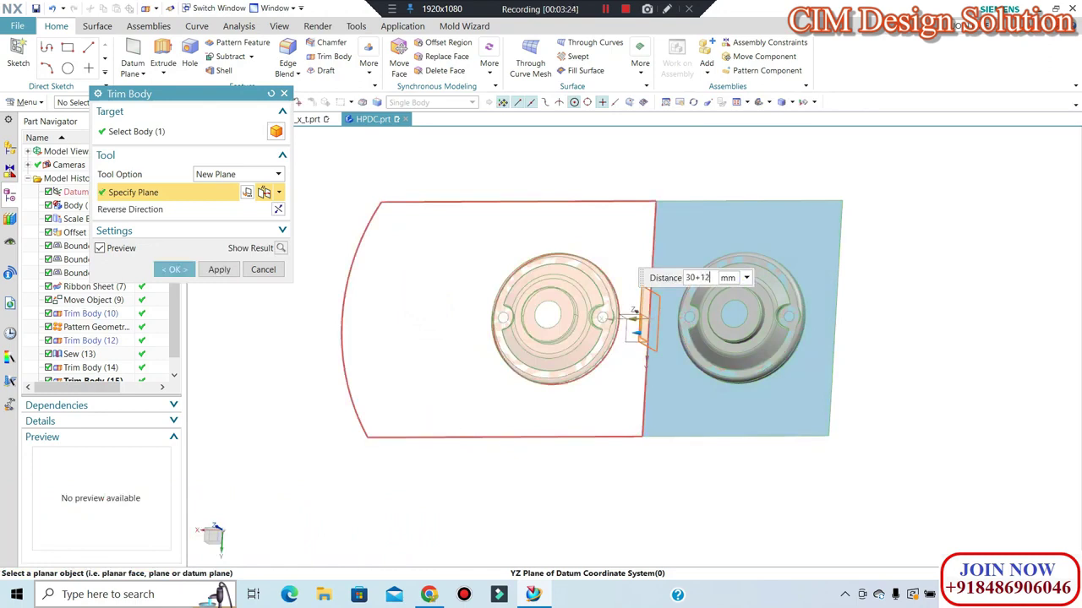
text(5)
key(Return)
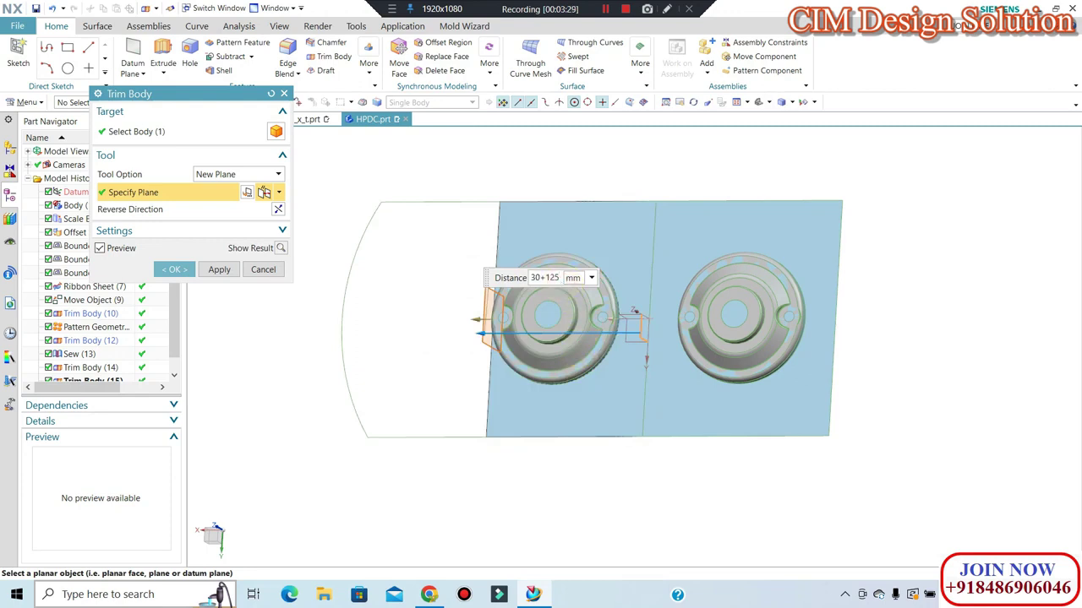
key(Return)
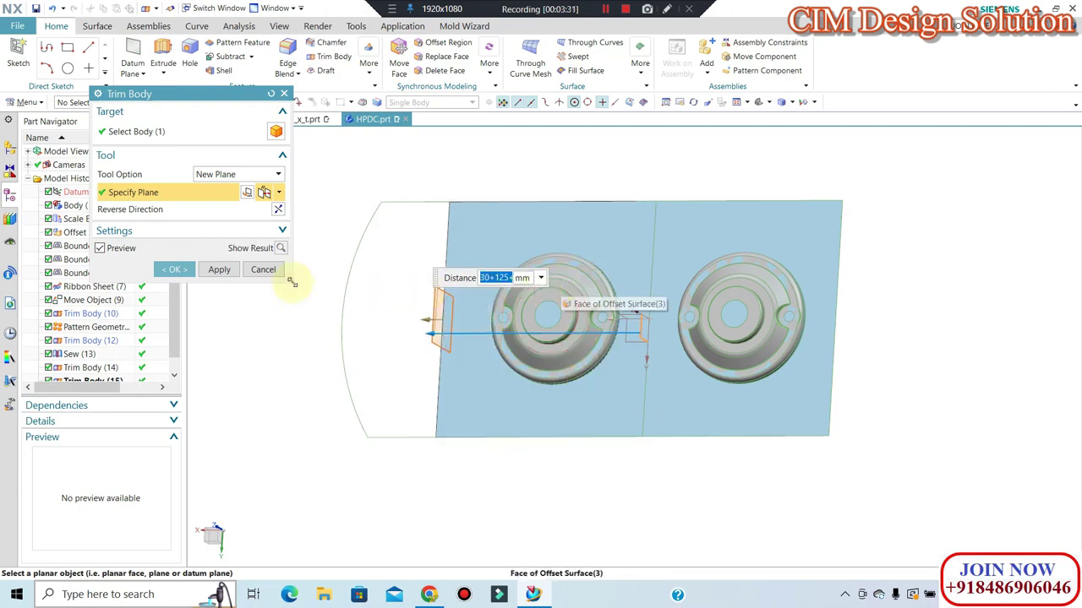
click(174, 269)
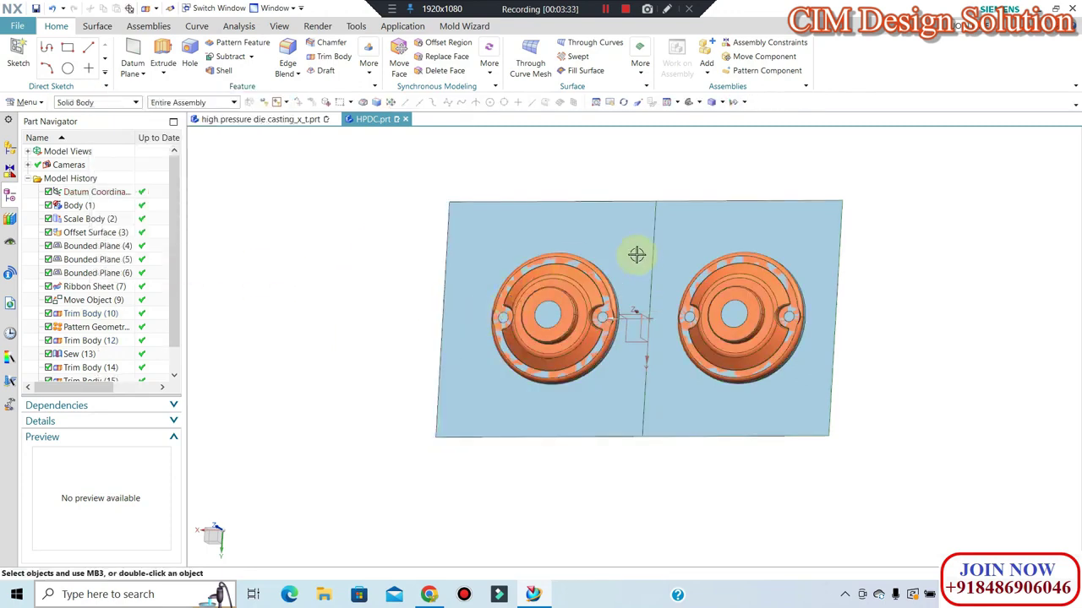
middle_drag(635, 251, 681, 226)
middle_drag(793, 217, 712, 210)
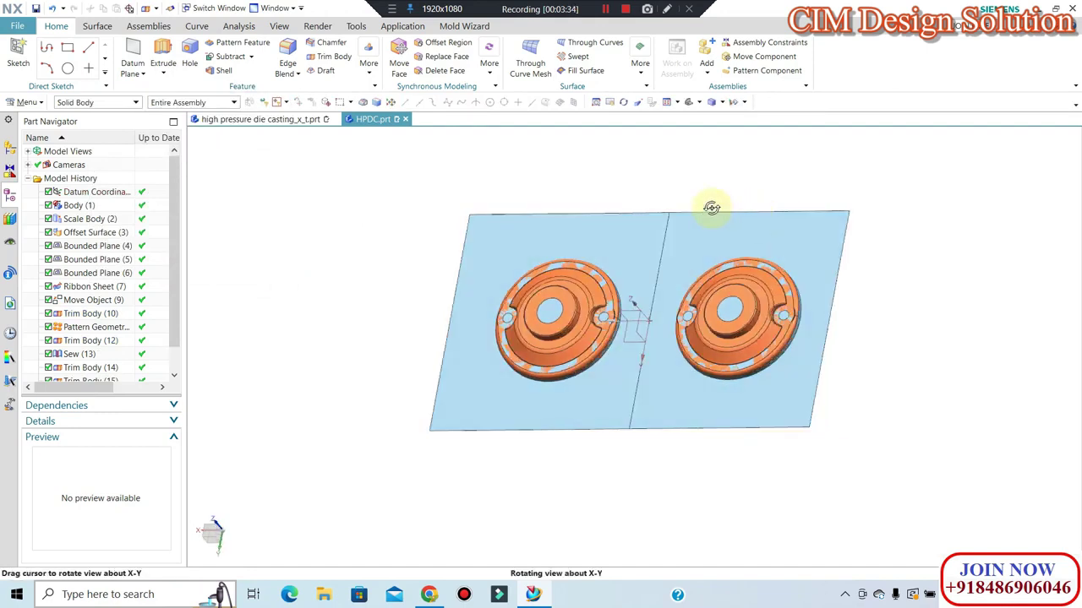
Extend the sheet's right edge by 80 mm.
click(97, 25)
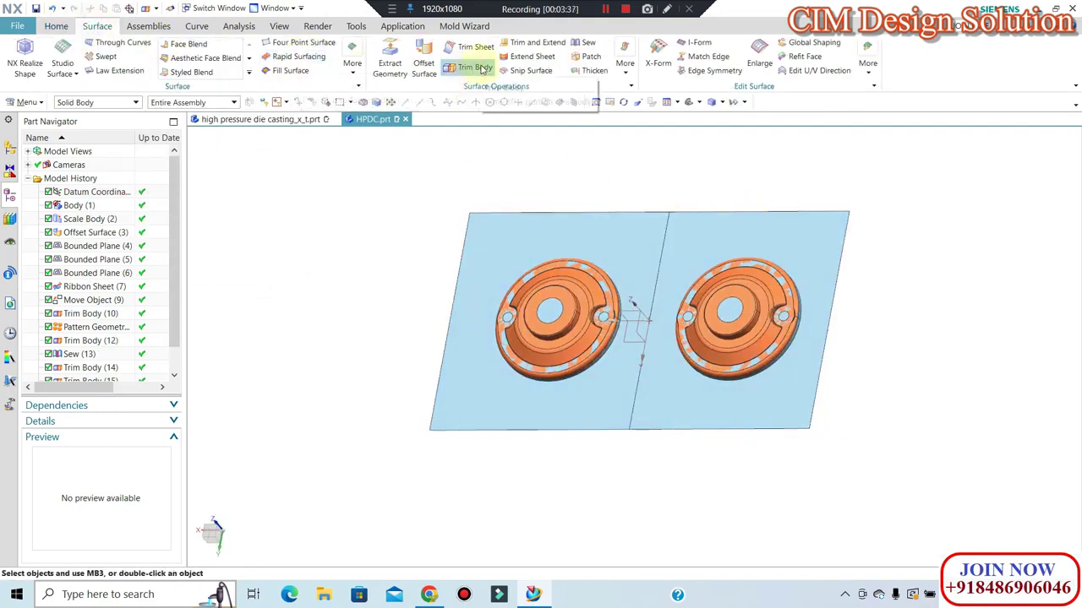
click(531, 56)
click(838, 298)
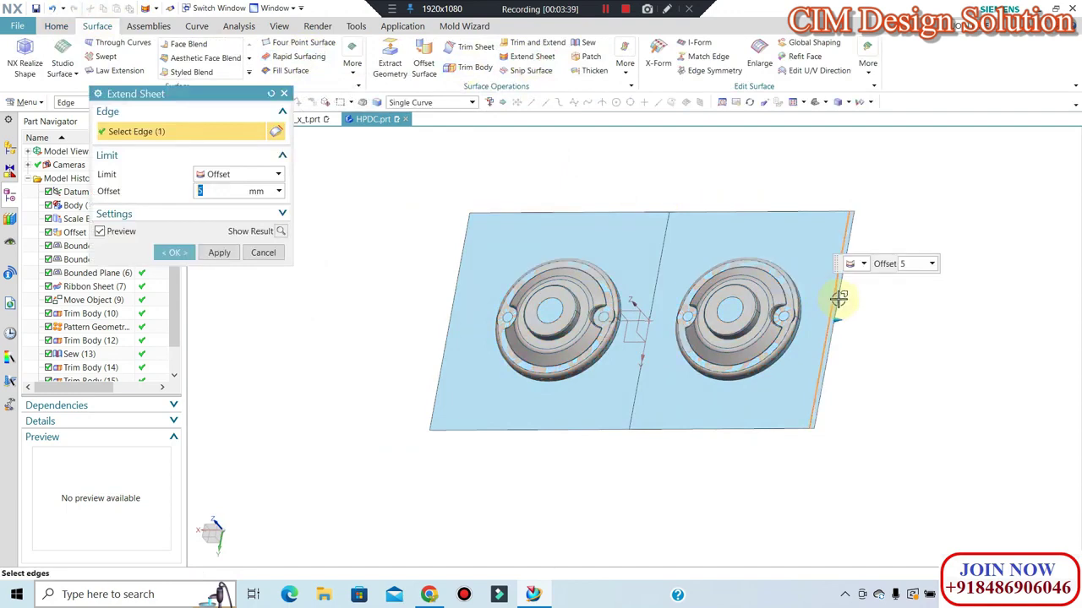
drag(838, 298, 910, 318)
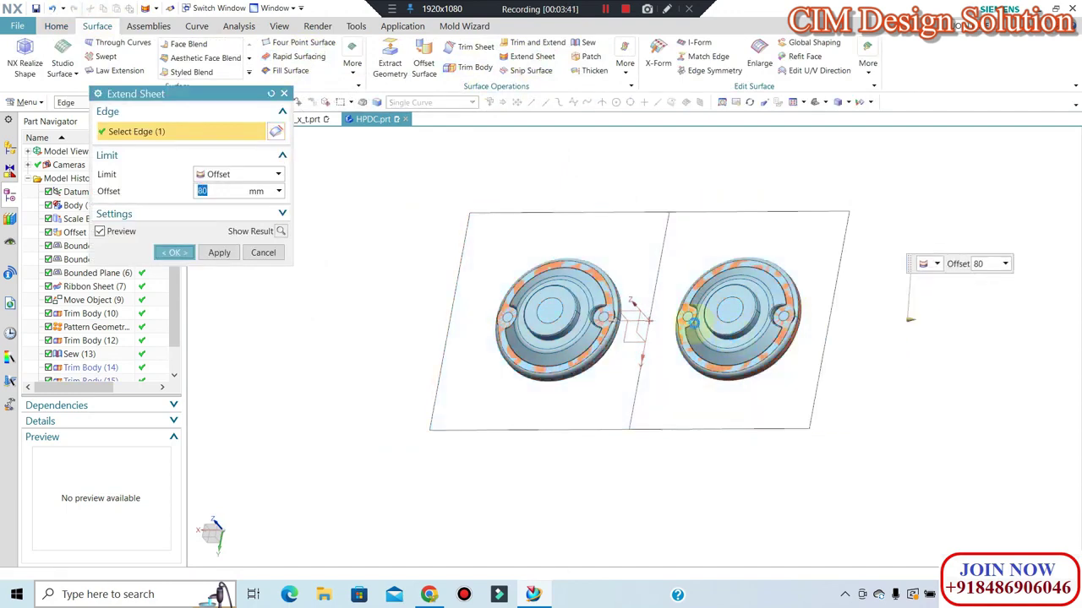
middle_click(691, 321)
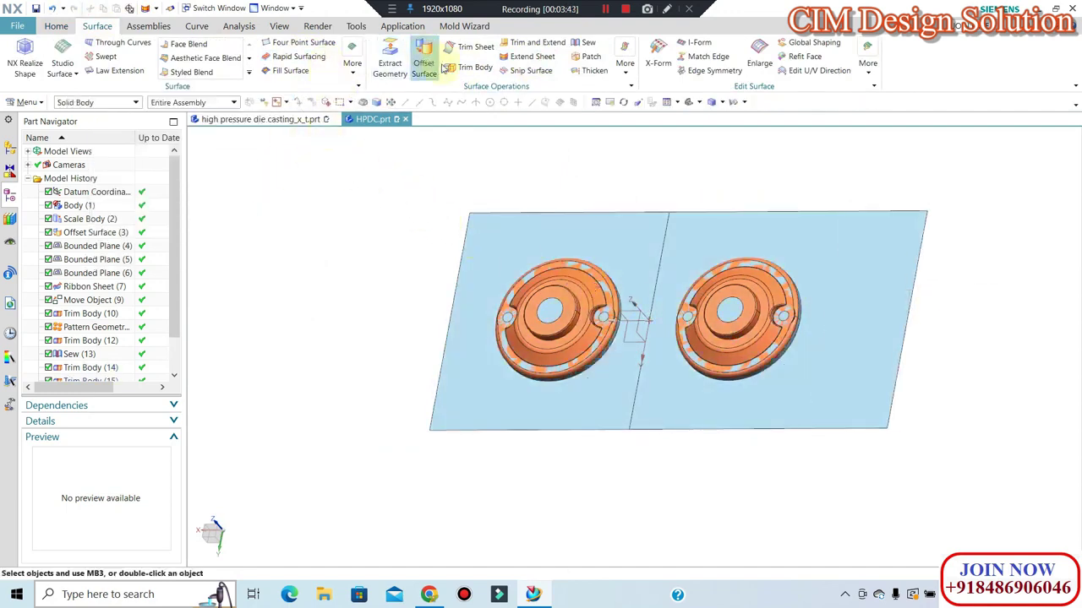
Trim the sheet's other curved end with a plane offset -30-125 mm from the YZ datum.
click(469, 67)
click(490, 213)
click(173, 193)
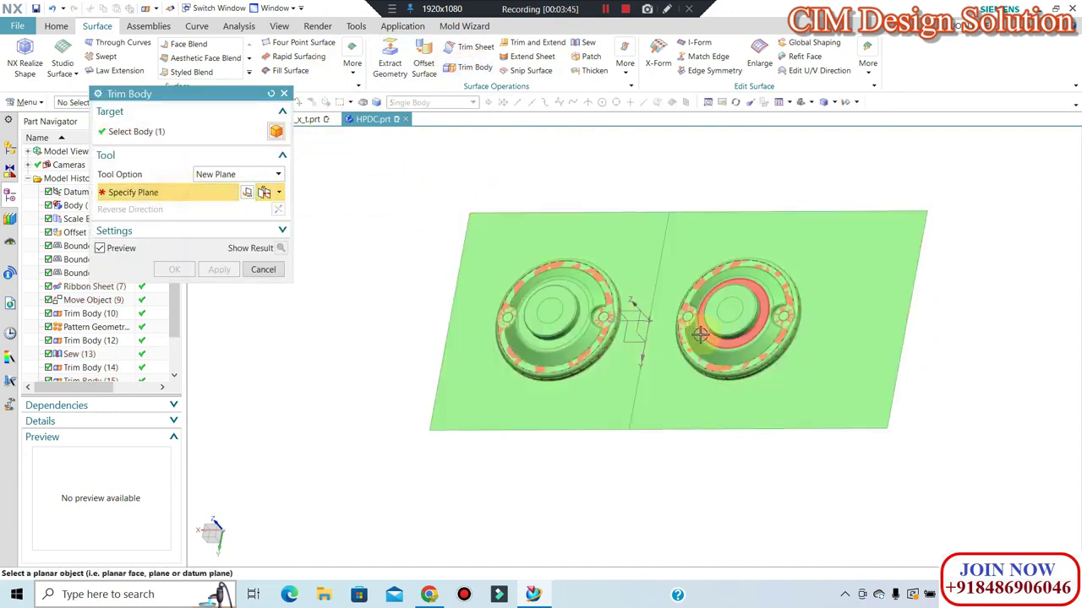
click(565, 371)
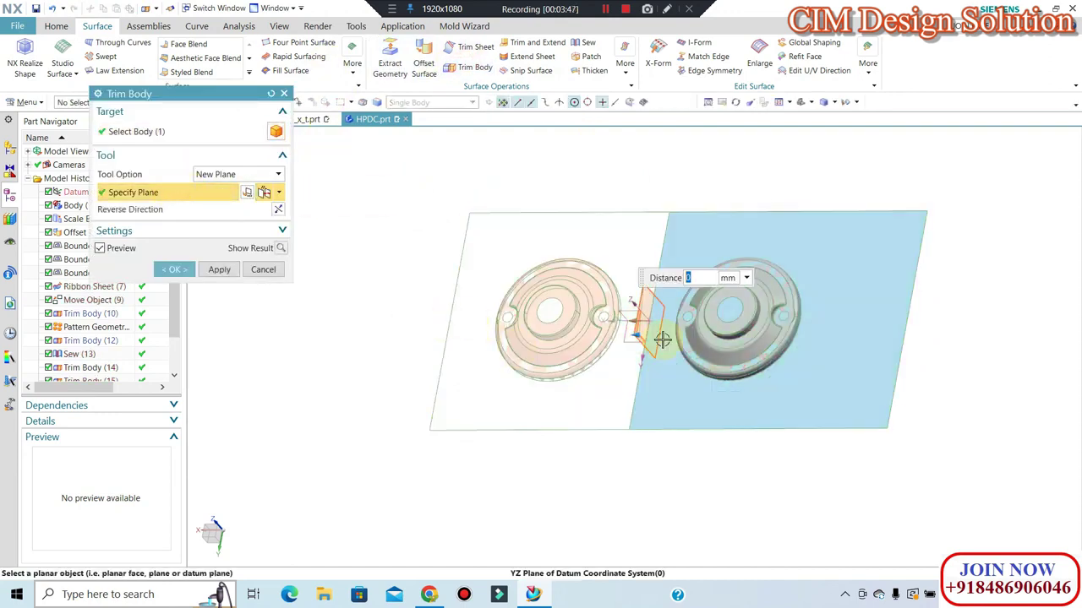
text(3)
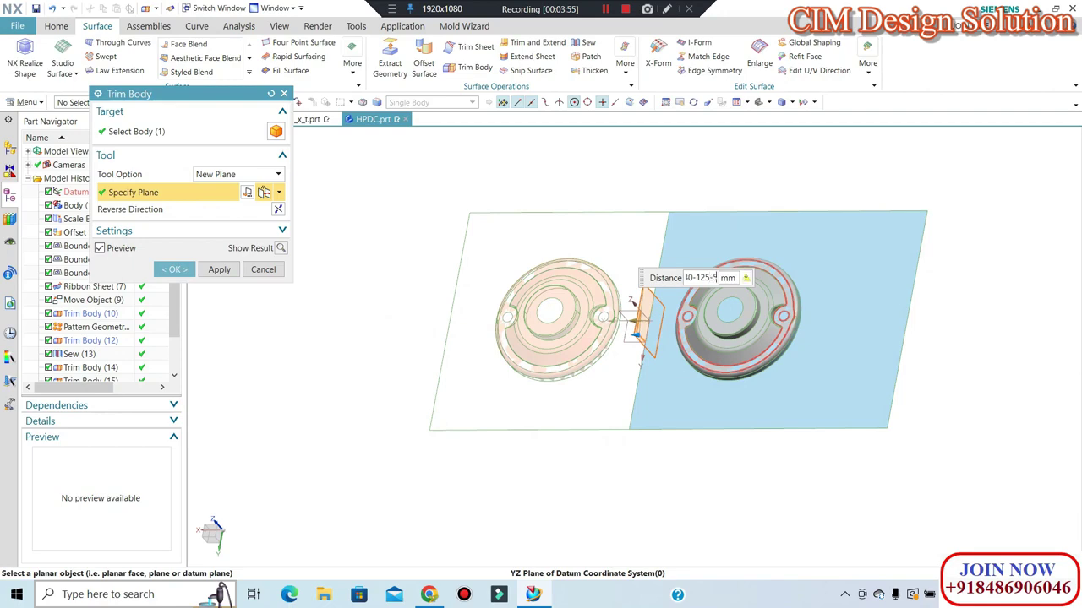
key(Return)
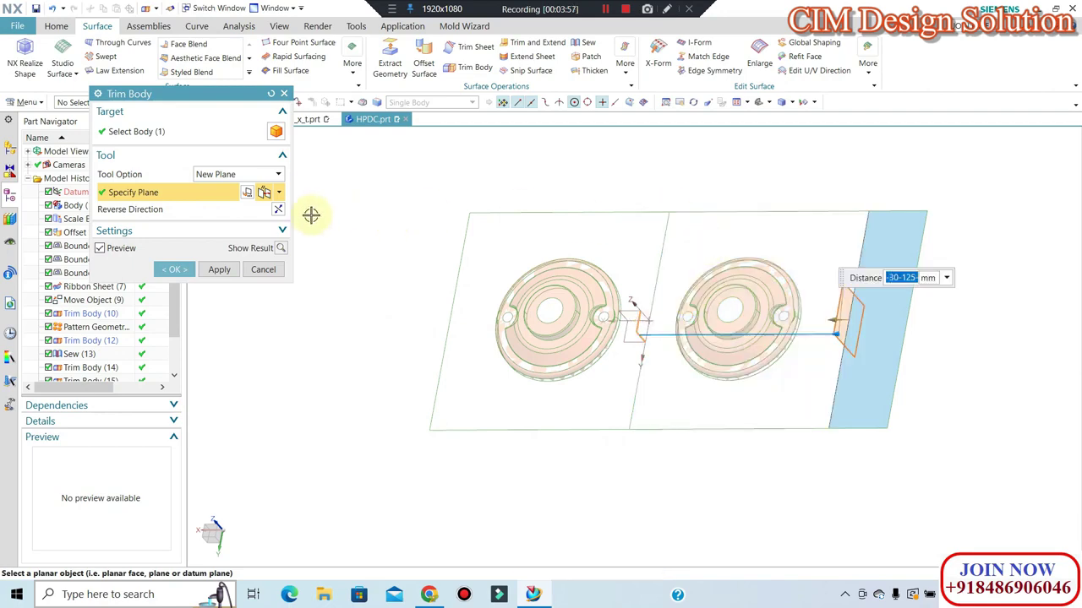
click(173, 269)
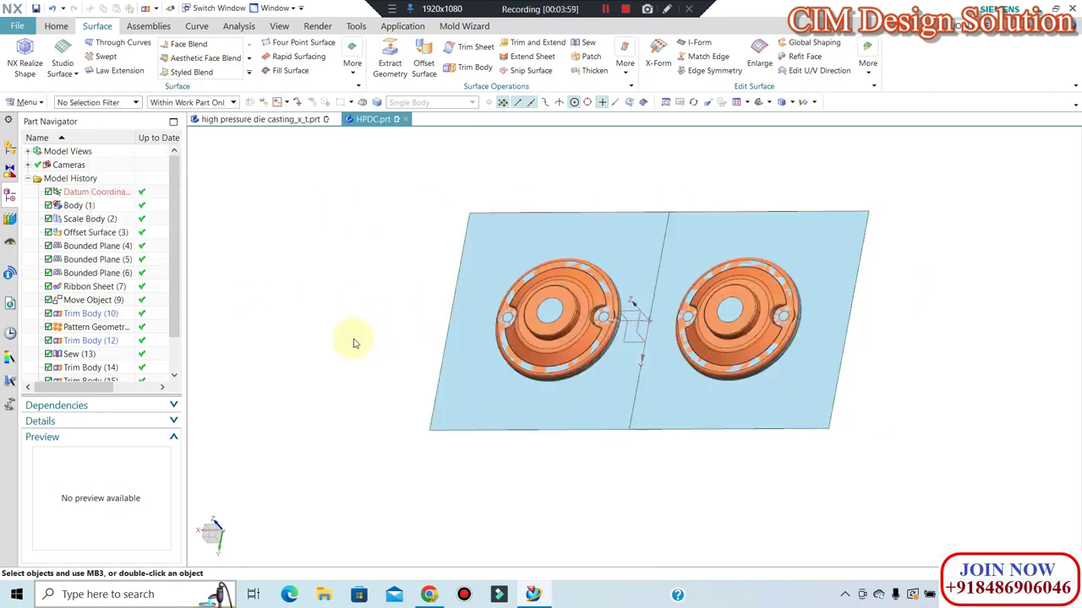
mouse_move(353, 338)
middle_down()
mouse_move(375, 360)
mouse_move(371, 301)
mouse_move(526, 437)
middle_up()
scroll(541, 308, up, 3)
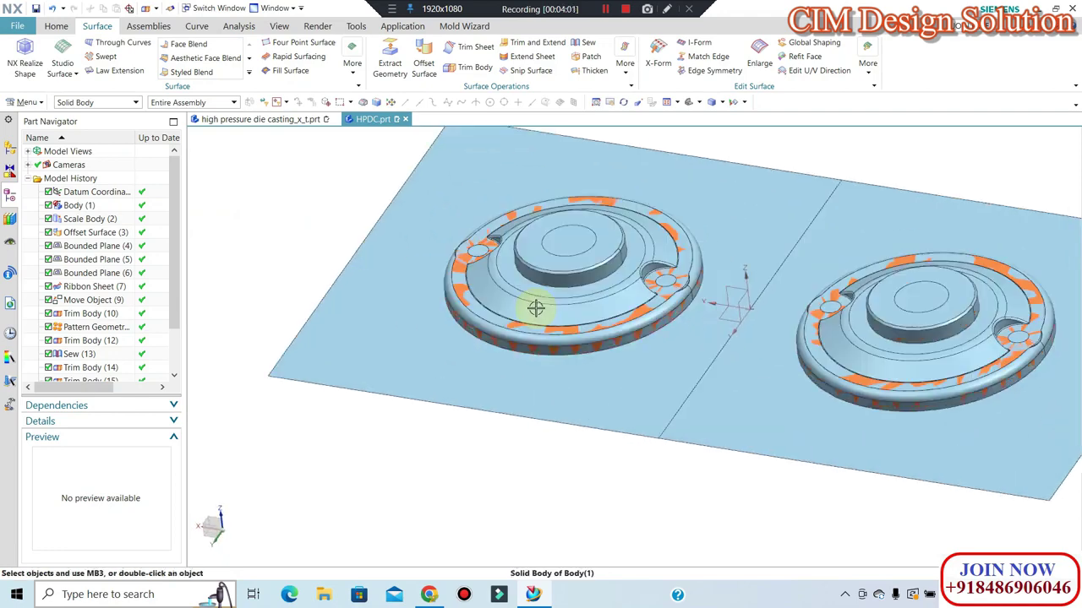
scroll(364, 287, down, 2)
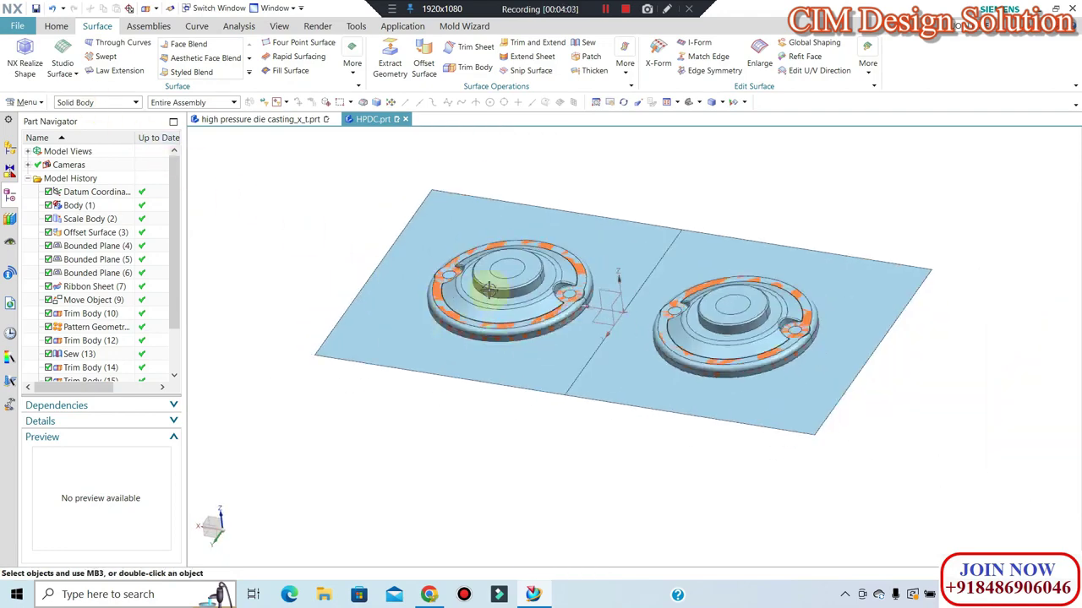
mouse_move(650, 420)
middle_down()
mouse_move(637, 427)
mouse_move(632, 410)
middle_up()
scroll(632, 409, down, 2)
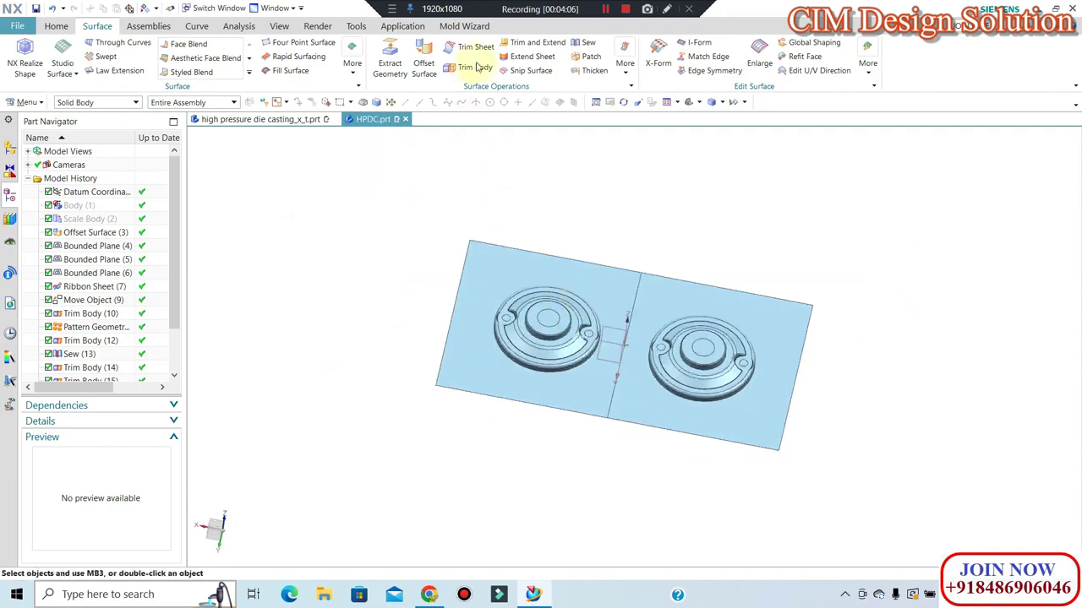
click(71, 27)
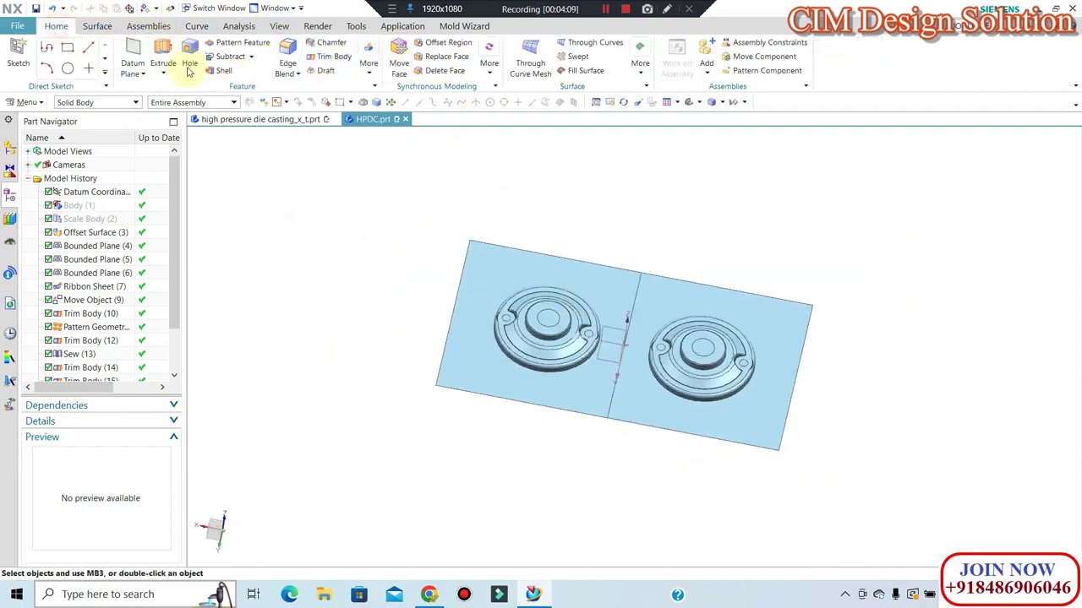
Begin an extrusion from the plate's far edge with end 0 and start 60 mm.
click(163, 53)
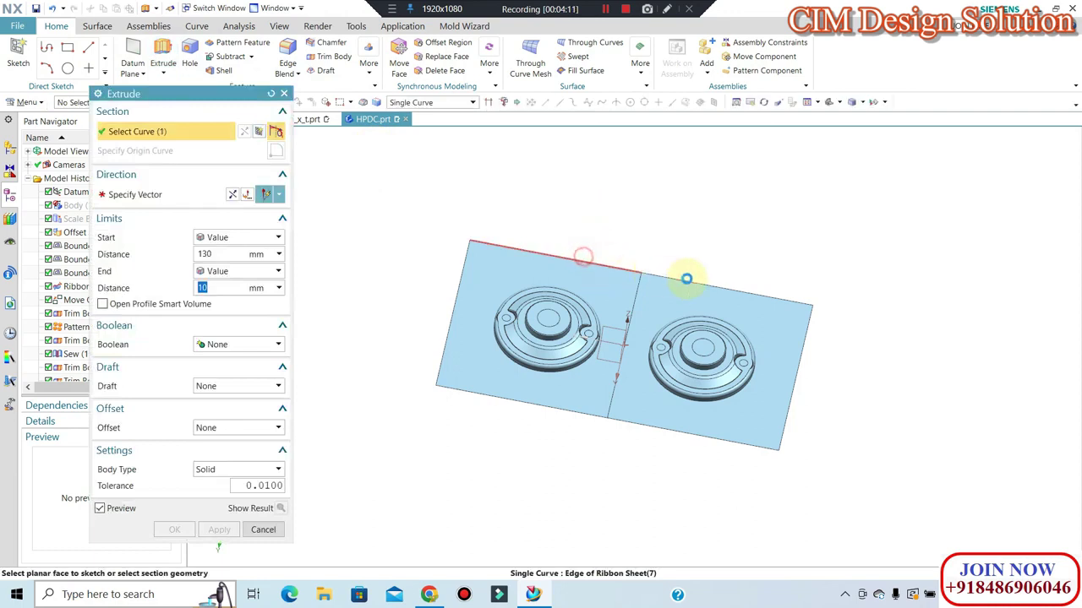
click(686, 279)
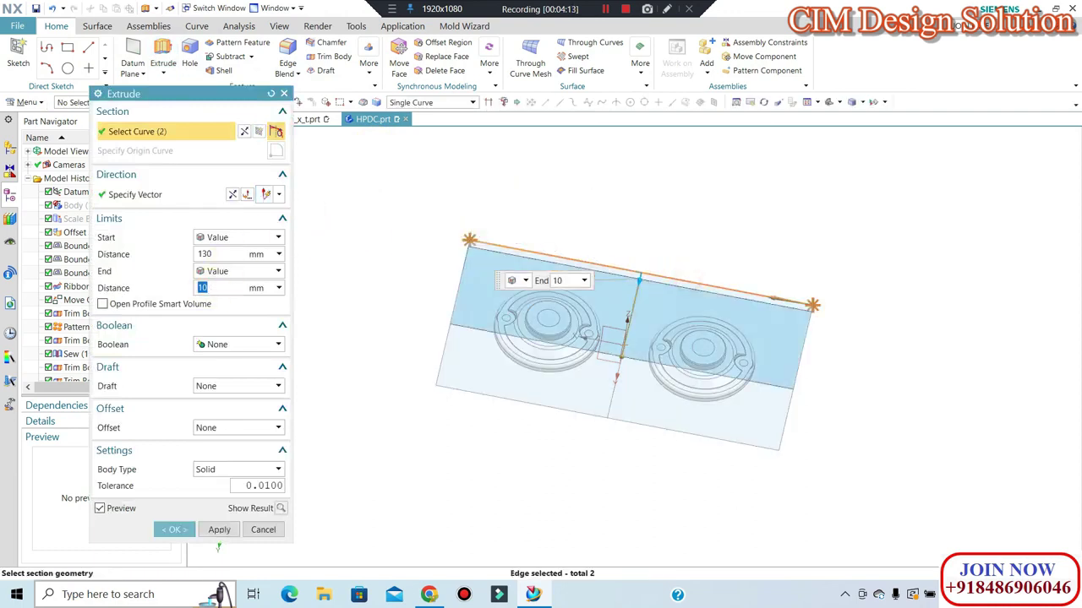
text(0)
click(227, 256)
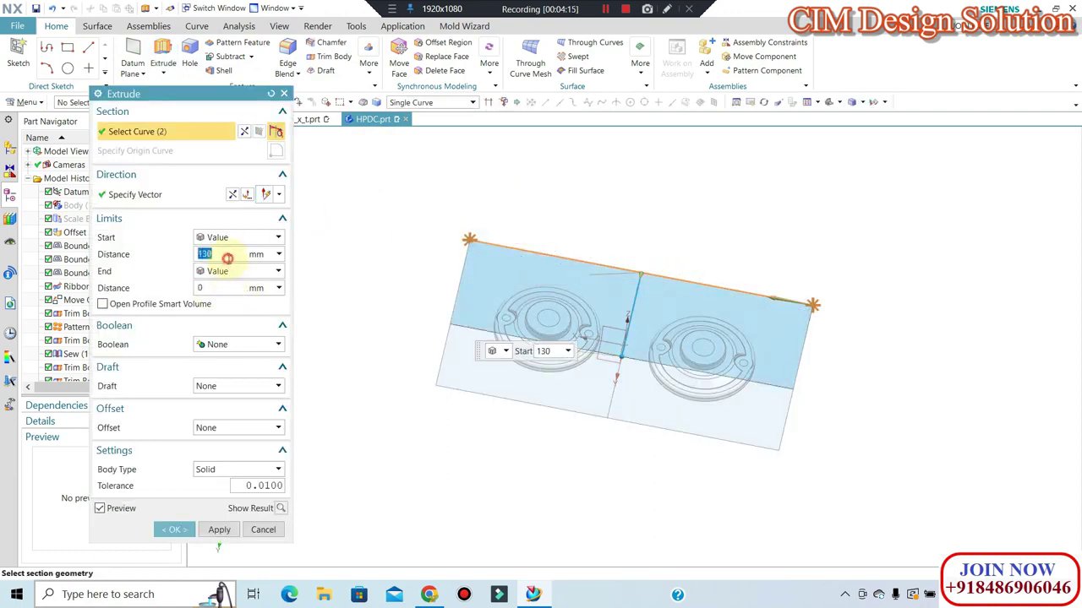
text(60)
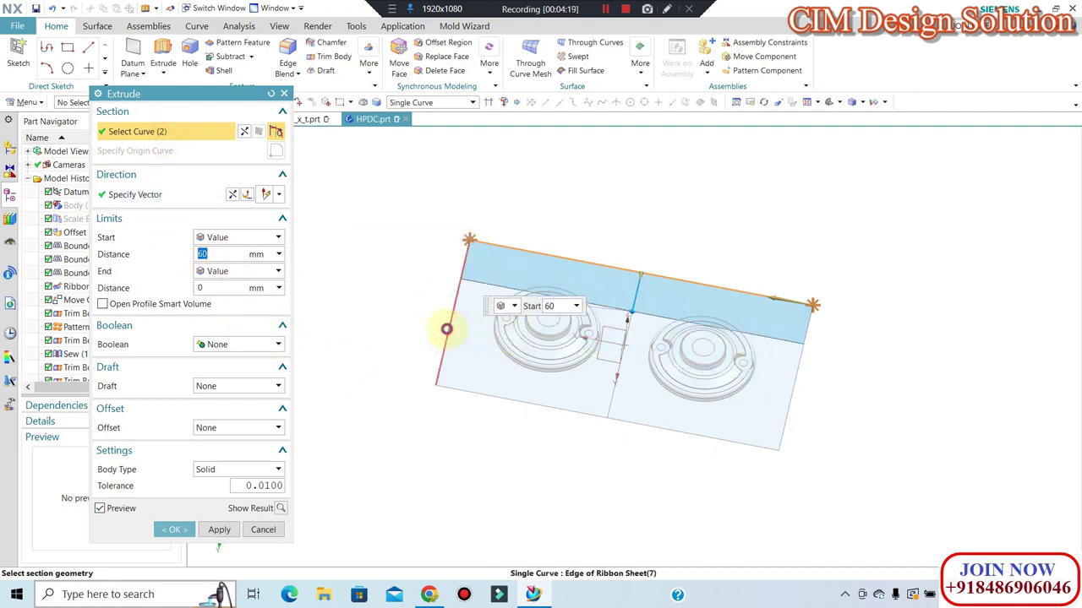
Add the remaining plate edges and reverse downward to create sheet side walls.
click(446, 329)
click(484, 397)
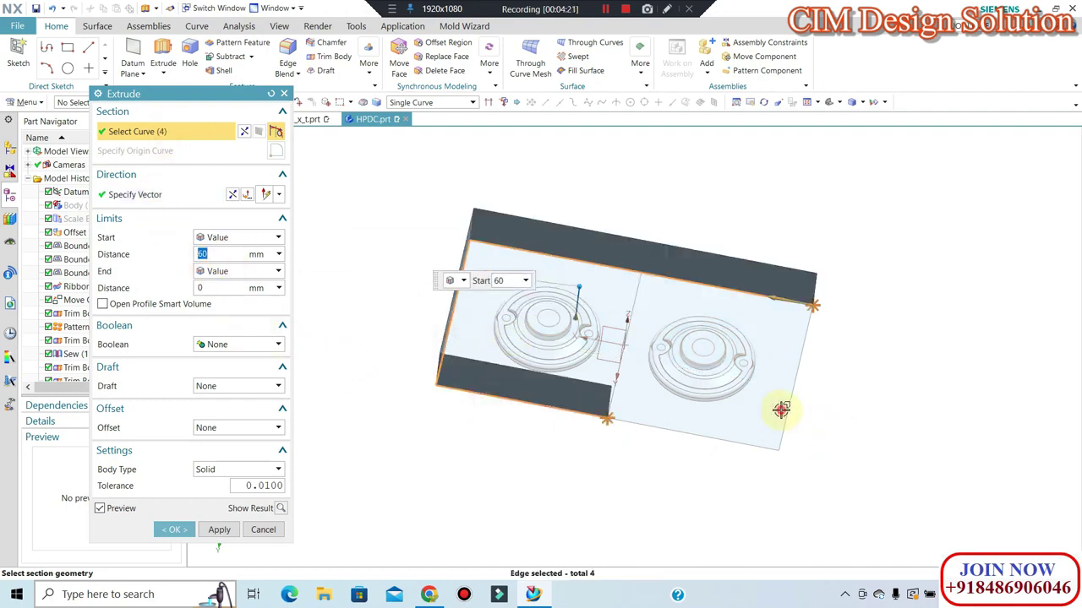
click(784, 418)
click(756, 444)
middle_drag(684, 458, 321, 322)
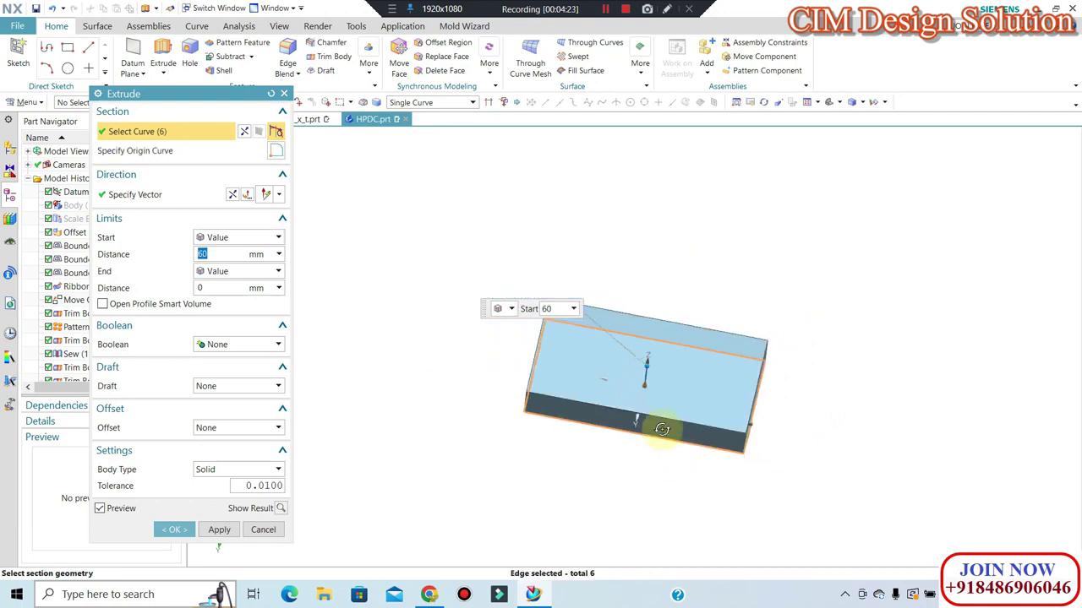
click(234, 196)
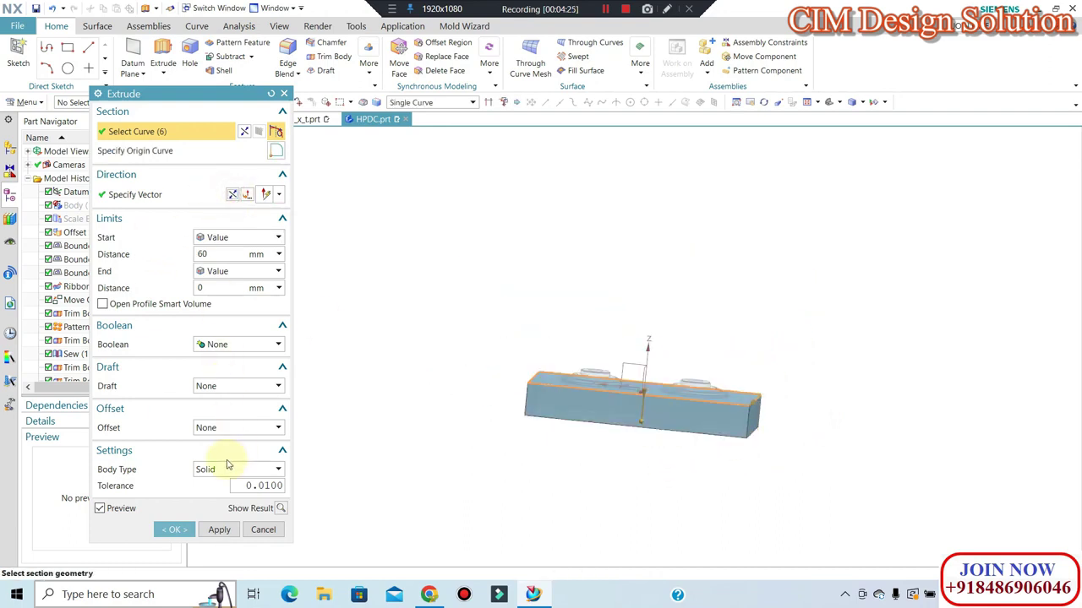
click(236, 469)
click(213, 493)
click(192, 529)
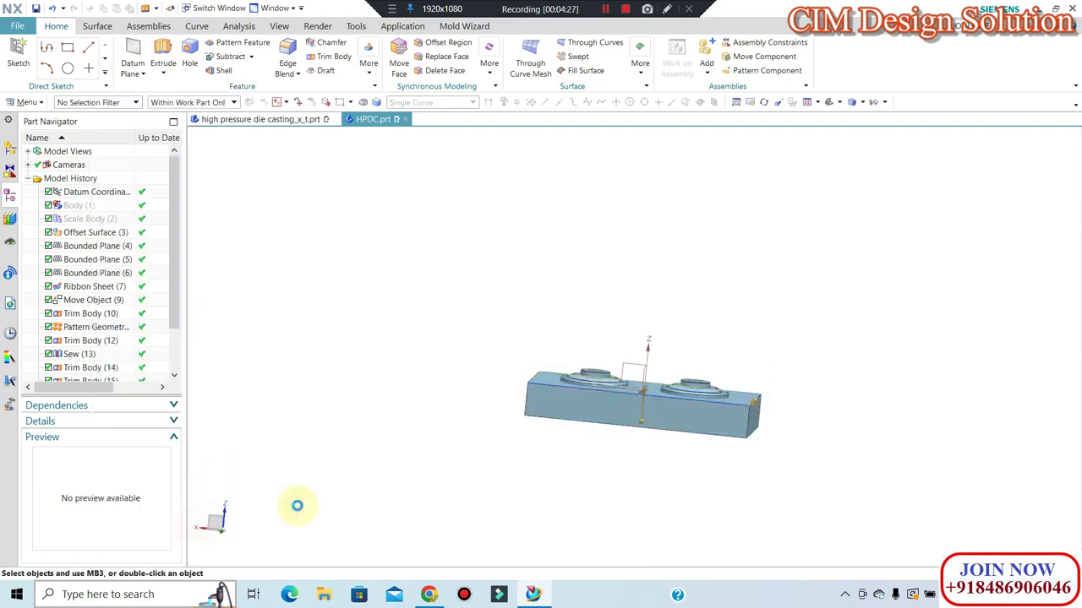
Cap the block's open bottom with a Bounded Plane on the wall bottom edges.
middle_drag(563, 474, 599, 485)
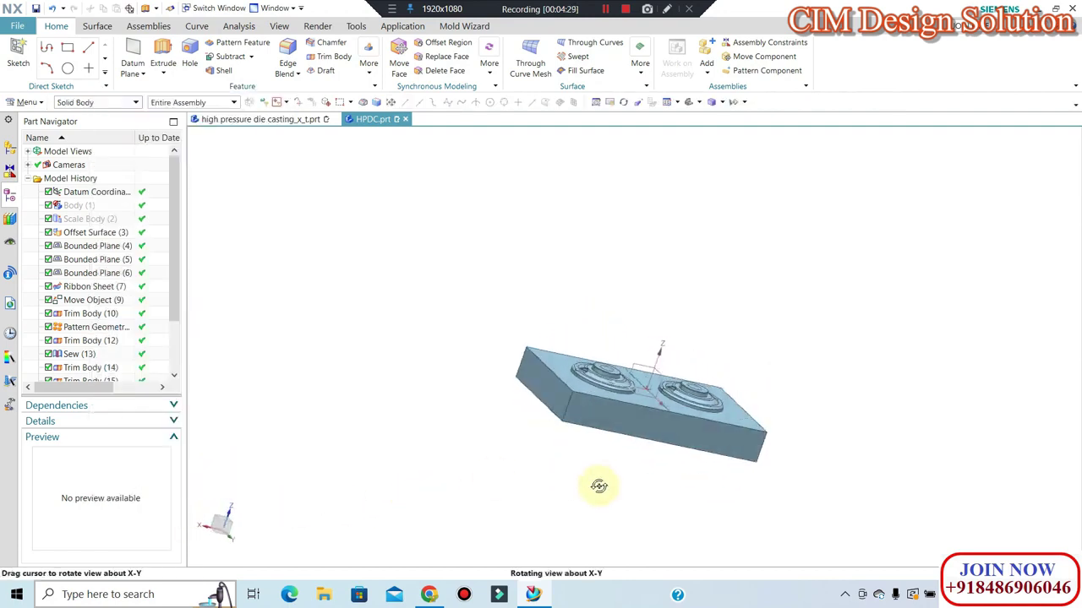
scroll(618, 493, up, 2)
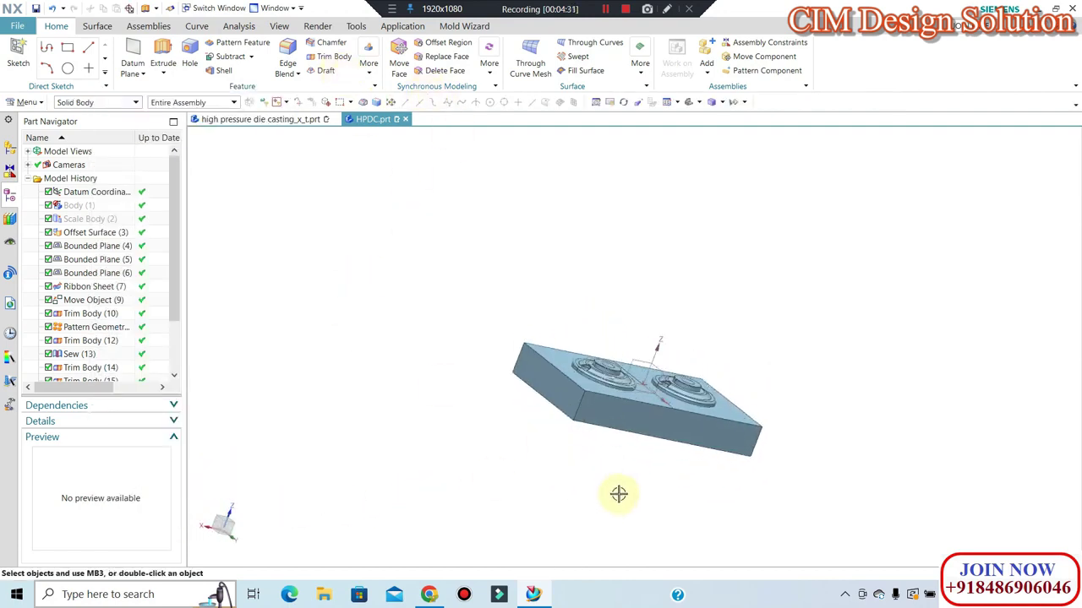
scroll(618, 492, up, 2)
click(97, 26)
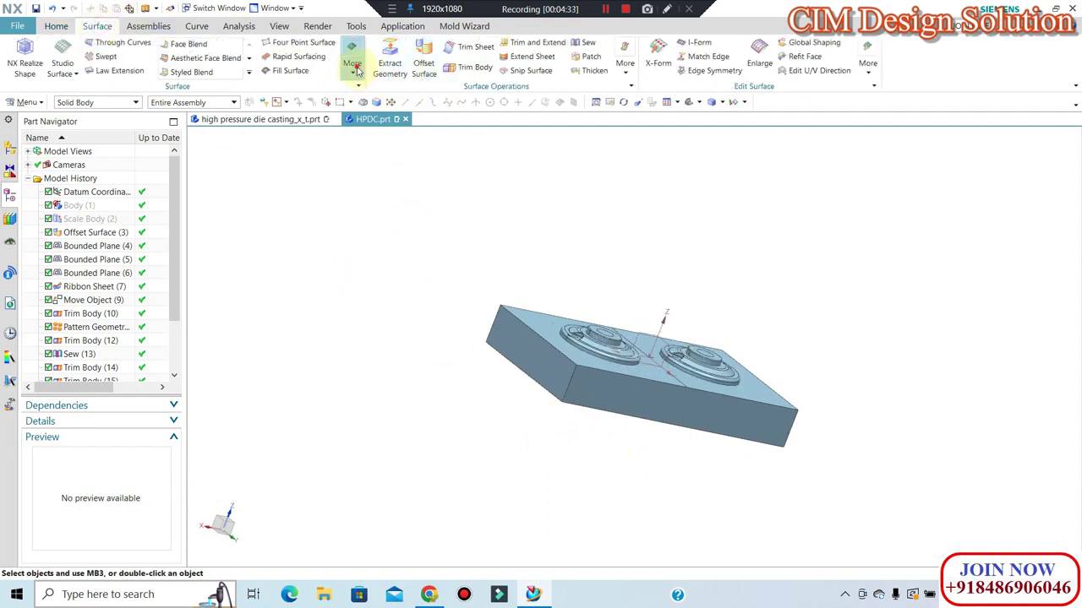
click(353, 64)
click(370, 148)
click(502, 356)
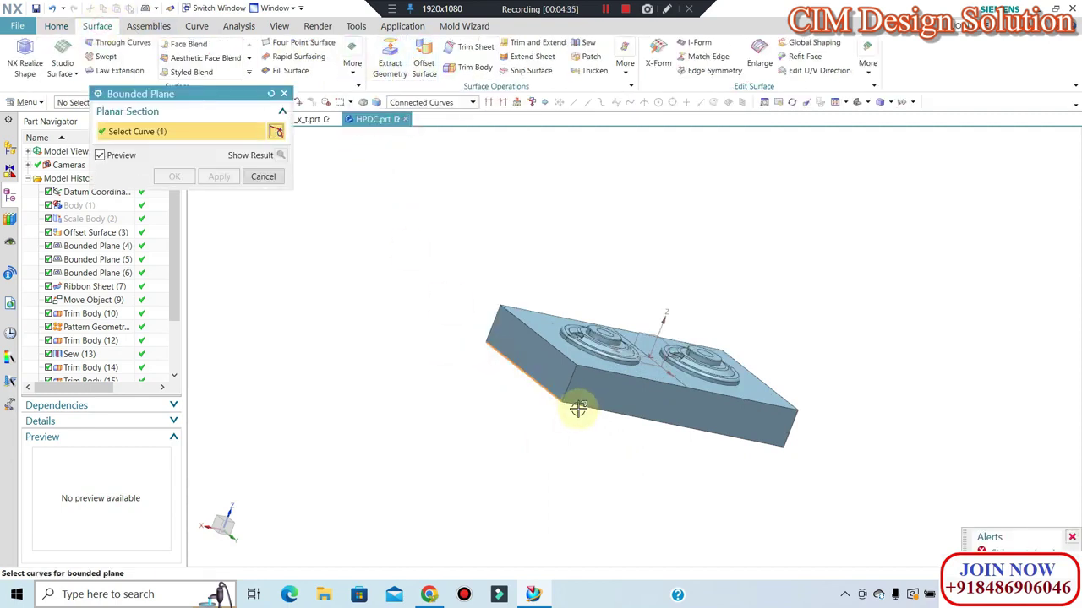
click(652, 424)
middle_drag(651, 427, 666, 375)
click(551, 380)
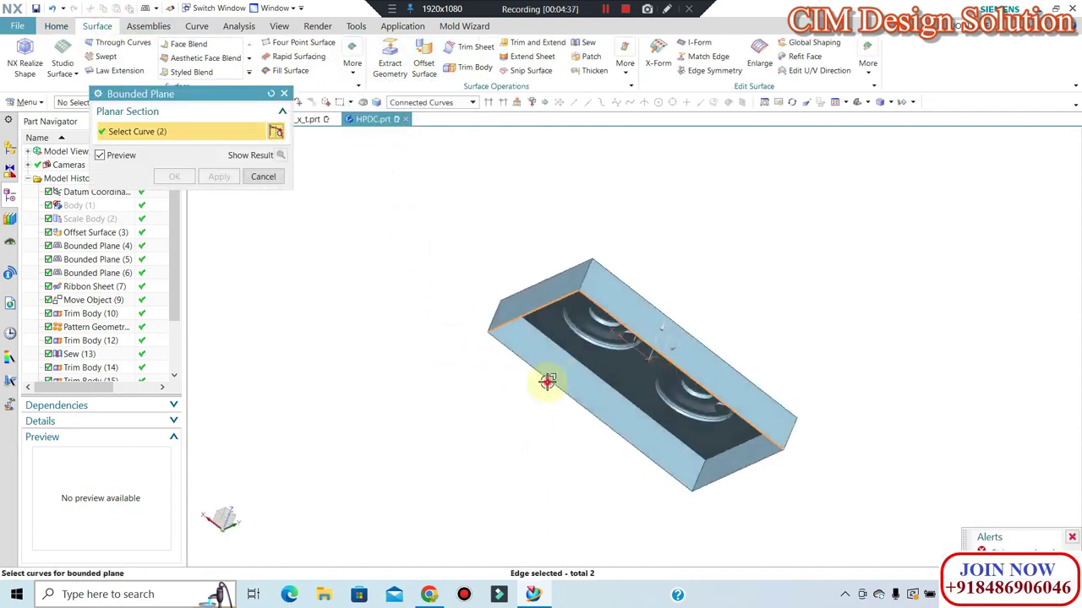
click(716, 476)
middle_click(394, 299)
mouse_move(394, 300)
middle_down()
mouse_move(465, 316)
mouse_move(350, 185)
middle_up()
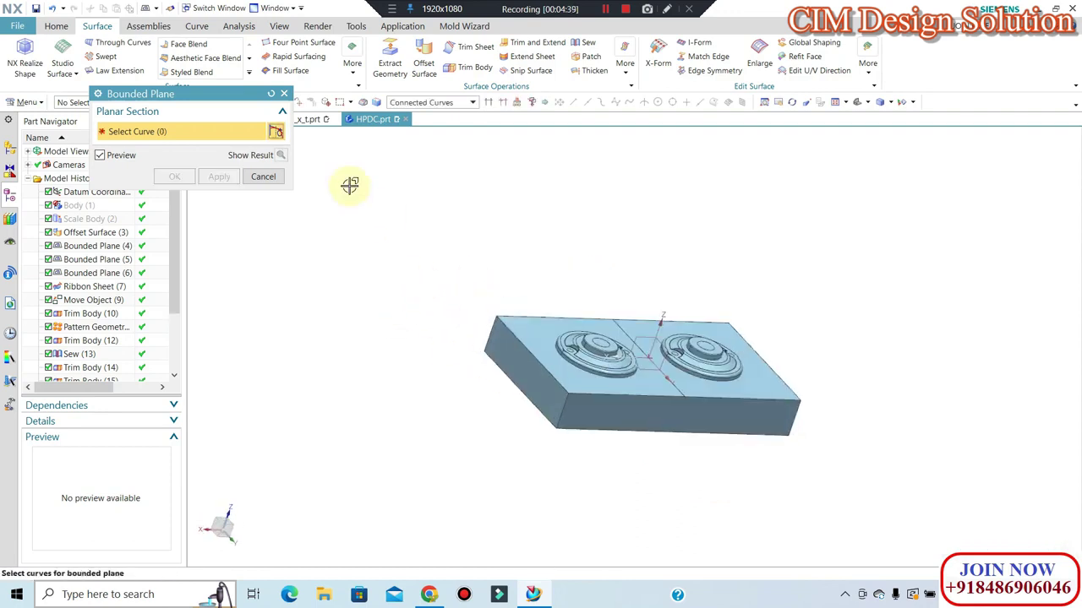
click(264, 178)
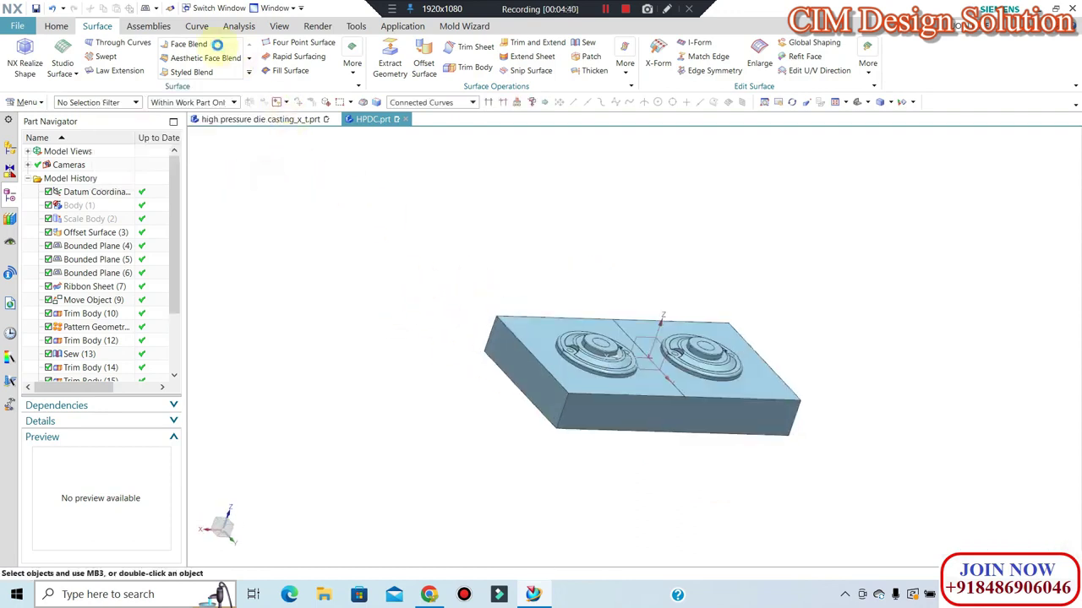
Sew the top plate (target) with the wall and bottom sheets into one solid.
click(588, 42)
click(548, 365)
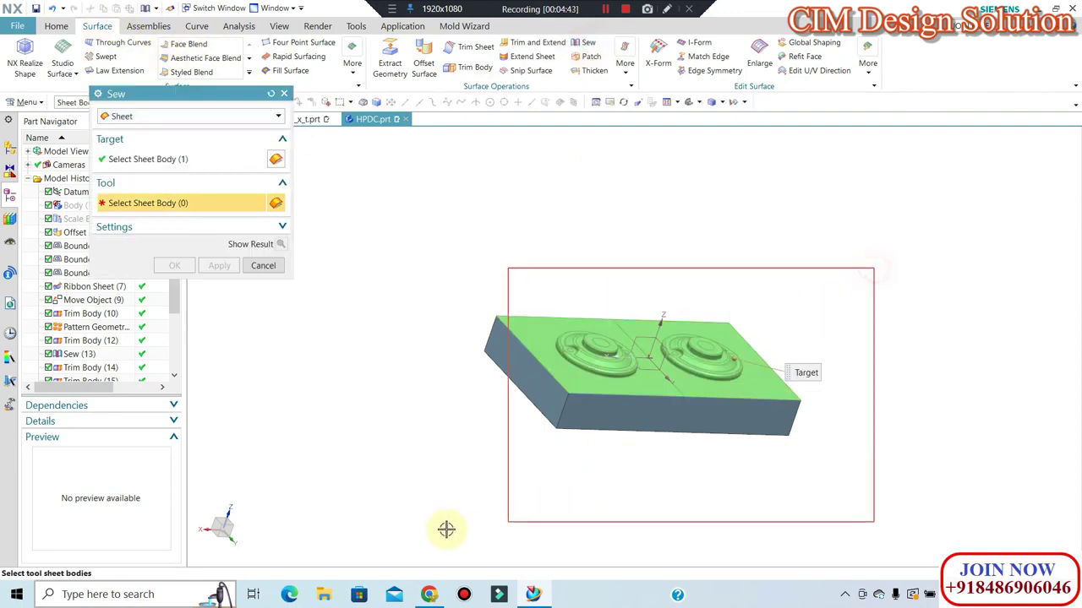
click(464, 394)
middle_click(464, 394)
middle_drag(464, 393, 814, 379)
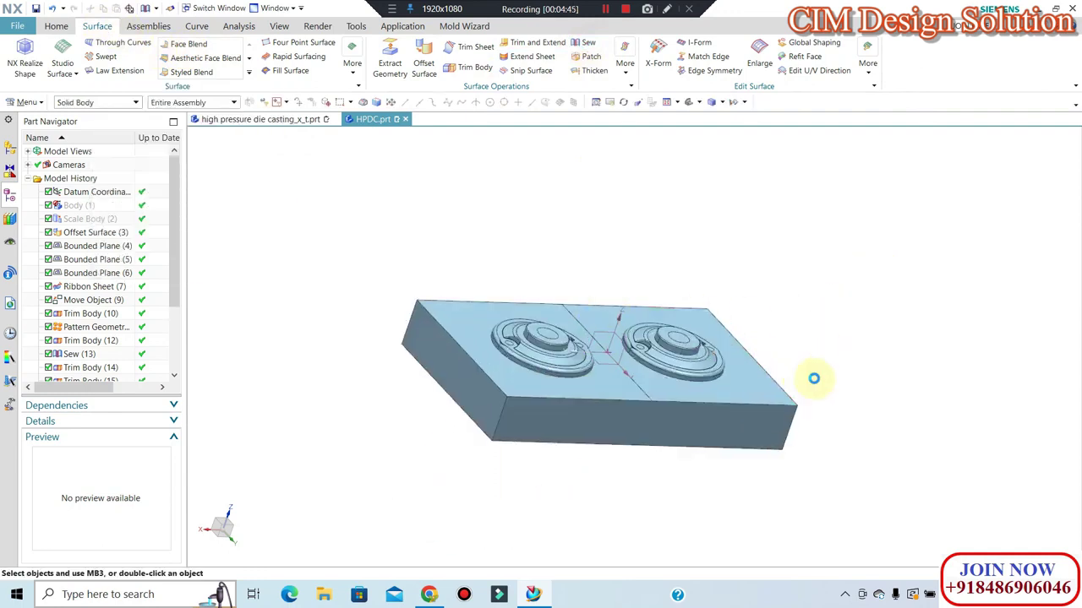
key(Home)
Save the part and pick the block's four bottom edges as an extrusion profile.
key(ctrl+s)
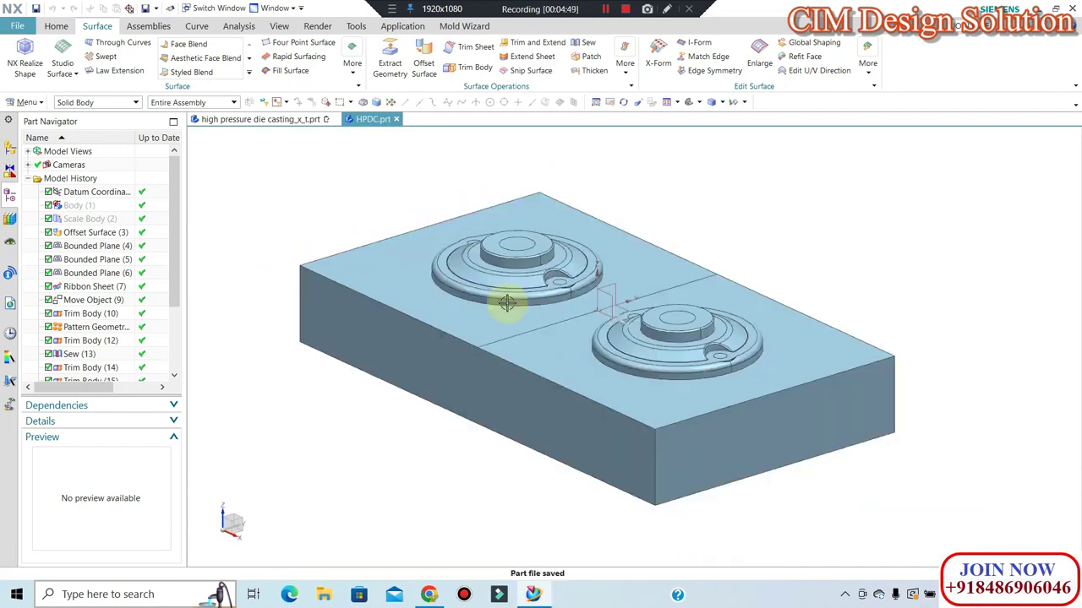
mouse_move(499, 302)
middle_down()
mouse_move(594, 324)
mouse_move(580, 309)
middle_up()
scroll(557, 321, down, 2)
scroll(546, 326, down, 1)
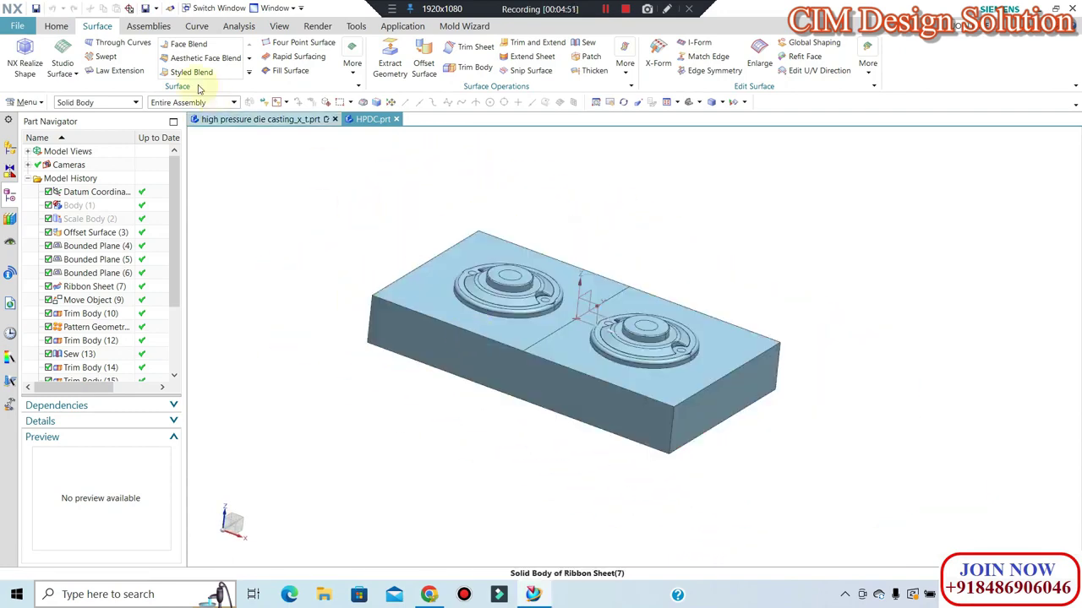
click(56, 28)
click(161, 52)
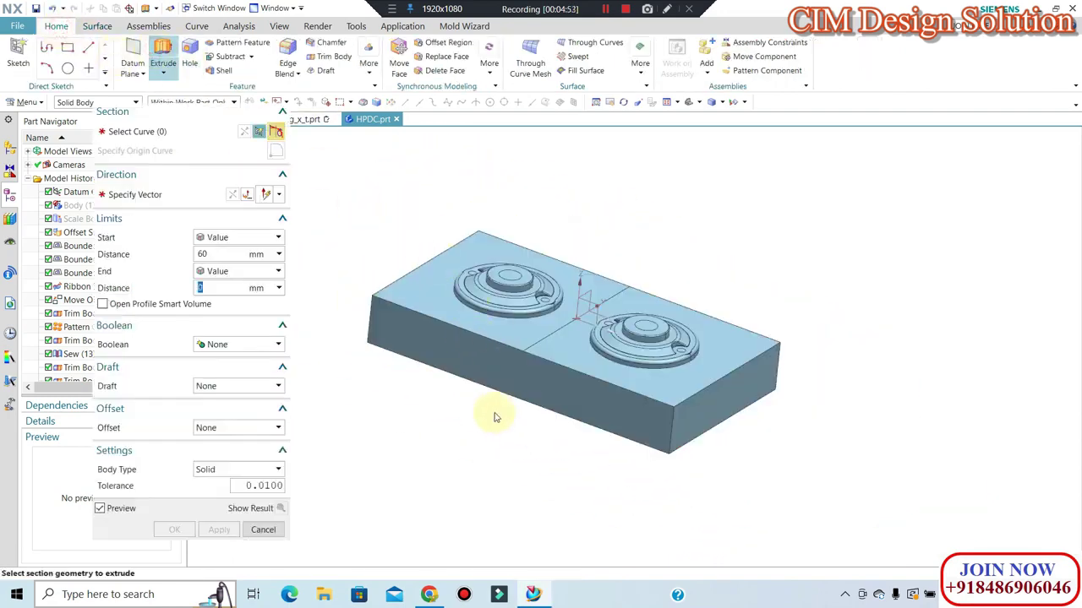
click(611, 434)
click(717, 424)
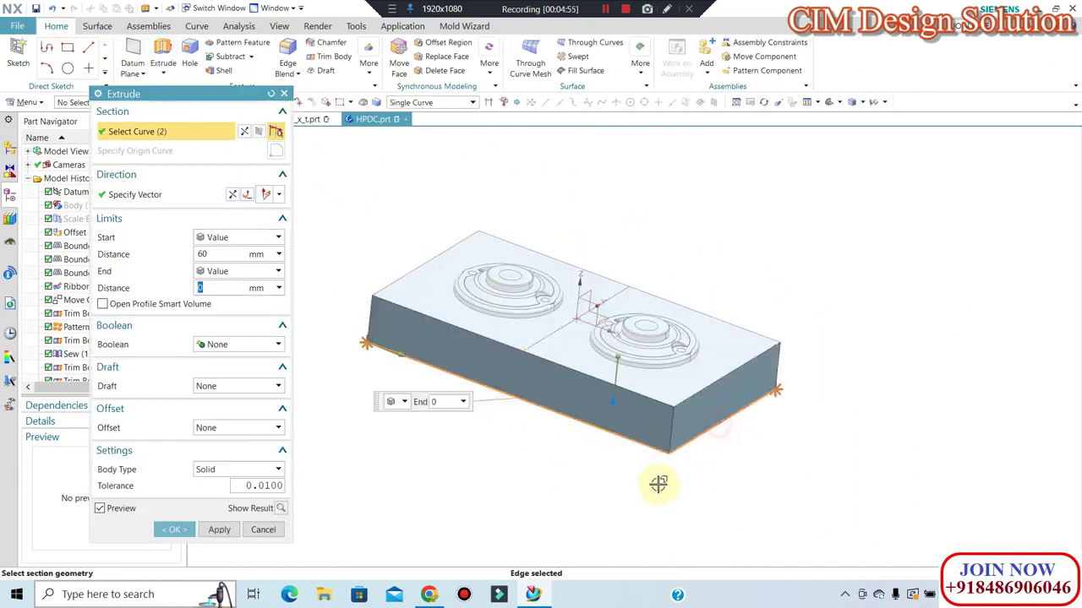
middle_drag(570, 490, 613, 425)
click(657, 354)
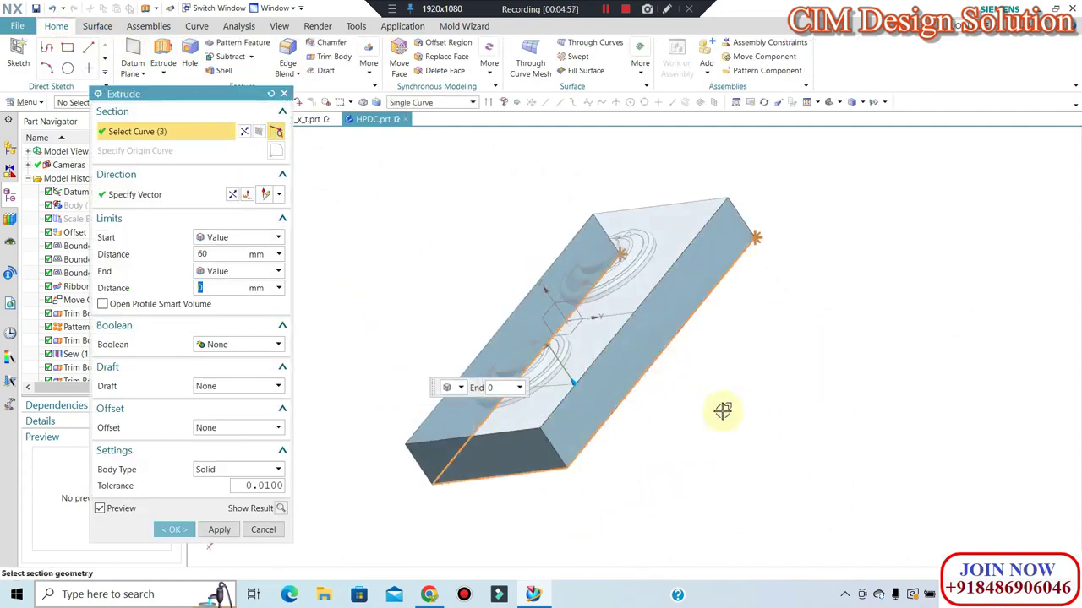
mouse_move(719, 411)
middle_down()
mouse_move(659, 451)
mouse_move(698, 381)
middle_up()
click(677, 338)
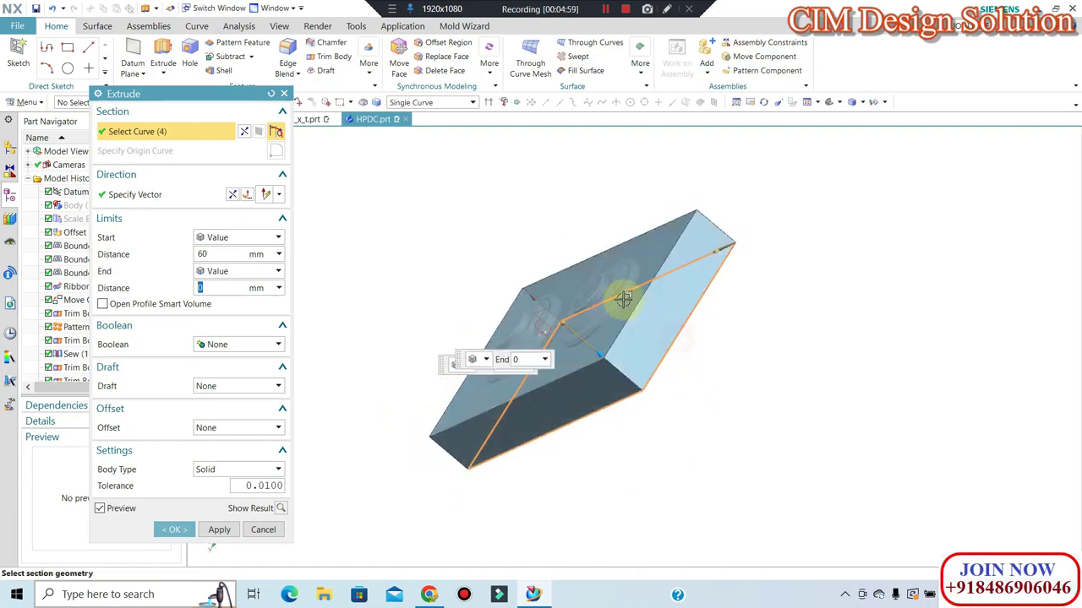
Extrude the outline with start 130 mm and end 10 mm into a new block.
mouse_move(621, 308)
middle_down()
mouse_move(642, 296)
mouse_move(802, 365)
mouse_move(842, 357)
mouse_move(878, 330)
middle_up()
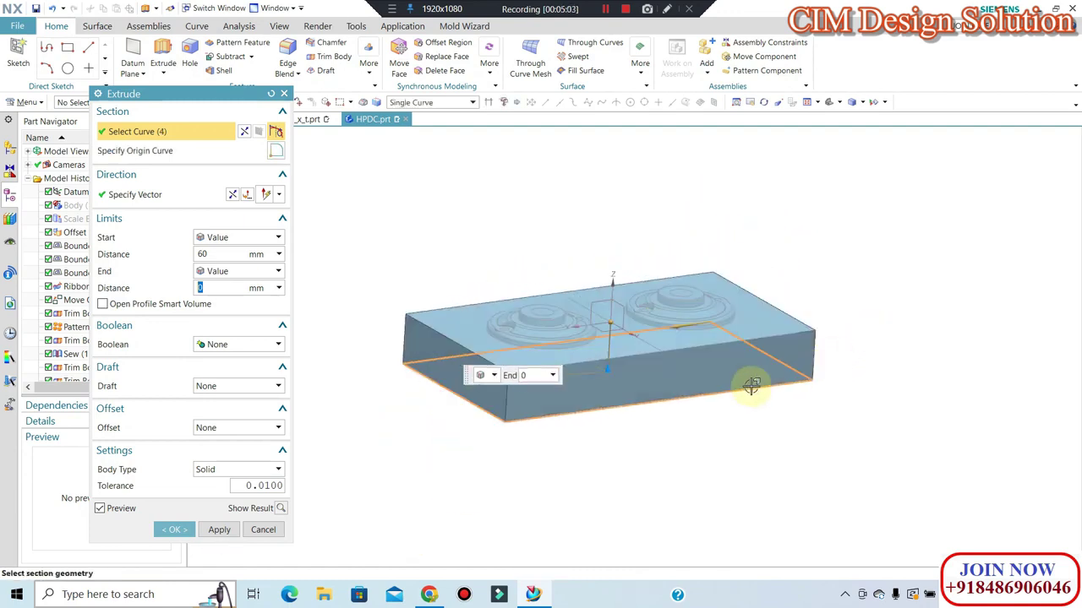
scroll(466, 322, up, 2)
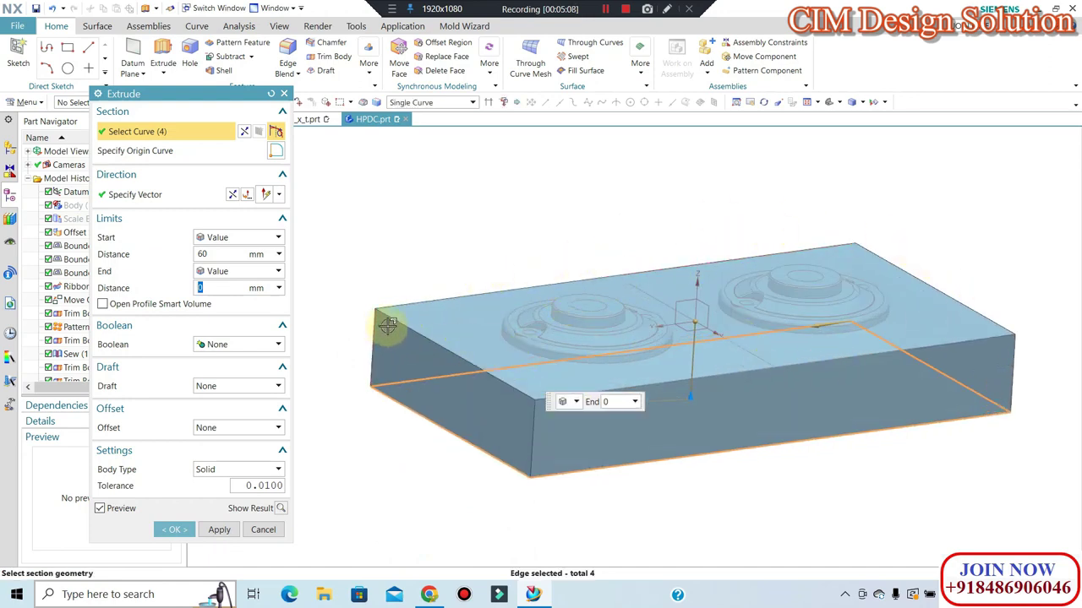
click(237, 254)
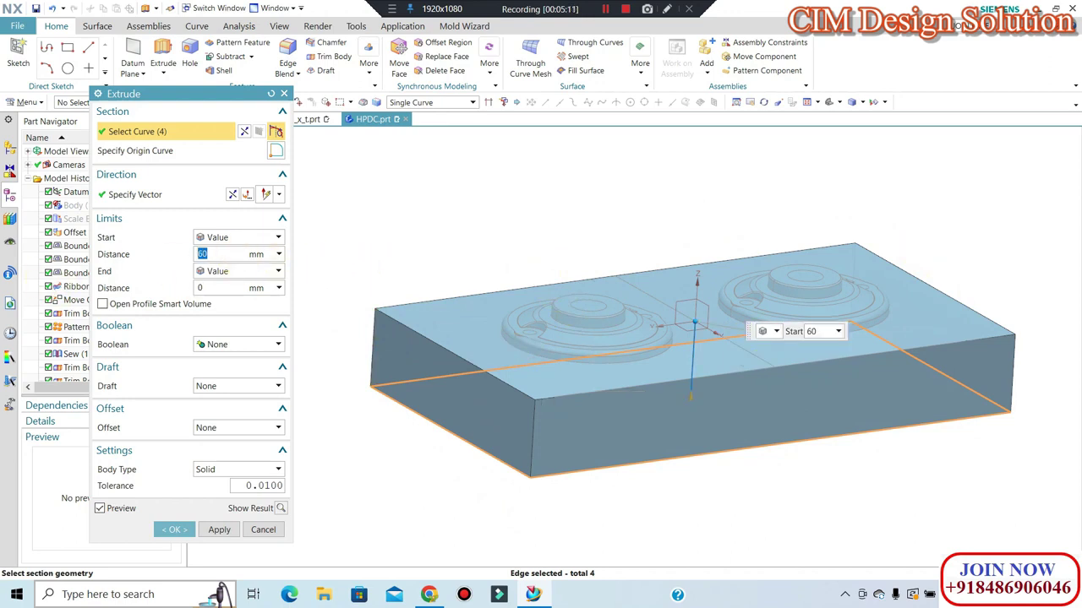
text(130)
key(Return)
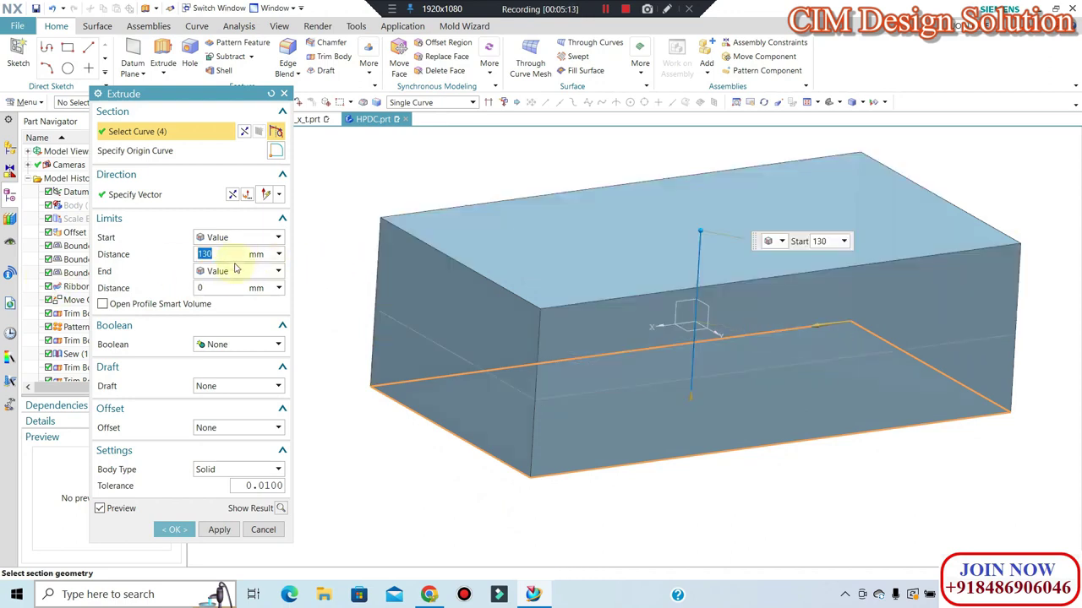
click(229, 285)
text(10)
key(Return)
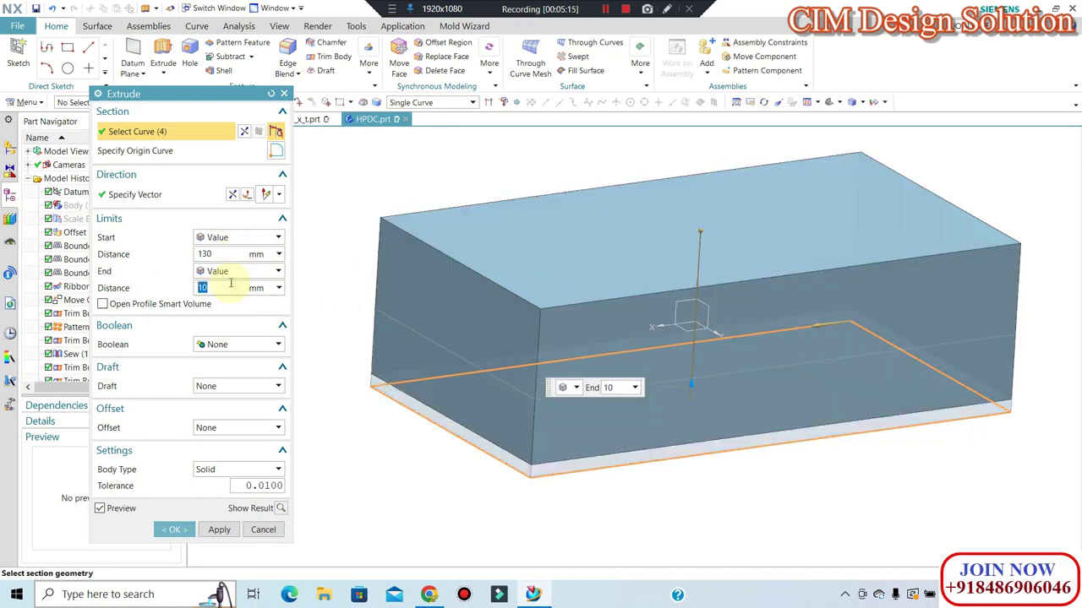
click(174, 531)
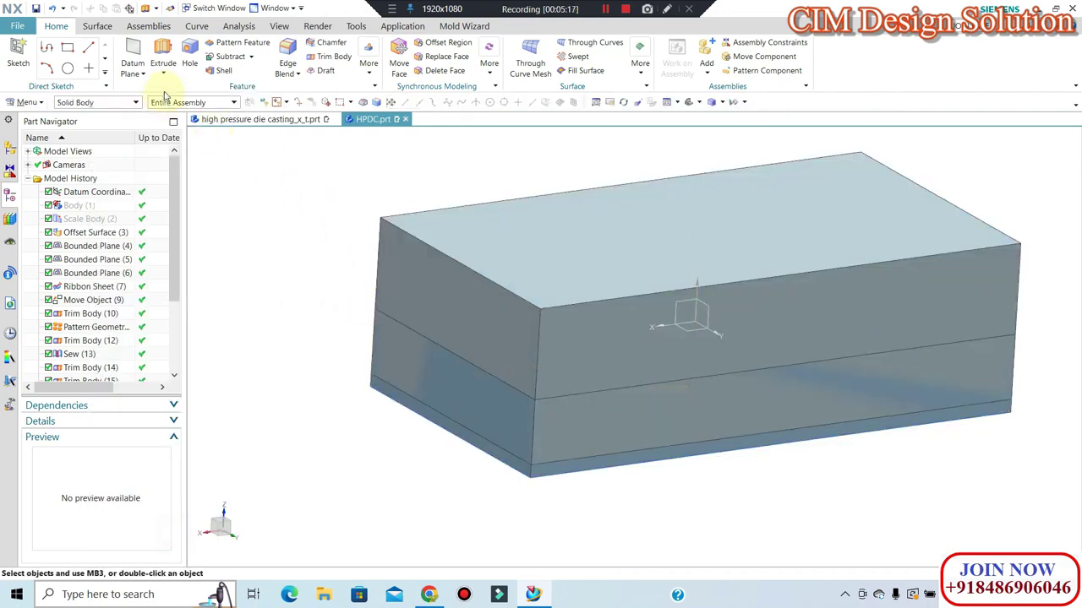
Subtract the lower block (tool) from the top block (target).
click(230, 57)
click(454, 224)
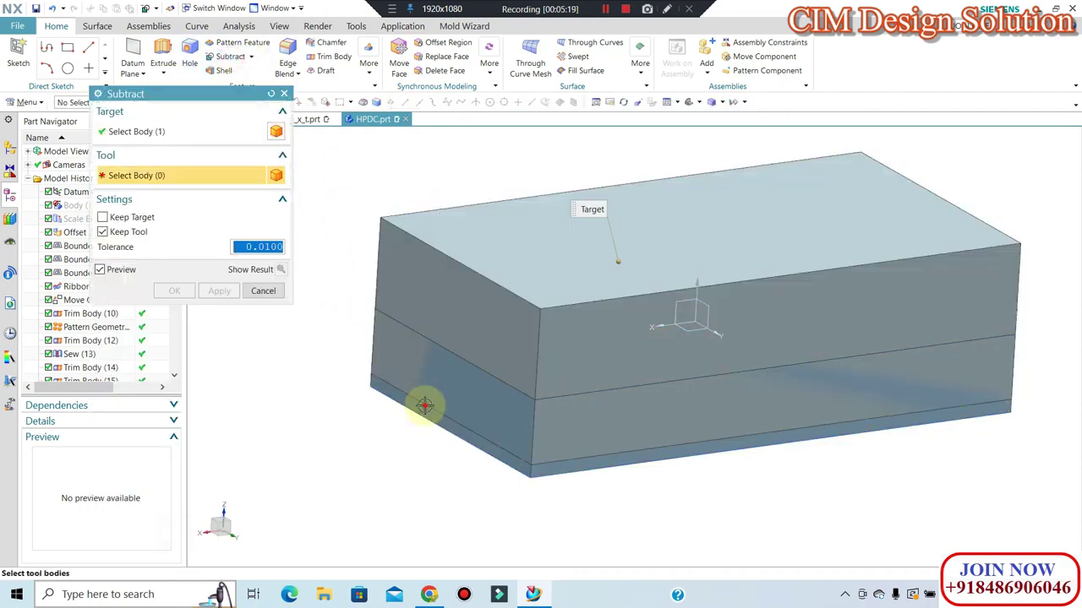
click(422, 411)
click(174, 291)
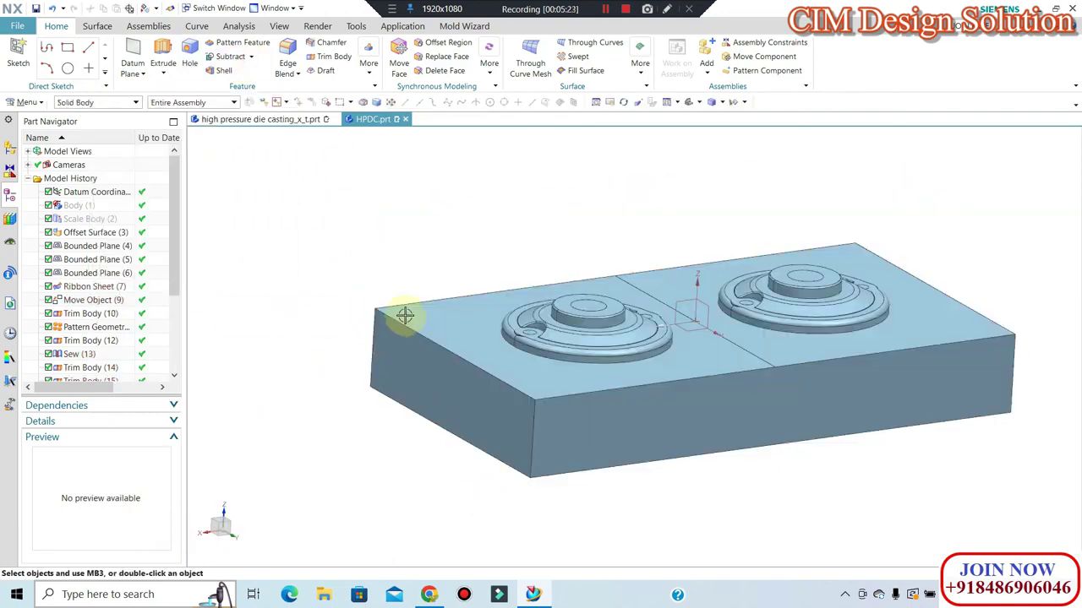
middle_drag(405, 316, 405, 326)
click(405, 327)
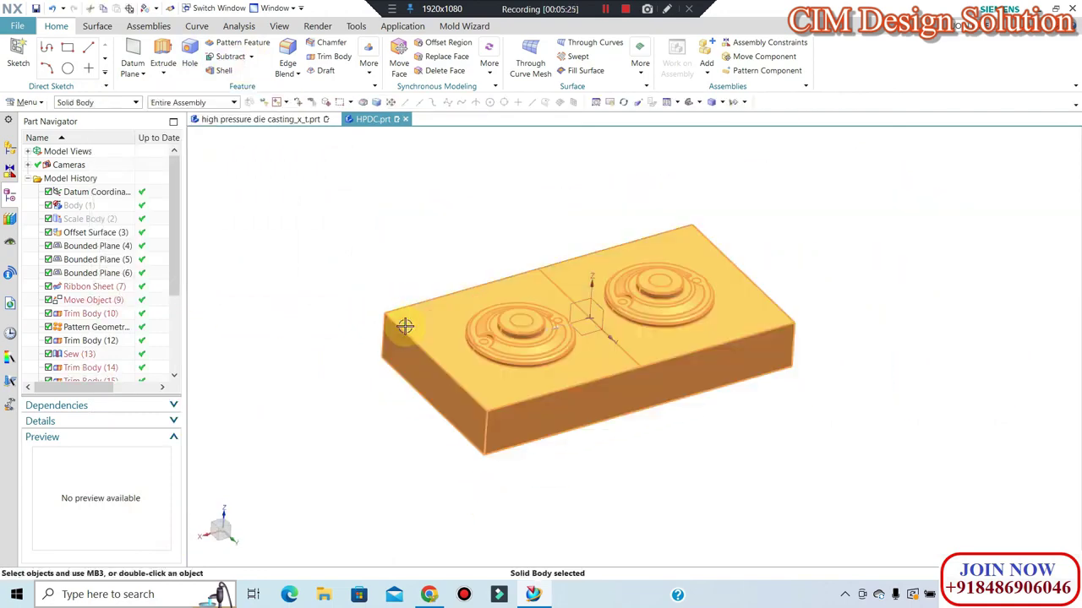
key(Escape)
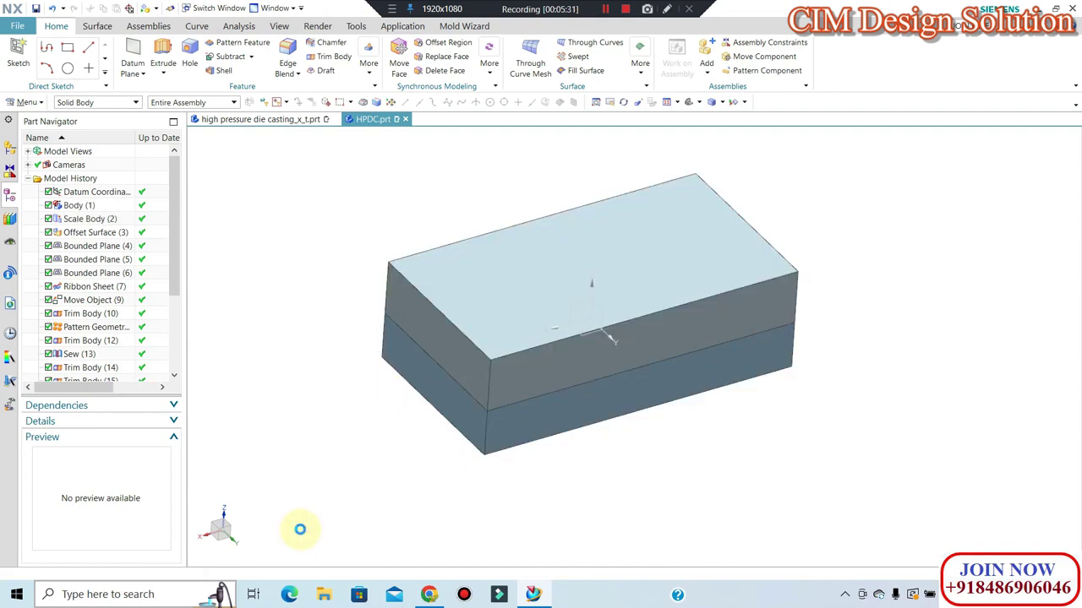
Recolour the lower block dark olive and hide the top block.
key(ctrl+j)
click(404, 365)
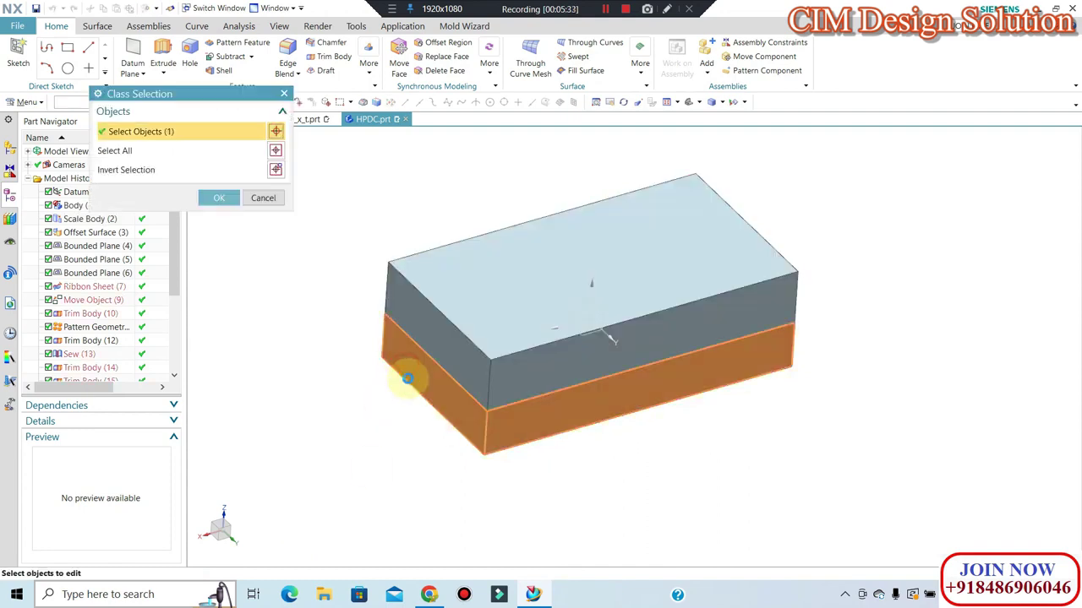
middle_click(410, 374)
click(262, 169)
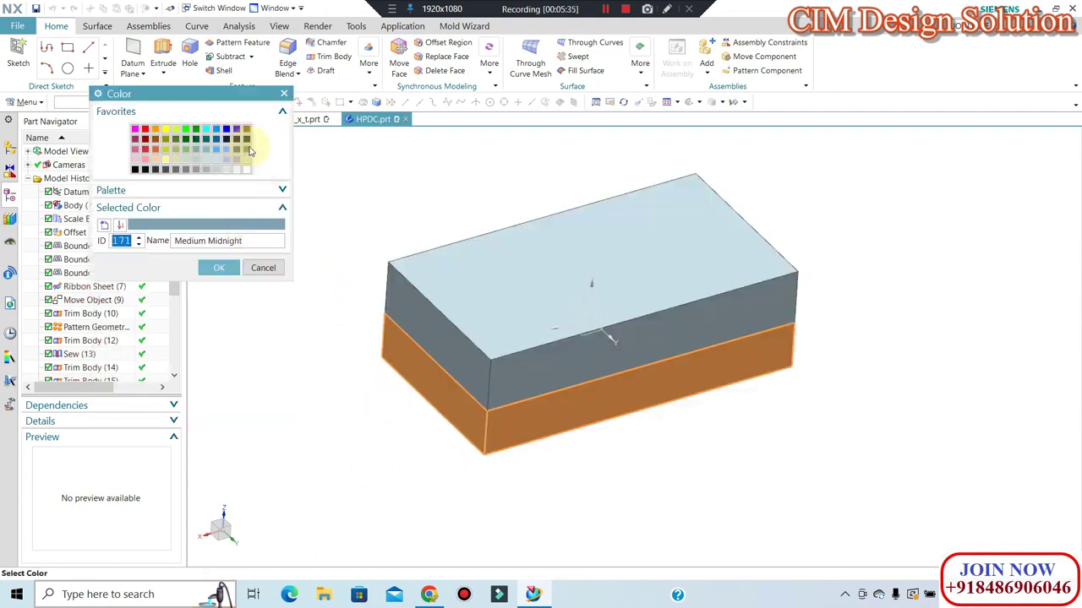
click(250, 152)
middle_click(315, 196)
click(480, 412)
key(ctrl+b)
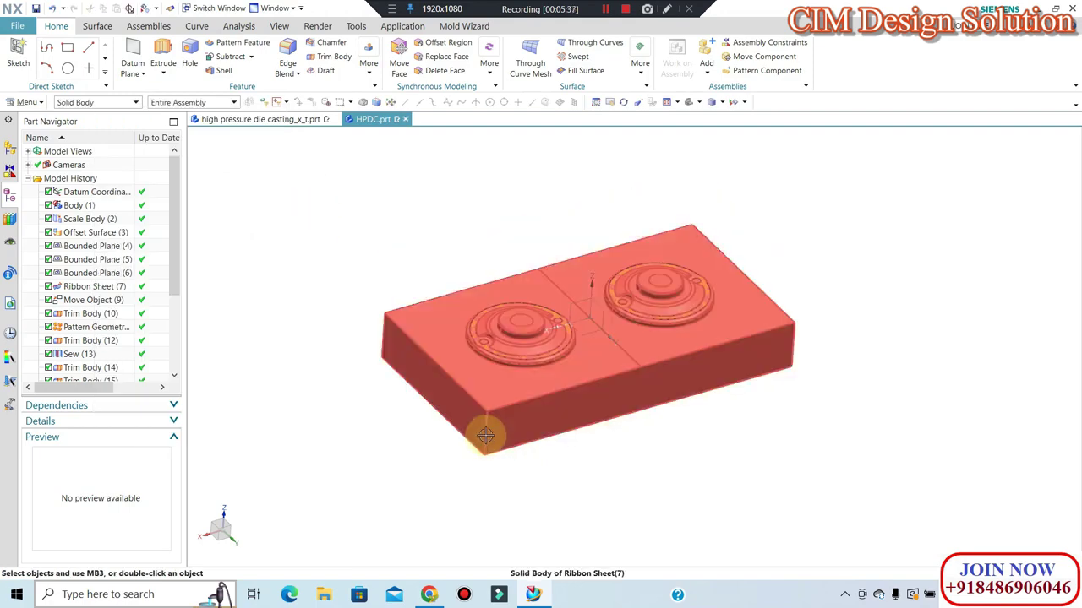
Subtract both castings from the olive block, keeping the castings as tools.
click(229, 56)
scroll(520, 355, up, 1)
click(520, 351)
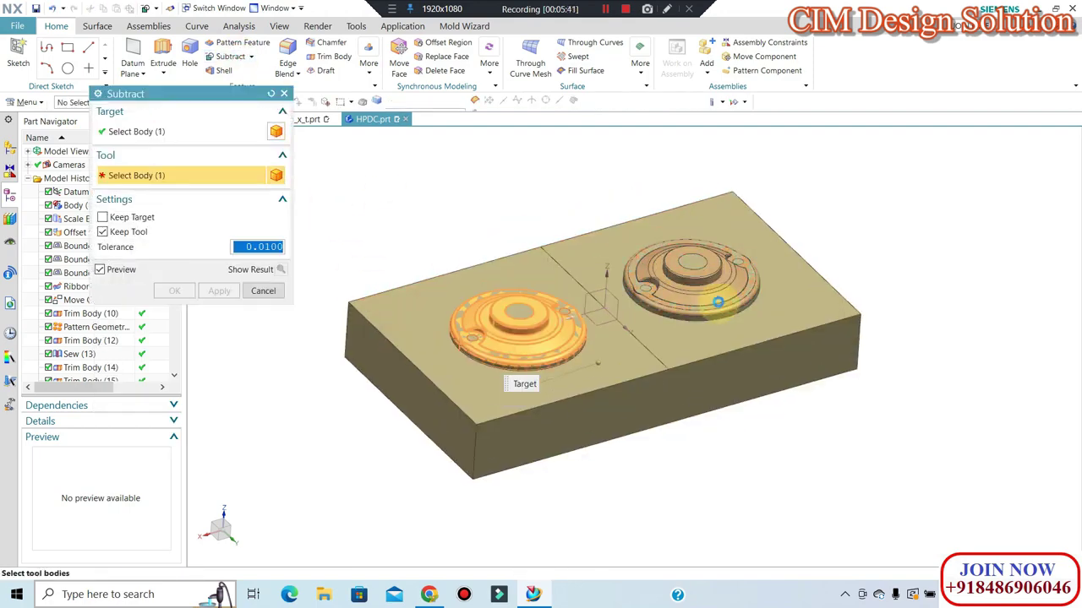
click(717, 302)
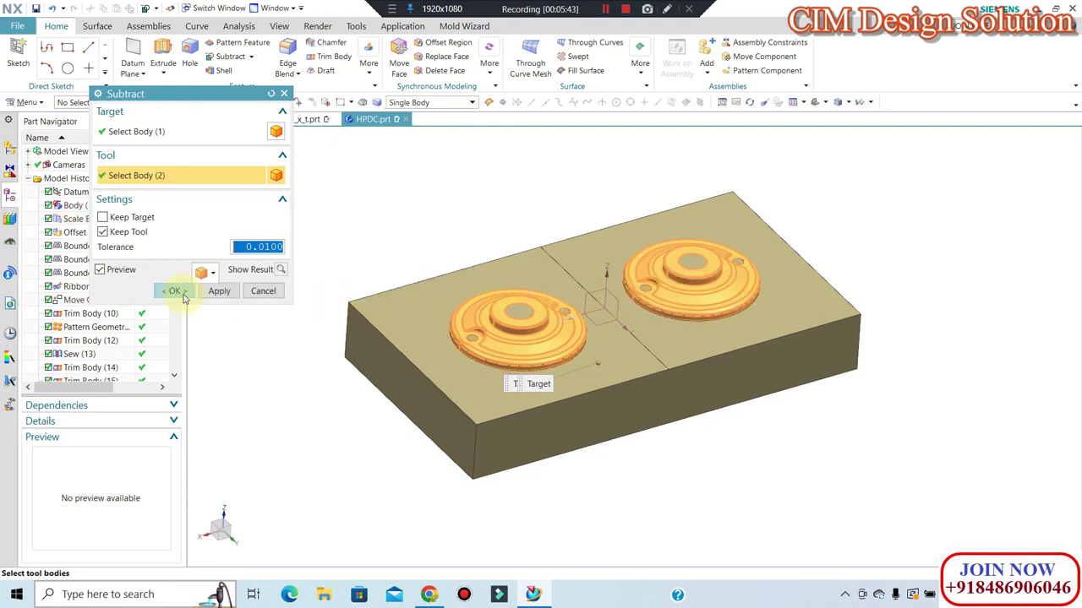
click(179, 291)
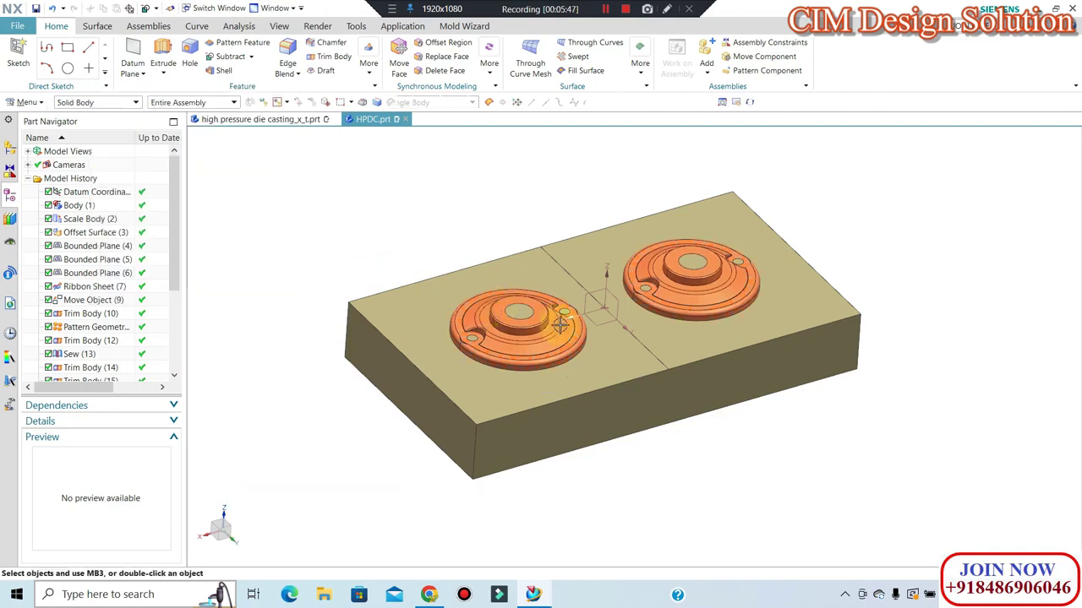
Hide the left and right castings.
scroll(550, 333, up, 2)
scroll(547, 341, up, 2)
key(ctrl+b)
click(780, 338)
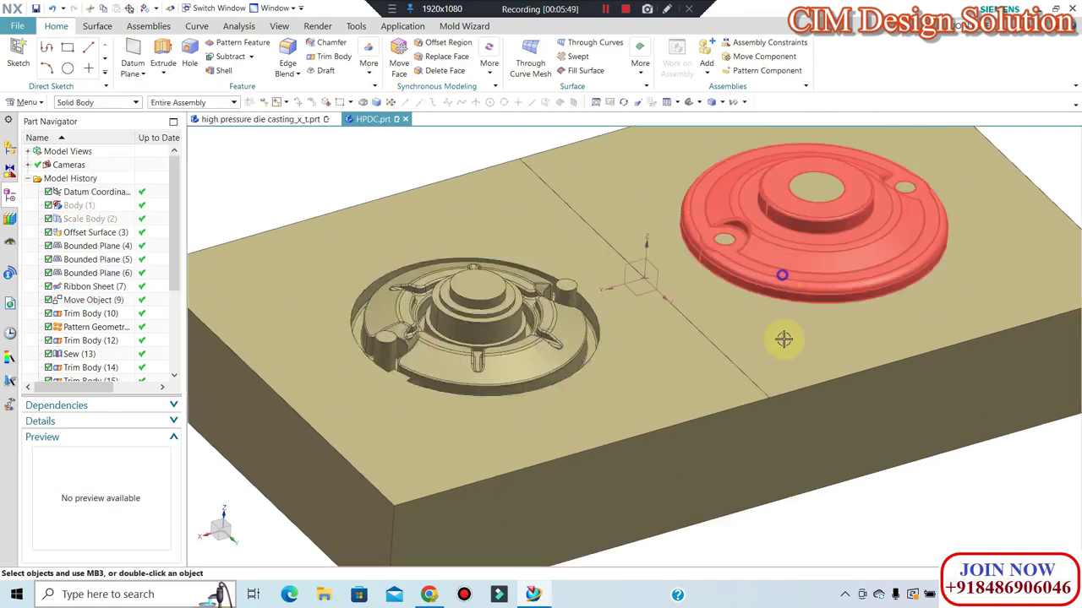
key(ctrl+b)
Orbit and zoom around the block to inspect both cavity impressions.
middle_drag(648, 307, 495, 405)
scroll(521, 325, up, 5)
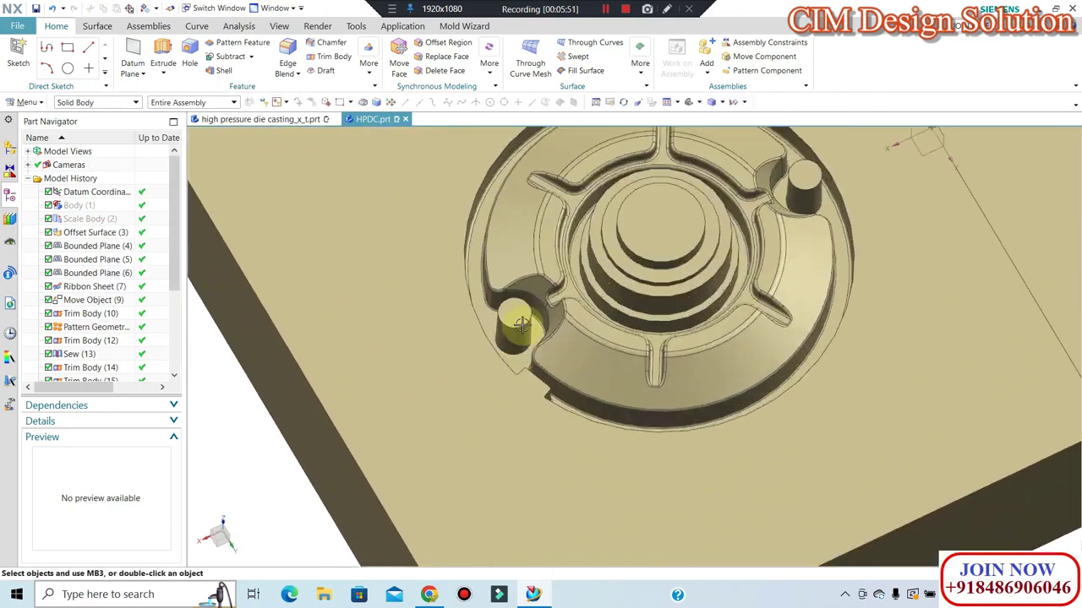
scroll(498, 325, down, 3)
scroll(503, 306, up, 4)
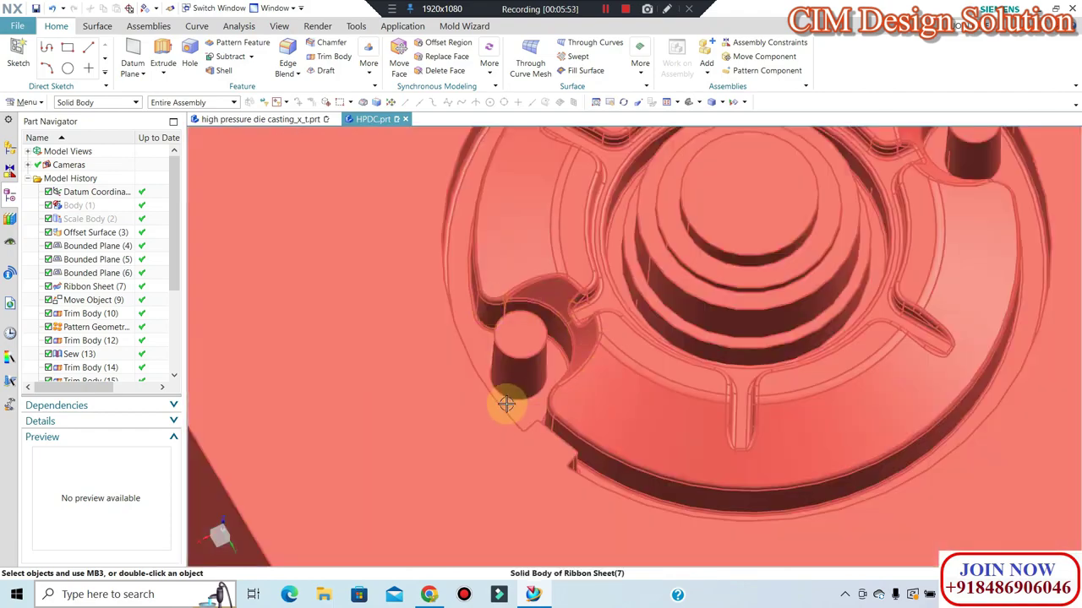
scroll(505, 355, up, 3)
scroll(512, 345, up, 2)
scroll(560, 338, down, 3)
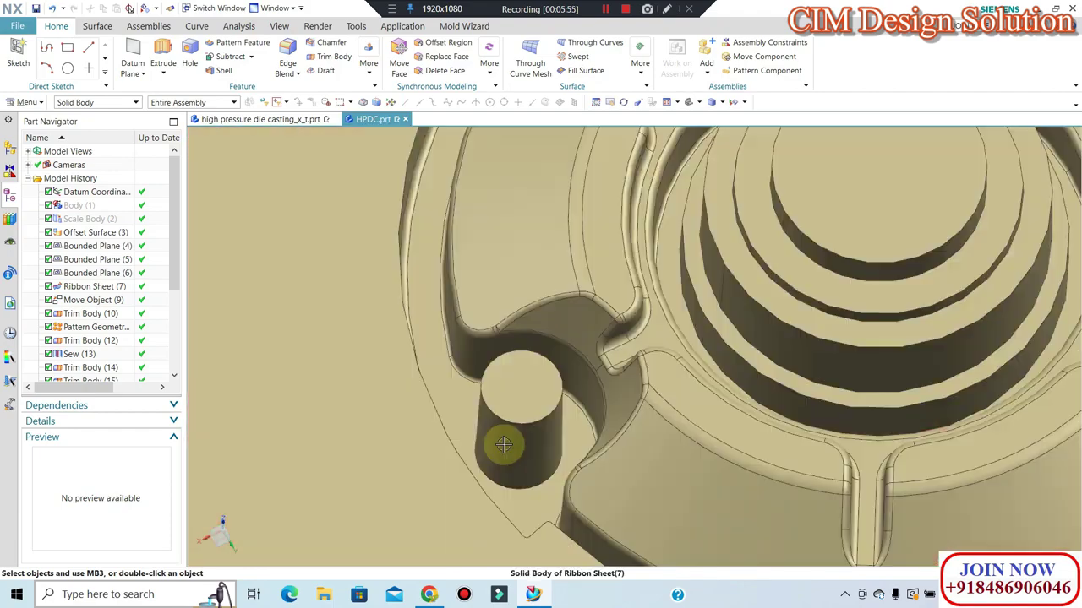
scroll(499, 442, down, 1)
scroll(466, 410, down, 2)
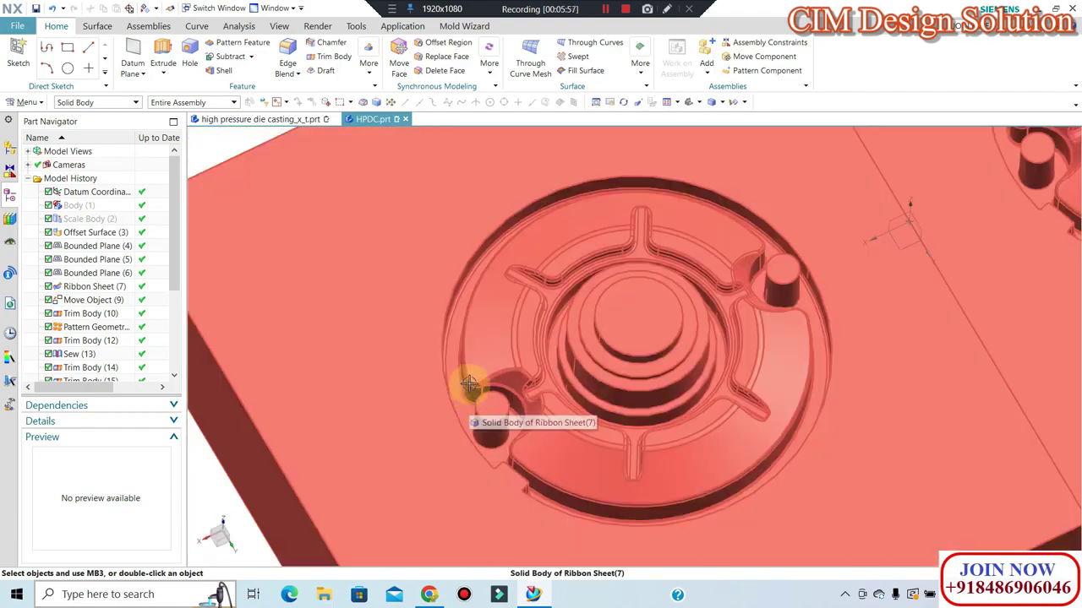
scroll(473, 389, down, 5)
middle_drag(514, 418, 588, 336)
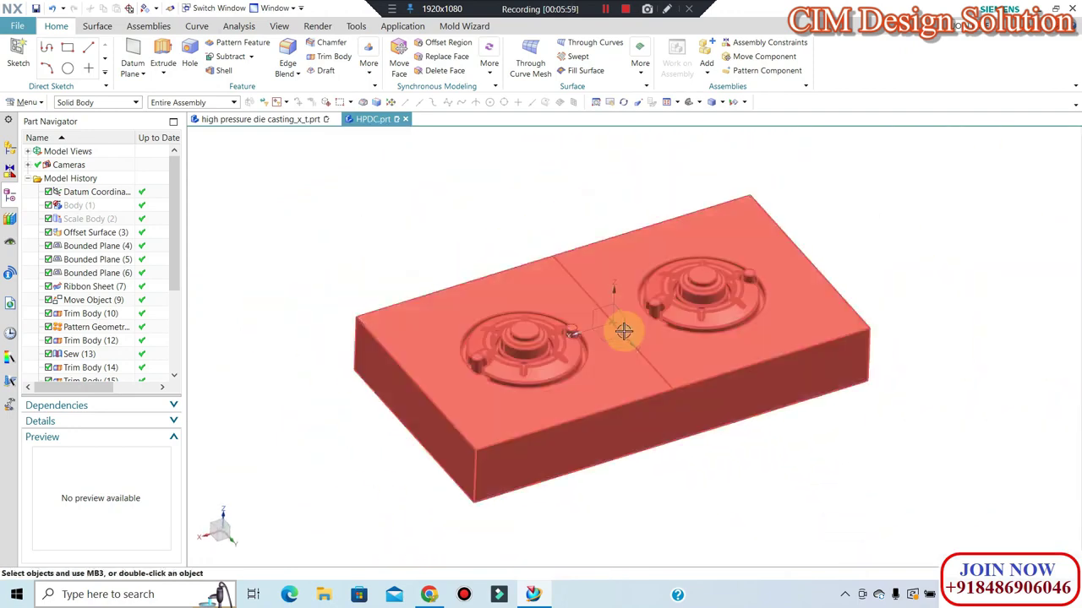
scroll(623, 330, up, 1)
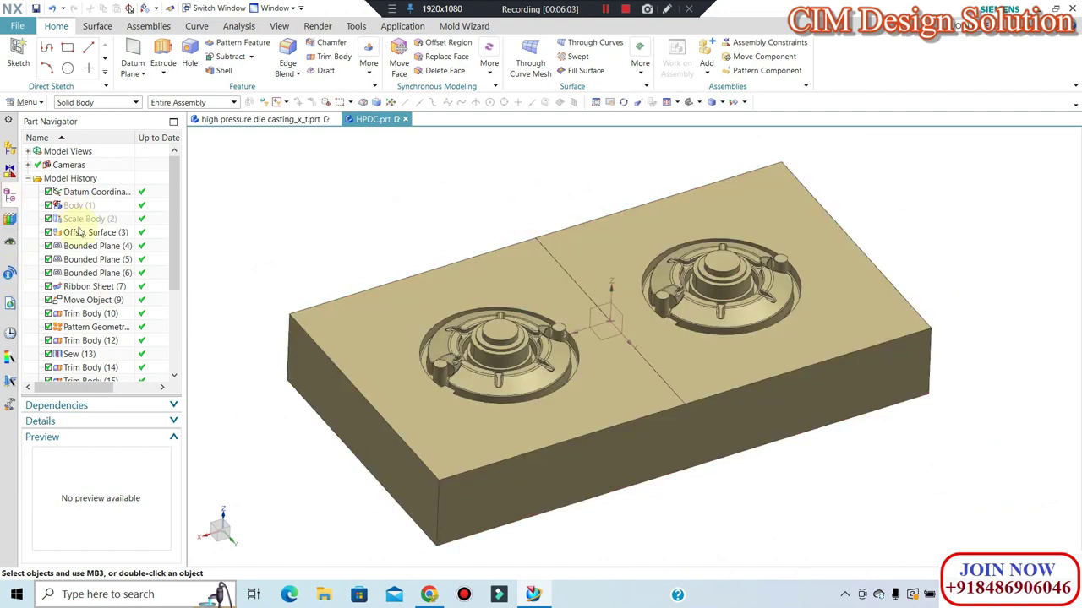
scroll(93, 245, down, 2)
scroll(110, 261, down, 2)
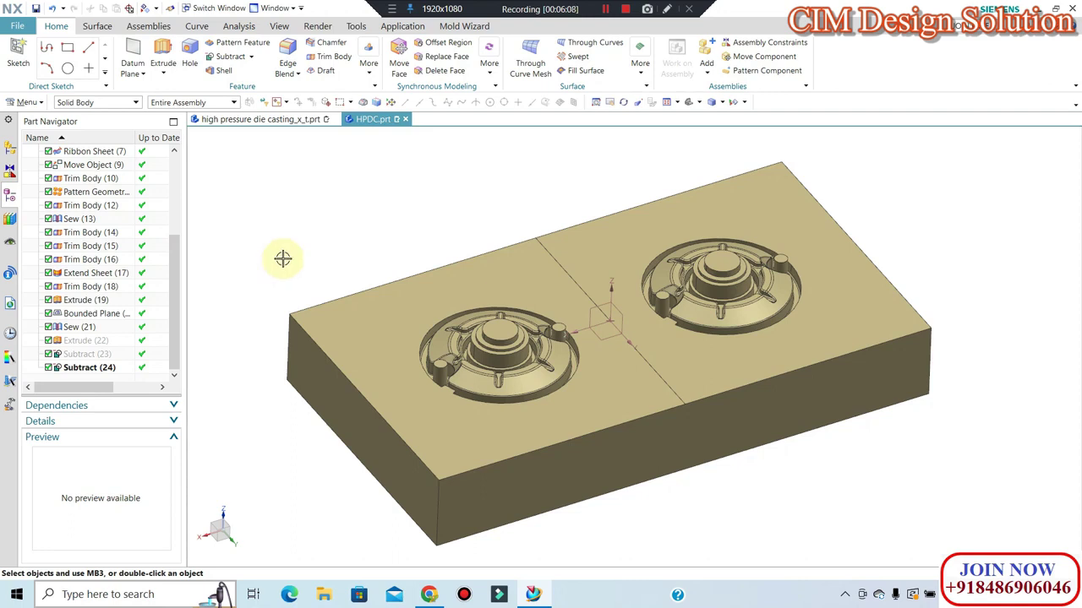
middle_drag(448, 242, 449, 240)
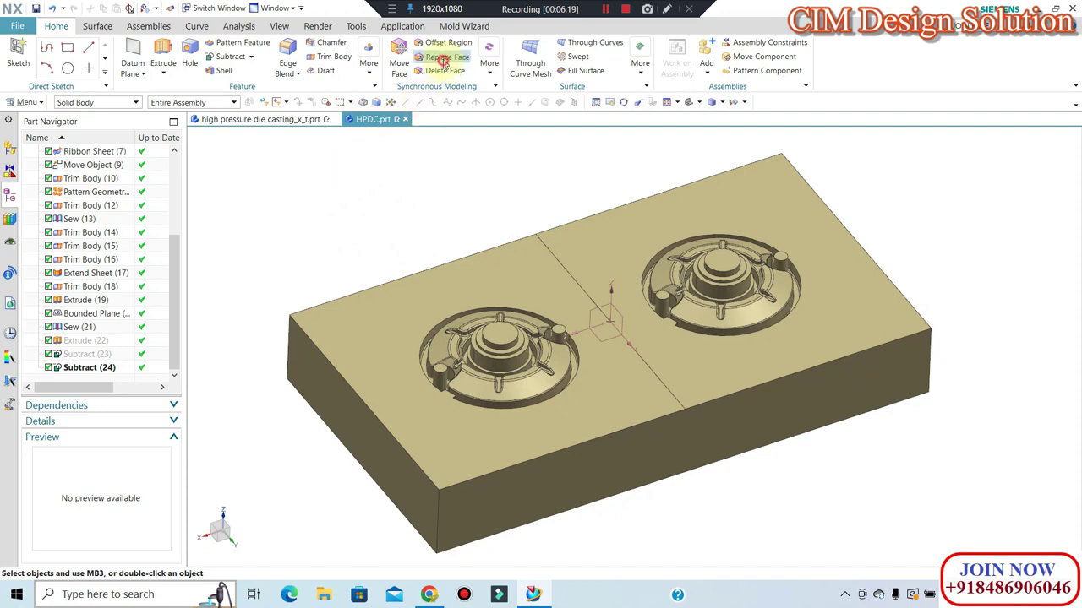
Try a face replacement on the block, then cancel it.
click(441, 59)
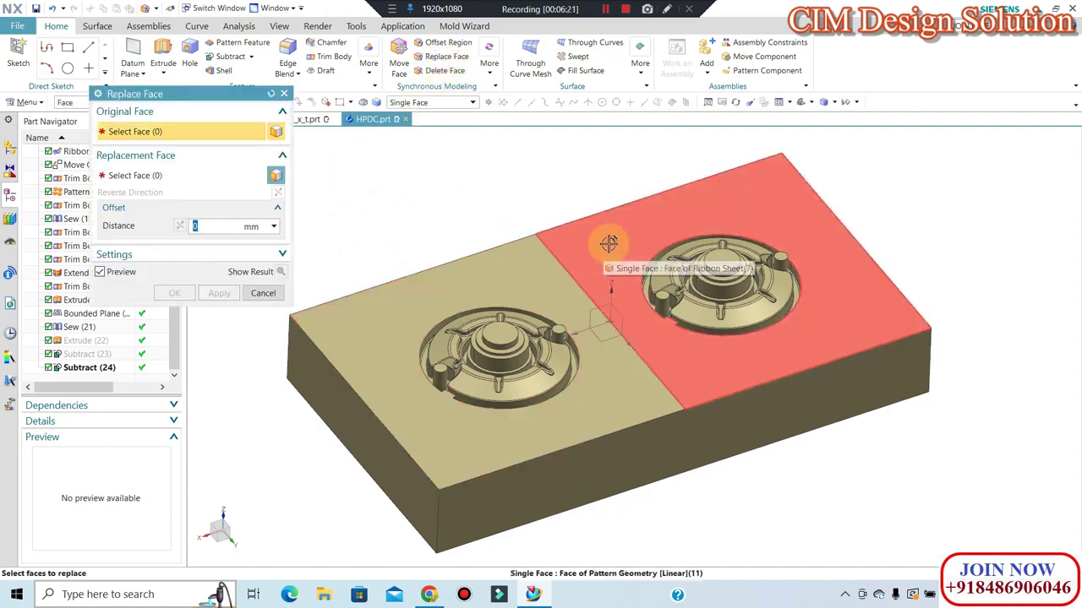
scroll(609, 243, up, 5)
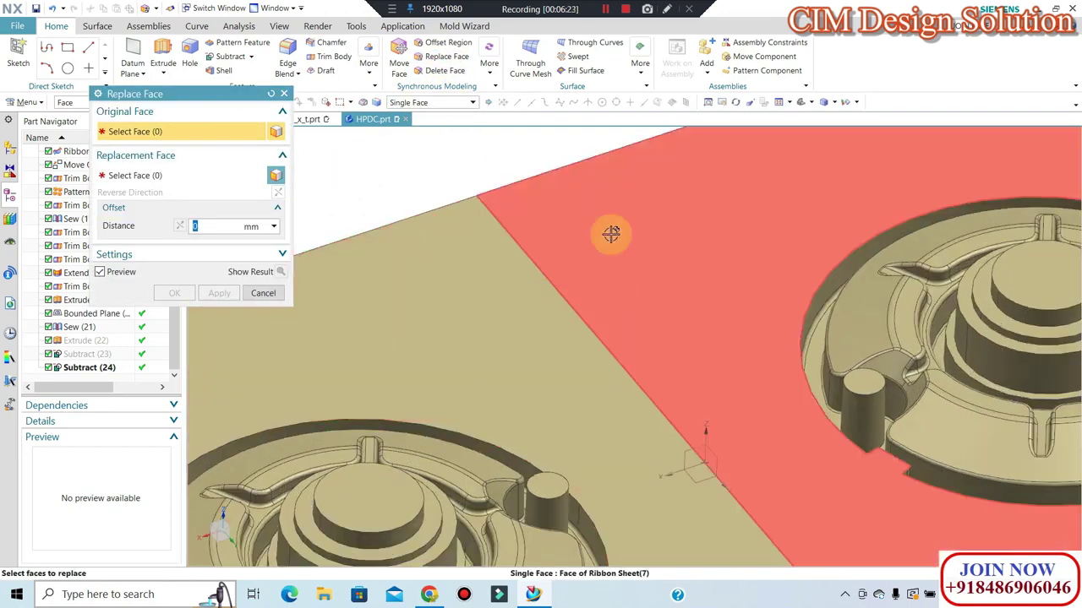
scroll(611, 234, down, 5)
mouse_move(613, 234)
middle_down()
mouse_move(442, 239)
mouse_move(578, 238)
middle_up()
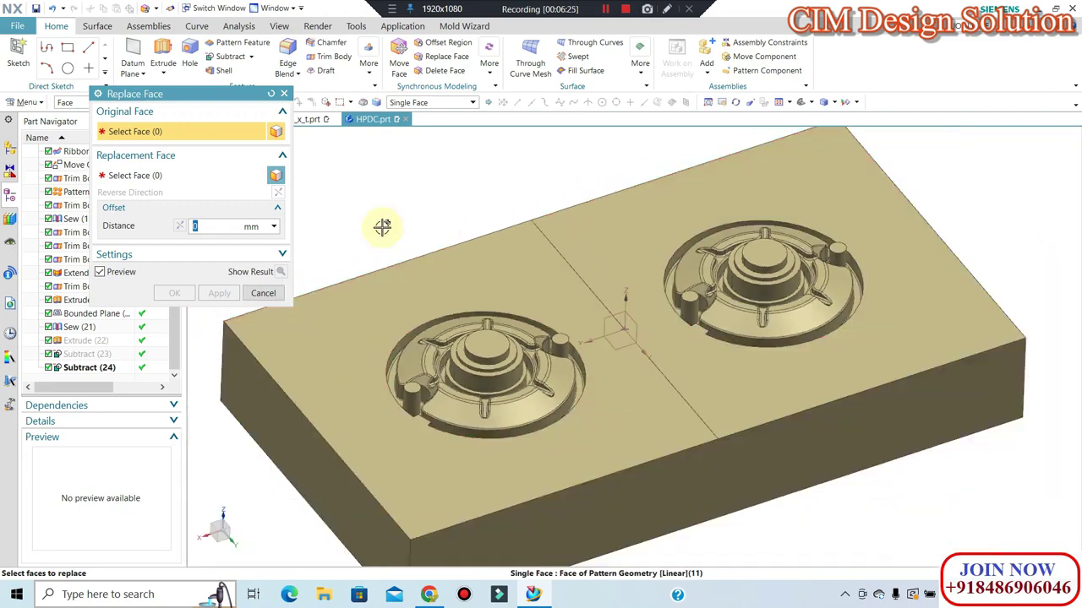
click(259, 293)
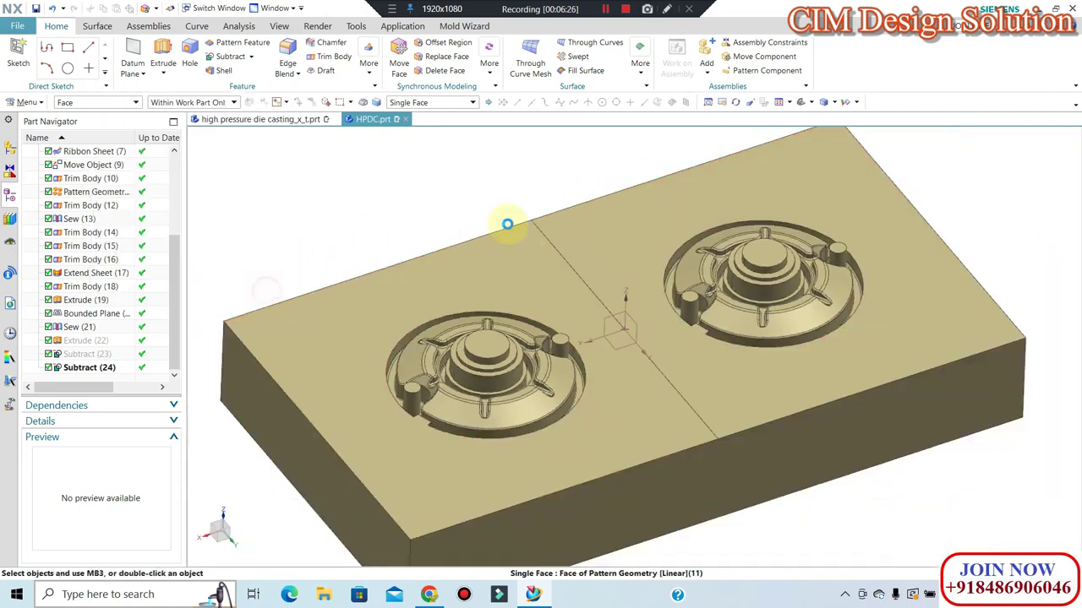
Use Join Face, found via Command Finder, to merge the block's split faces.
click(1020, 49)
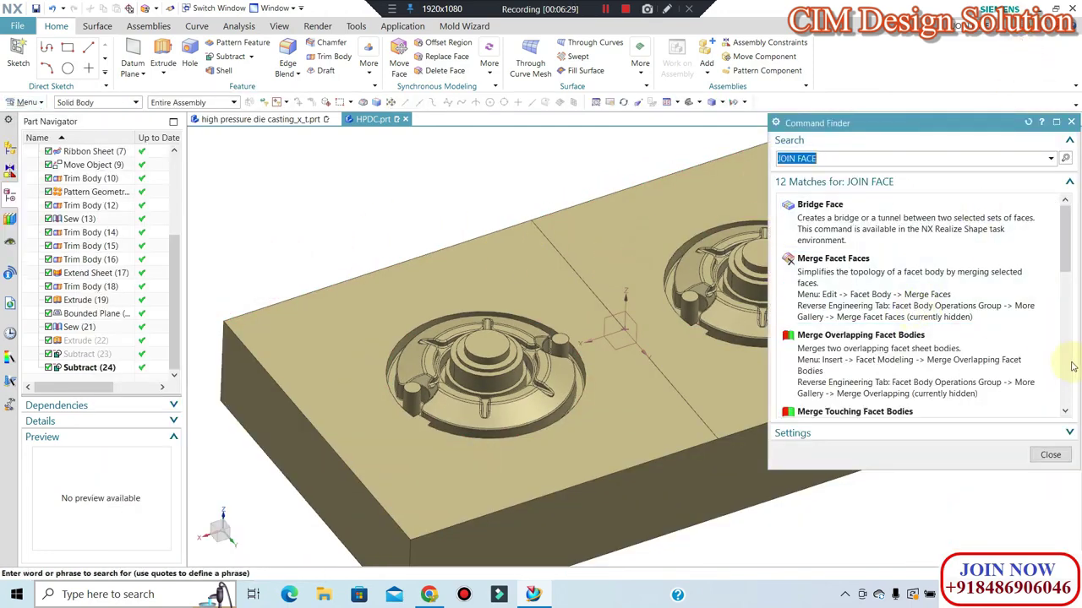
click(1067, 359)
scroll(1059, 364, down, 2)
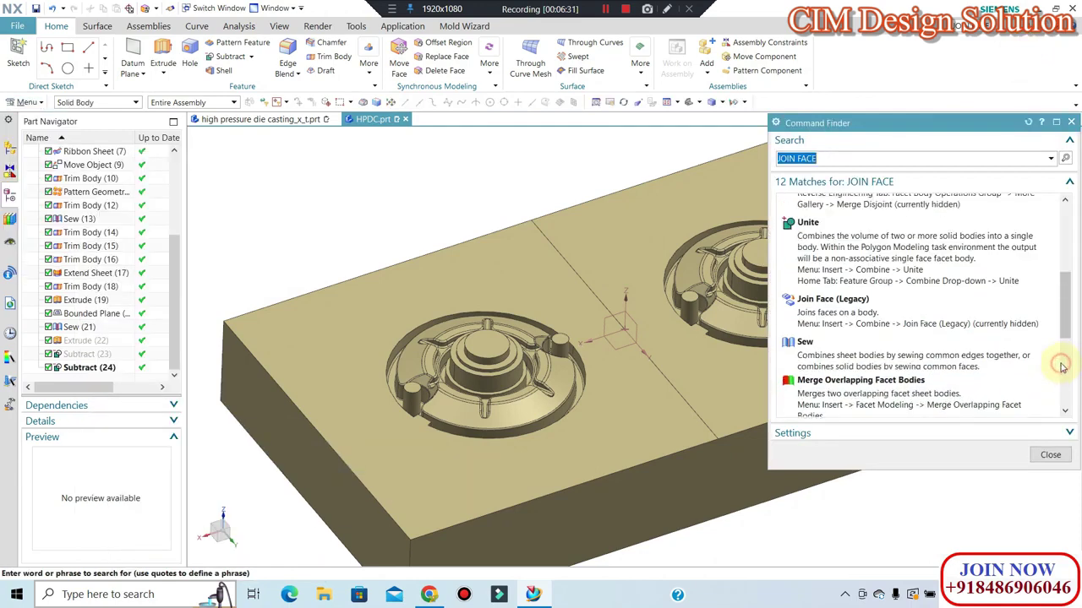
click(833, 346)
click(194, 119)
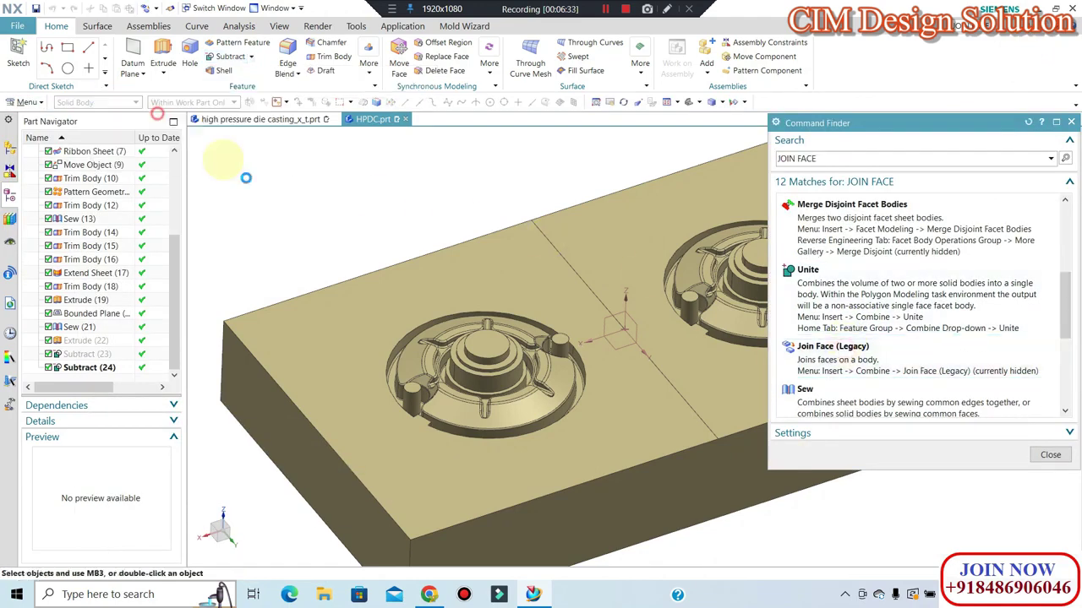
click(458, 291)
scroll(420, 261, down, 2)
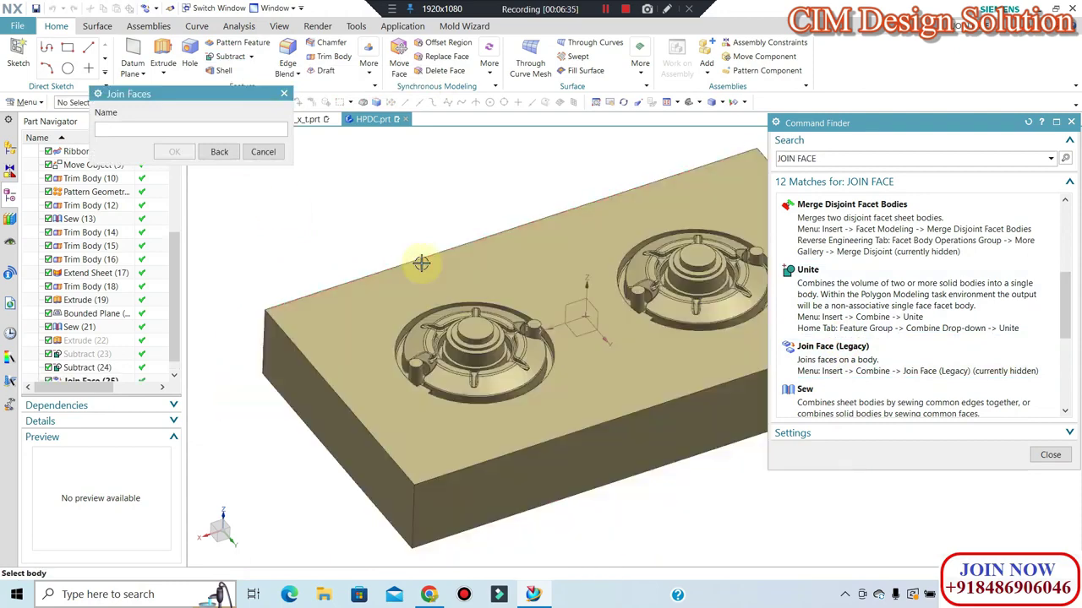
scroll(419, 217, down, 2)
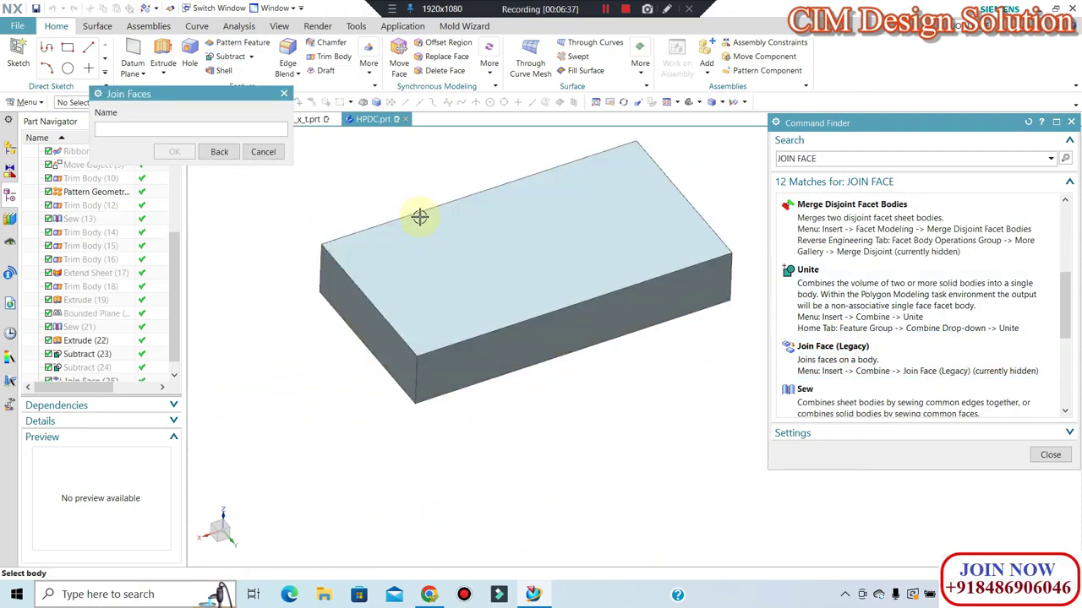
middle_drag(459, 293, 475, 201)
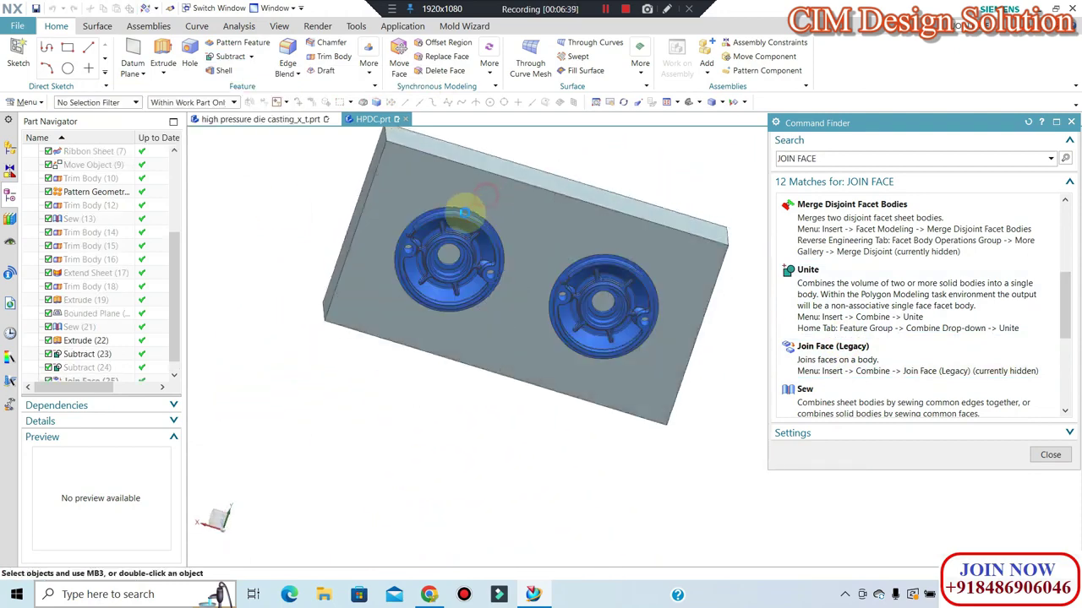
click(276, 154)
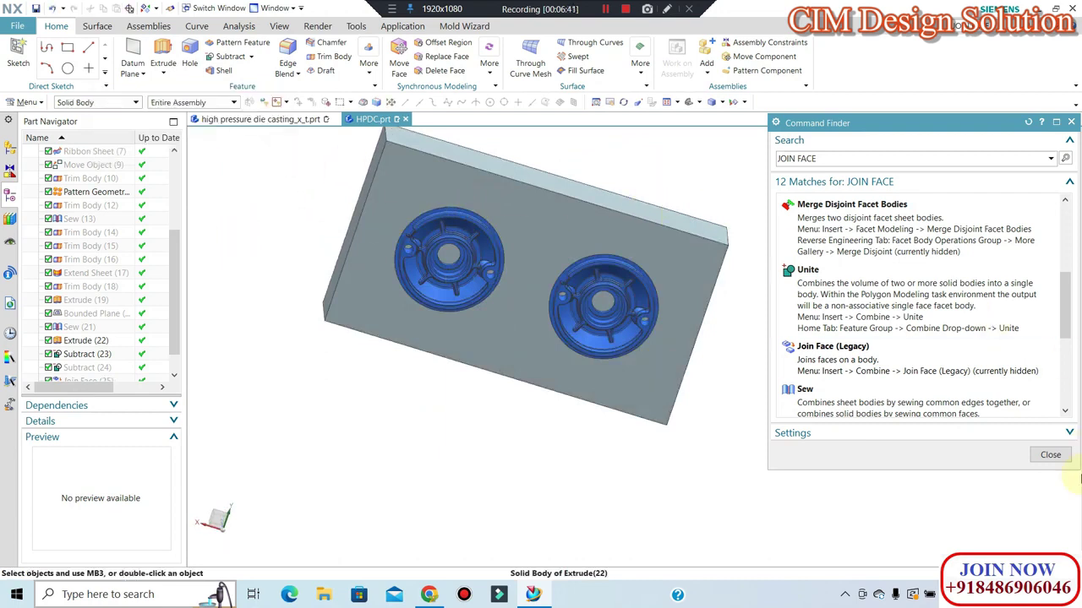
Fit the block in a trimetric view and save the HPDC part.
click(1048, 455)
mouse_move(819, 380)
middle_down()
mouse_move(763, 383)
mouse_move(775, 402)
middle_up()
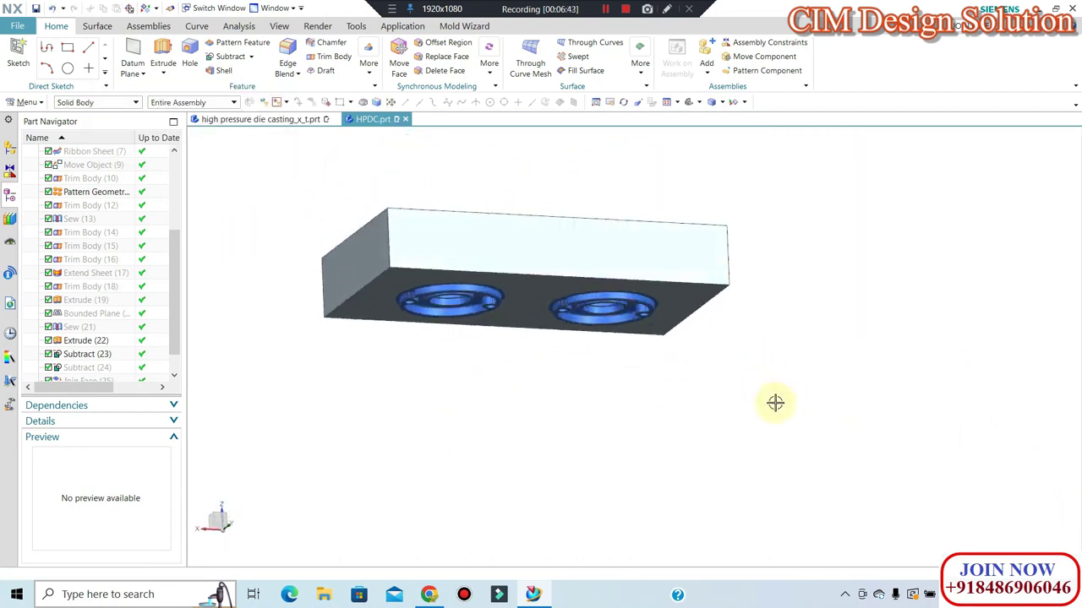
key(Home)
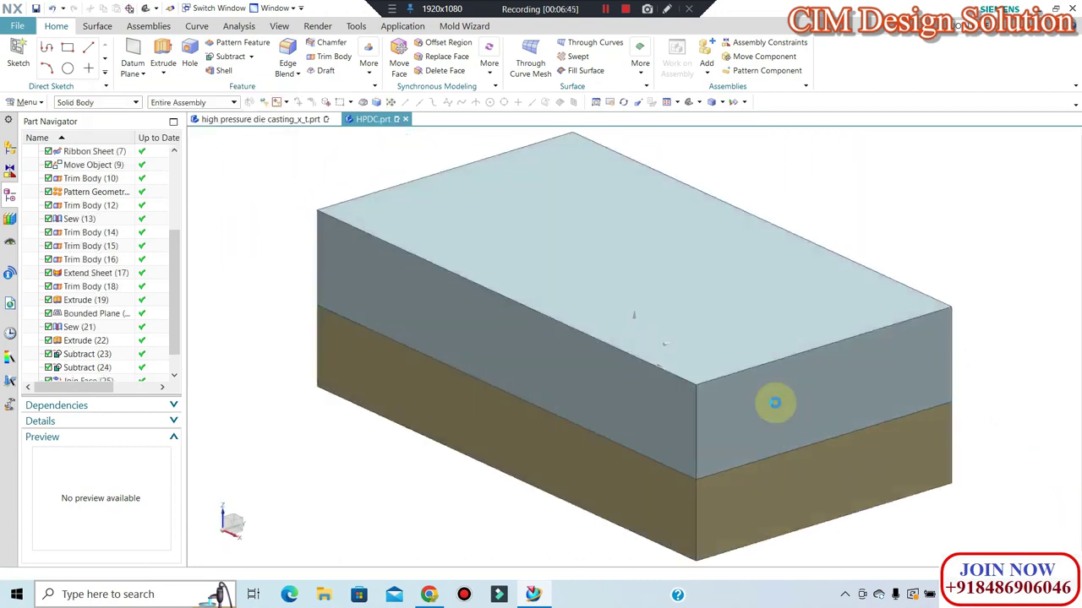
key(ctrl+s)
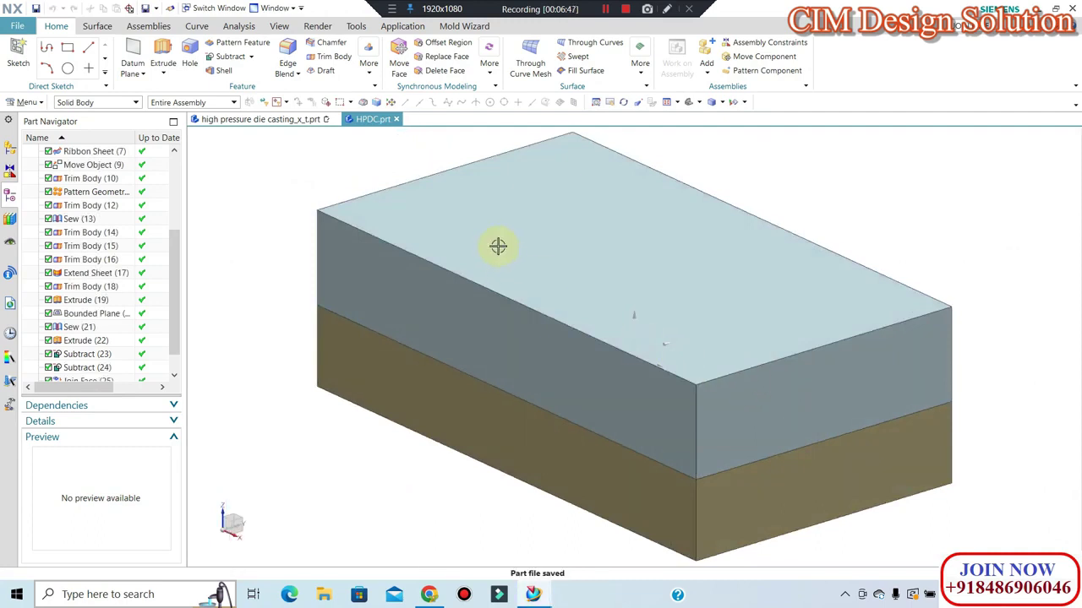
Set the upper mould block's translucency to 40 in Edit Object Display.
click(502, 246)
key(ctrl+j)
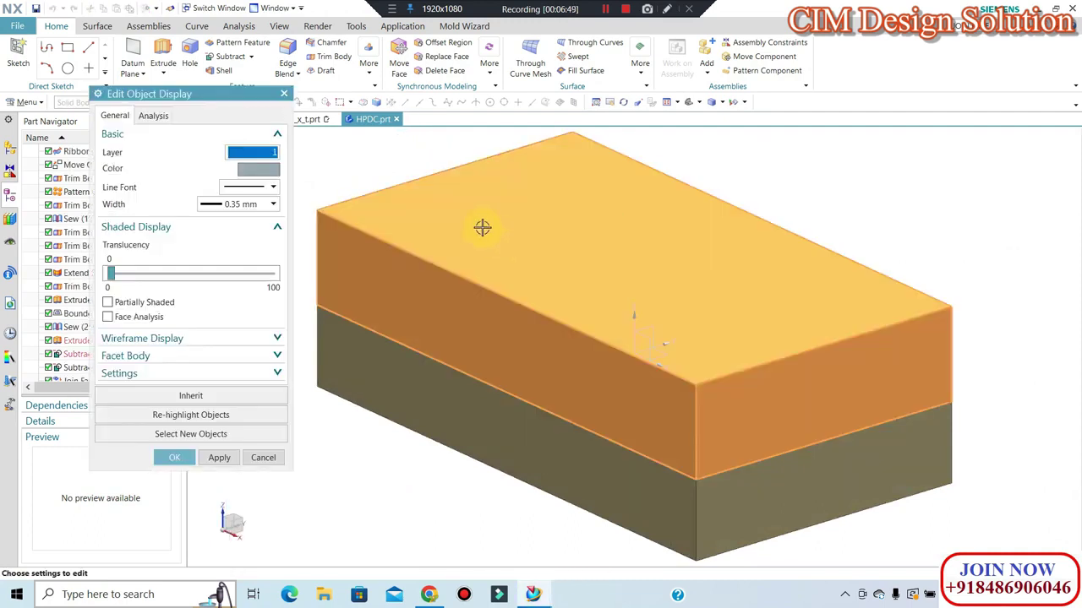
click(185, 279)
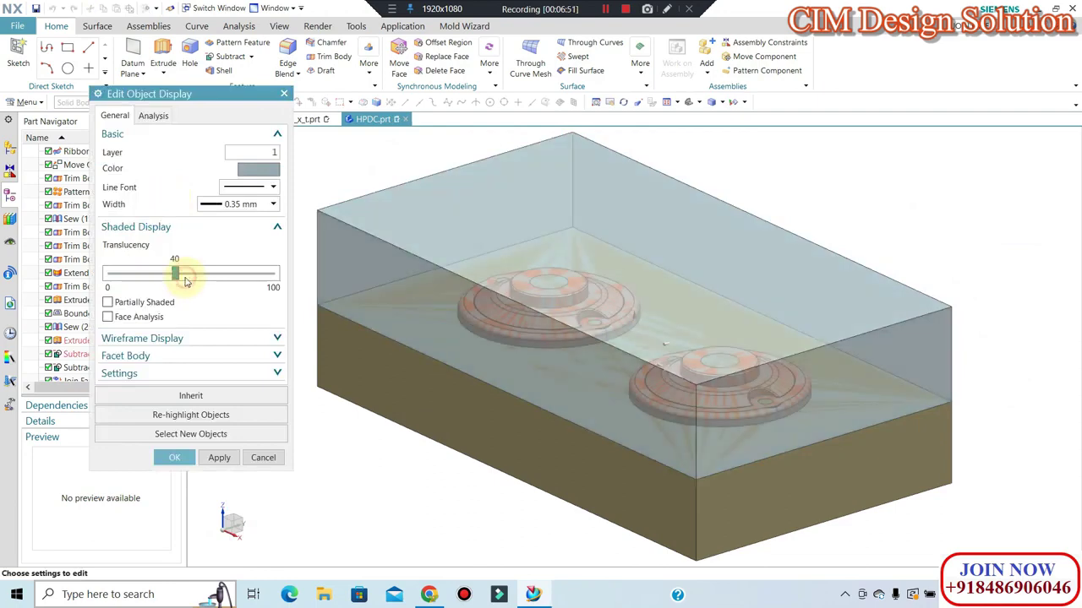
middle_click(228, 268)
Review the block from front, top and oblique views.
mouse_move(429, 285)
middle_down()
mouse_move(422, 270)
mouse_move(398, 306)
mouse_move(306, 299)
mouse_move(324, 253)
mouse_move(333, 309)
mouse_move(225, 341)
middle_up()
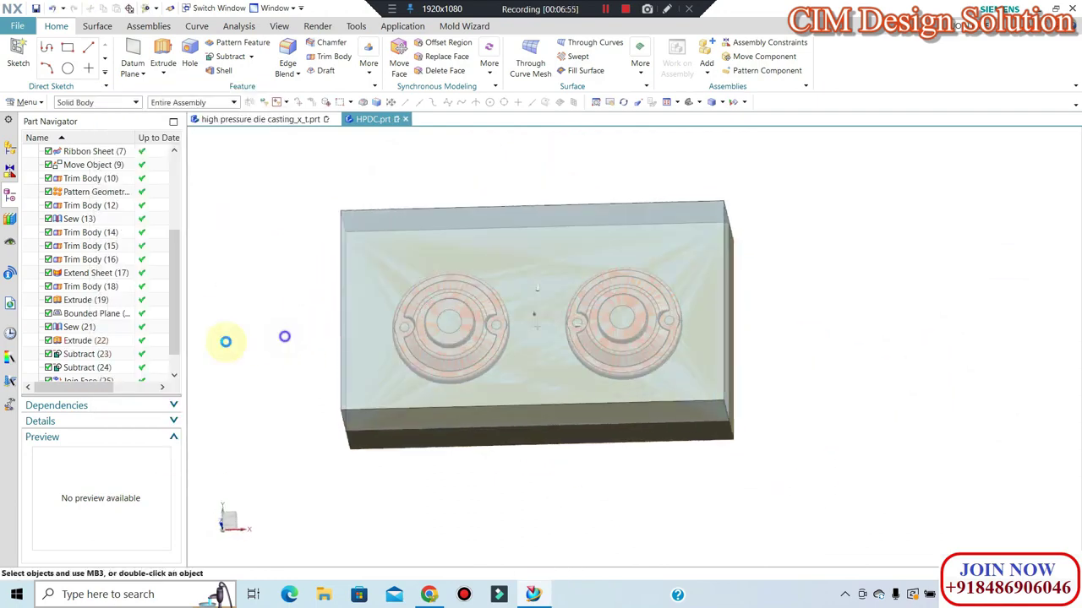
key(ctrl+alt+t)
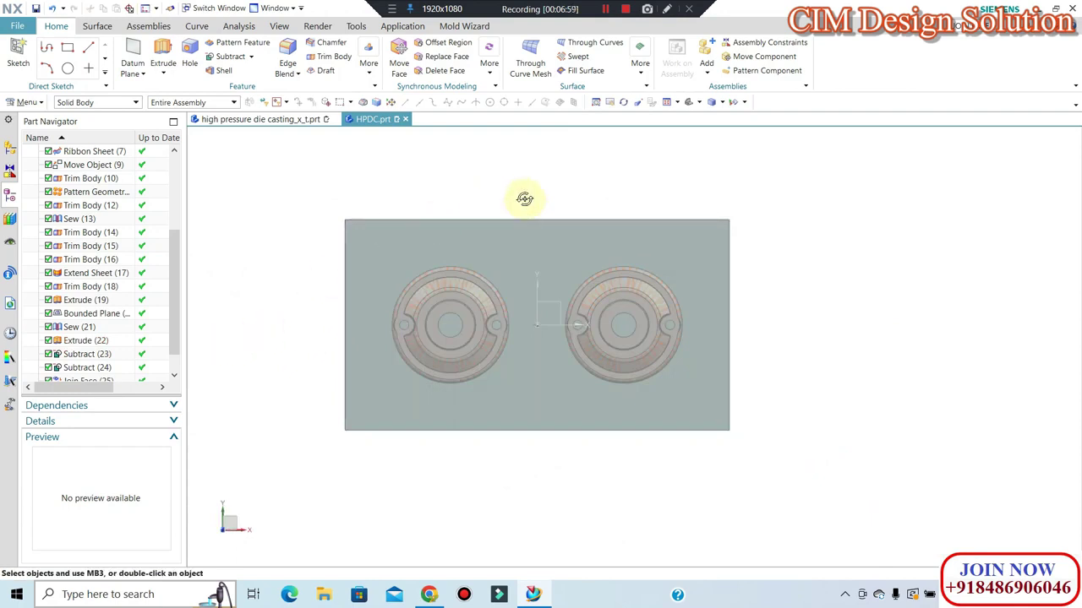
mouse_move(524, 199)
middle_down()
mouse_move(543, 138)
mouse_move(575, 331)
mouse_move(601, 344)
mouse_move(591, 338)
middle_up()
click(28, 102)
mouse_move(32, 158)
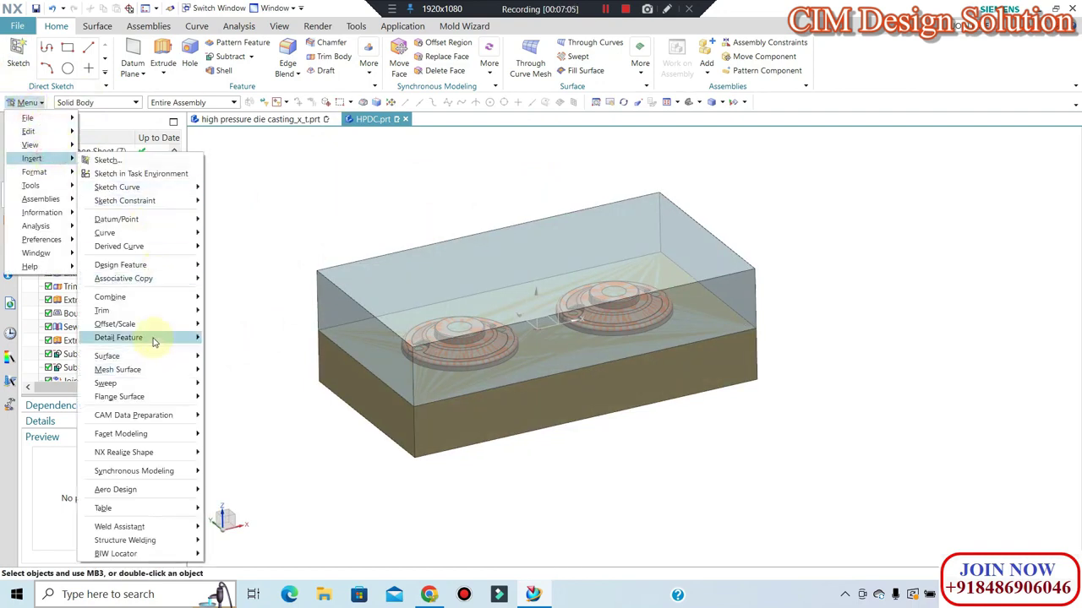
mouse_move(115, 323)
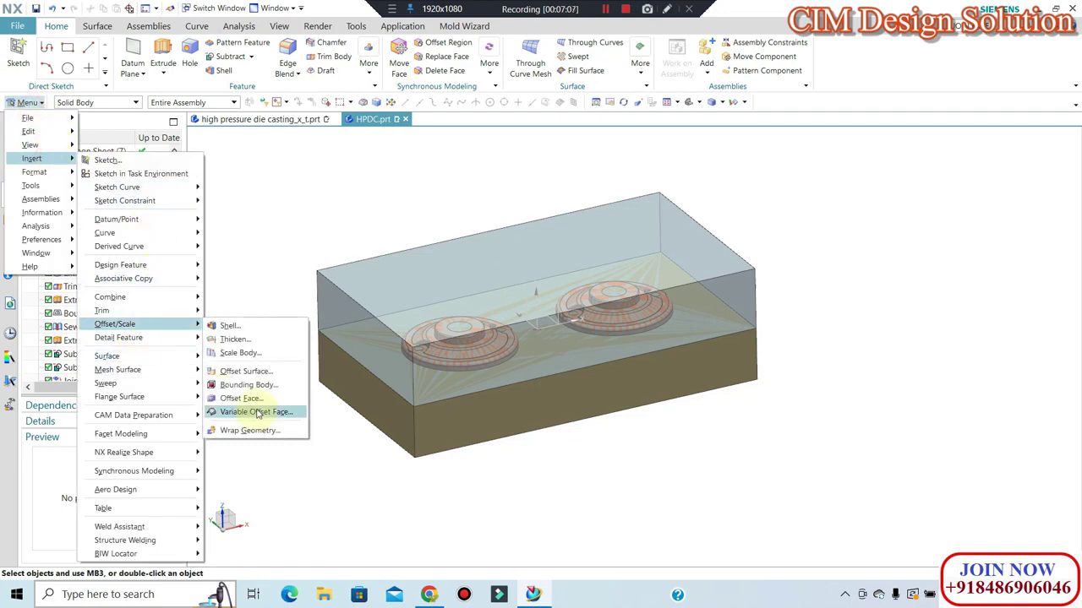
Read the upper block's sizes with a Bounding Body, then cancel it.
click(245, 384)
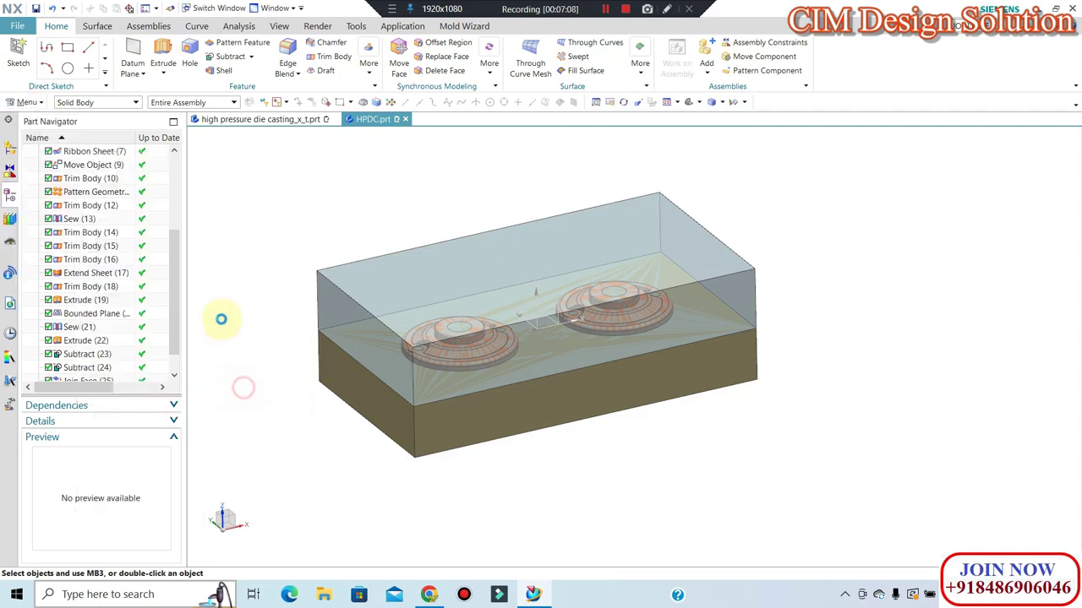
click(443, 289)
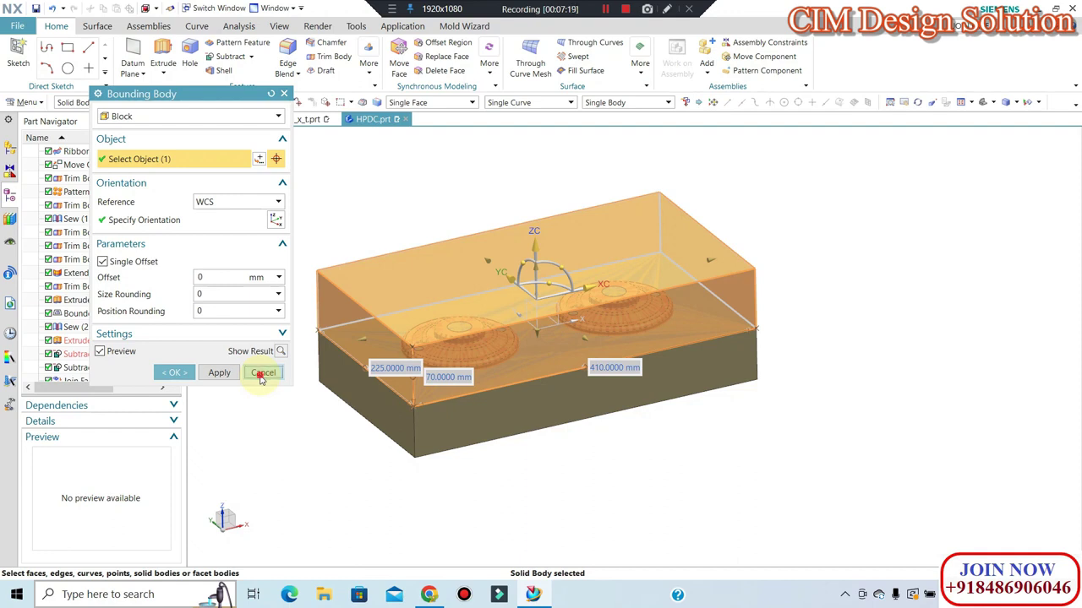
click(261, 374)
Offset Region the block's four side faces outward by 10 mm.
click(444, 42)
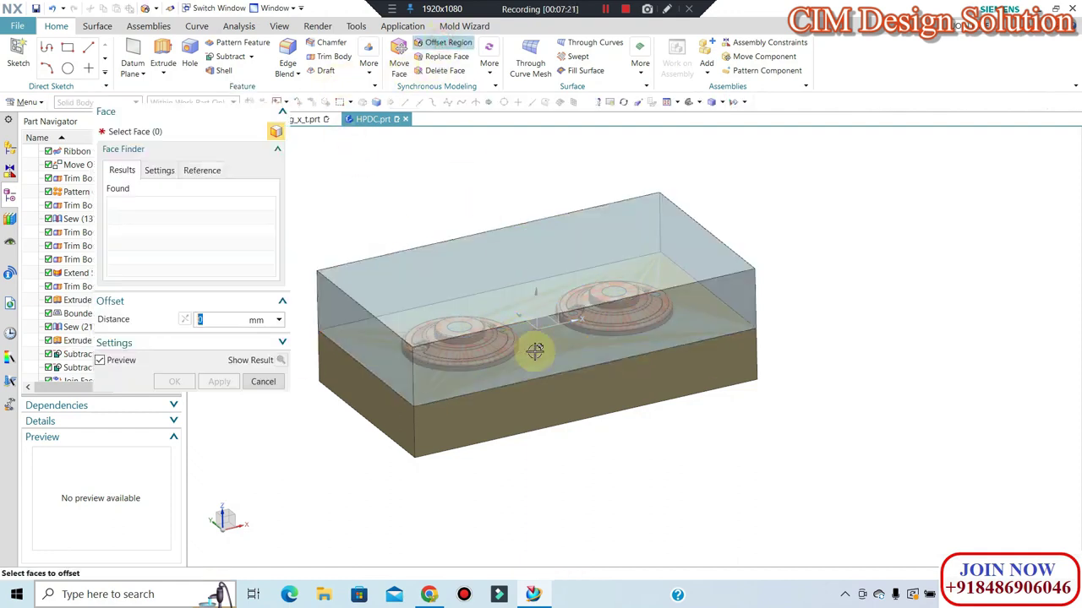
click(538, 346)
middle_drag(429, 195, 479, 248)
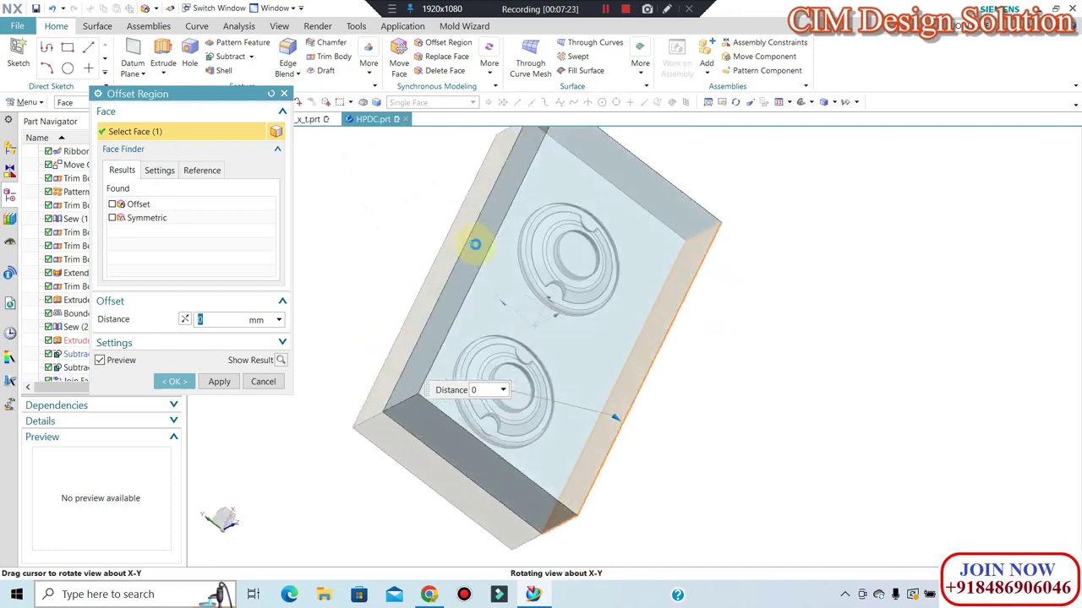
click(478, 247)
text(10)
key(Return)
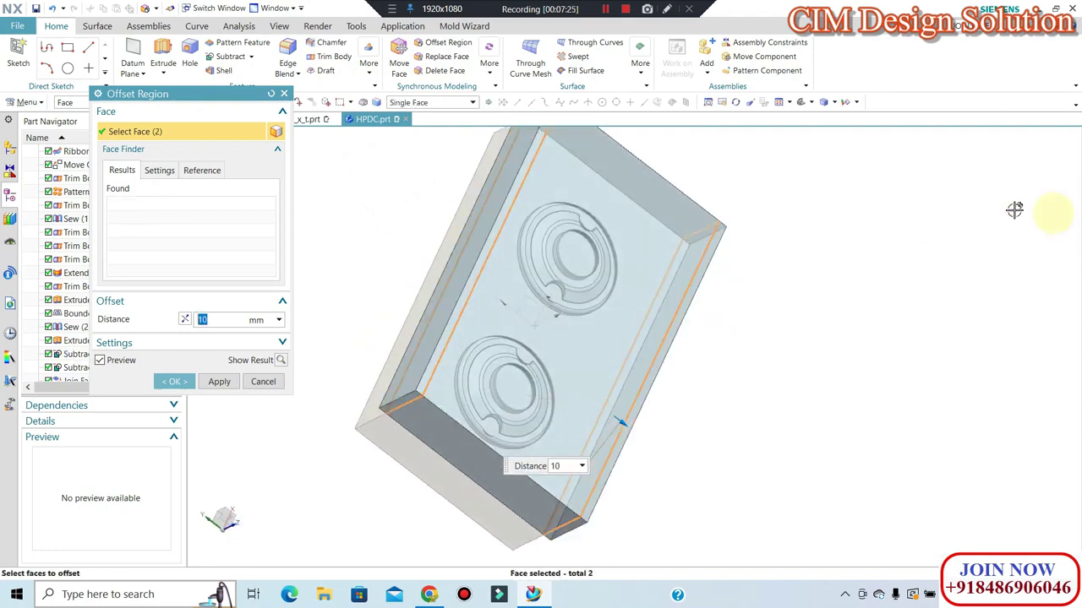
click(413, 324)
middle_drag(640, 398, 672, 369)
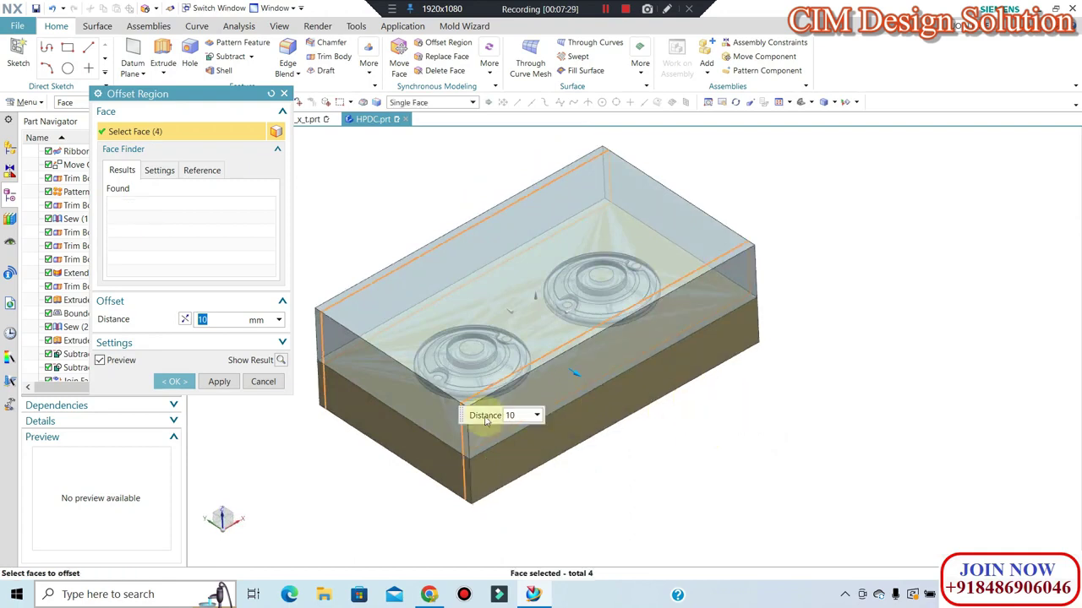
click(175, 382)
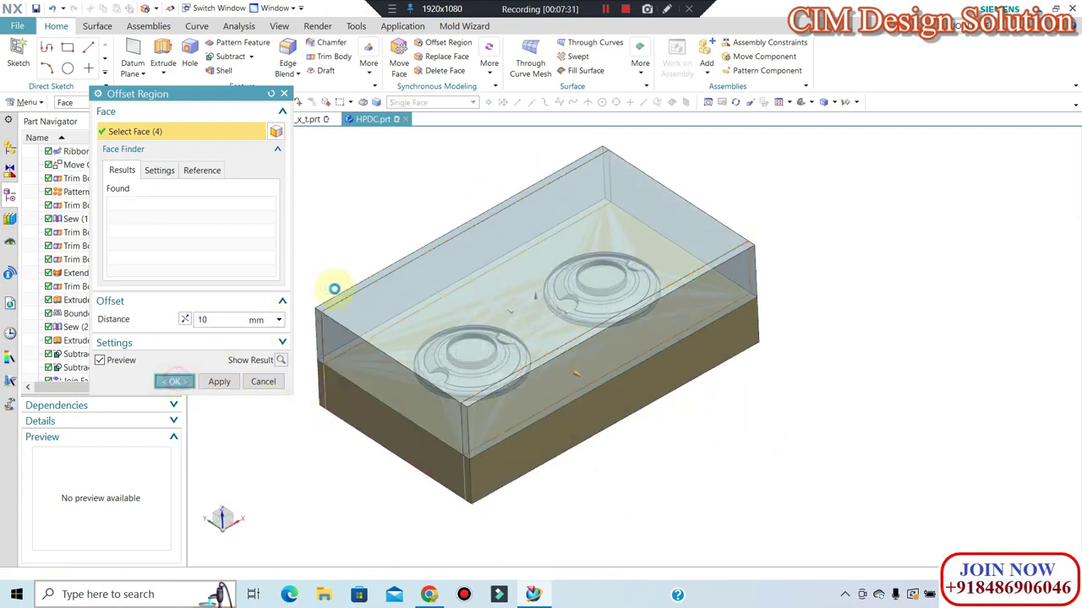
click(151, 8)
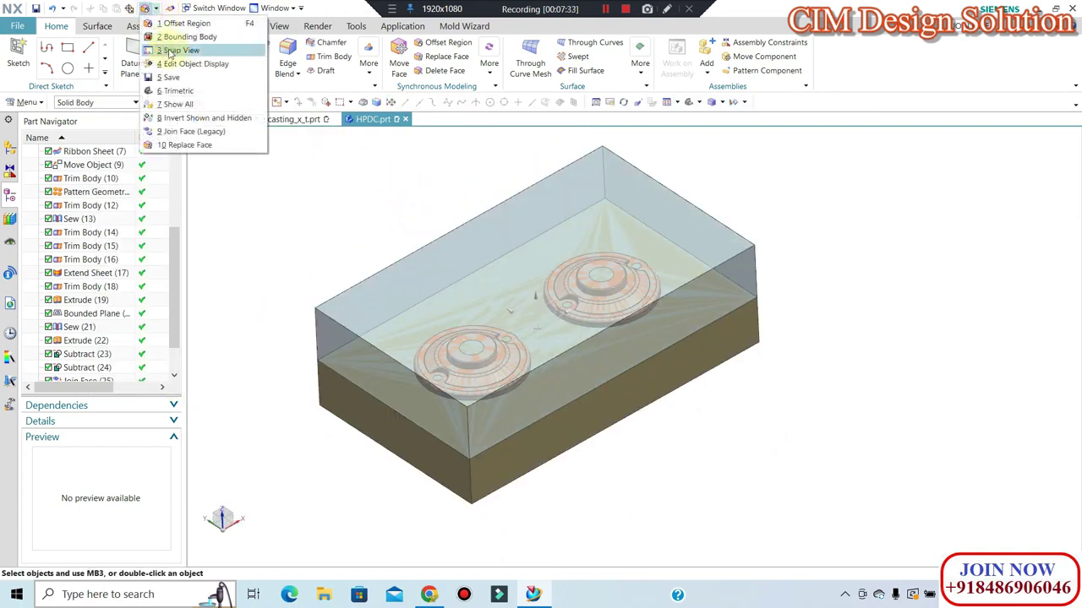
Check with Bounding Body that the block measures 245 × 70 × 410 mm, then cancel.
click(177, 34)
click(492, 297)
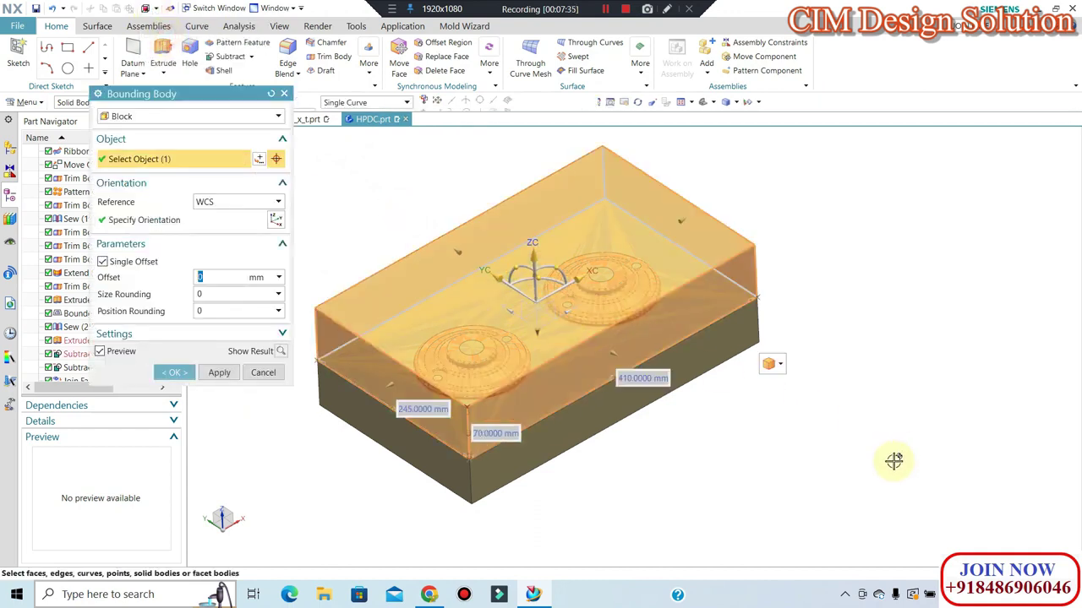
middle_drag(847, 459, 763, 447)
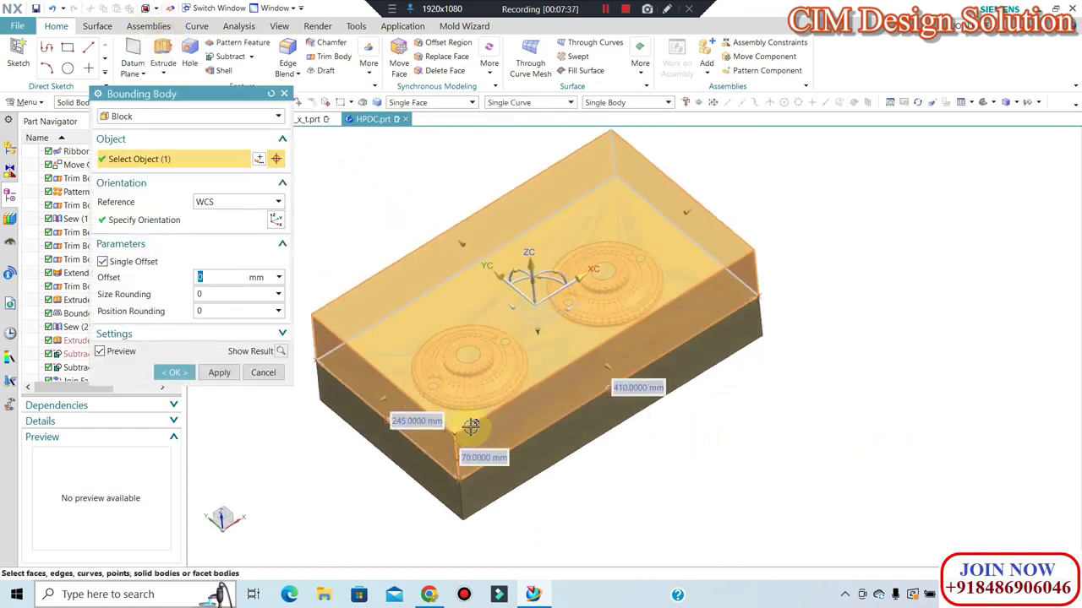
mouse_move(651, 418)
shift+middle_down()
mouse_move(770, 429)
mouse_move(789, 417)
shift+middle_up()
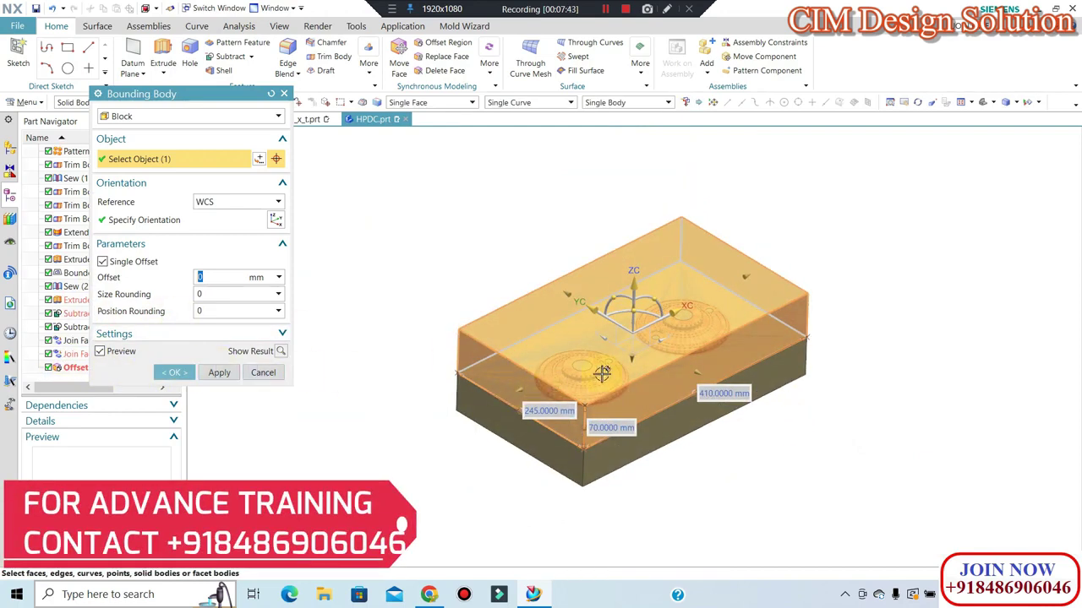
scroll(689, 366, up, 1)
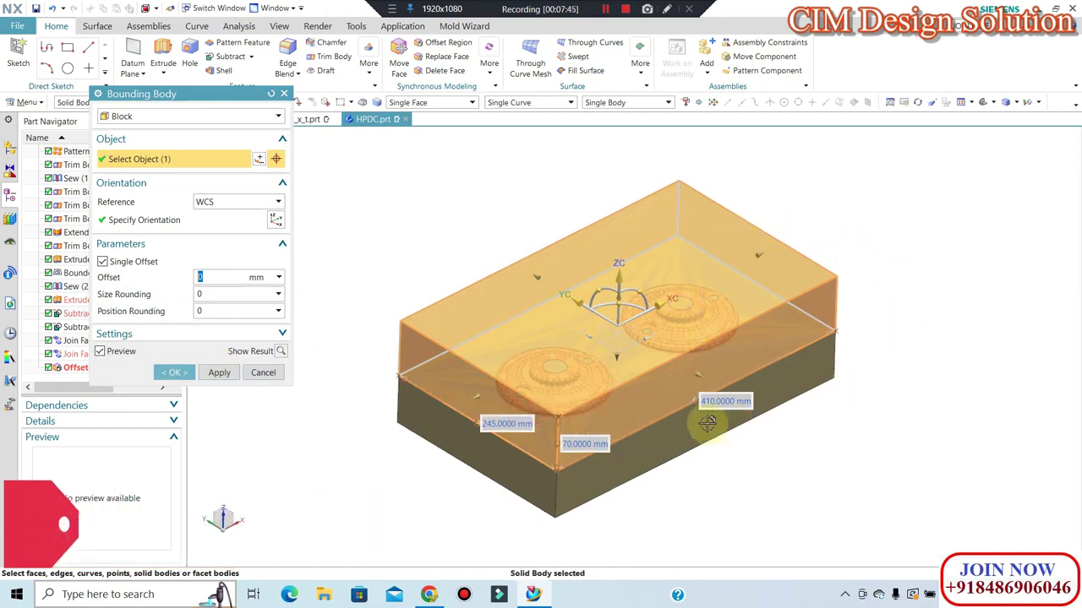
mouse_move(644, 476)
middle_down()
mouse_move(643, 486)
mouse_move(683, 411)
middle_up()
click(272, 377)
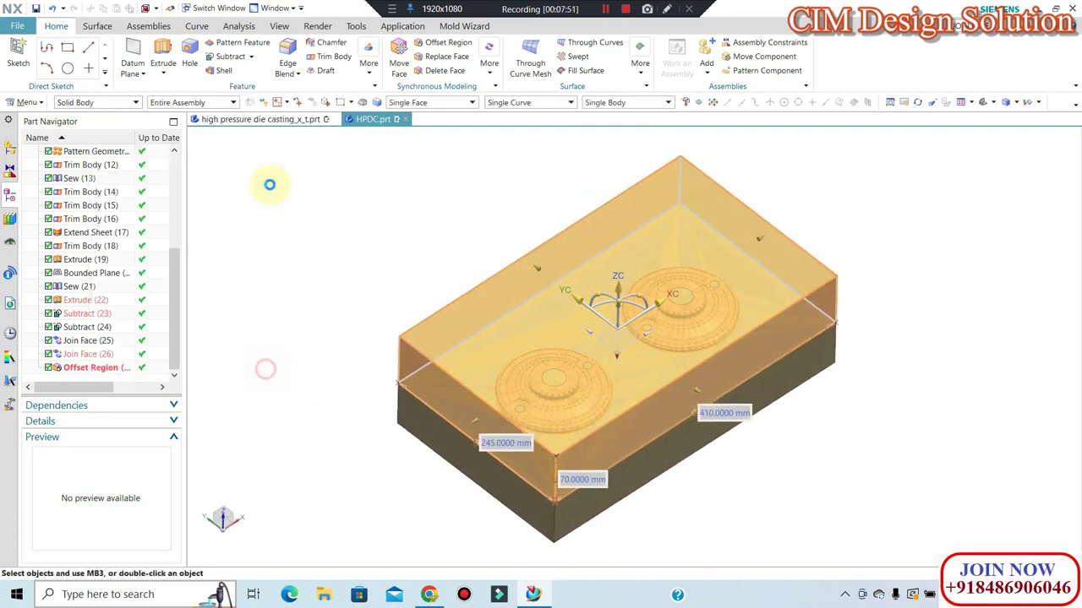
Offset four block faces, including front and end faces, outward by 5 mm with Offset Region.
click(436, 49)
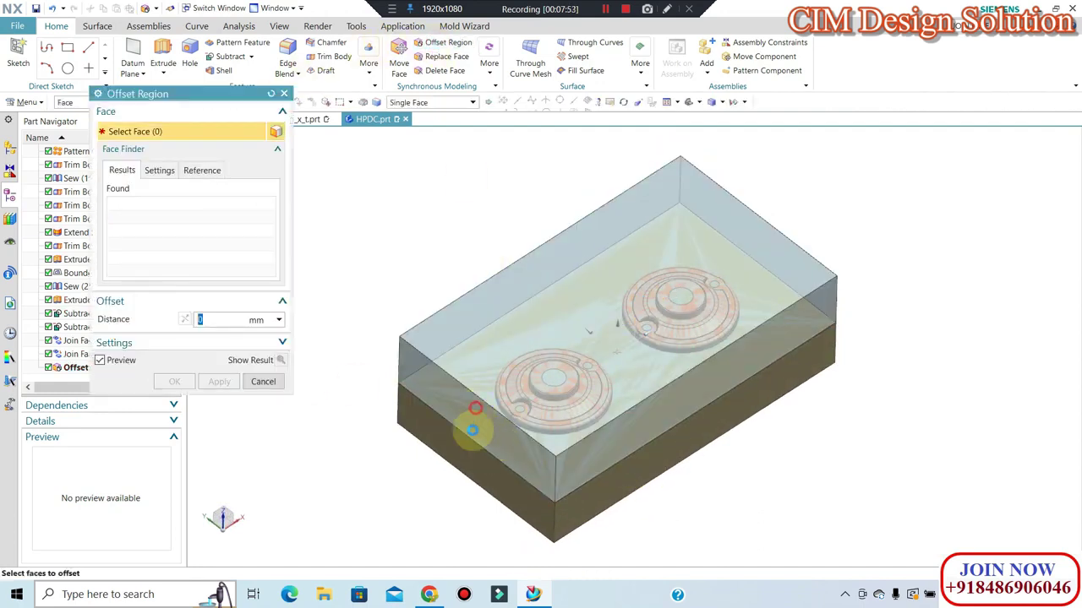
click(473, 415)
middle_drag(773, 502, 753, 251)
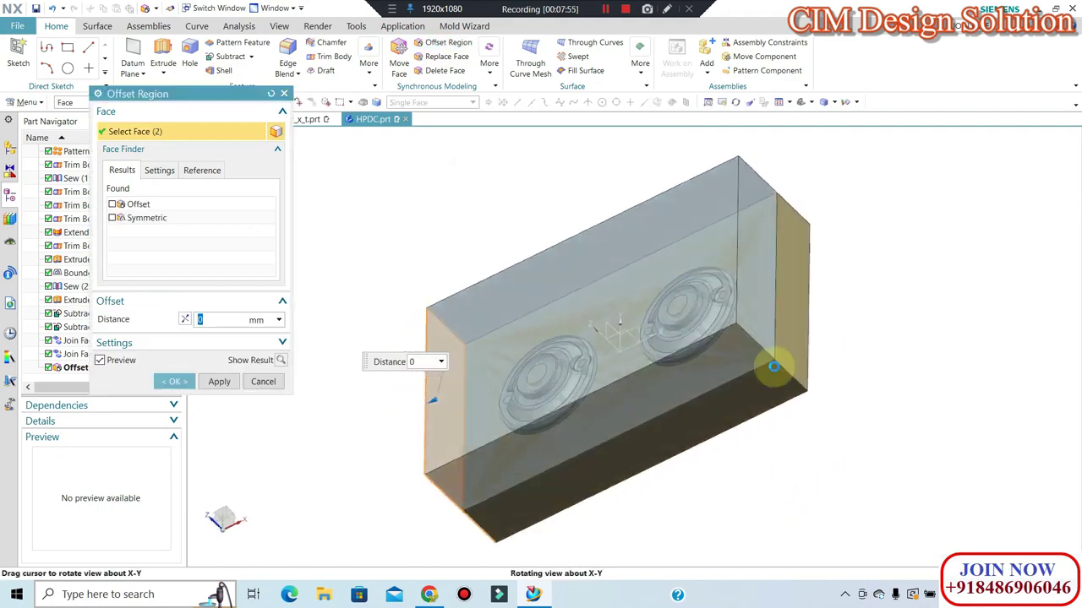
click(749, 253)
click(781, 302)
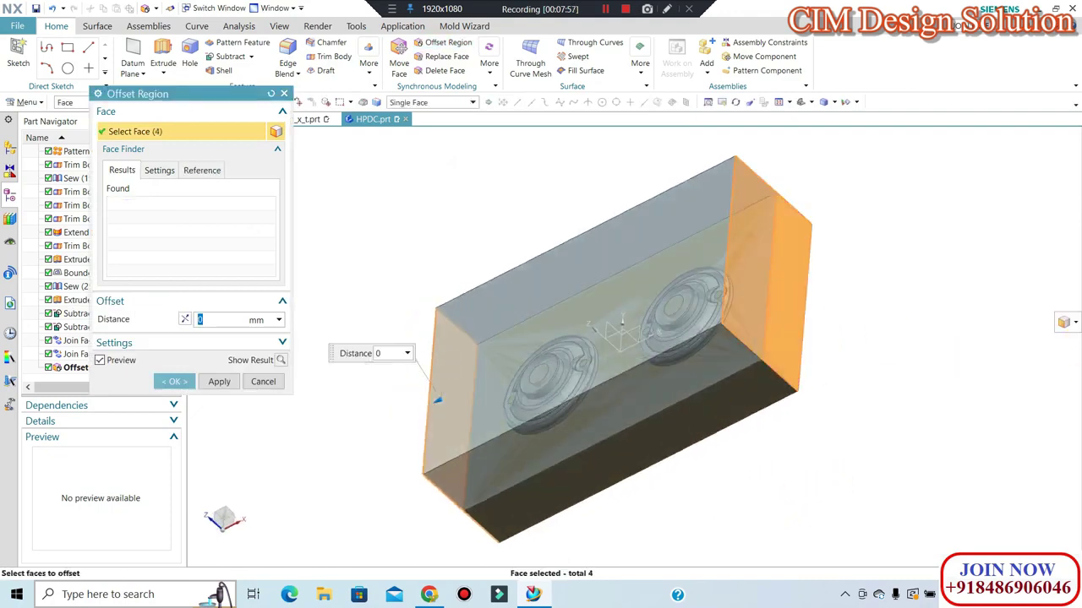
text(5)
key(Return)
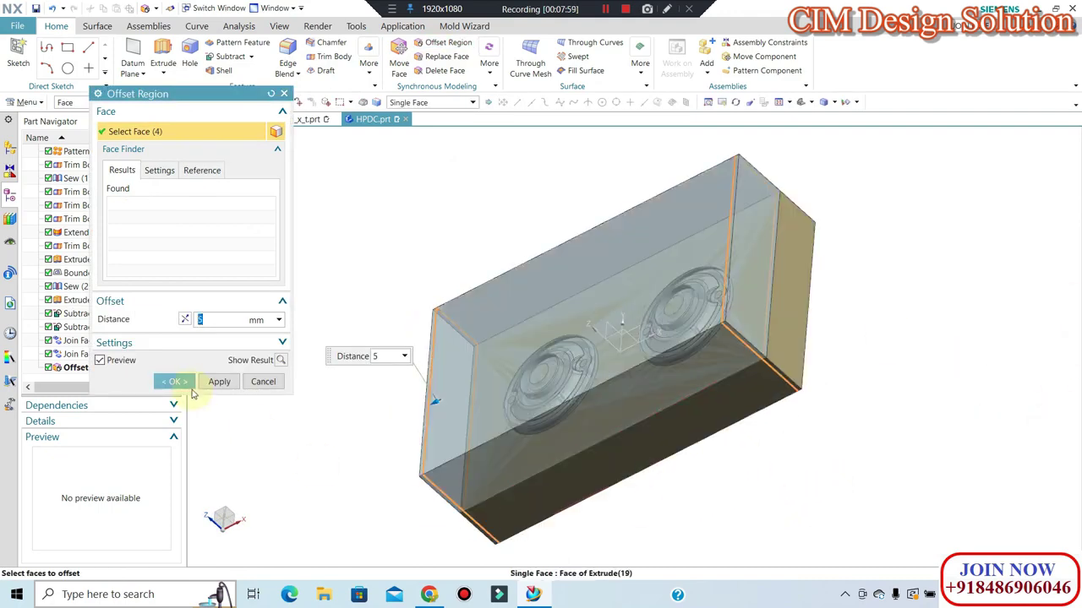
click(173, 381)
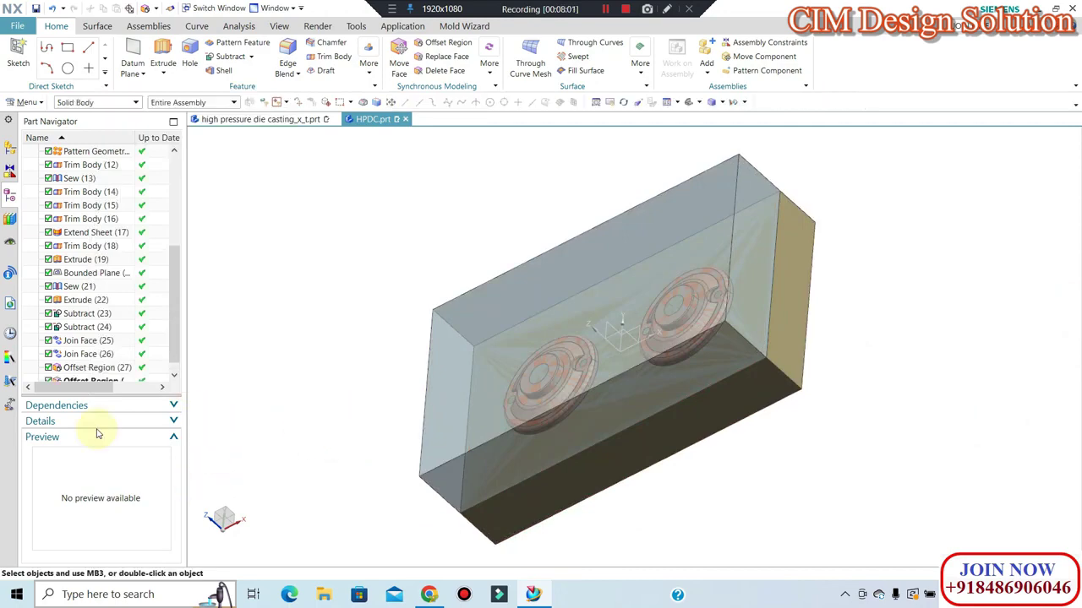
Snap to the top view, then hide the translucent upper block.
mouse_move(304, 320)
middle_down()
mouse_move(352, 338)
mouse_move(285, 265)
middle_up()
key(F8)
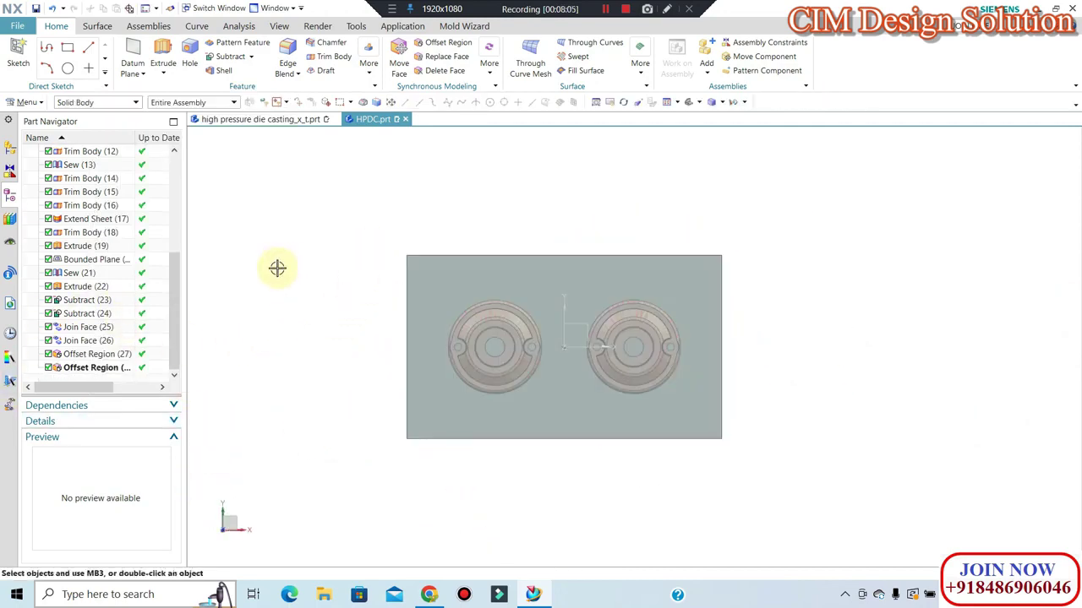
mouse_move(439, 256)
middle_down()
mouse_move(459, 268)
mouse_move(448, 340)
middle_up()
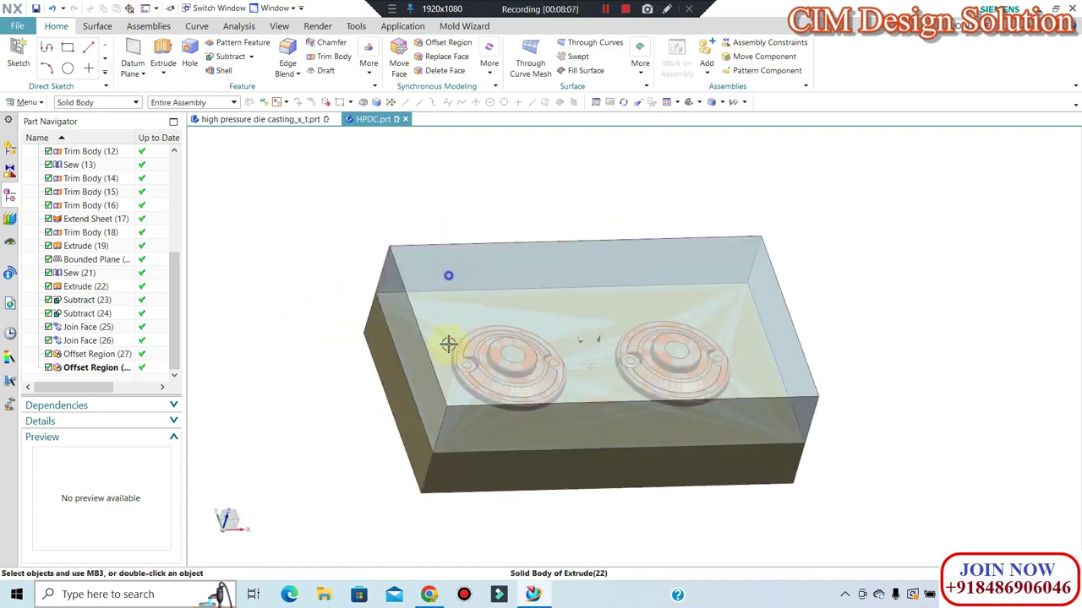
middle_drag(312, 284, 299, 311)
key(F8)
Zoom and orbit to inspect the two orange castings in the lower plate.
scroll(495, 415, up, 1)
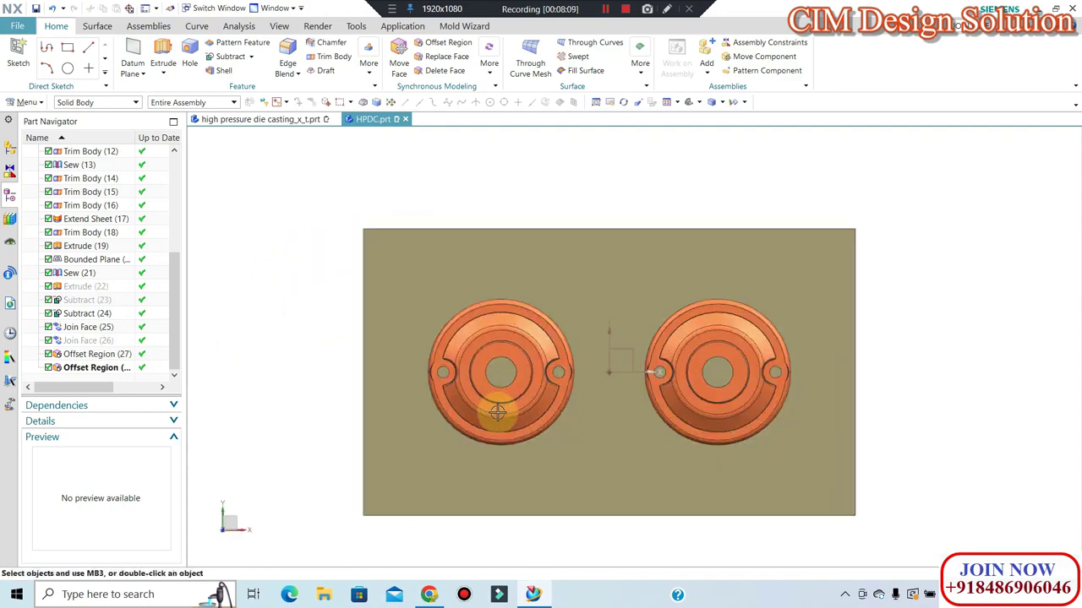
scroll(528, 402, up, 2)
mouse_move(527, 403)
middle_down()
mouse_move(544, 321)
mouse_move(558, 338)
mouse_move(544, 307)
mouse_move(566, 338)
mouse_move(558, 355)
middle_up()
scroll(554, 385, up, 2)
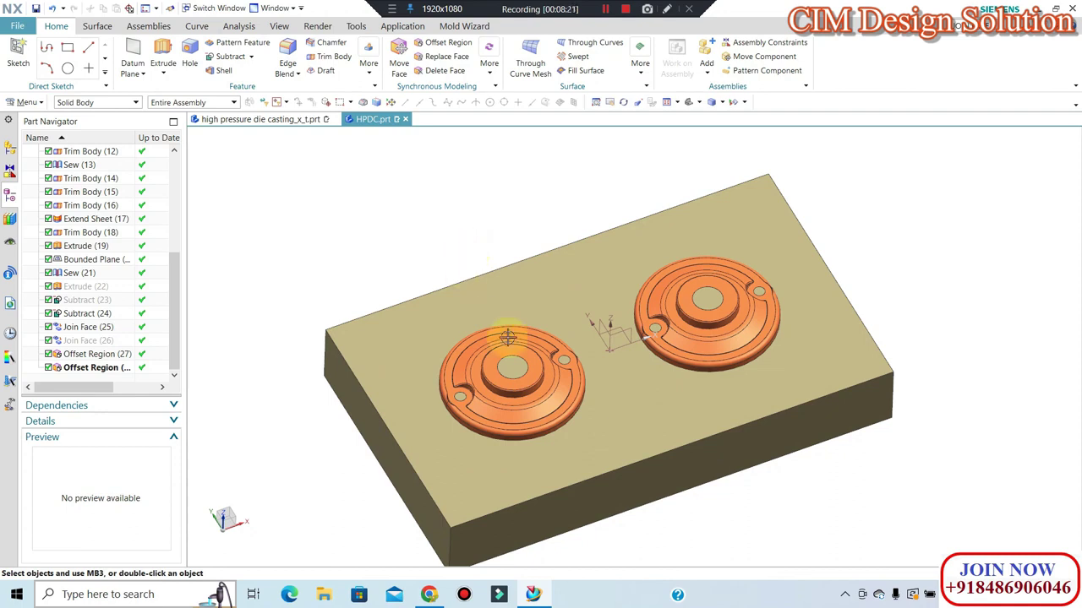
scroll(508, 337, up, 1)
scroll(441, 244, up, 2)
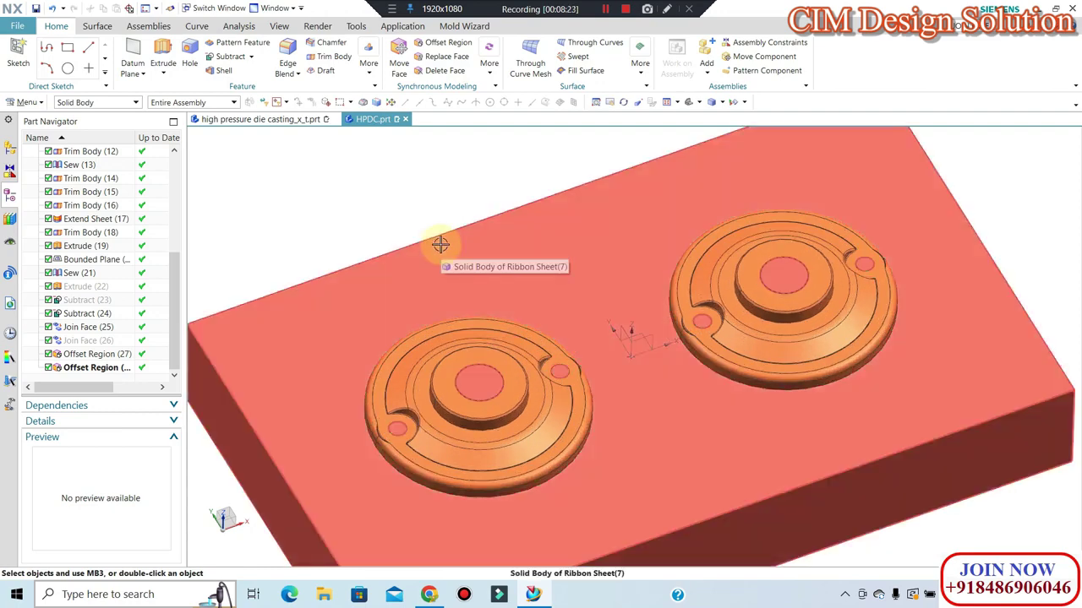
scroll(416, 234, down, 2)
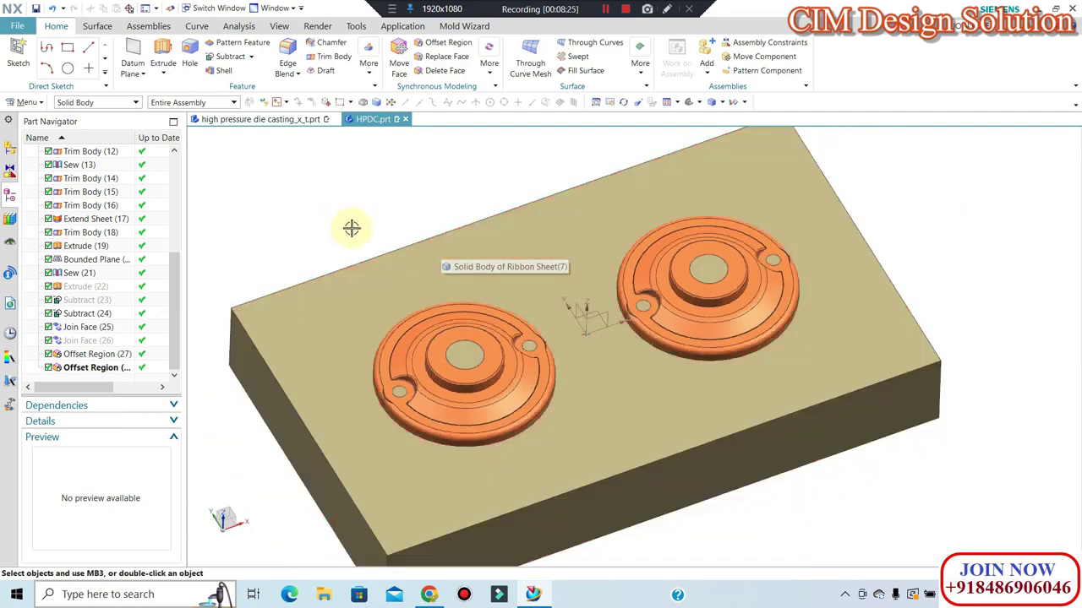
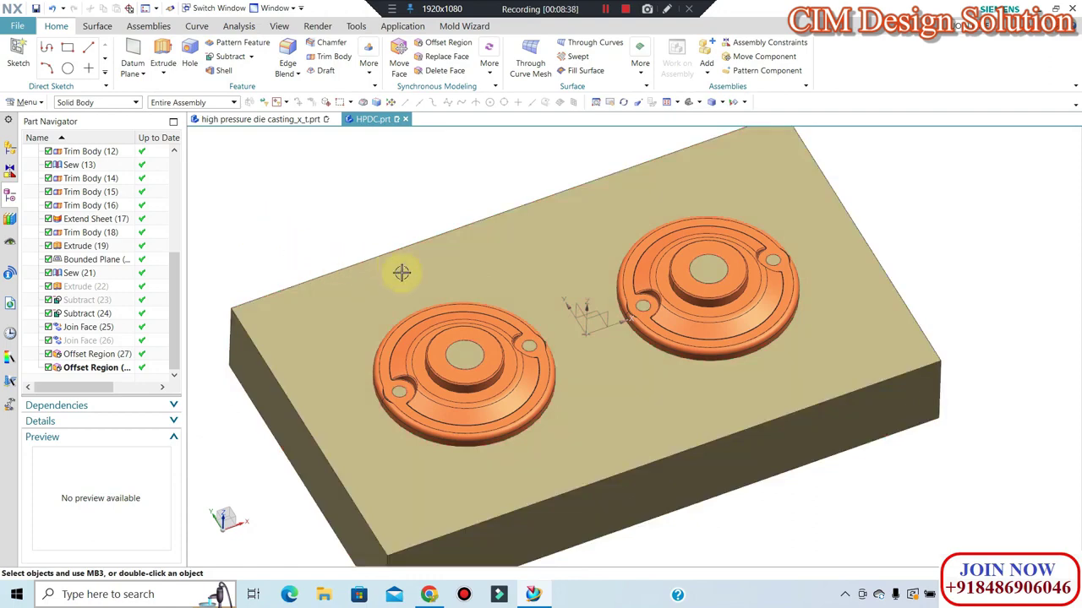
Start an extrude sketch on the plate's top face and draw a 40 × 40 square at the top-left corner.
key(F8)
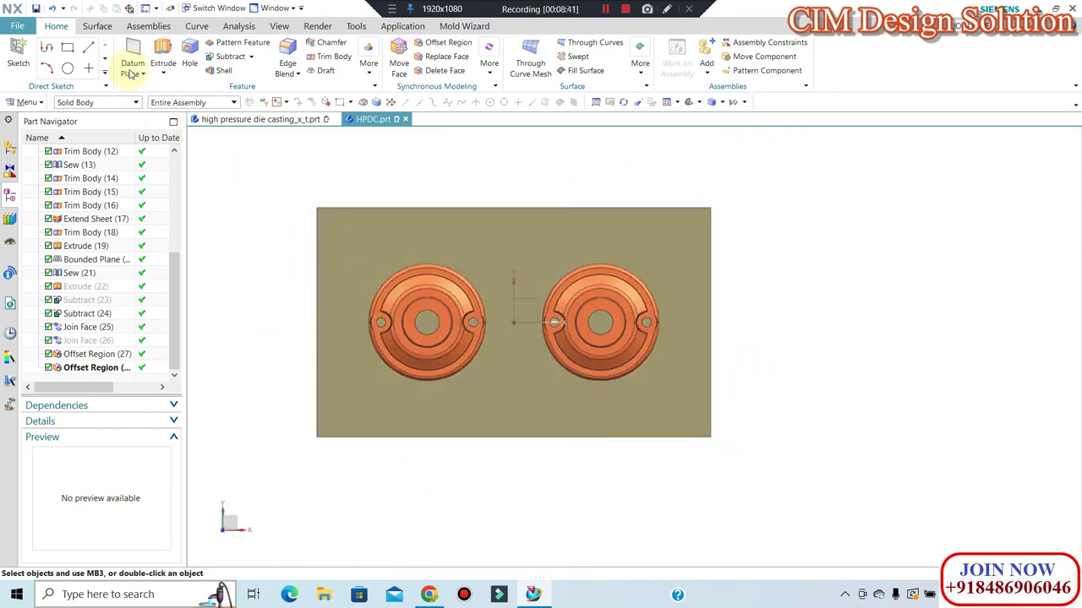
click(162, 49)
click(359, 218)
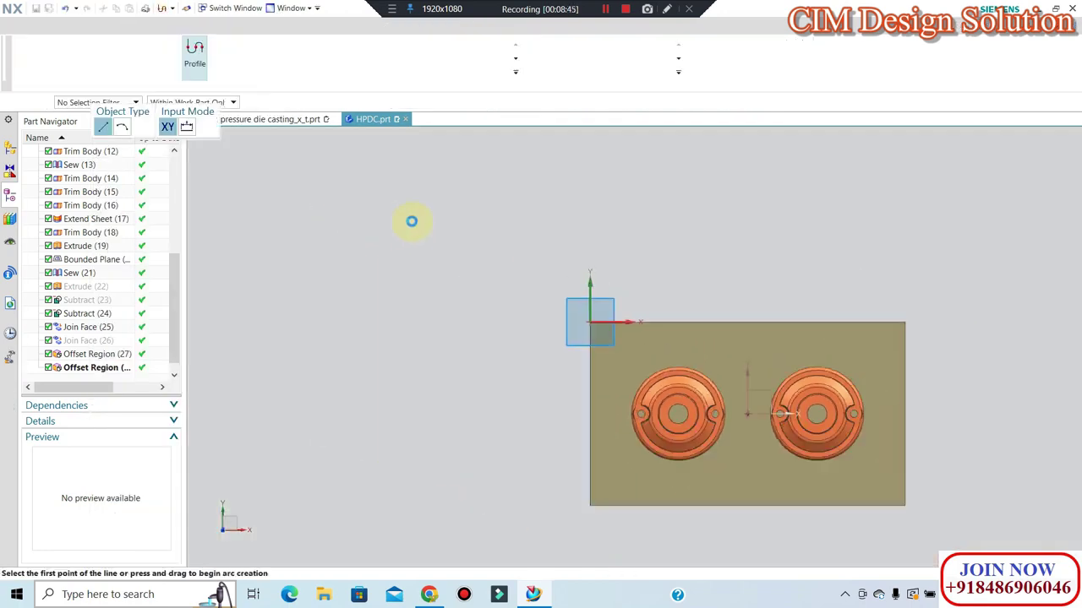
click(226, 51)
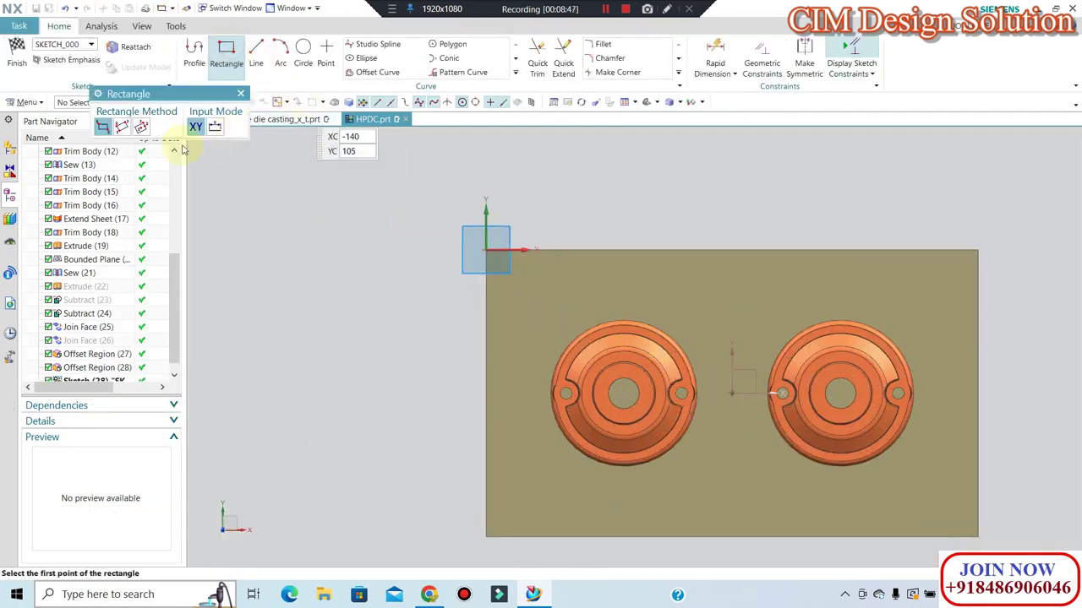
scroll(520, 250, up, 2)
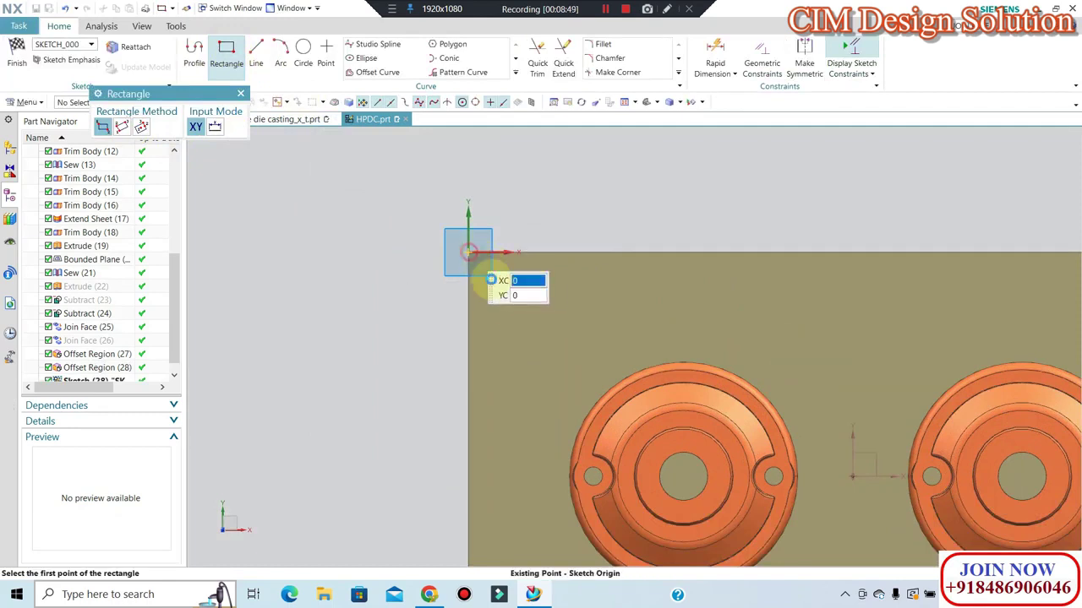
click(488, 284)
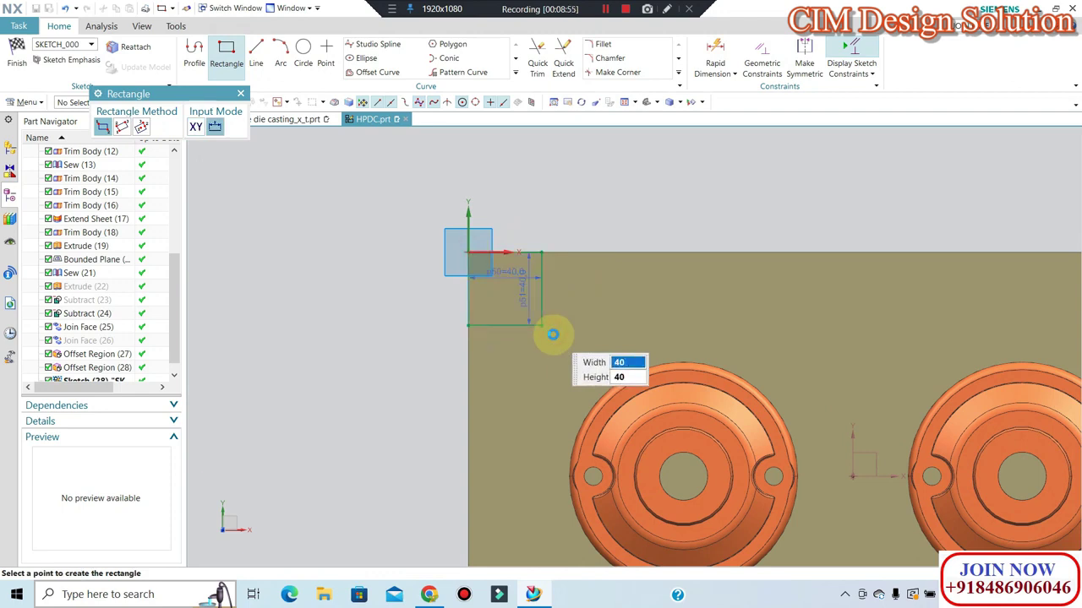
click(552, 334)
Draw a second 40 × 40 square at the plate's top-right corner.
scroll(792, 282, down, 1)
scroll(919, 254, down, 1)
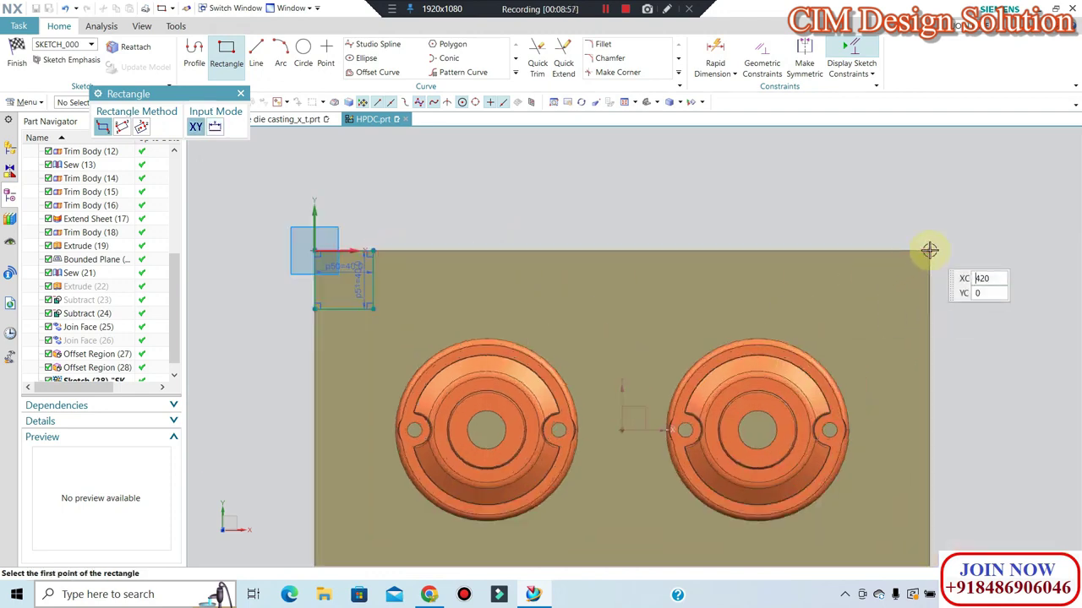
click(930, 251)
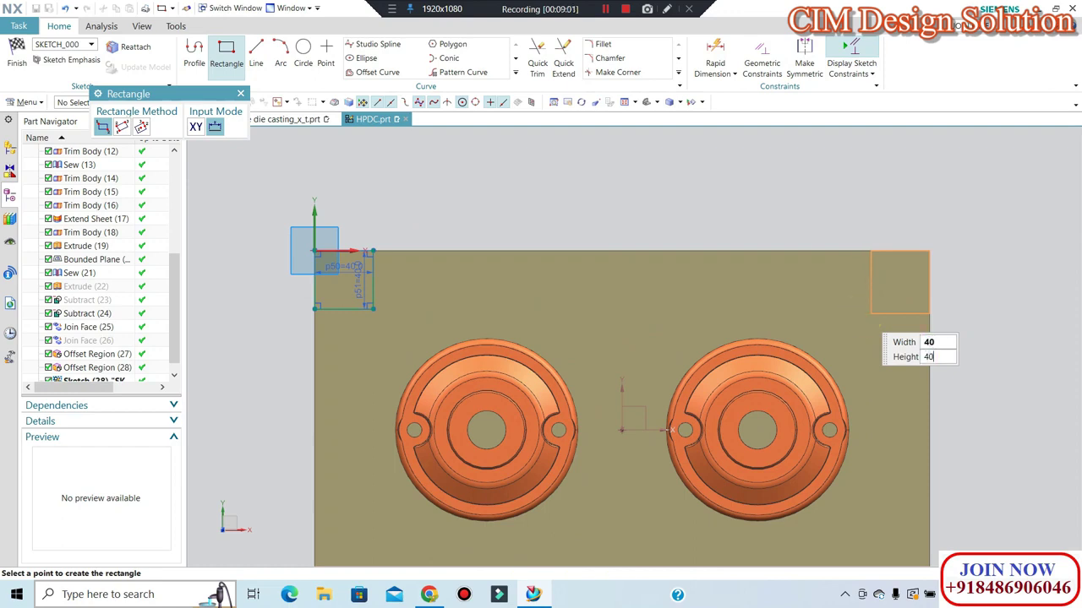
click(864, 313)
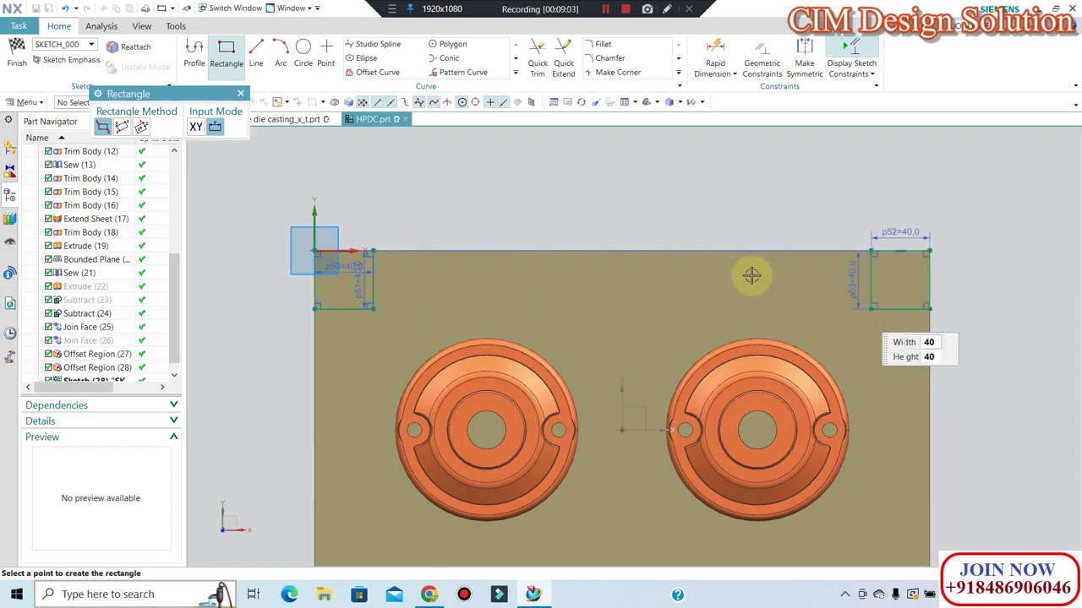
scroll(752, 273, down, 1)
key(Escape)
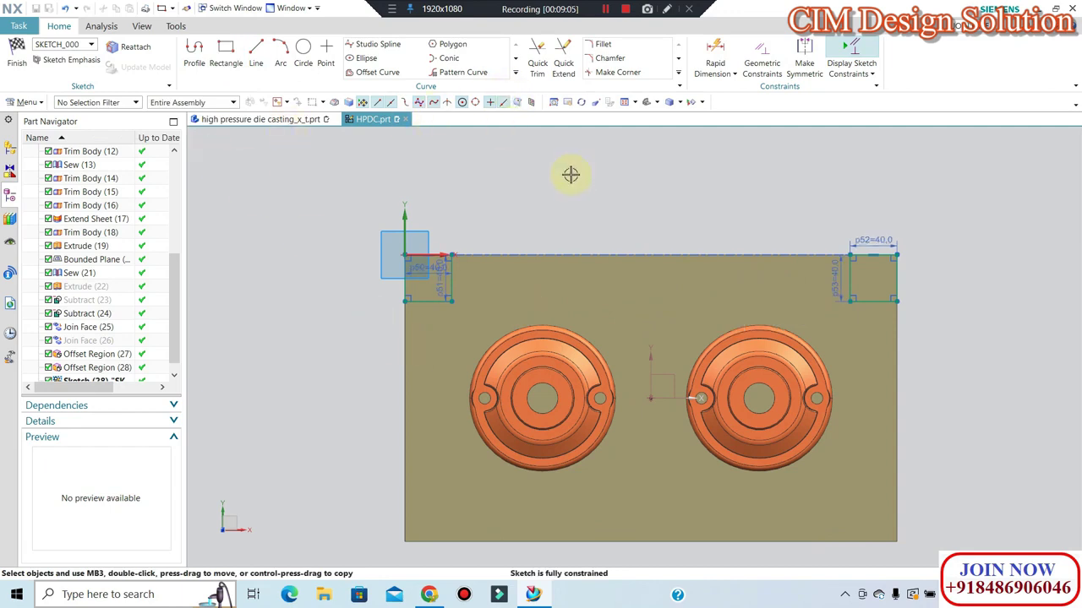
Mirror both squares about the plate's horizontal centerline and finish the sketch.
click(515, 73)
click(376, 86)
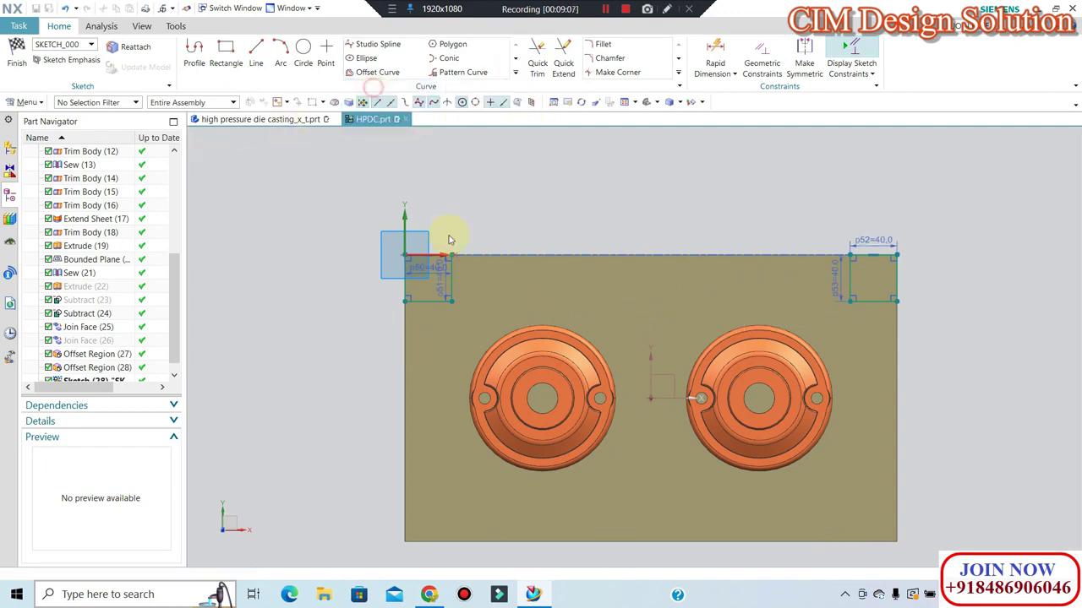
click(448, 266)
click(849, 283)
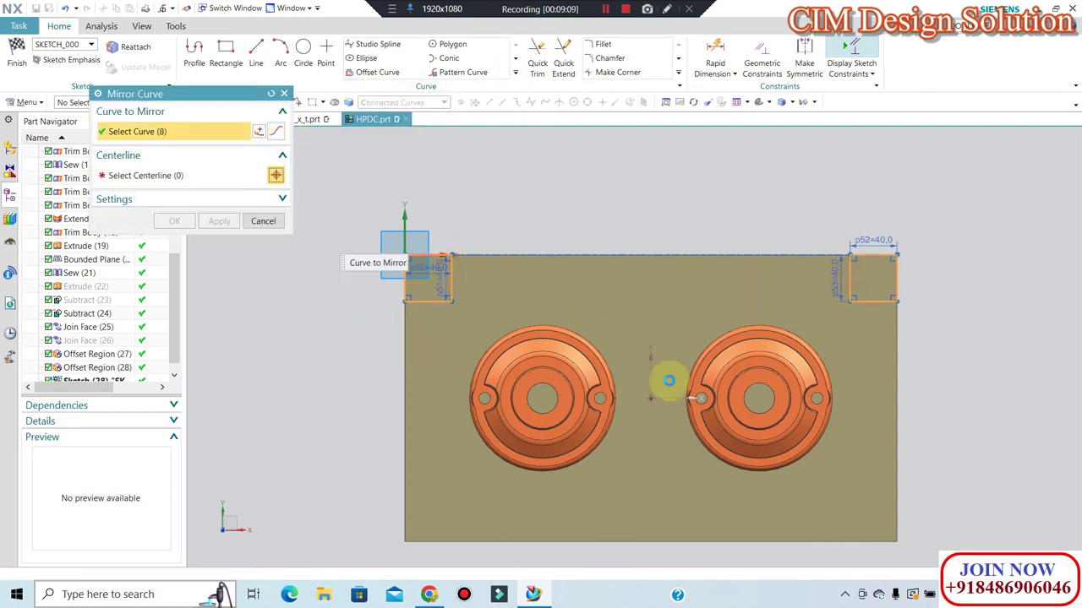
middle_click(661, 402)
click(652, 374)
middle_click(550, 302)
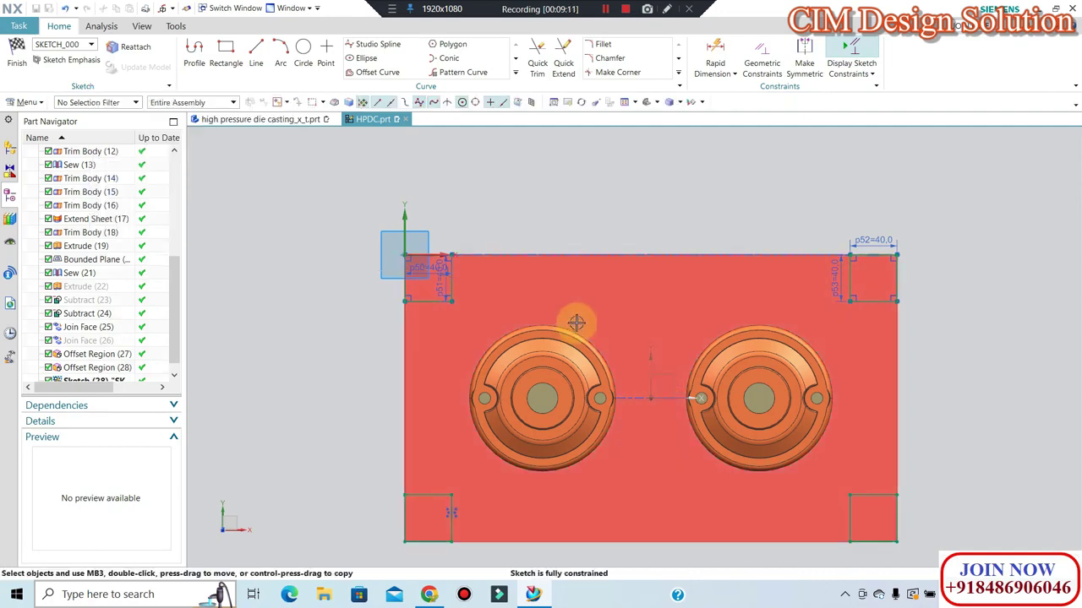
mouse_move(572, 319)
middle_down()
mouse_move(574, 266)
mouse_move(599, 282)
middle_up()
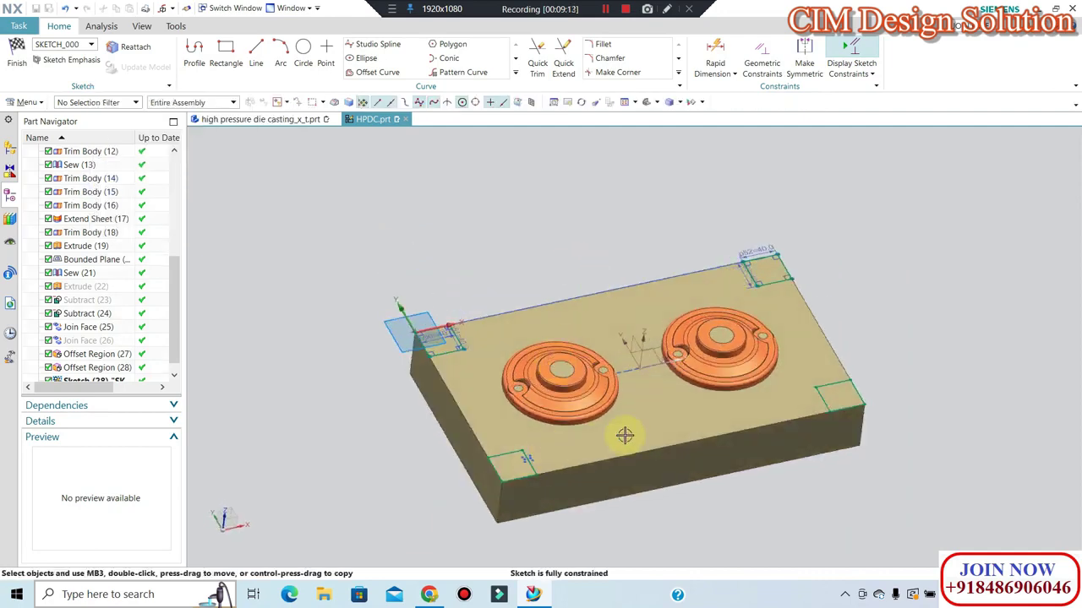
scroll(512, 288, down, 1)
scroll(554, 365, up, 1)
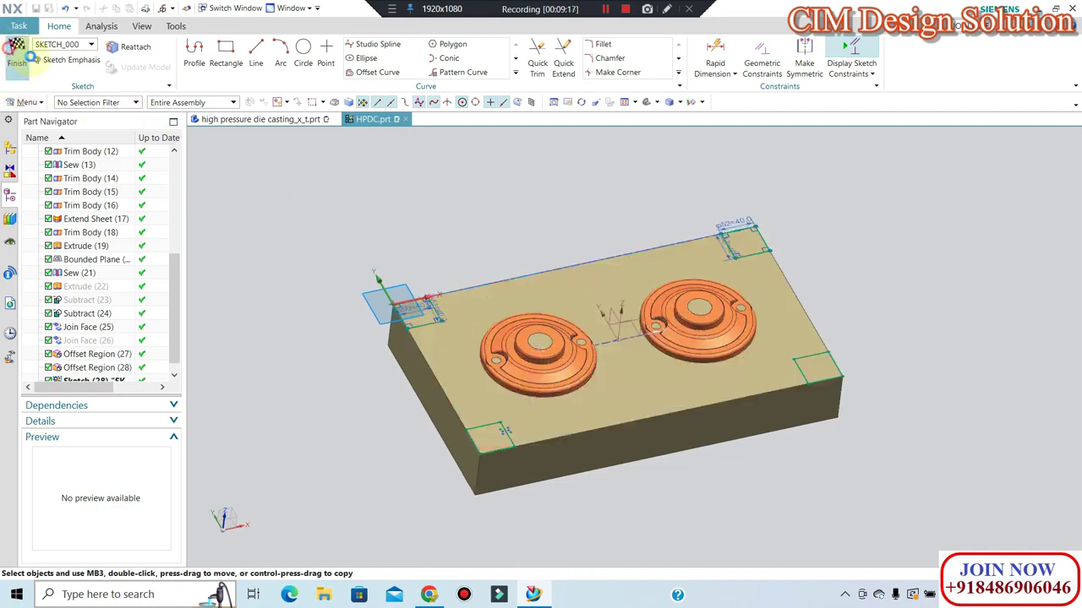
click(17, 56)
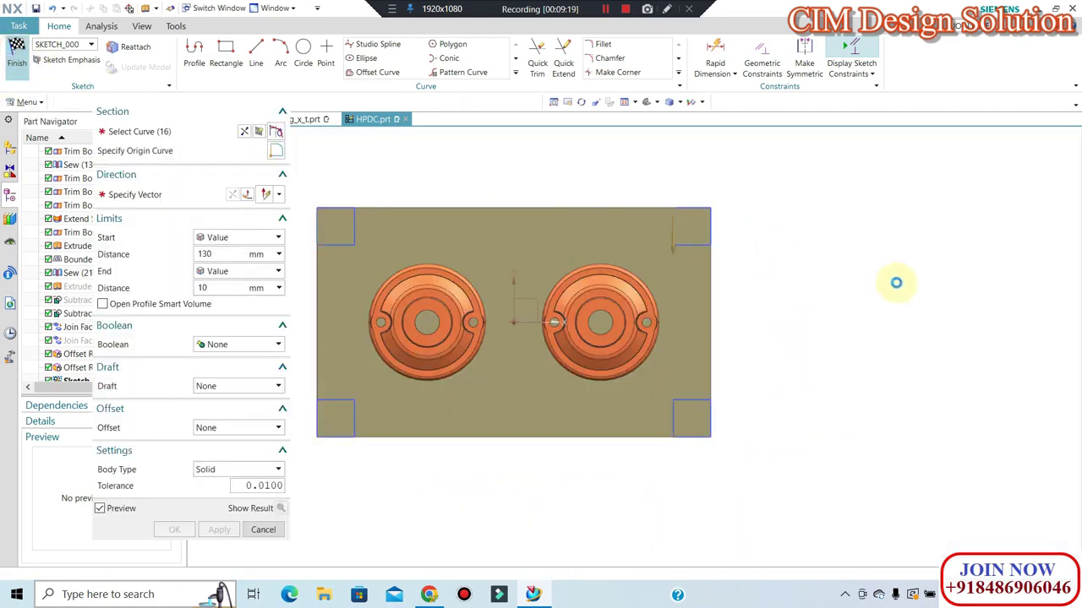
Set the extrusion End to 0 and Start to 8 mm and create the corner pads.
scroll(778, 313, down, 1)
scroll(764, 287, down, 1)
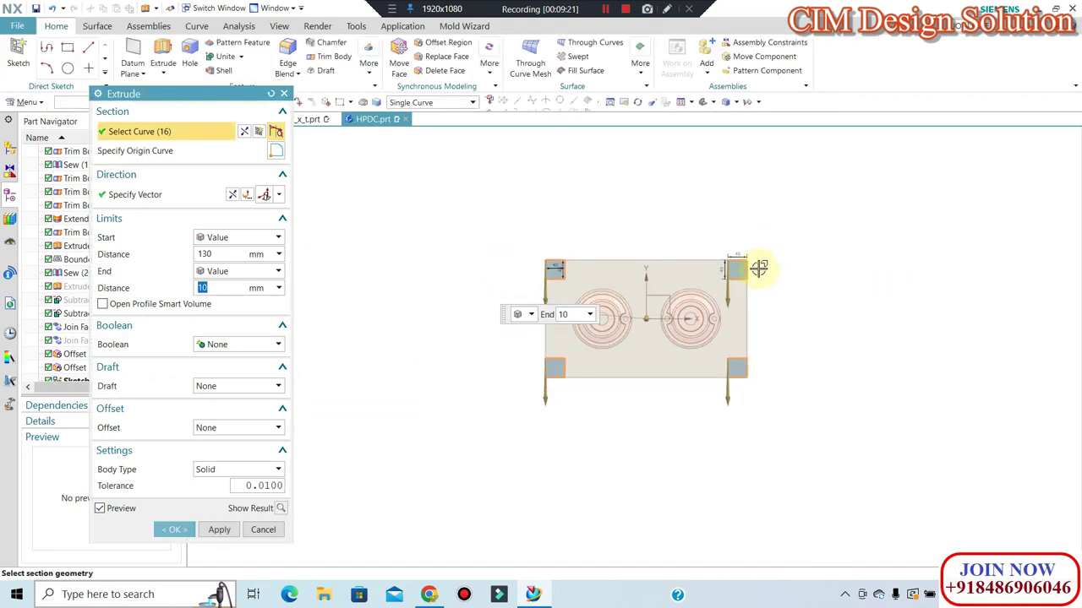
middle_drag(758, 268, 748, 284)
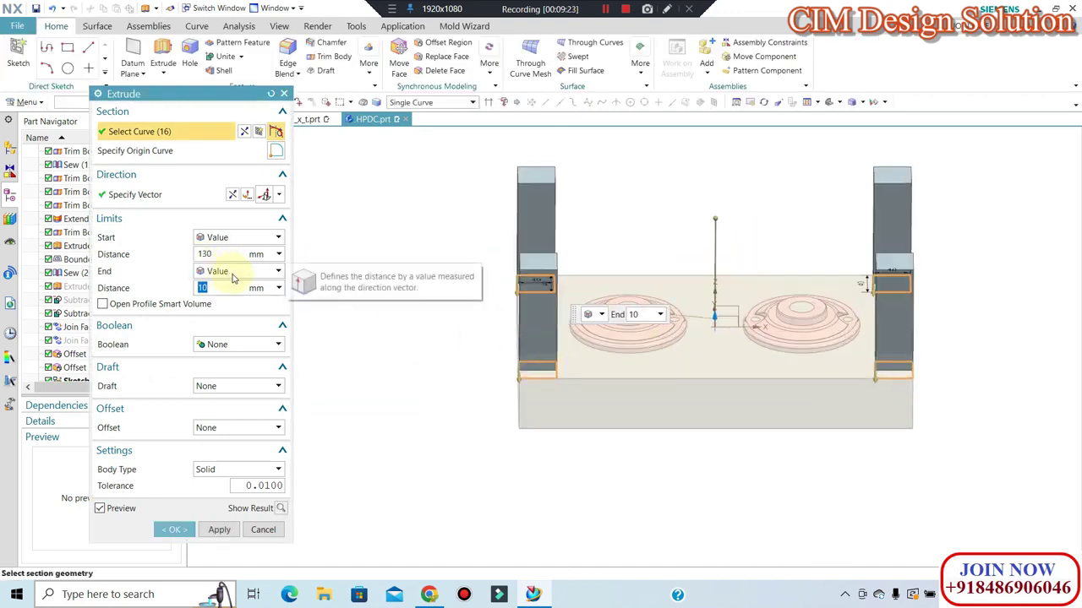
text(0)
click(227, 255)
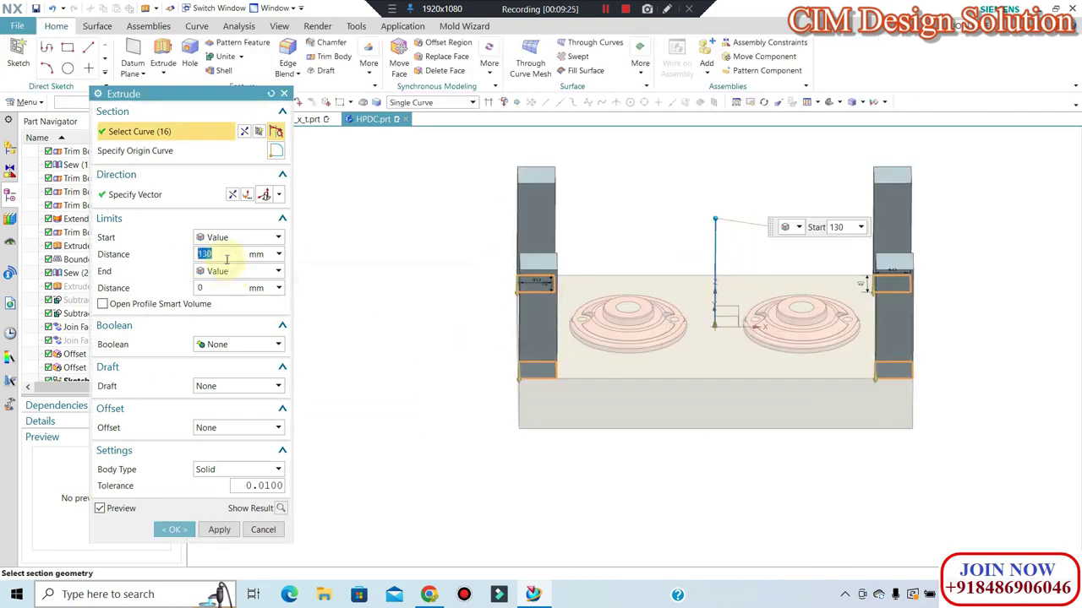
text(8)
key(Return)
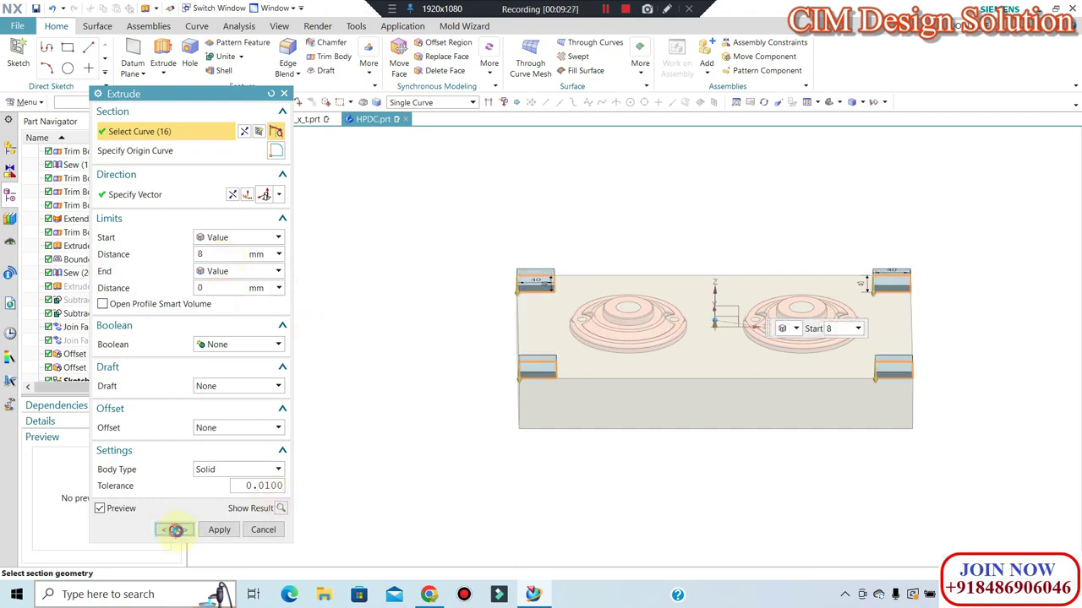
click(175, 530)
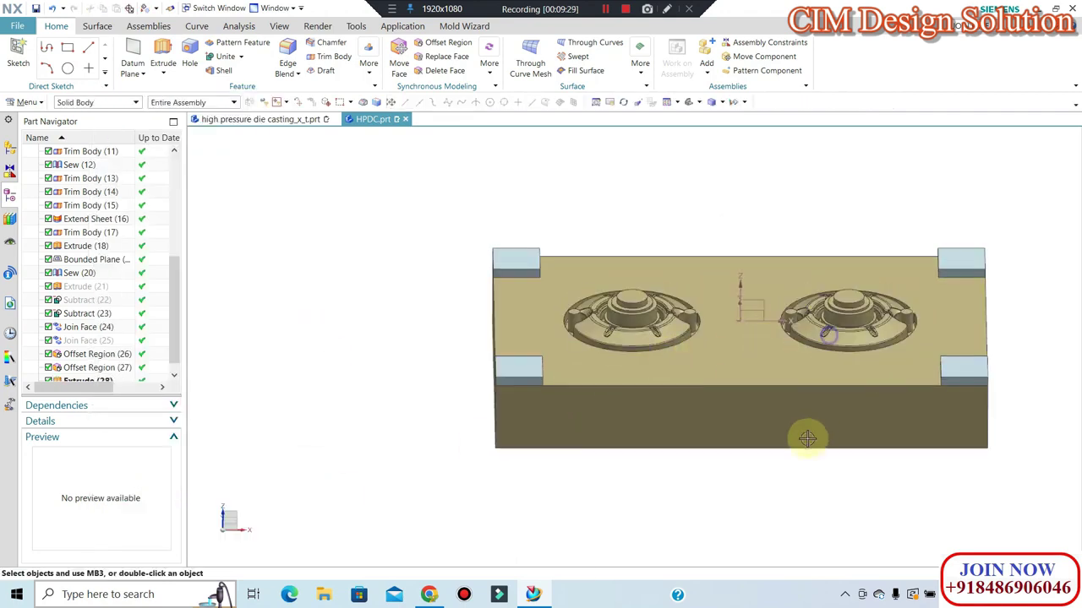
middle_drag(640, 482, 560, 326)
scroll(703, 280, up, 2)
scroll(703, 280, up, 2)
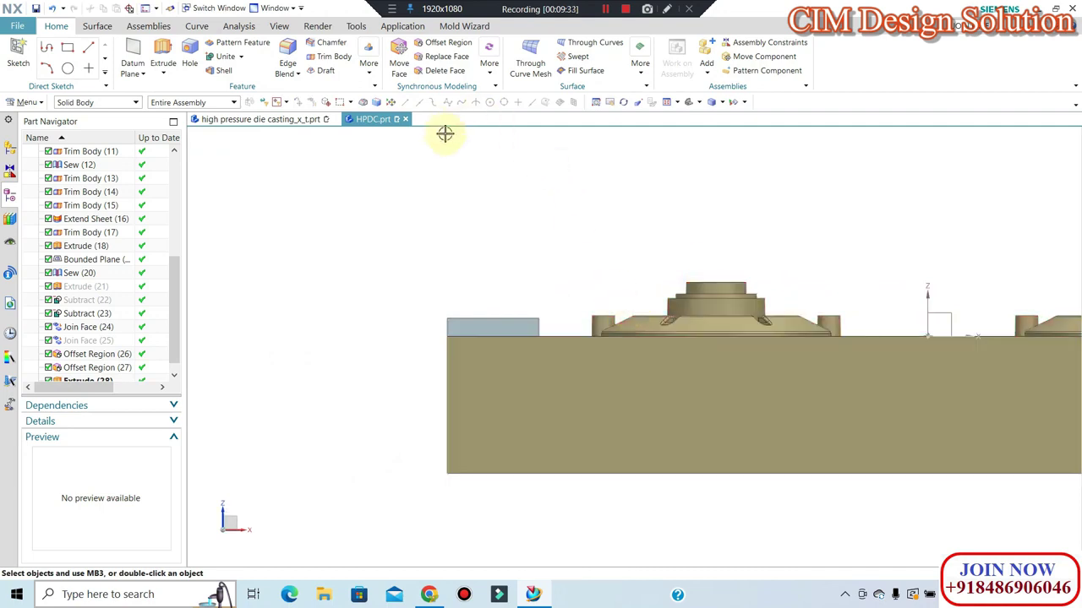
click(242, 28)
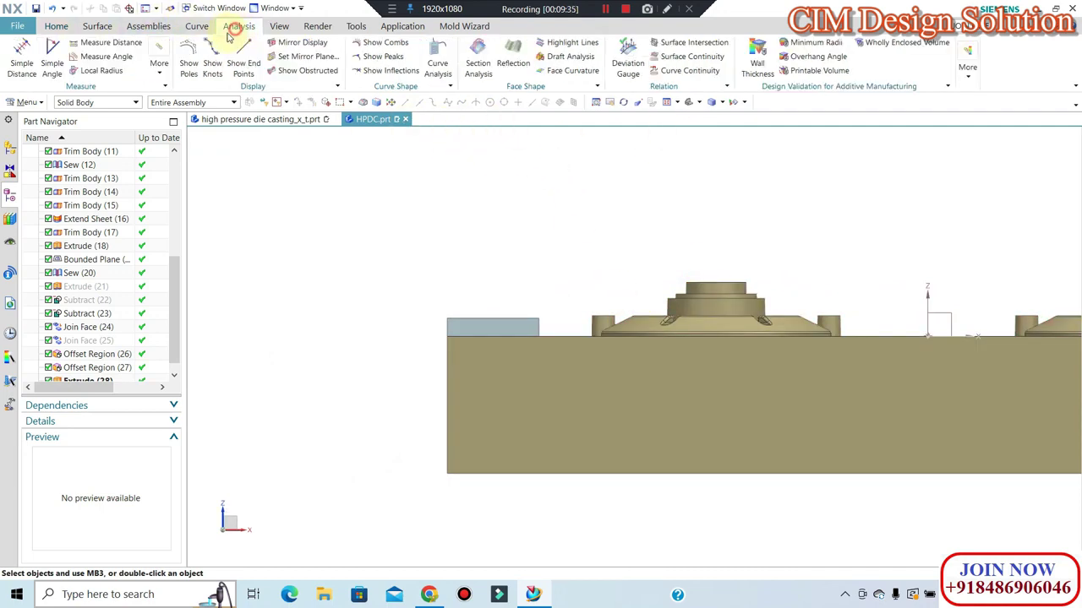
click(110, 41)
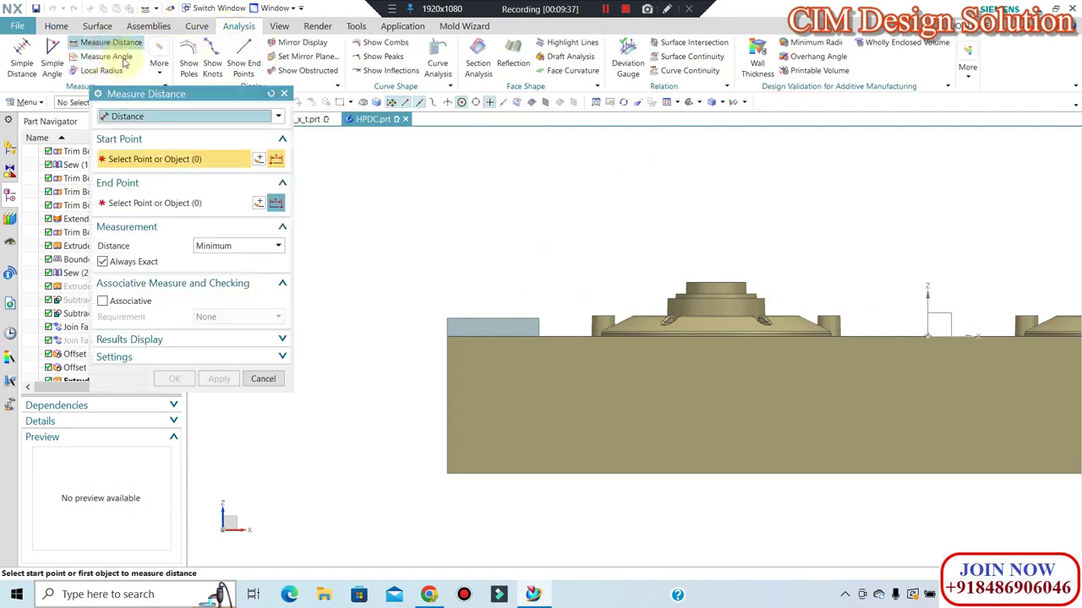
click(186, 116)
click(148, 140)
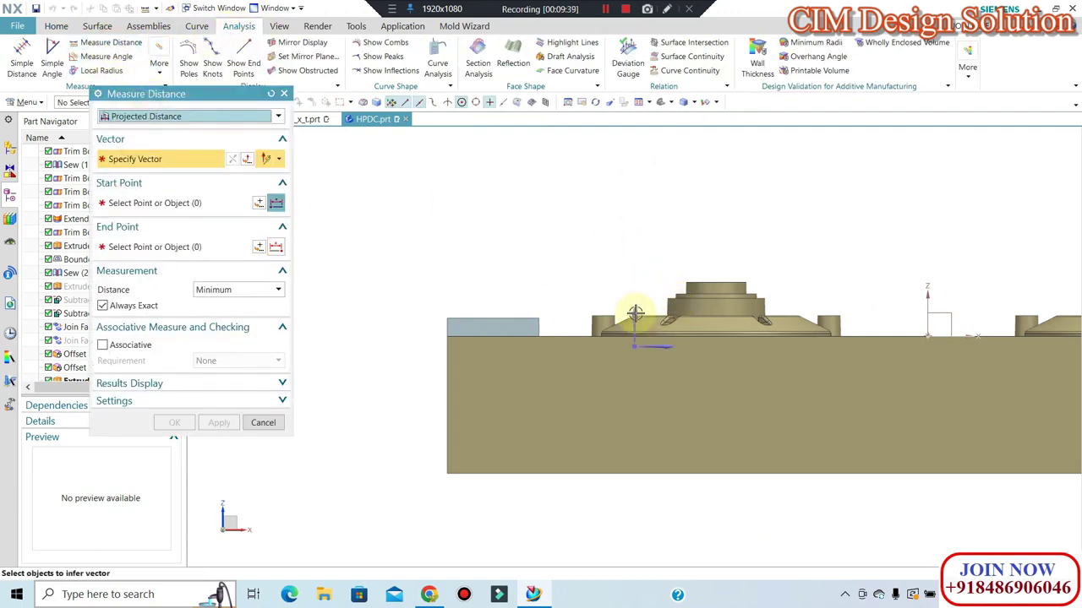
click(564, 248)
mouse_move(575, 251)
middle_down()
mouse_move(741, 280)
mouse_move(716, 287)
middle_up()
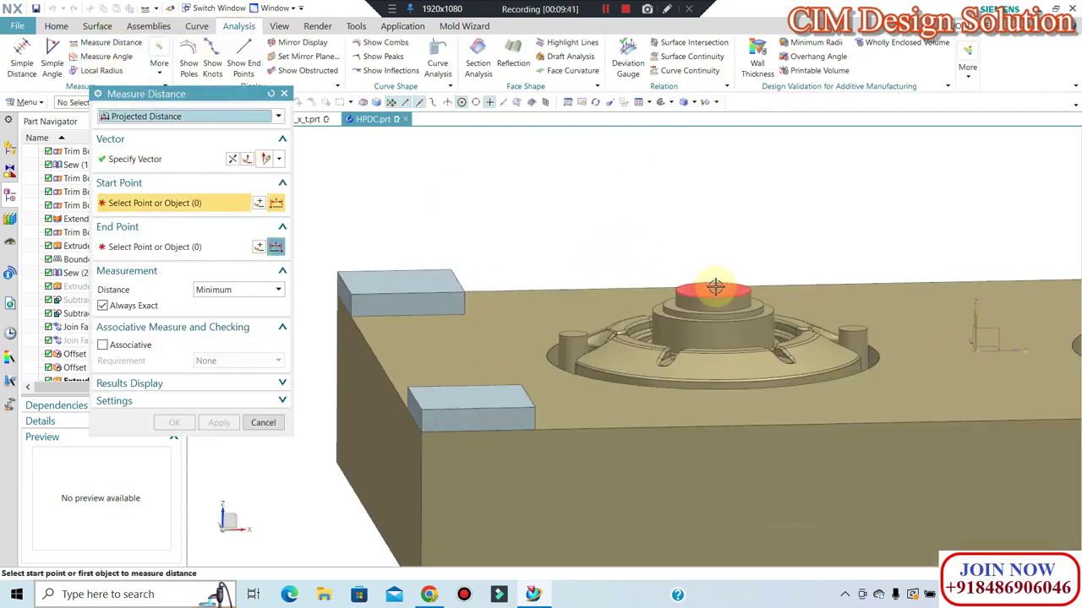
click(716, 287)
click(550, 306)
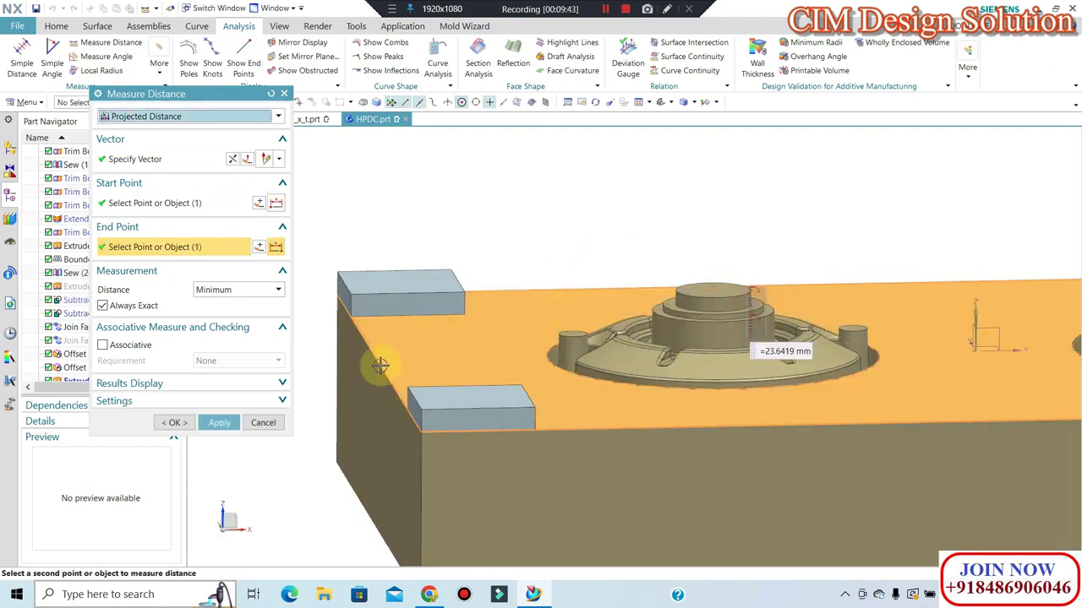
click(263, 423)
key(ctrl+alt+f)
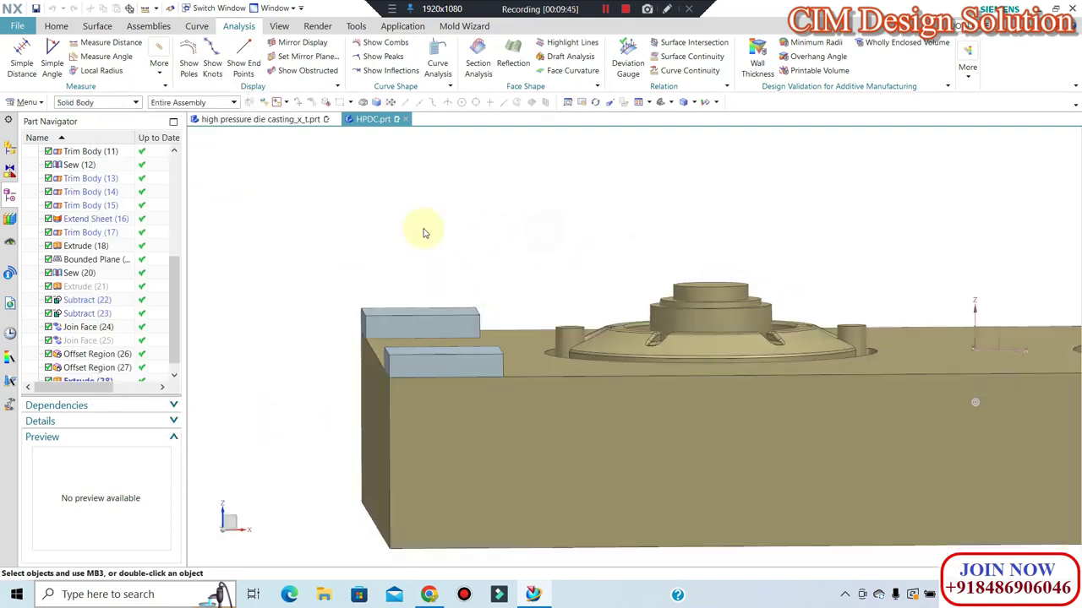
middle_drag(363, 217, 615, 215)
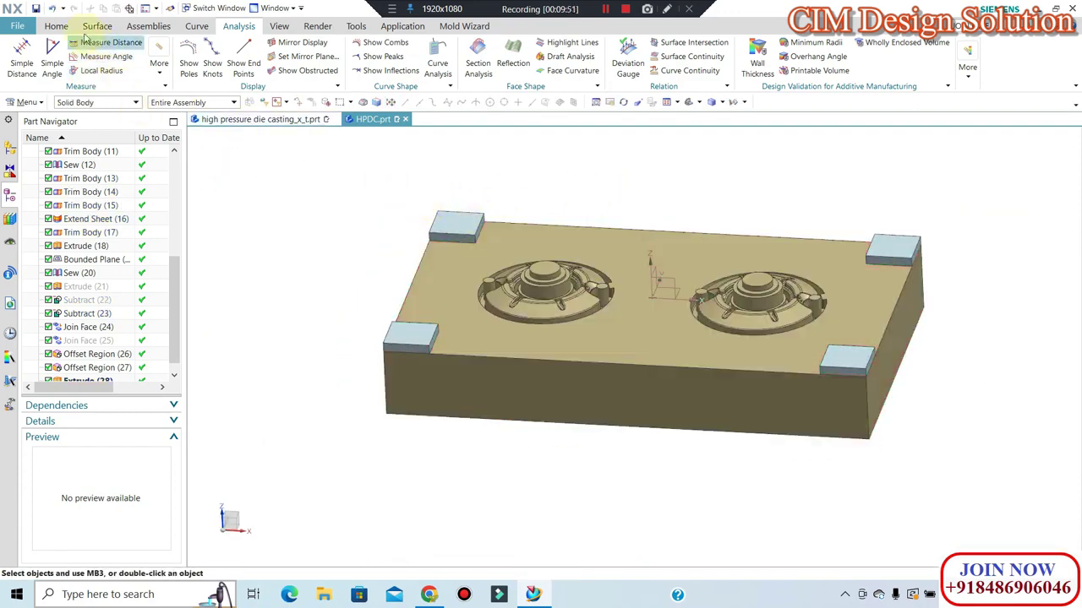
Start an Edge Blend and pick the first corner block's vertical edge.
click(56, 25)
click(288, 63)
scroll(473, 237, down, 2)
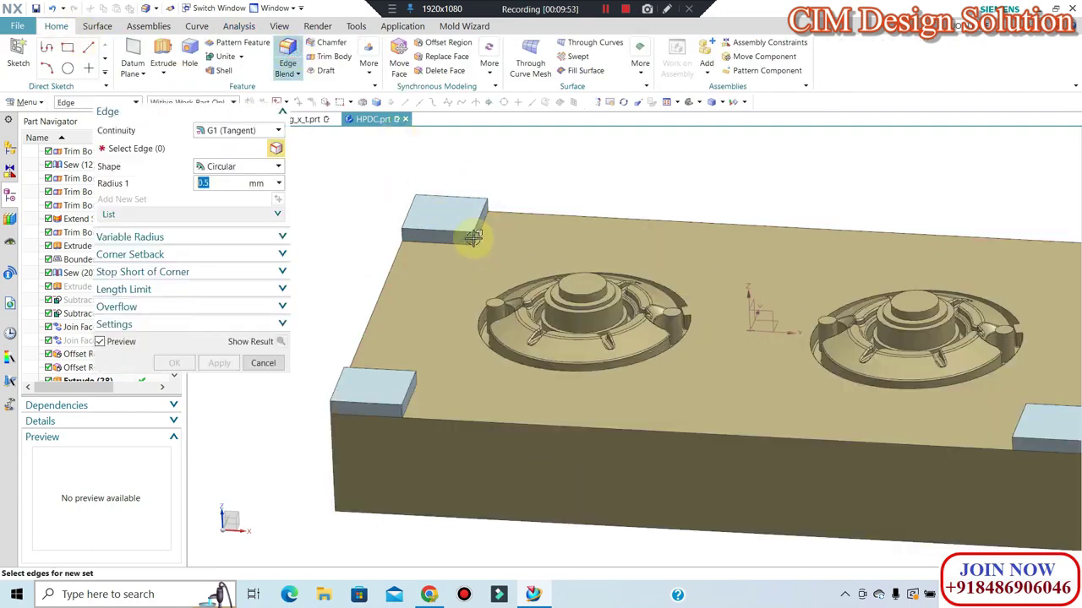
scroll(473, 237, down, 1)
click(471, 232)
scroll(418, 354, down, 1)
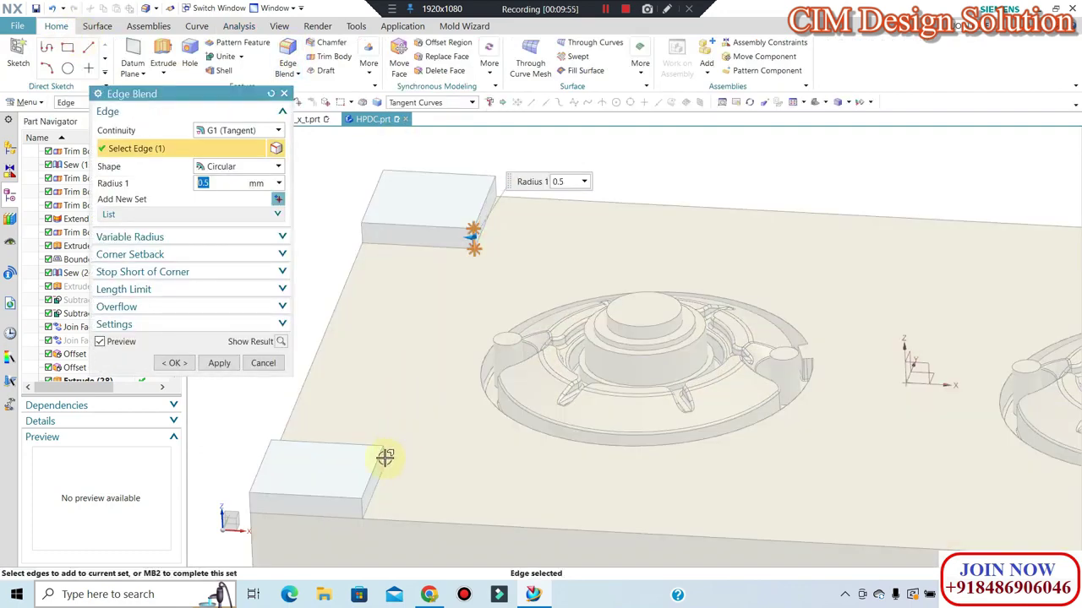
scroll(719, 278, up, 2)
Add the other corner blocks' vertical edges and apply a 12 mm blend radius.
middle_drag(719, 278, 724, 299)
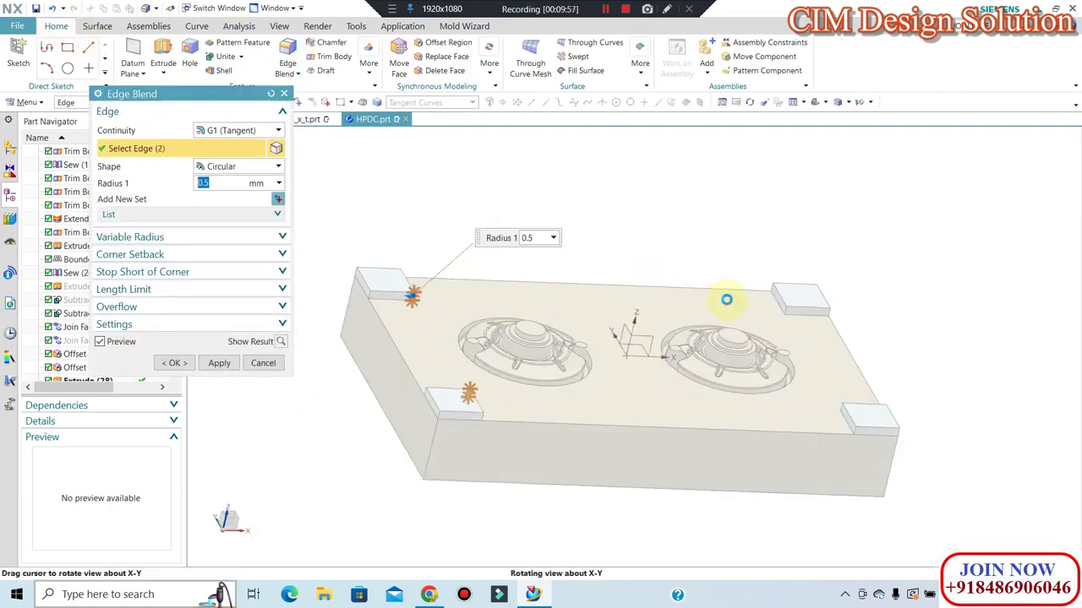
scroll(775, 295, down, 3)
scroll(740, 278, down, 1)
scroll(752, 245, up, 2)
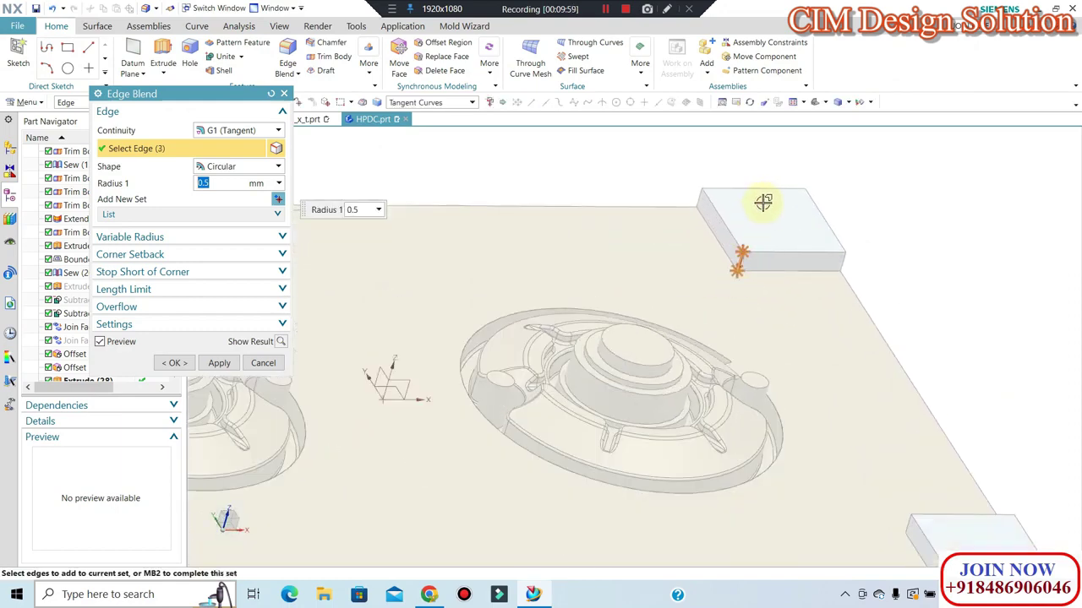
scroll(881, 459, up, 2)
scroll(837, 380, down, 2)
scroll(834, 371, down, 2)
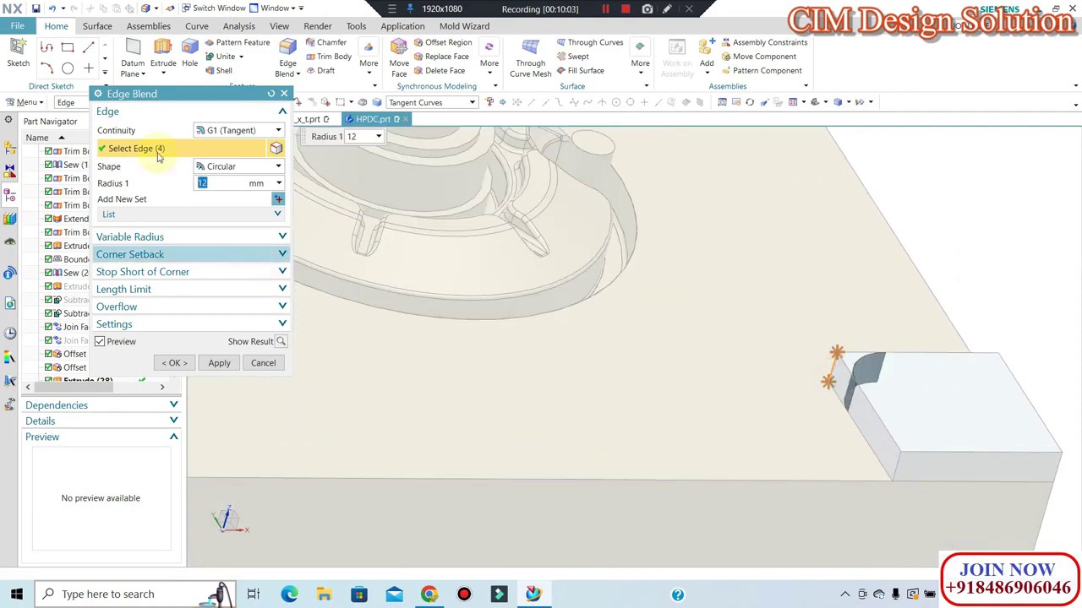
click(173, 362)
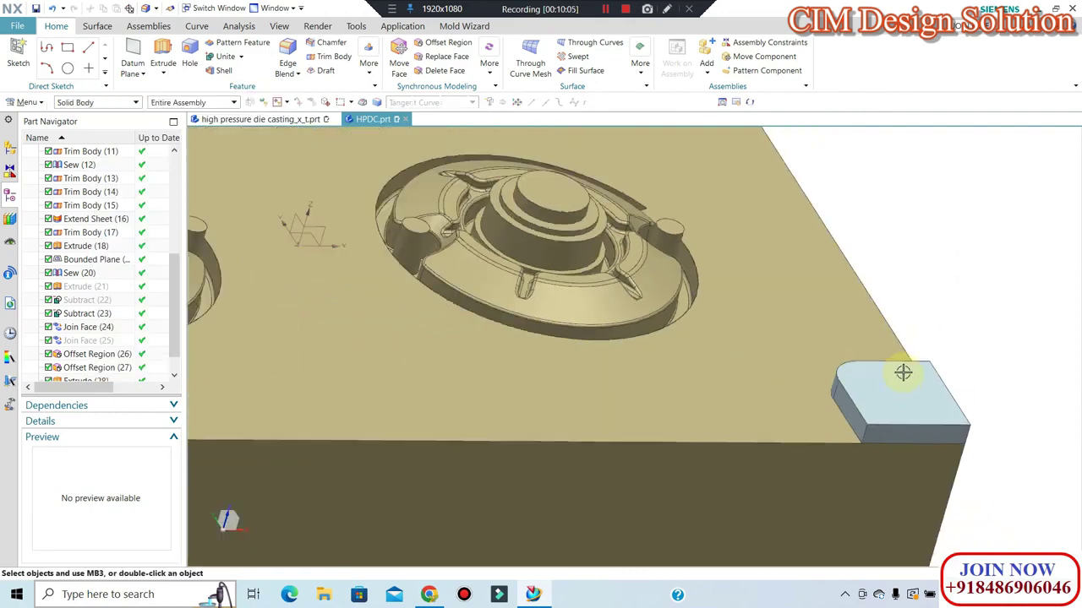
scroll(901, 369, up, 3)
middle_drag(899, 367, 316, 127)
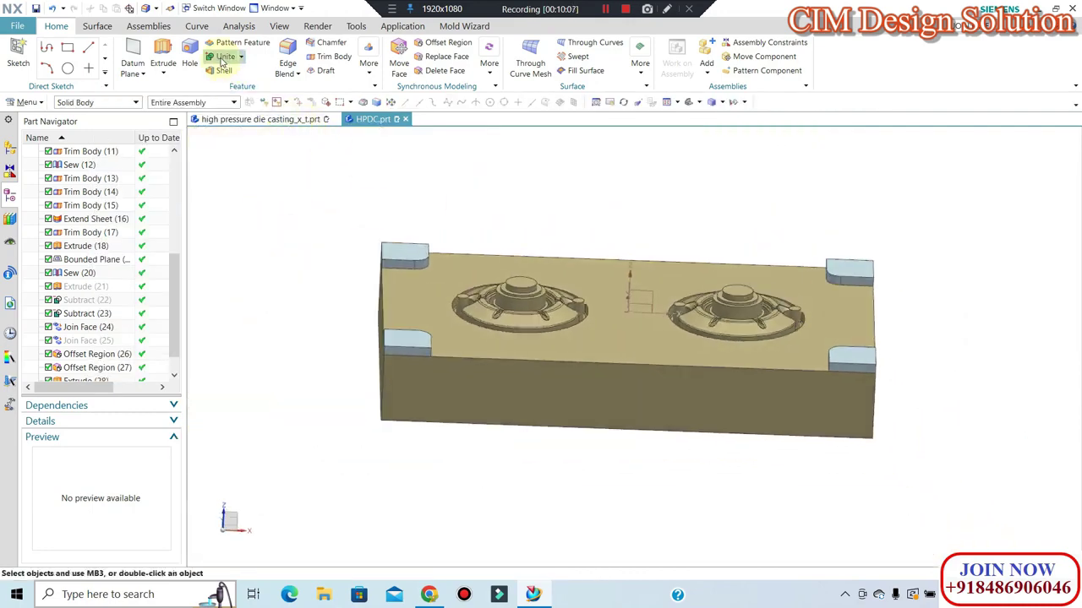
Unite the plate with the four corner blocks into one body.
click(222, 57)
click(411, 338)
click(408, 258)
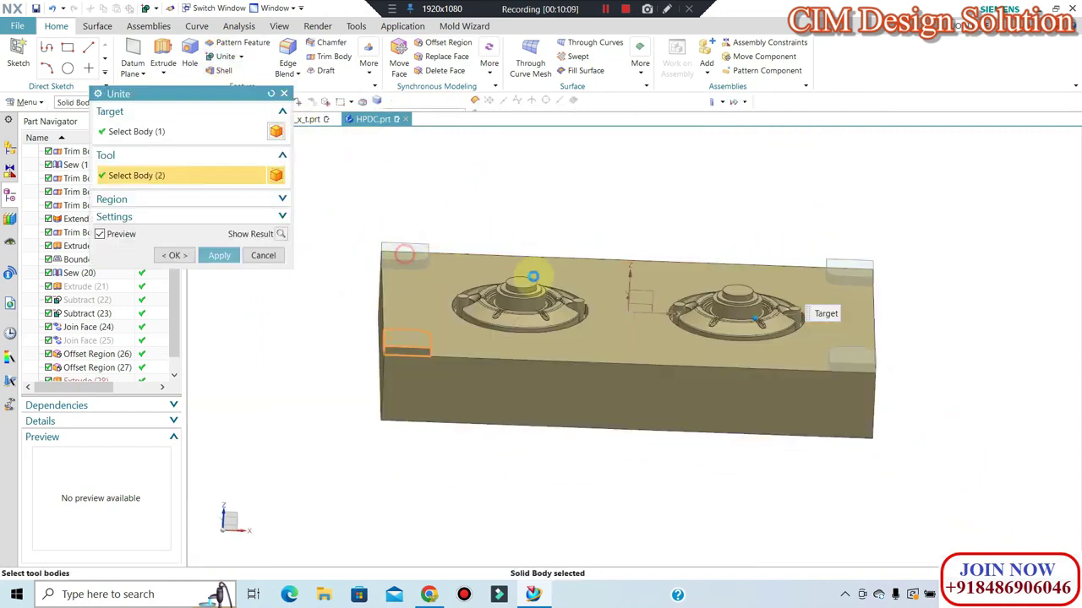
click(849, 270)
click(852, 359)
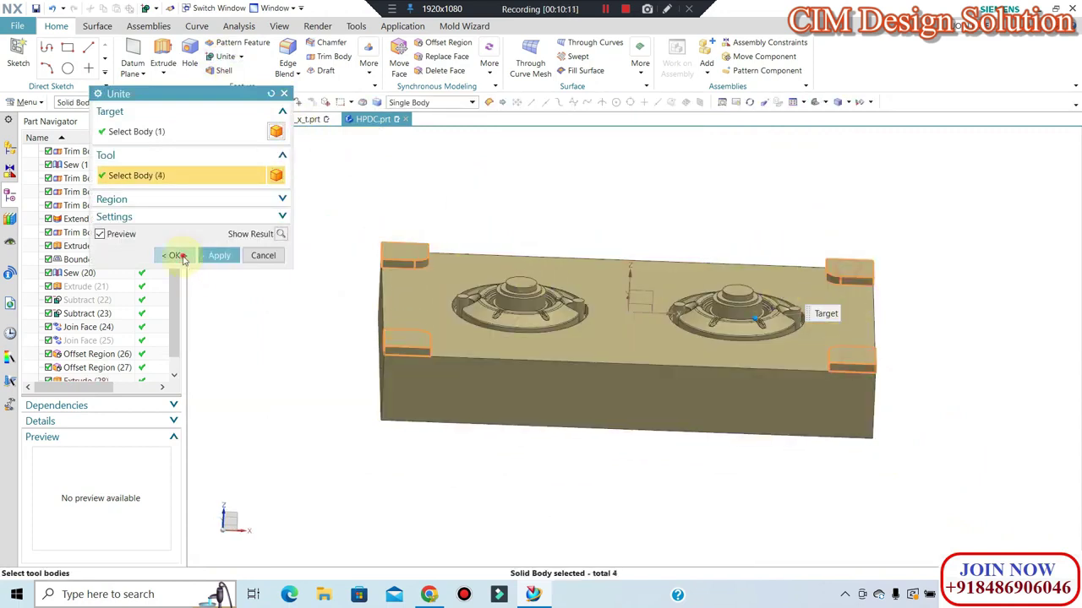
click(181, 257)
Show the hidden upper block and subtract the plate from it, keeping the tool body.
key(ctrl+shift+k)
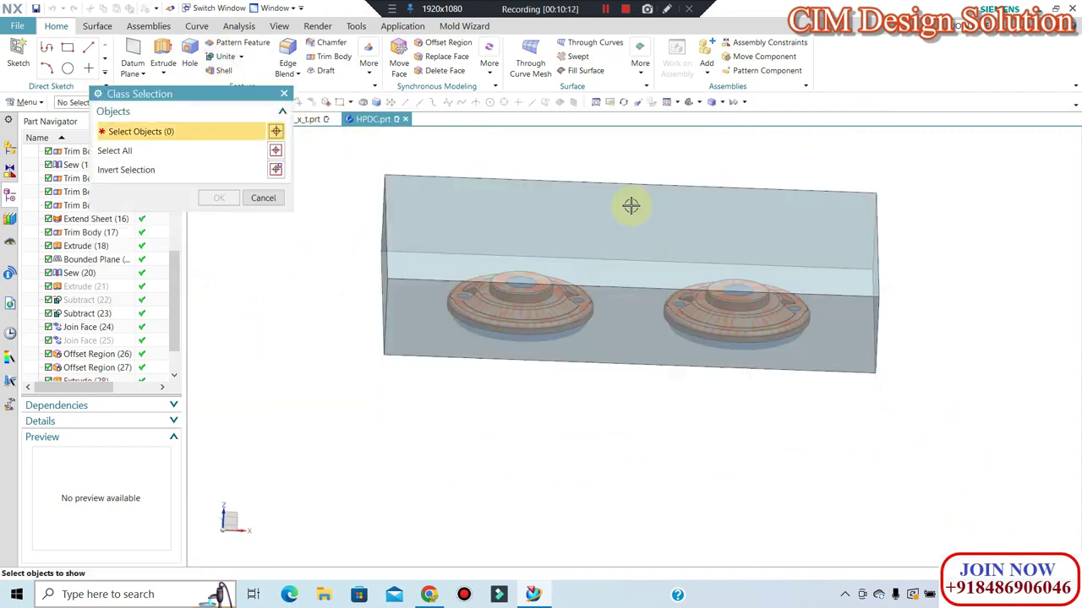
click(524, 230)
middle_click(321, 243)
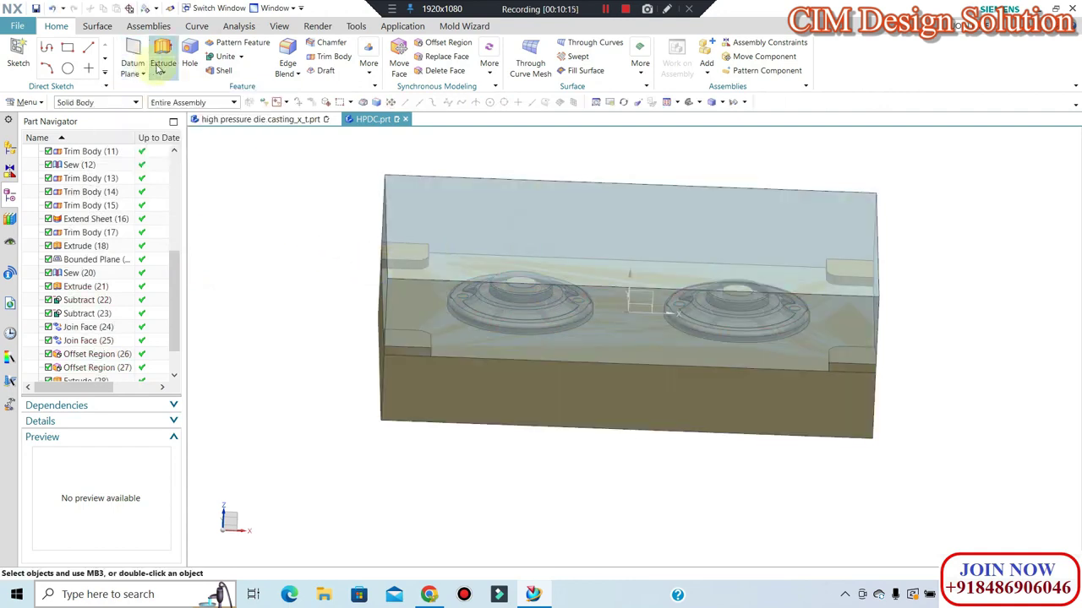
click(245, 88)
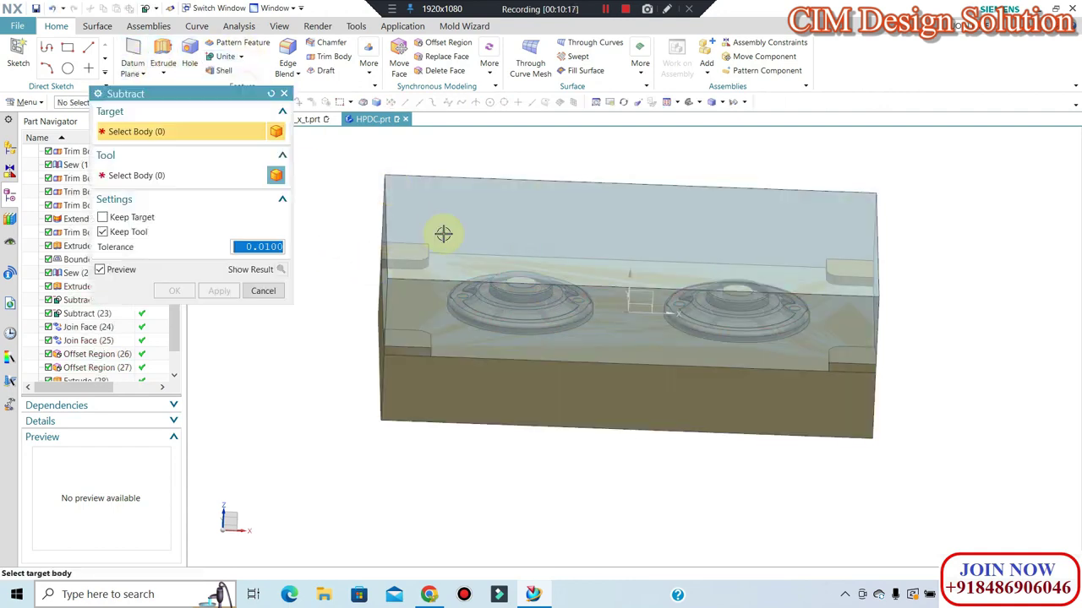
click(442, 232)
click(464, 405)
click(175, 291)
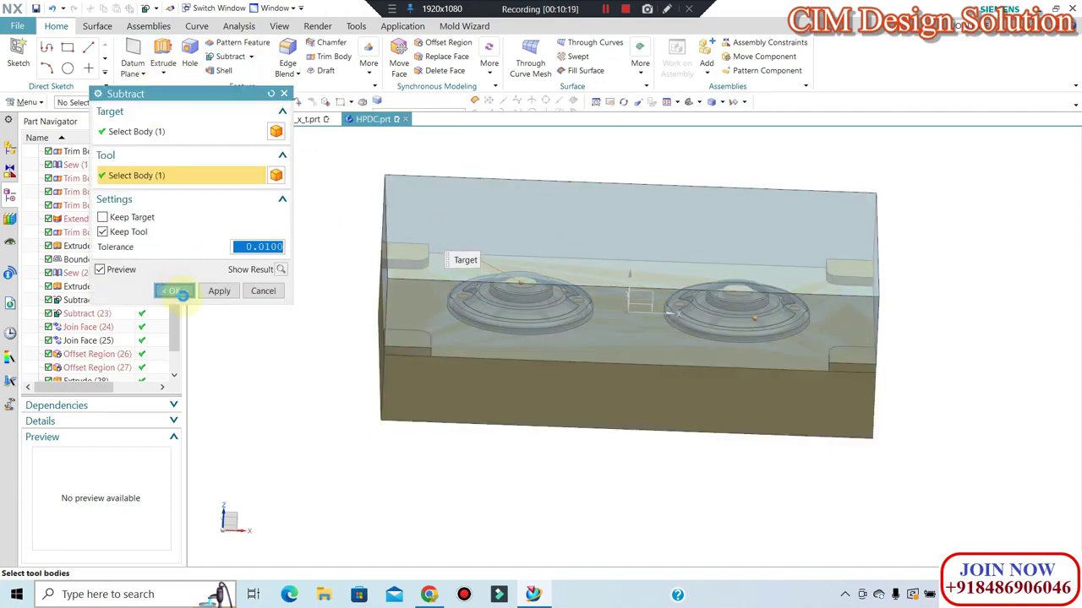
mouse_move(466, 458)
middle_down()
mouse_move(472, 363)
mouse_move(527, 374)
mouse_move(536, 363)
mouse_move(583, 418)
middle_up()
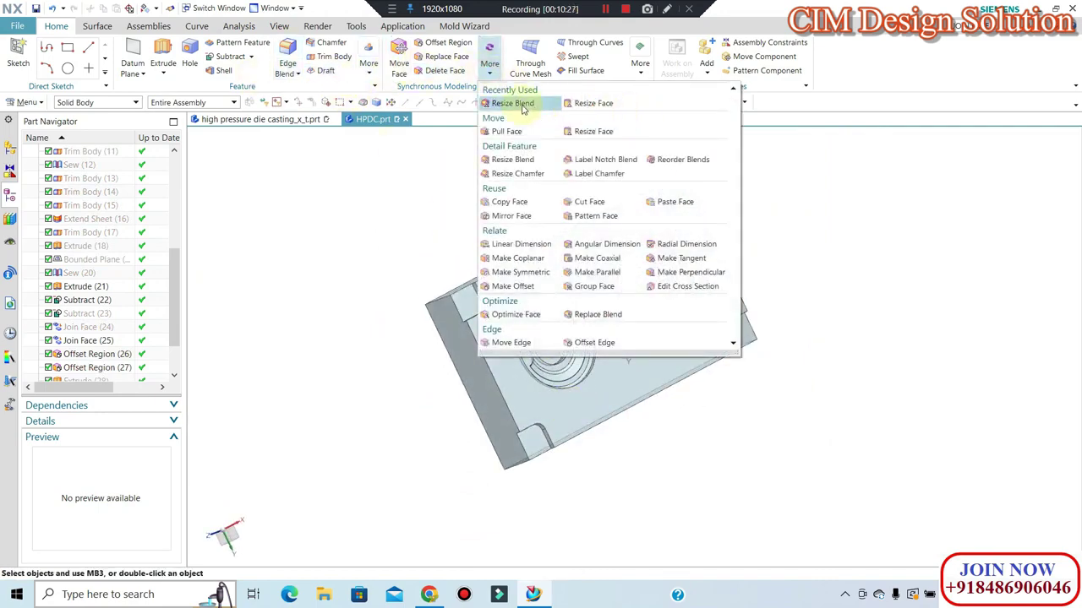
Start Resize Blend and select the first two corner pocket blend faces.
click(523, 109)
scroll(550, 429, up, 3)
scroll(526, 414, up, 2)
click(601, 491)
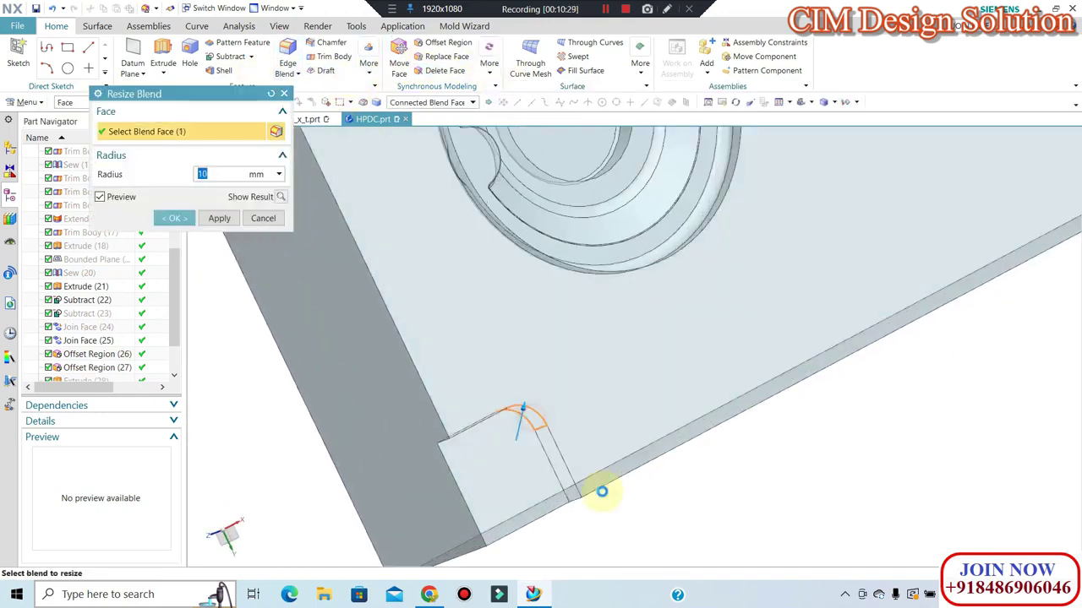
scroll(550, 406, down, 2)
scroll(495, 327, down, 1)
click(439, 208)
scroll(447, 219, up, 2)
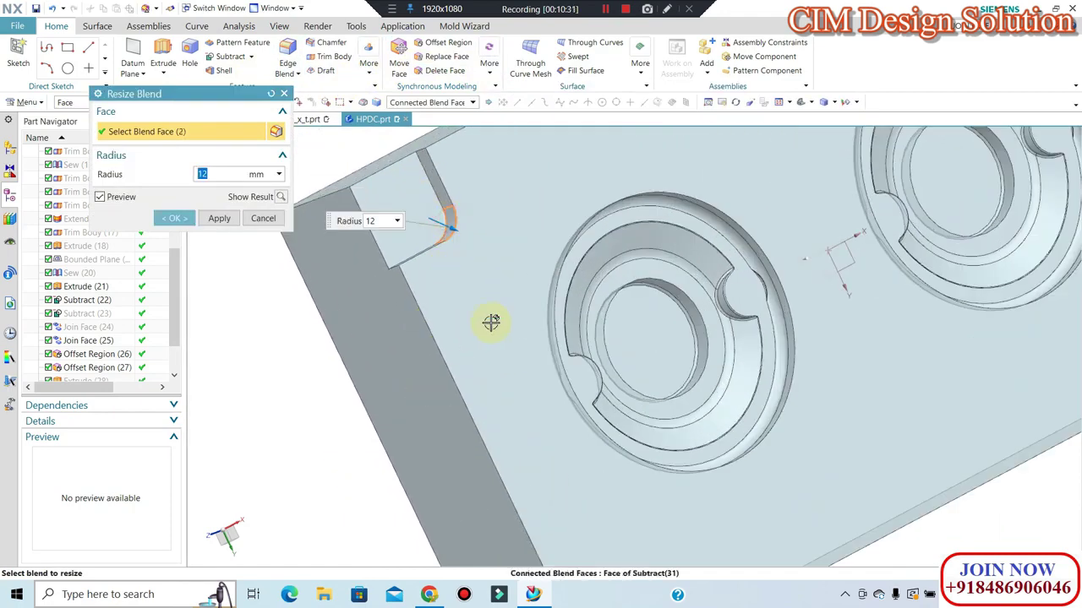
scroll(830, 379, down, 3)
scroll(840, 309, up, 1)
scroll(852, 319, up, 1)
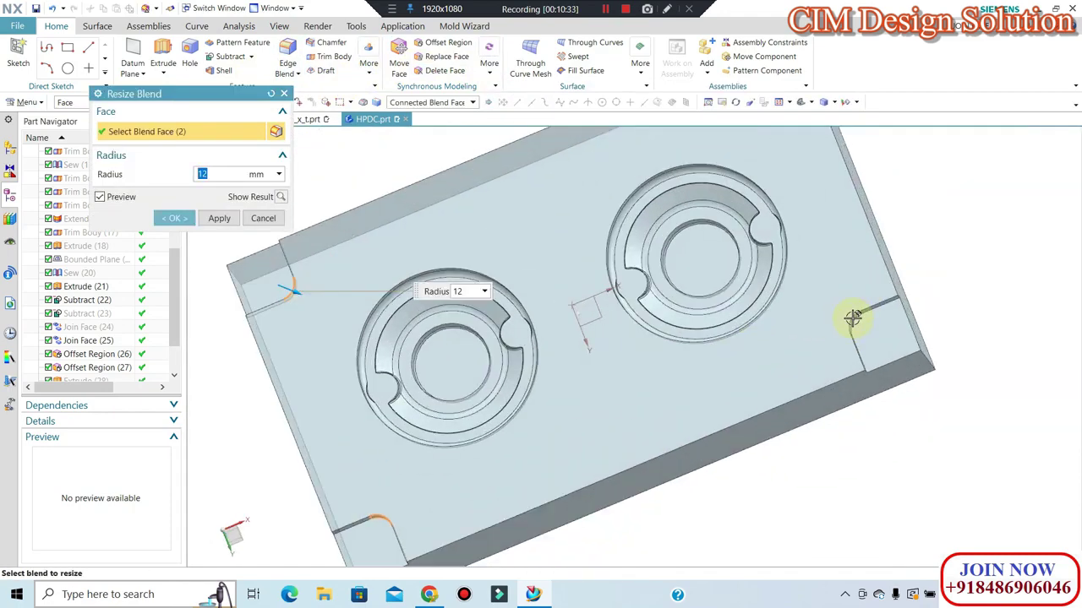
scroll(851, 319, up, 1)
Add the other two corner blends and resize all four to a 10 mm radius.
click(821, 344)
scroll(688, 290, down, 1)
scroll(741, 212, down, 1)
scroll(720, 172, up, 1)
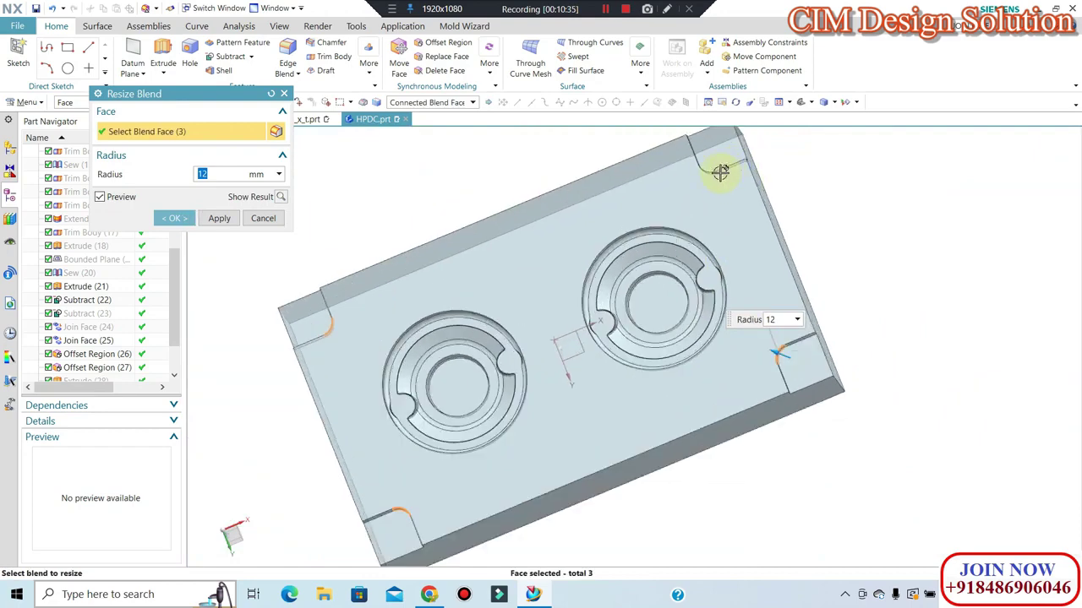
scroll(719, 171, up, 2)
click(698, 173)
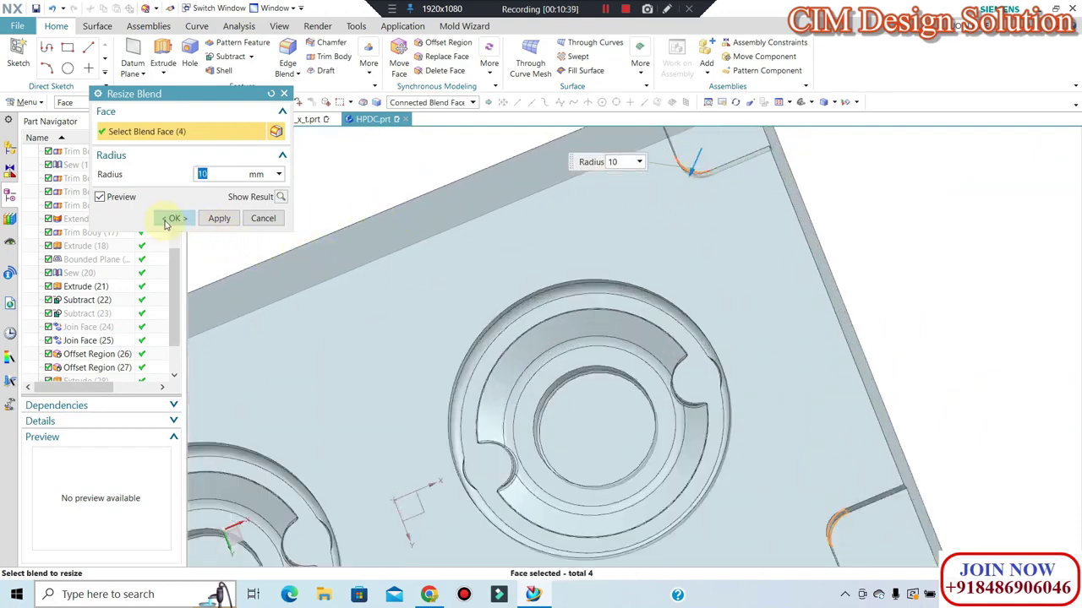
click(166, 224)
scroll(792, 289, down, 3)
mouse_move(683, 295)
middle_down()
mouse_move(680, 273)
mouse_move(604, 453)
middle_up()
scroll(414, 258, up, 2)
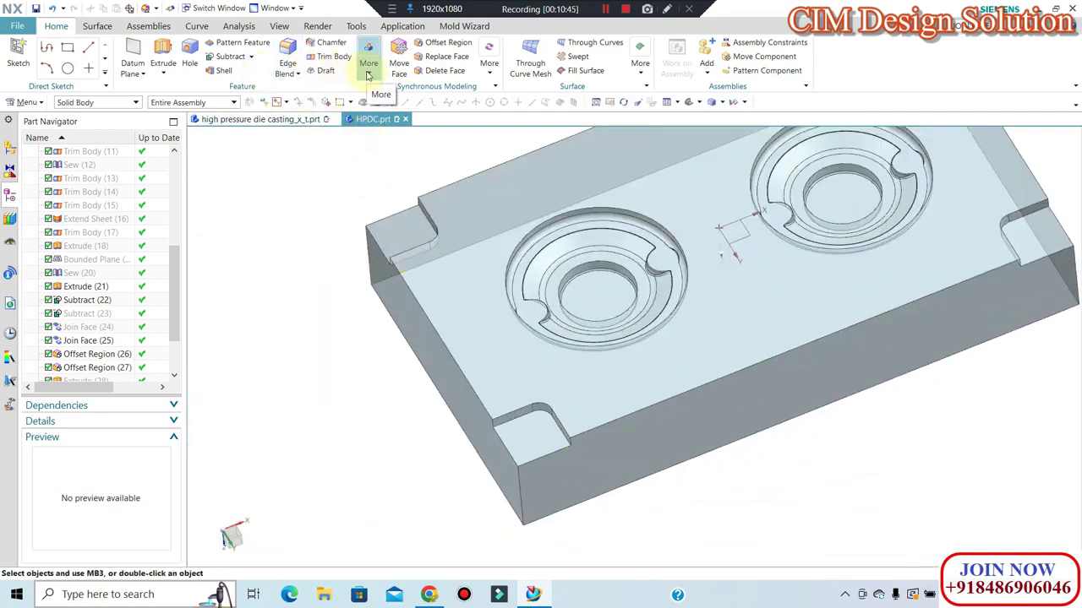
Extrude the four corner pocket regions, selected with the Region Boundary Curve filter.
click(368, 68)
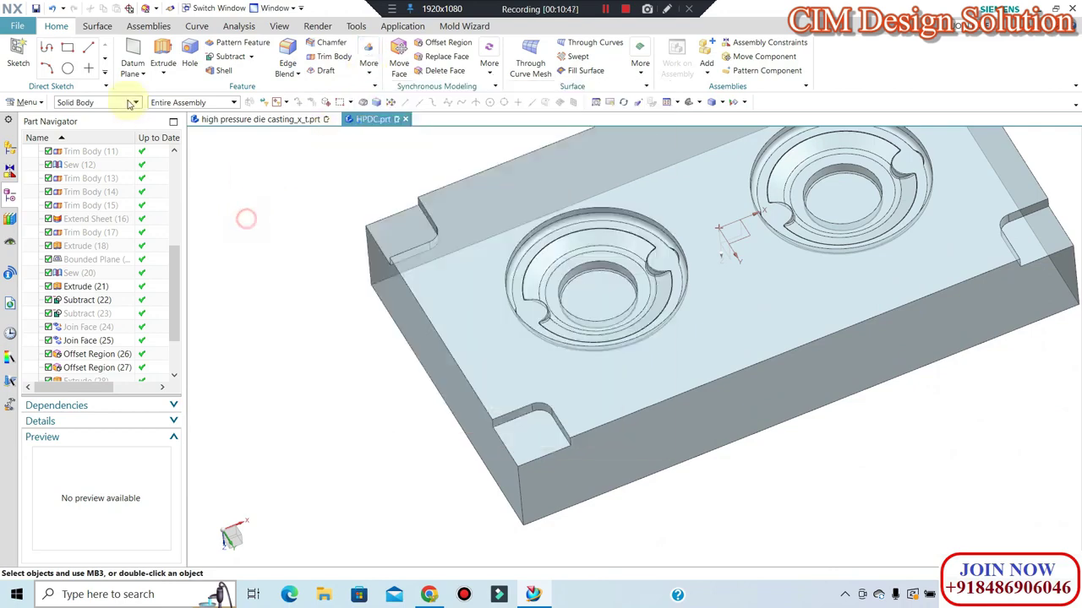
click(164, 61)
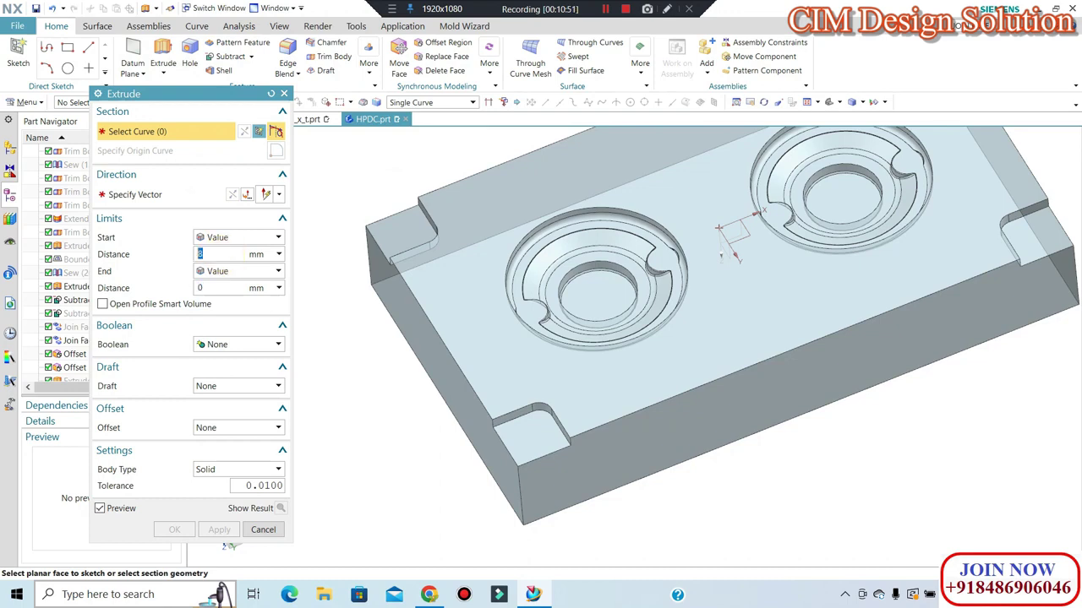
click(402, 102)
click(426, 187)
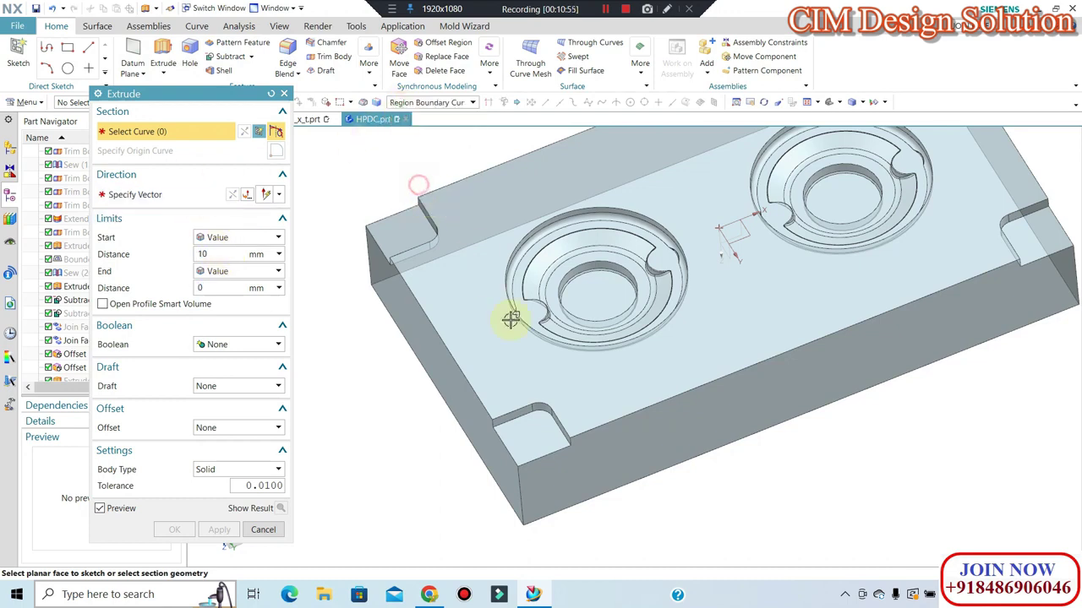
click(534, 434)
scroll(408, 229, down, 2)
click(410, 225)
mouse_move(541, 309)
middle_down()
mouse_move(772, 278)
mouse_move(804, 164)
middle_up()
scroll(804, 164, up, 2)
click(814, 136)
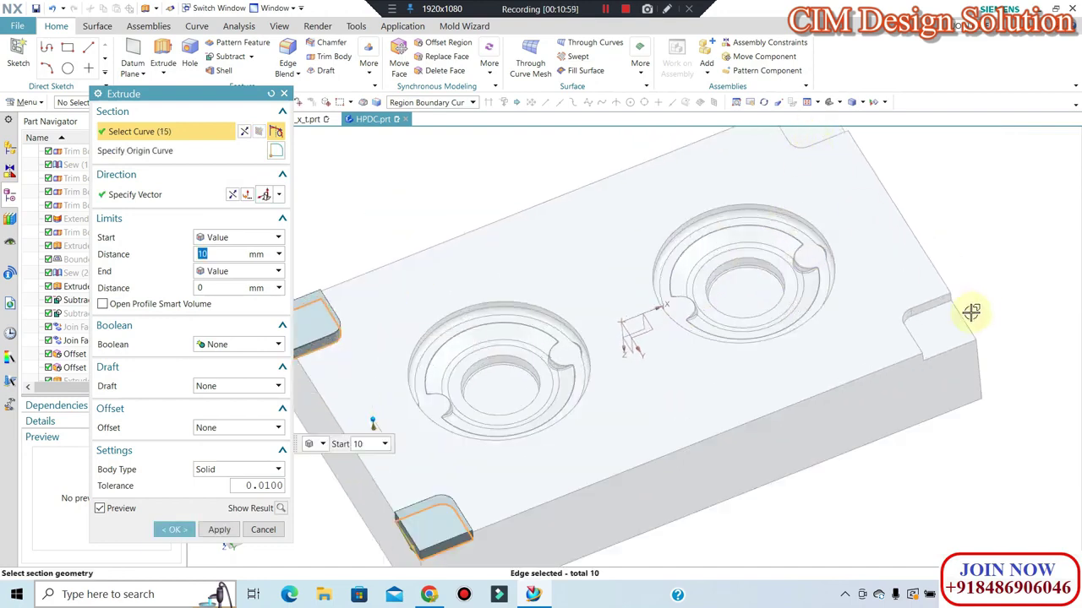
click(896, 331)
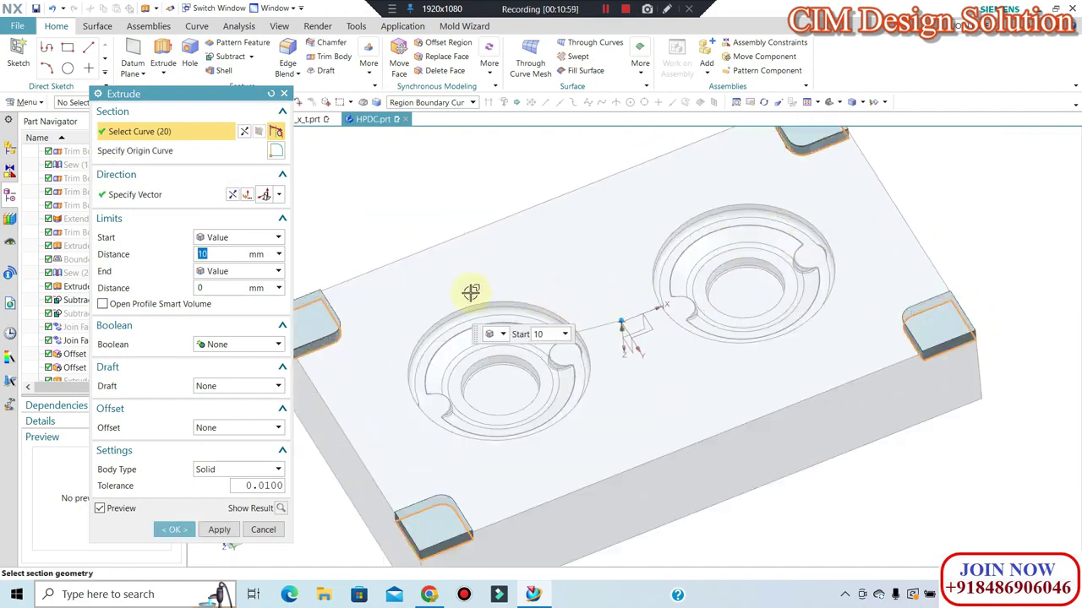
Add a -15° Draft From Section and set the Boolean to Subtract.
click(218, 387)
click(219, 425)
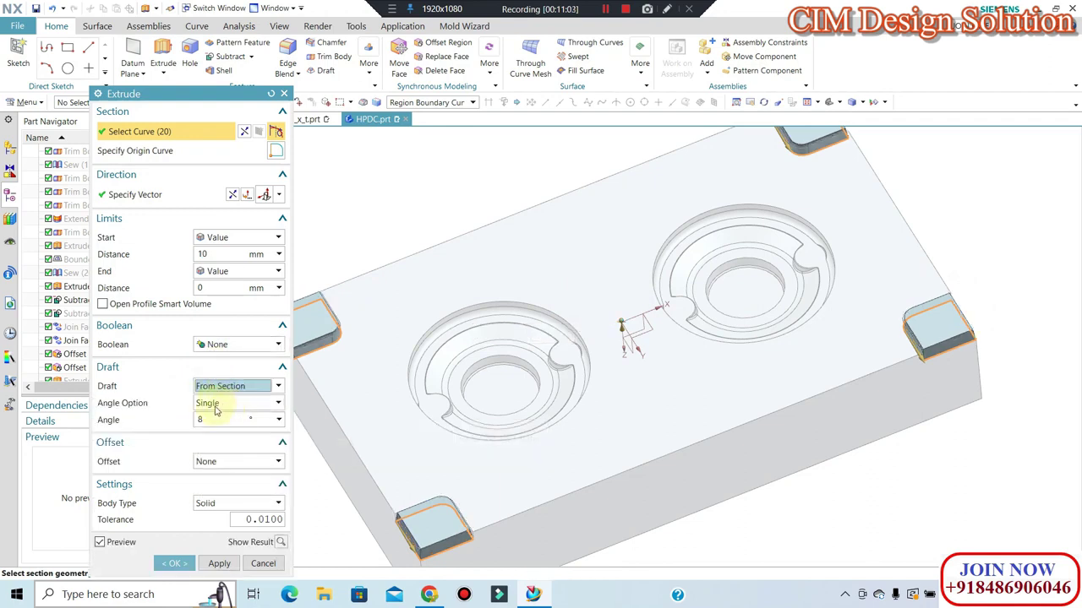
click(217, 419)
text(8)
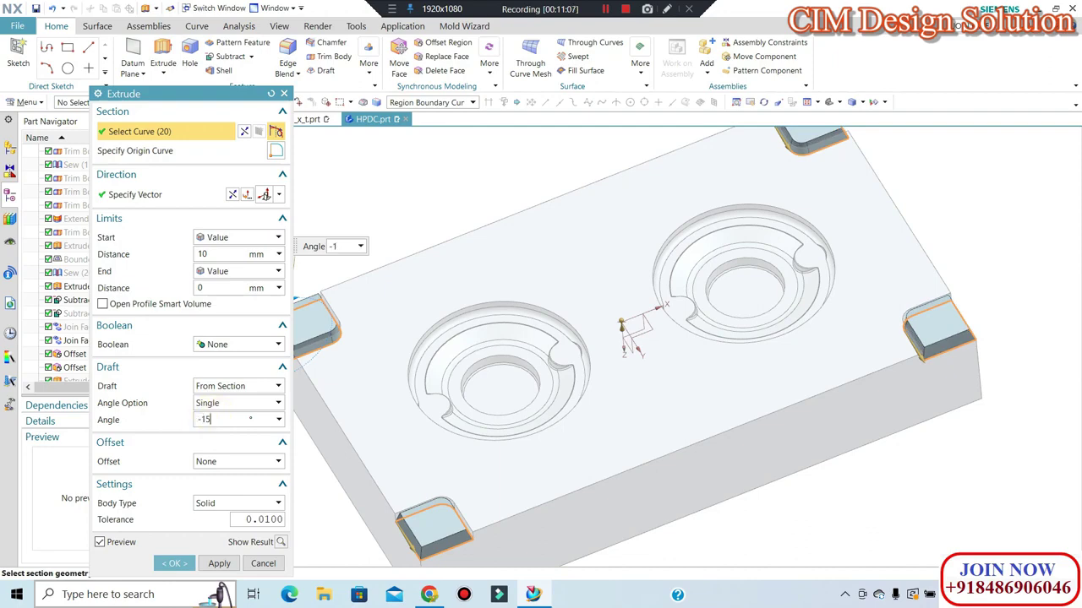
key(Return)
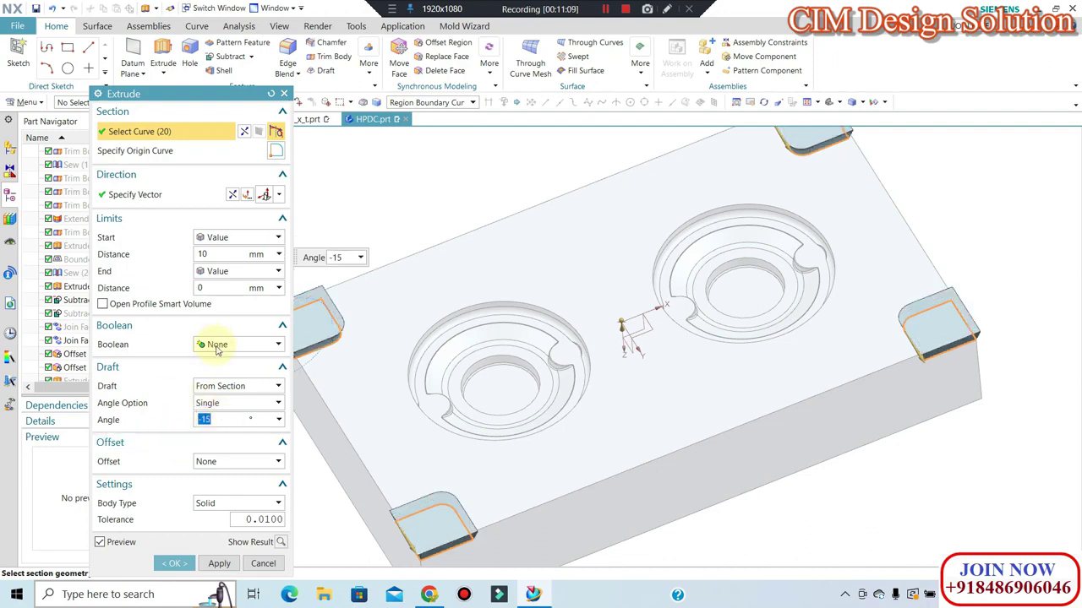
click(216, 347)
click(222, 384)
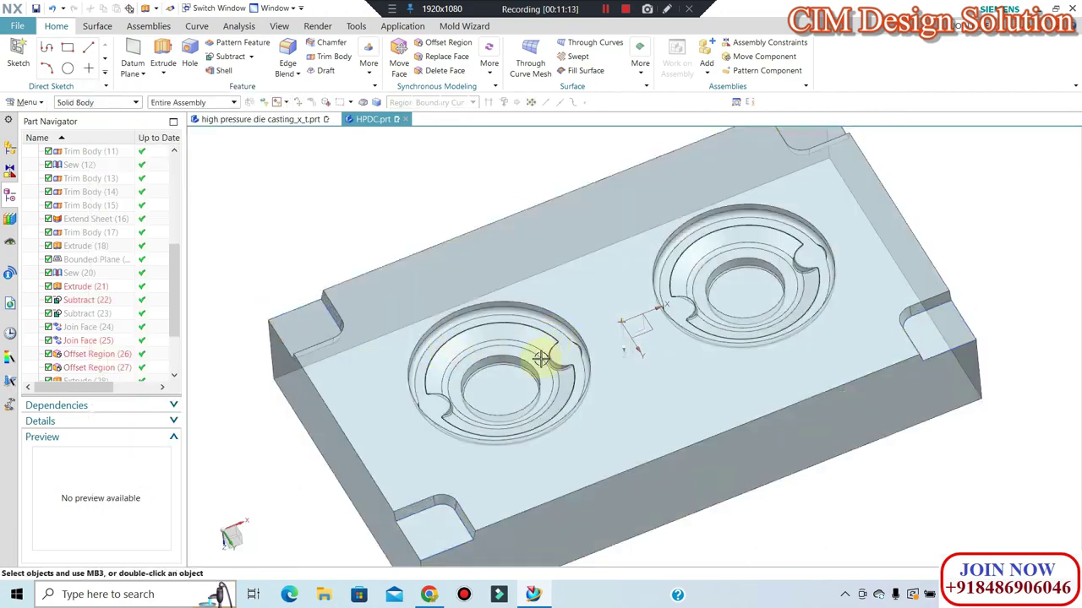
Offset the corner notch faces by -1 mm, then display the core plate with its cores alone.
scroll(464, 490, up, 3)
middle_drag(464, 490, 466, 454)
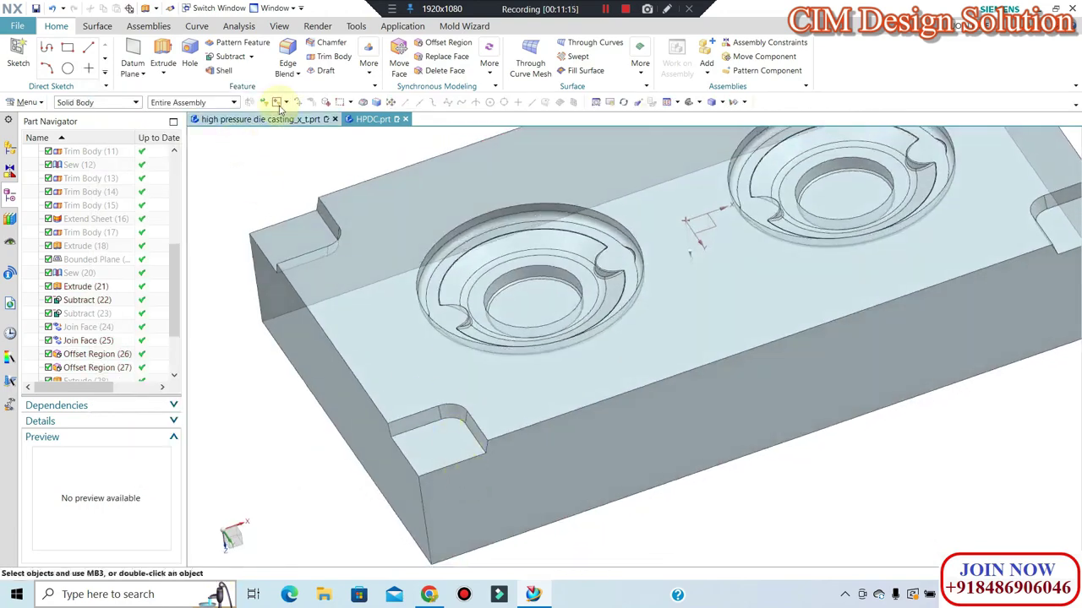
click(314, 230)
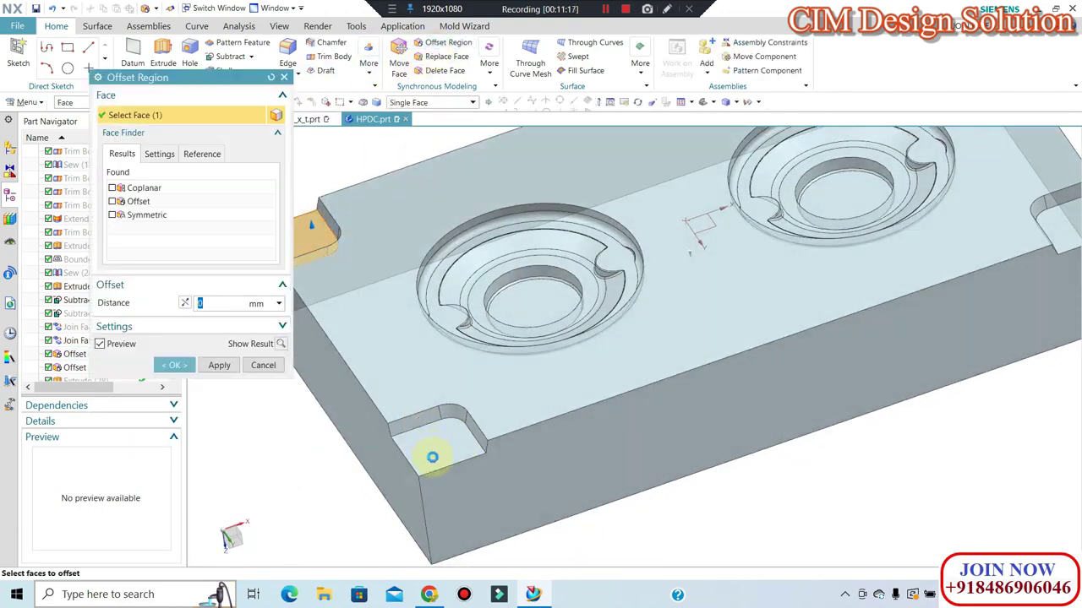
click(433, 448)
middle_drag(434, 446, 898, 273)
click(857, 307)
text(-1)
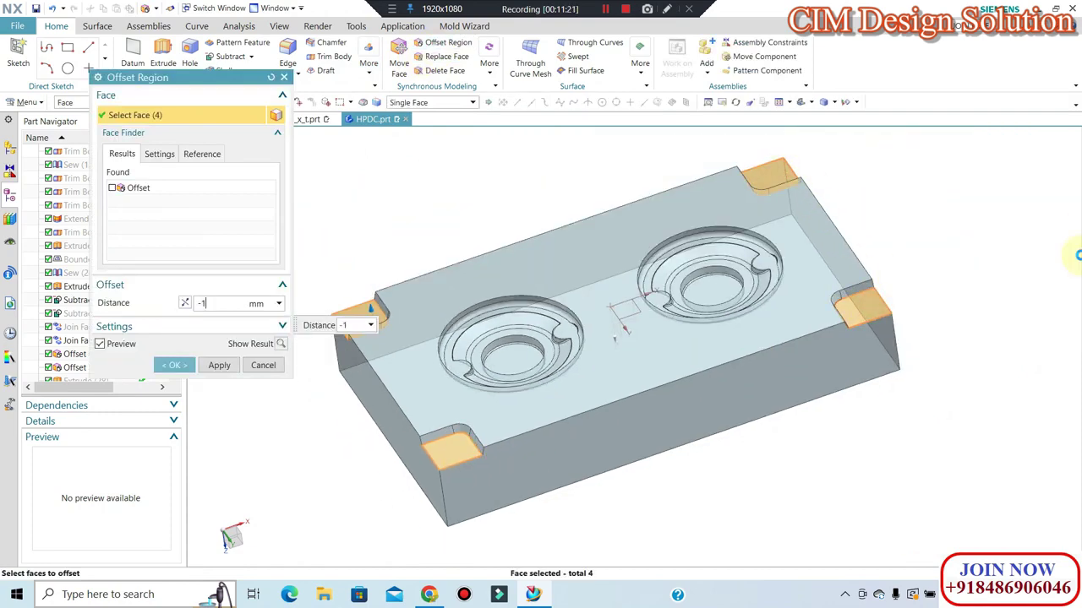
key(Return)
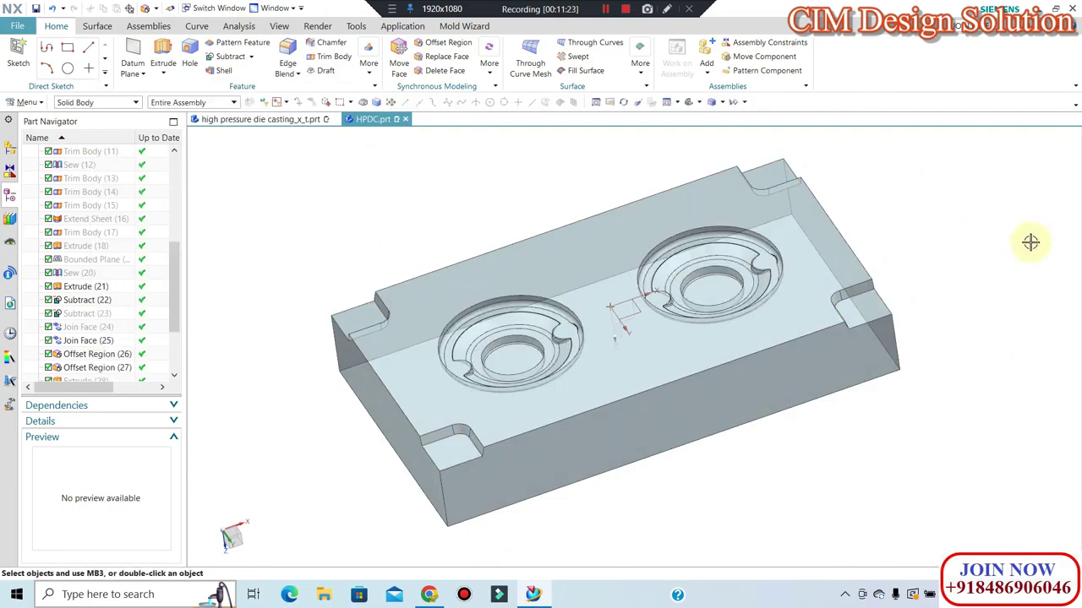
double_click(526, 401)
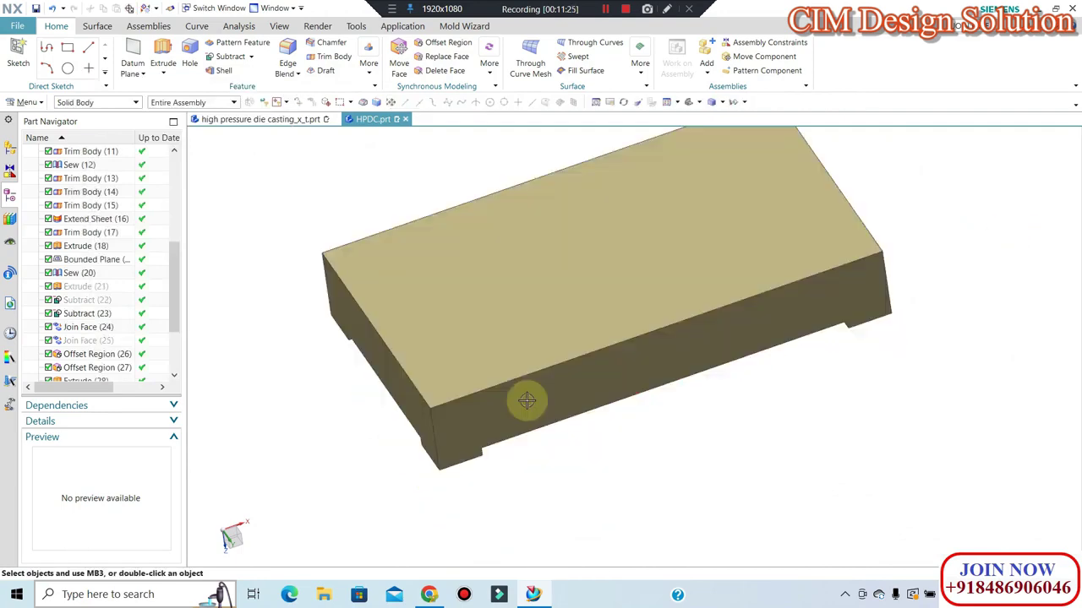
middle_drag(526, 401, 501, 286)
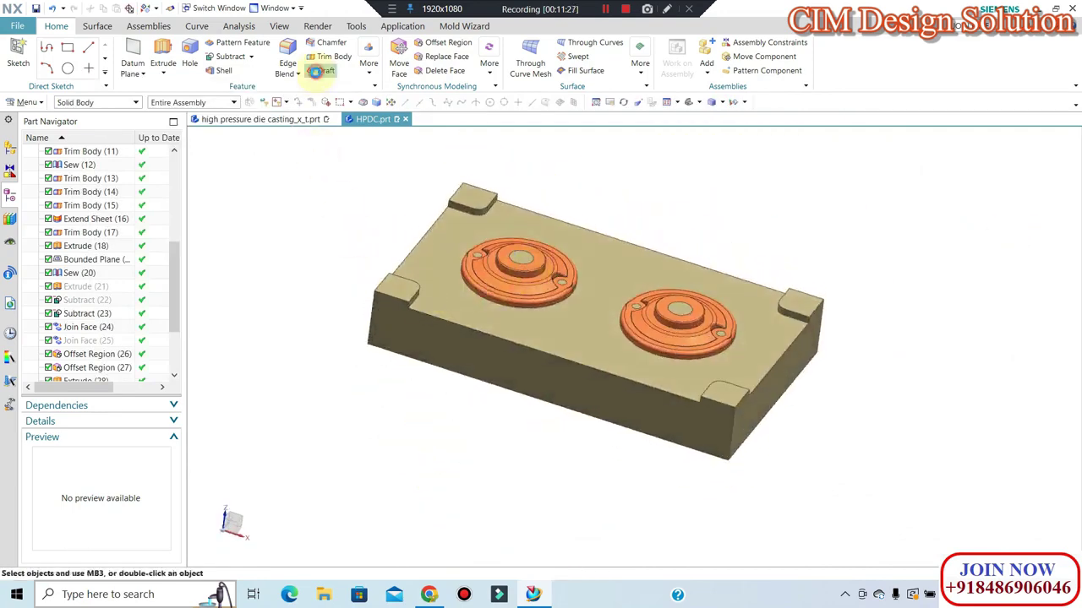
Draft the four corner pads' edges at 15° along the upward draw direction.
click(315, 71)
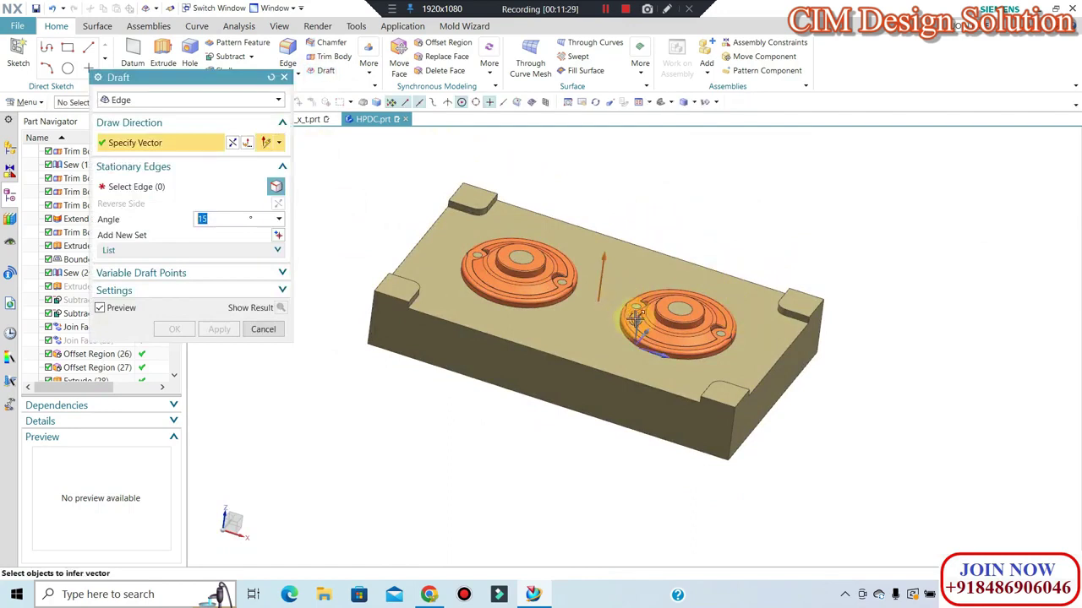
middle_click(471, 227)
scroll(471, 216, up, 1)
scroll(477, 211, up, 3)
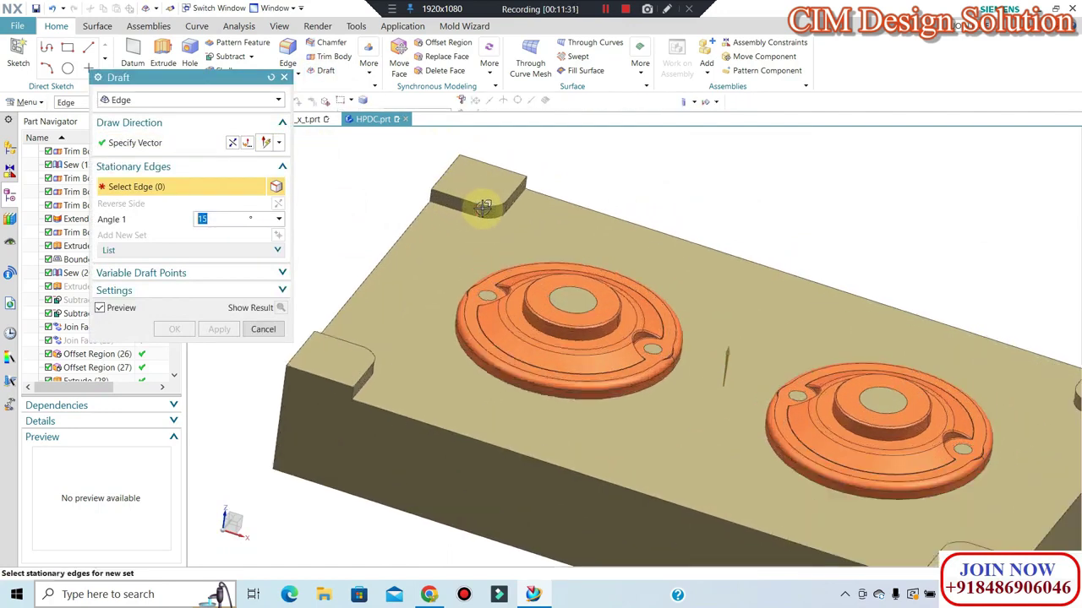
click(488, 207)
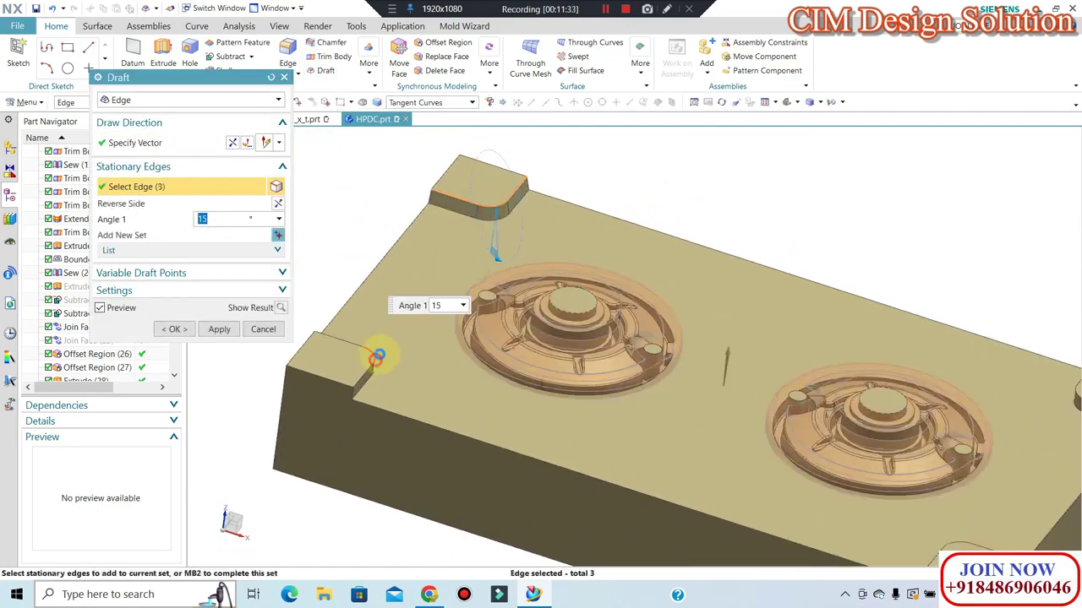
click(376, 357)
scroll(465, 249, down, 3)
scroll(692, 338, up, 2)
scroll(696, 285, up, 2)
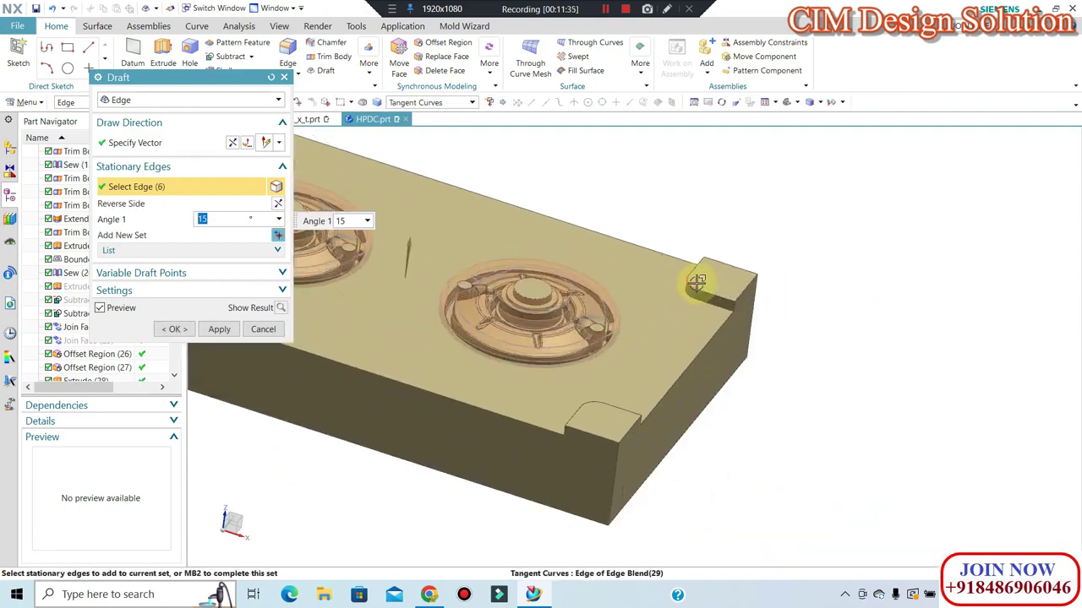
click(695, 285)
click(600, 403)
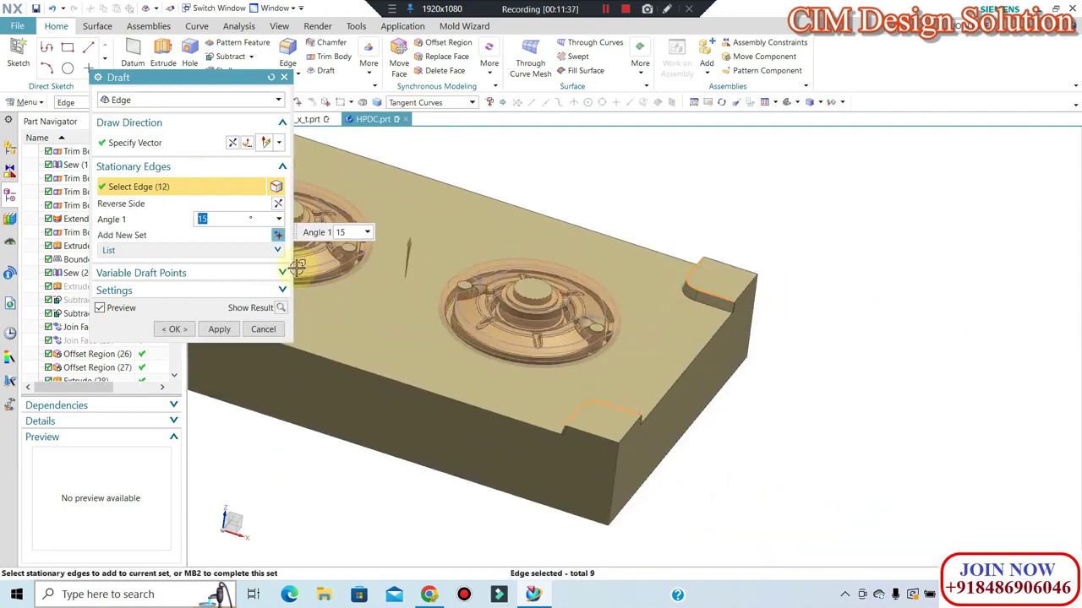
middle_click(816, 395)
middle_click(807, 393)
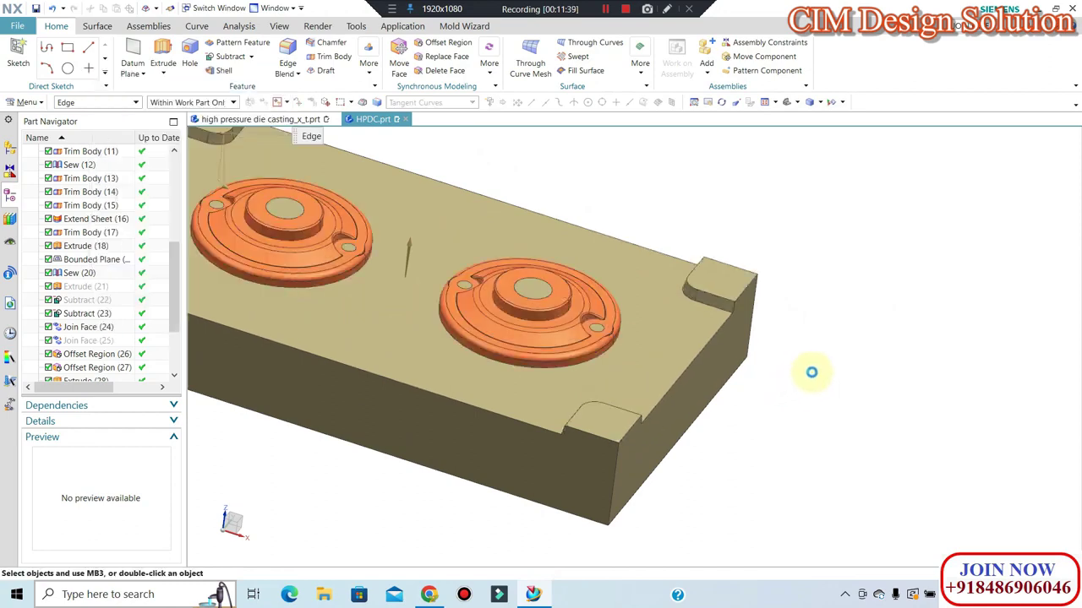
Chamfer the four corner pads' top edges with a symmetric 1 mm distance.
key(ctrl+f)
scroll(863, 394, down, 1)
click(319, 44)
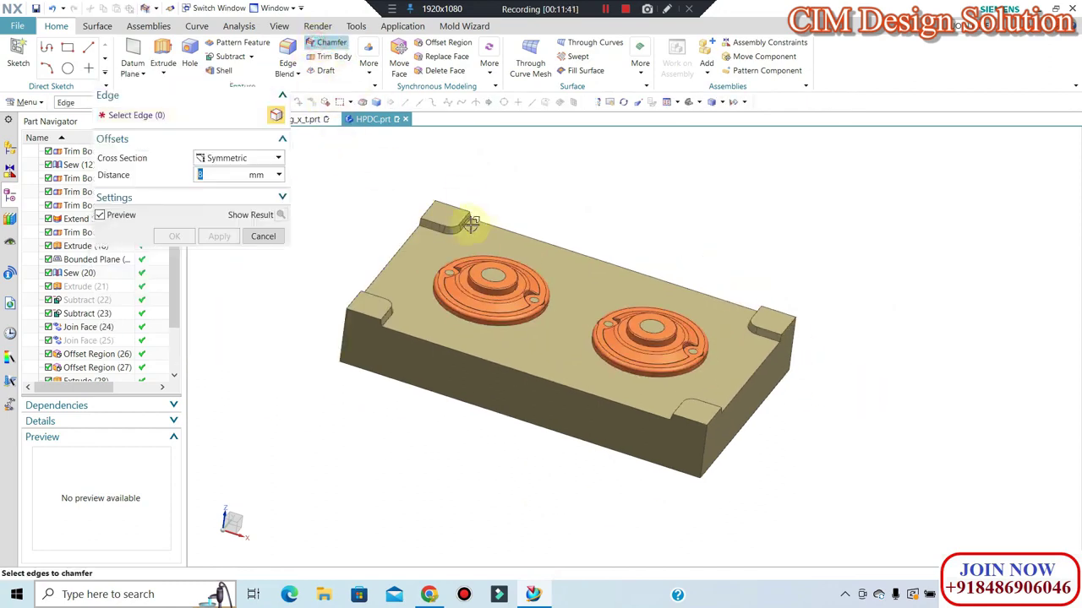
scroll(470, 218, up, 2)
click(441, 220)
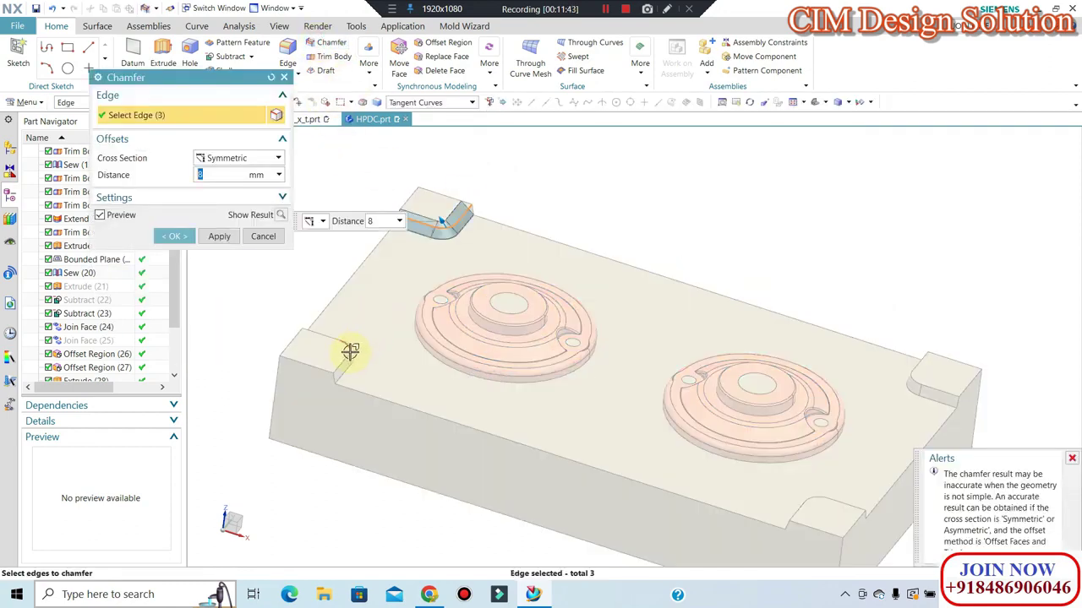
click(344, 358)
click(834, 496)
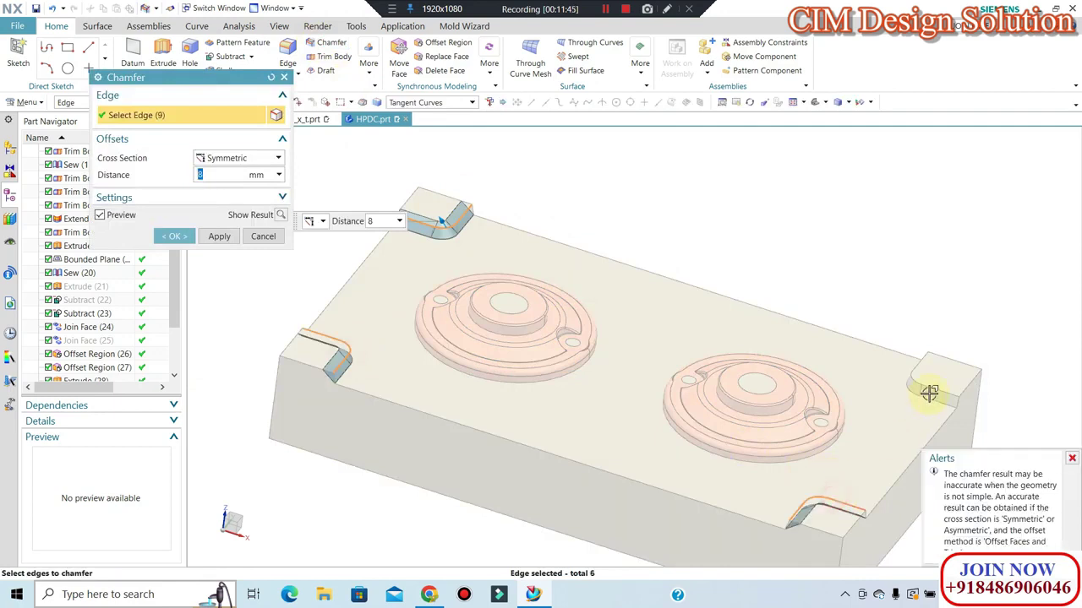
click(936, 385)
text(1)
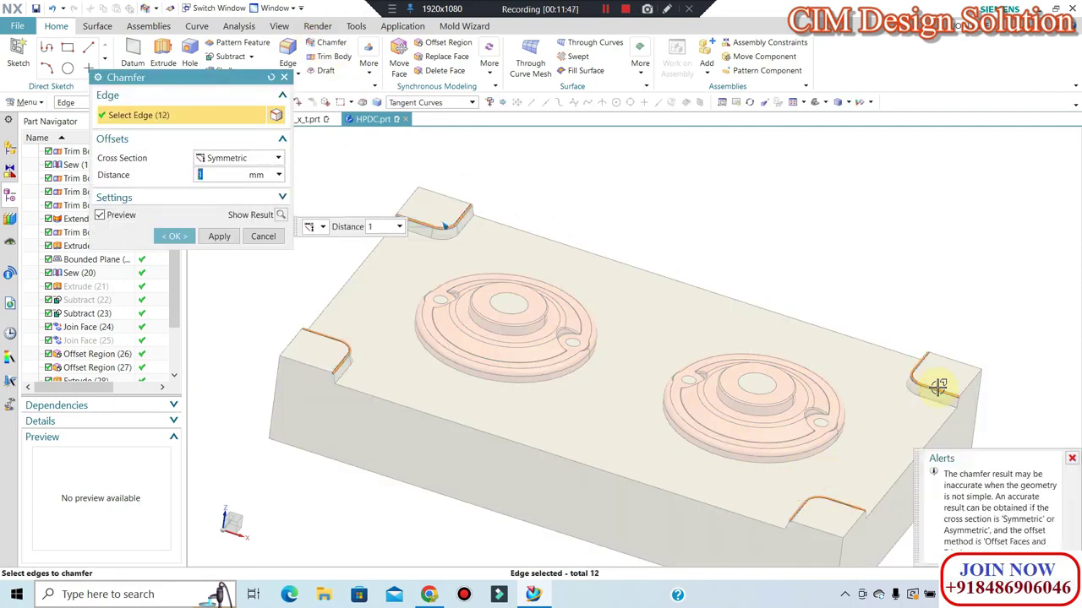
click(174, 236)
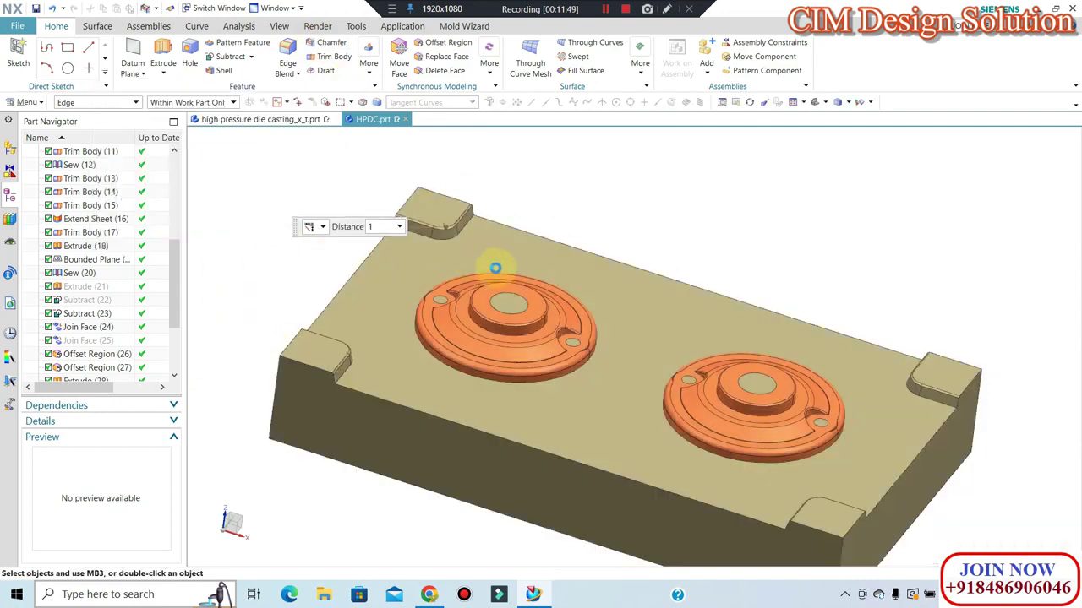
mouse_move(495, 265)
middle_down()
mouse_move(522, 243)
mouse_move(634, 234)
middle_up()
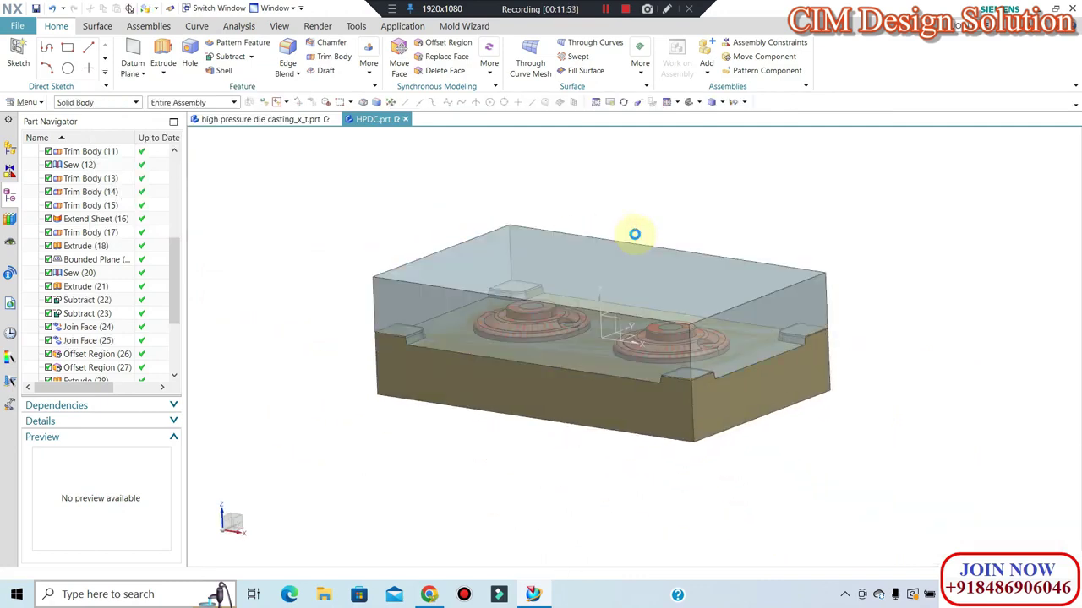
Save the HPDC part and view the block from the front.
key(Home)
key(ctrl+s)
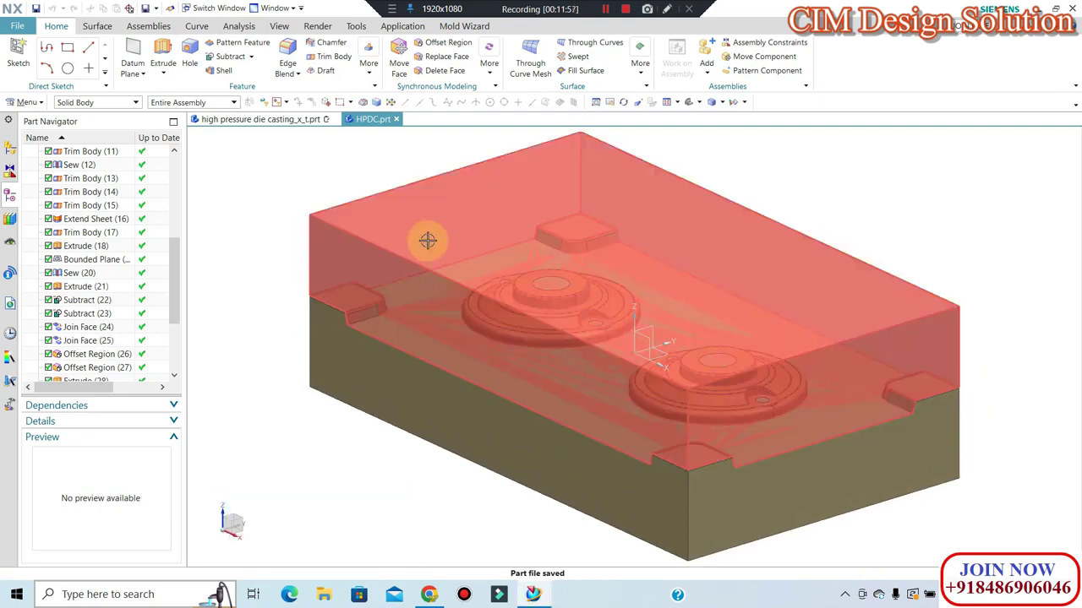
key(ctrl+alt+f)
scroll(369, 350, up, 3)
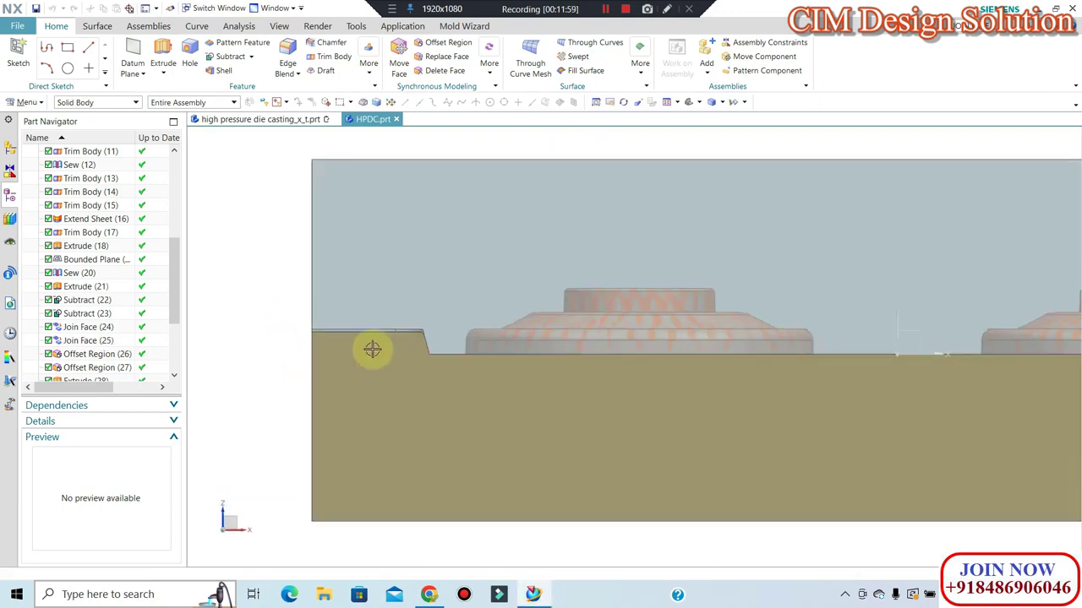
scroll(388, 334, up, 2)
scroll(448, 321, up, 2)
scroll(507, 309, down, 3)
Orbit and zoom around both plates to inspect the corners, then save again.
mouse_move(505, 313)
middle_down()
mouse_move(474, 343)
mouse_move(338, 389)
middle_up()
scroll(337, 371, up, 2)
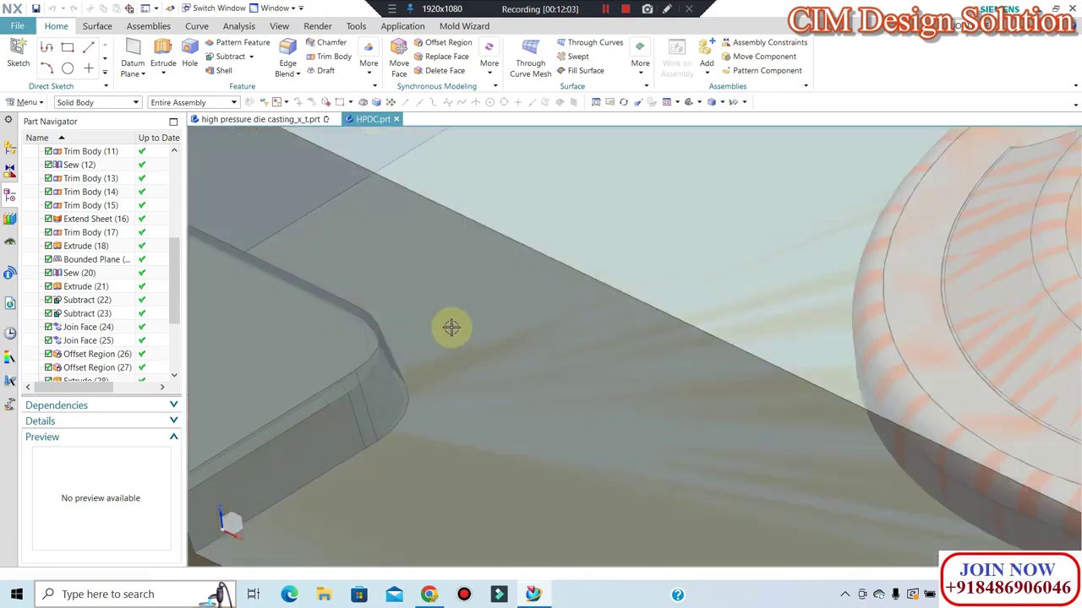
scroll(341, 422, up, 2)
scroll(341, 422, up, 2)
mouse_move(447, 331)
middle_down()
mouse_move(418, 357)
mouse_move(540, 222)
middle_up()
scroll(536, 283, down, 2)
scroll(453, 284, down, 3)
scroll(522, 346, down, 3)
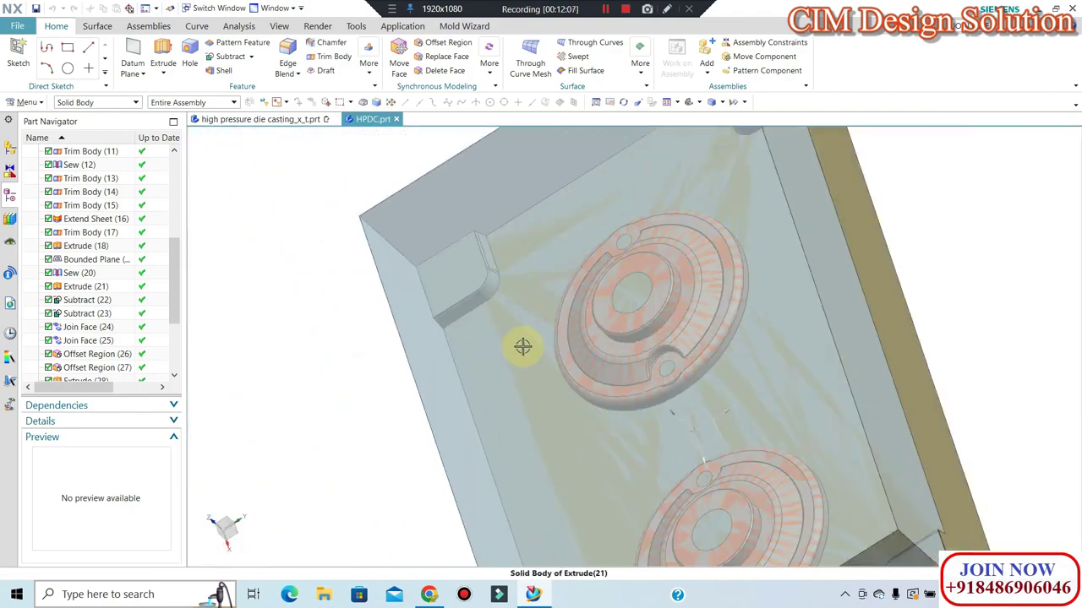
mouse_move(521, 345)
middle_down()
mouse_move(608, 268)
mouse_move(588, 251)
mouse_move(496, 278)
mouse_move(533, 304)
mouse_move(479, 256)
middle_up()
key(ctrl+s)
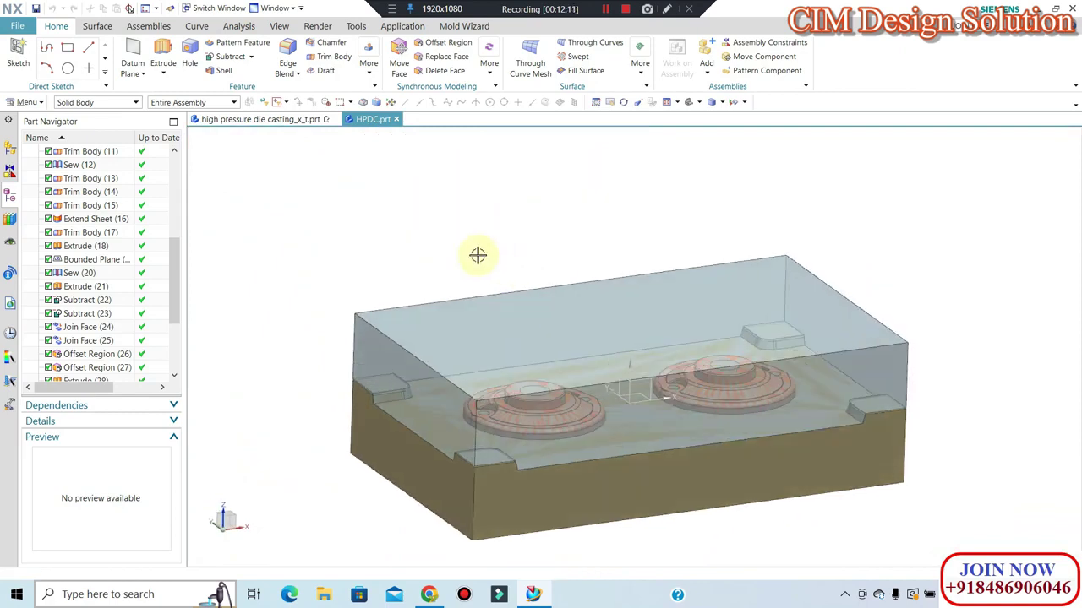
scroll(478, 256, down, 2)
Chamfer a vertical outer corner edge of the block by 10 mm.
click(331, 42)
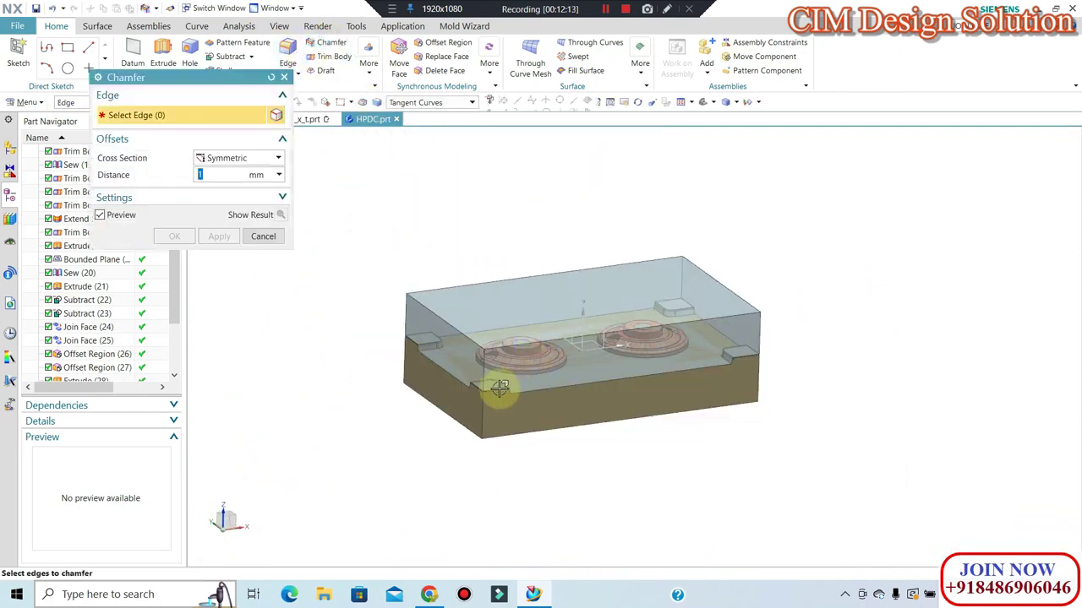
scroll(479, 351, up, 3)
click(477, 349)
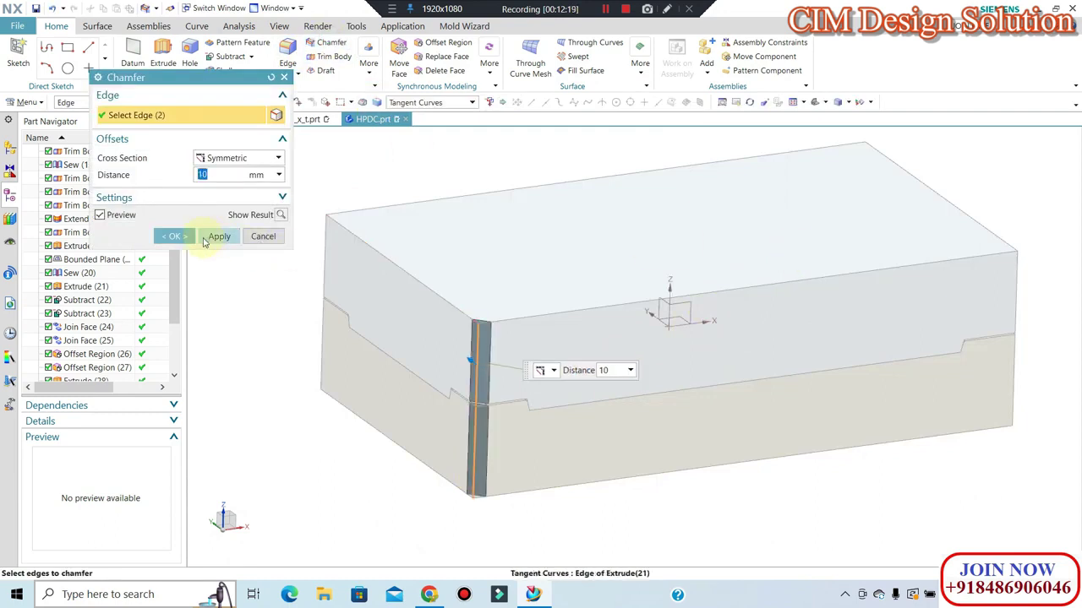
click(212, 236)
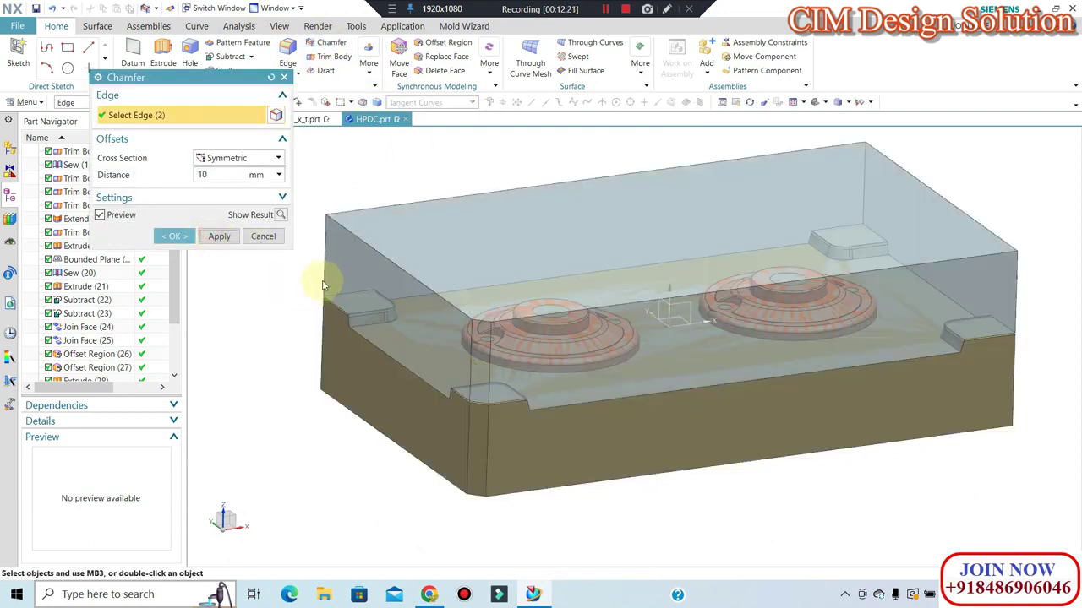
middle_click(326, 245)
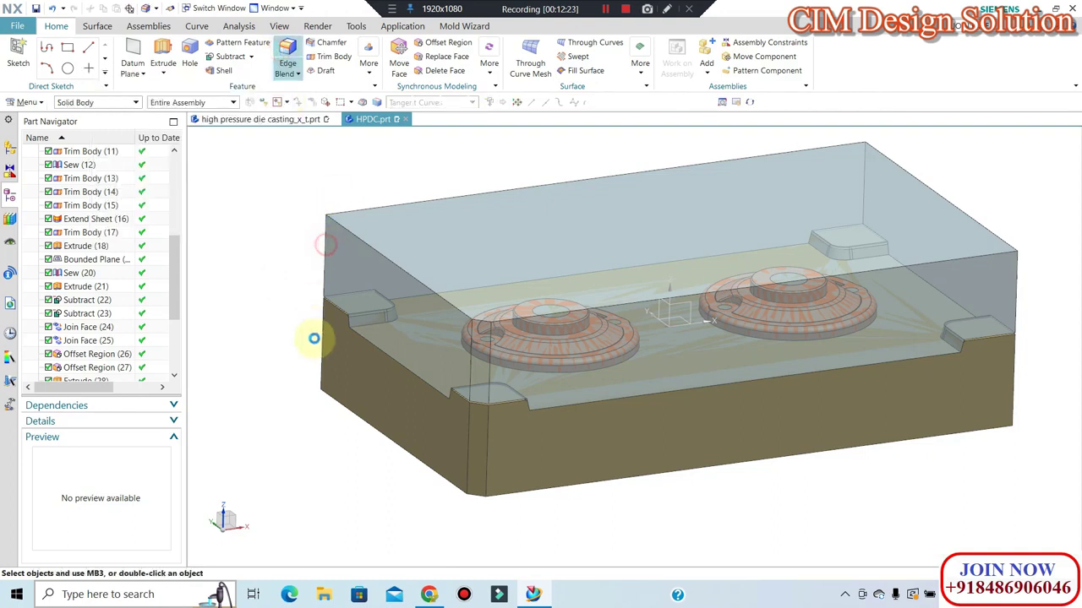
Round the vertical outer corner edges of the block with a 15 mm Edge Blend.
key(b)
click(325, 366)
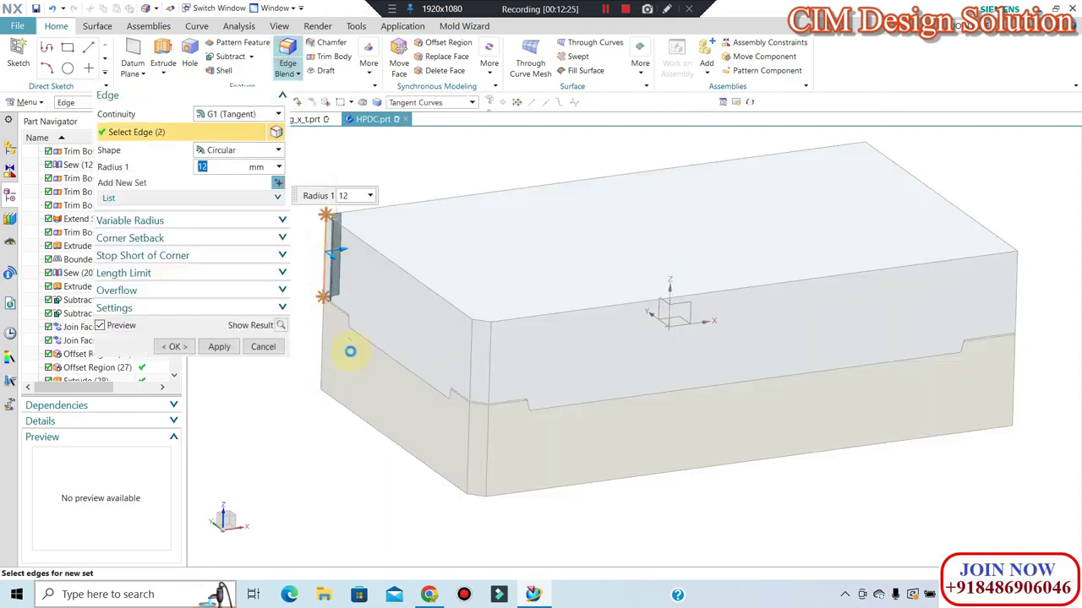
scroll(336, 356, down, 2)
text(15)
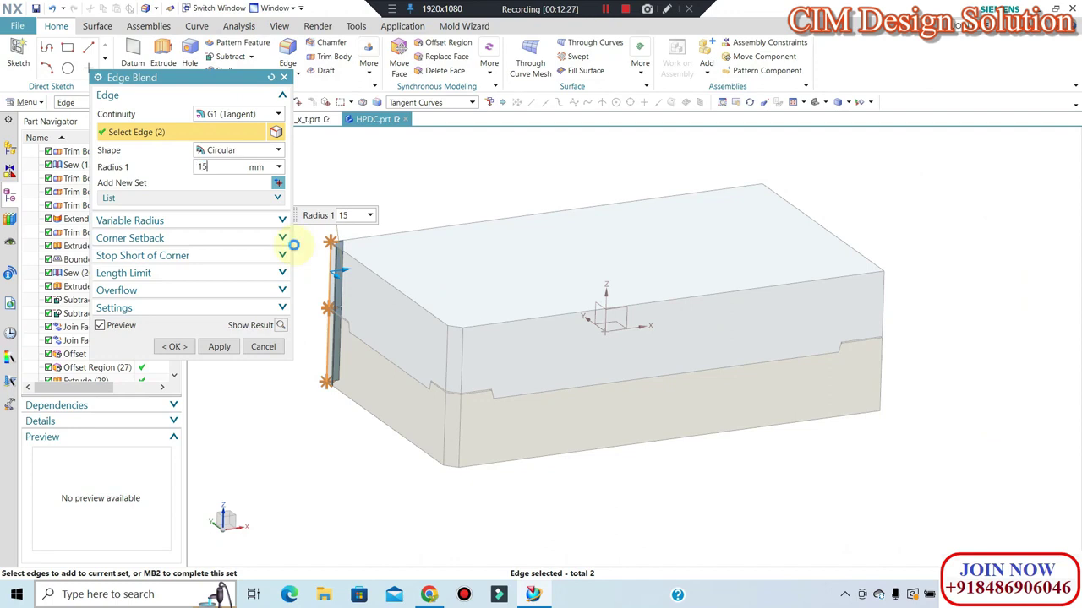
key(Return)
click(878, 379)
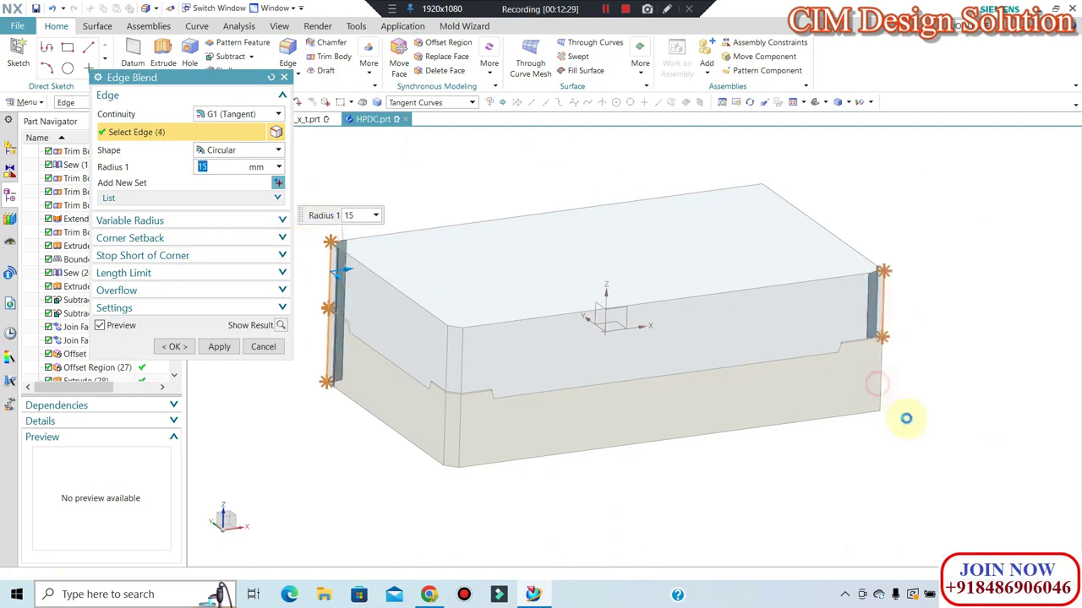
middle_drag(929, 442, 755, 317)
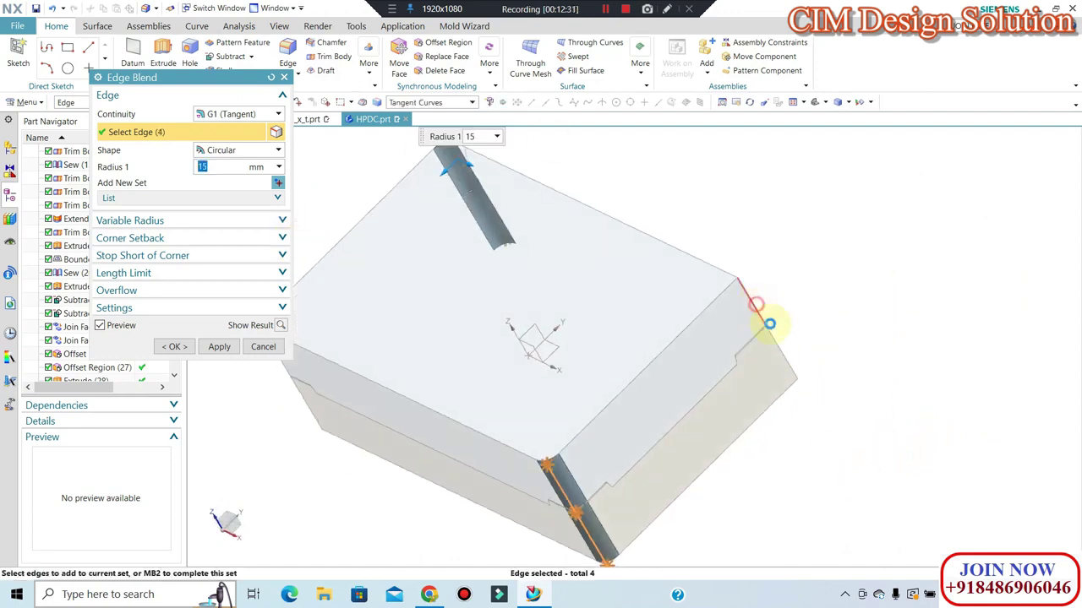
click(774, 338)
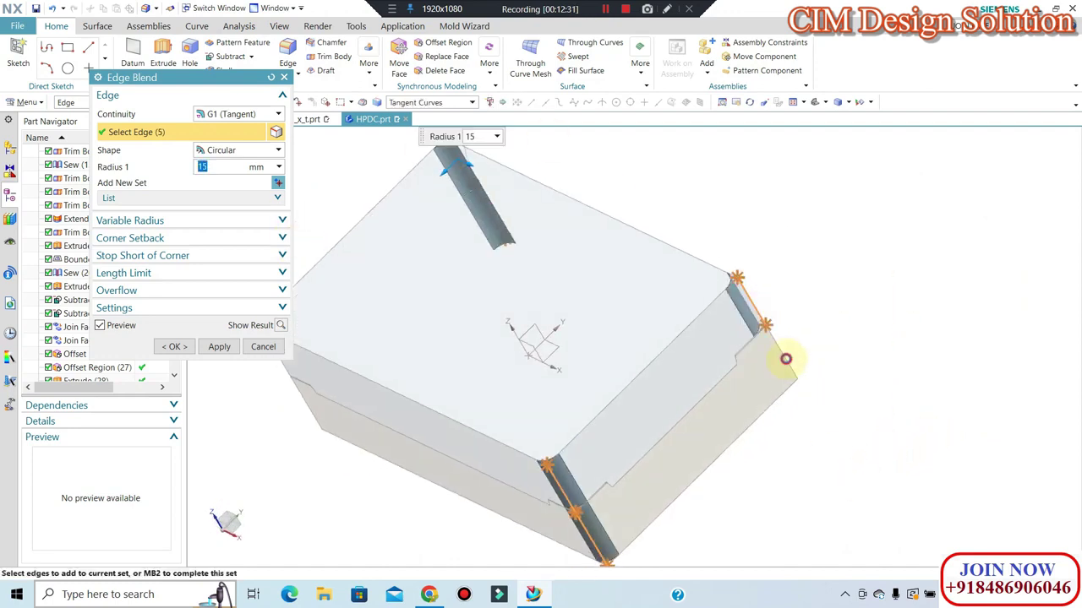
click(174, 347)
Inspect the rounded corners, snapping between top and front views.
mouse_move(935, 333)
middle_down()
mouse_move(914, 353)
mouse_move(785, 261)
middle_up()
key(F8)
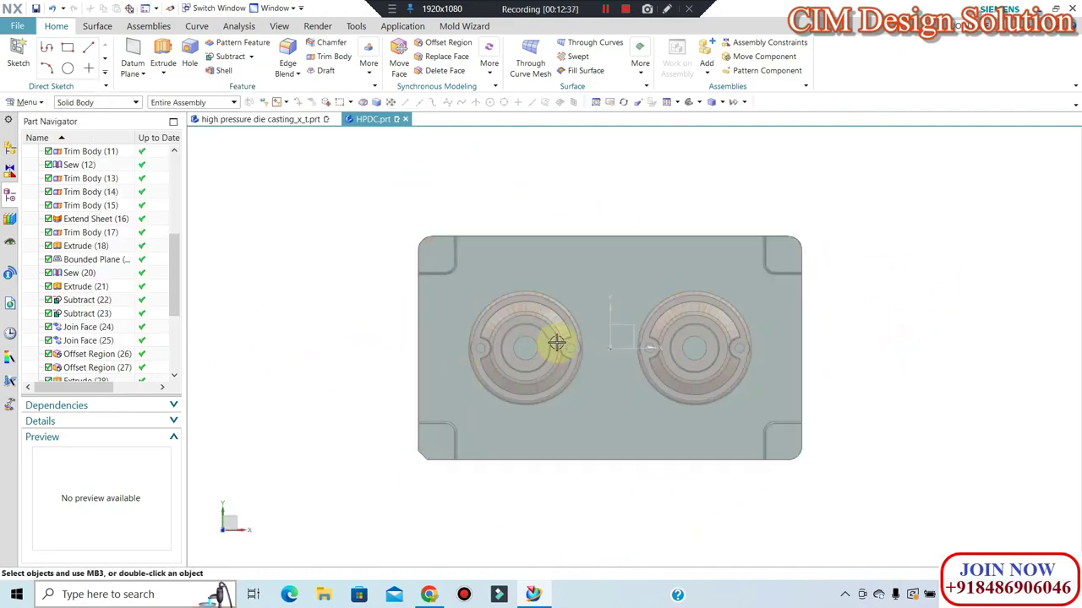
mouse_move(556, 342)
middle_down()
mouse_move(562, 290)
mouse_move(561, 332)
middle_up()
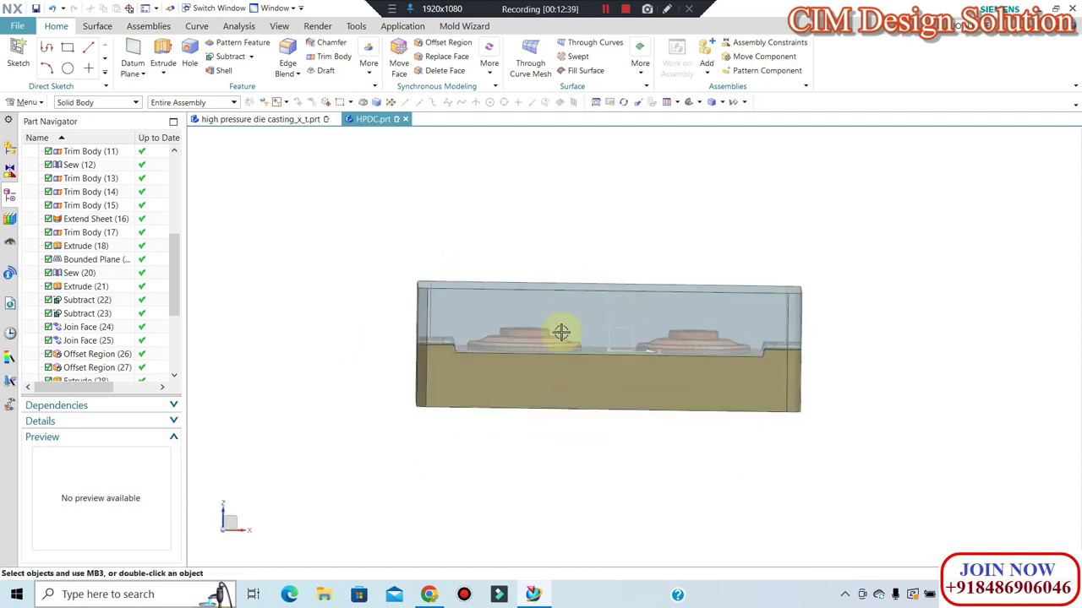
key(F8)
scroll(434, 310, up, 3)
scroll(408, 289, down, 1)
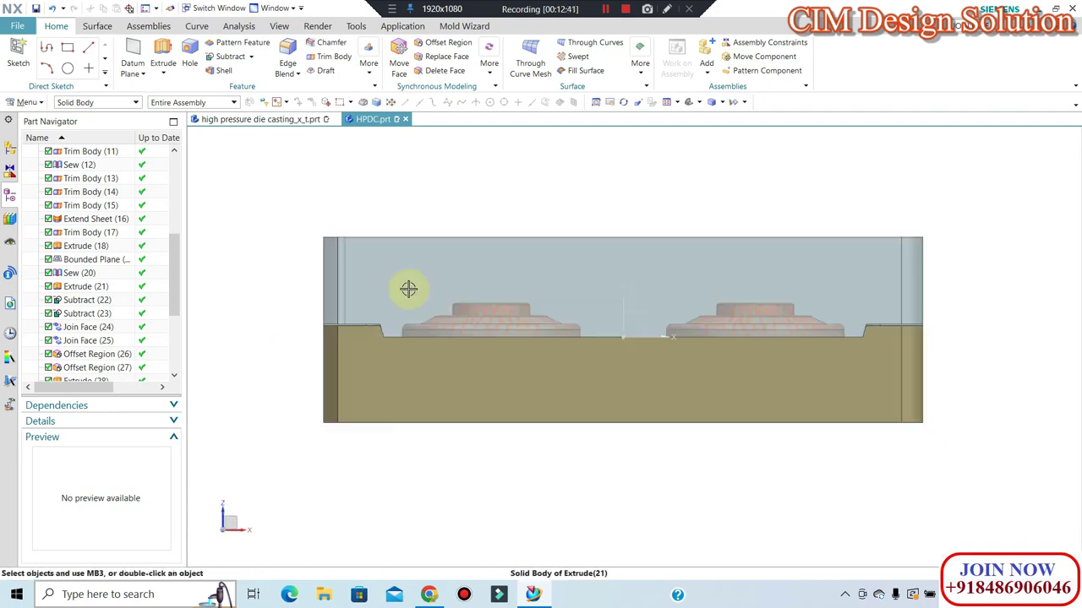
middle_drag(526, 295, 410, 284)
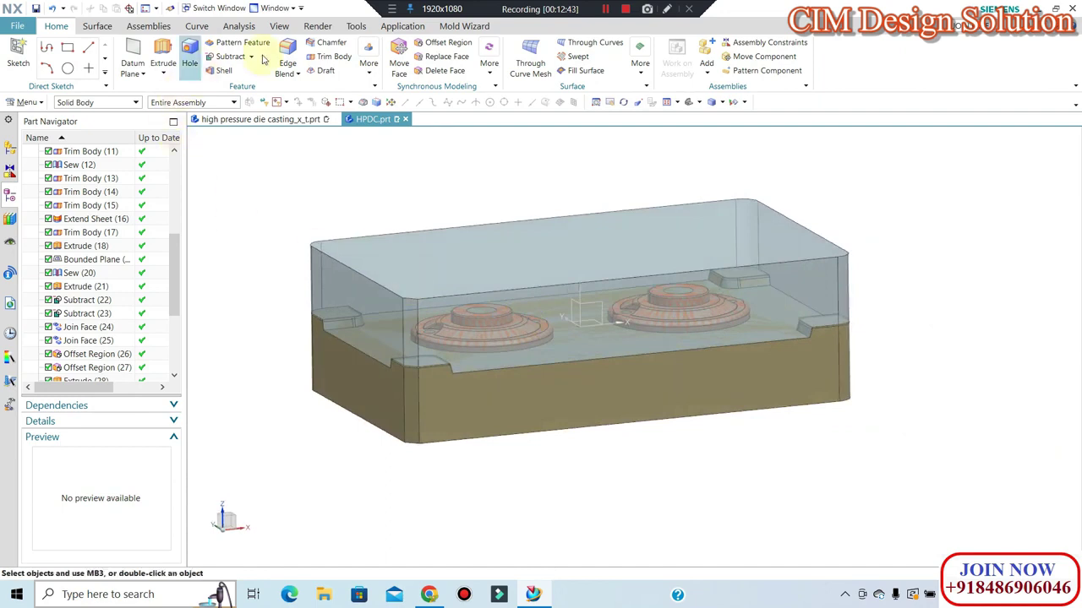
Blend the two vertical edges at the front-left step with a 6 mm radius.
click(404, 312)
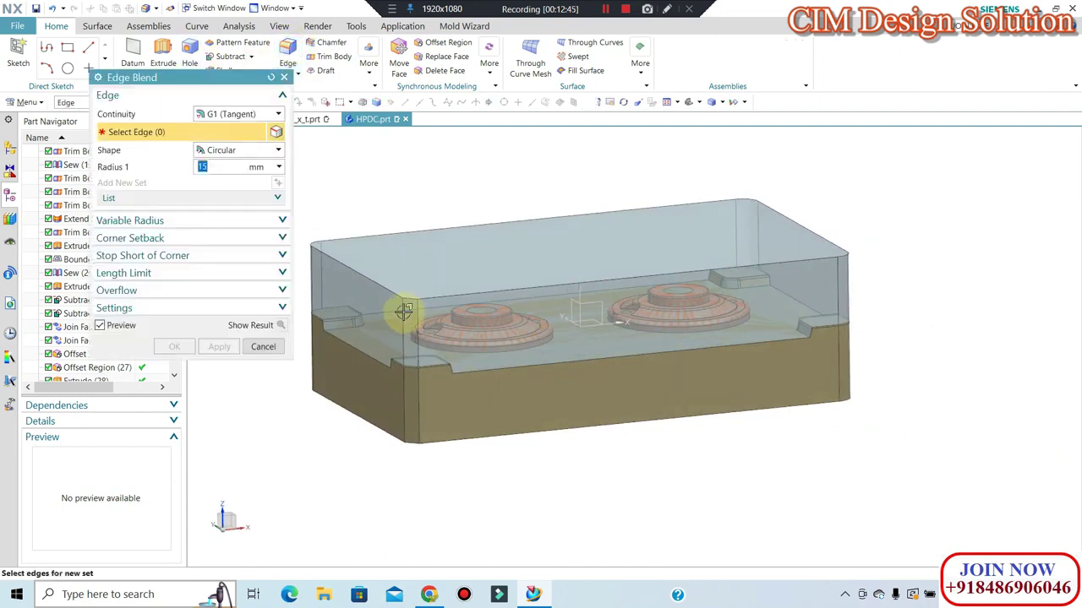
click(414, 321)
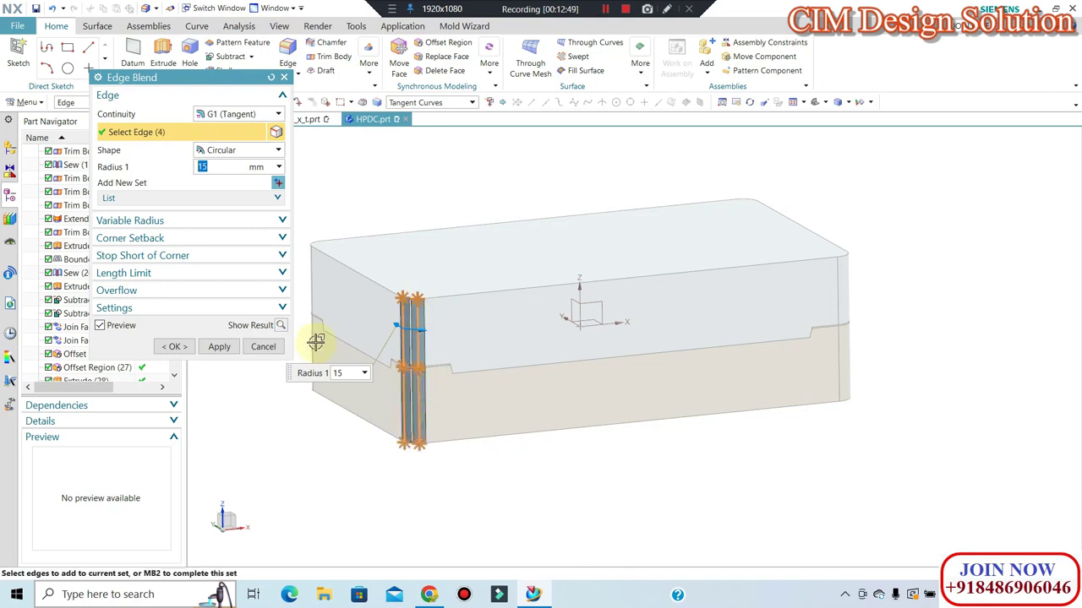
text(6)
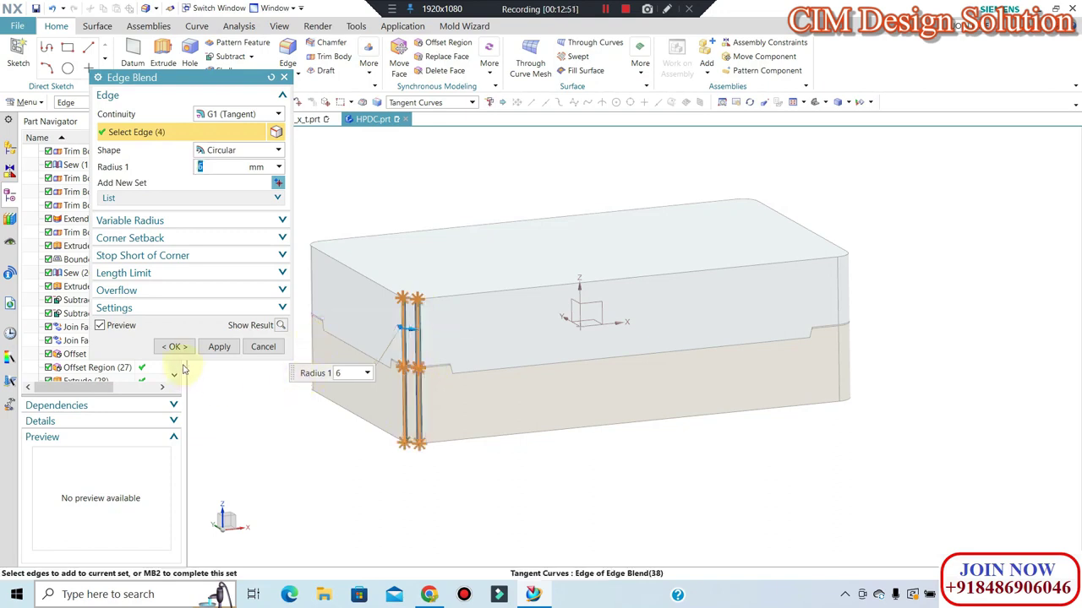
click(173, 347)
mouse_move(519, 509)
middle_down()
mouse_move(531, 486)
mouse_move(647, 502)
middle_up()
key(F8)
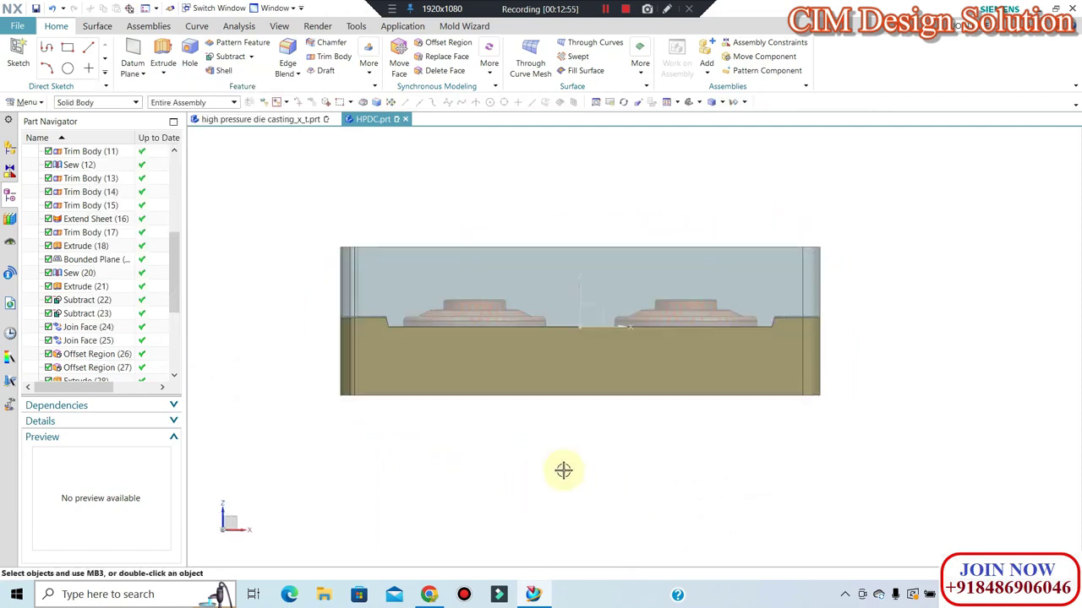
middle_drag(564, 470, 371, 210)
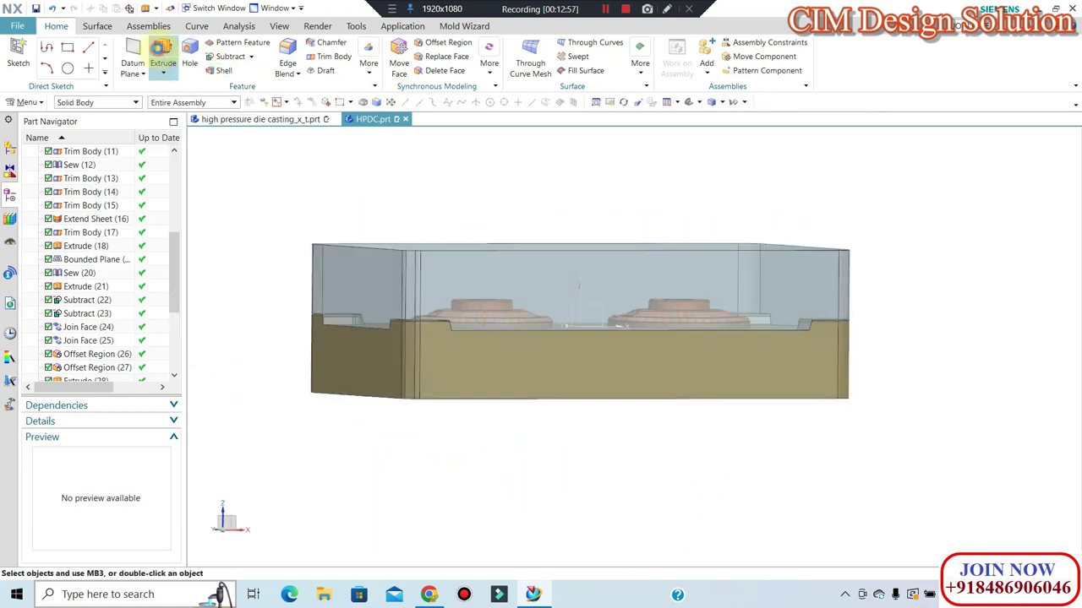
Extrude the bottom face outline with a two-sided offset, subtracting from the lower block.
click(163, 61)
middle_drag(523, 407, 516, 411)
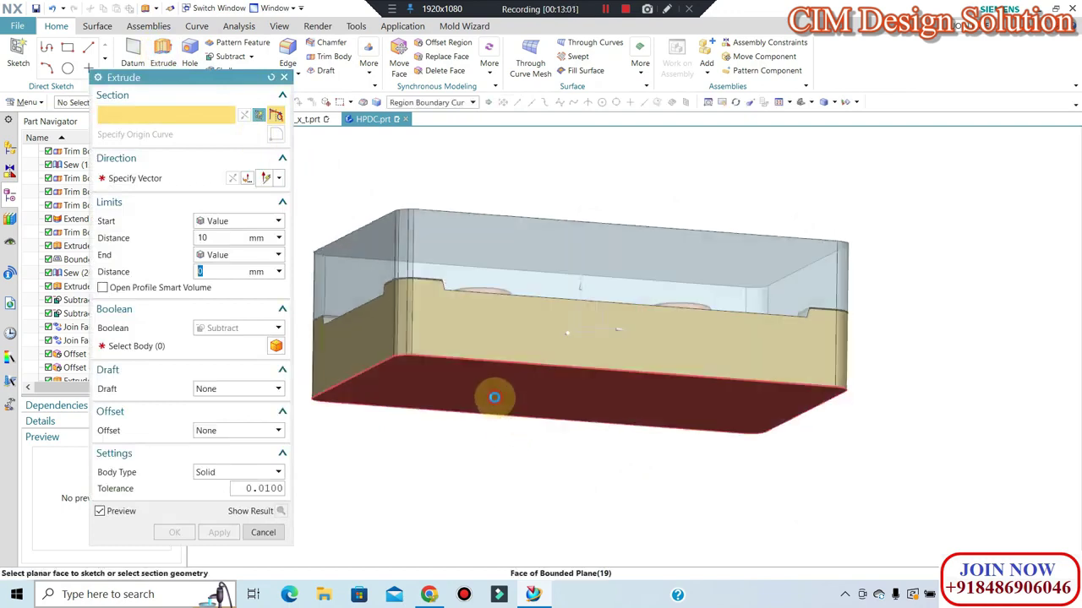
click(495, 395)
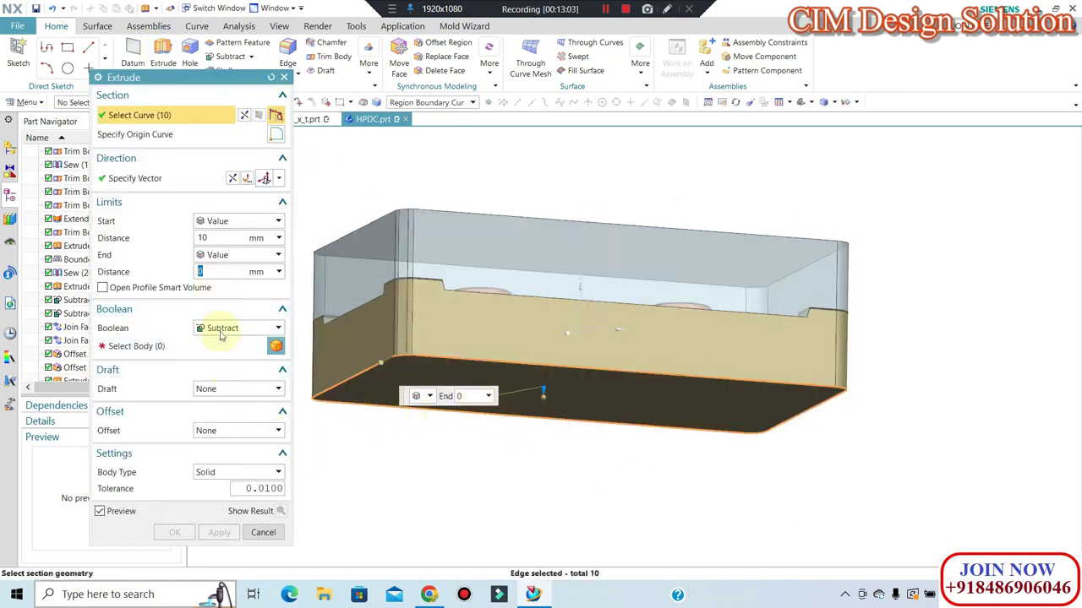
click(231, 430)
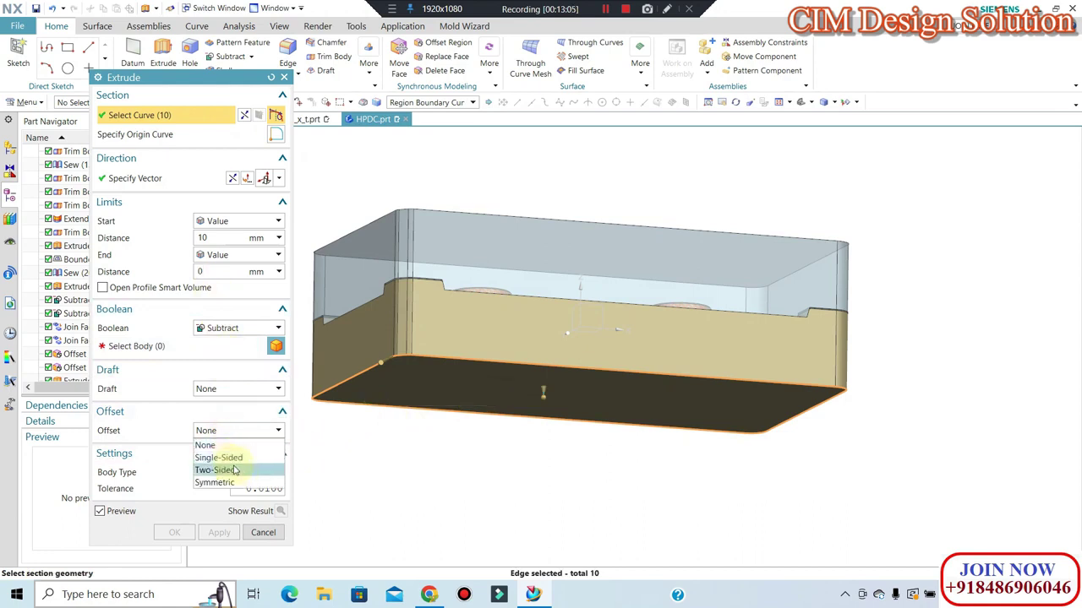
click(222, 470)
click(227, 464)
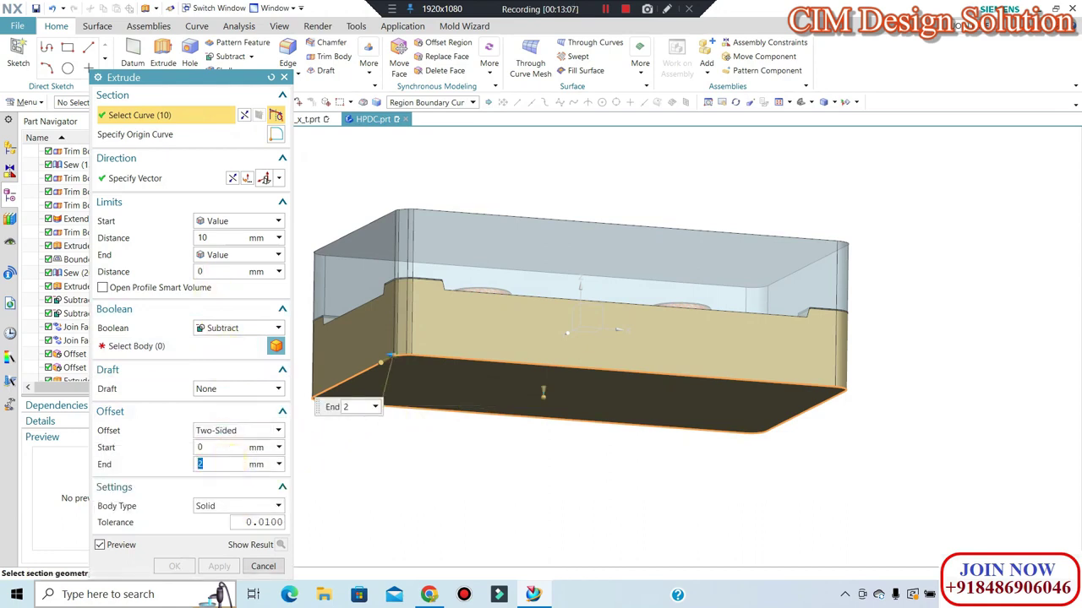
click(224, 346)
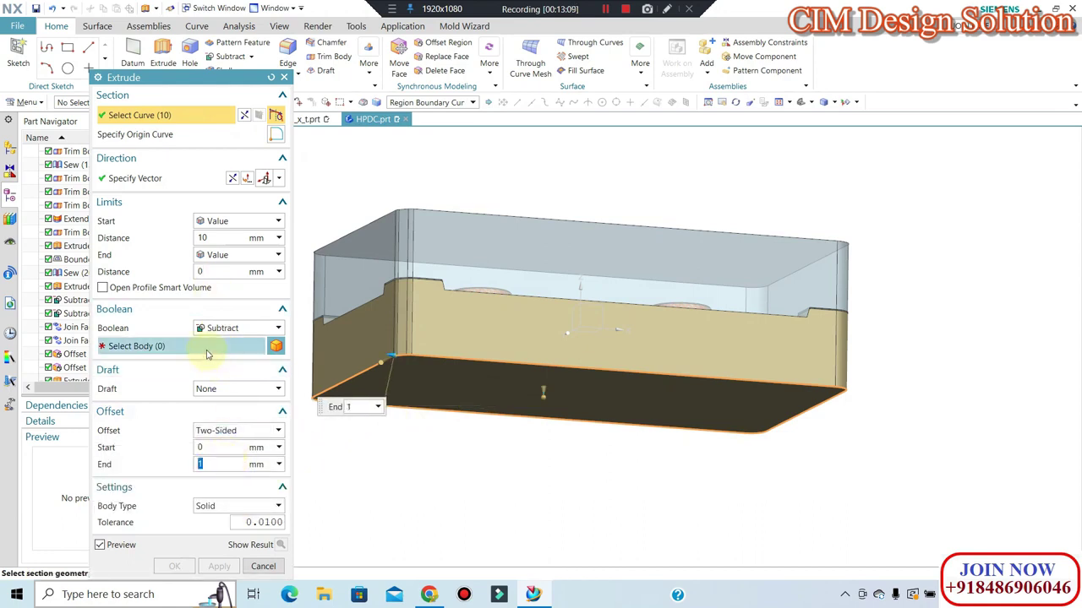
click(487, 337)
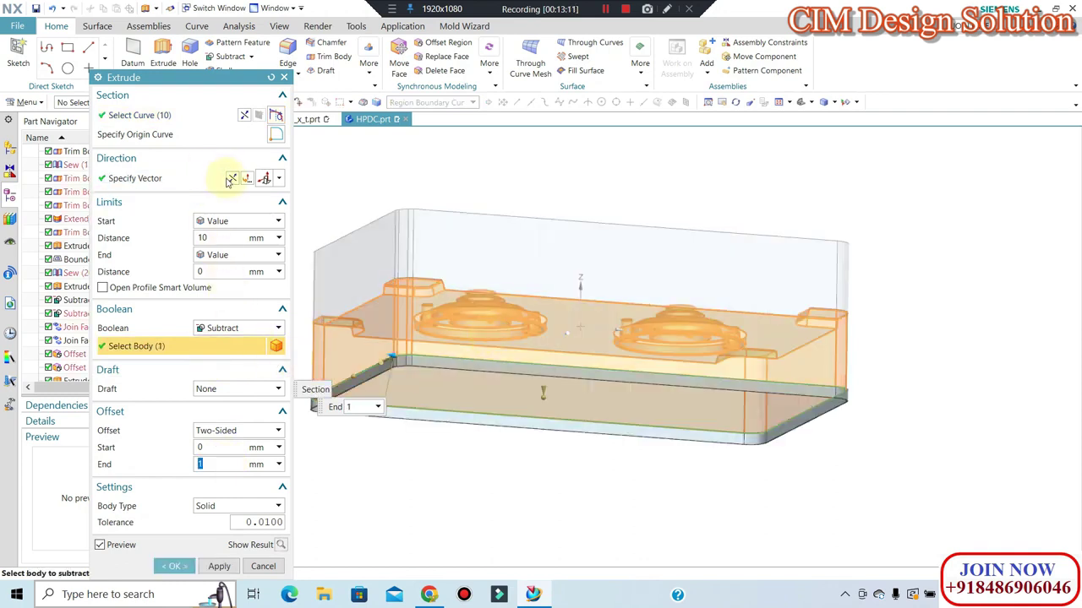
Reverse the extrusion, set Start 100 and End 40, and flip the offset to 0/-1.
click(229, 177)
click(218, 238)
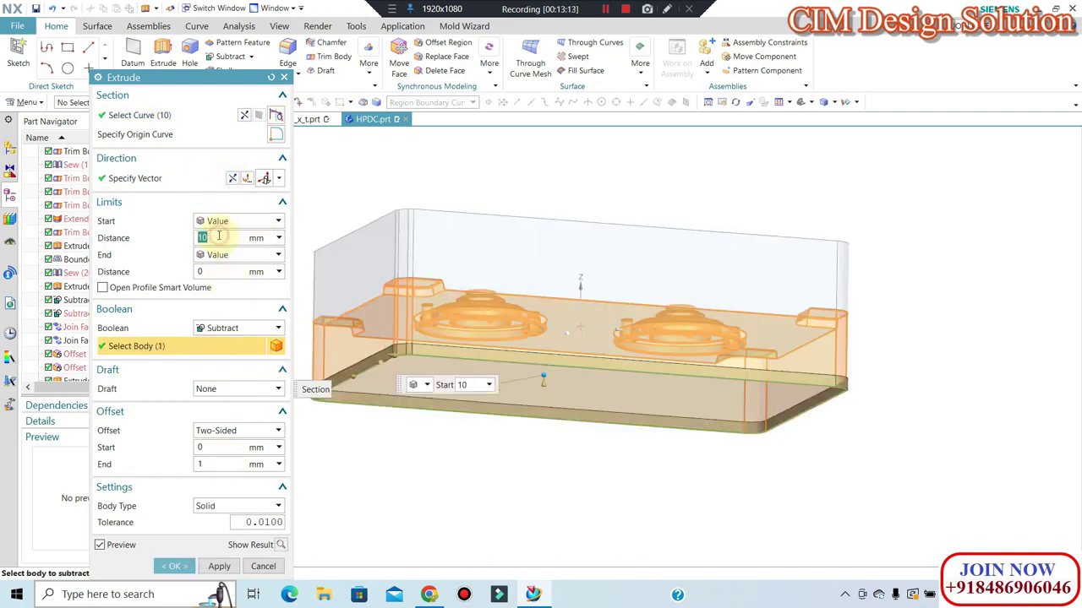
key(Return)
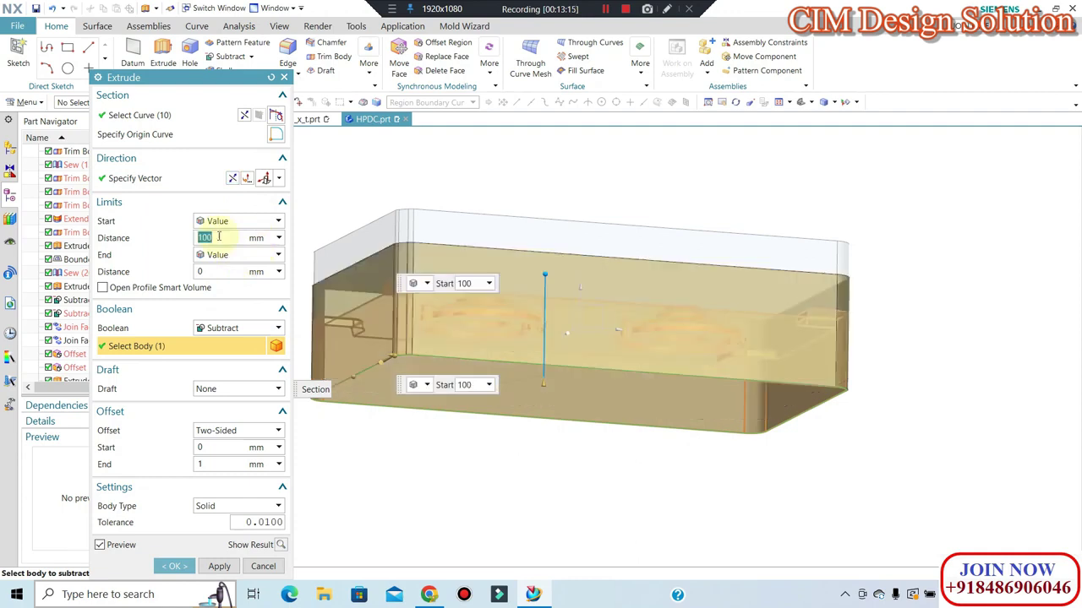
click(216, 271)
text(40)
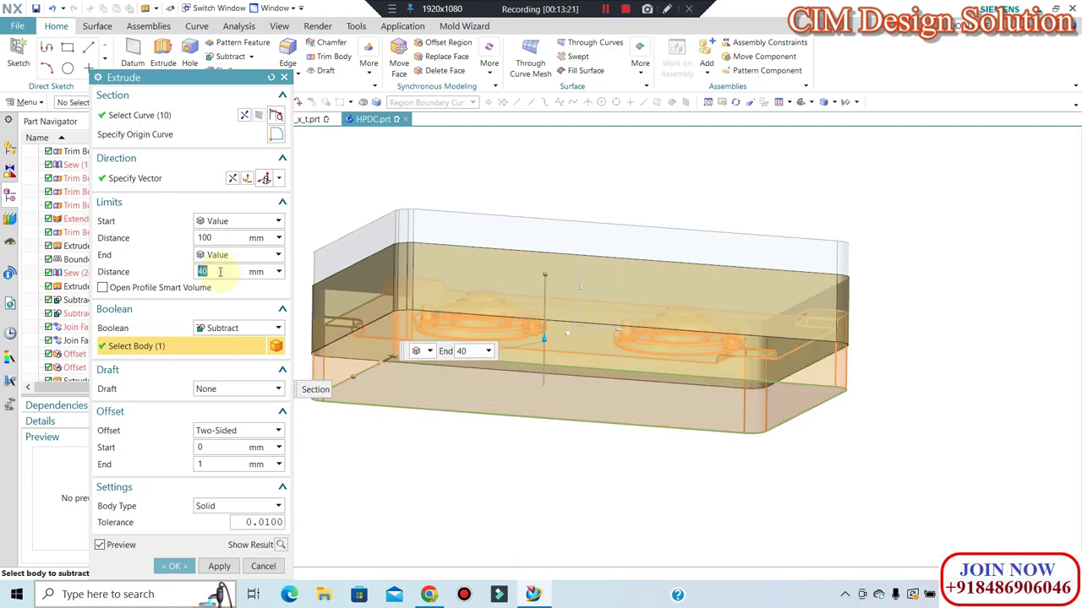
click(487, 350)
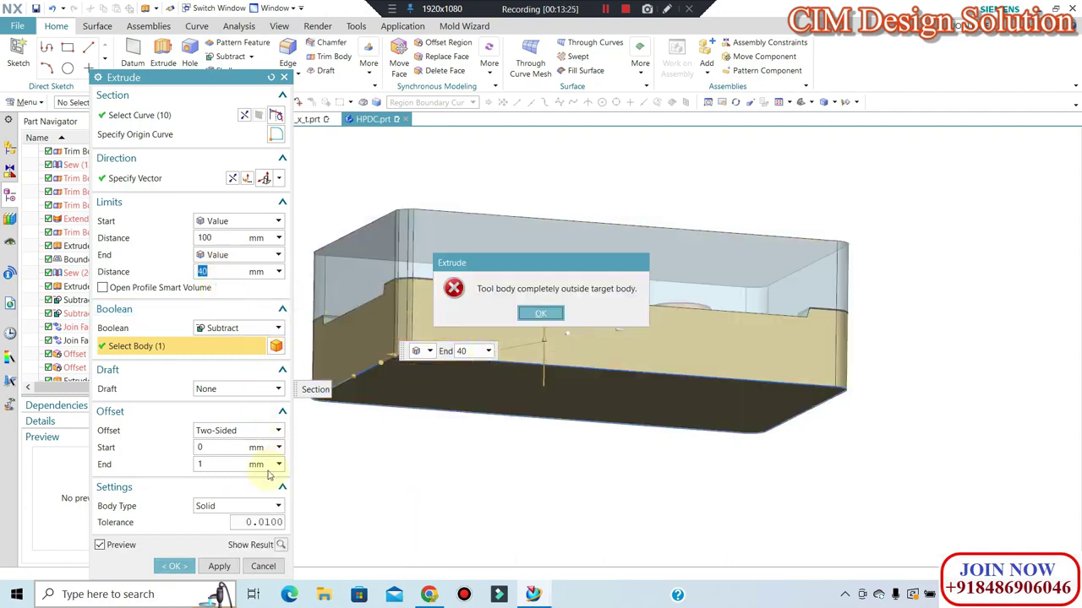
click(532, 320)
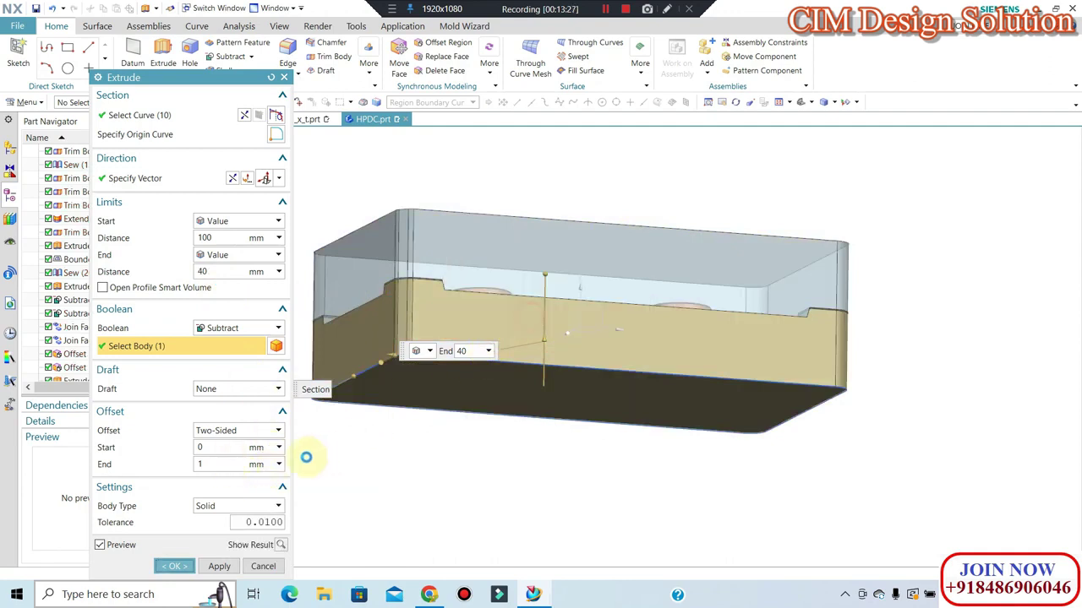
click(228, 464)
text(-1)
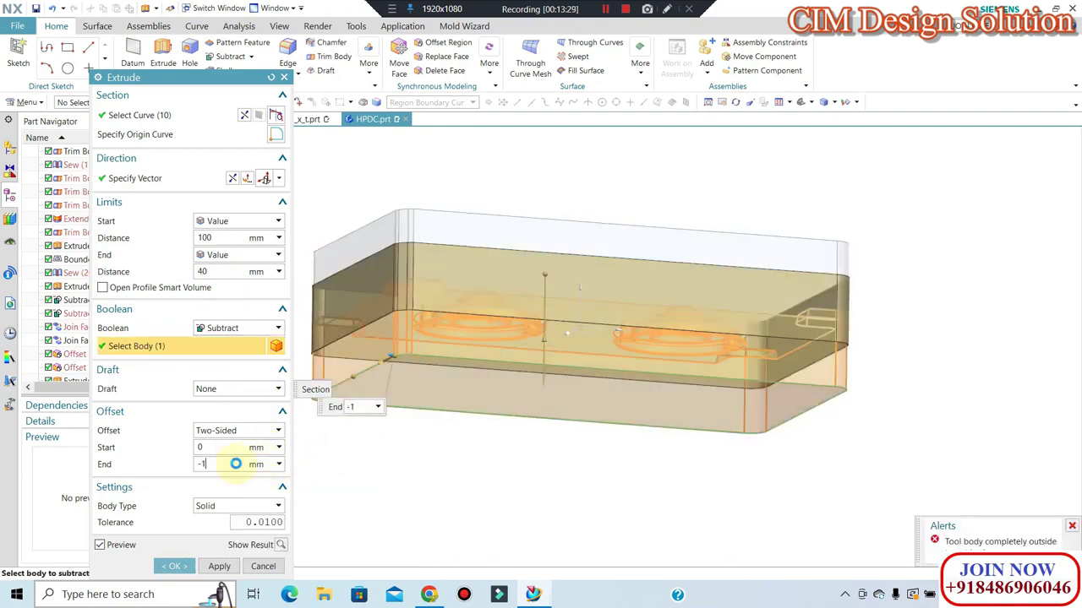
click(180, 566)
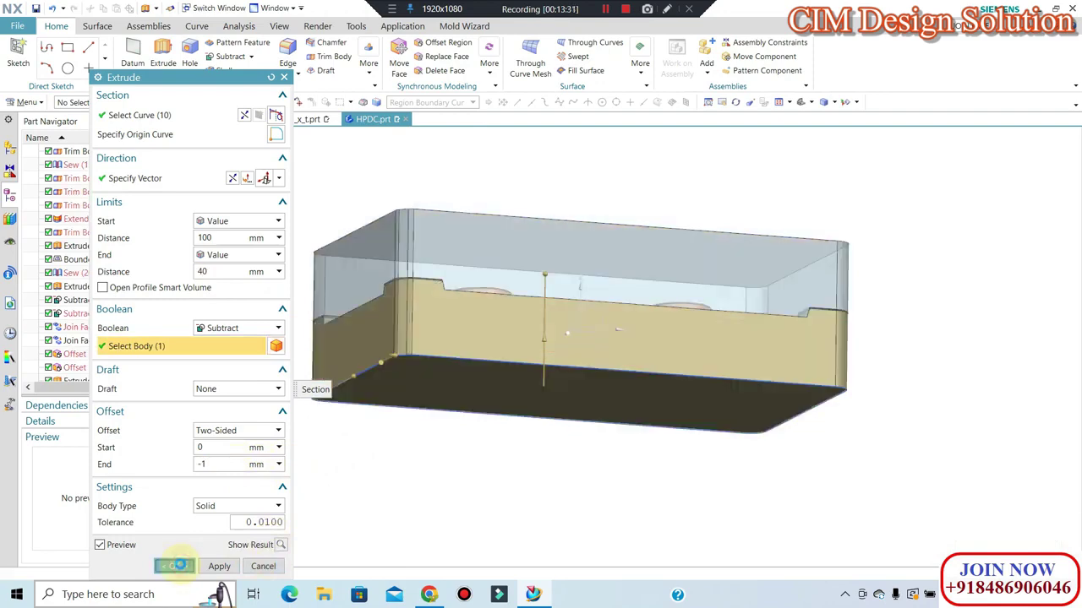
mouse_move(532, 442)
middle_down()
mouse_move(498, 472)
mouse_move(521, 449)
mouse_move(516, 398)
middle_up()
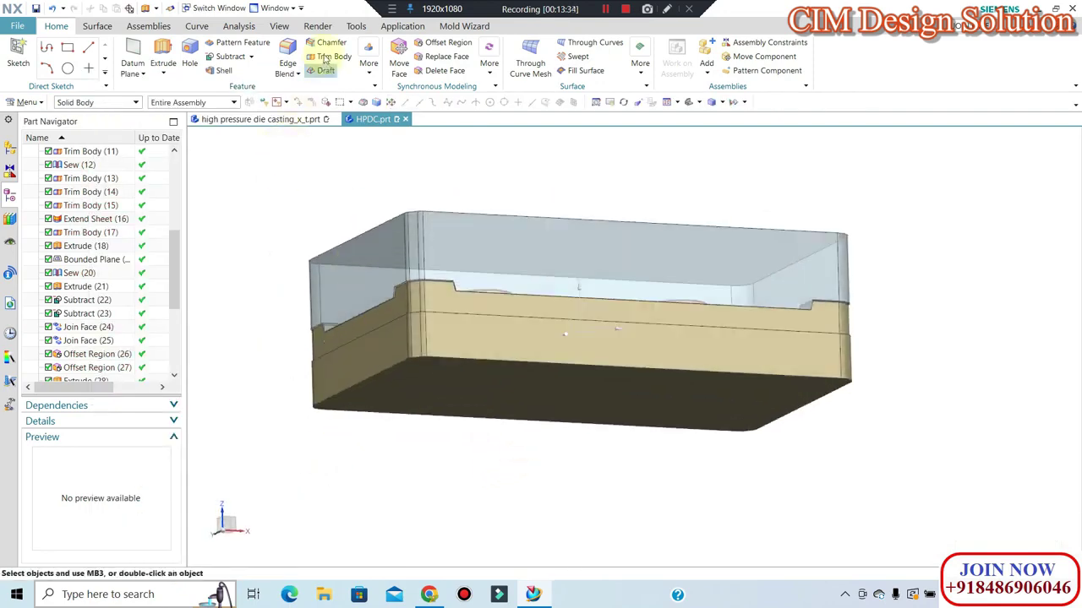
Chamfer the bottom edge loop by 1 mm.
click(390, 365)
text(1)
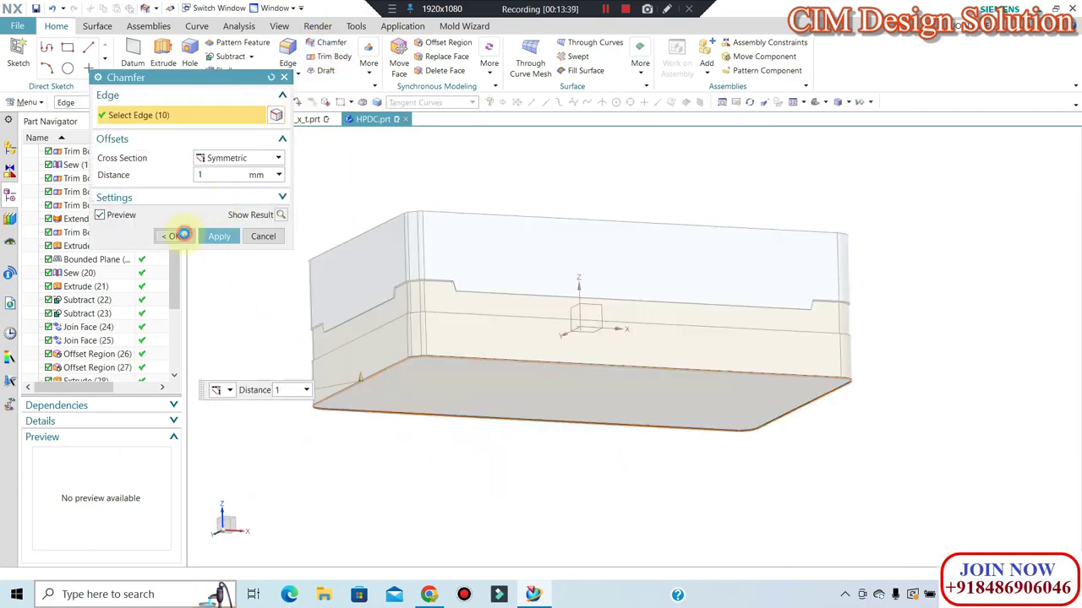
click(182, 236)
middle_drag(515, 290, 504, 363)
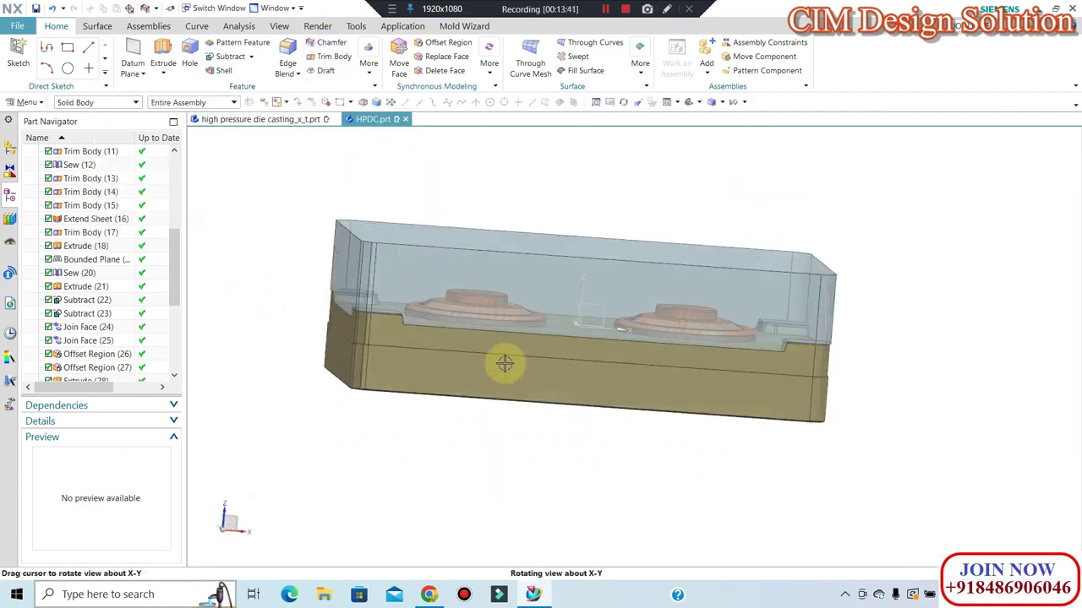
scroll(367, 369, up, 3)
scroll(458, 374, down, 3)
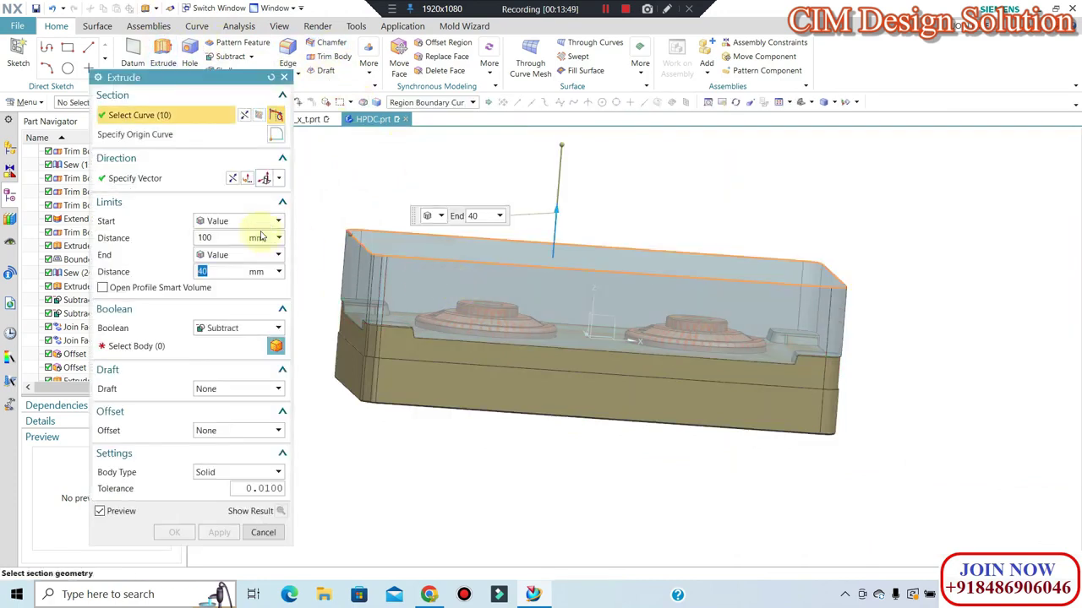
Cut the upper block's groove with a two-sided offset extrude and select its top edge loop.
click(399, 284)
click(218, 430)
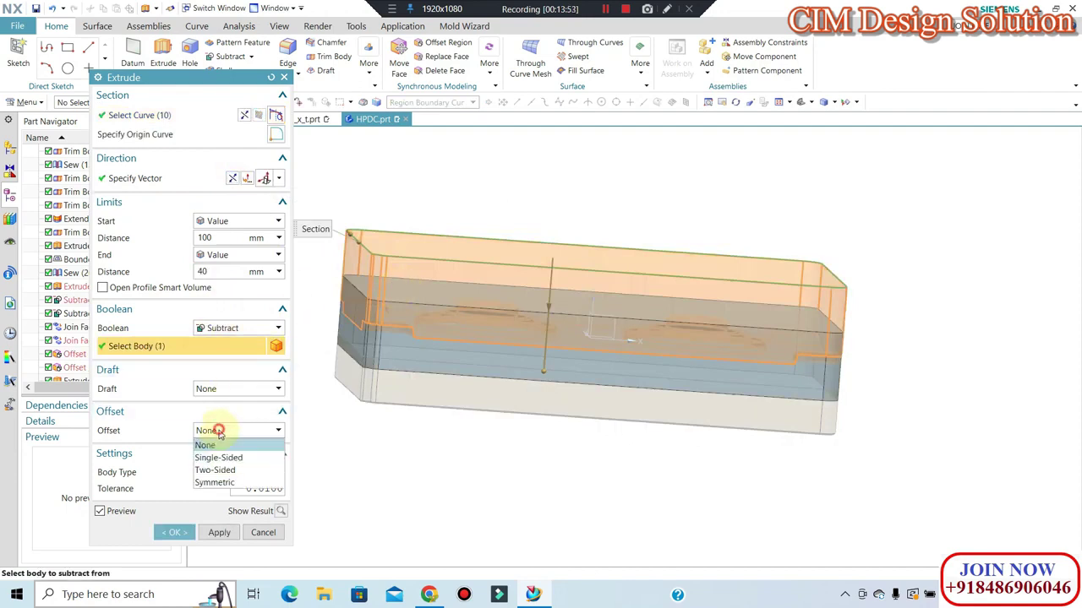
click(224, 470)
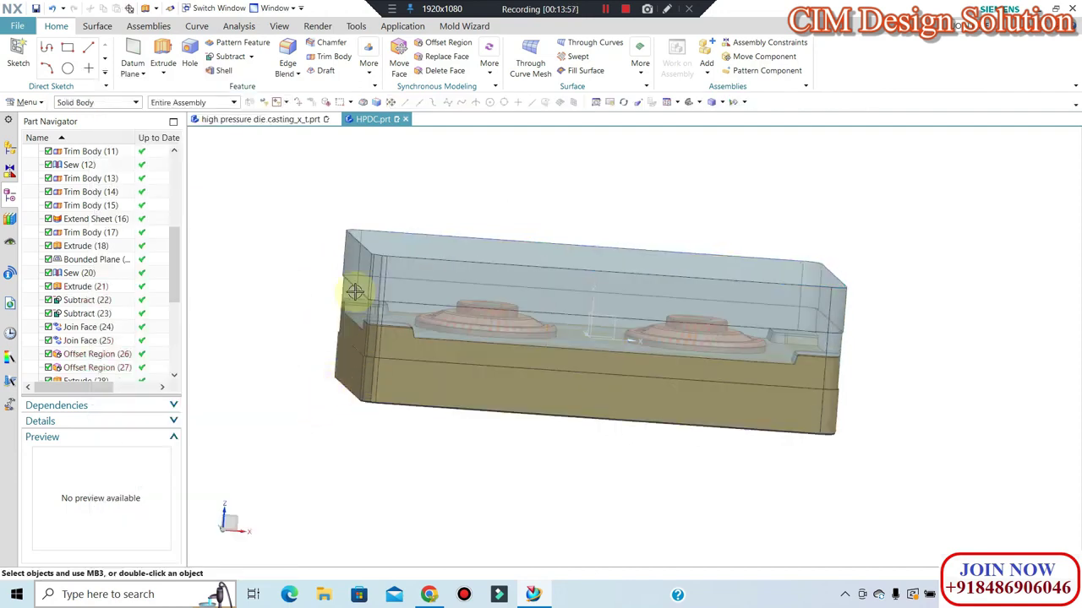
click(414, 230)
Apply the 1 mm chamfer to the top edges and inspect the block.
click(176, 237)
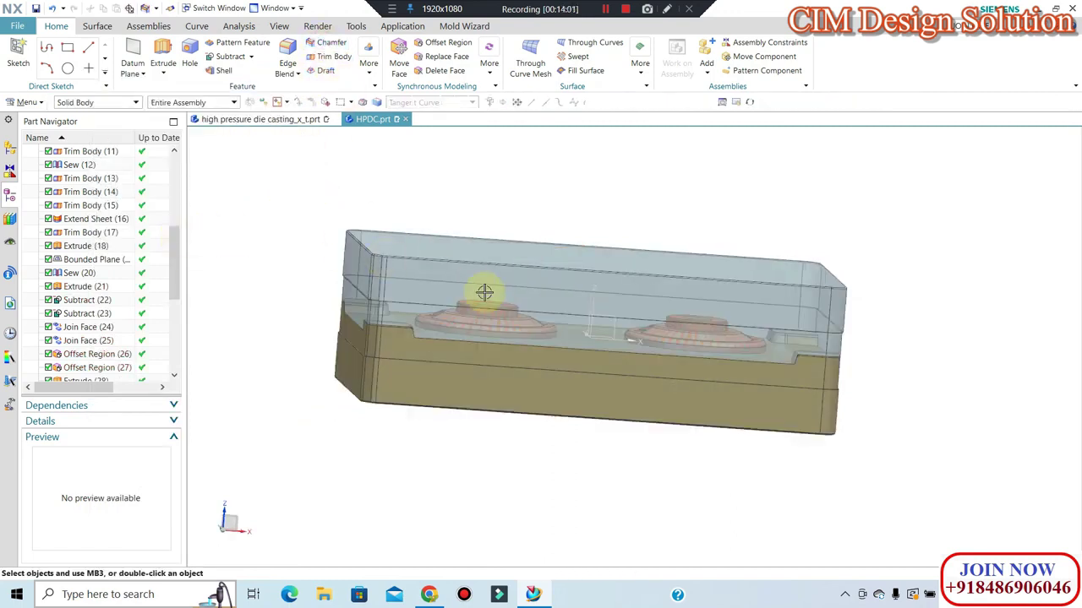
middle_drag(482, 290, 554, 197)
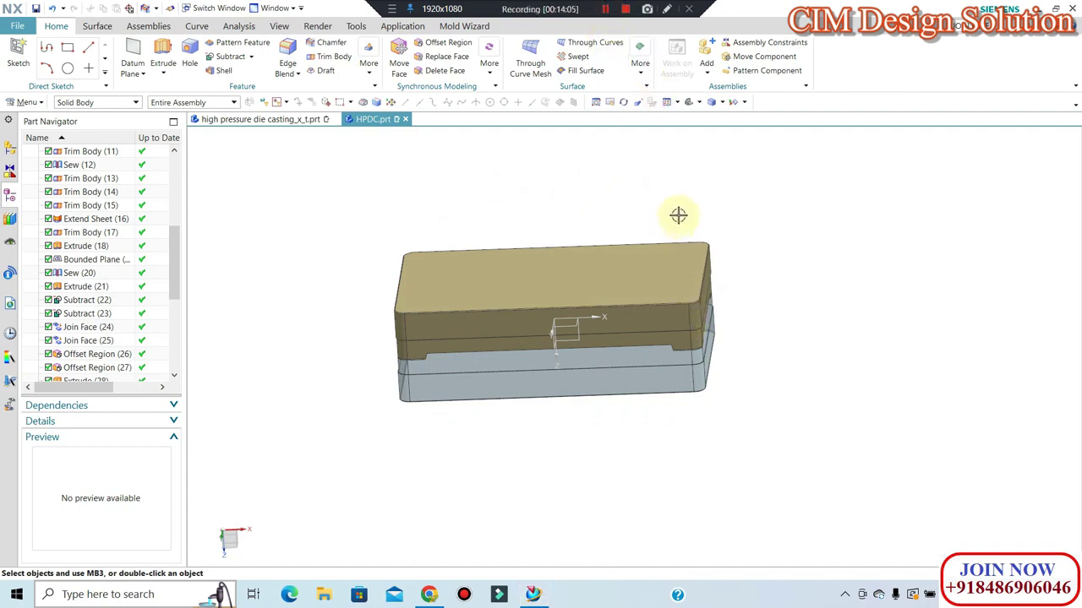
middle_drag(735, 268, 768, 302)
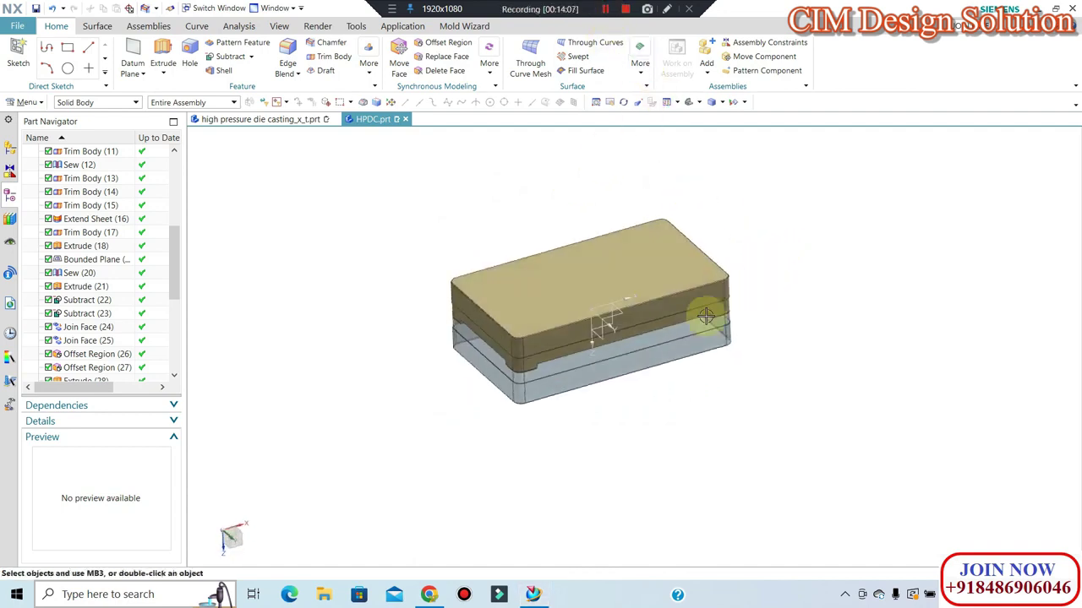
scroll(523, 365, up, 3)
scroll(522, 365, up, 2)
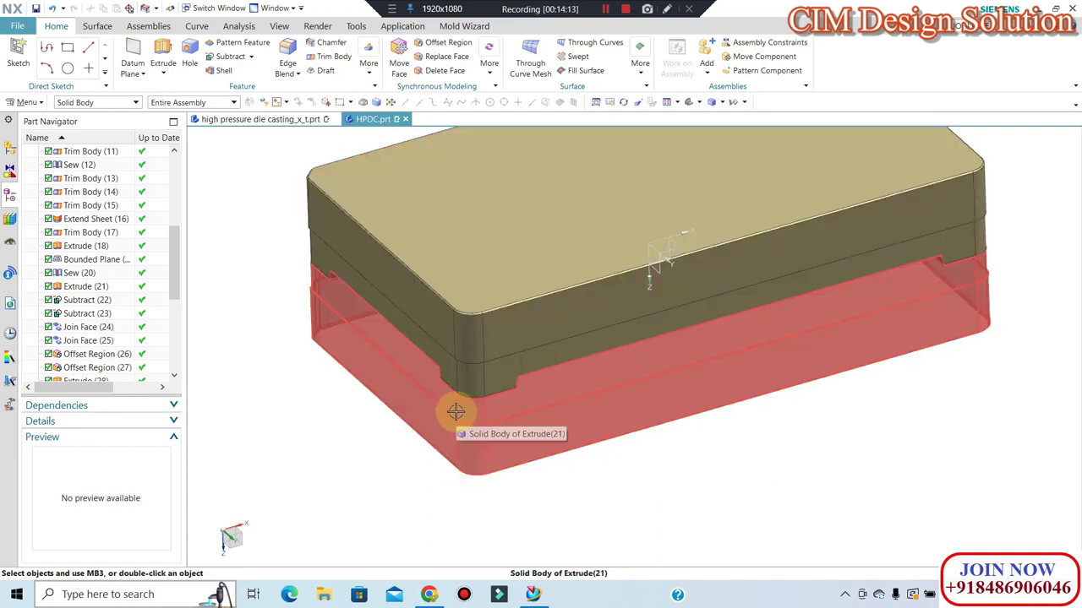
mouse_move(592, 346)
middle_down()
mouse_move(340, 227)
mouse_move(495, 374)
middle_up()
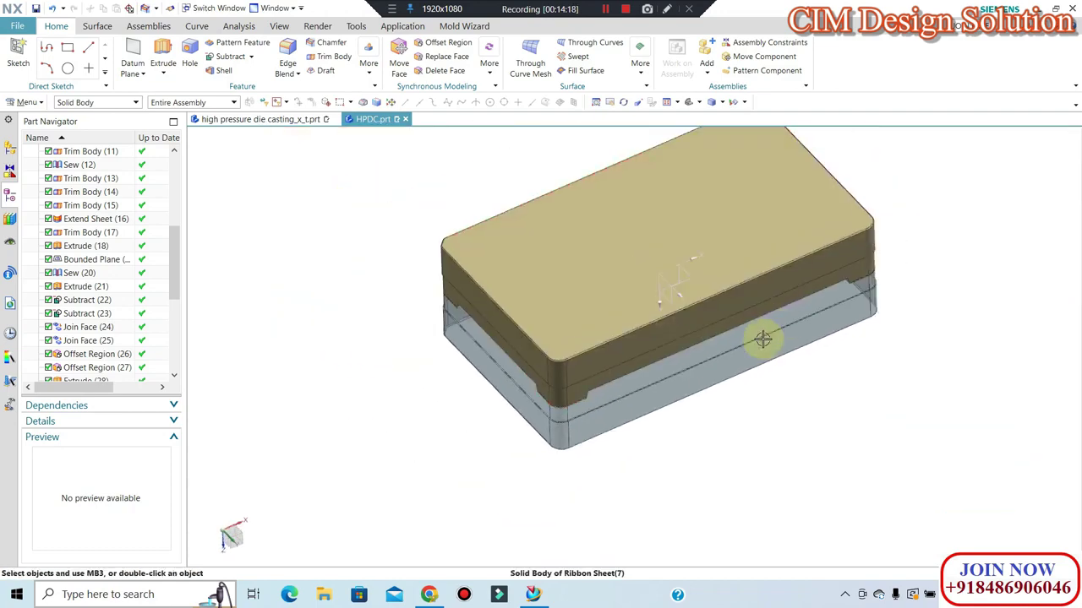
mouse_move(762, 339)
middle_down()
mouse_move(753, 200)
mouse_move(768, 169)
middle_up()
scroll(846, 271, up, 3)
scroll(777, 302, down, 3)
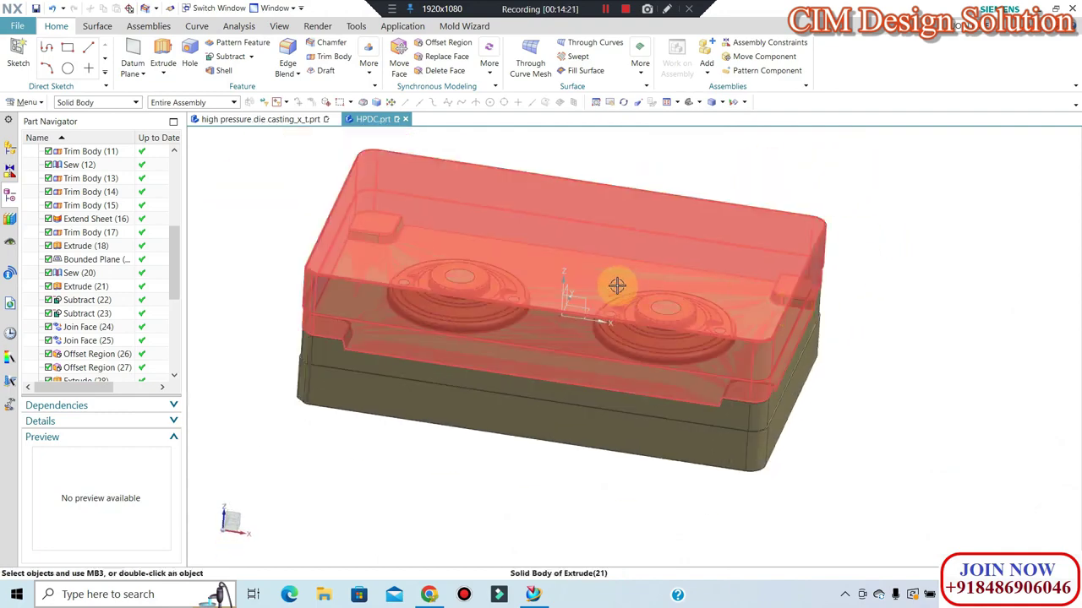
mouse_move(616, 285)
middle_down()
mouse_move(549, 217)
mouse_move(541, 235)
mouse_move(594, 265)
mouse_move(603, 229)
mouse_move(594, 242)
mouse_move(612, 267)
middle_up()
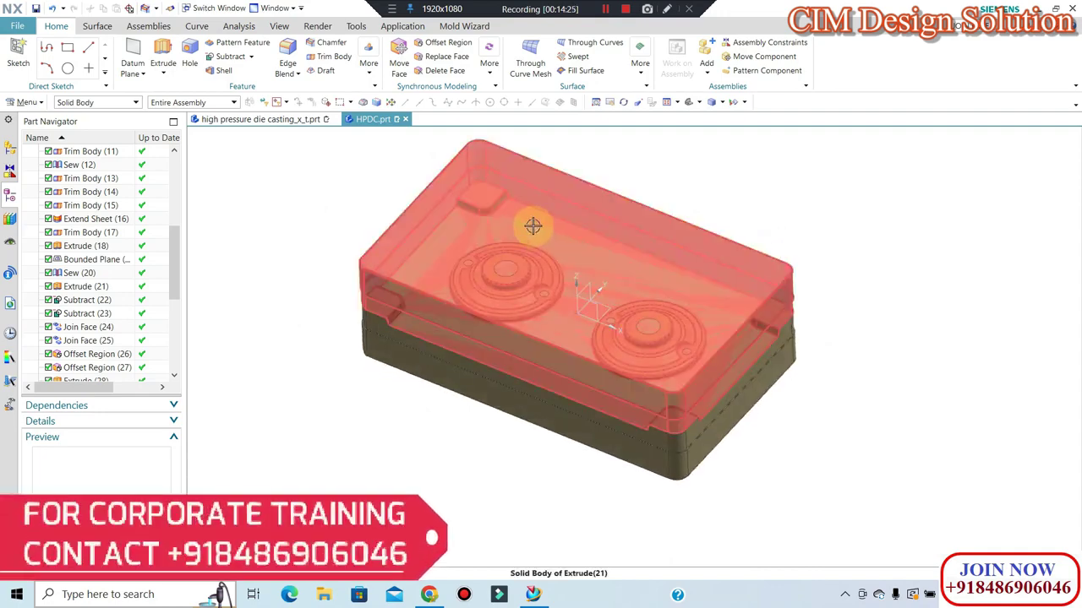
Hide the transparent cover body and view the plate from the top.
click(531, 224)
key(ctrl+b)
middle_drag(497, 283, 660, 247)
key(ctrl+alt+t)
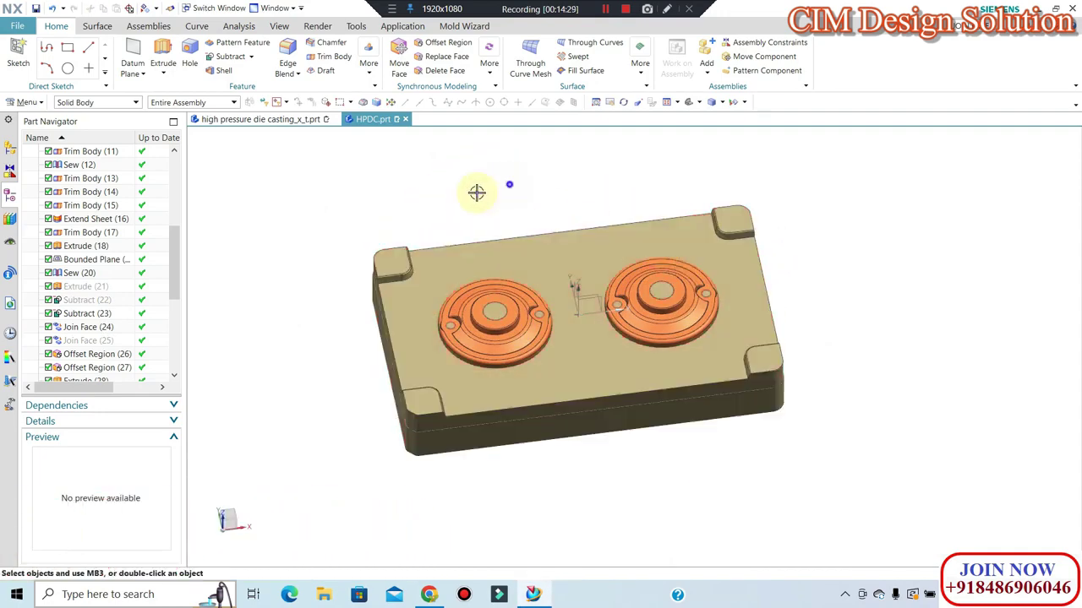
Start a sketch on the plate's top face and place the corner points.
click(17, 53)
click(474, 242)
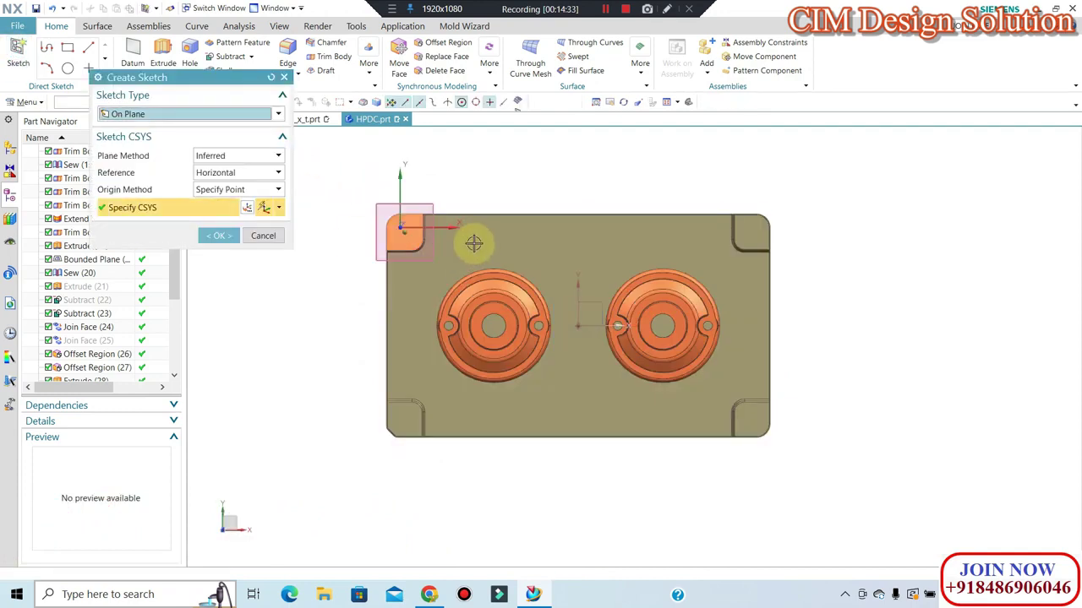
middle_click(474, 242)
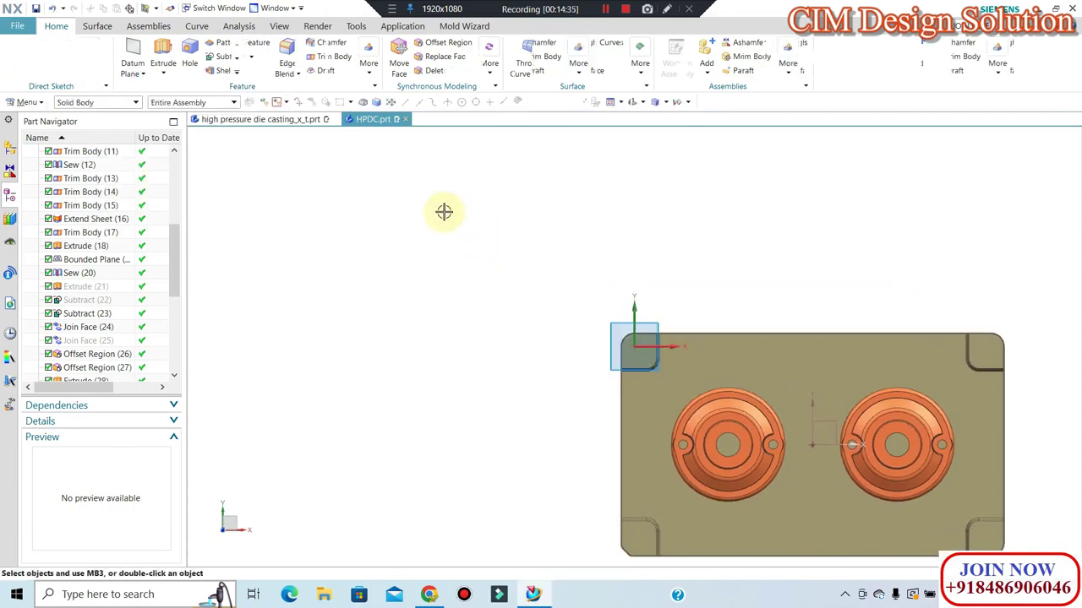
scroll(445, 211, up, 2)
scroll(625, 309, down, 3)
scroll(592, 273, down, 2)
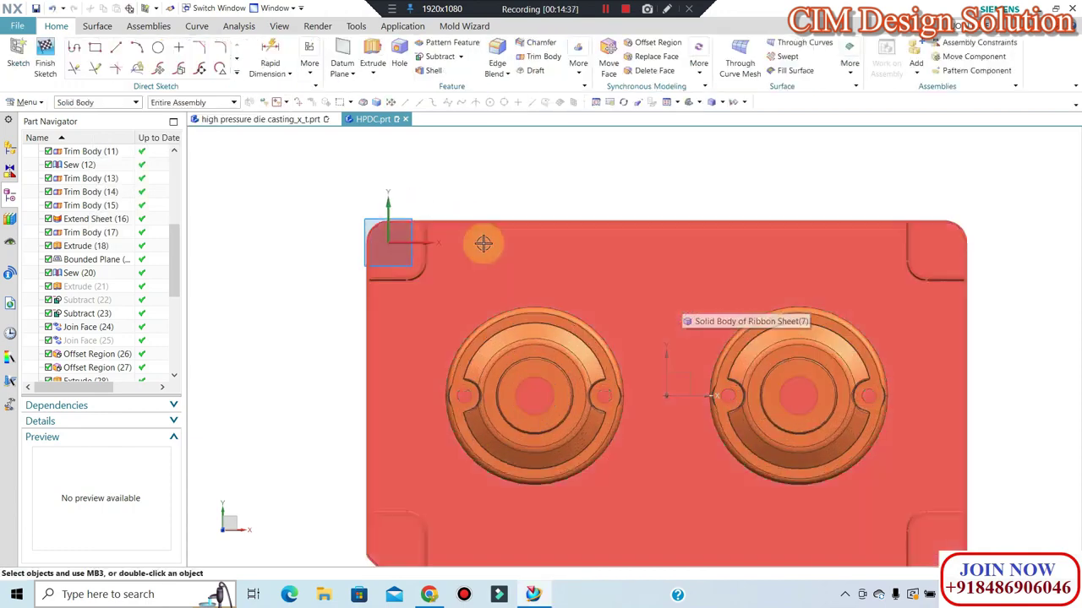
scroll(386, 245, down, 2)
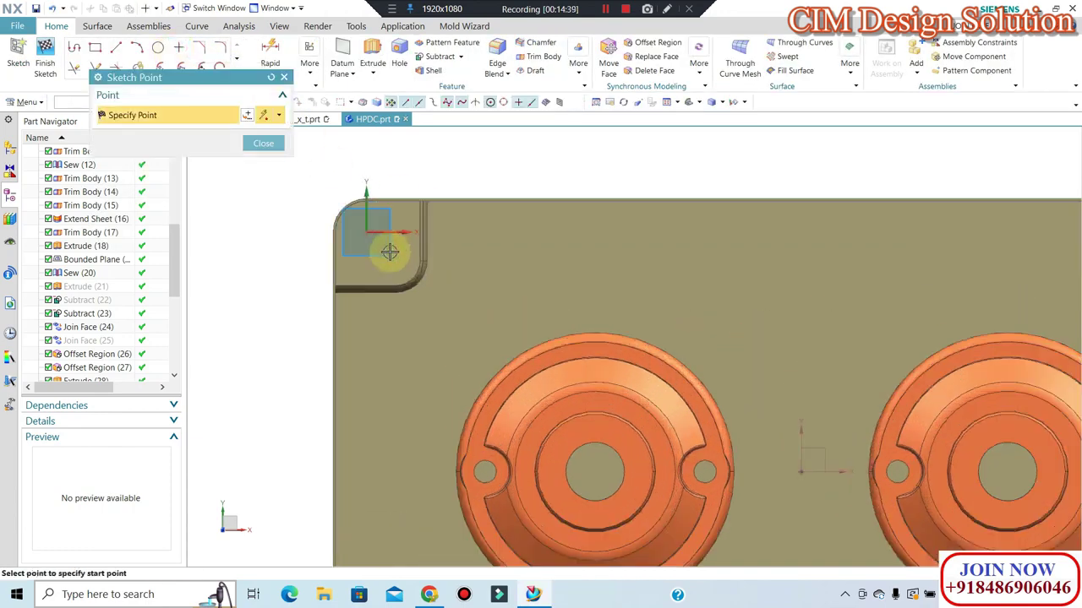
scroll(380, 241, down, 2)
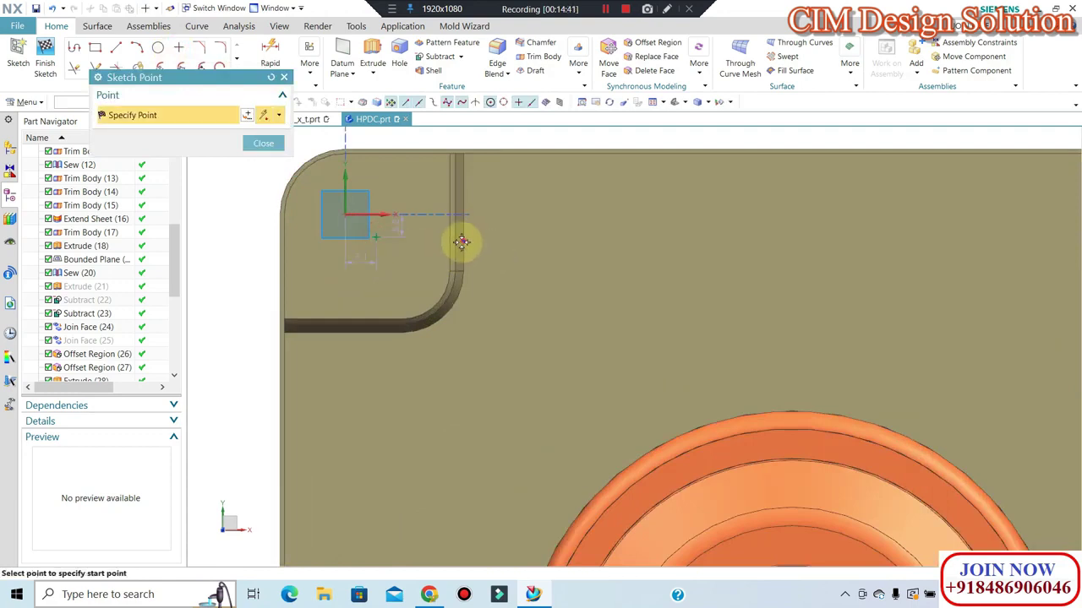
key(Escape)
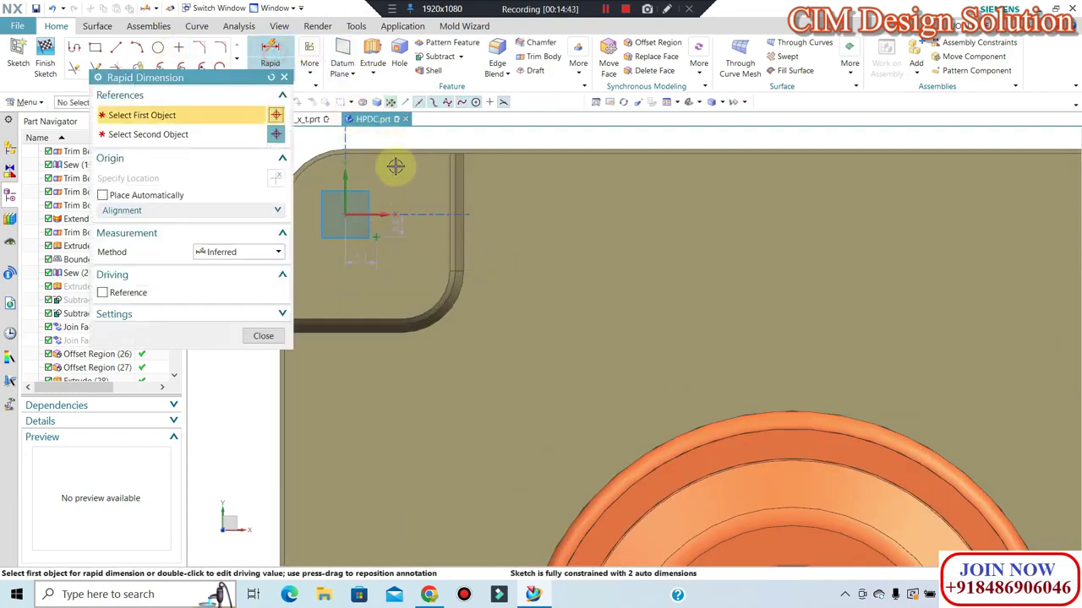
Dimension the top-left point from the top edge, discarding a redundant over-constraining dimension.
click(388, 155)
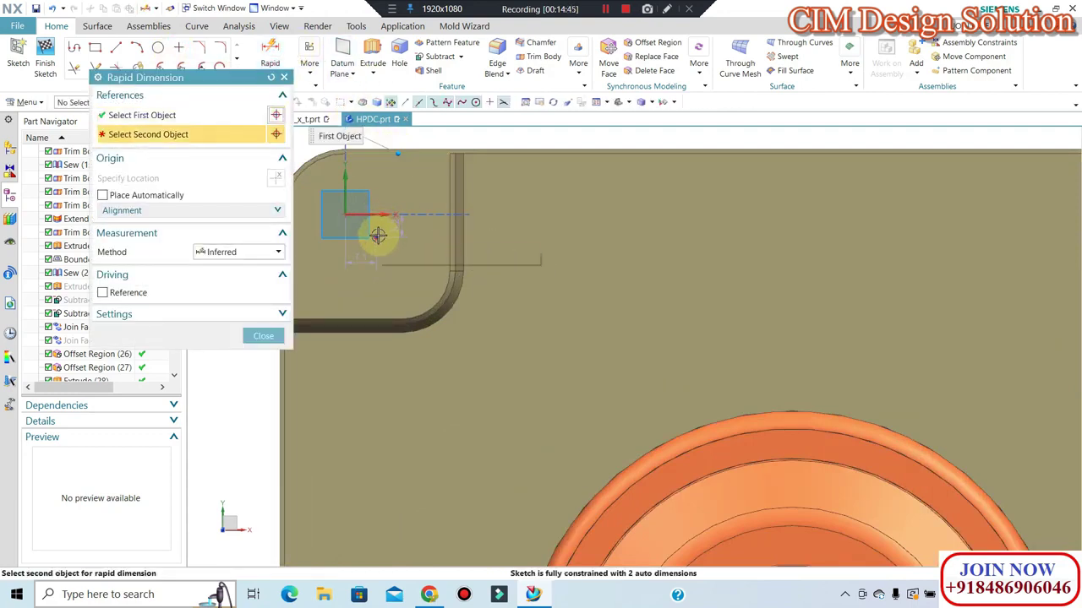
click(512, 201)
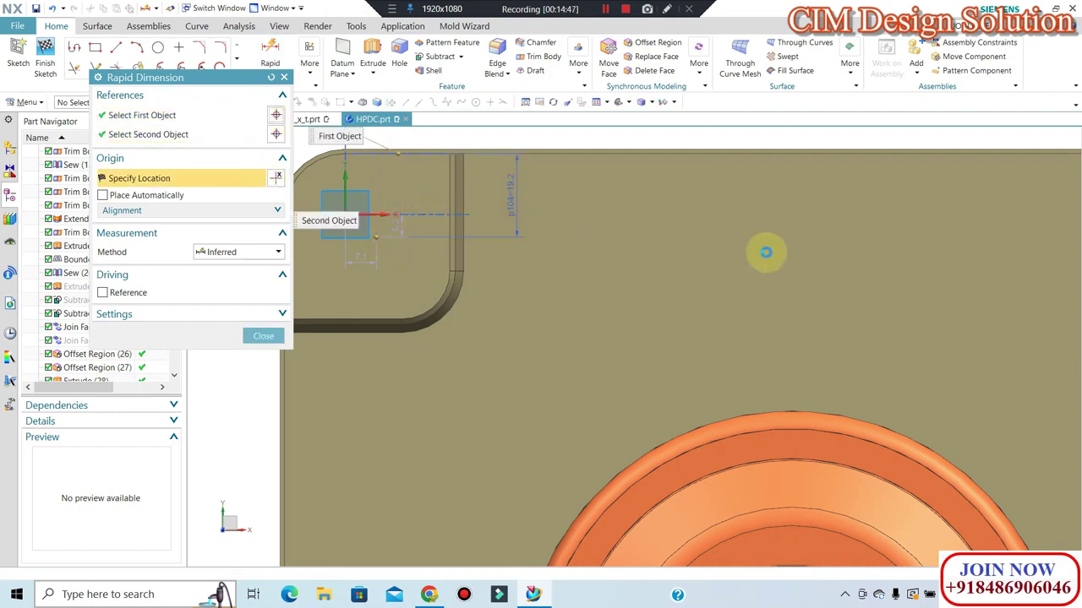
click(766, 252)
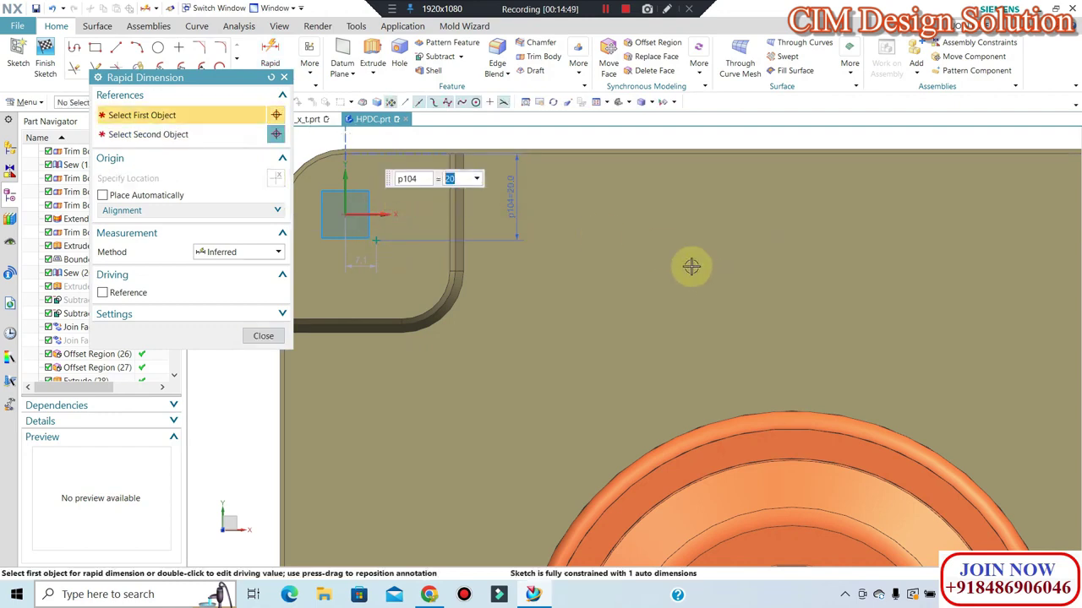
scroll(760, 307, up, 2)
scroll(507, 279, up, 2)
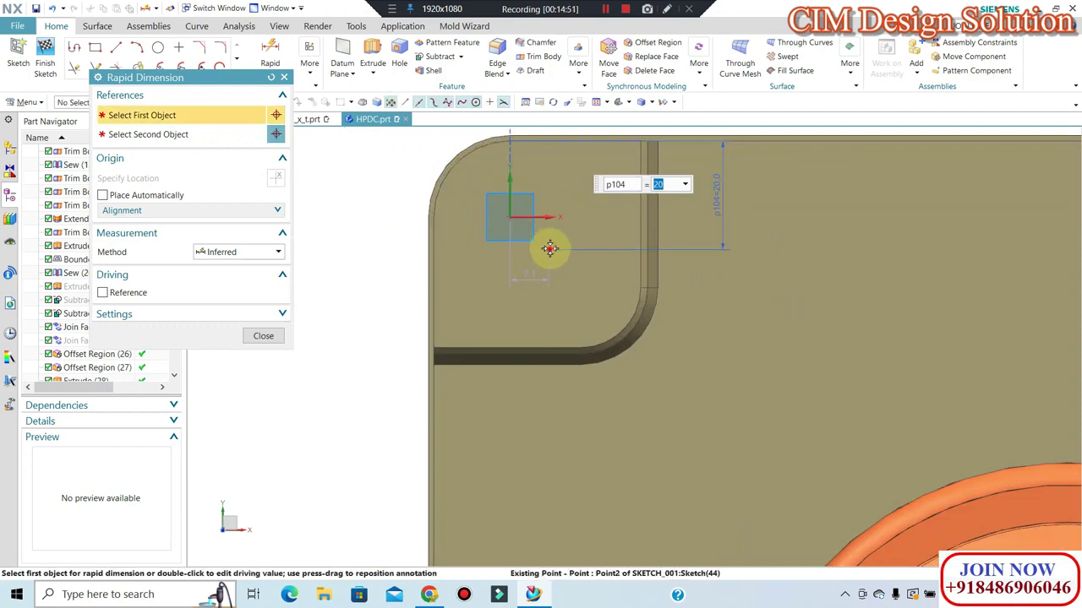
click(550, 248)
click(493, 335)
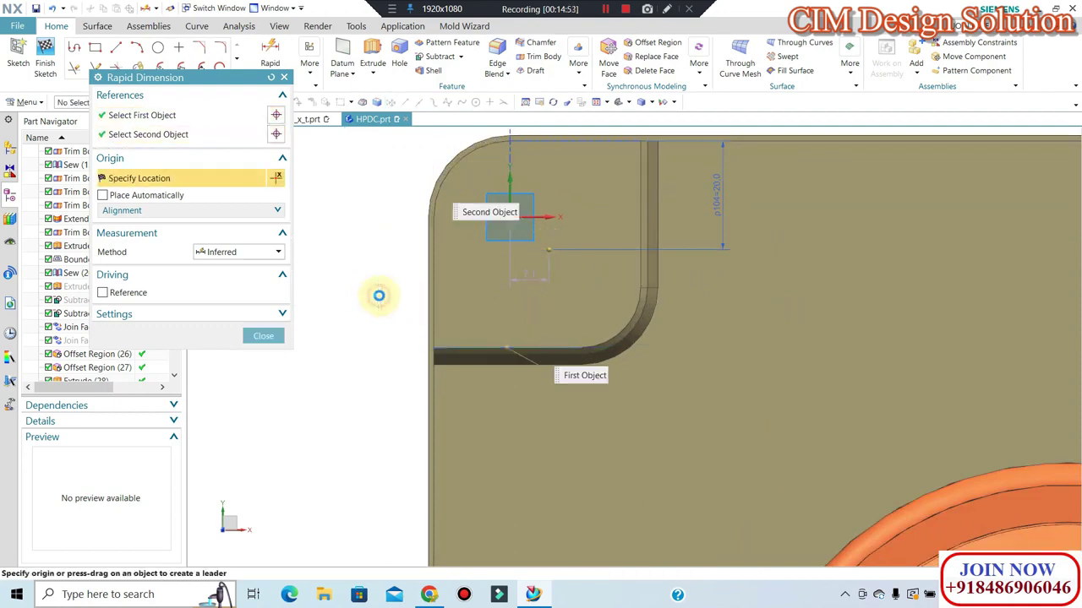
key(Return)
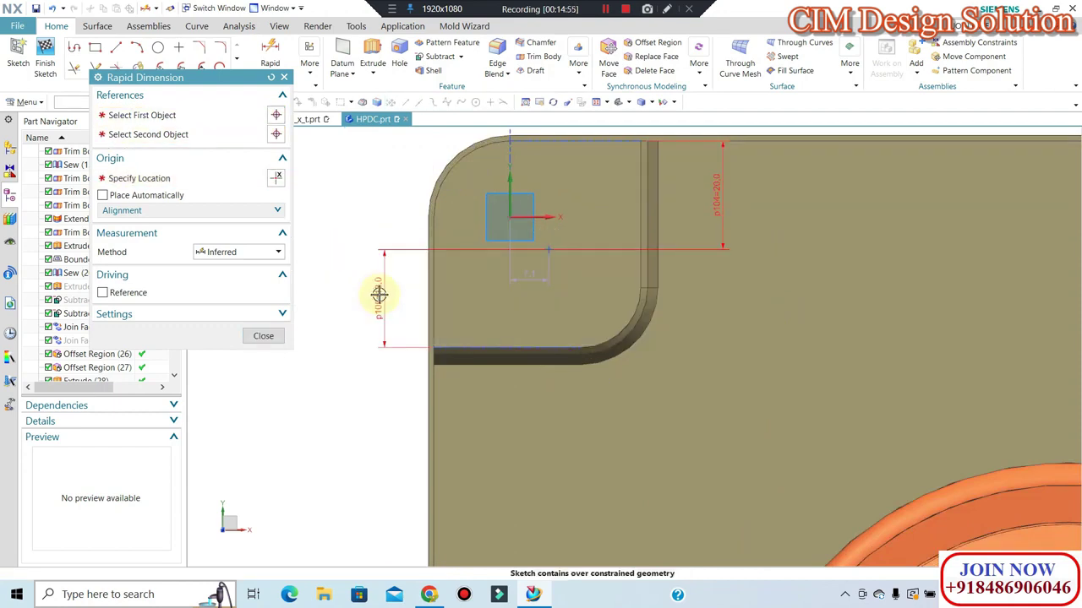
click(380, 296)
middle_click(425, 316)
scroll(423, 321, down, 2)
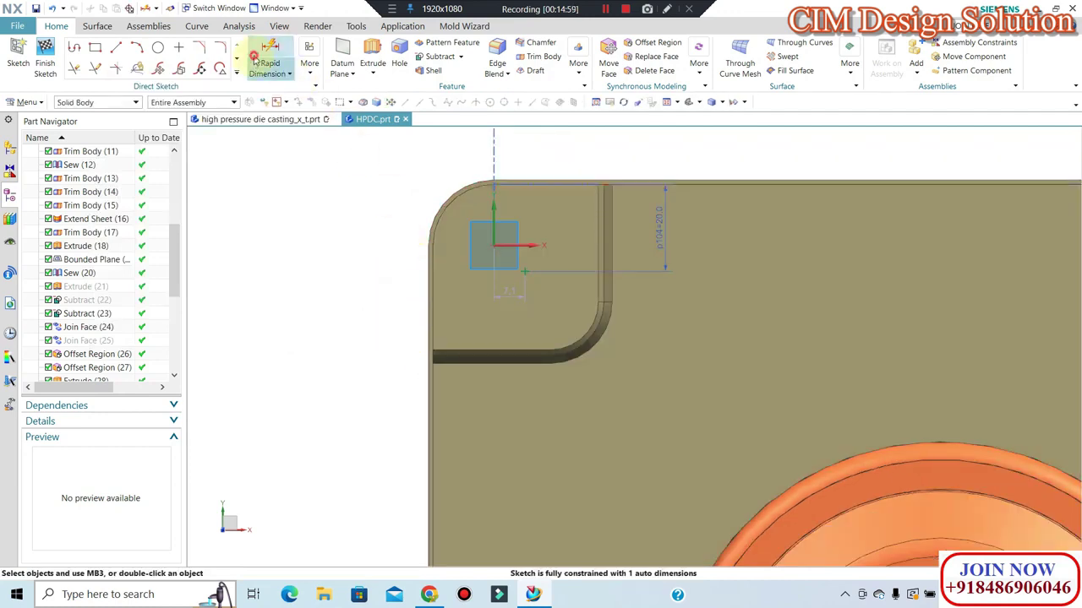
Dimension the top-left point 20 mm horizontally from the plate's left edge.
click(254, 58)
click(433, 296)
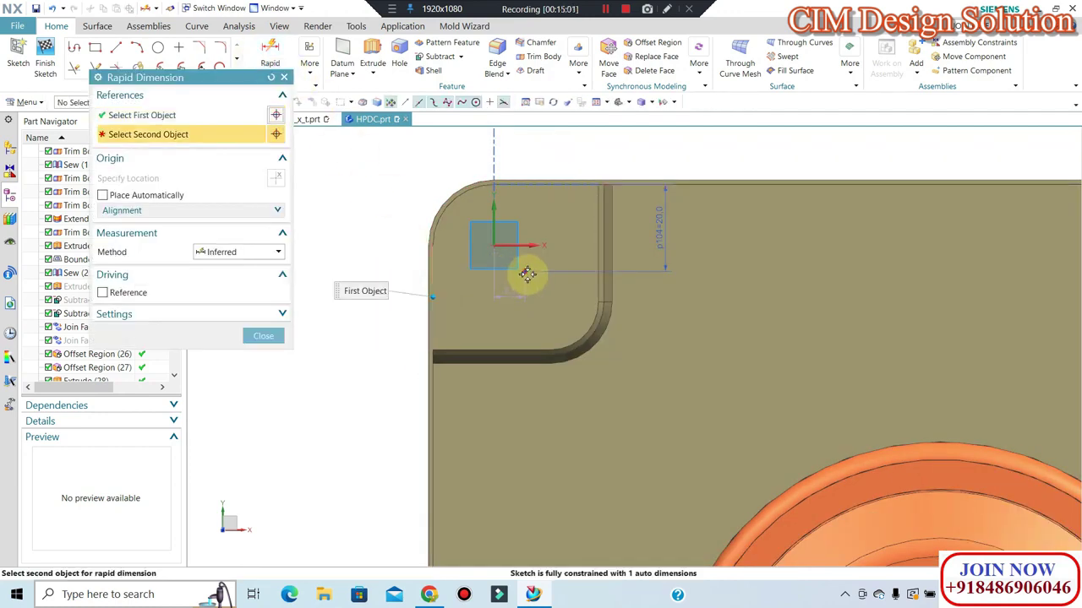
click(527, 274)
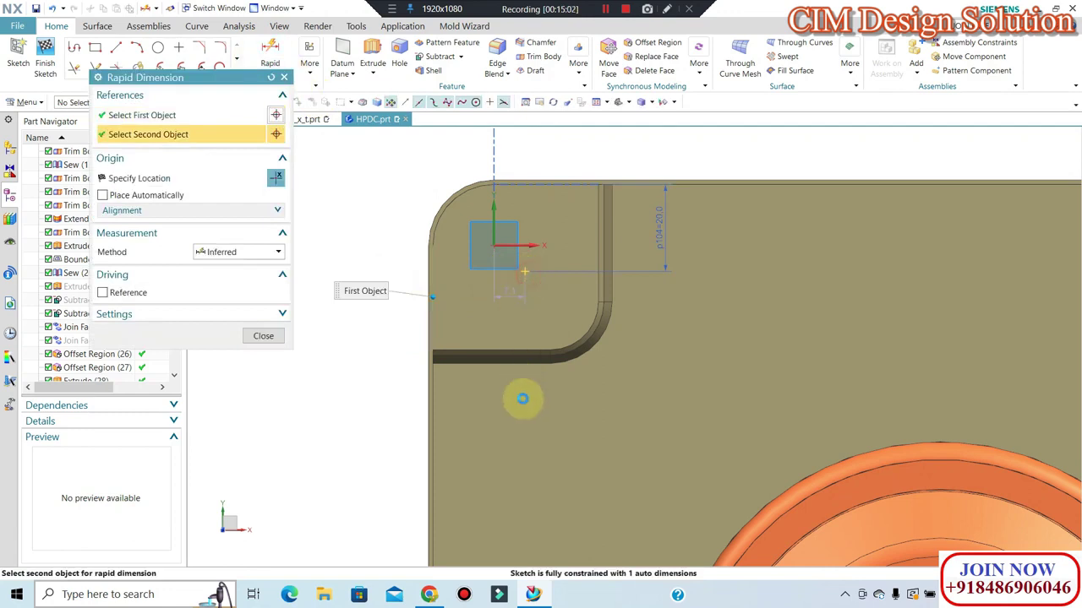
click(650, 426)
text(20)
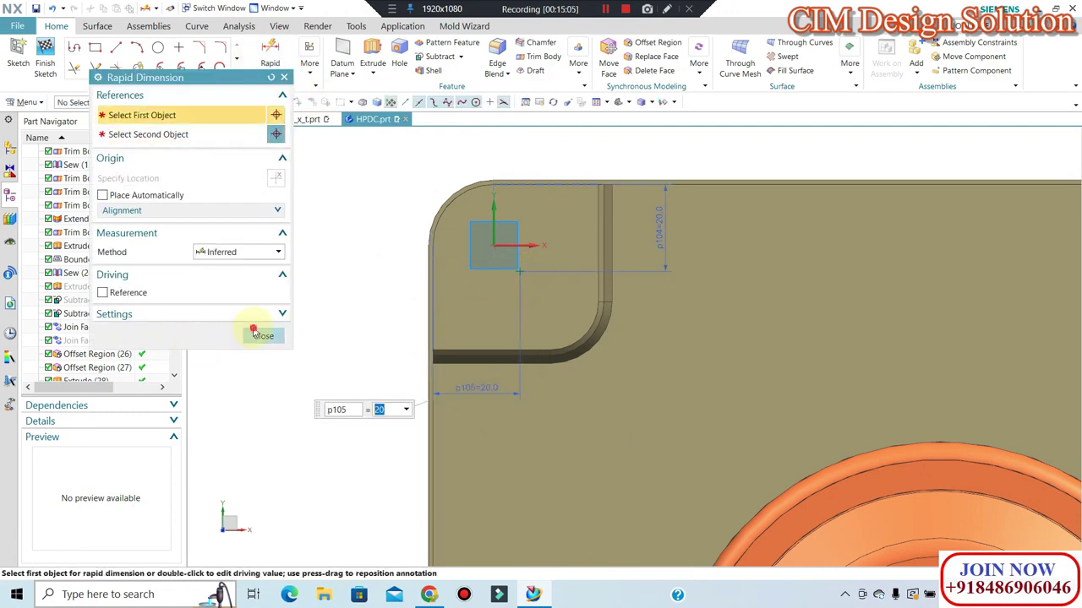
key(Return)
click(263, 337)
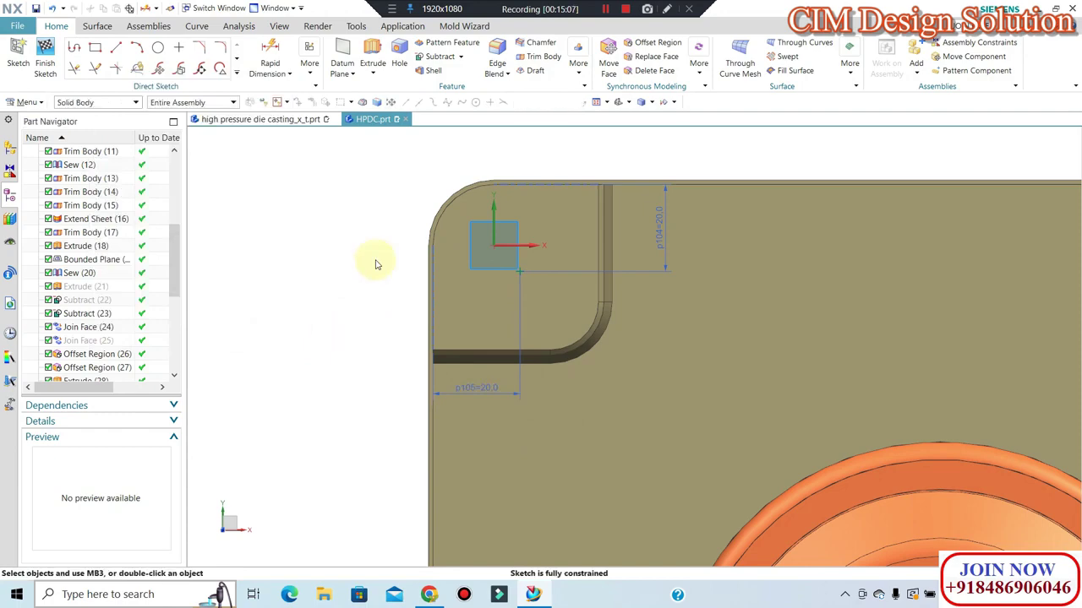
scroll(376, 265, down, 2)
scroll(398, 234, down, 3)
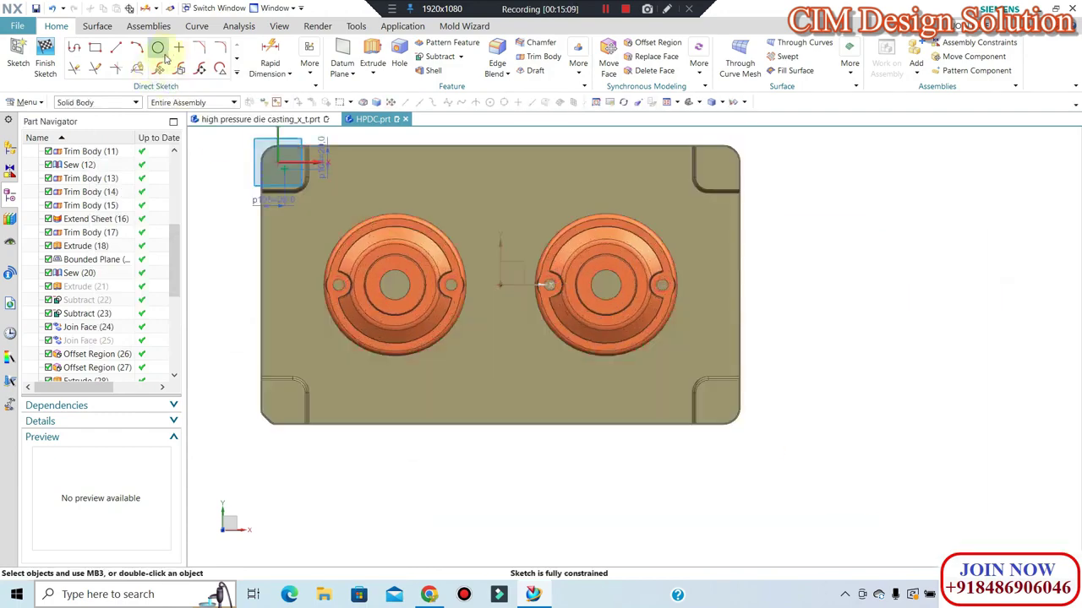
Add a point near the lower-right slot, 20 mm from the right edge.
click(175, 48)
scroll(710, 397, up, 3)
click(709, 398)
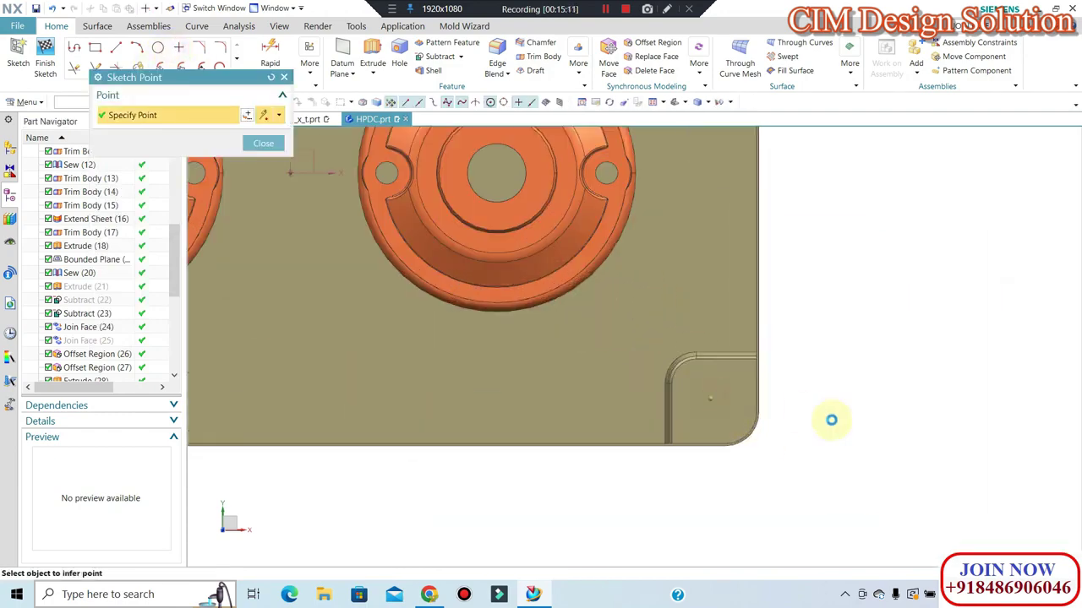
click(271, 53)
scroll(710, 397, up, 1)
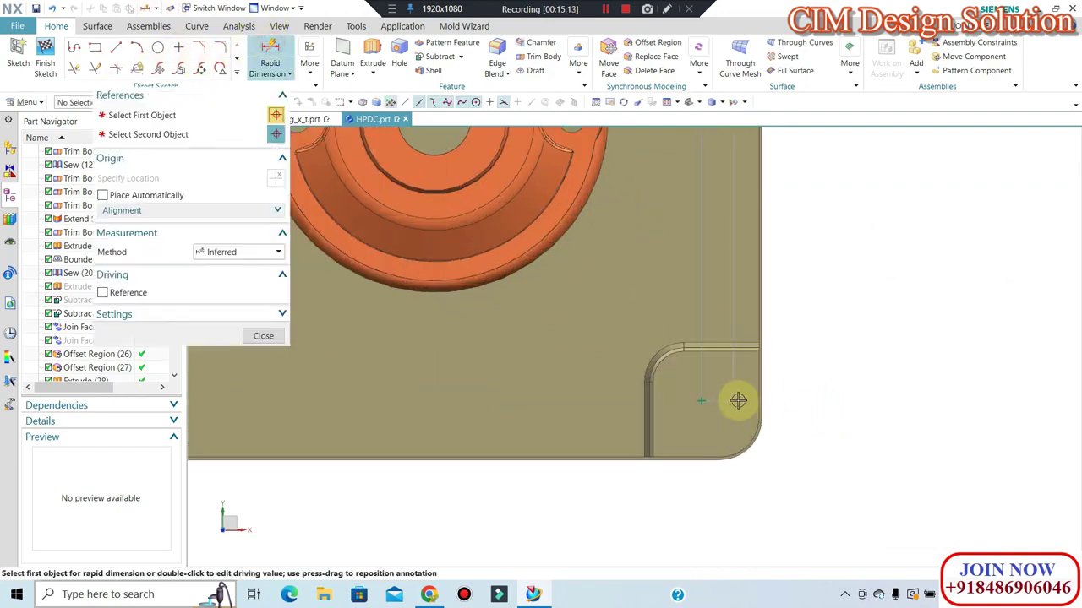
scroll(688, 400, up, 1)
click(679, 403)
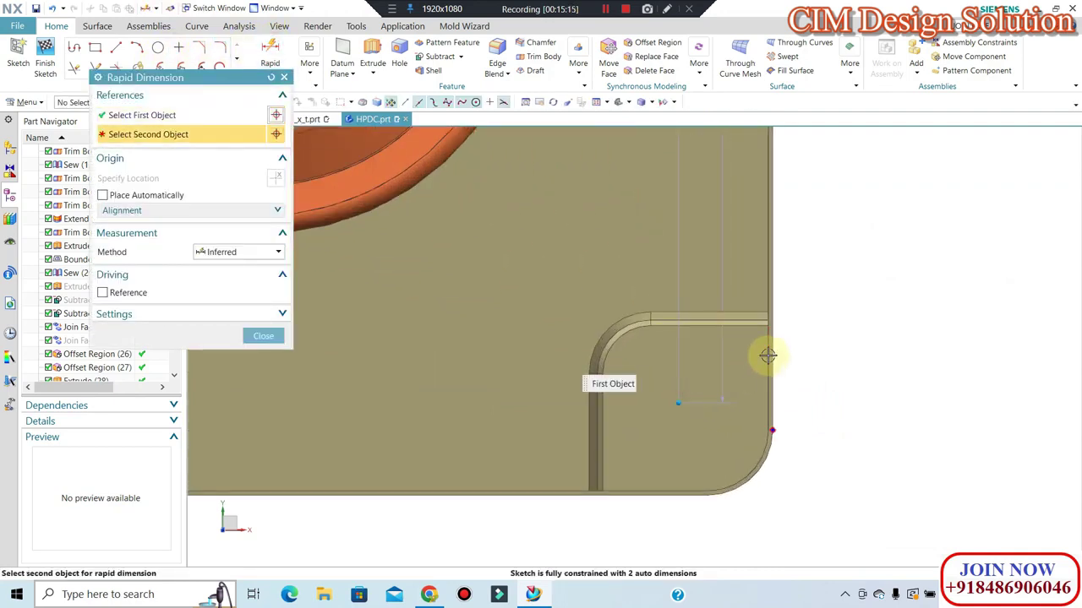
click(768, 452)
click(761, 524)
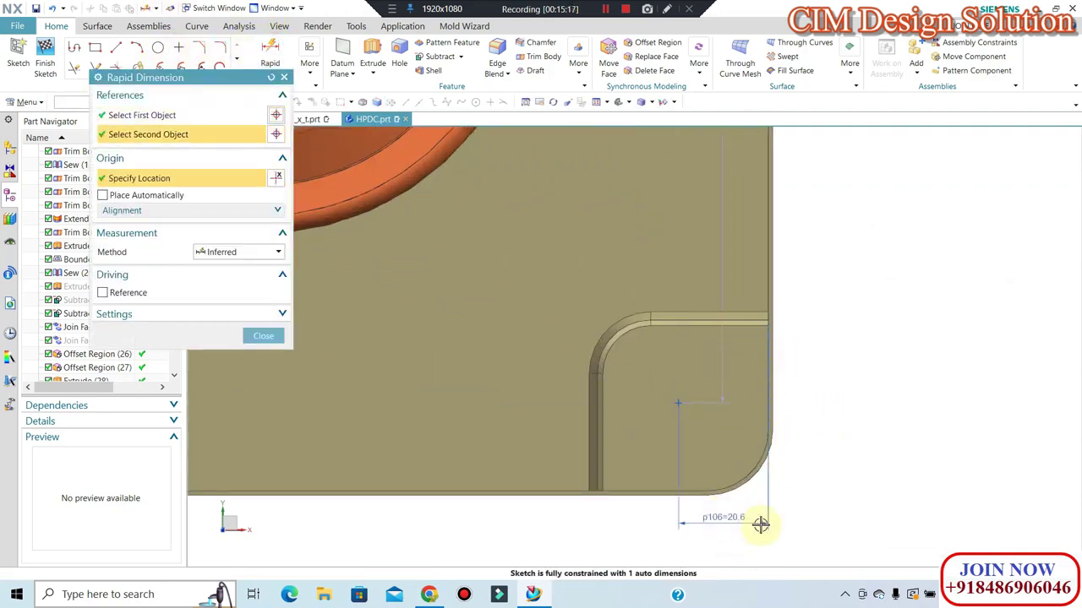
text(20)
key(Return)
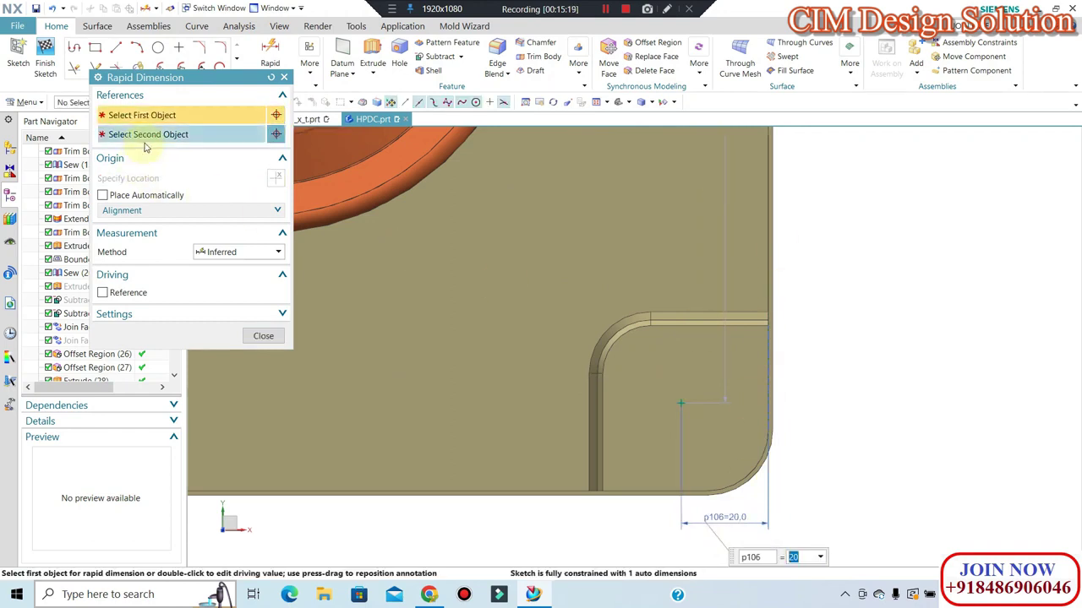
Dimension the lower-right point 20 mm vertically from the plate's bottom edge.
click(679, 403)
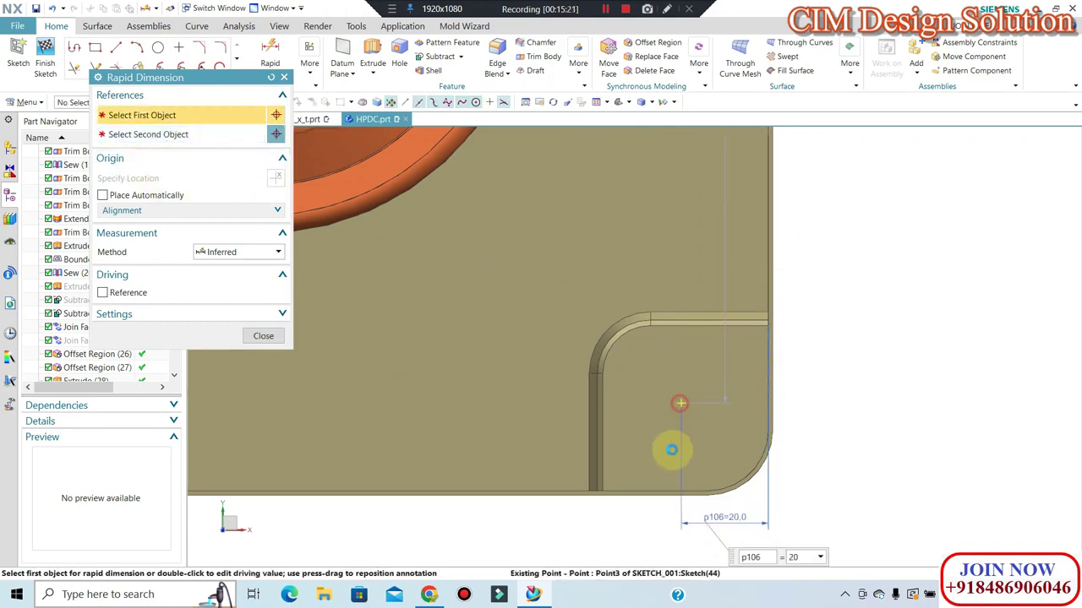
click(659, 487)
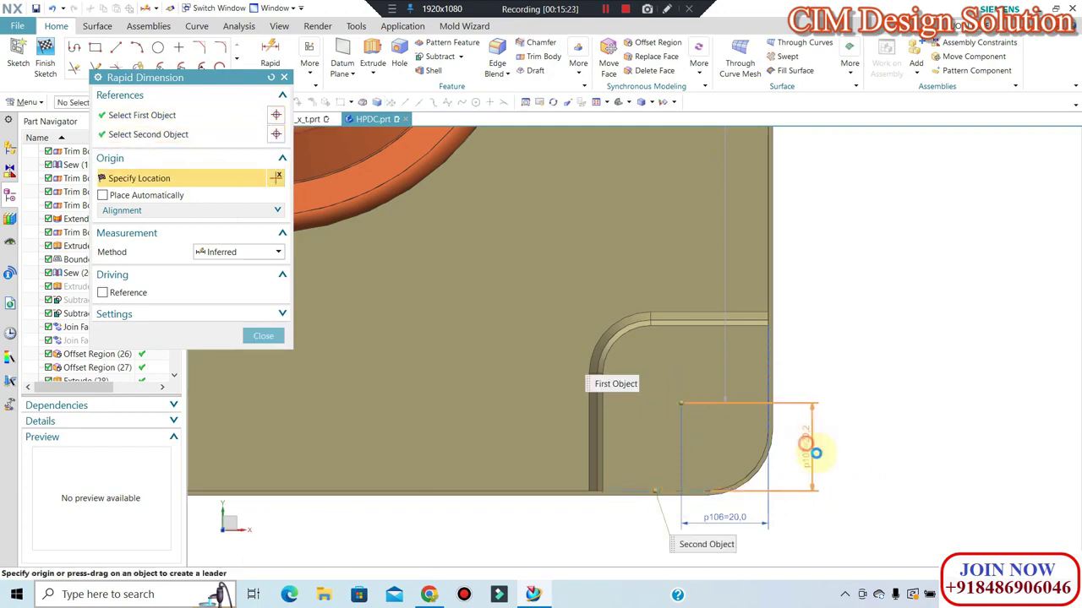
click(816, 454)
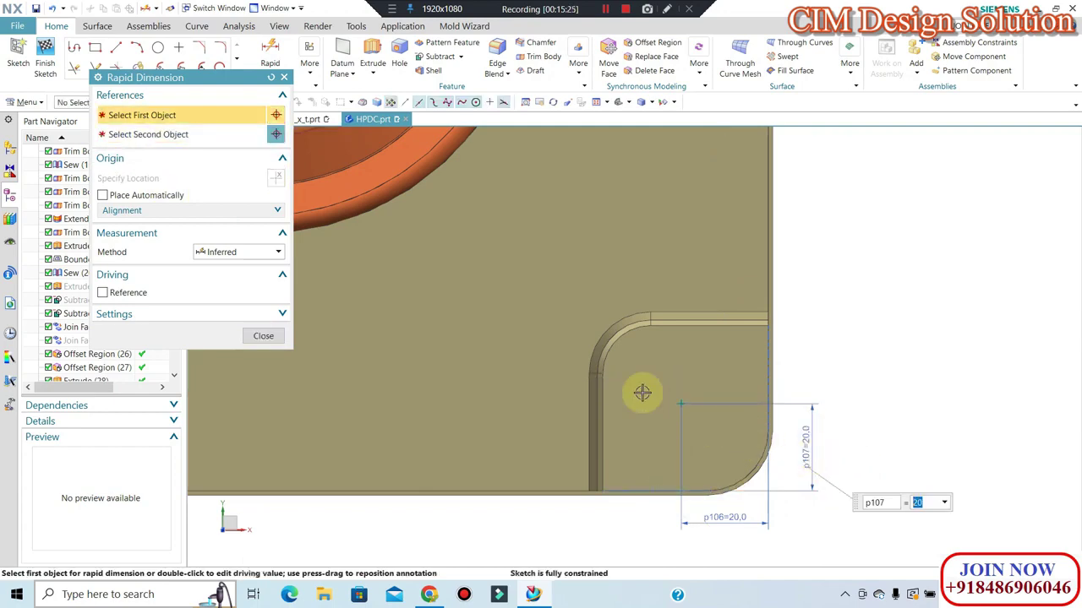
click(263, 335)
scroll(882, 424, down, 3)
scroll(749, 464, down, 3)
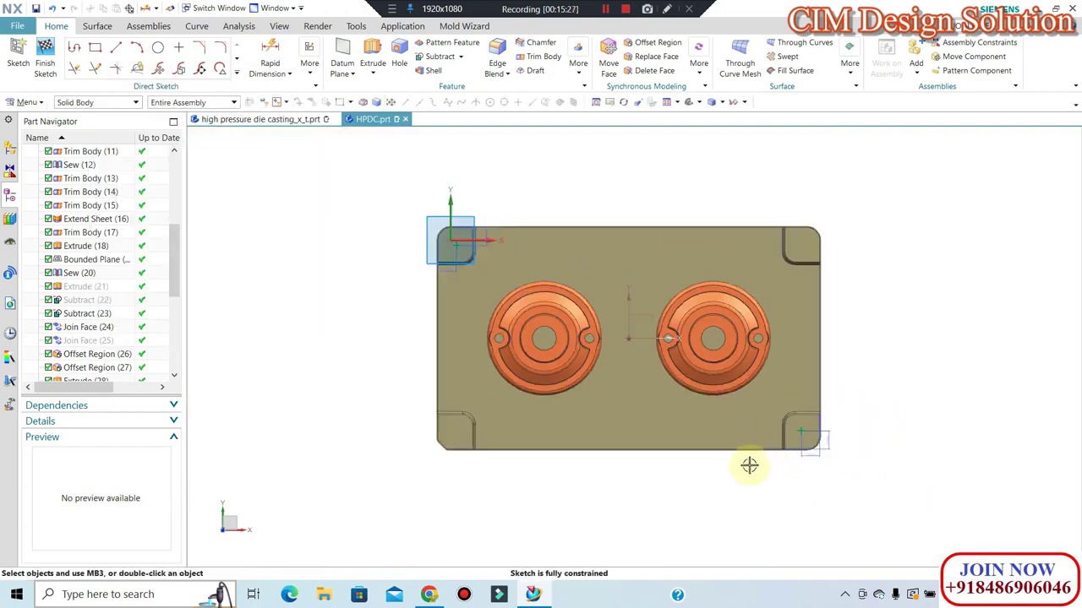
mouse_move(748, 464)
middle_down()
mouse_move(764, 435)
mouse_move(761, 460)
middle_up()
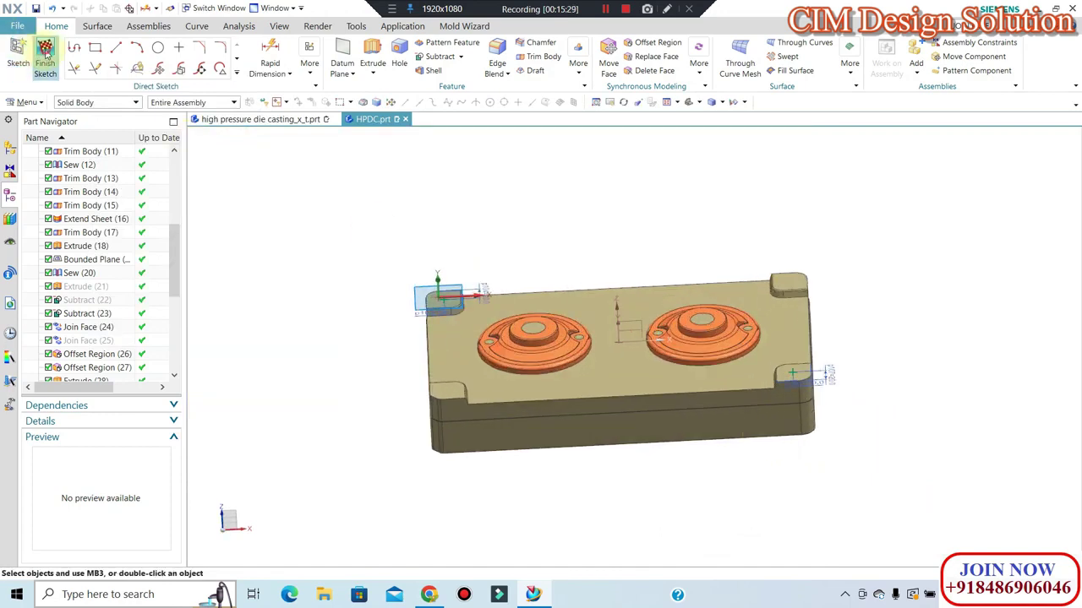
Finish the corner-point sketch and cut M12 x 1.75 threaded holes, 24 mm deep, at its two points.
click(45, 55)
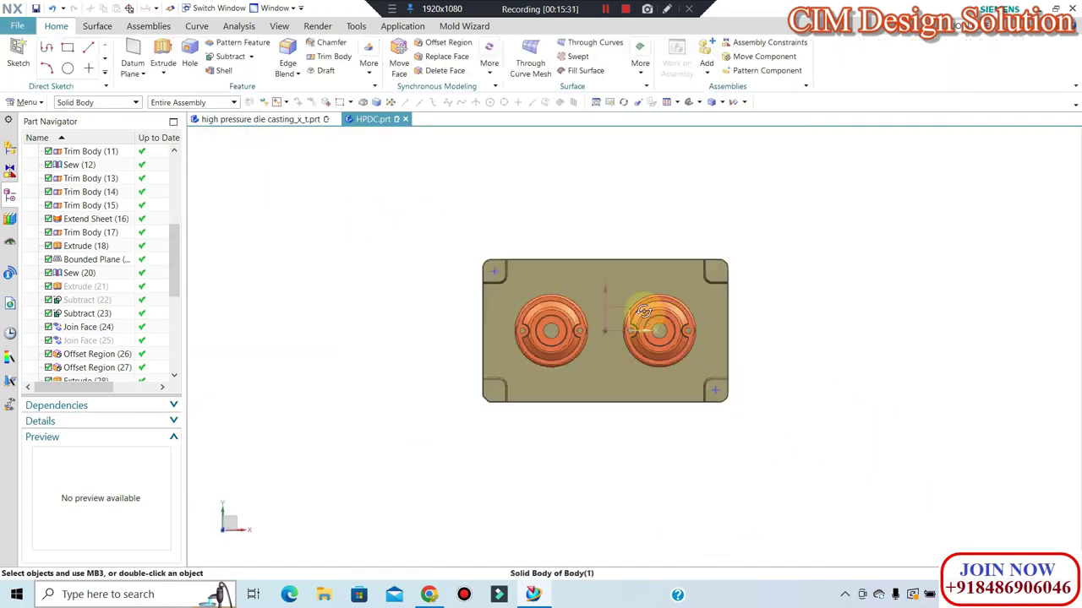
middle_drag(644, 311, 633, 333)
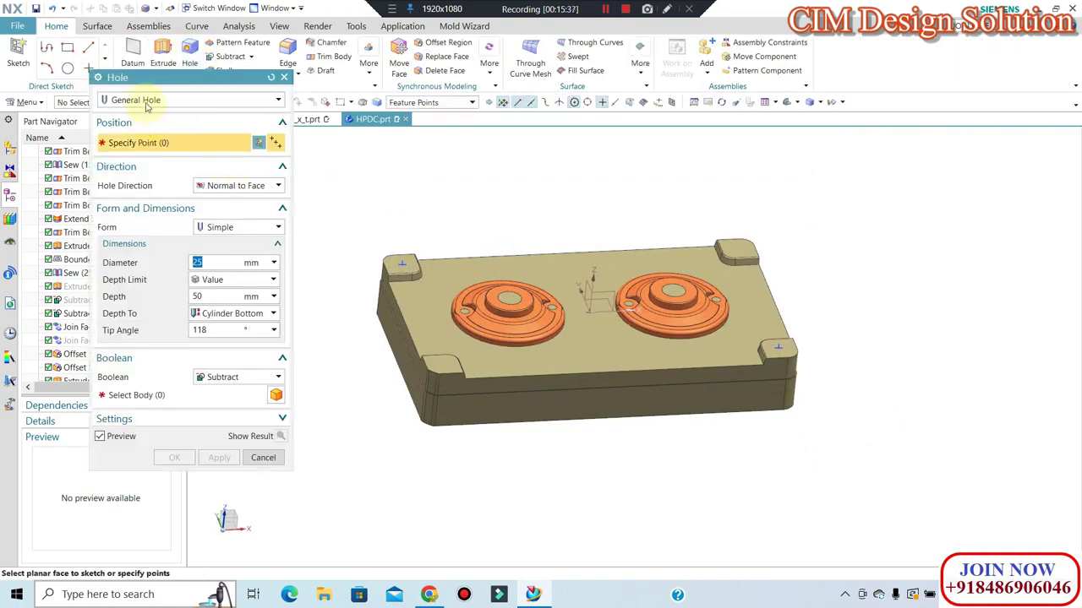
click(146, 101)
click(139, 146)
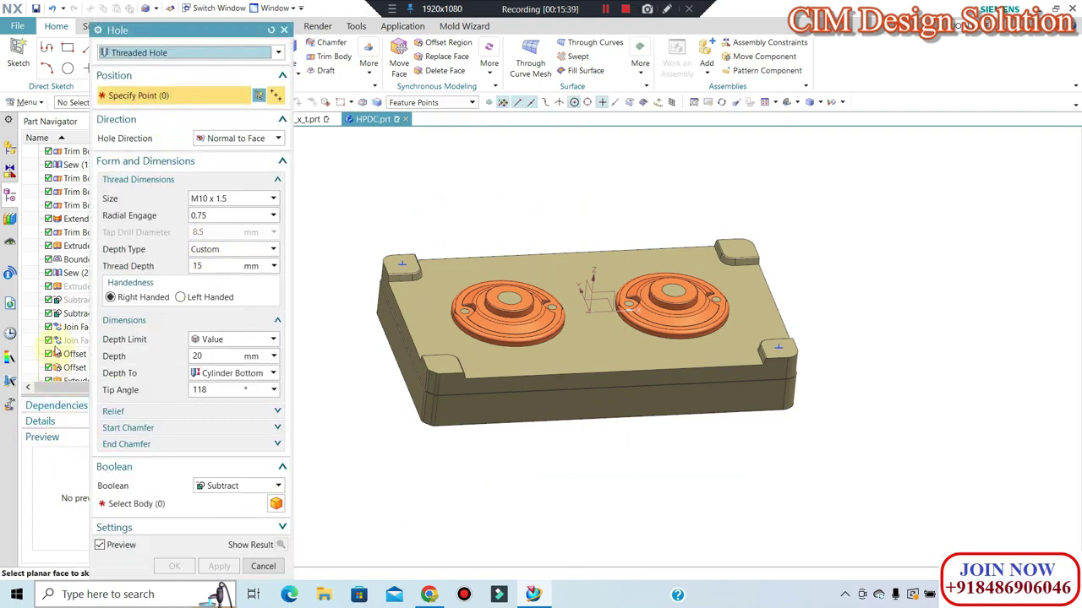
scroll(56, 350, down, 5)
click(63, 368)
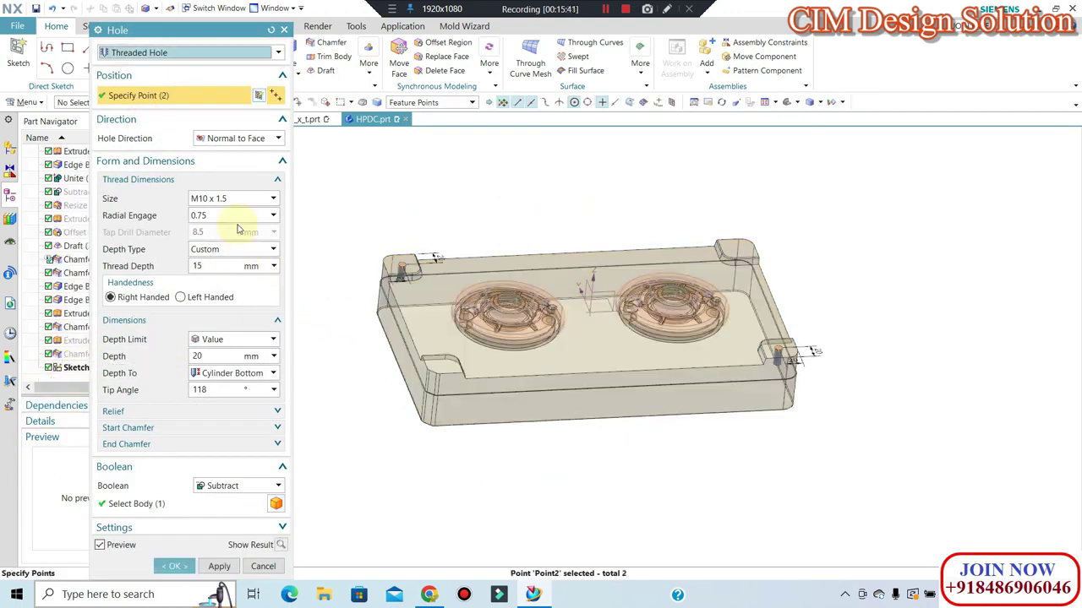
click(228, 198)
click(218, 226)
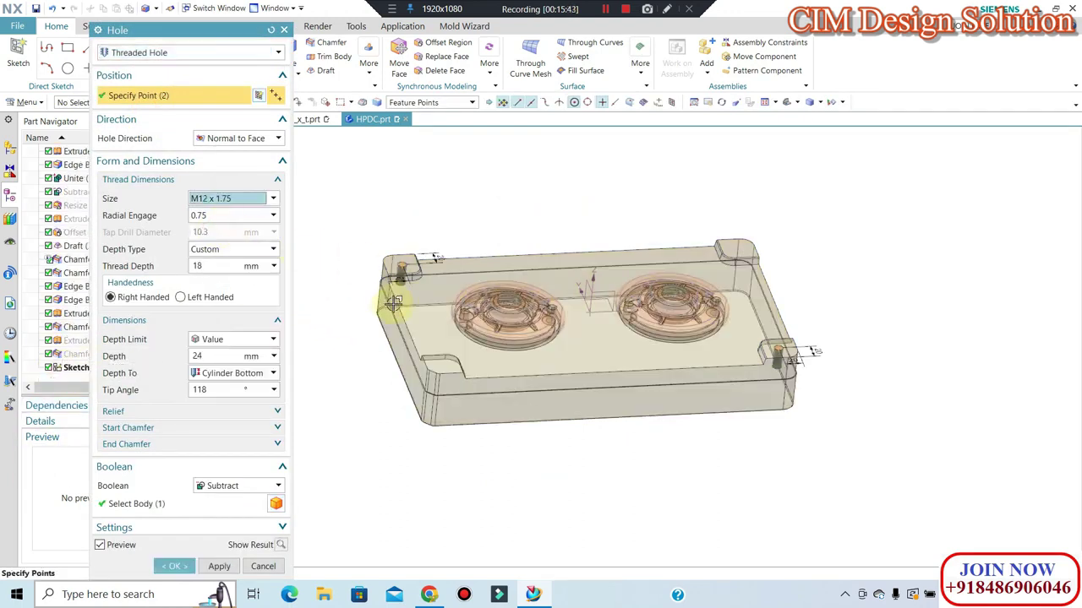
scroll(394, 303, up, 2)
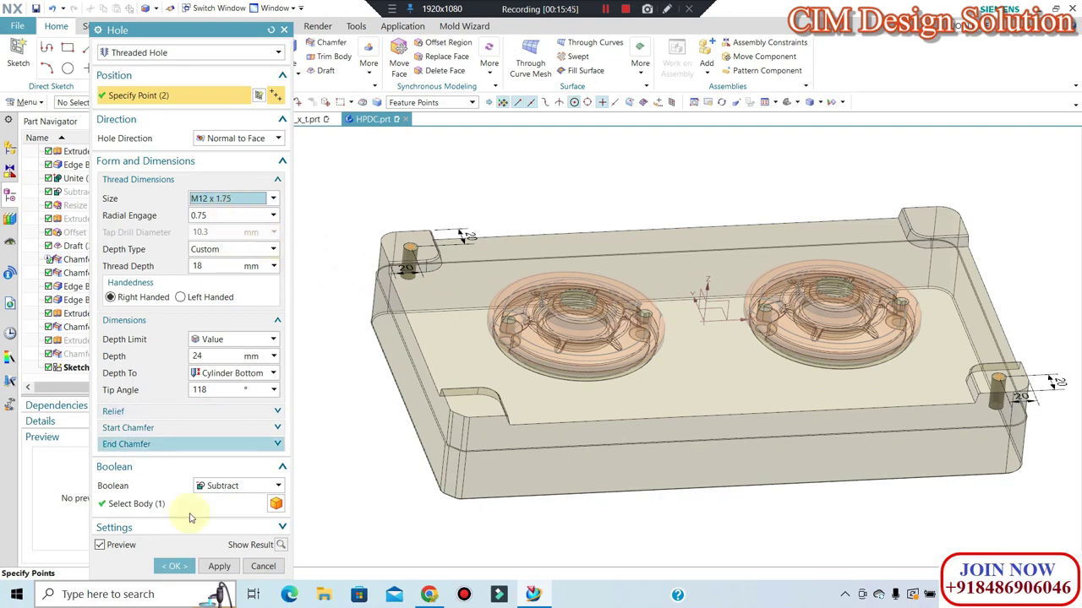
click(173, 566)
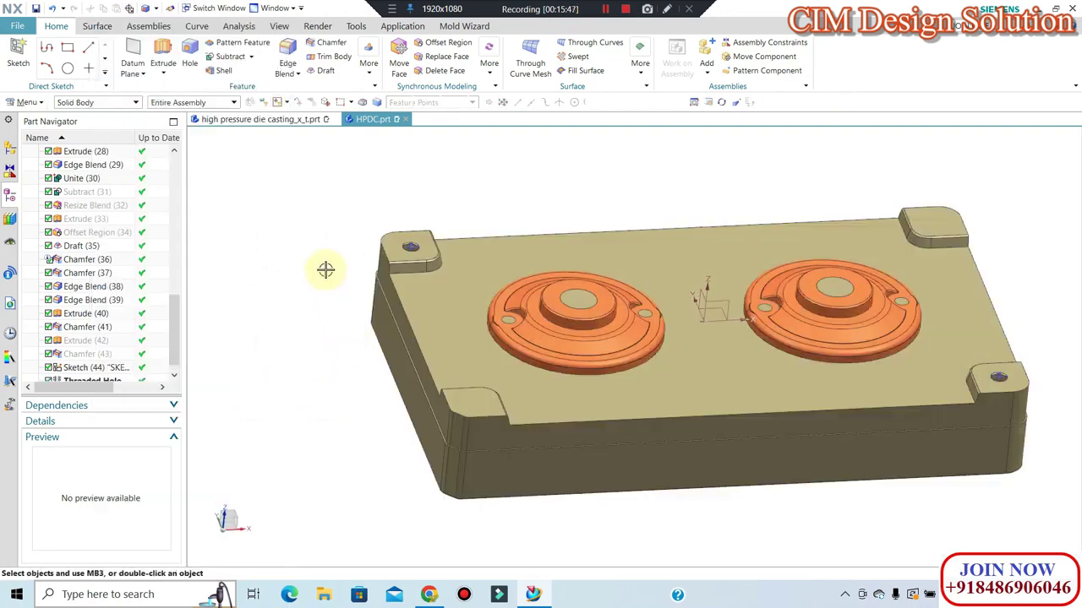
mouse_move(579, 212)
middle_down()
mouse_move(591, 190)
mouse_move(642, 214)
mouse_move(550, 227)
mouse_move(569, 265)
mouse_move(522, 201)
middle_up()
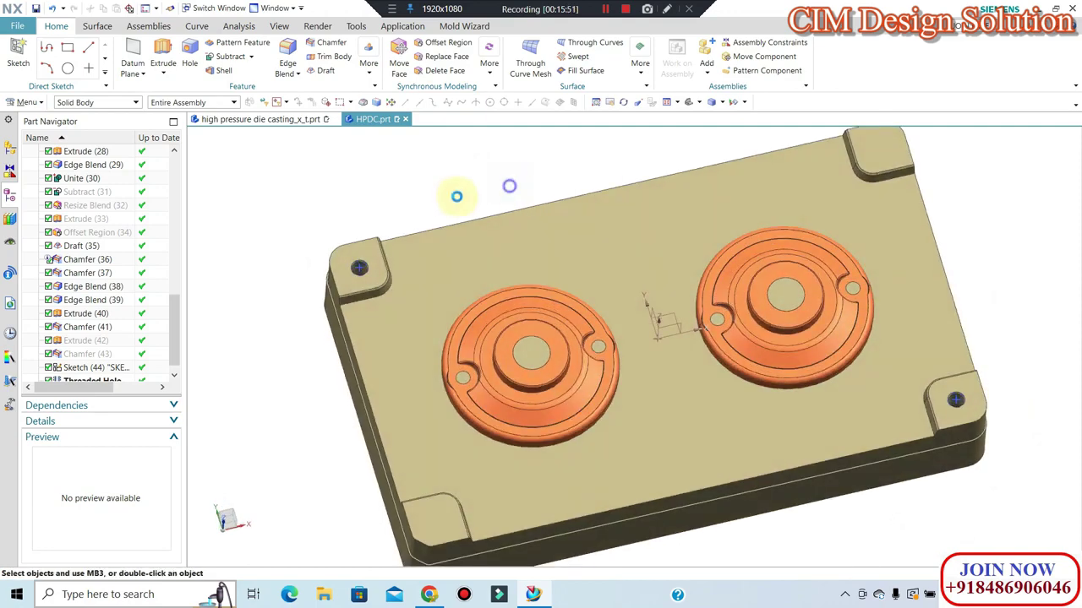
key(F8)
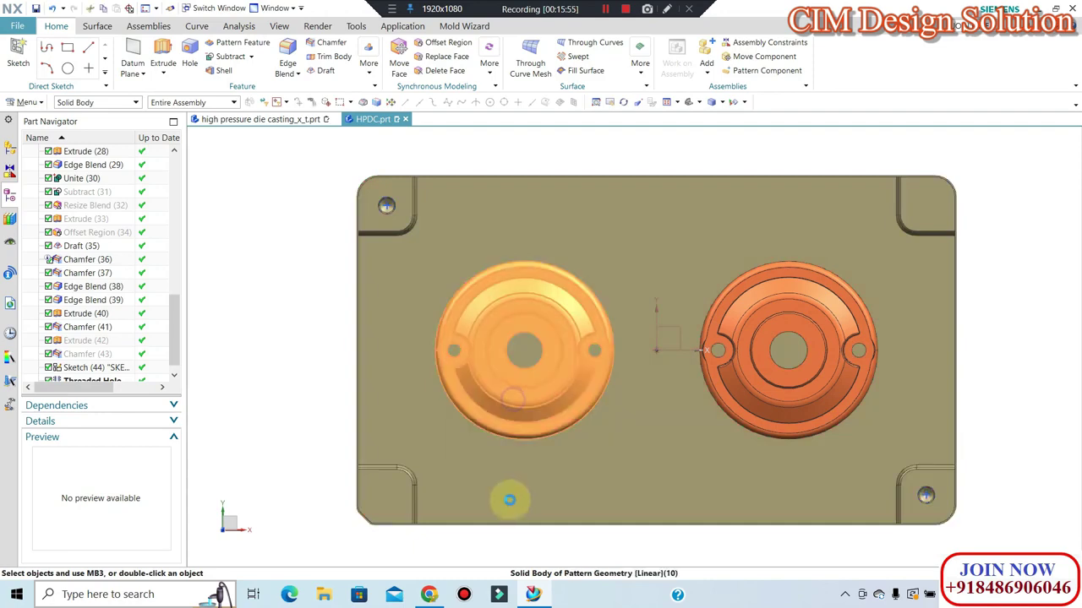
scroll(589, 354, up, 3)
scroll(589, 355, up, 3)
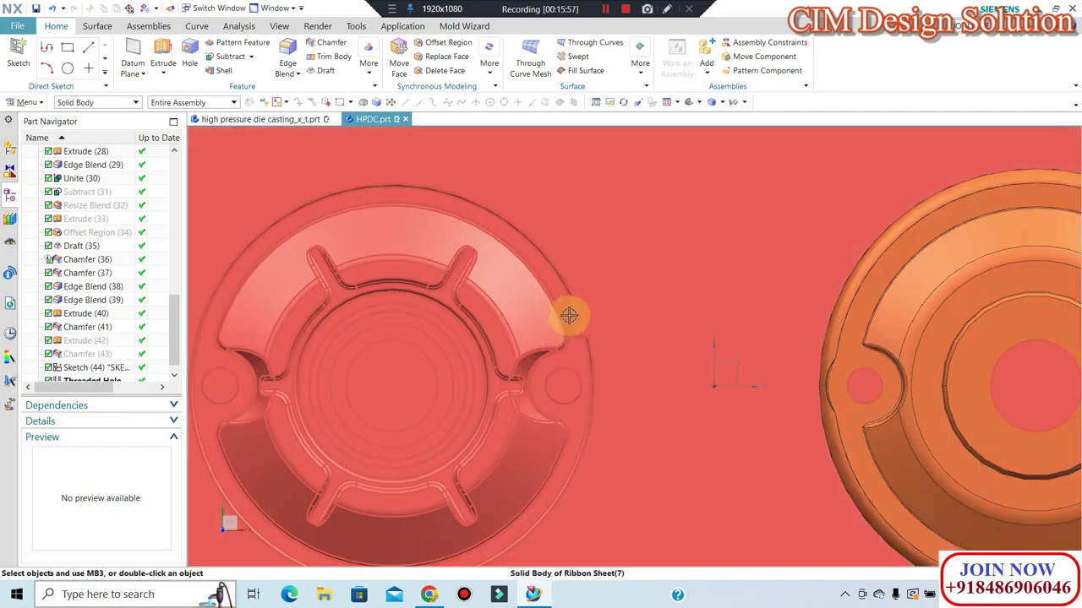
scroll(569, 314, down, 4)
scroll(581, 330, down, 2)
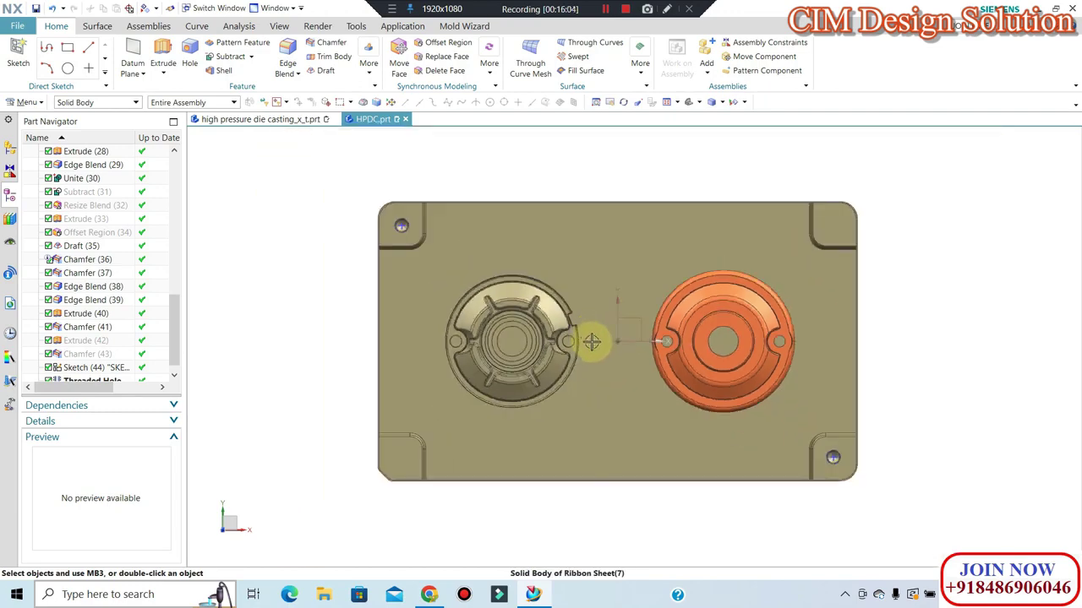
middle_drag(614, 354, 645, 347)
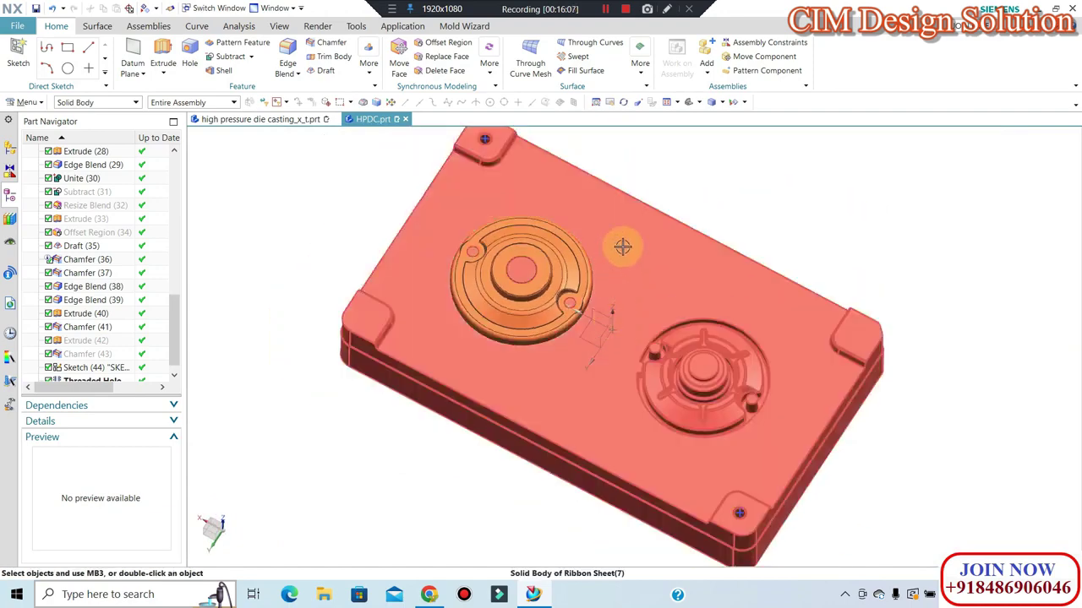
Move the corner-point sketch onto layer 100.
key(ctrl+j)
scroll(484, 144, up, 3)
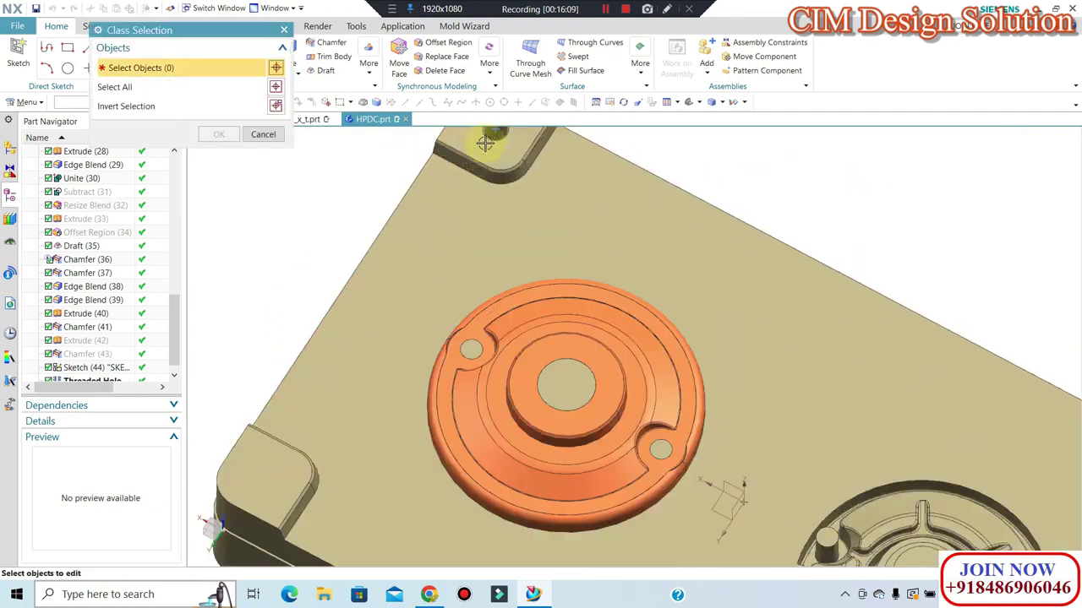
scroll(492, 195, down, 2)
scroll(494, 148, up, 2)
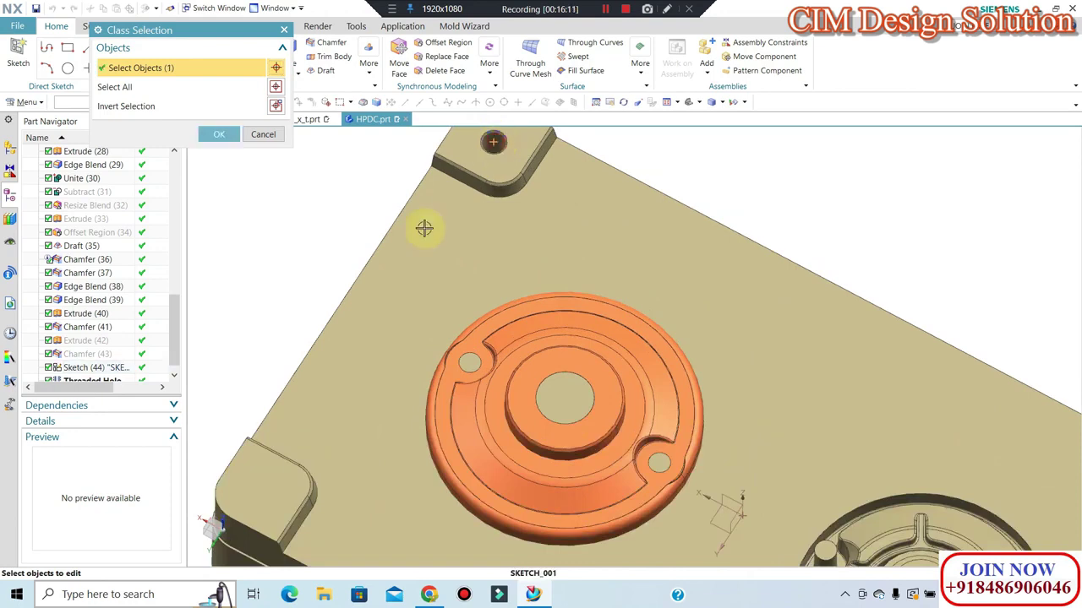
key(Escape)
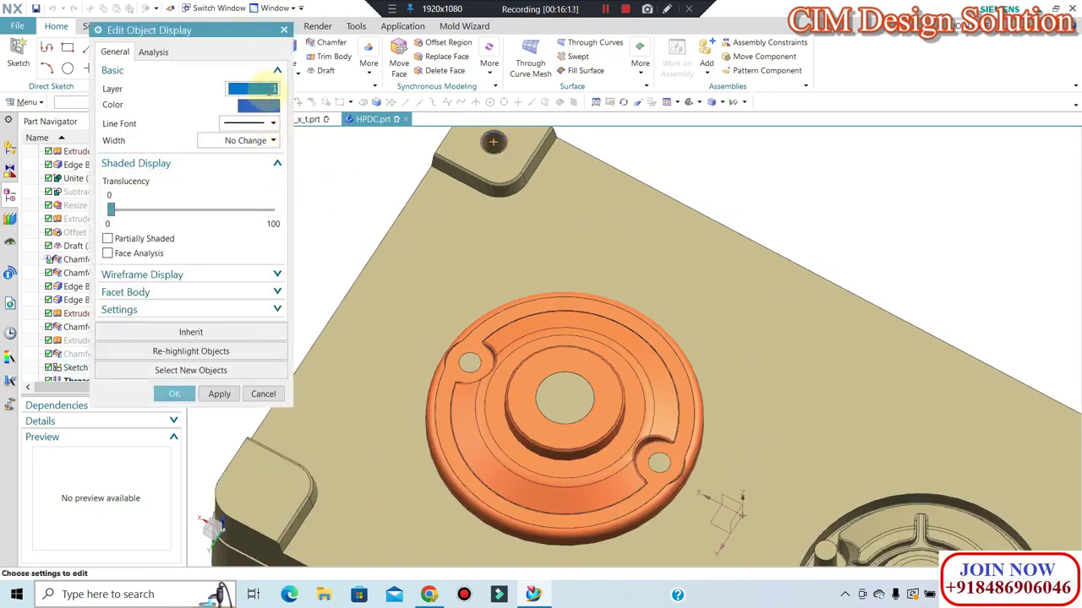
key(Return)
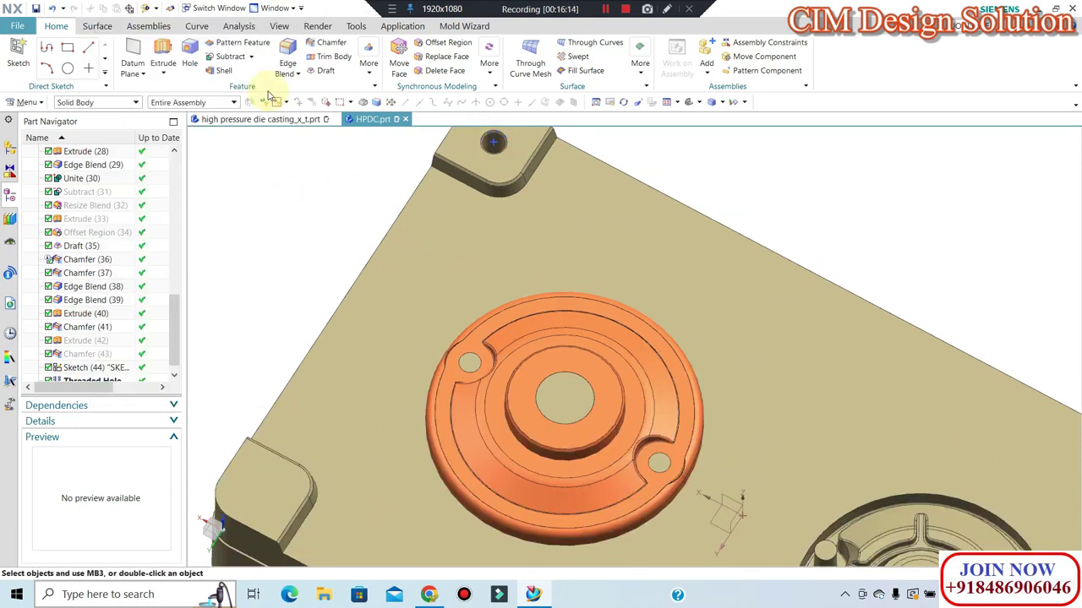
Hide layer 100 and return the mold block to the standard 3D view.
key(ctrl+l)
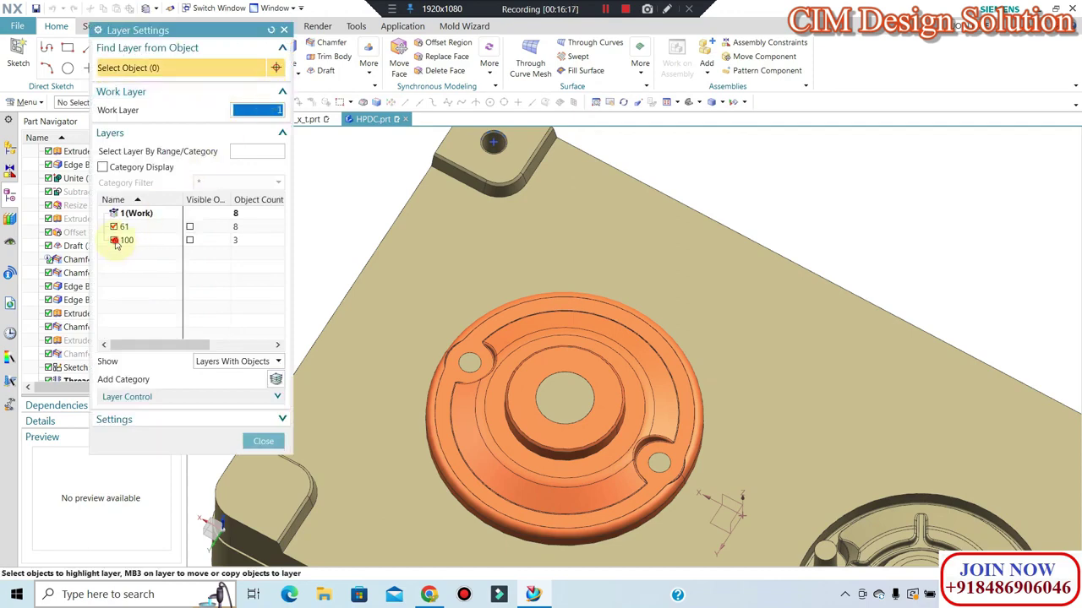
click(116, 241)
scroll(380, 250, down, 3)
mouse_move(405, 254)
middle_down()
mouse_move(505, 294)
mouse_move(490, 220)
middle_up()
key(F8)
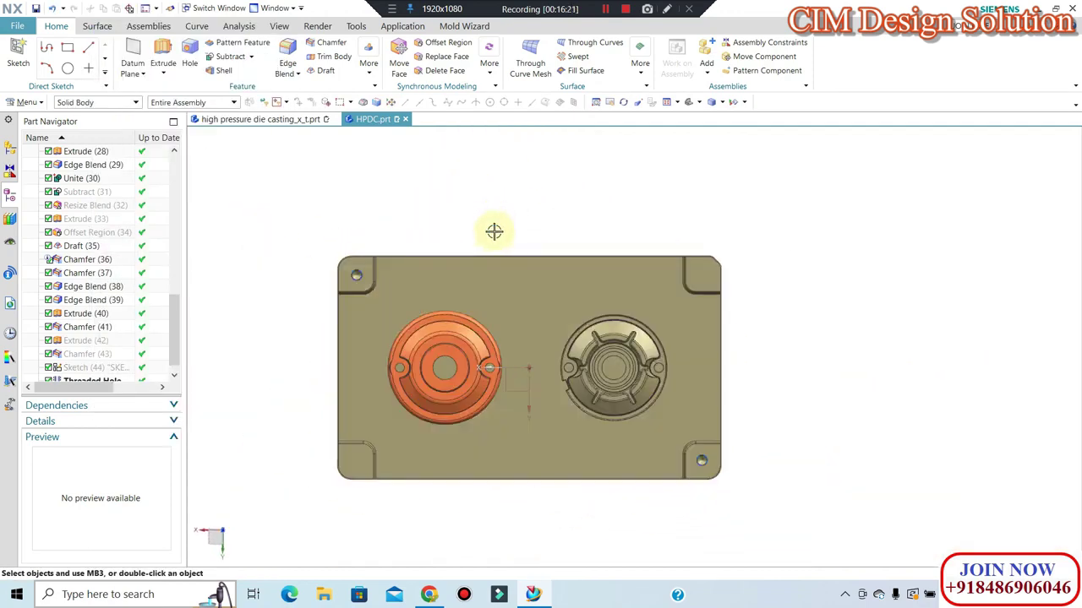
key(Home)
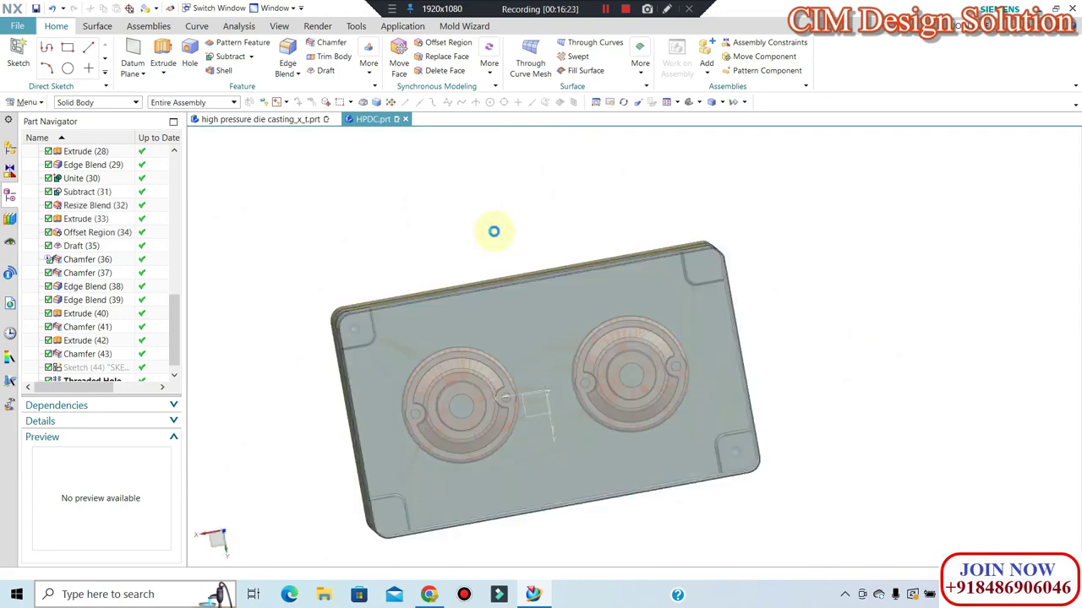
Save the HPDC part and switch to the high pressure die casting_x_t assembly.
key(ctrl+s)
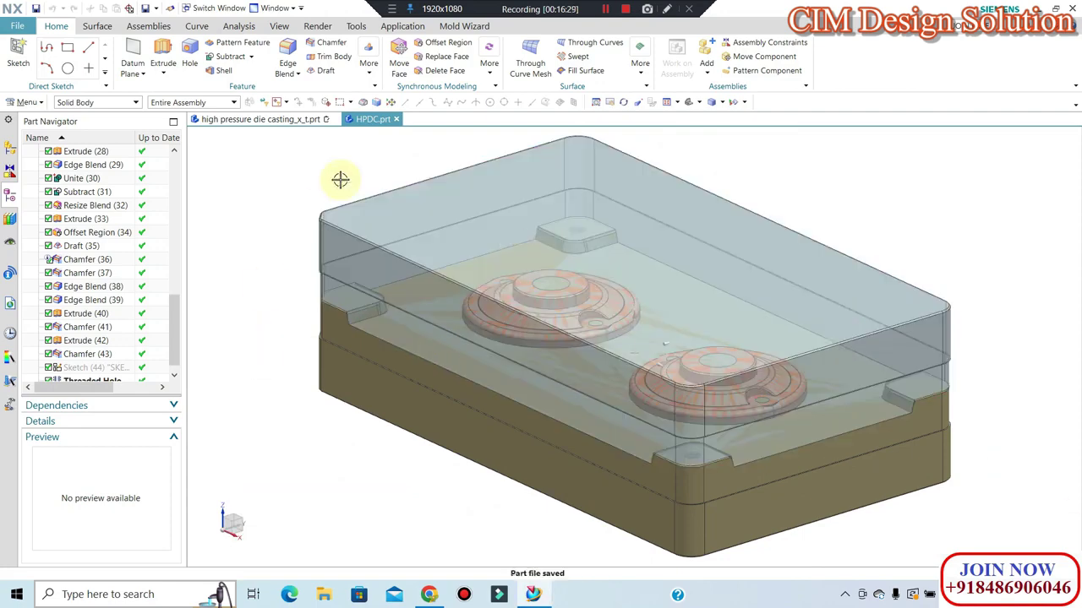
click(290, 120)
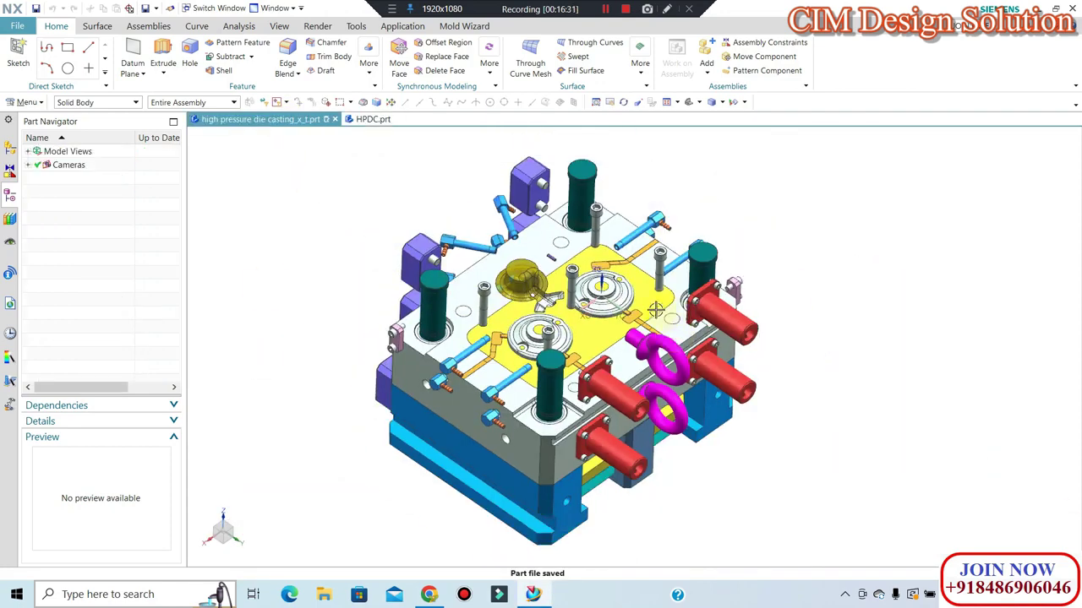
scroll(621, 297, up, 3)
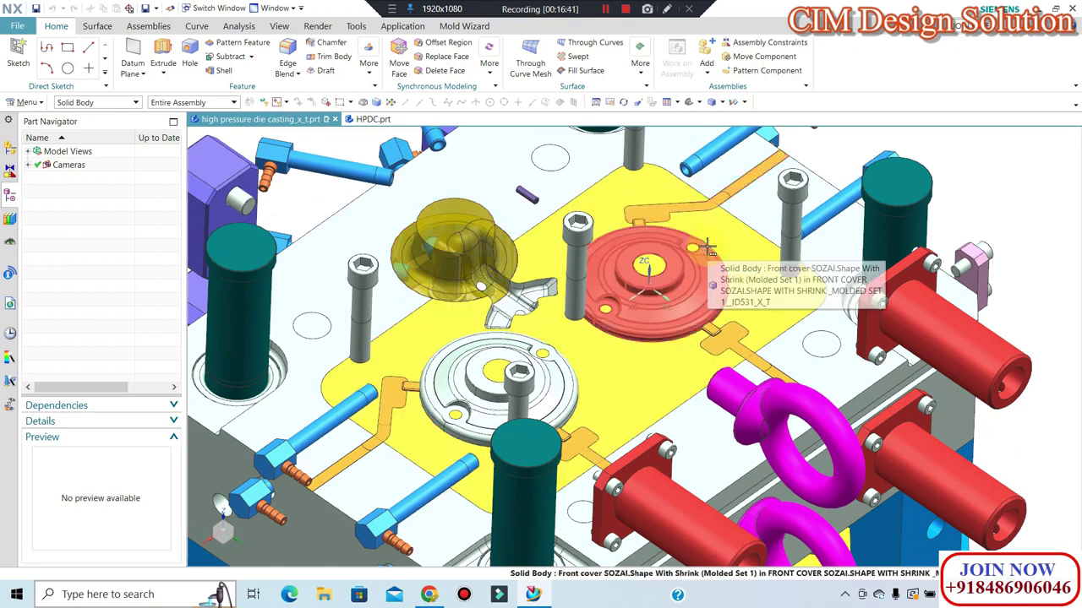
Return to the HPDC plate part, hide the left insert body and view it from the top.
click(365, 119)
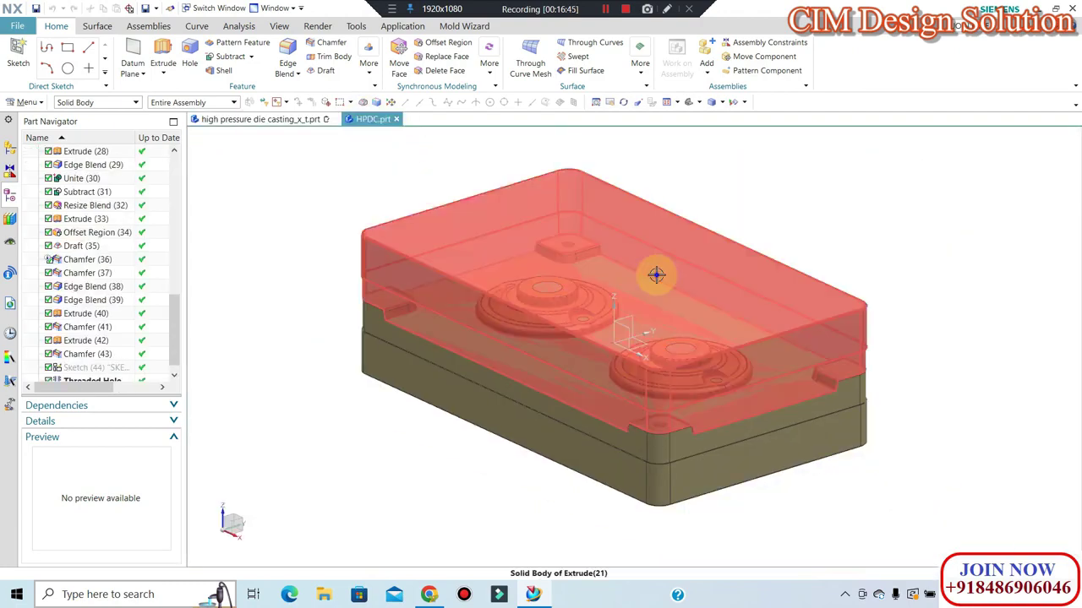
middle_drag(632, 365, 547, 374)
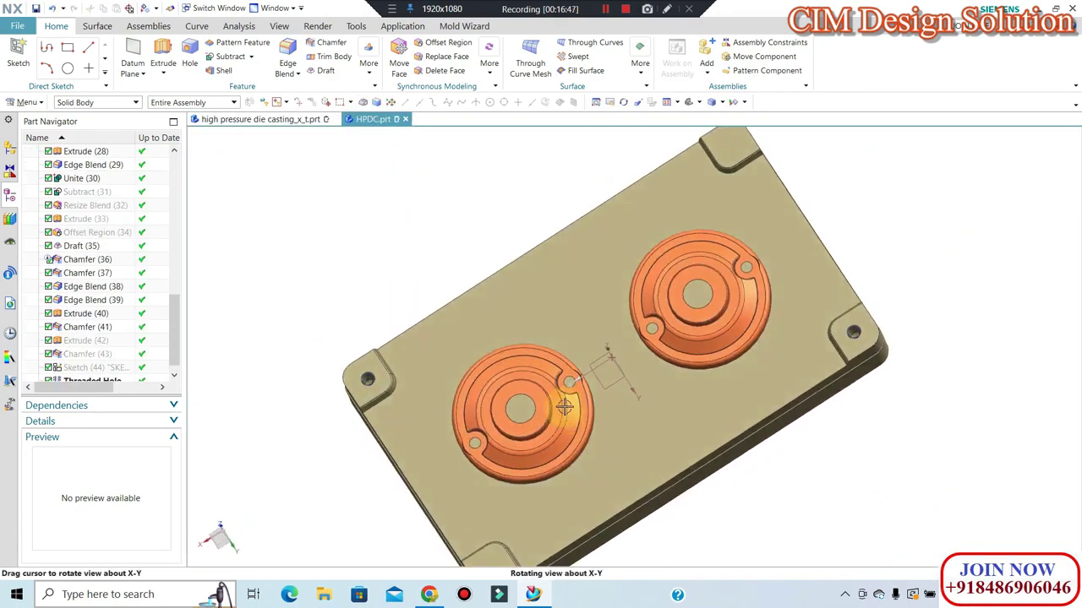
key(ctrl+b)
key(ctrl+alt+t)
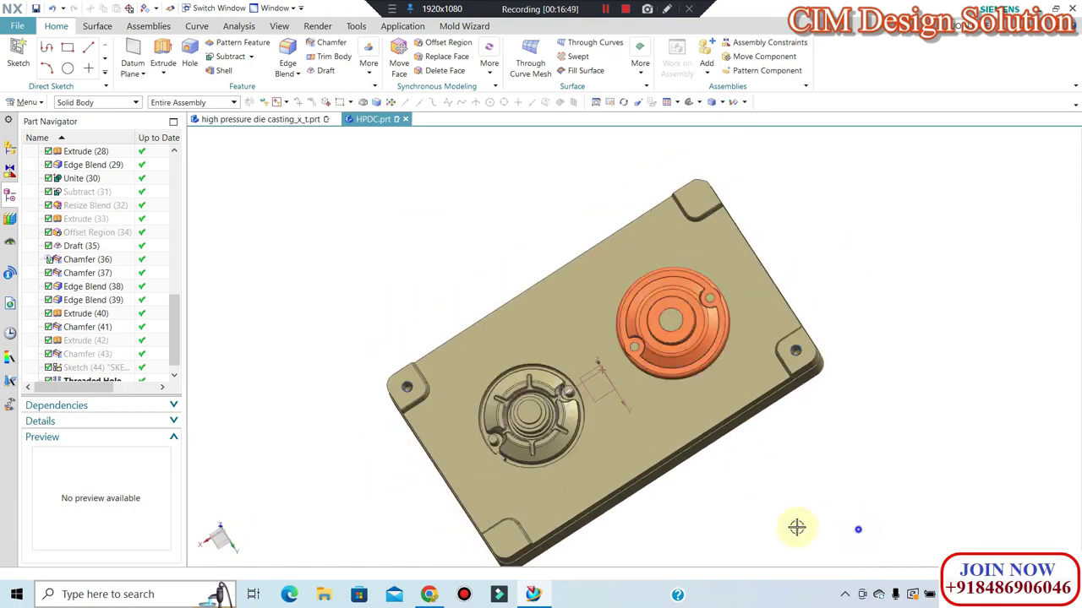
Zoom around both cavities, toggle which casting bodies are shown, and start an Extrude.
scroll(519, 386, up, 2)
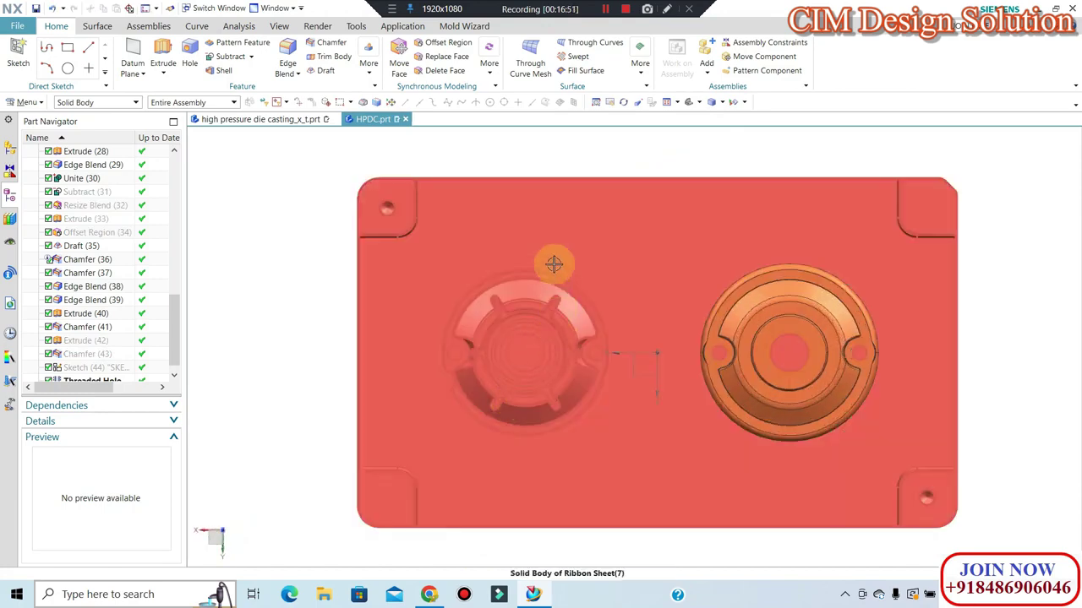
scroll(509, 336, up, 2)
scroll(449, 371, up, 1)
scroll(473, 355, down, 3)
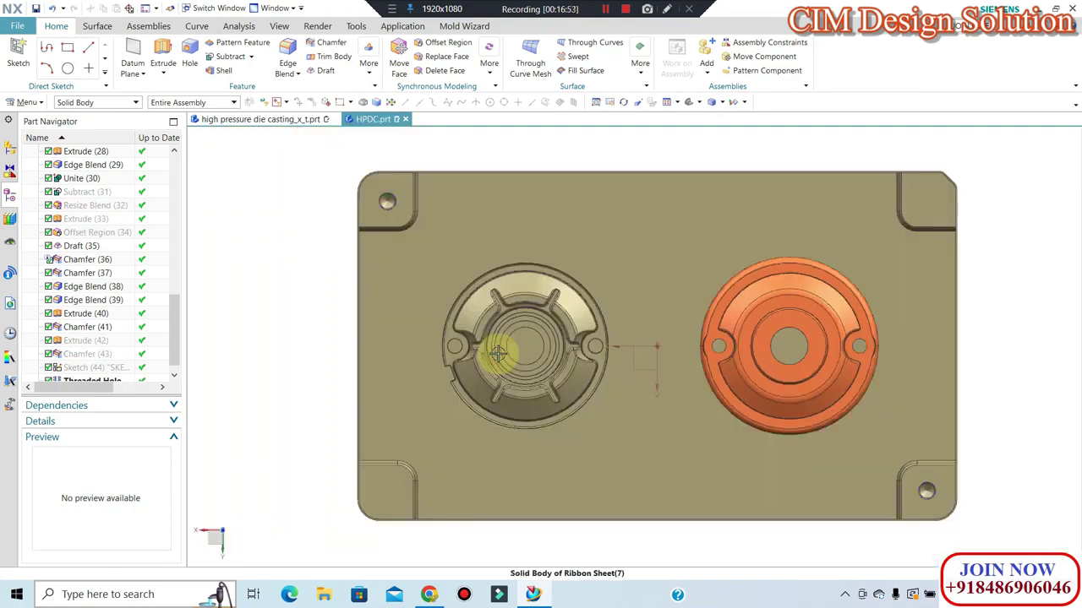
scroll(495, 346, down, 1)
scroll(456, 359, up, 3)
scroll(431, 330, up, 2)
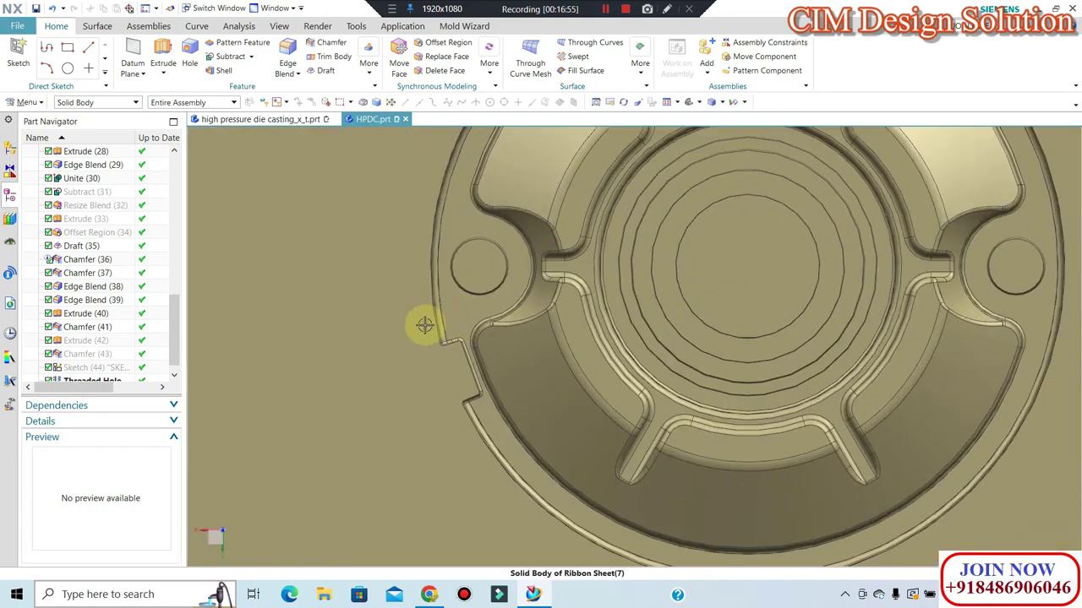
scroll(408, 350, down, 2)
scroll(434, 379, down, 2)
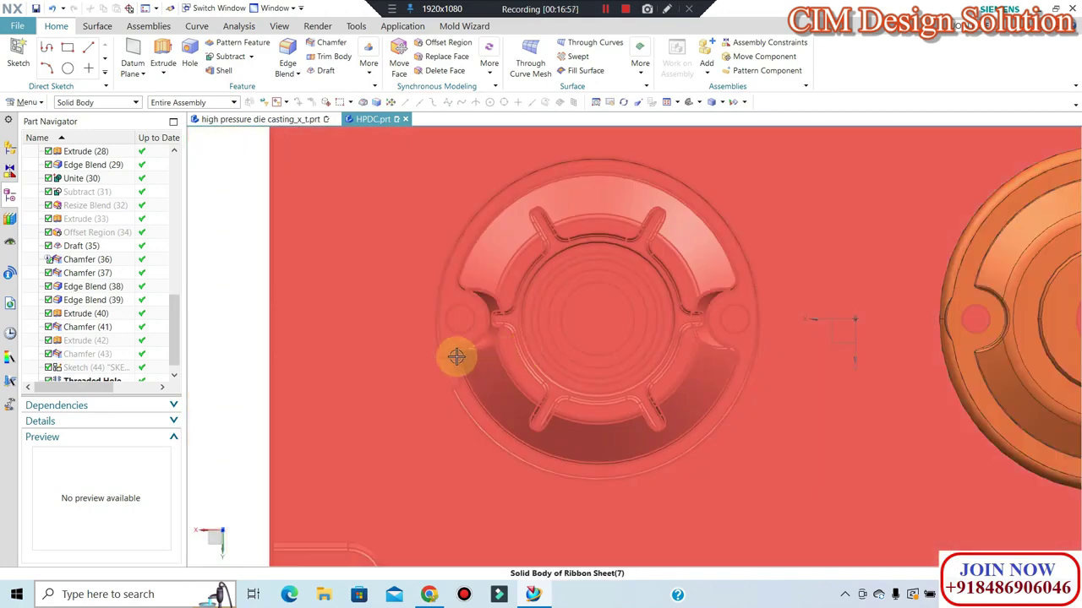
scroll(458, 357, up, 3)
scroll(483, 363, up, 2)
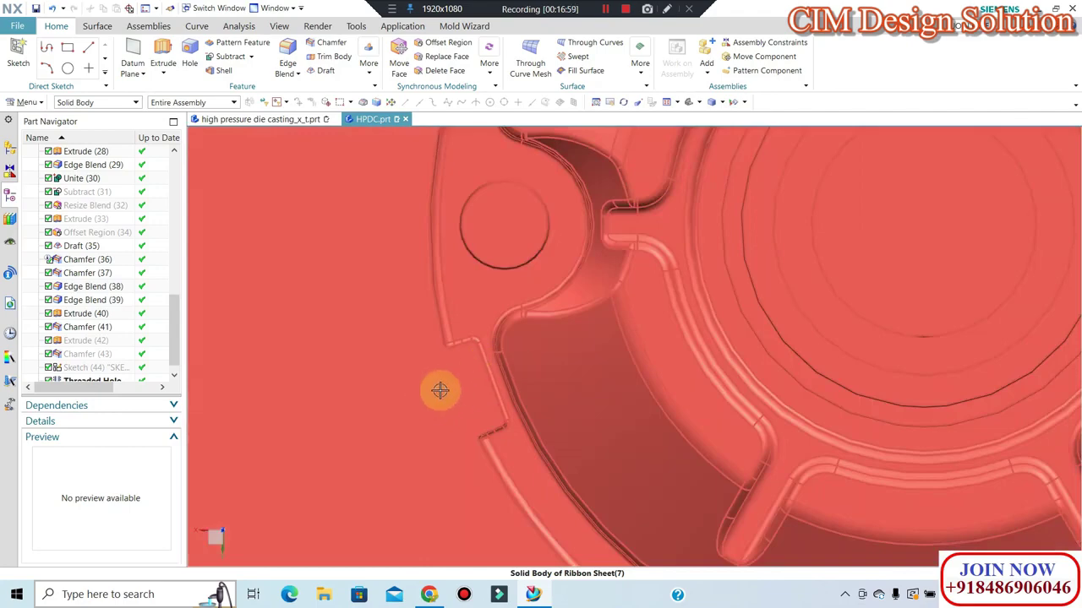
scroll(440, 390, down, 2)
scroll(454, 338, down, 2)
scroll(491, 367, down, 2)
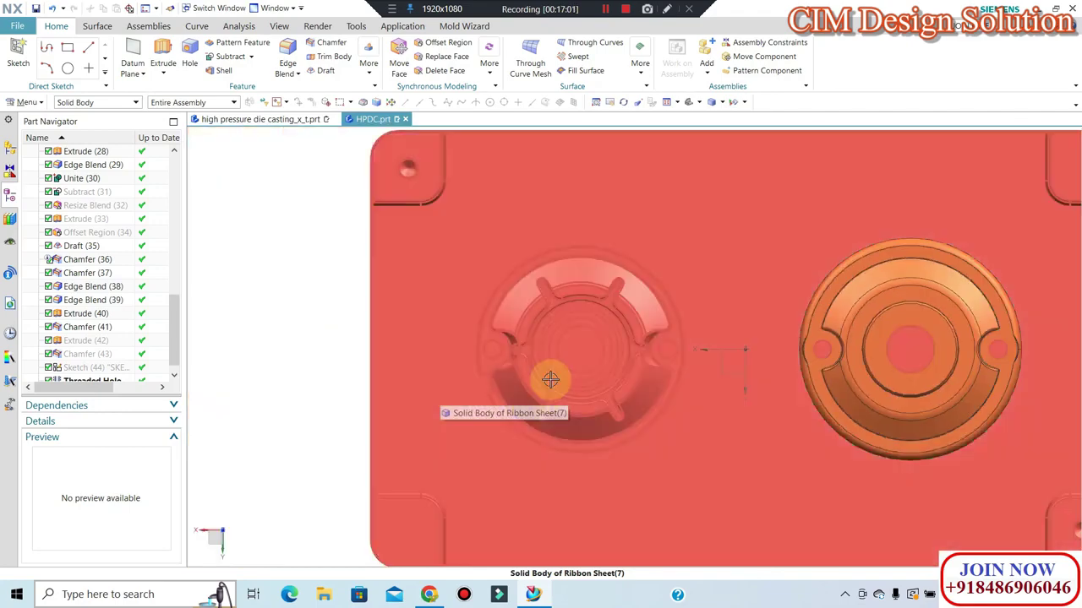
scroll(550, 379, down, 1)
scroll(507, 355, up, 2)
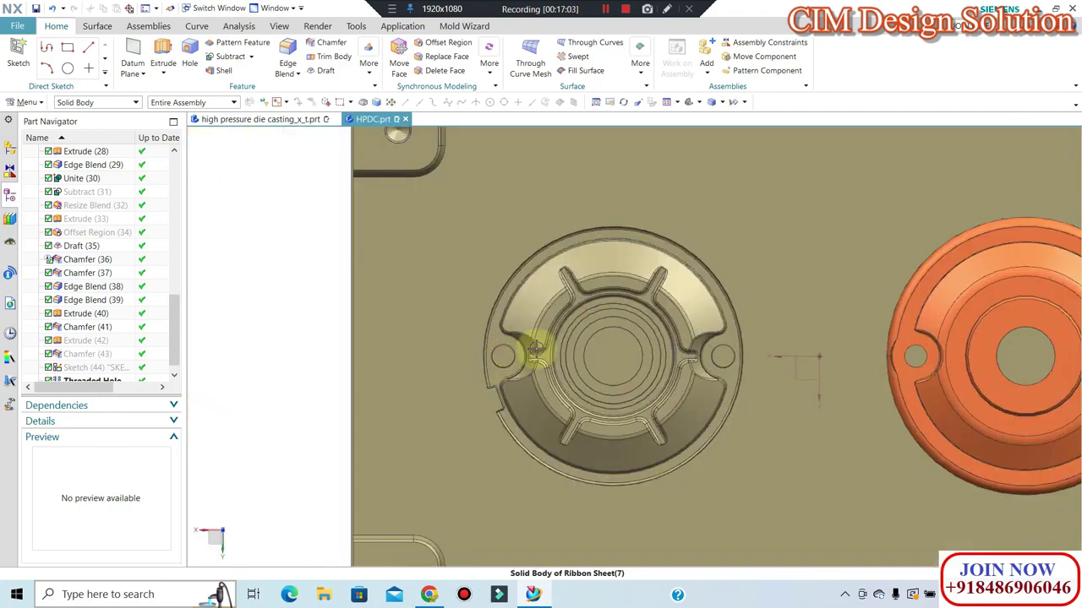
scroll(792, 381, down, 2)
scroll(761, 310, up, 3)
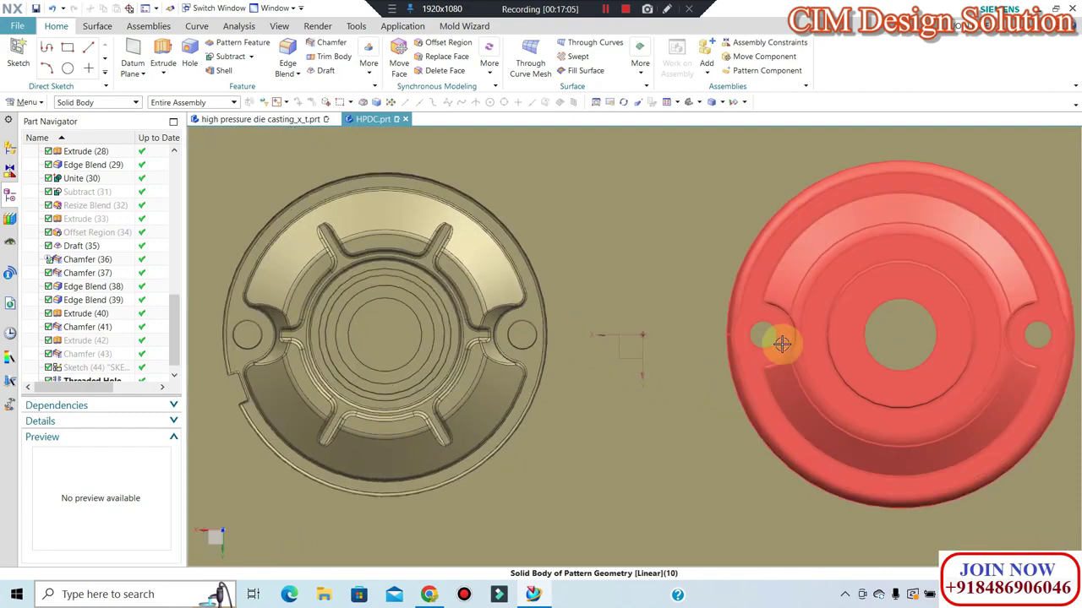
scroll(736, 378, down, 2)
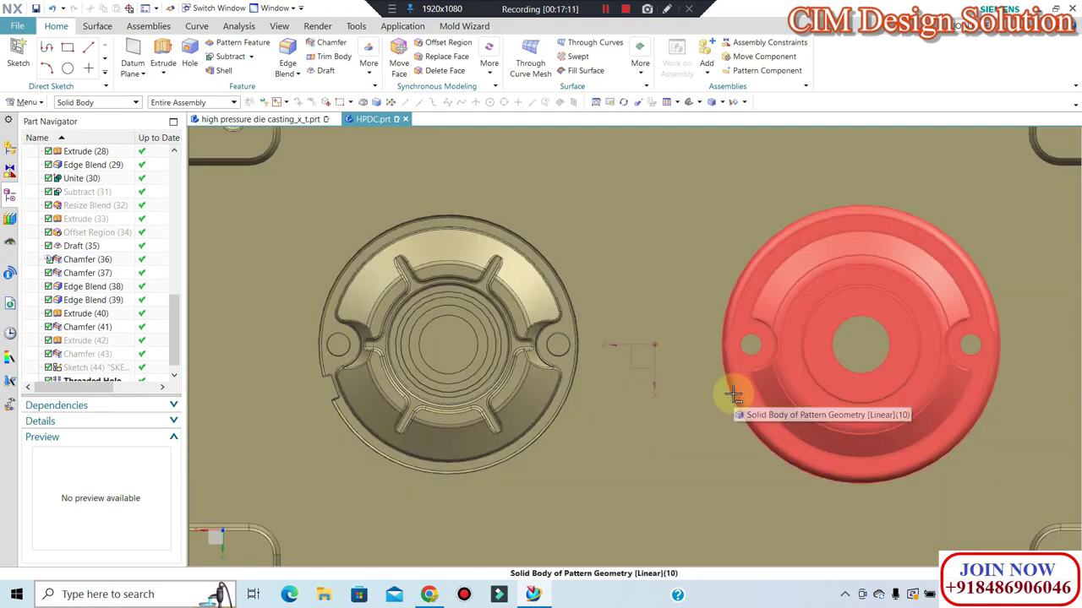
scroll(683, 381, down, 2)
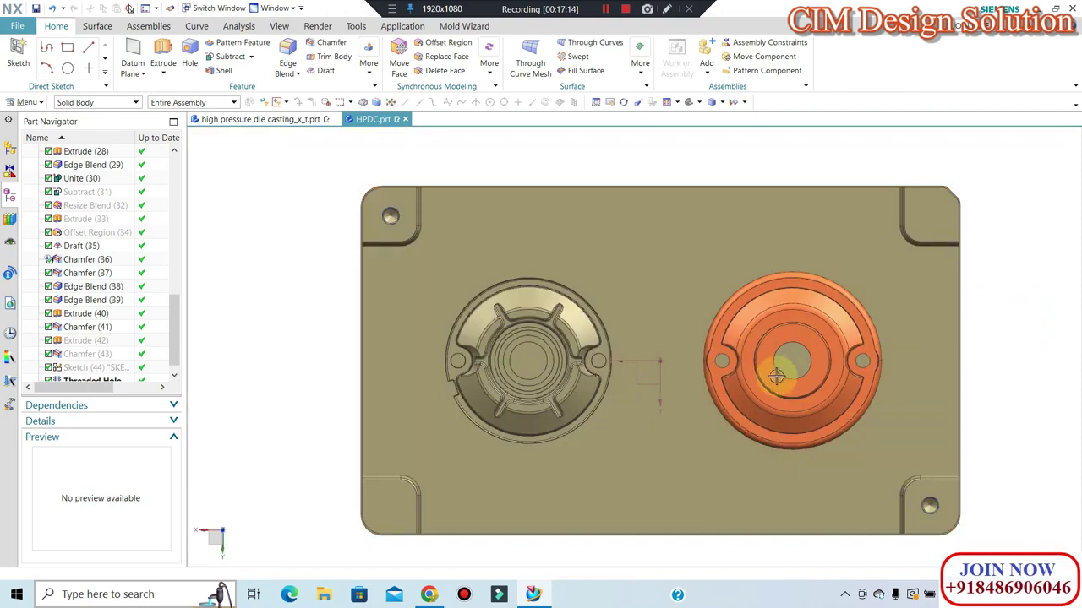
scroll(776, 375, up, 2)
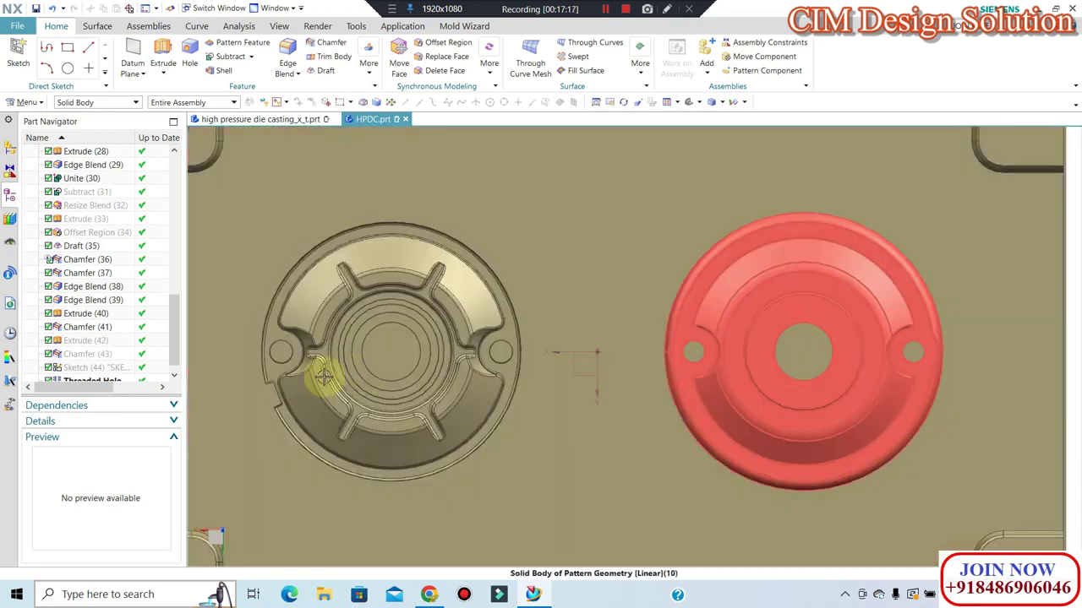
scroll(510, 372, down, 2)
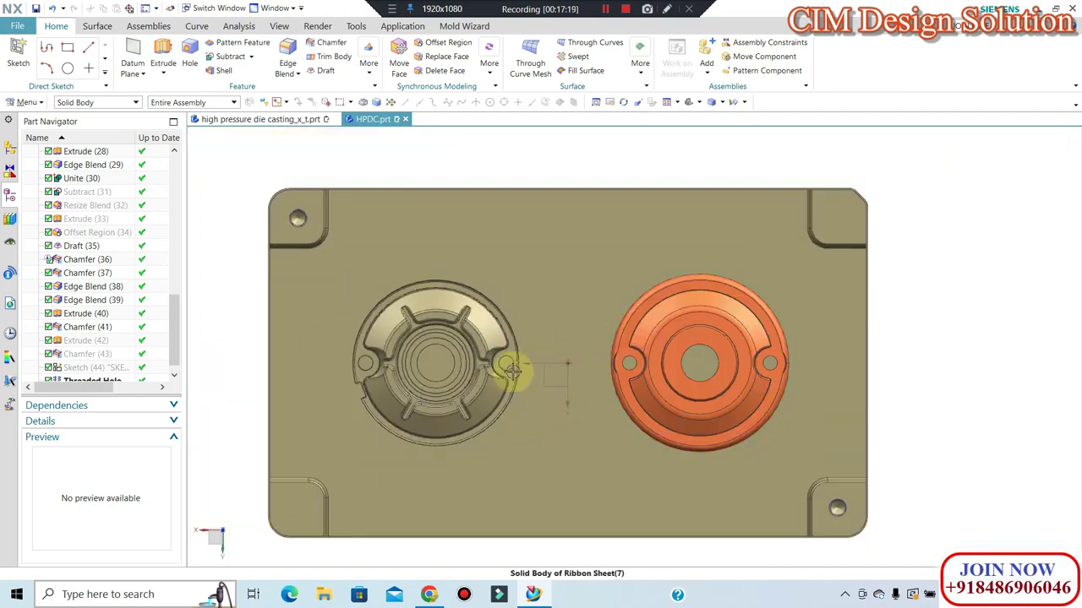
scroll(517, 439, down, 1)
scroll(516, 439, up, 1)
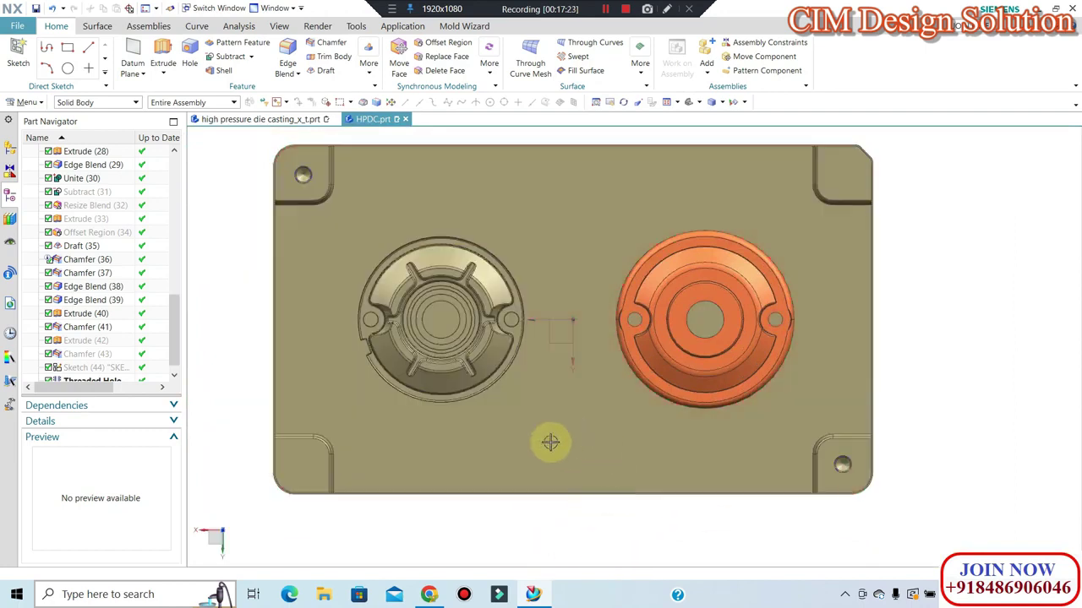
key(ctrl+b)
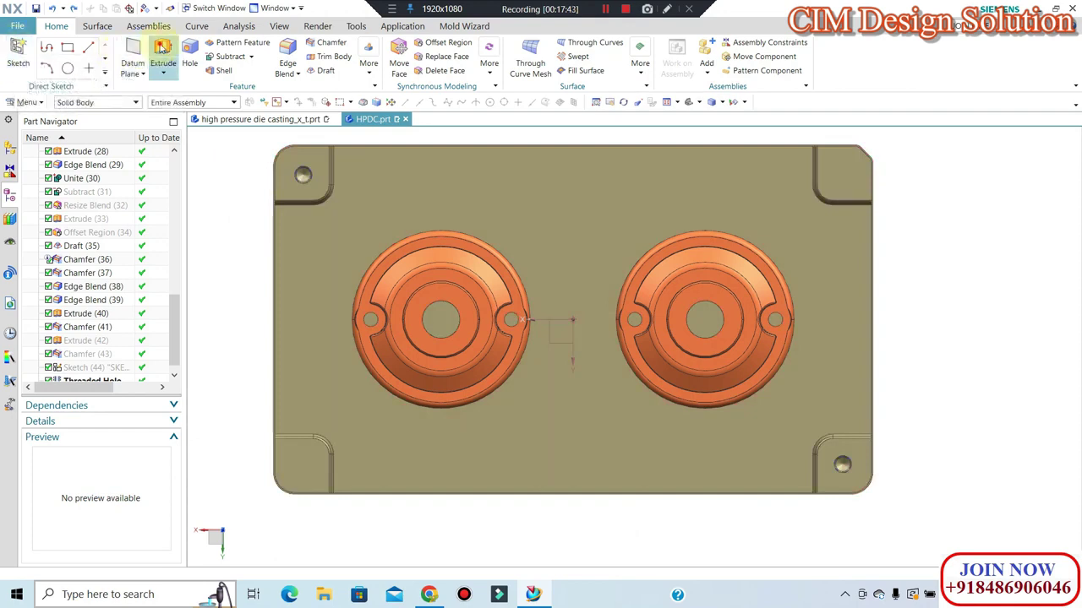
click(164, 55)
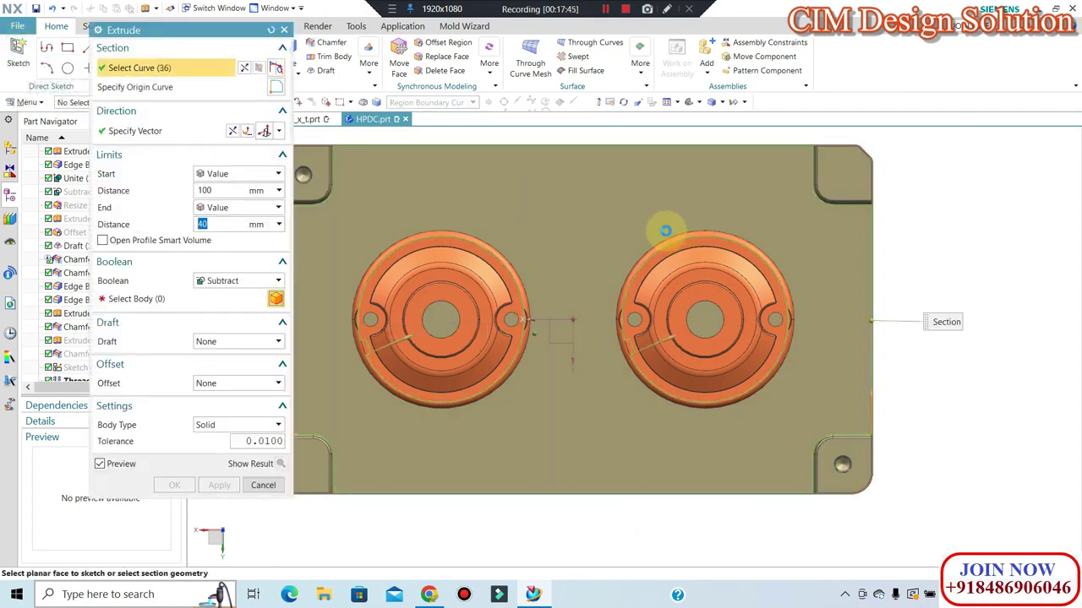
Cancel the extrusion and restart it with a new sketch placed on the plate face.
middle_click(656, 229)
click(264, 484)
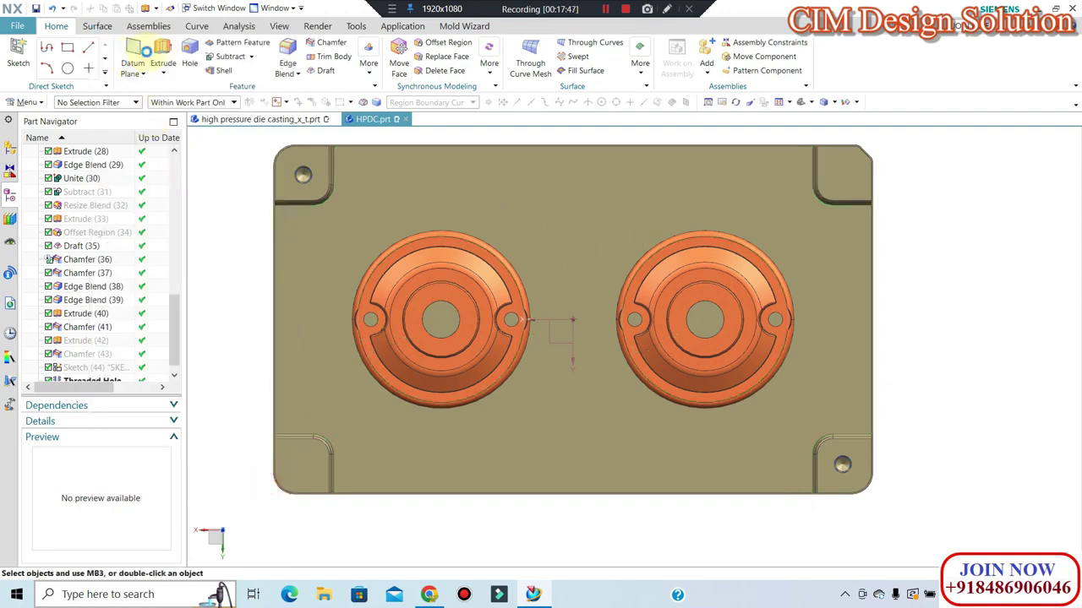
click(163, 47)
click(433, 102)
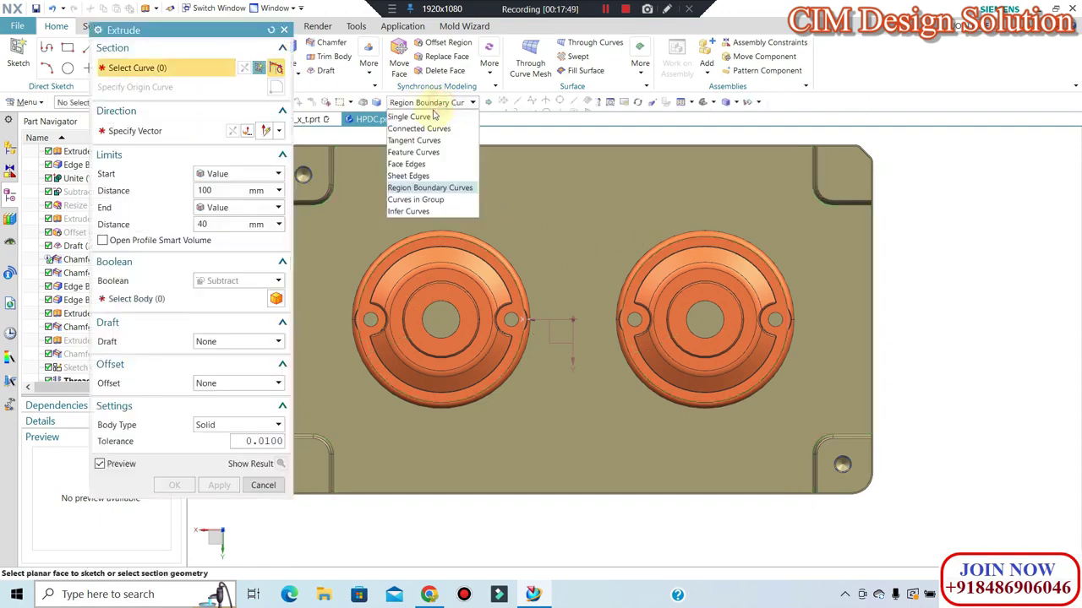
click(426, 118)
click(501, 201)
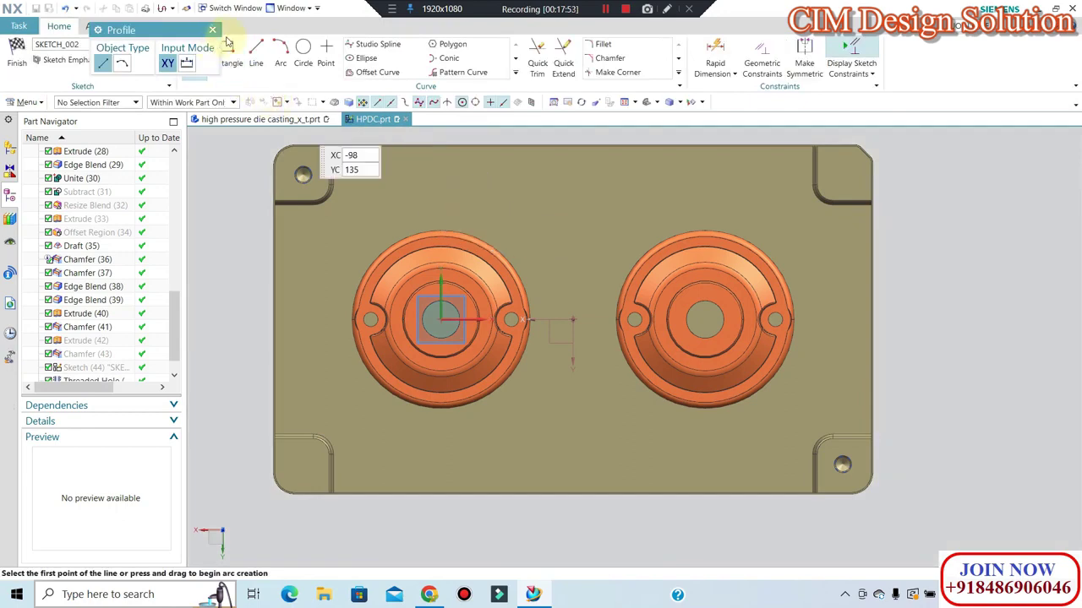
Project both castings' outer rim edges into the sketch as single curves, then view face-on.
click(516, 73)
click(456, 112)
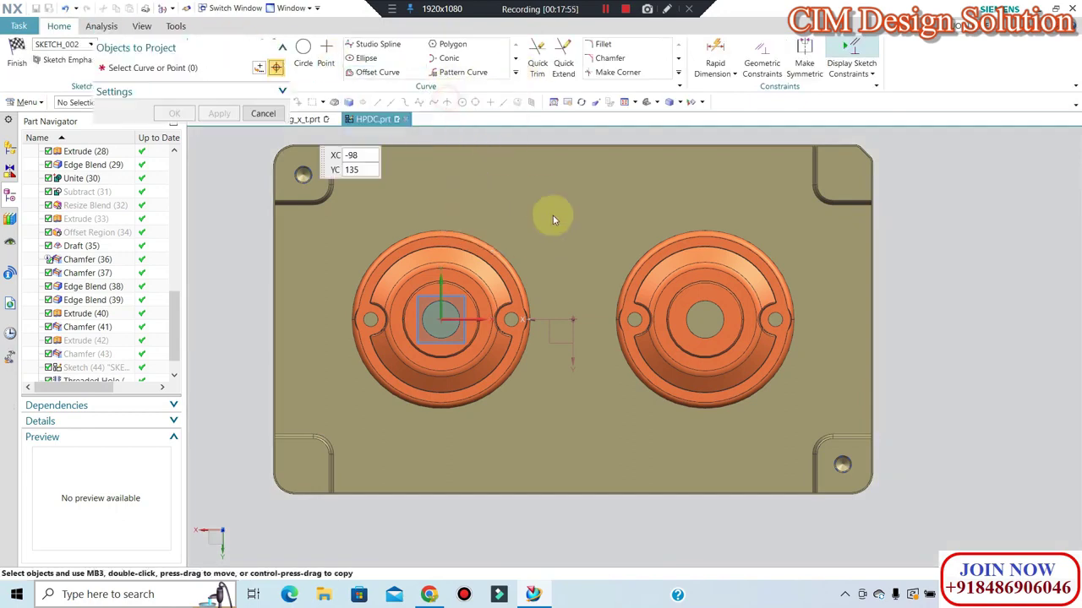
mouse_move(553, 219)
middle_down()
mouse_move(547, 235)
mouse_move(454, 242)
middle_up()
scroll(454, 240, up, 5)
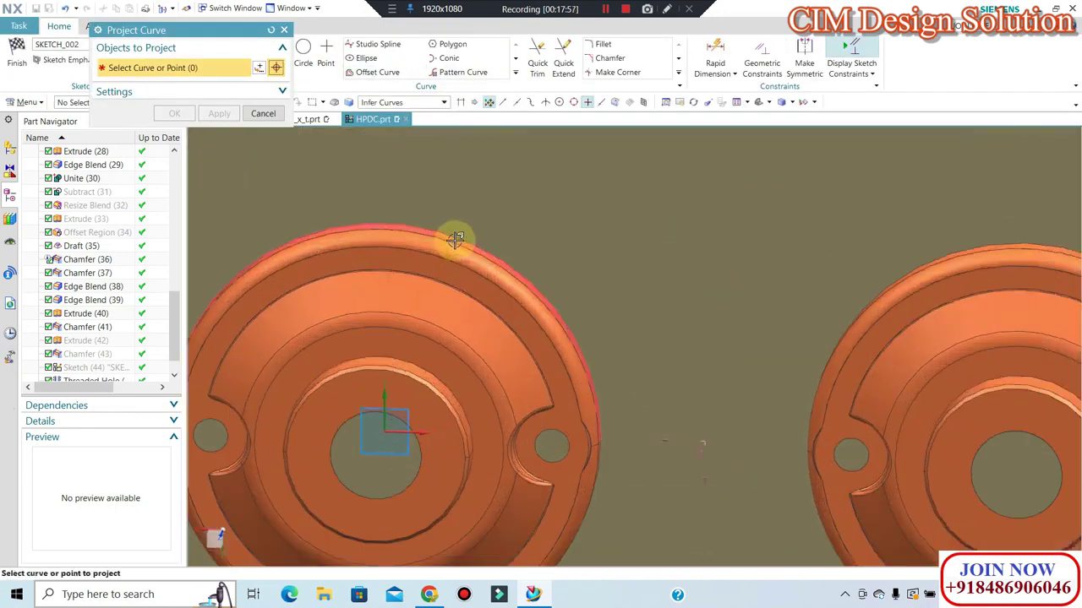
scroll(454, 239, up, 5)
click(418, 102)
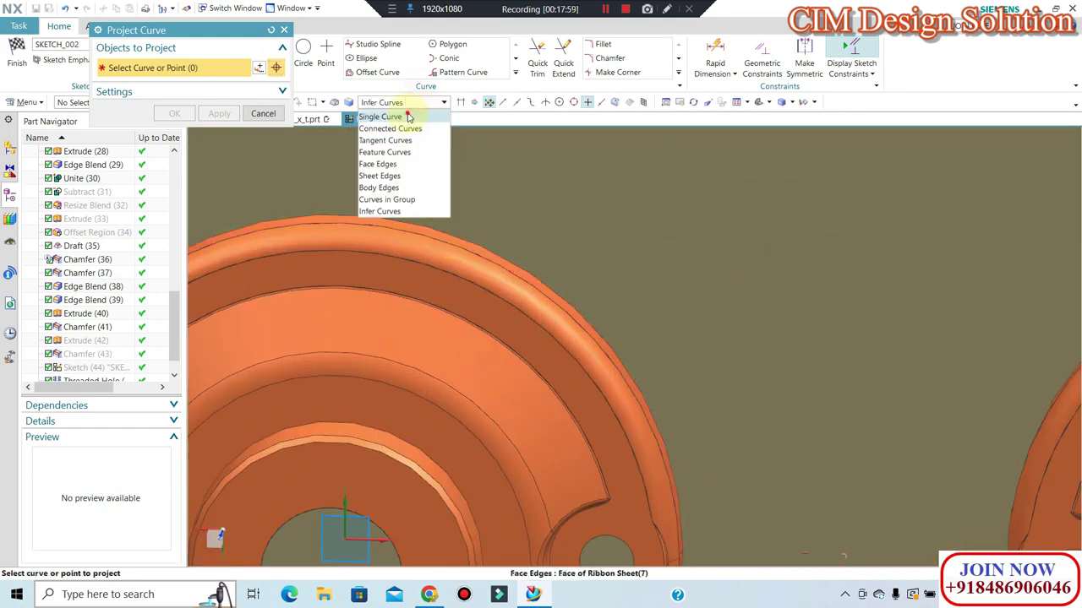
click(411, 114)
click(442, 229)
scroll(414, 226, down, 5)
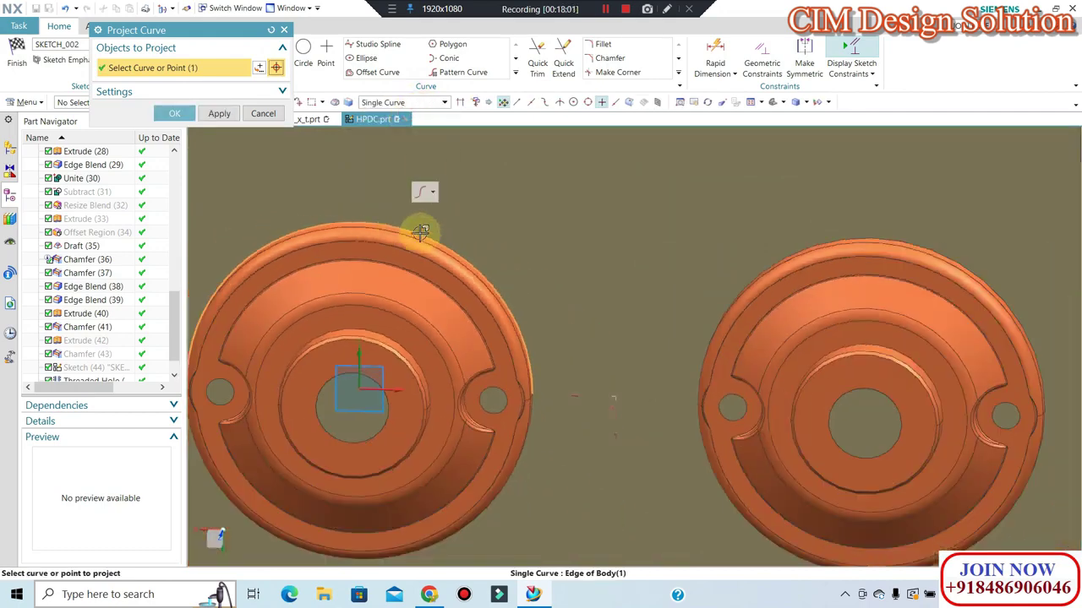
click(820, 243)
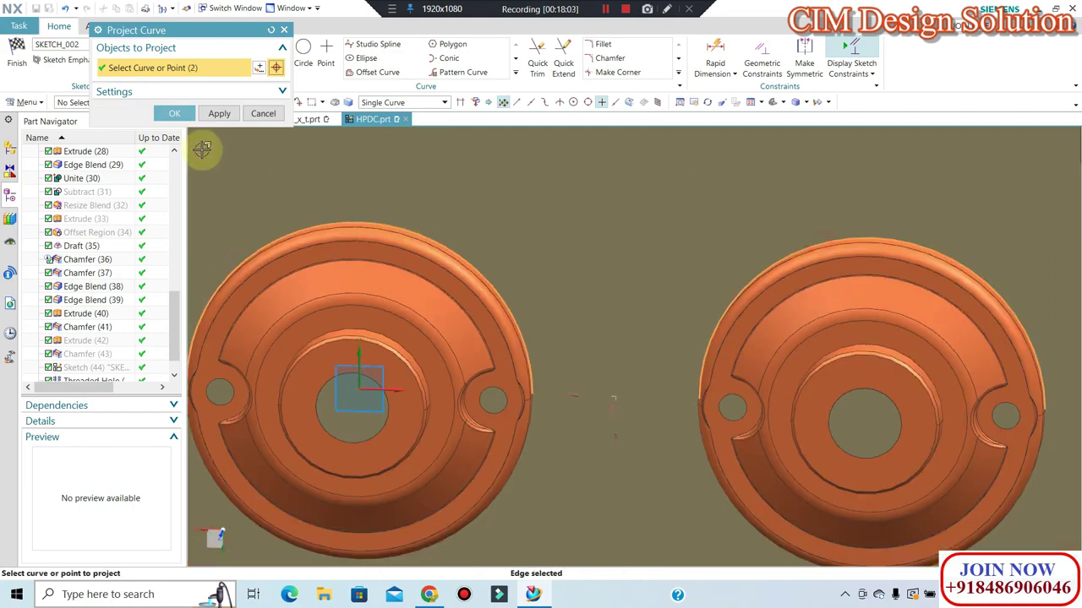
click(179, 116)
scroll(582, 345, down, 4)
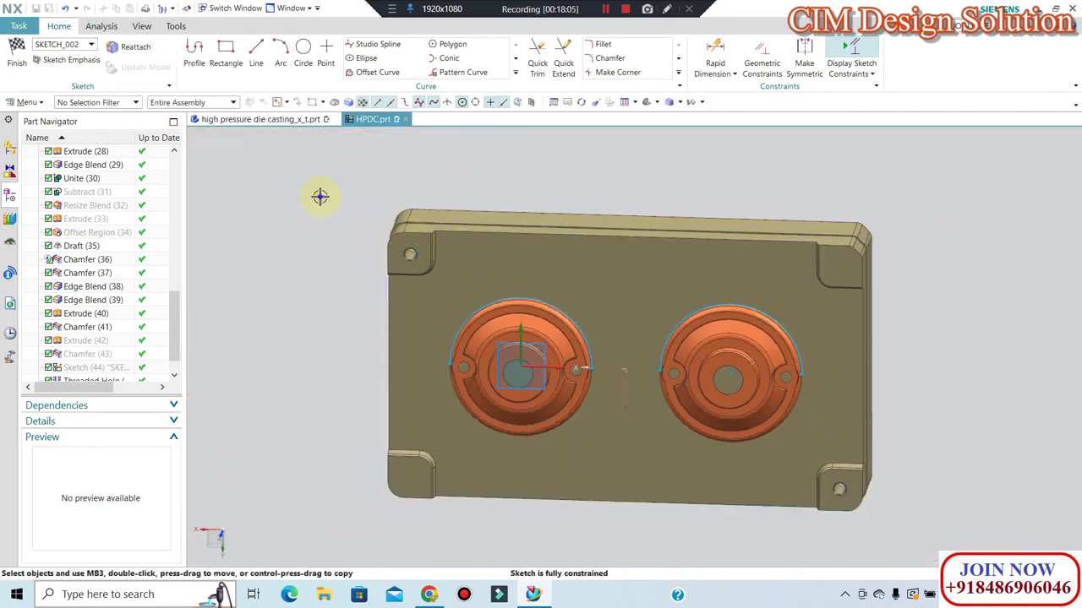
key(F8)
scroll(550, 282, up, 2)
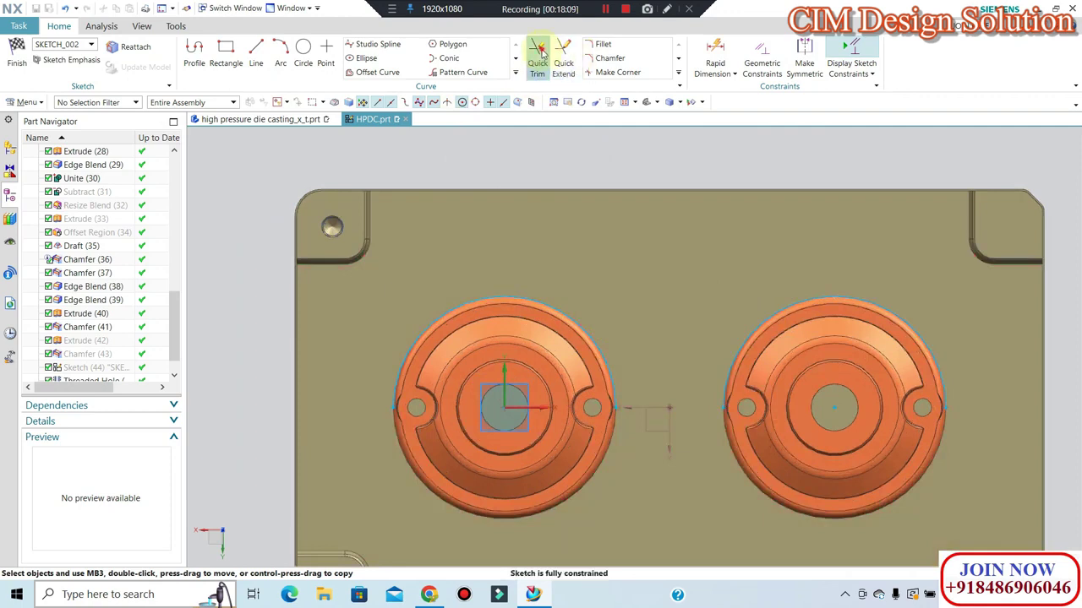
Trim a segment of the projected rim curve, accepting the associativity warning.
click(538, 53)
click(765, 300)
click(448, 318)
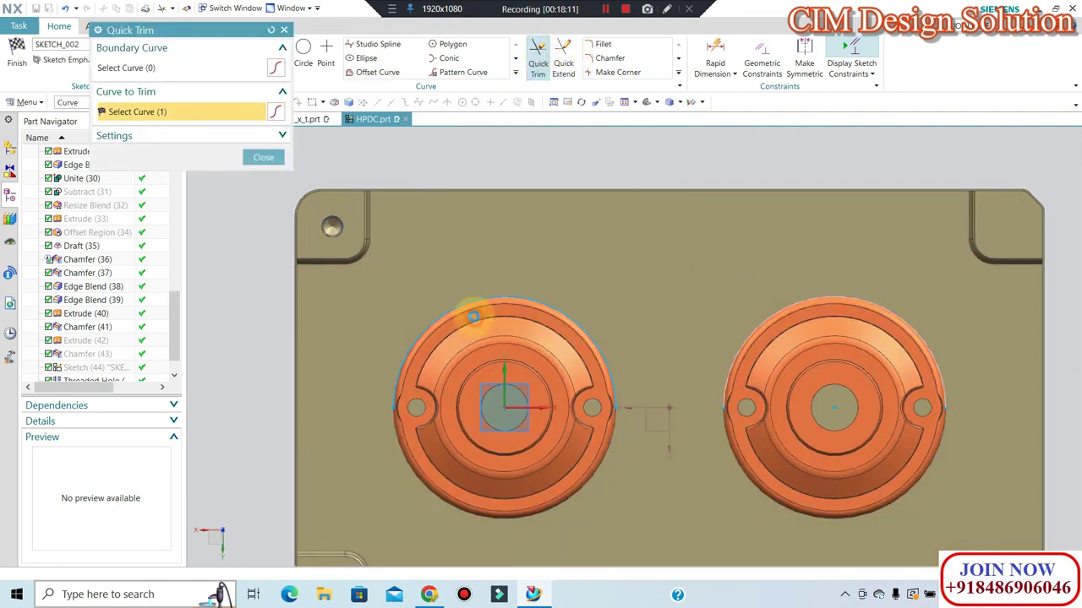
click(263, 157)
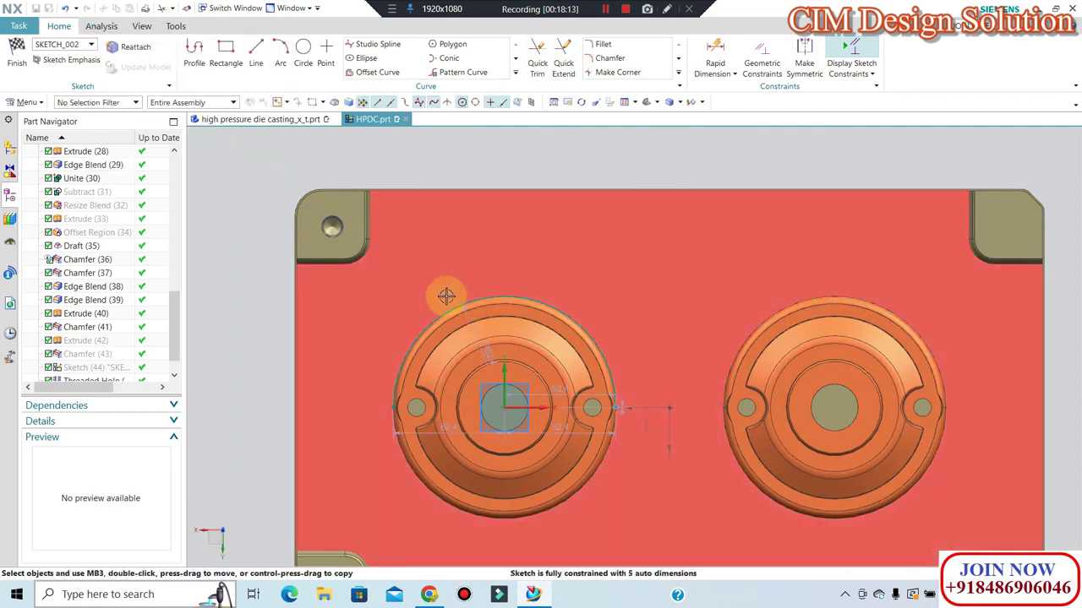
Draw a small rectangle above the left rim, after abandoning a first attempt at the origin.
click(225, 53)
scroll(523, 273, up, 2)
text(0)
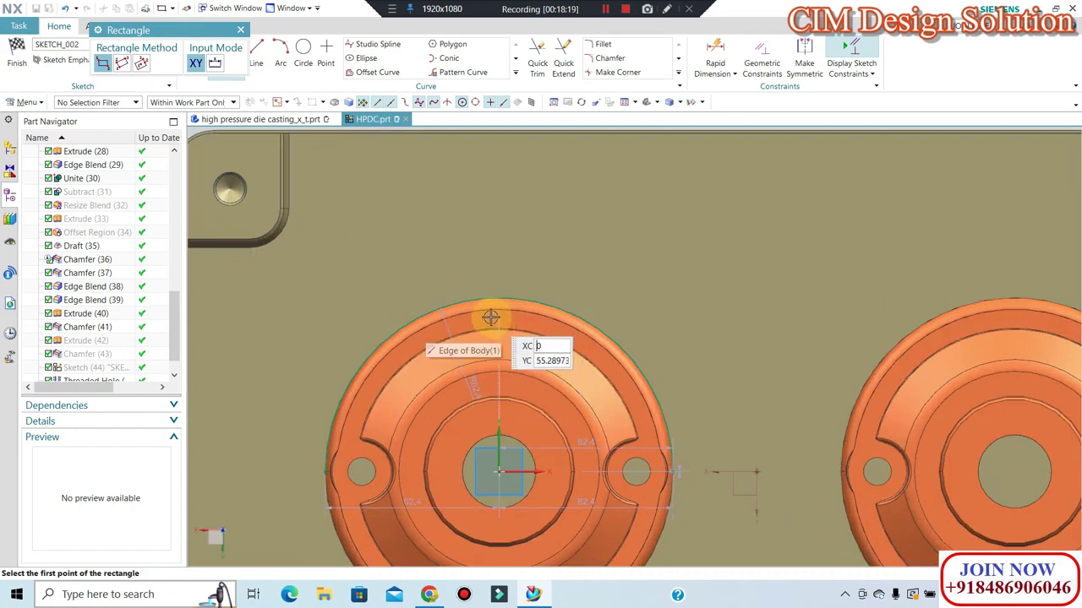
key(Tab)
text(0)
key(Return)
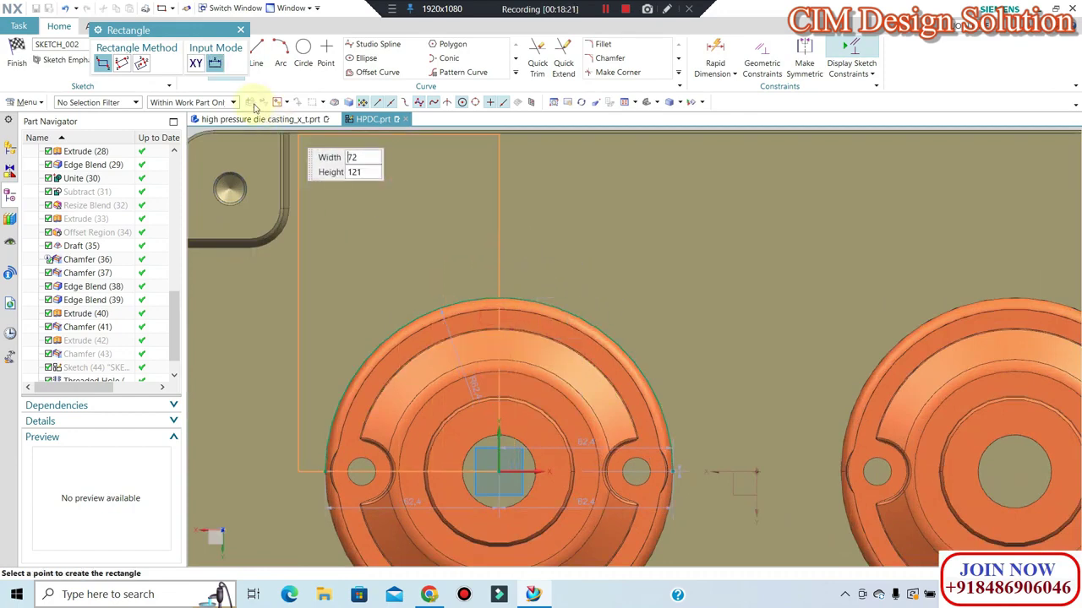
click(222, 52)
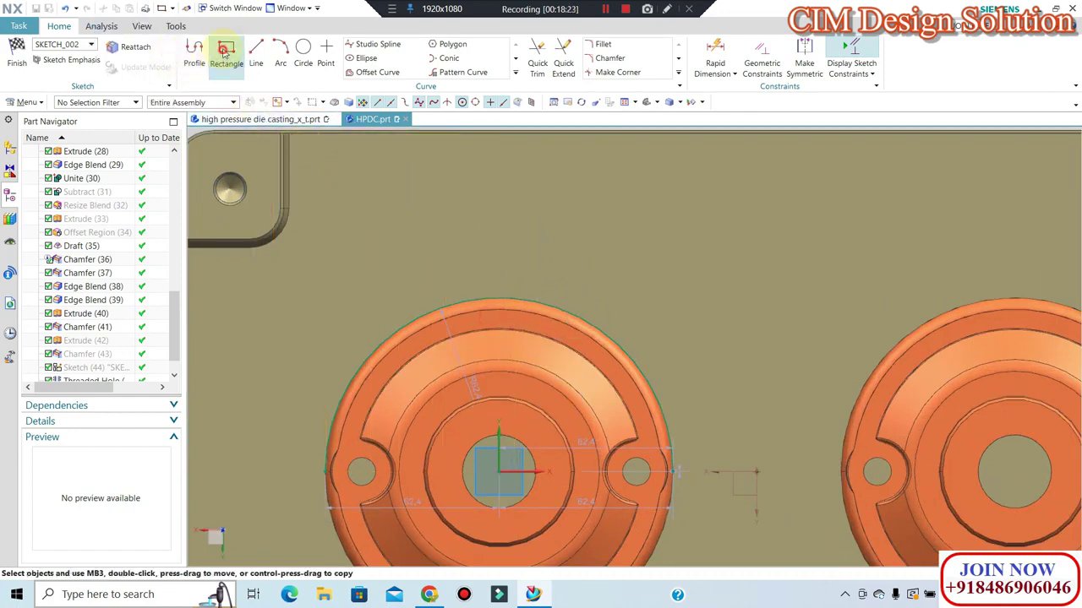
click(224, 50)
scroll(478, 313, up, 3)
click(472, 329)
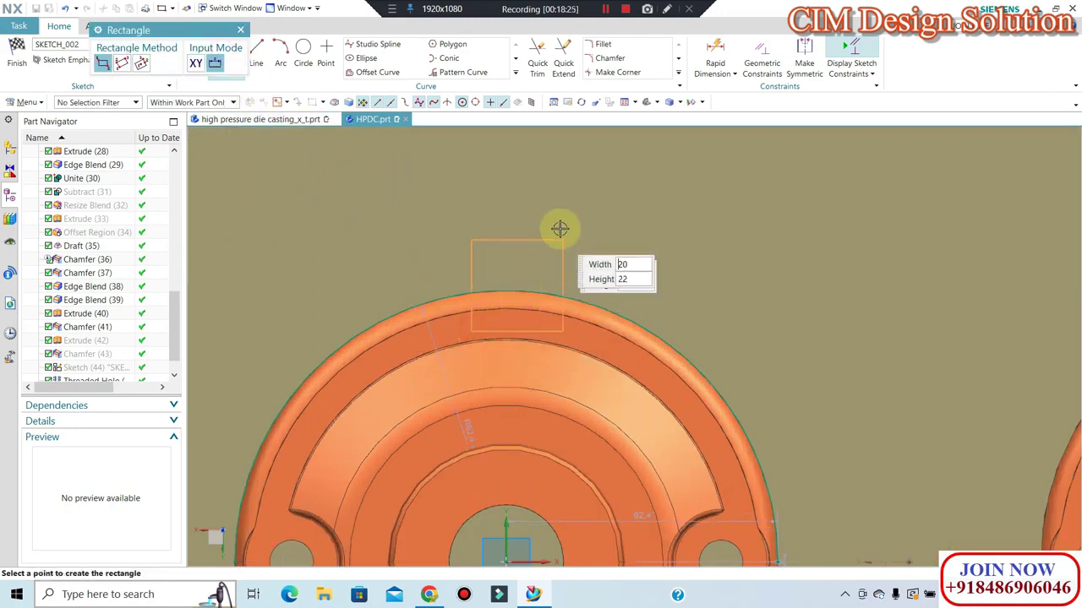
click(558, 190)
key(Escape)
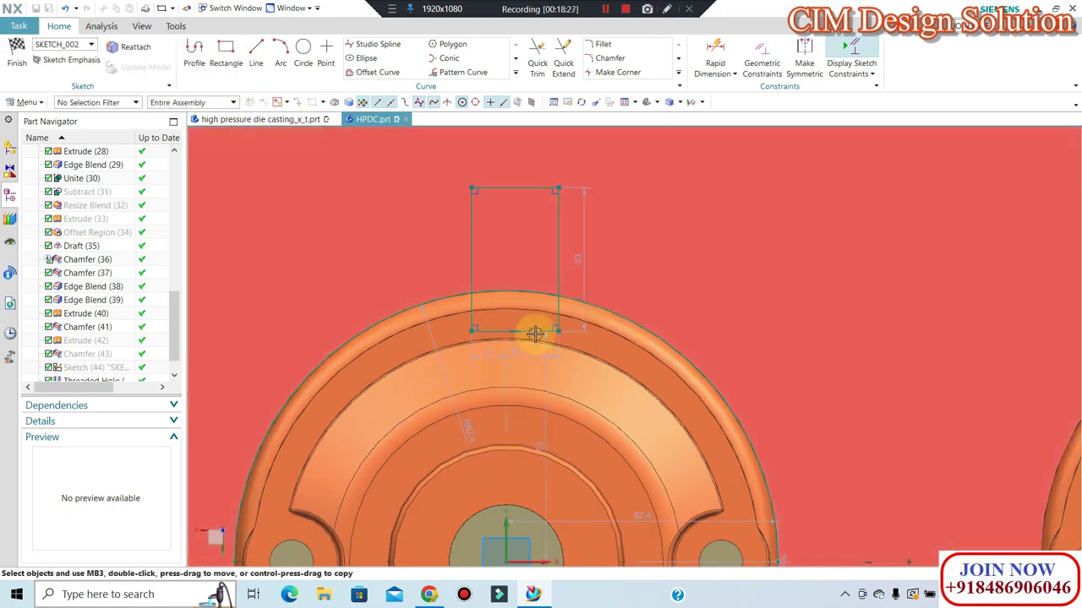
Change the rectangle's width dimension to 8.
double_click(518, 355)
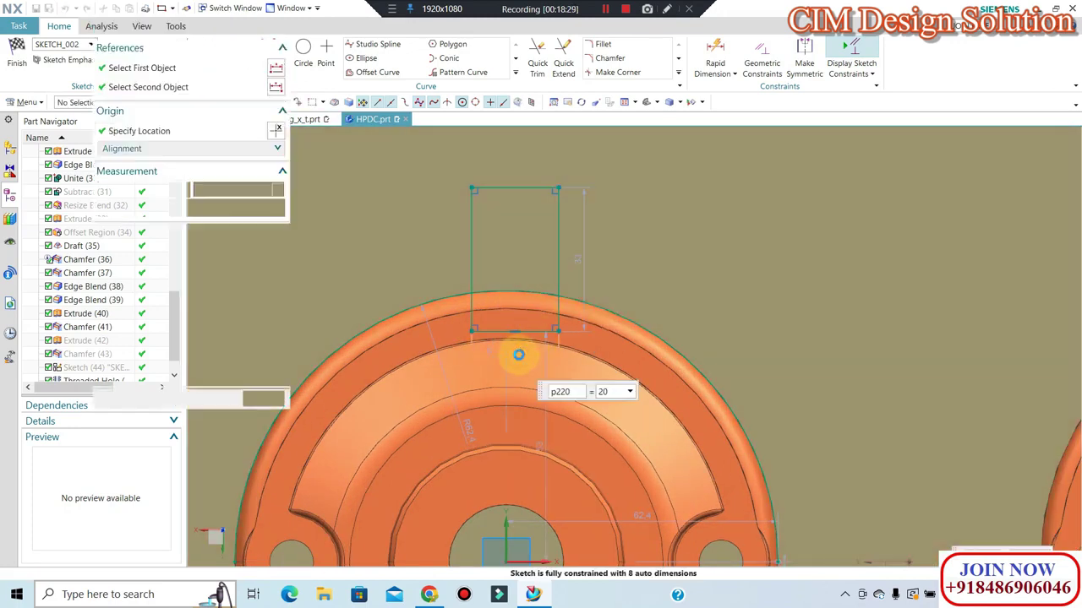
text(8)
key(Return)
key(Escape)
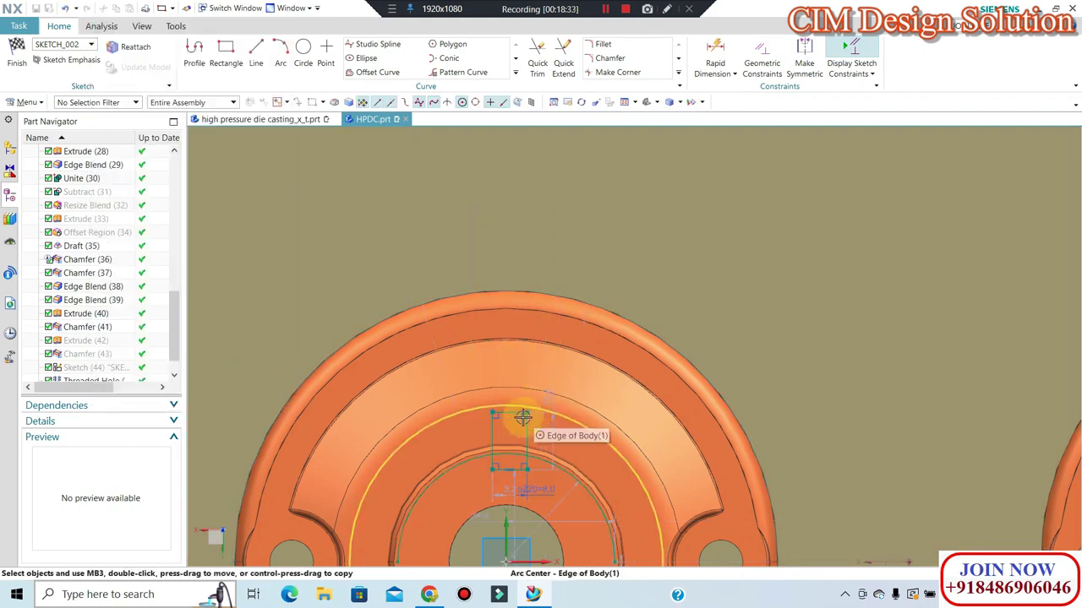
Add a geometric constraint between a rectangle point and a point below it.
key(c)
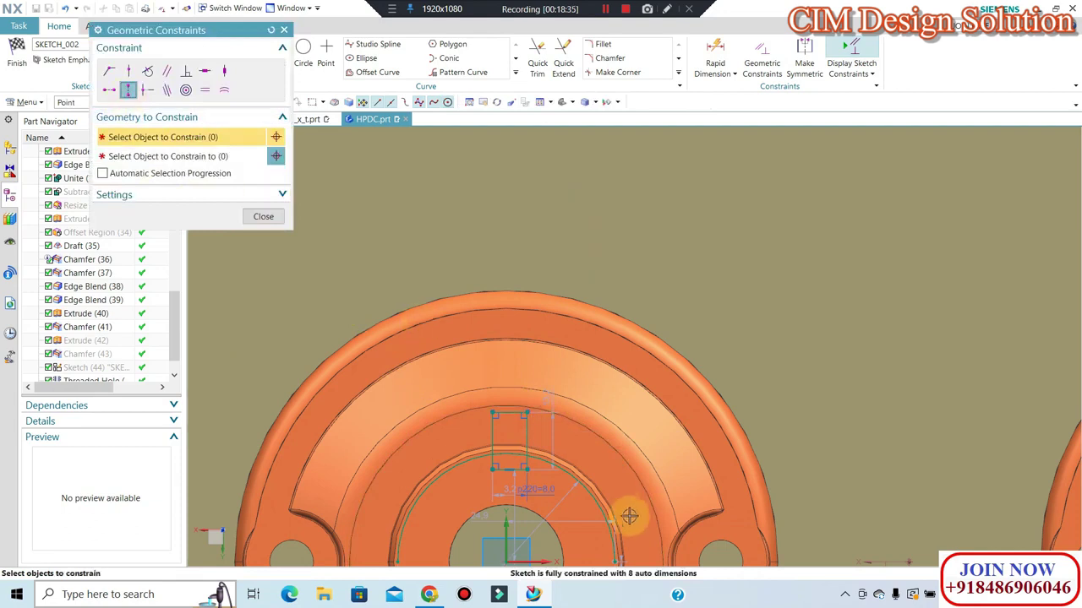
click(510, 469)
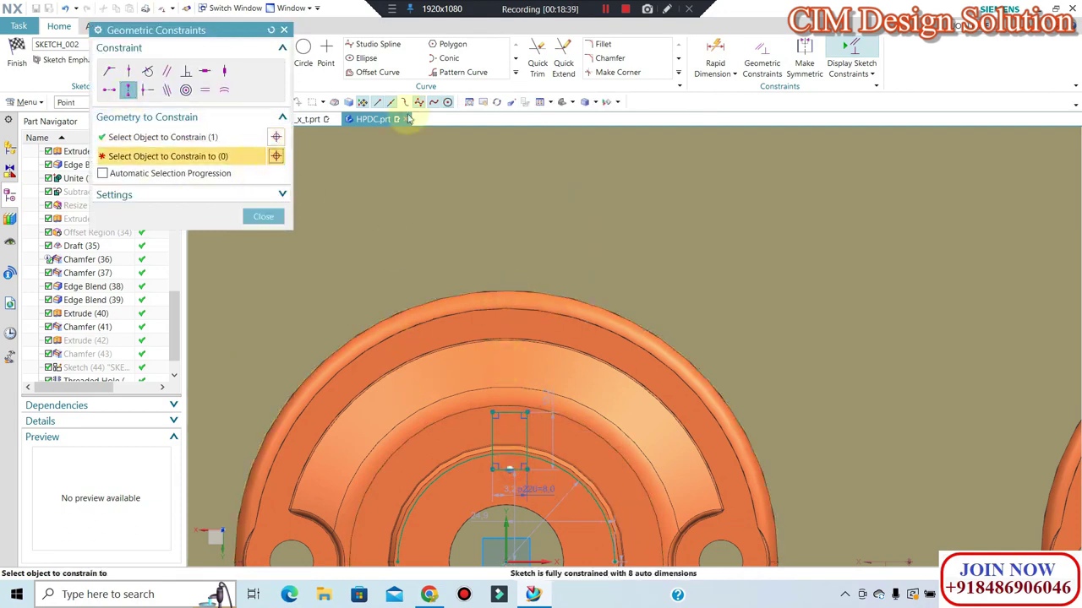
scroll(530, 369, down, 1)
scroll(502, 349, down, 1)
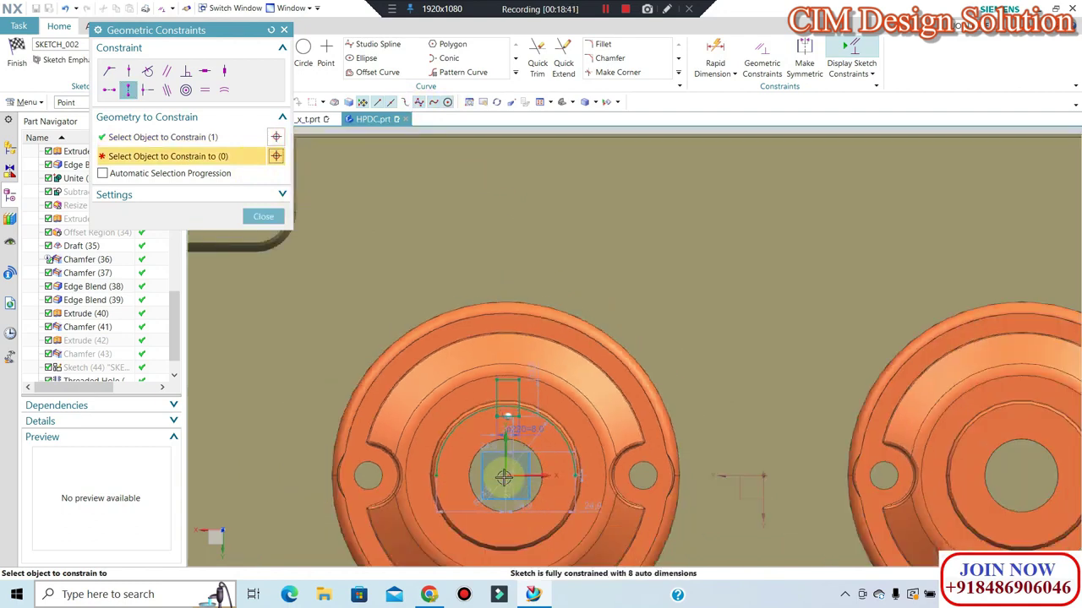
click(516, 394)
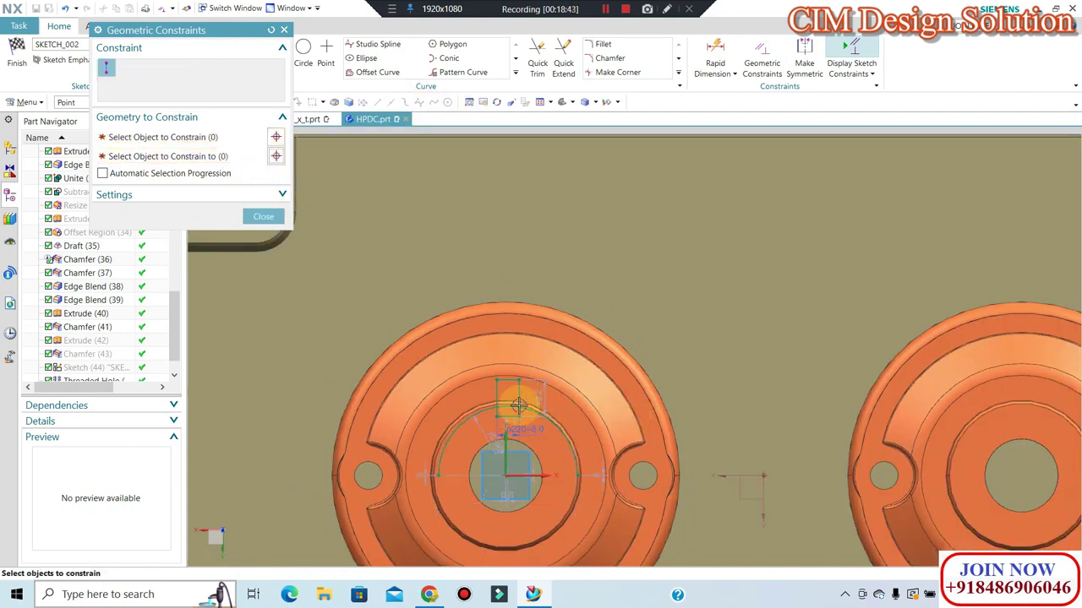
middle_click(516, 393)
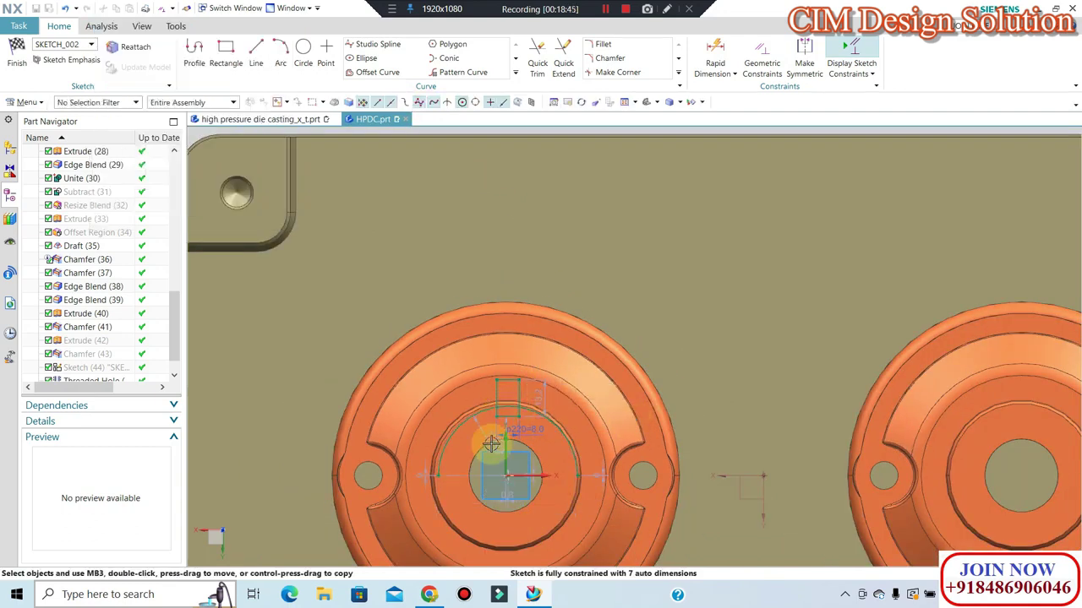
Try dragging the rectangle up to the rim, undo and redo, then add a constraint on the rim arc.
scroll(521, 420, up, 1)
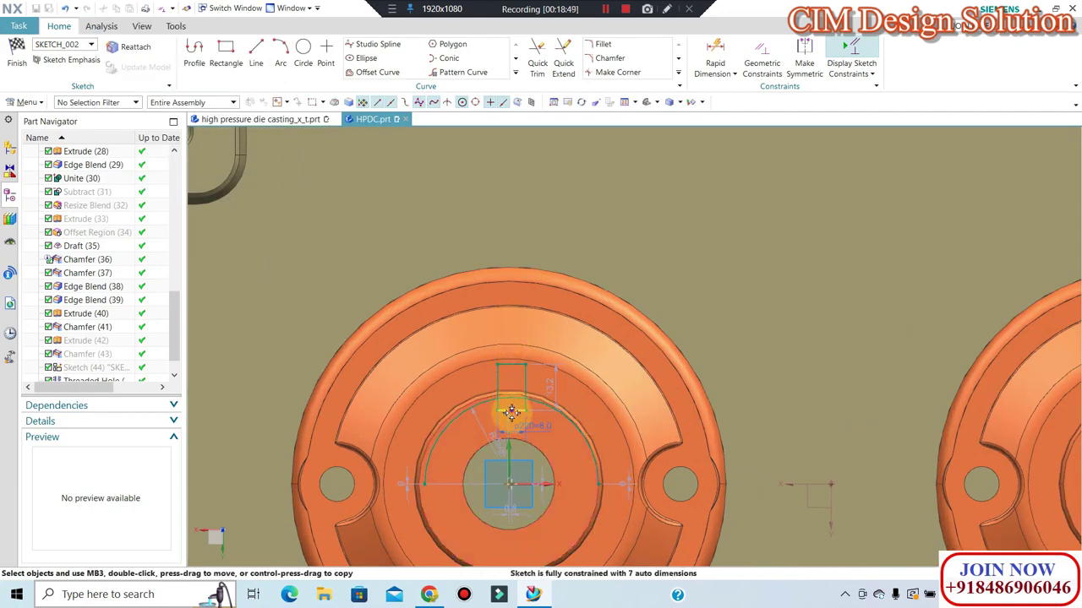
drag(511, 407, 513, 292)
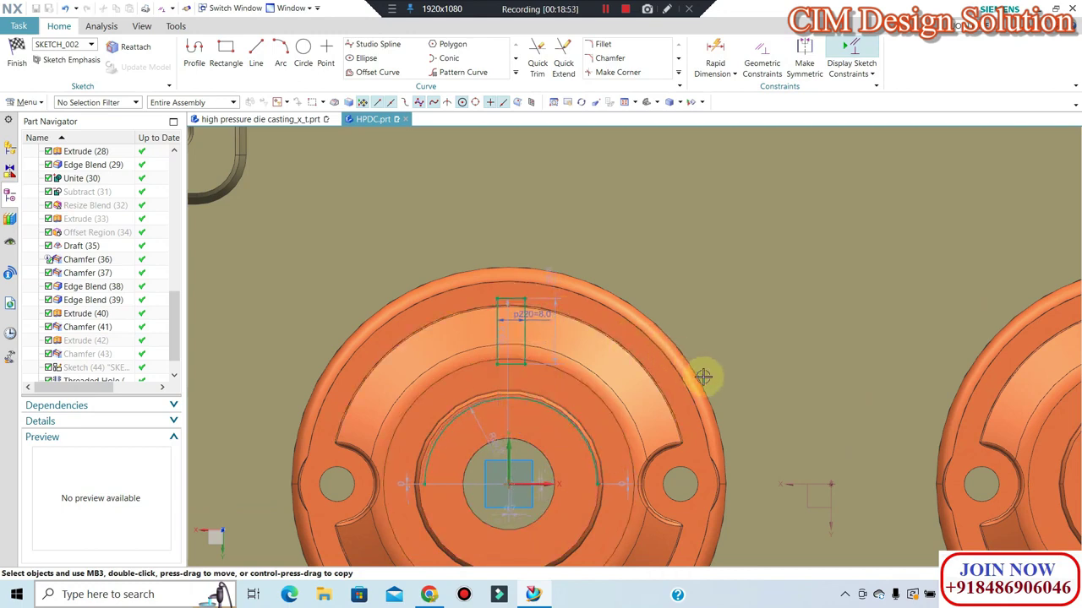
scroll(458, 365, down, 1)
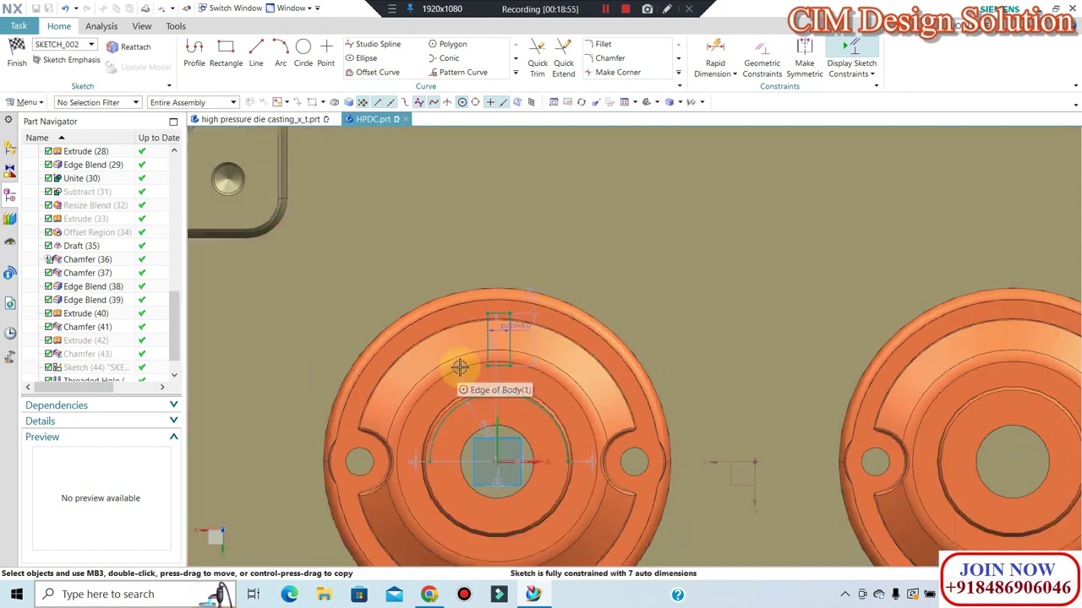
key(ctrl+z)
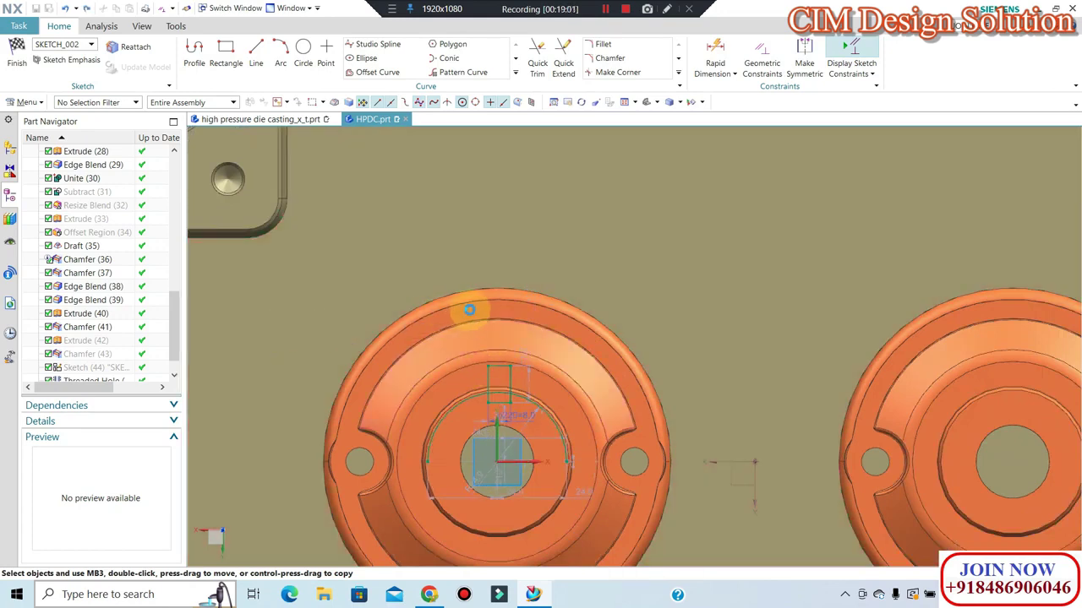
key(ctrl+y)
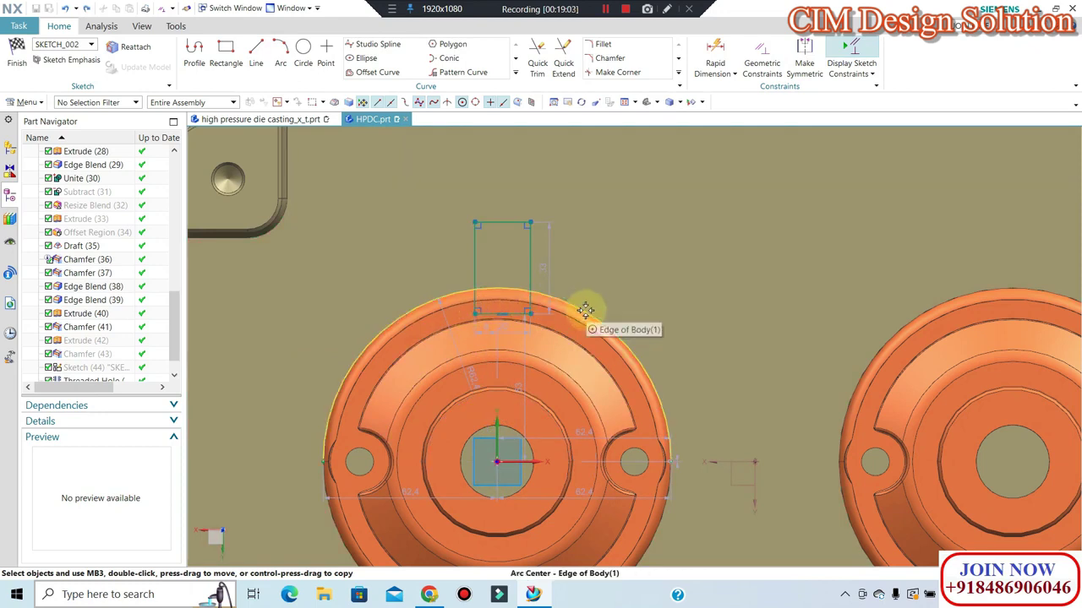
right_click(586, 311)
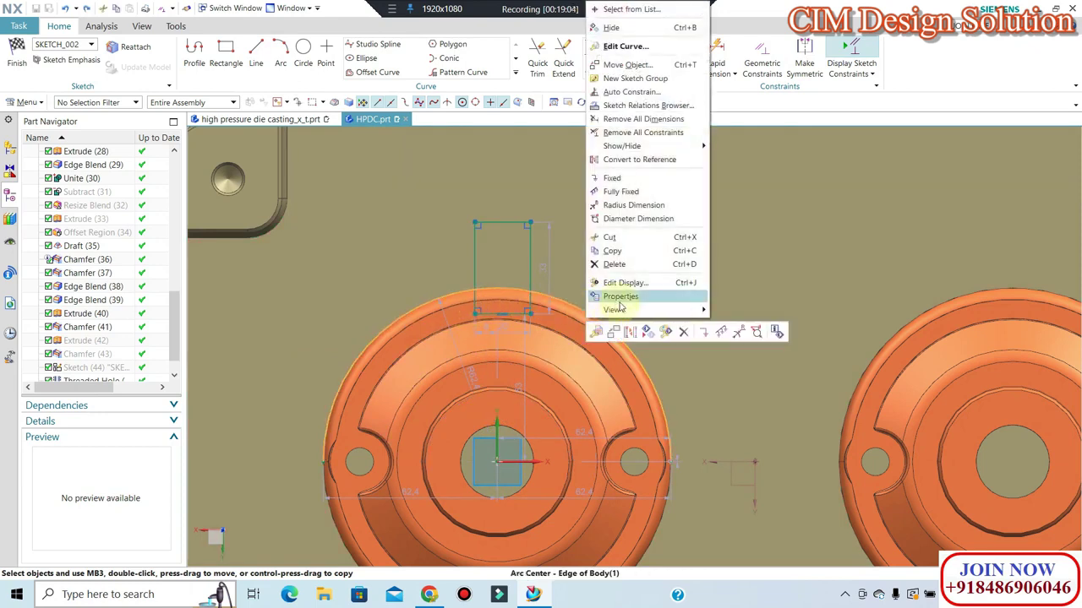
click(702, 332)
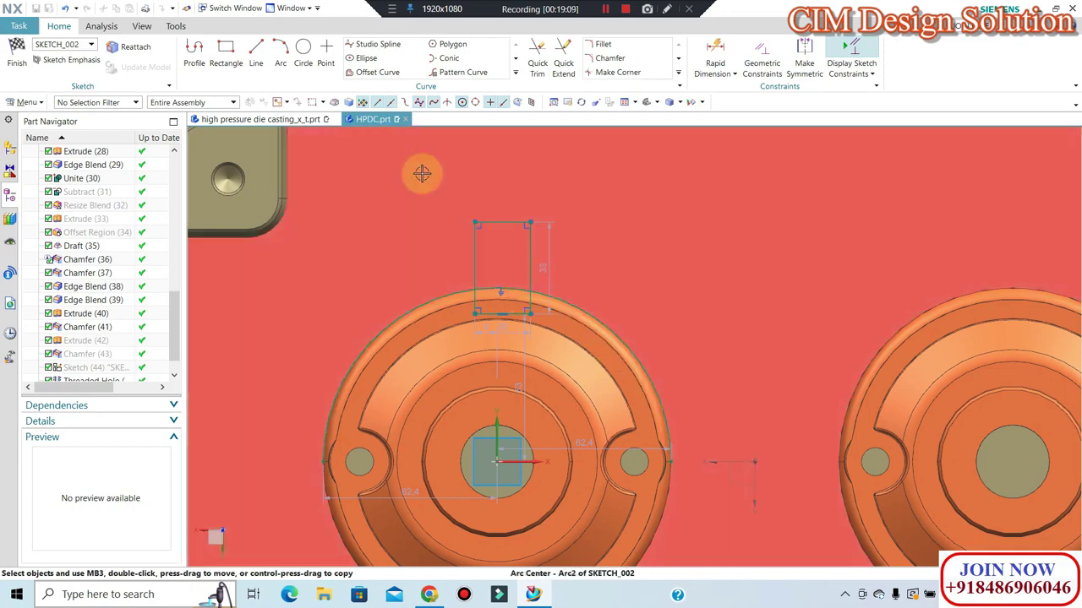
Attach the rectangle's bottom midpoint onto the rim arc with a Point on Curve constraint.
key(c)
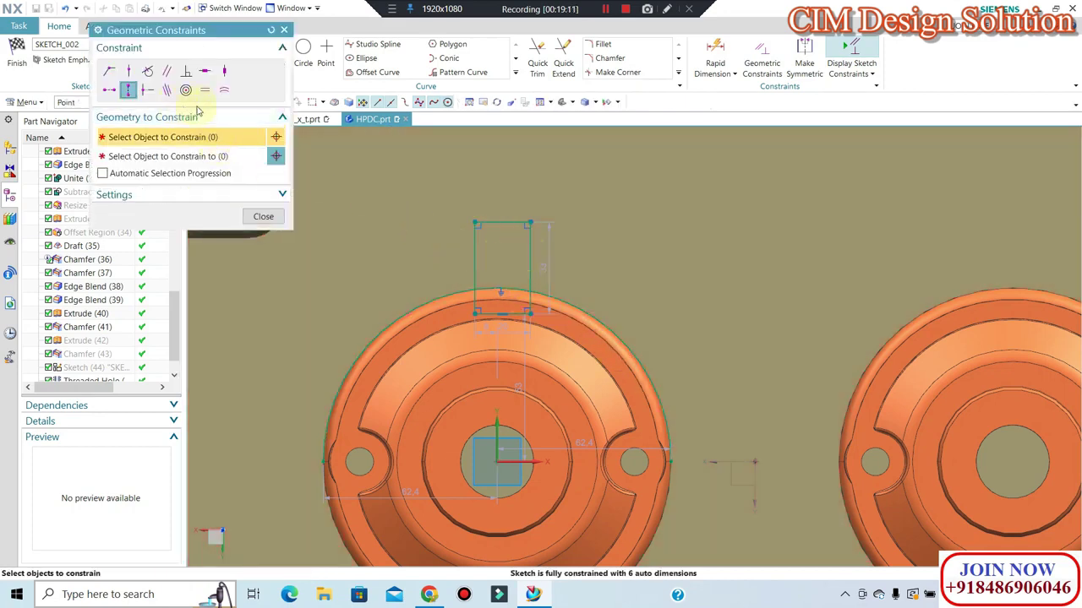
click(509, 309)
click(222, 157)
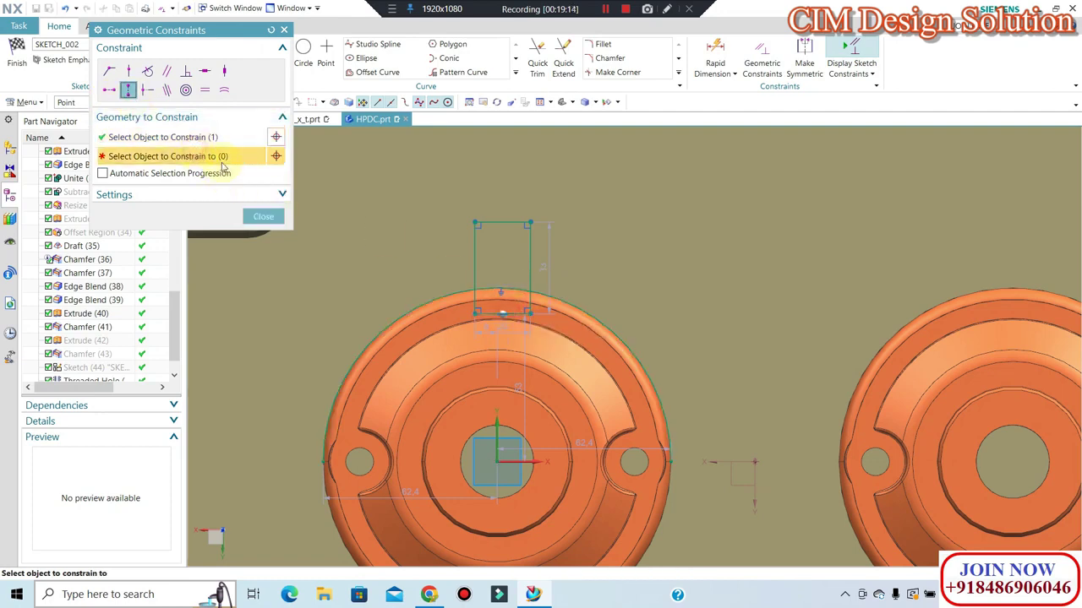
click(502, 287)
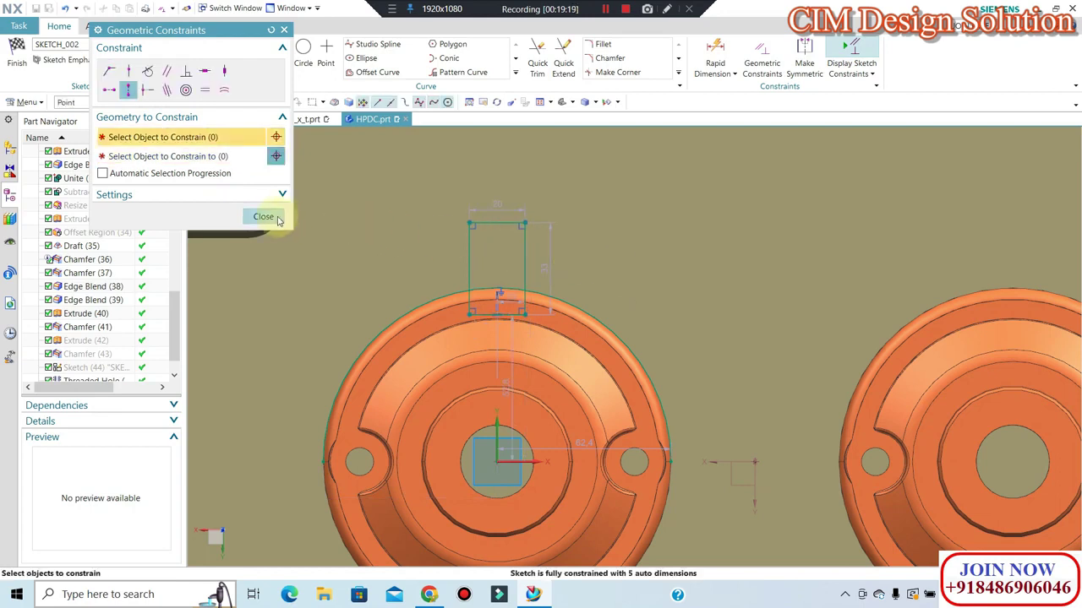
click(263, 218)
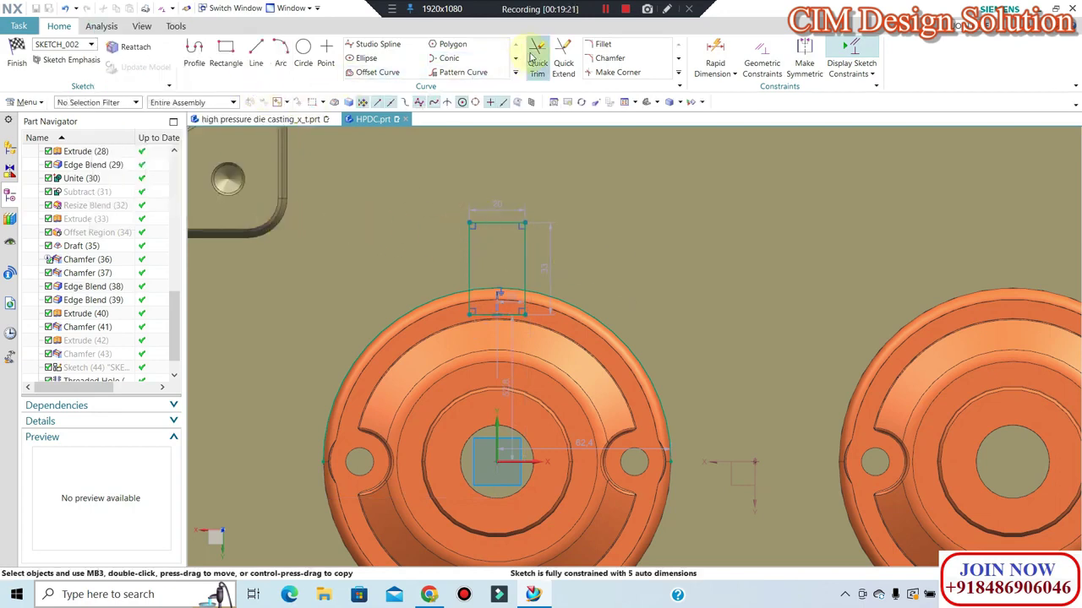
Quick-trim the bottom line, constrain the top-edge midpoint to the rim point, and dimension the top width at 20.
click(535, 59)
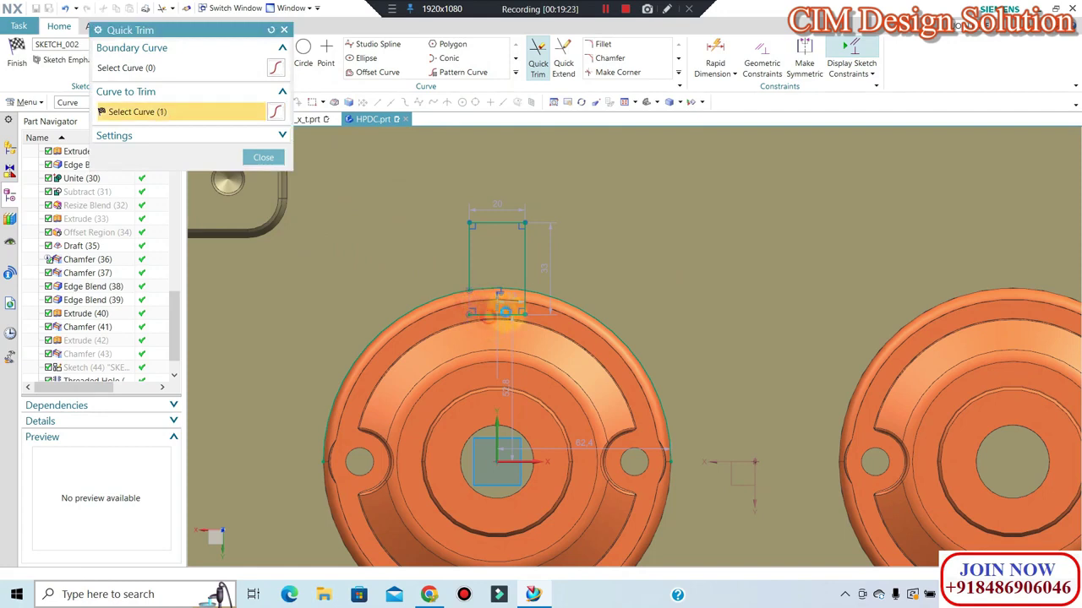
key(Escape)
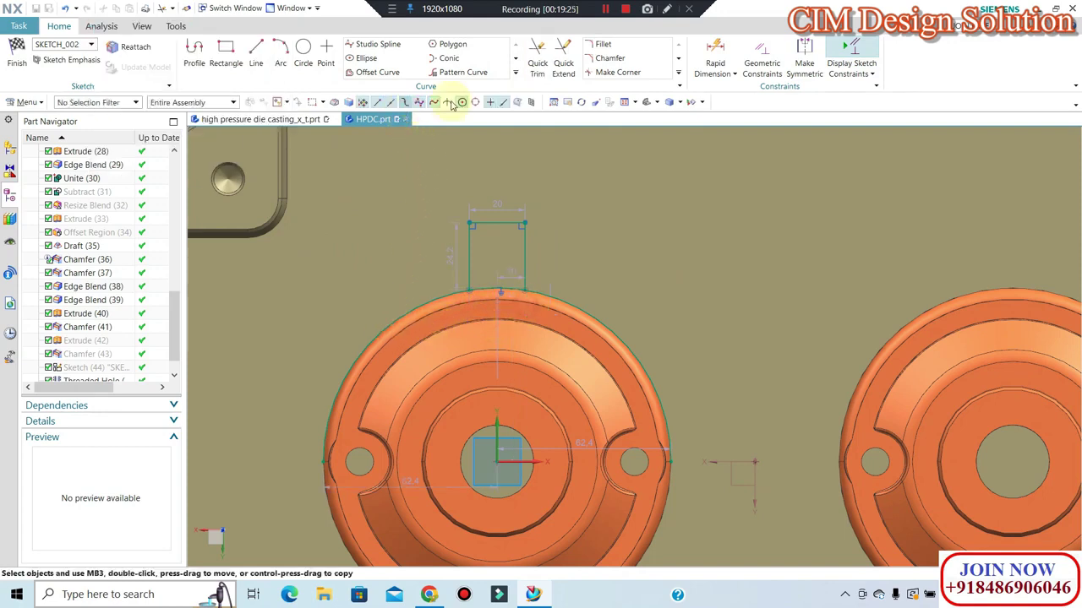
key(c)
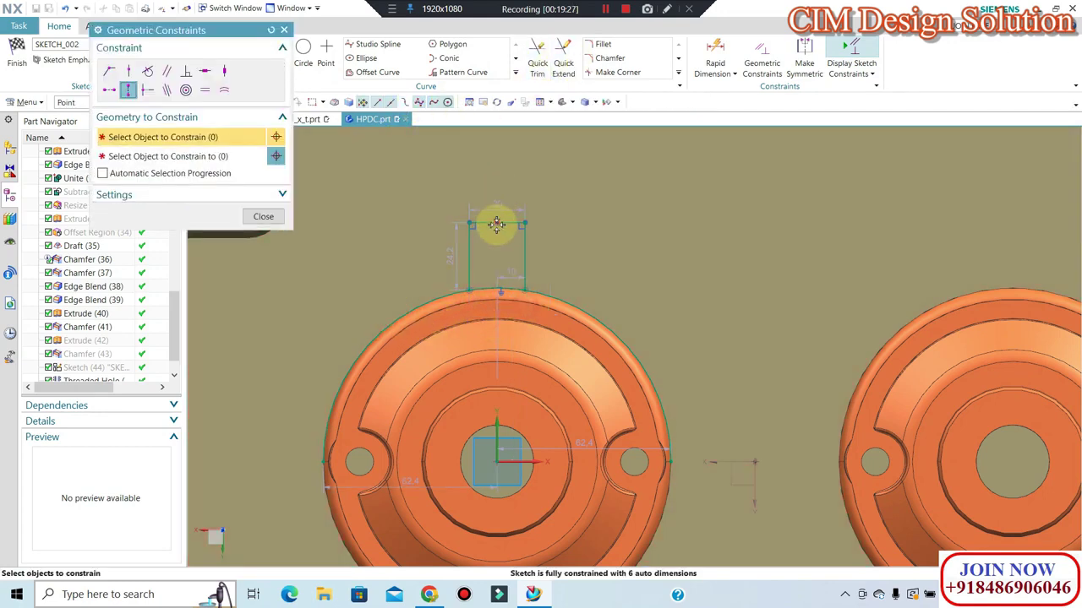
click(496, 224)
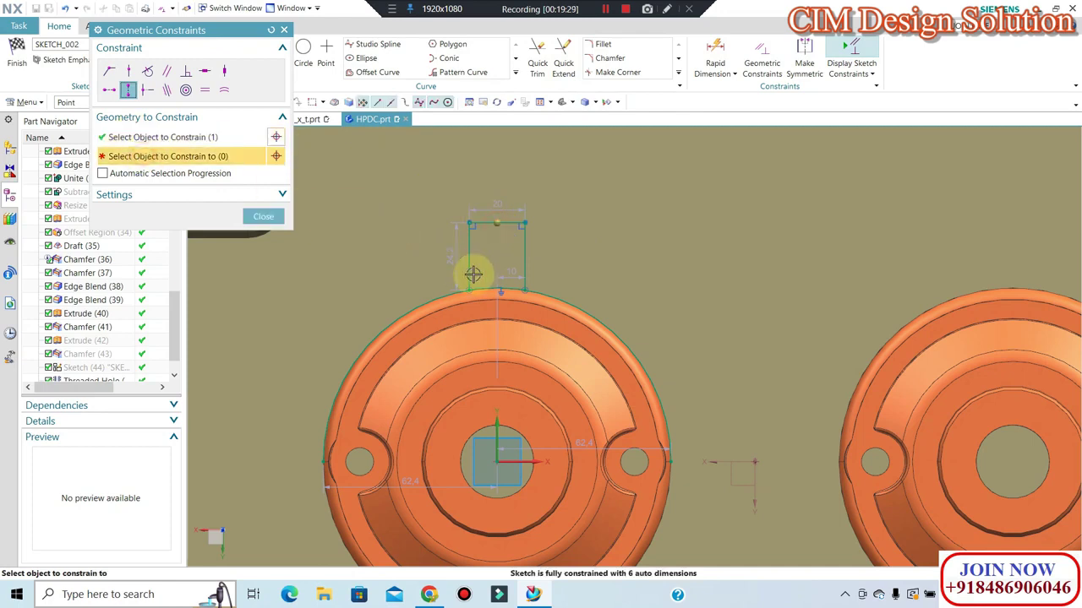
click(498, 463)
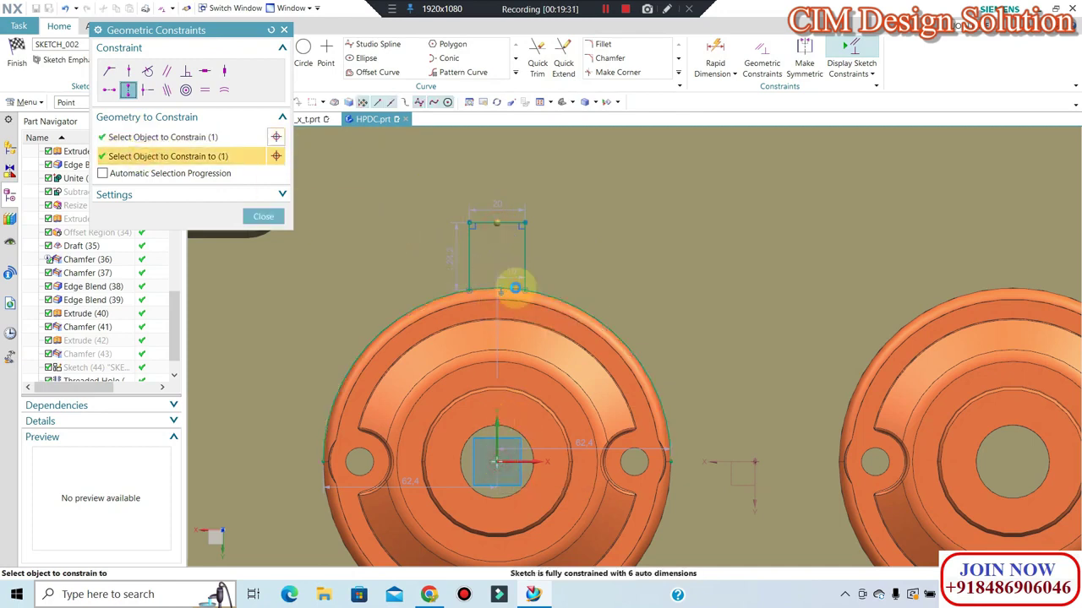
middle_click(504, 204)
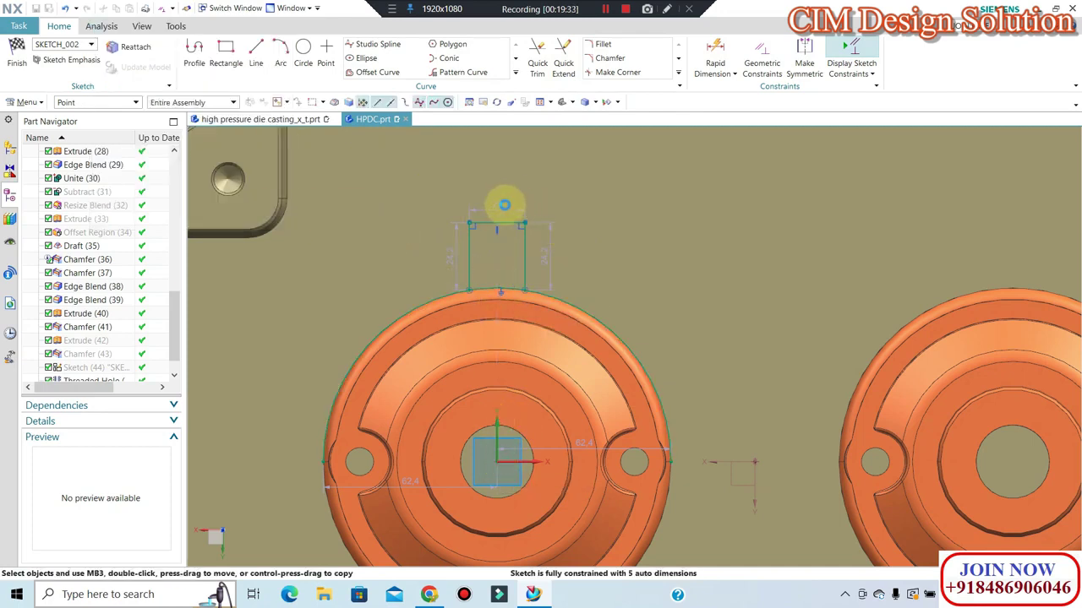
click(633, 229)
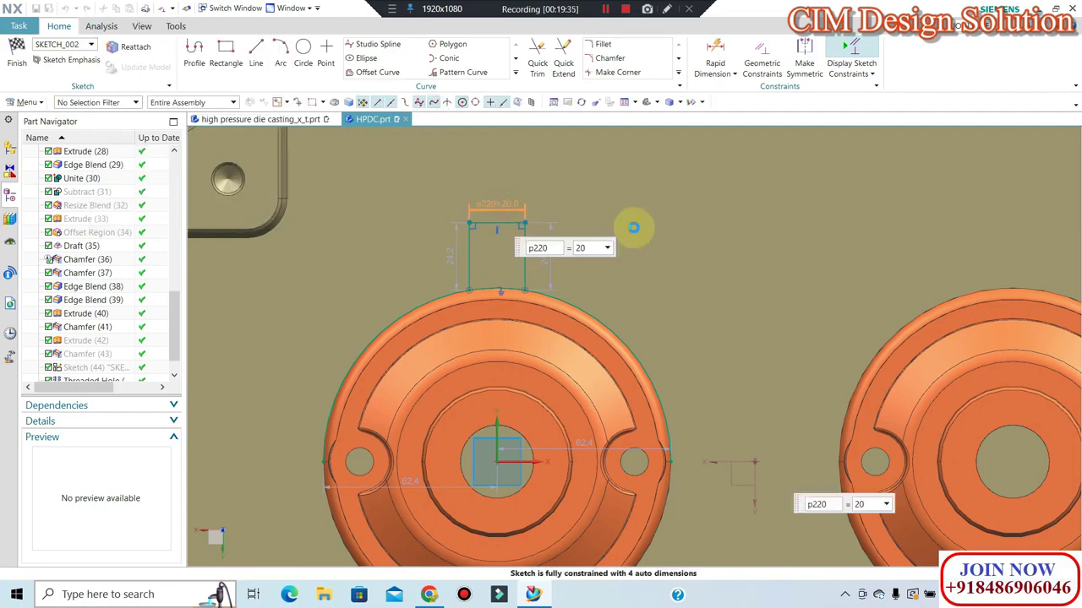
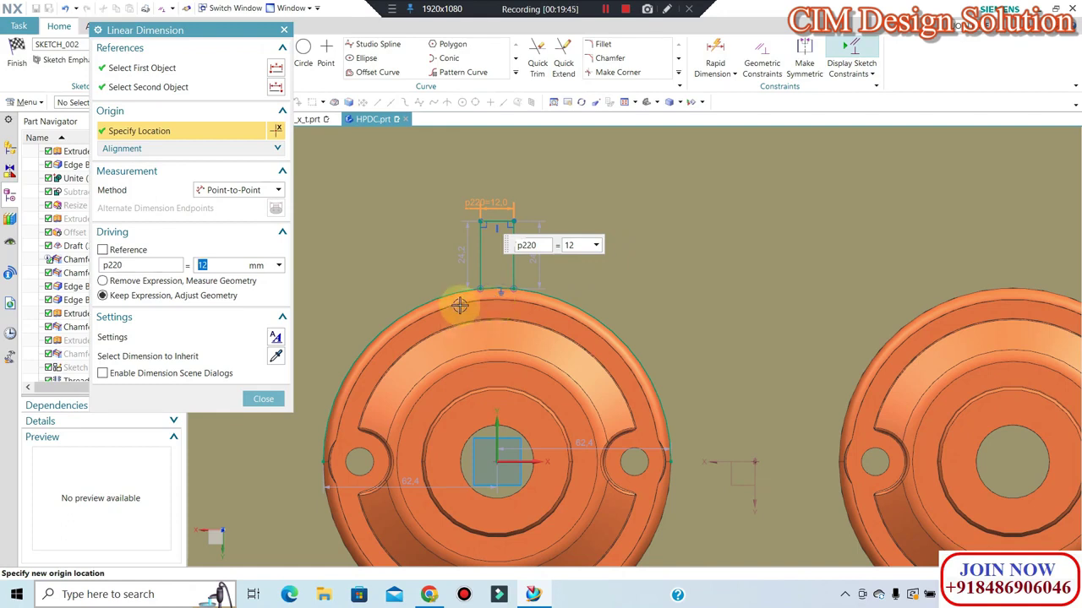
Dimension the vent rectangle 12 mm wide and 20 mm tall, then constrain it Vertical.
click(262, 399)
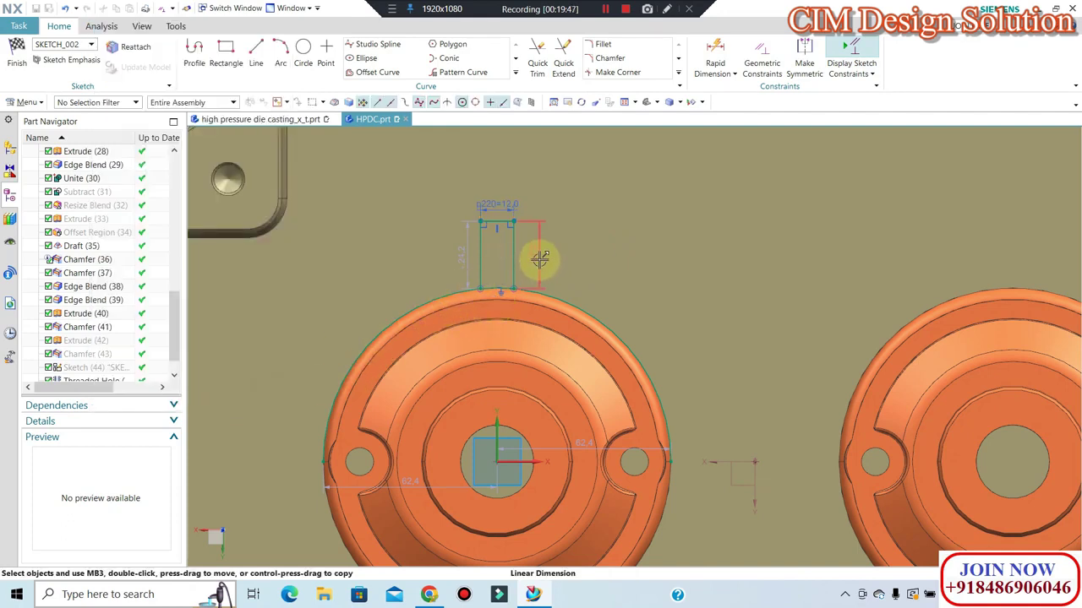
click(556, 260)
text(20)
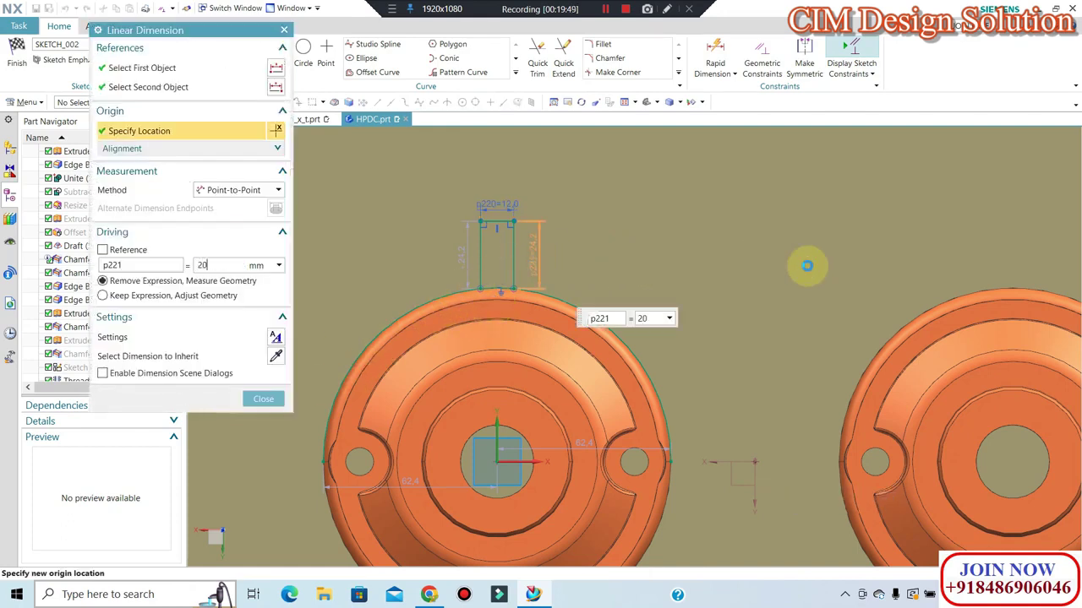
key(Return)
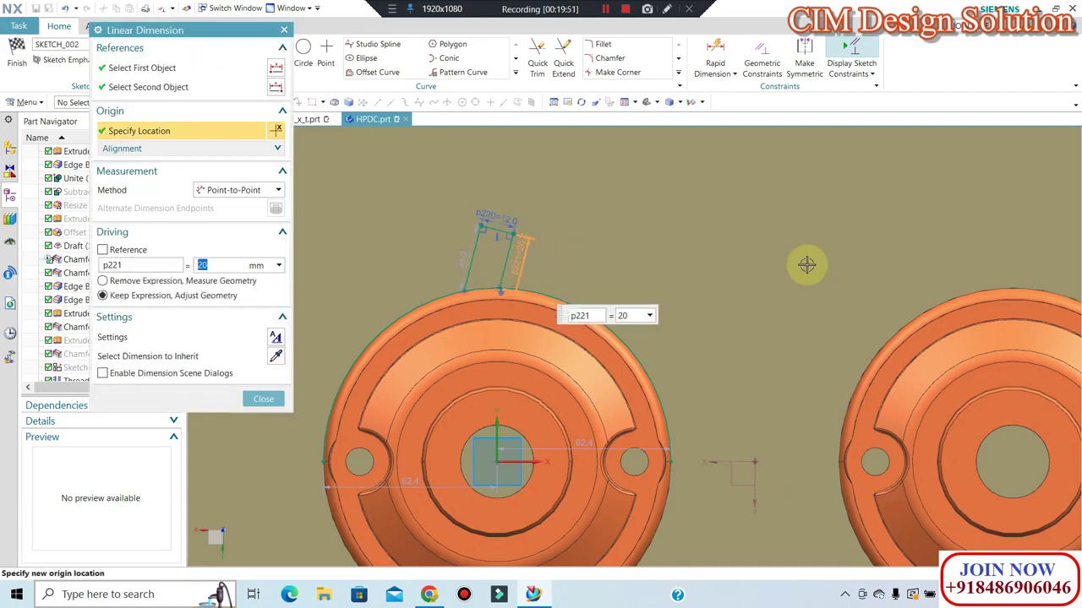
click(251, 403)
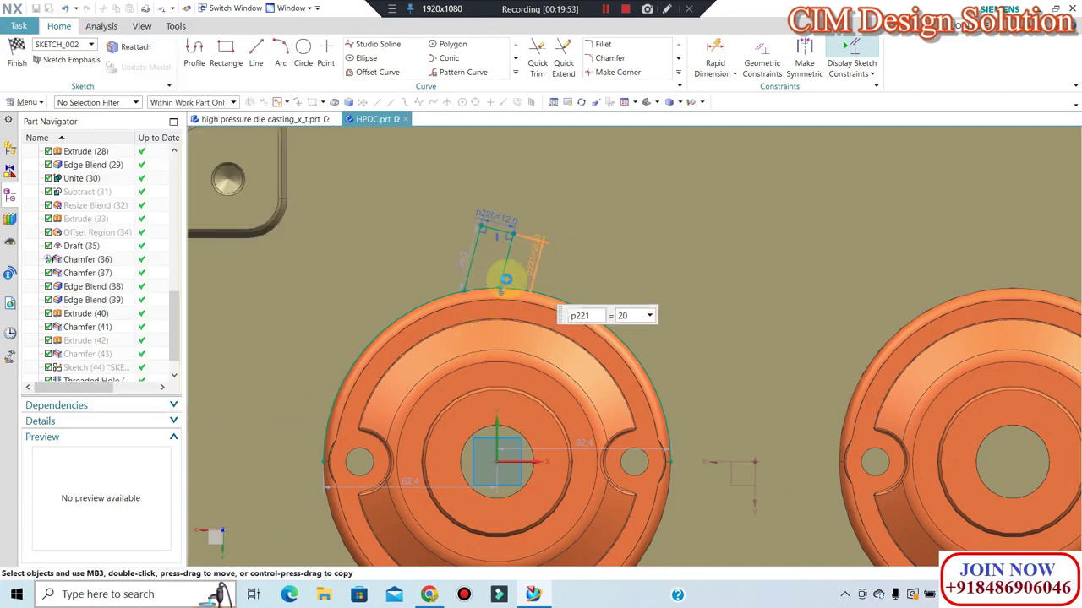
right_click(510, 226)
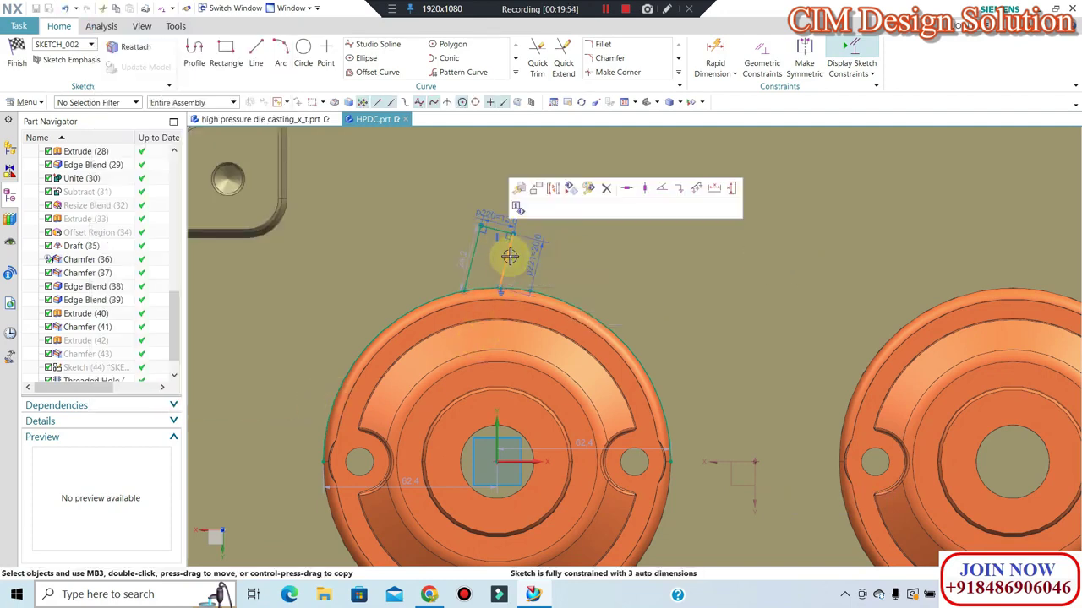
click(627, 187)
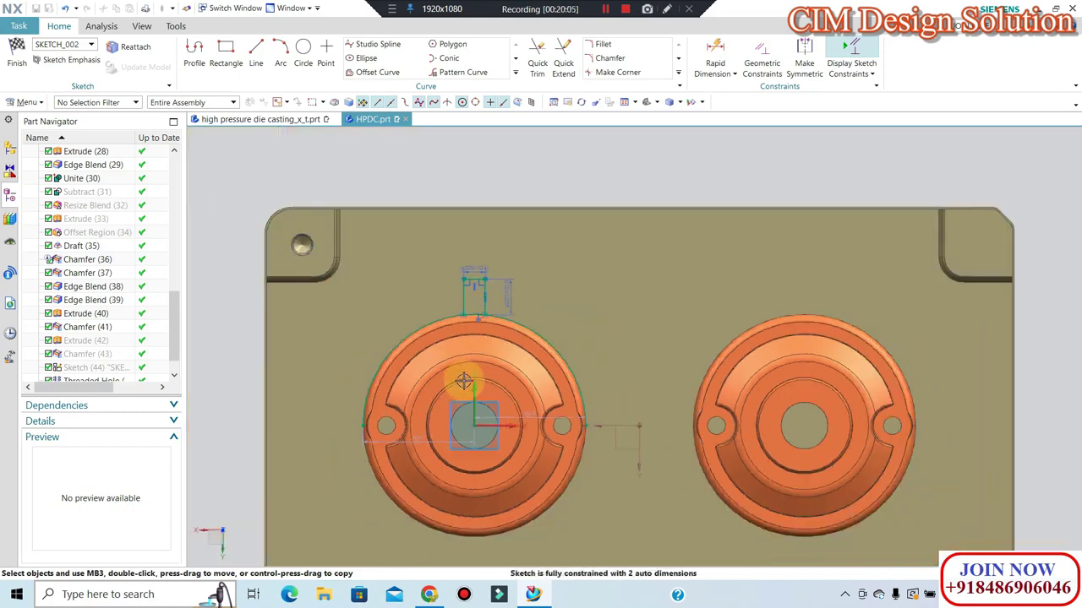
scroll(459, 384, down, 2)
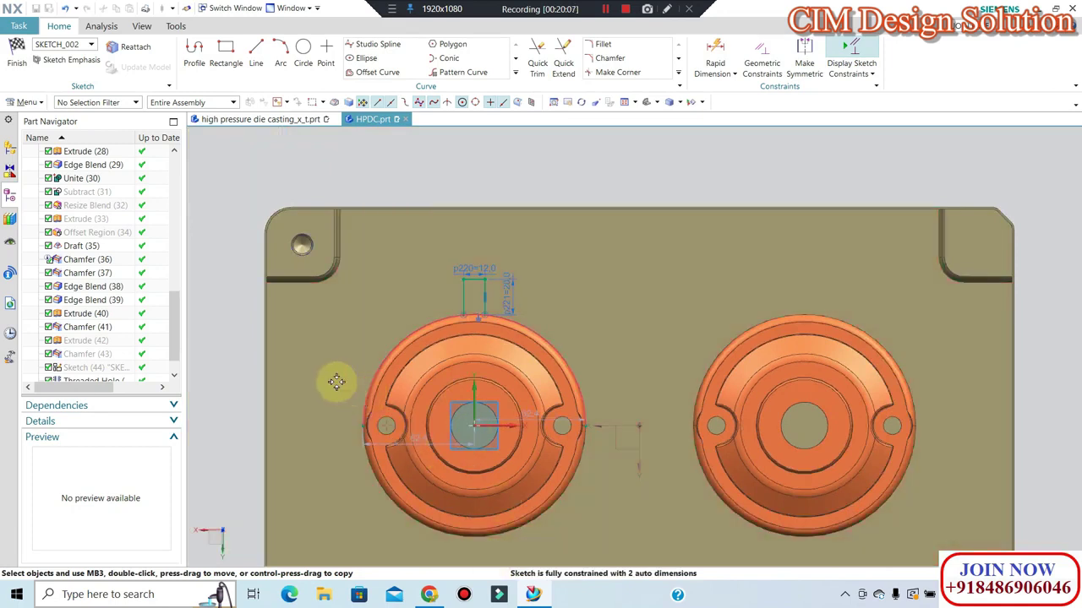
Circular-pattern the vent rectangle about the hub centre with count 2 and 75° span.
click(463, 72)
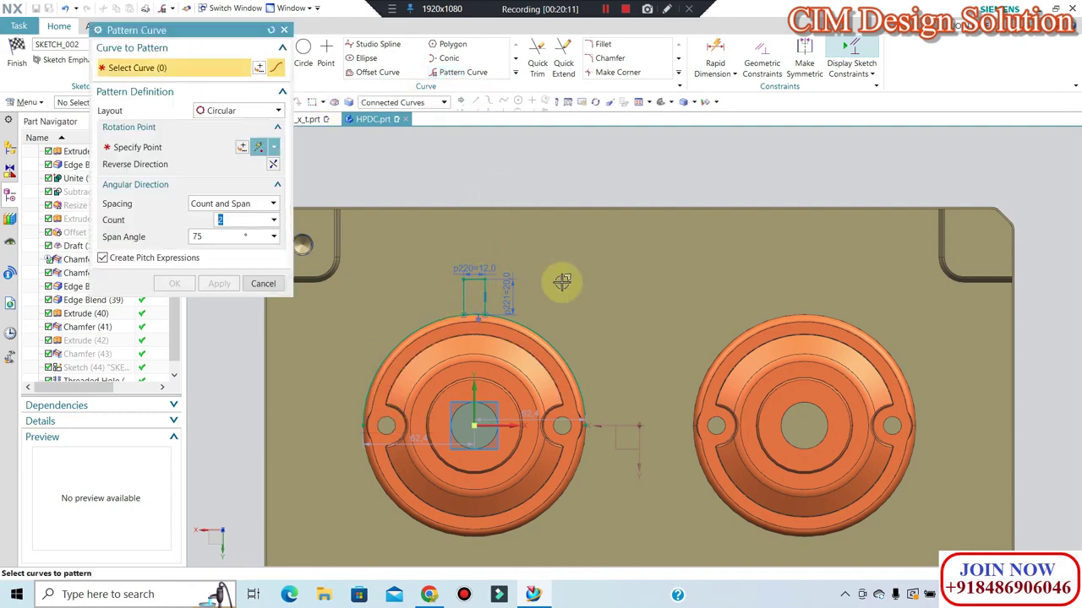
scroll(474, 283, up, 2)
click(504, 269)
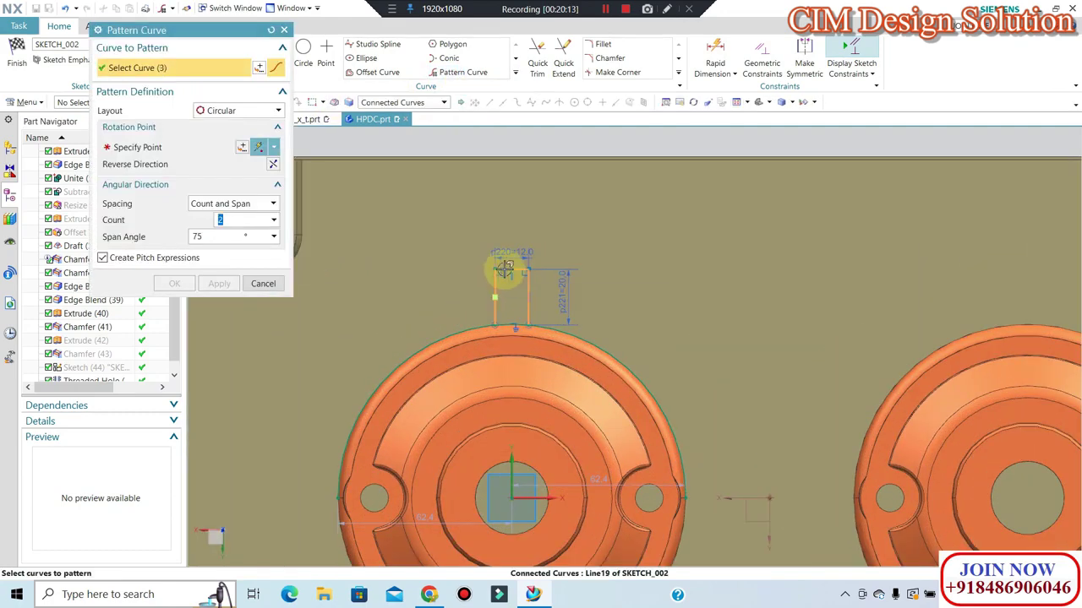
click(173, 151)
scroll(541, 300, down, 1)
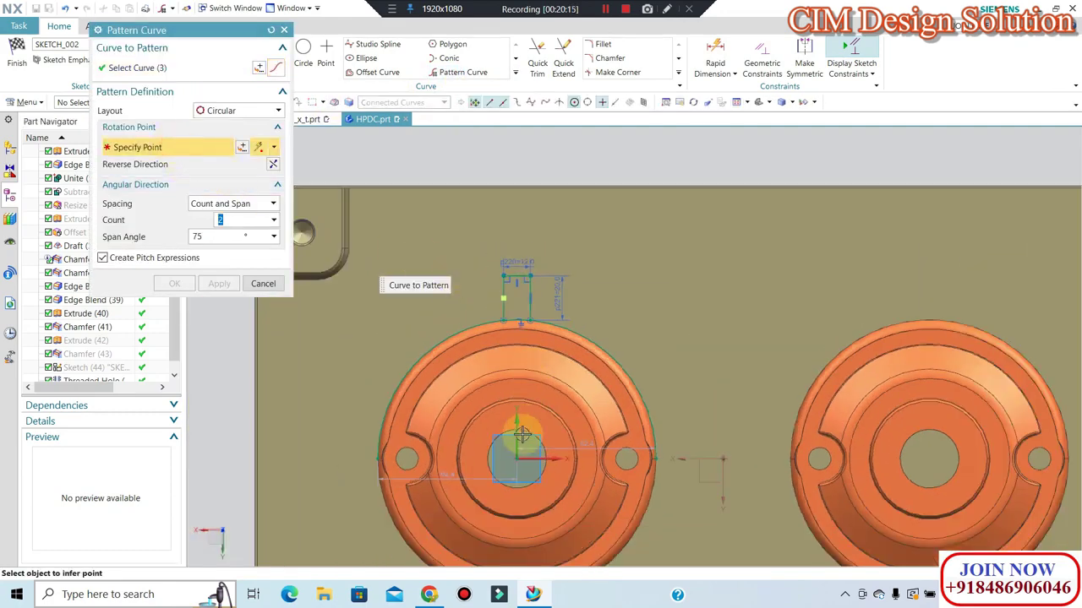
click(517, 458)
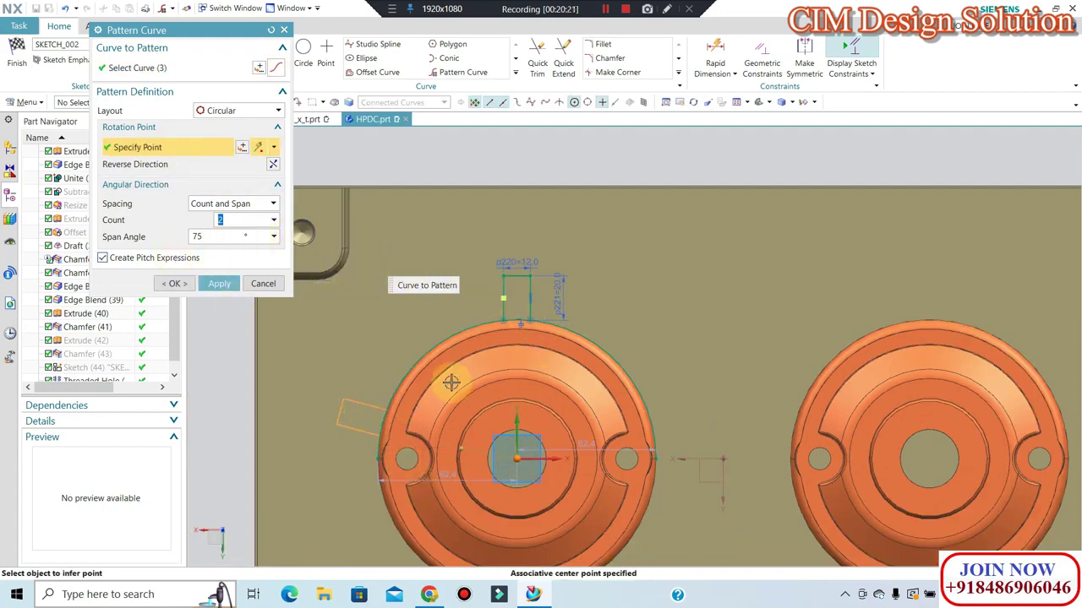
scroll(451, 383, down, 1)
scroll(510, 496, down, 1)
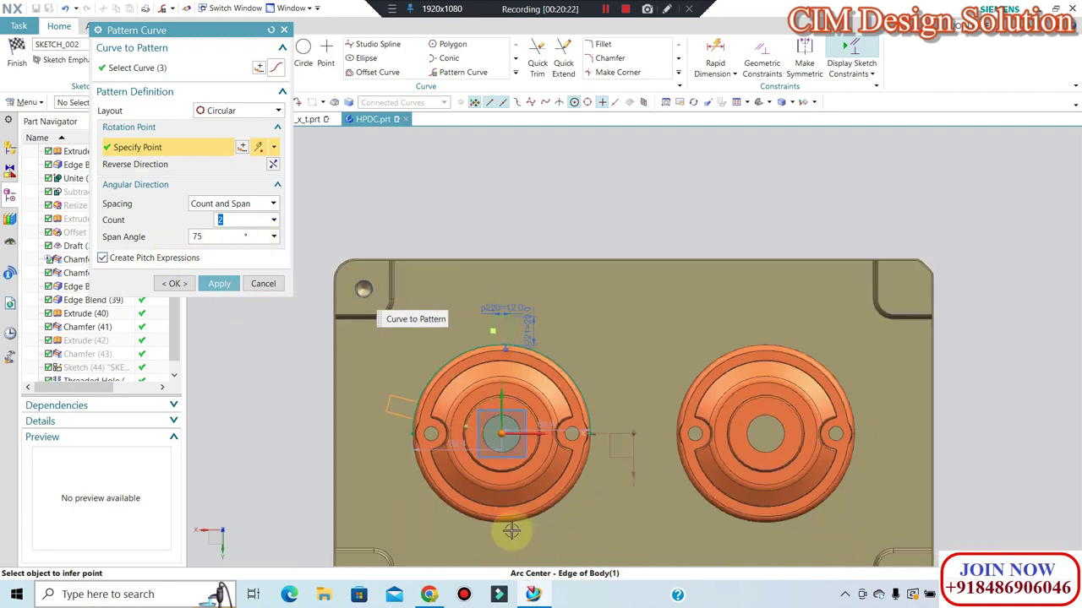
click(427, 432)
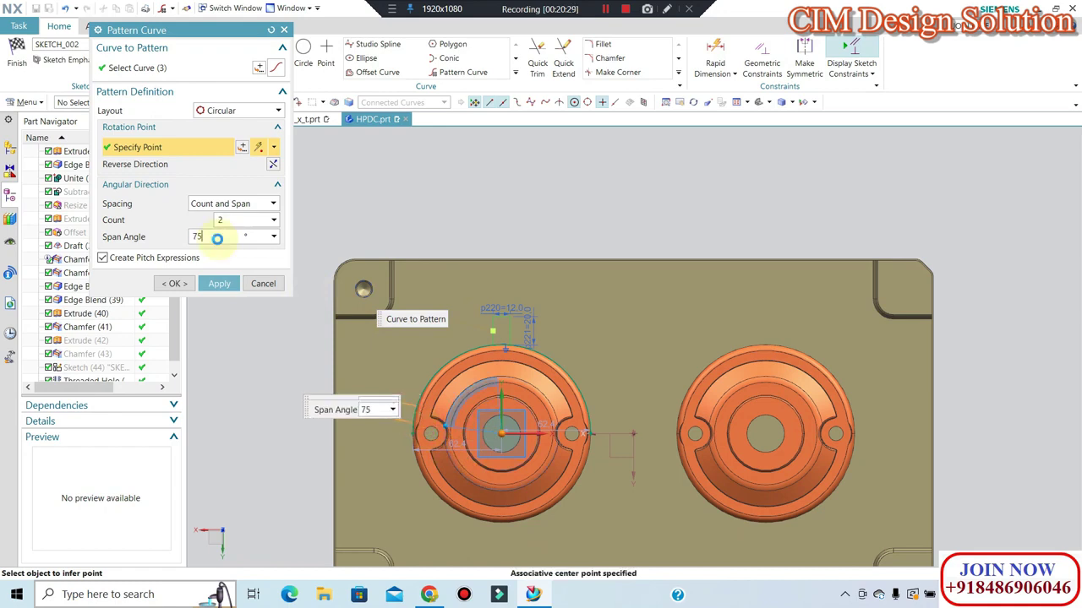
click(163, 284)
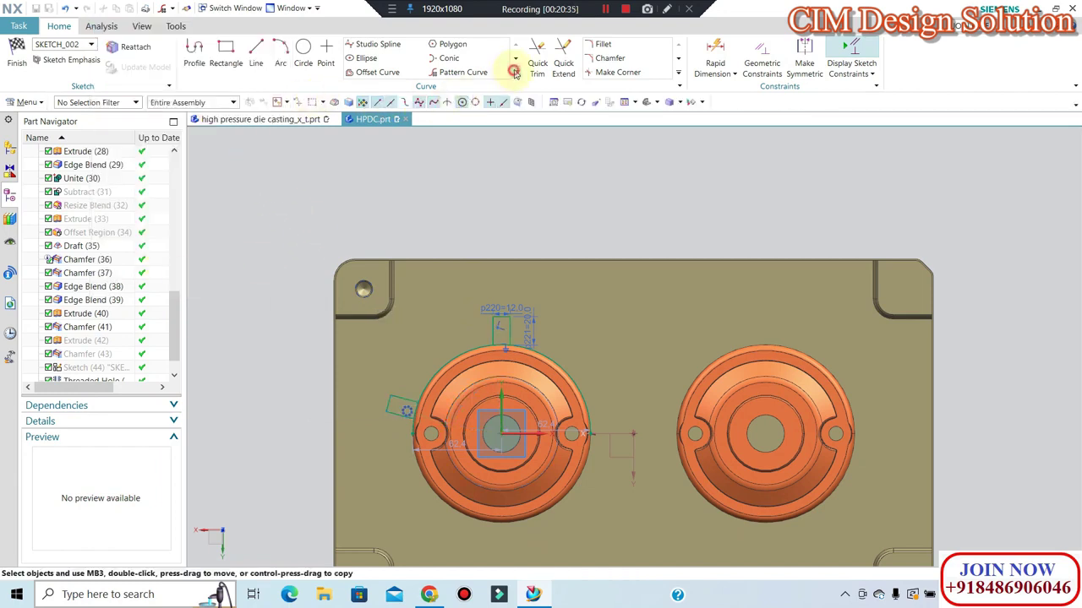
Mirror the angled left vent rectangle about the vertical axis.
click(514, 73)
click(381, 88)
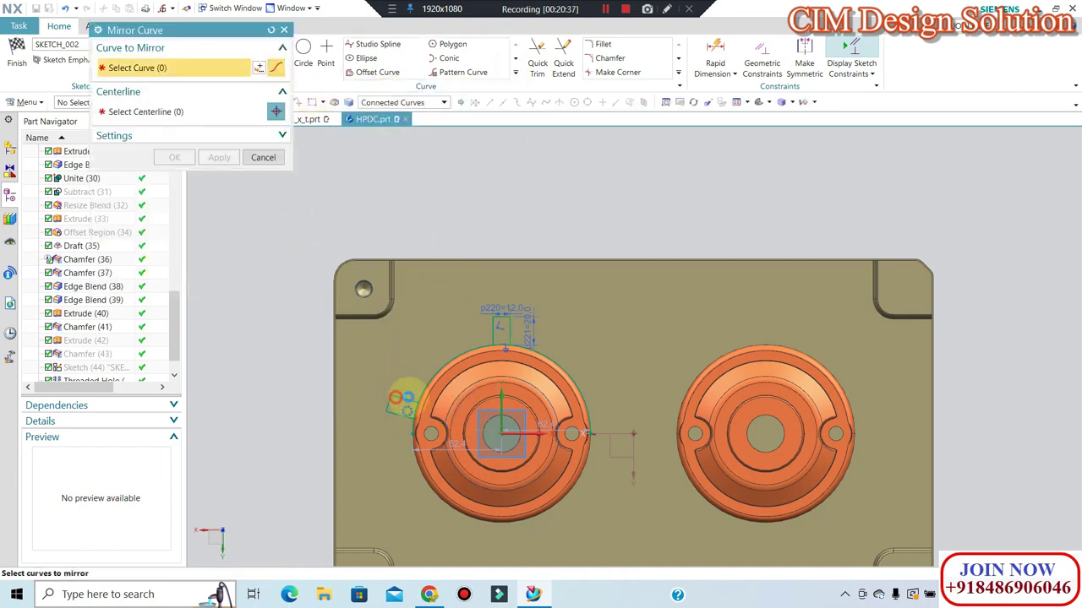
click(404, 401)
middle_click(497, 395)
click(500, 397)
middle_click(500, 397)
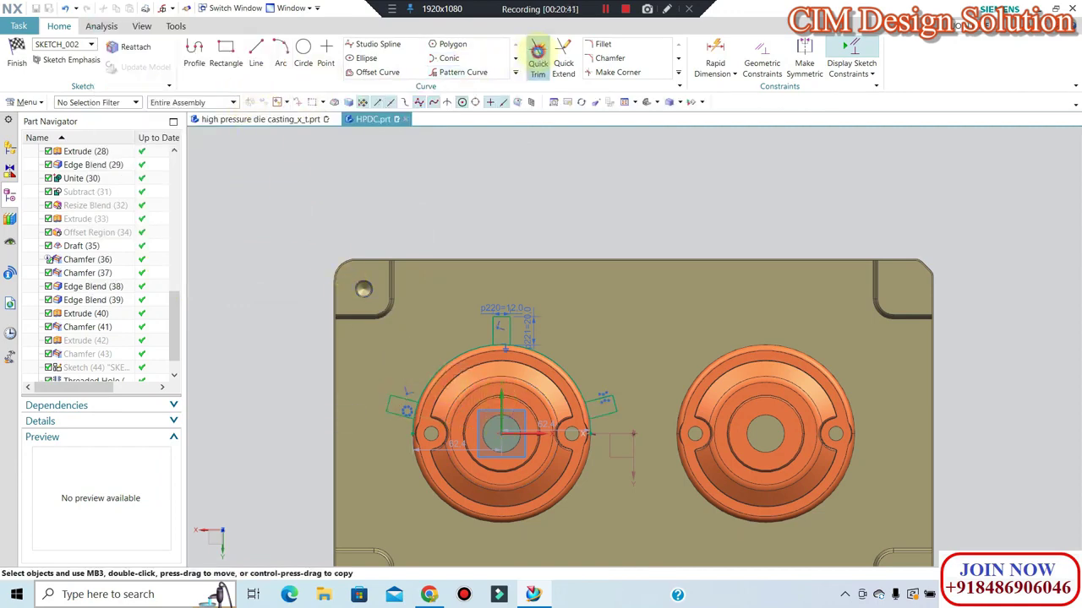
Trim the circle arcs at the left and right vents and finish the sketch.
click(537, 53)
scroll(431, 412, up, 4)
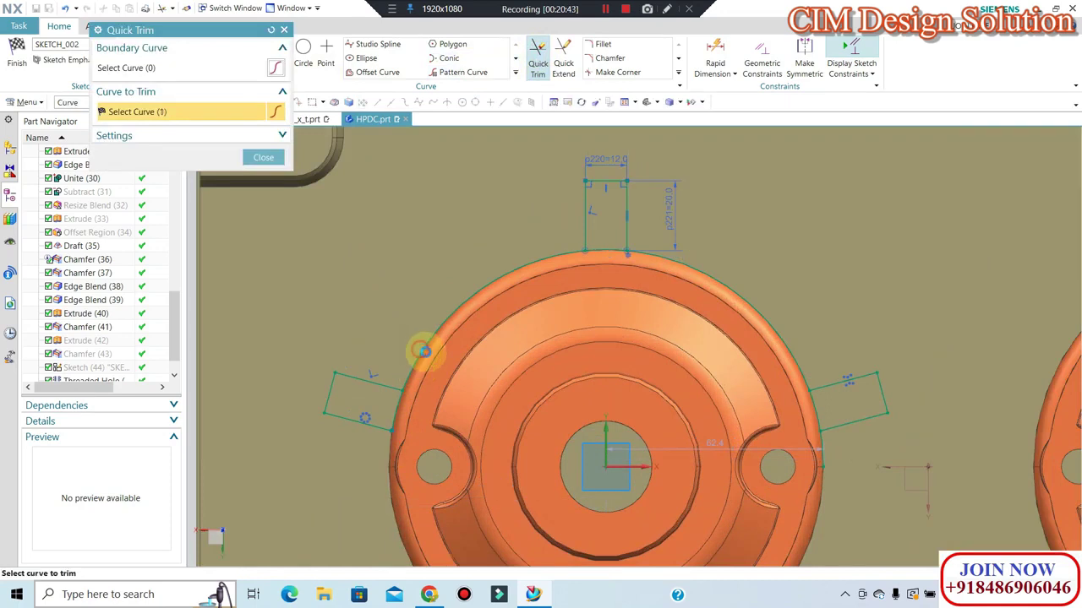
click(423, 351)
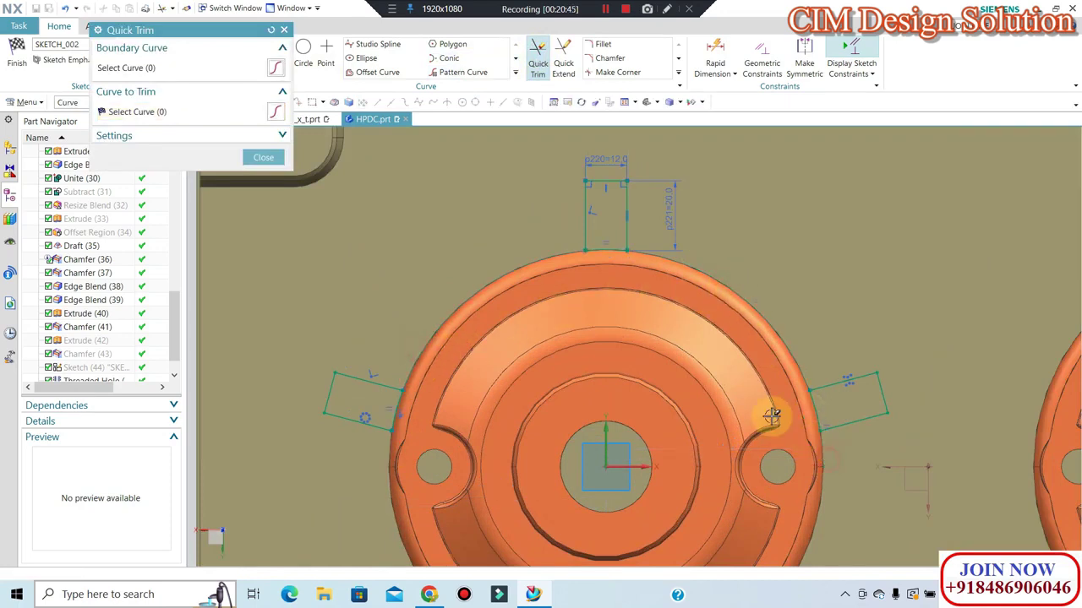
click(772, 415)
scroll(676, 353, down, 2)
click(263, 157)
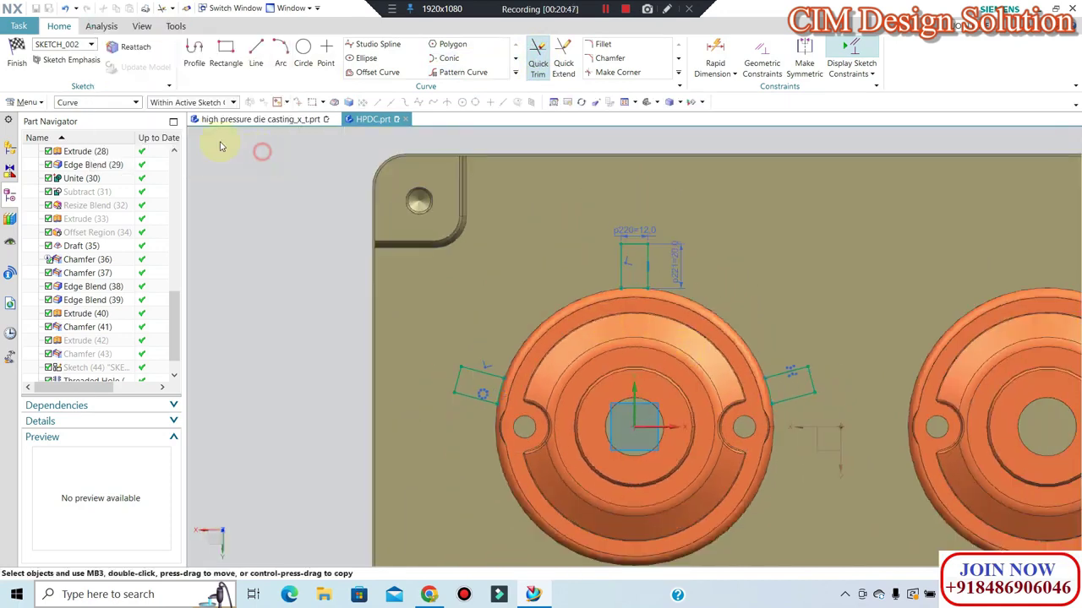
click(16, 53)
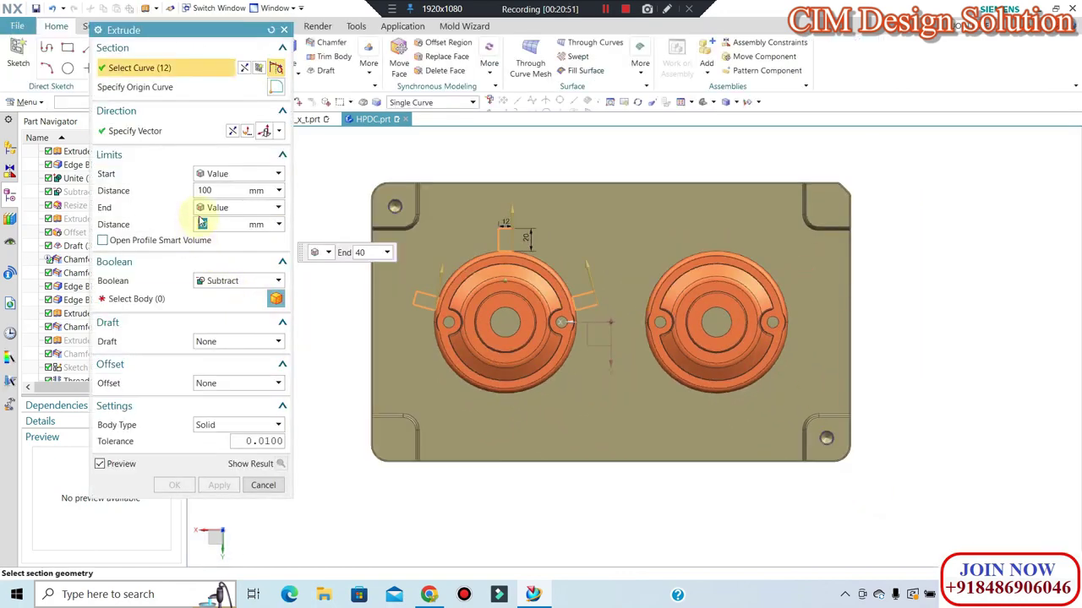
Set the vent extrusion to Boolean None with a 2 mm start distance.
click(227, 288)
click(225, 293)
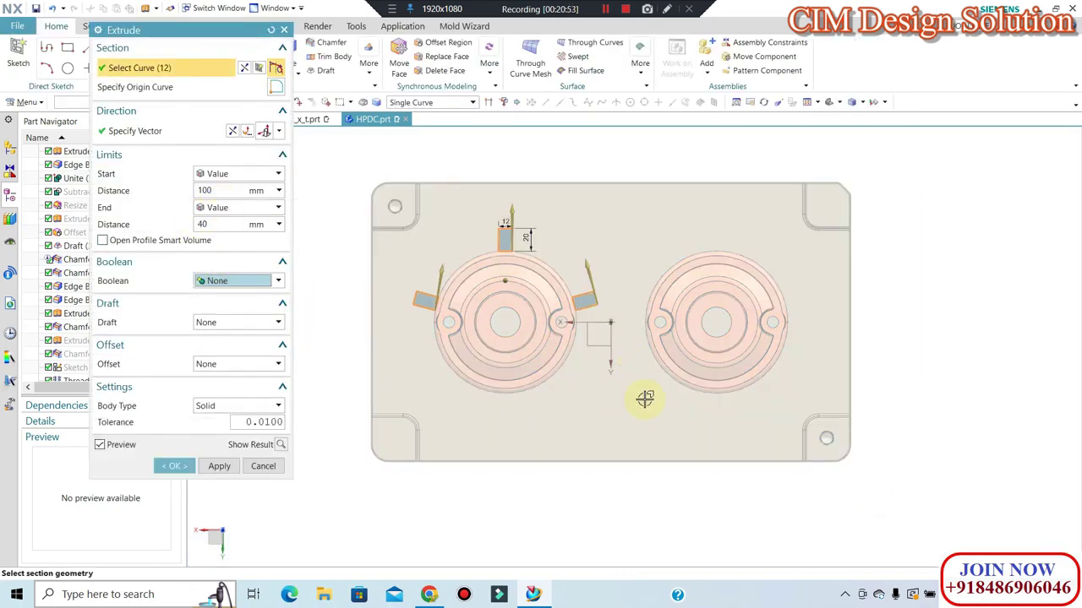
mouse_move(643, 465)
middle_down()
mouse_move(623, 361)
mouse_move(608, 355)
middle_up()
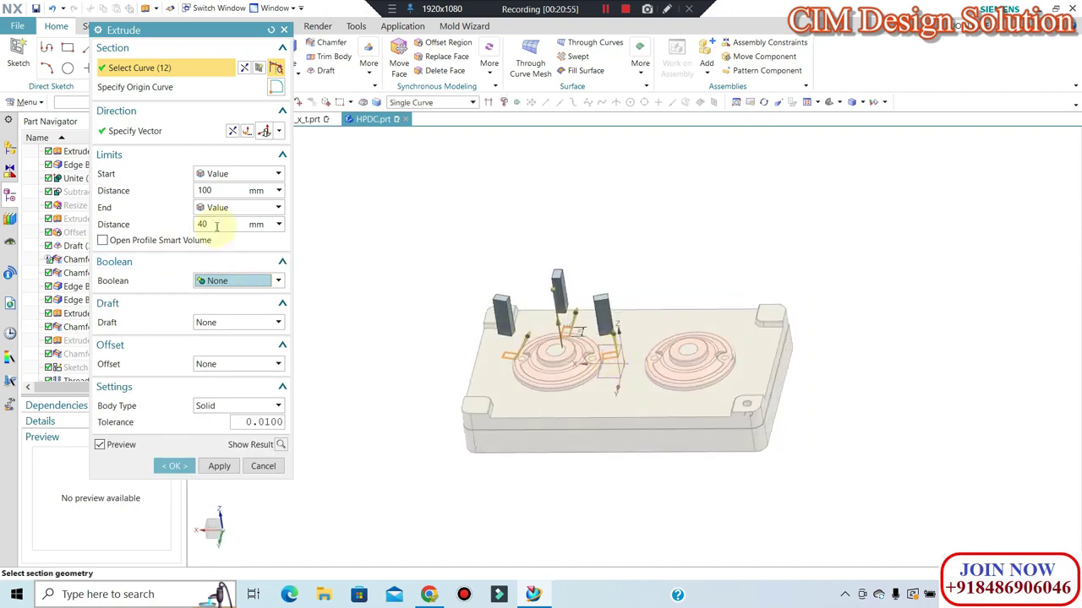
double_click(217, 224)
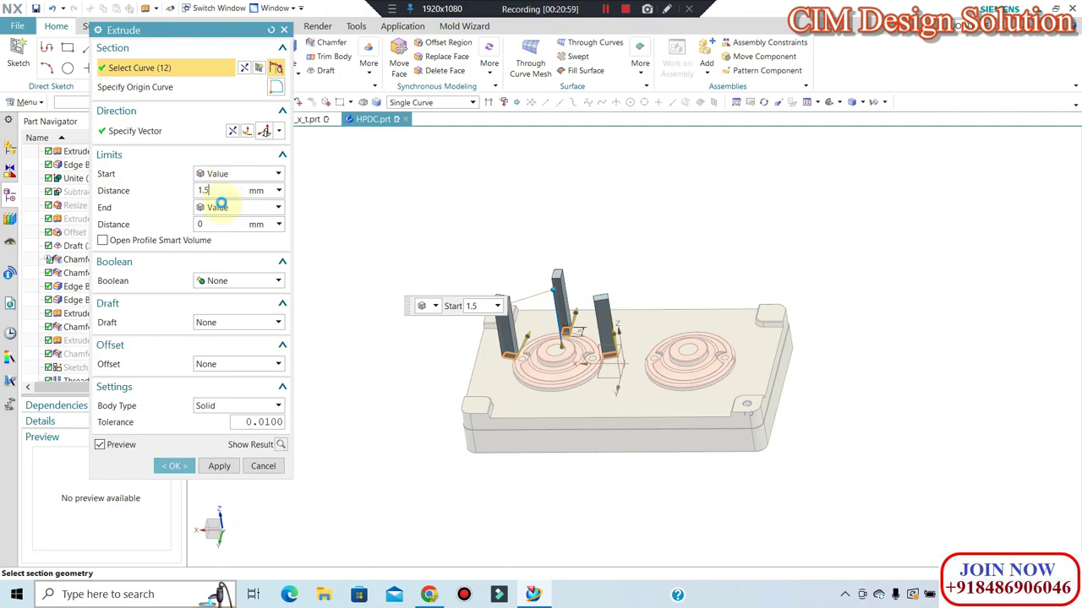
key(Return)
Create the 2 mm vent blocks and rotate the view toward the plate's top.
scroll(601, 357, up, 3)
scroll(663, 355, up, 3)
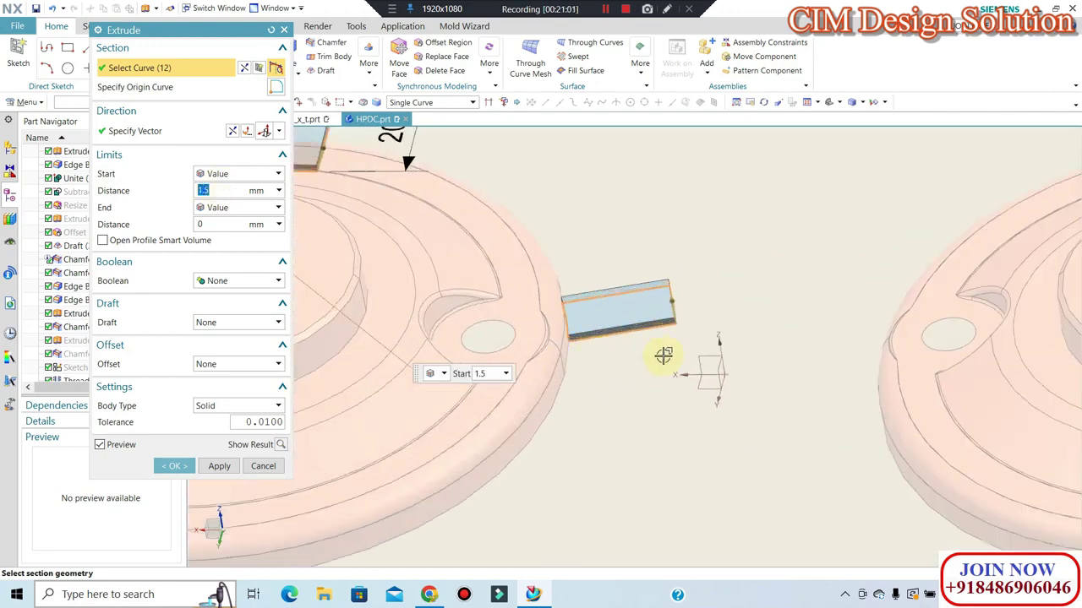
scroll(663, 355, down, 3)
scroll(623, 381, down, 3)
middle_drag(616, 369, 603, 367)
scroll(625, 370, up, 2)
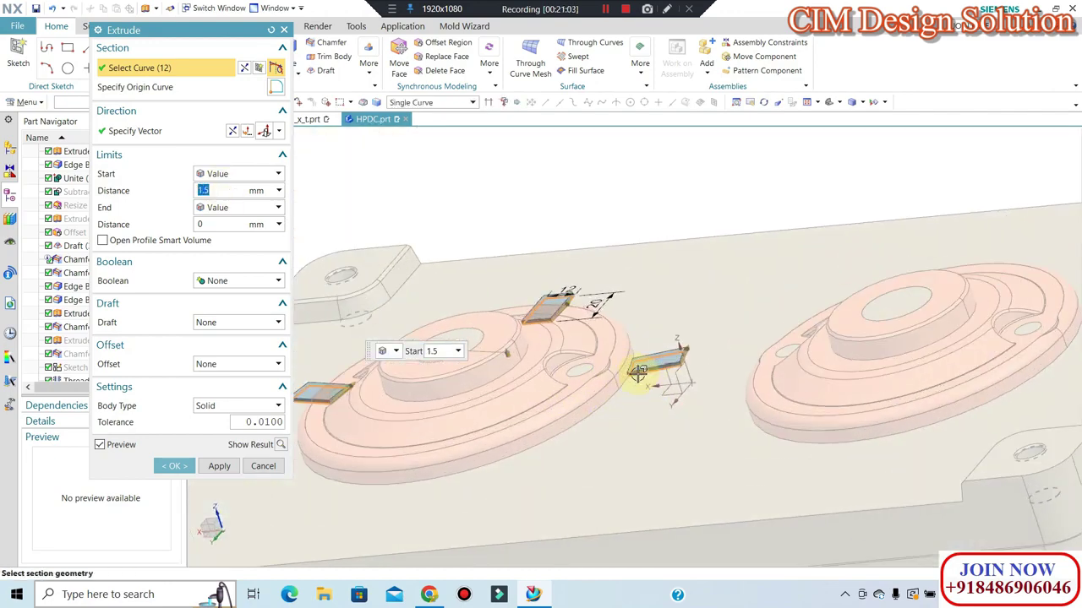
scroll(638, 372, up, 1)
scroll(638, 370, up, 1)
scroll(638, 368, up, 1)
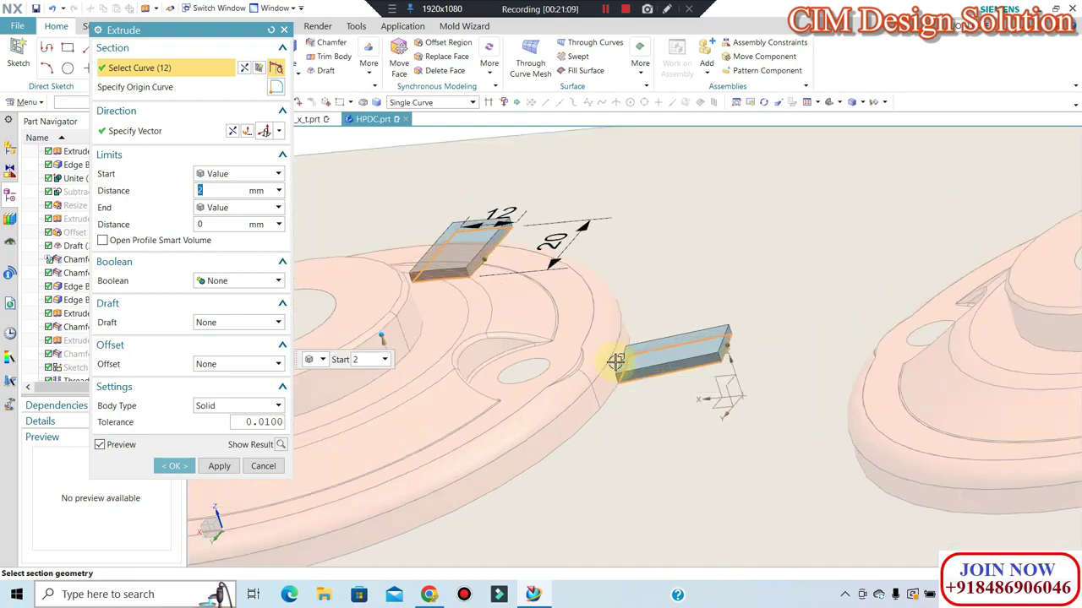
click(176, 471)
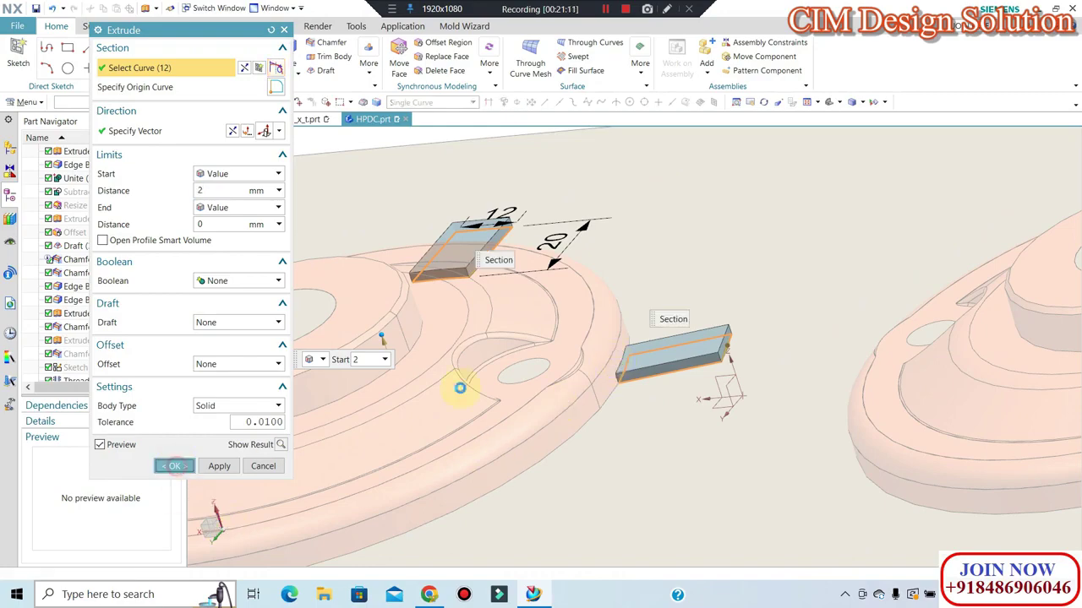
scroll(596, 296, down, 3)
mouse_move(596, 296)
middle_down()
mouse_move(622, 313)
mouse_move(623, 375)
mouse_move(490, 244)
middle_up()
Start a sketch on the die plate face and draw a rectangle above the top vent.
middle_drag(442, 194, 360, 202)
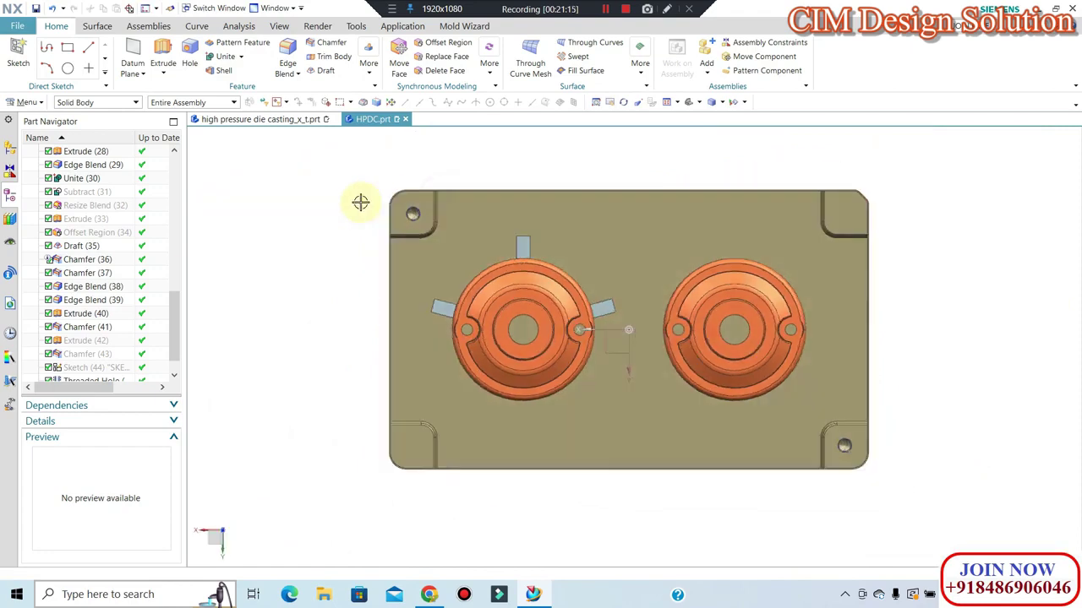
scroll(473, 207, up, 2)
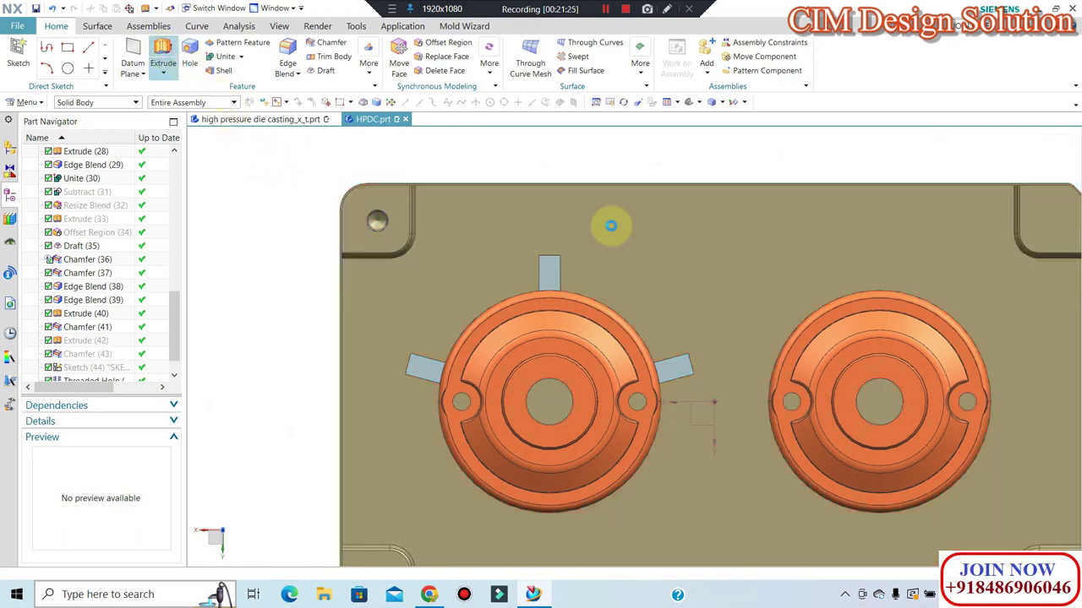
click(605, 225)
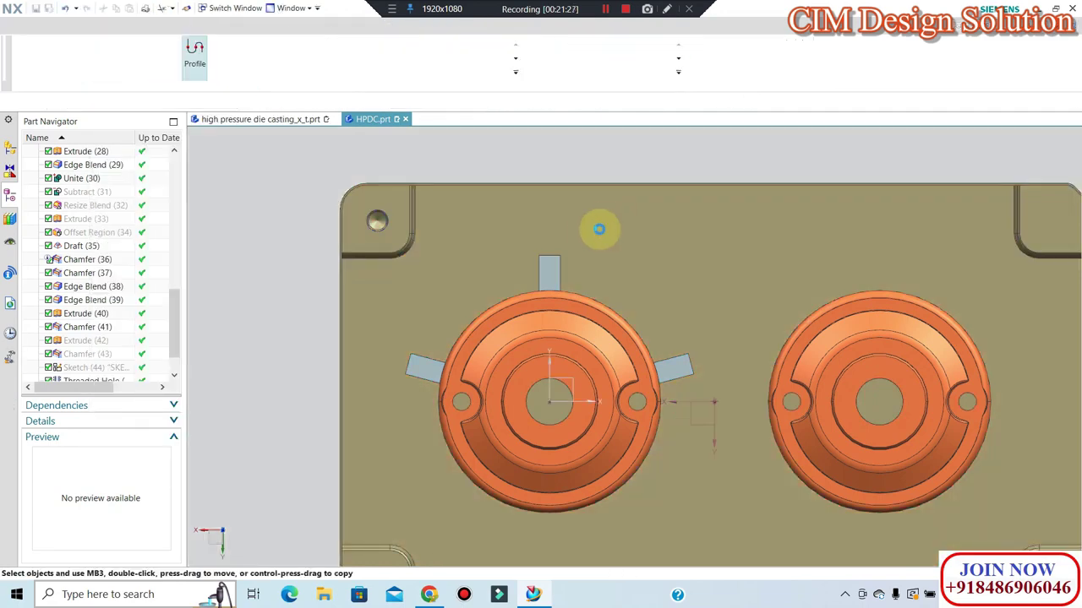
click(228, 53)
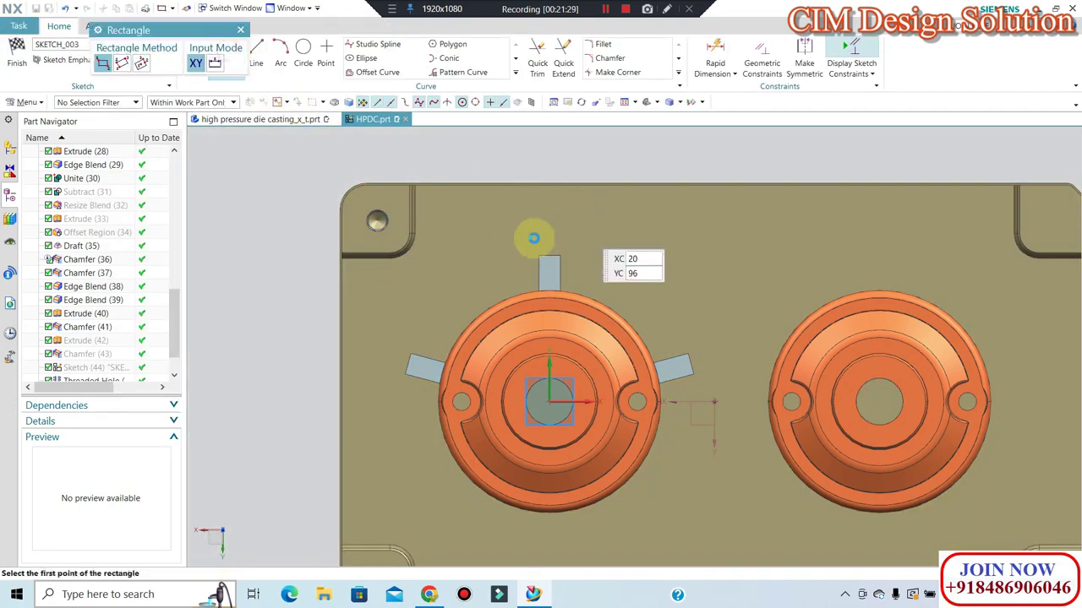
scroll(534, 238, up, 2)
click(514, 226)
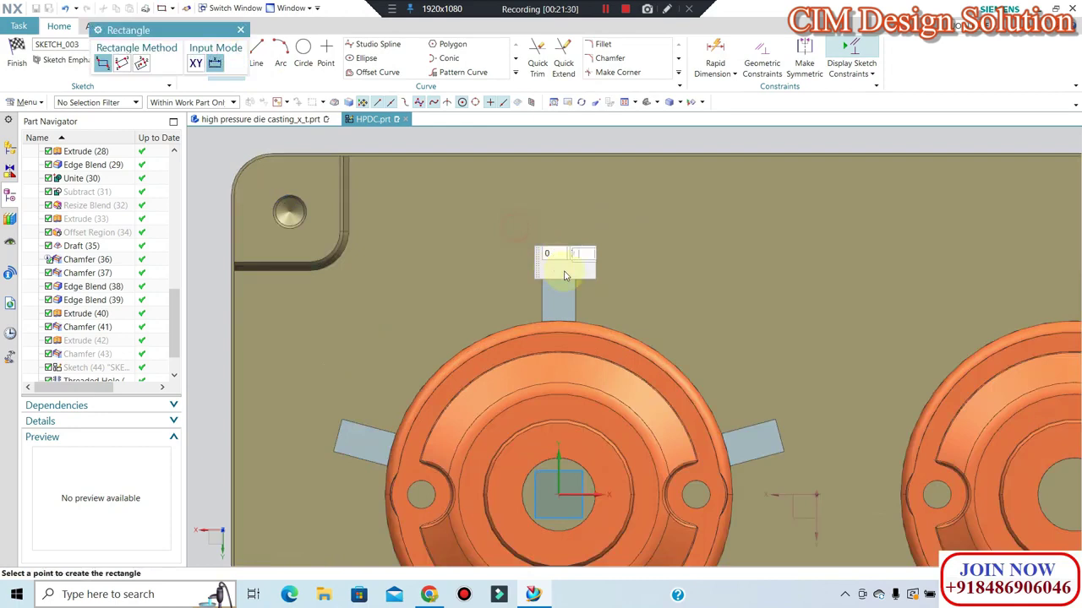
click(606, 288)
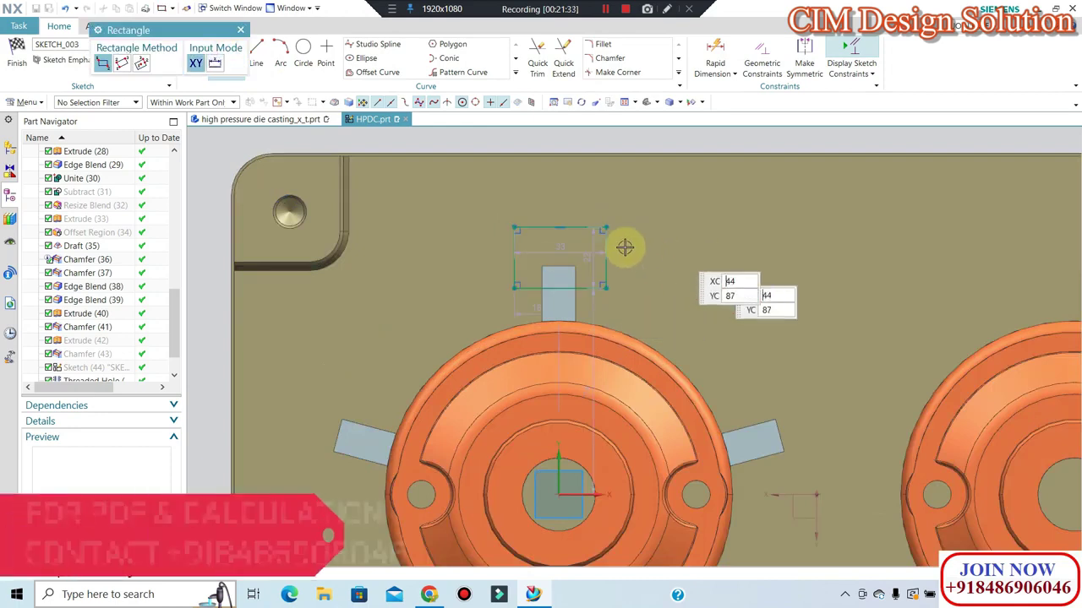
key(Escape)
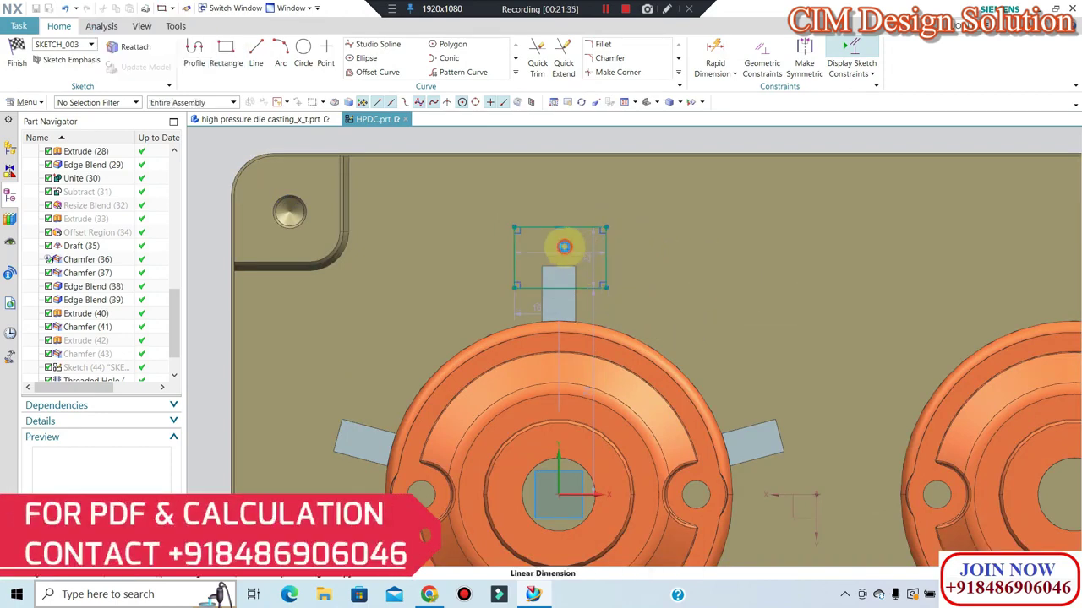
Dimension the rectangle 40 mm wide and 22 mm tall.
double_click(563, 246)
text(40)
key(Return)
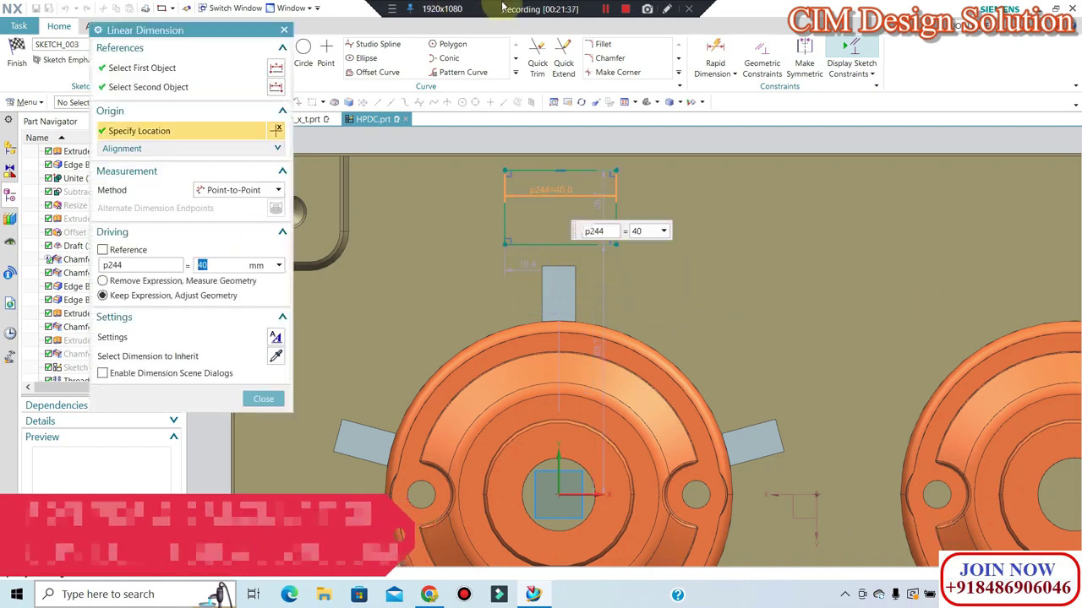
click(250, 397)
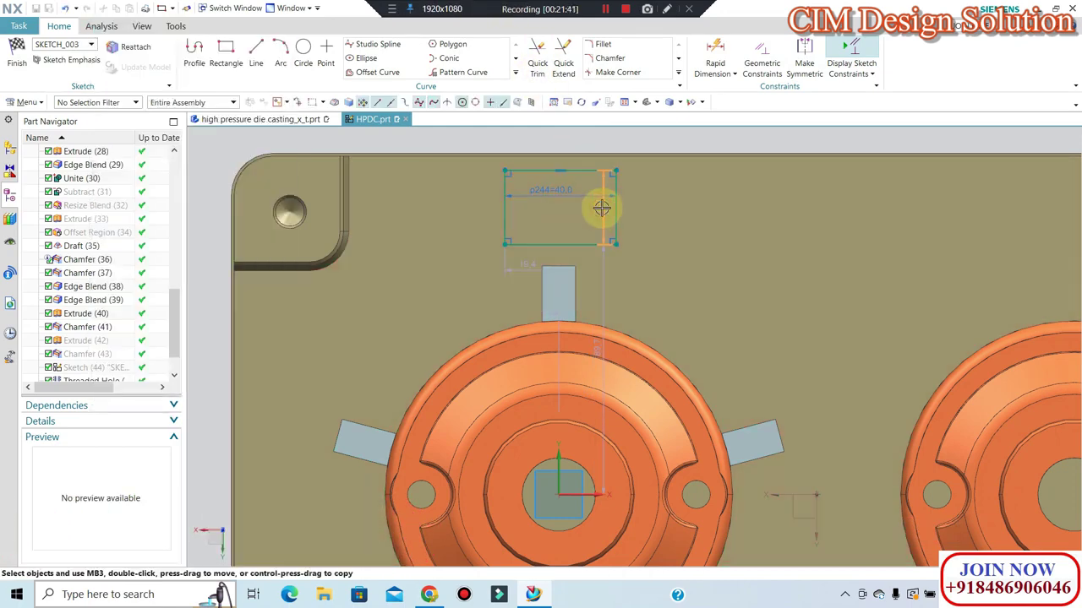
double_click(603, 208)
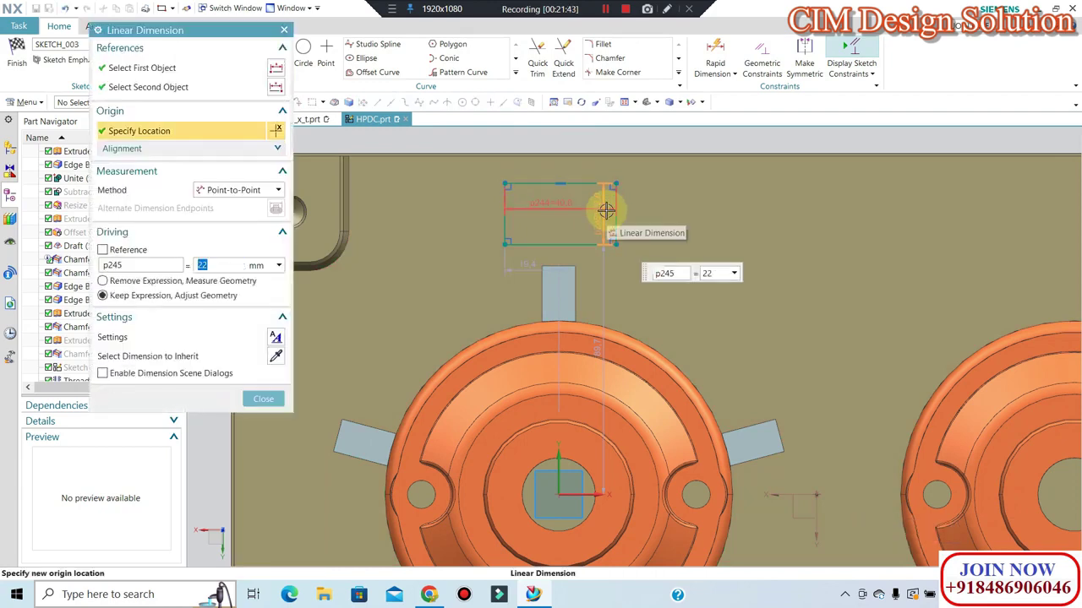
middle_click(727, 245)
Align the rectangle's bottom-edge midpoint vertically with the vent slot.
key(c)
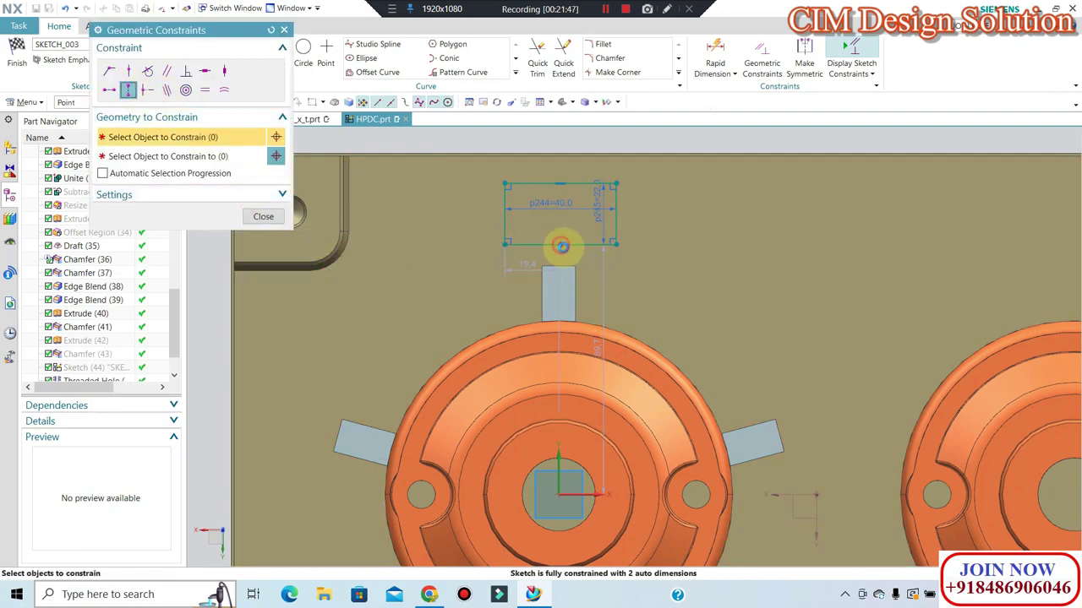
click(160, 156)
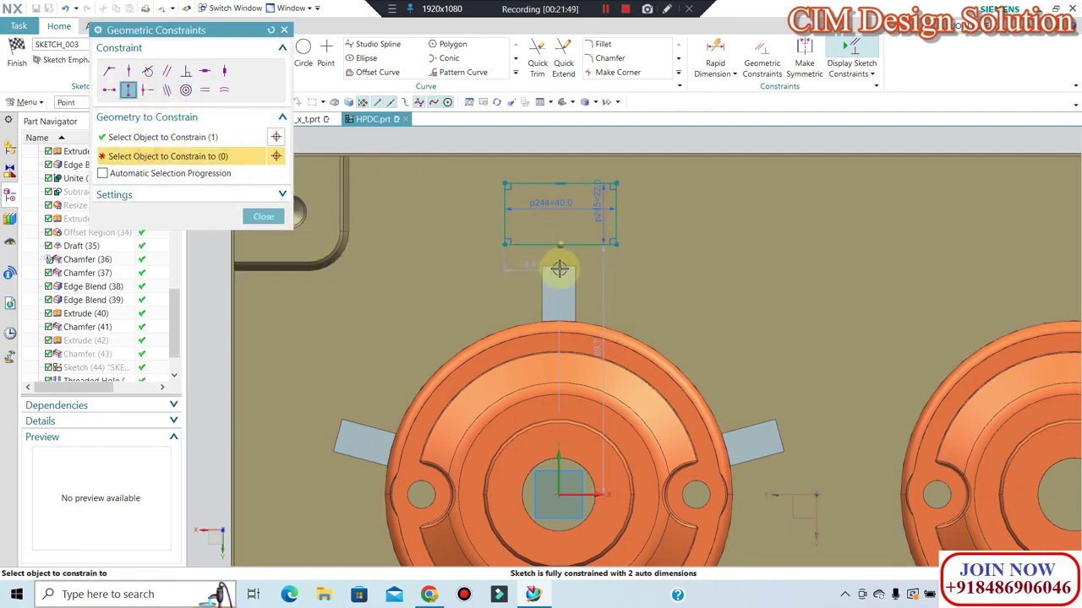
click(559, 269)
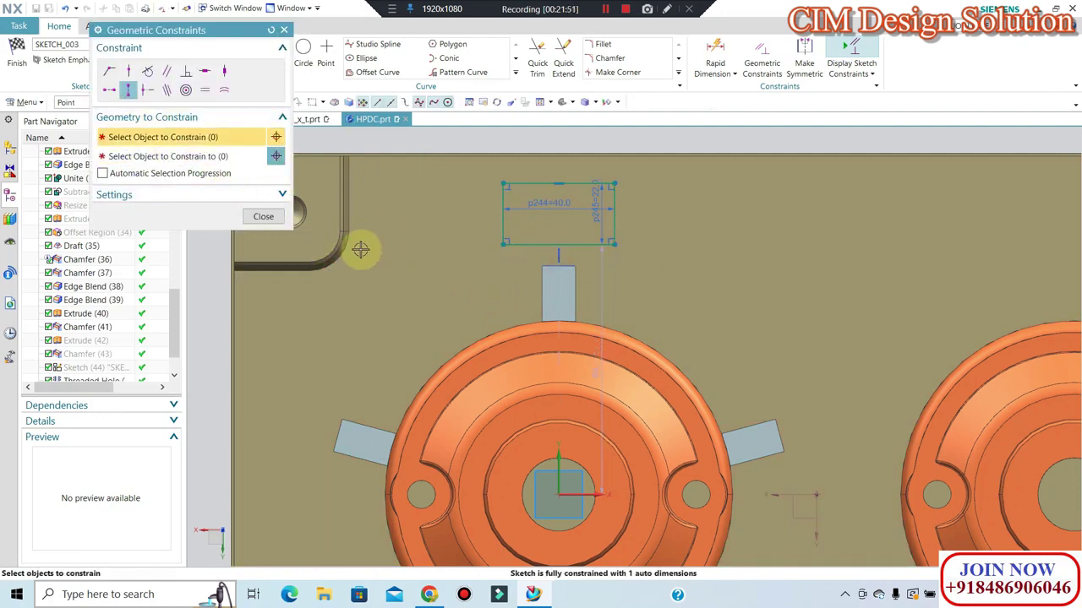
click(255, 214)
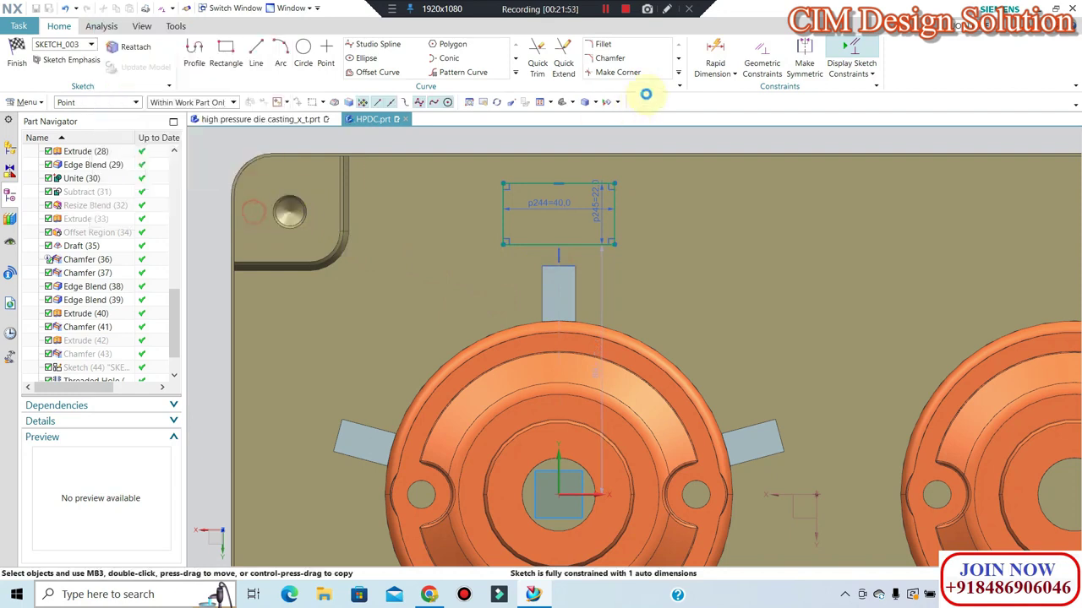
Add an 18 mm offset dimension between the rectangle and the vent slot.
click(714, 55)
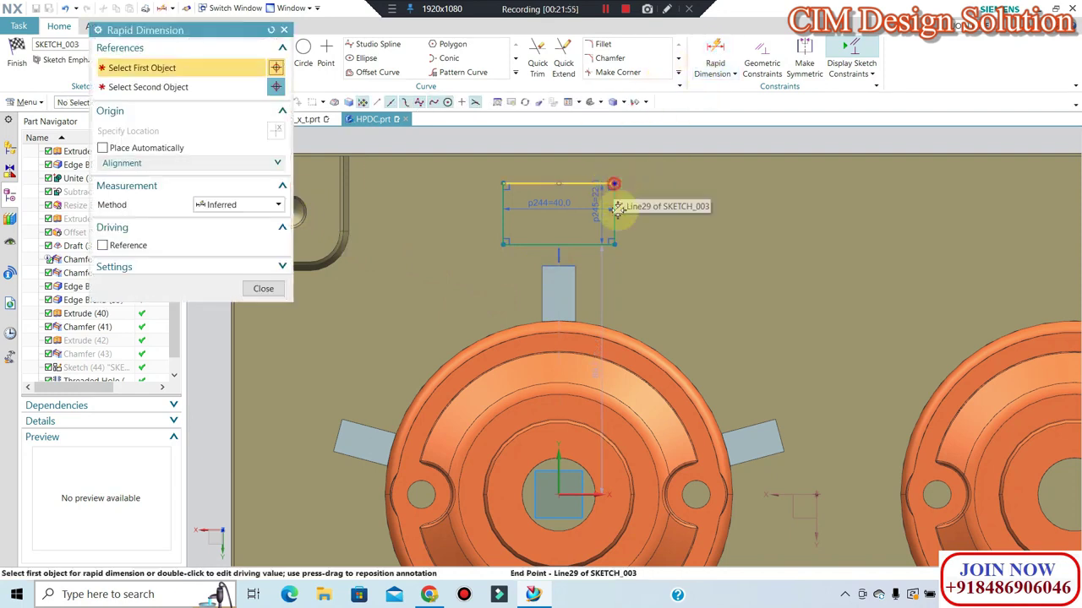
click(572, 268)
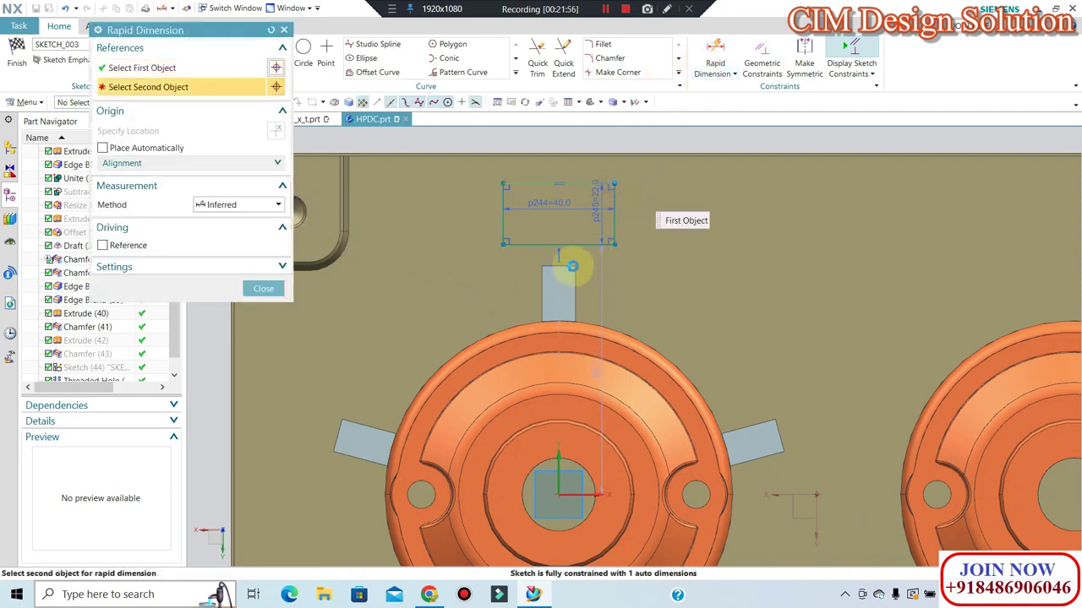
click(663, 244)
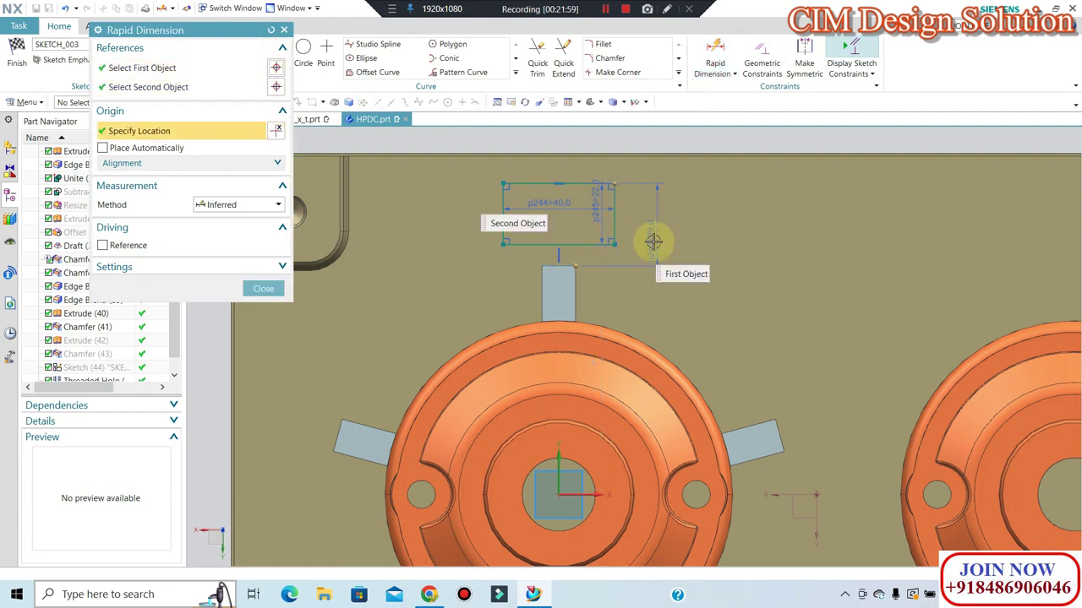
click(654, 242)
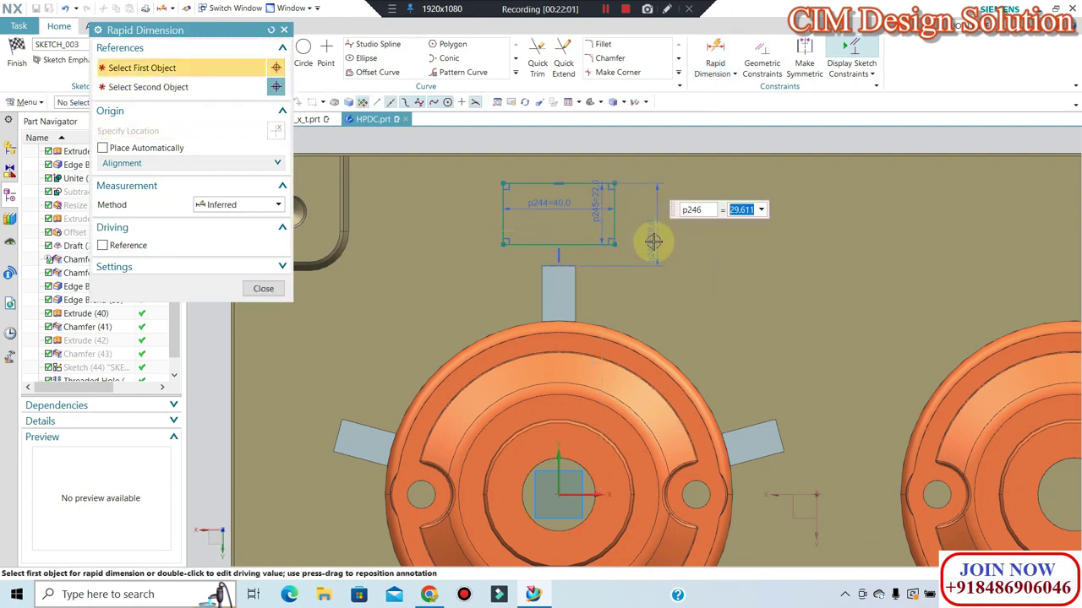
key(Return)
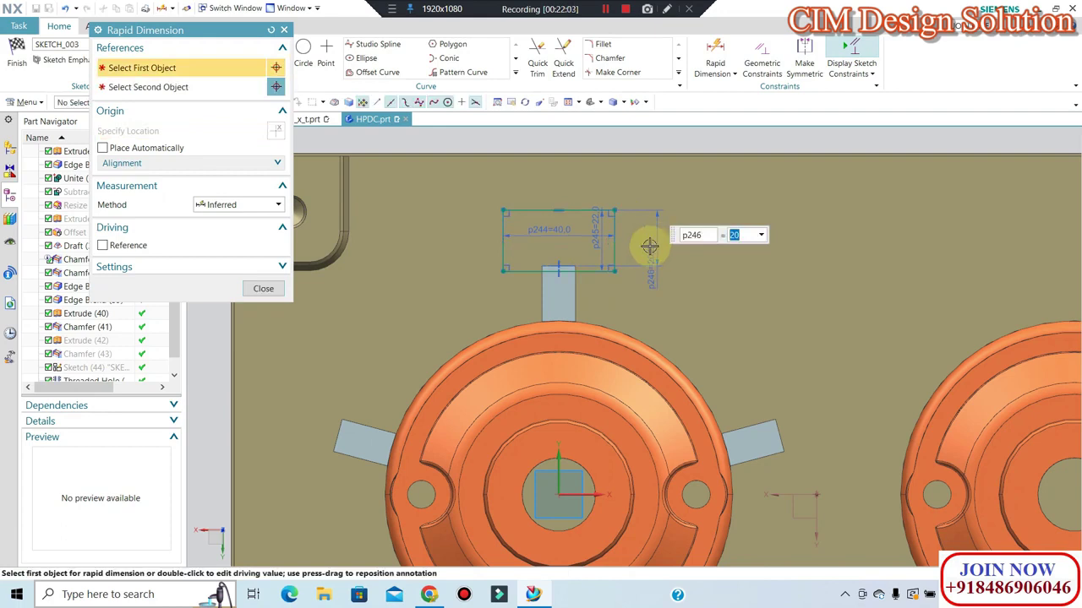
scroll(566, 279, up, 2)
text(18)
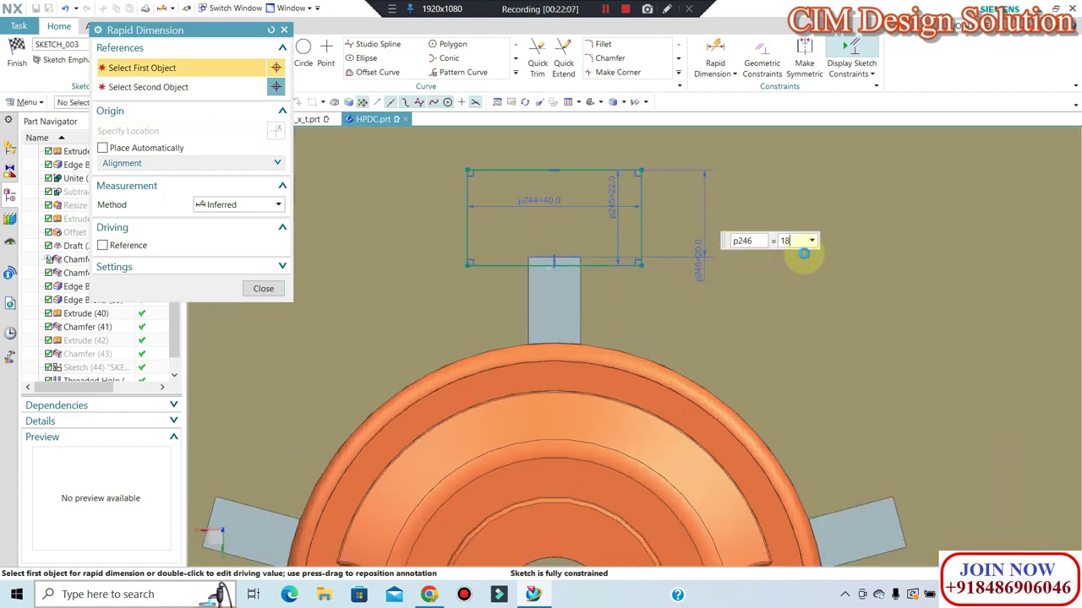
key(Return)
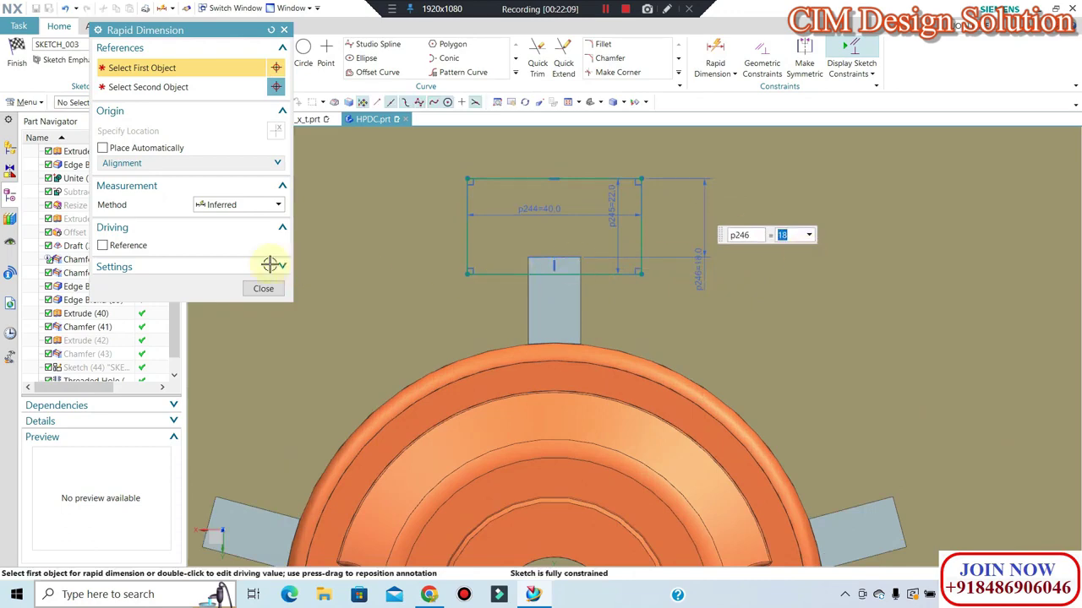
click(267, 293)
scroll(676, 270, down, 2)
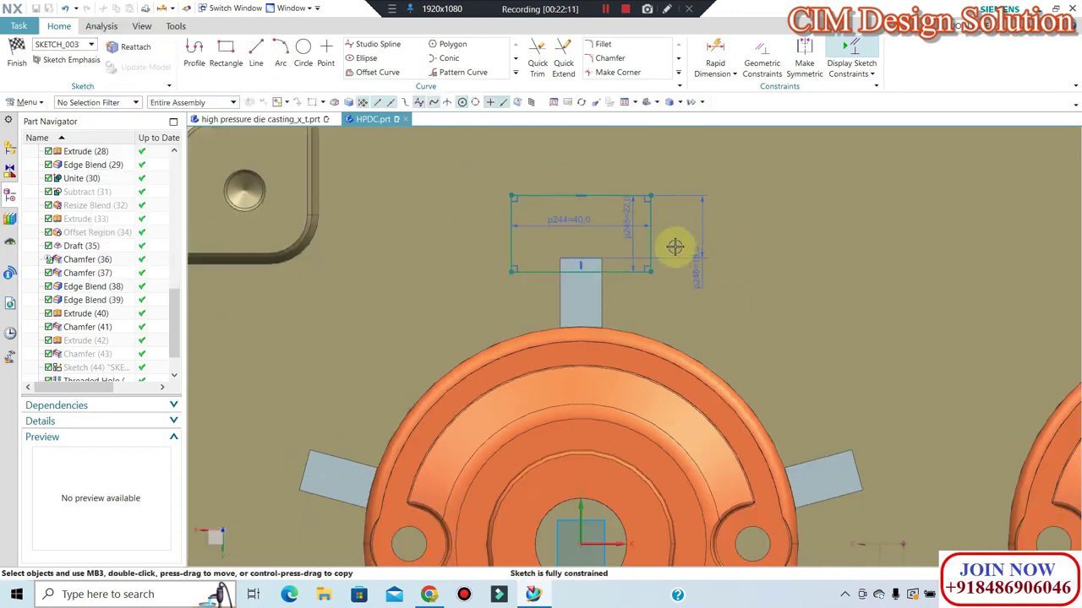
Circular-pattern the 40 × 22 rectangle about the sketch origin, count 2, span 75°.
scroll(626, 254, down, 1)
scroll(608, 278, down, 2)
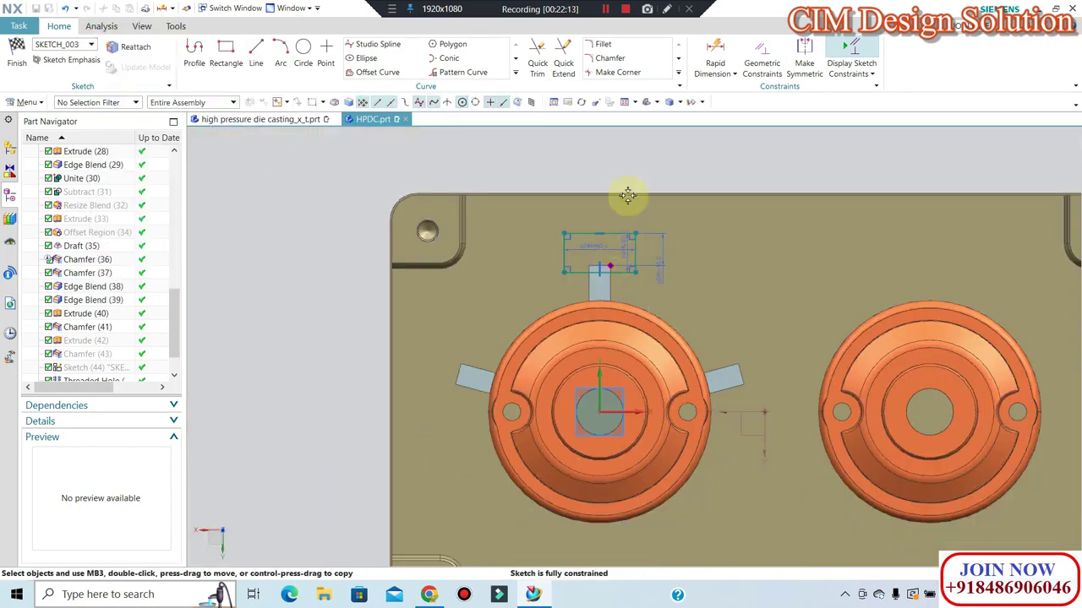
scroll(625, 193, up, 2)
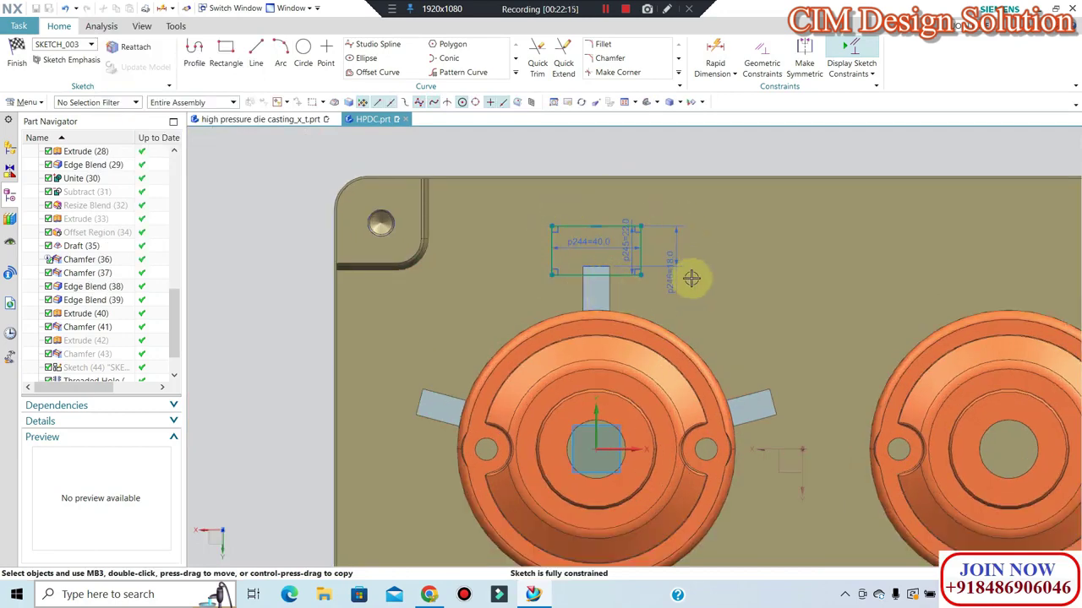
scroll(557, 262, down, 1)
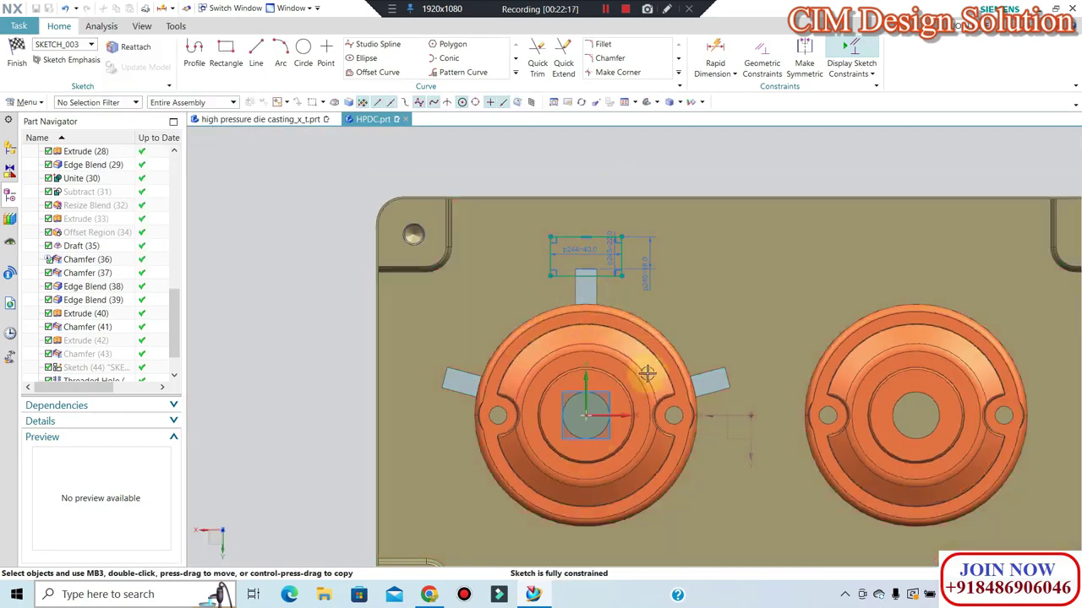
scroll(652, 266, up, 1)
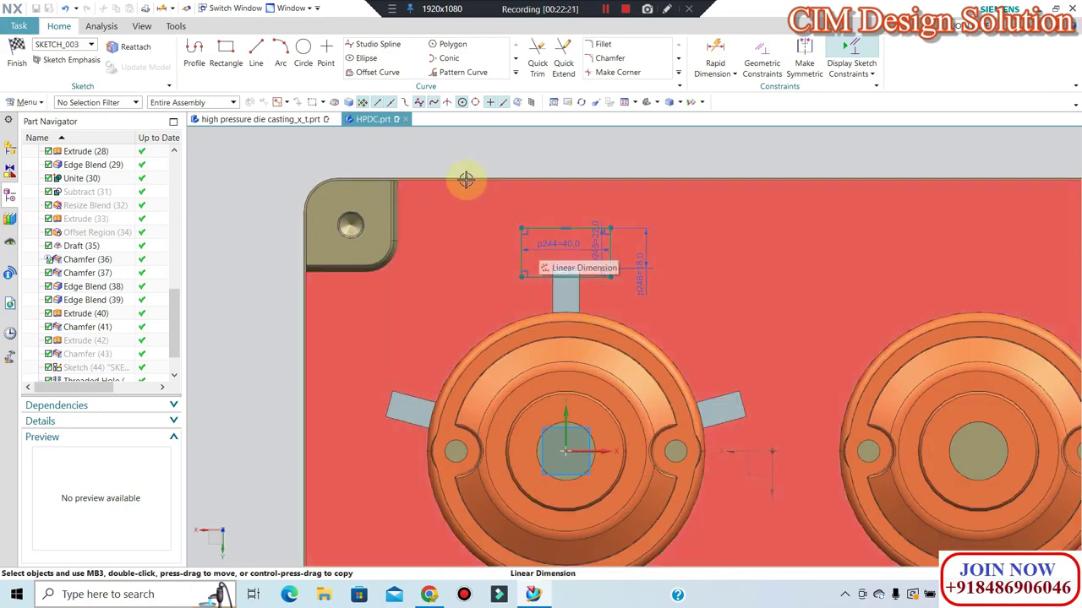
scroll(529, 155, down, 1)
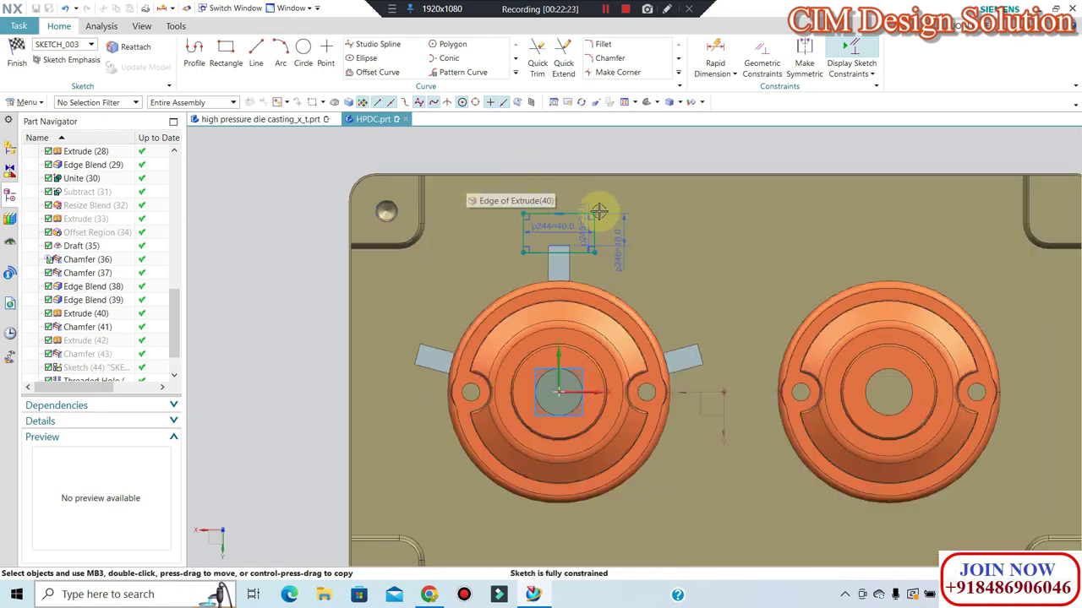
scroll(571, 197, up, 1)
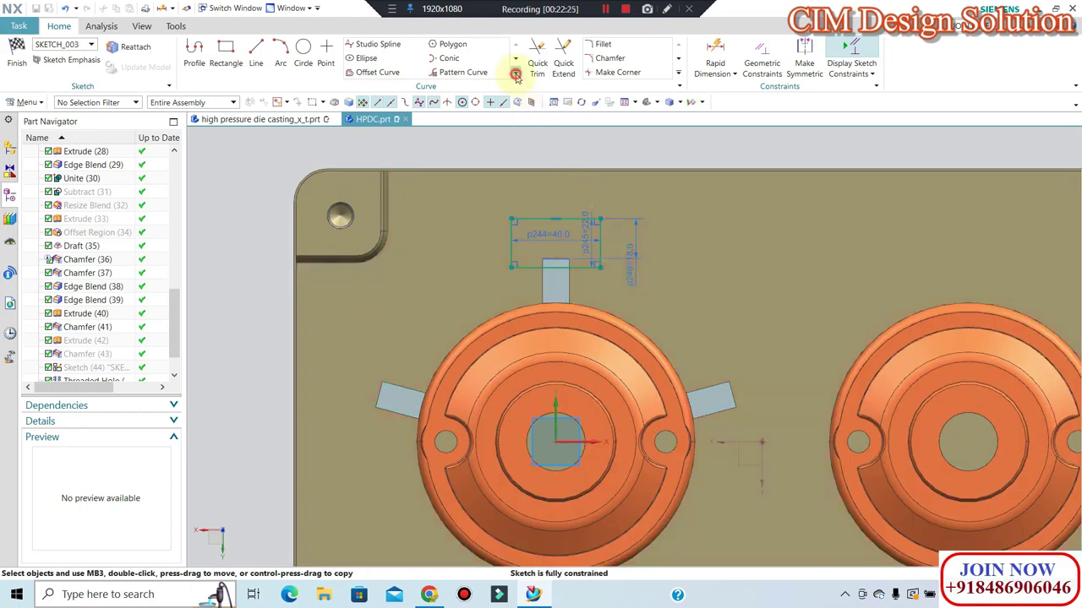
click(515, 76)
click(439, 74)
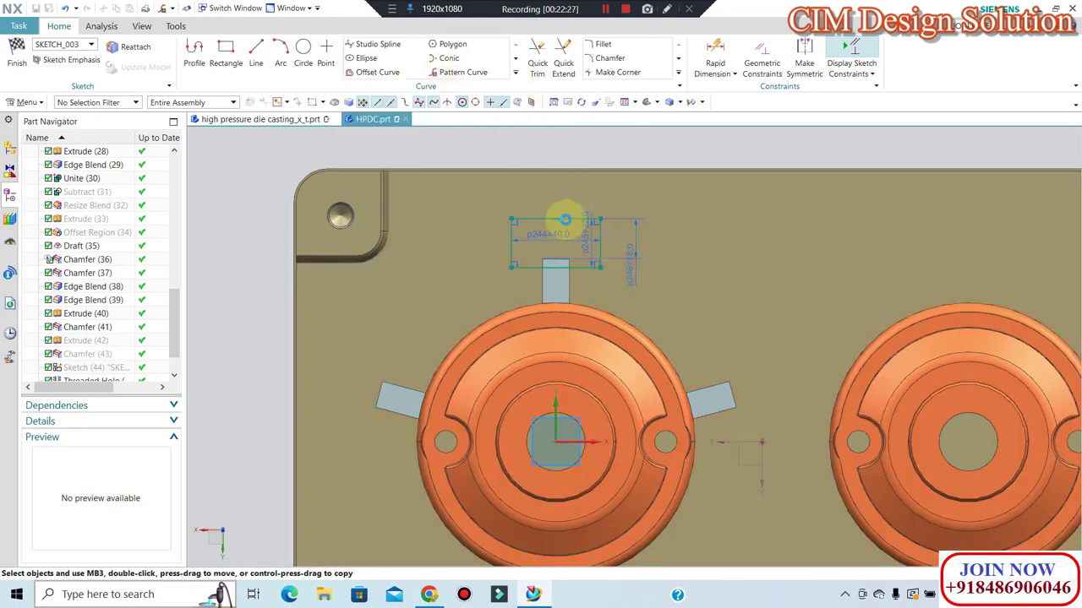
click(511, 236)
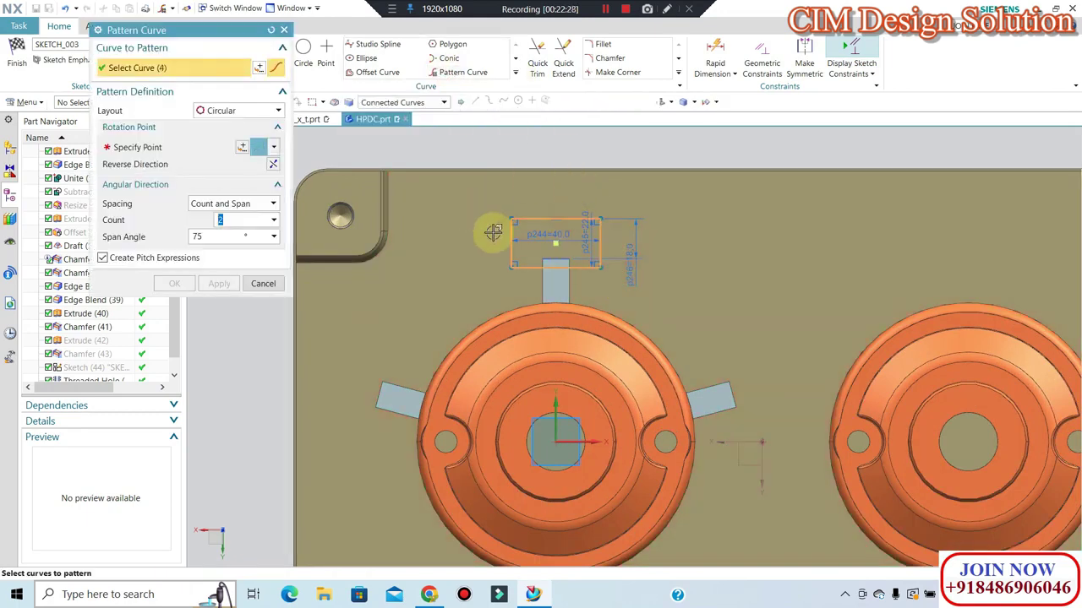
click(234, 149)
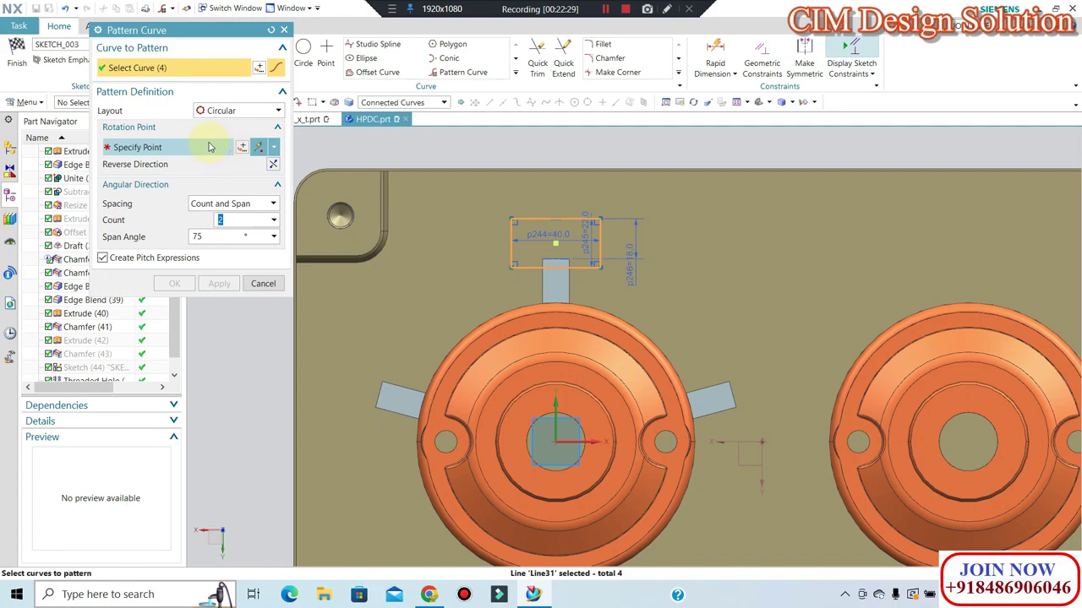
click(555, 442)
click(168, 285)
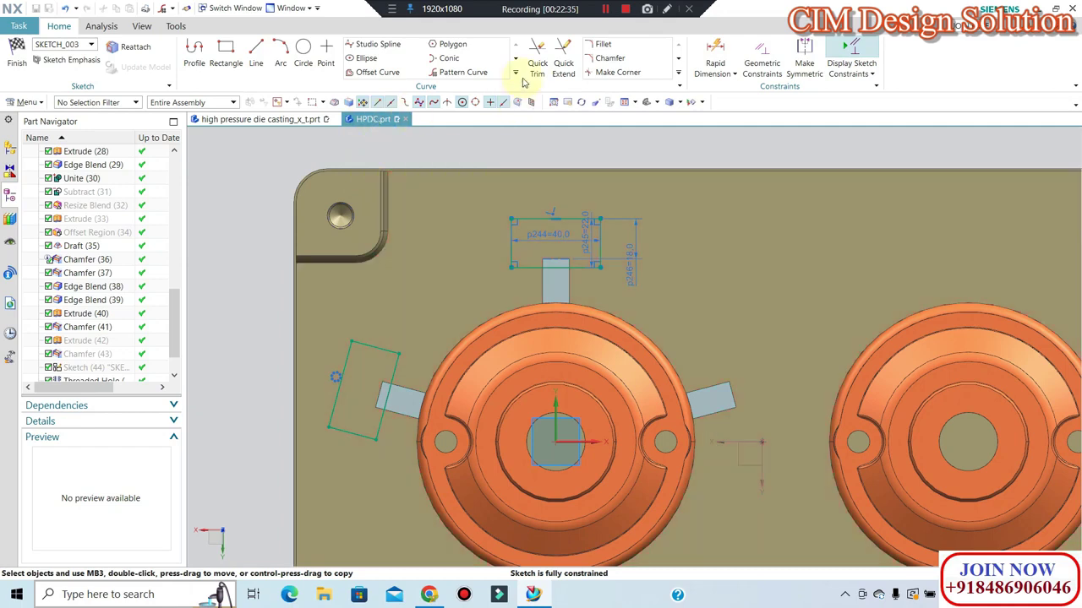
click(516, 73)
Mirror the tilted left 40 × 22 rectangle across the vertical axis onto the right vent.
click(377, 86)
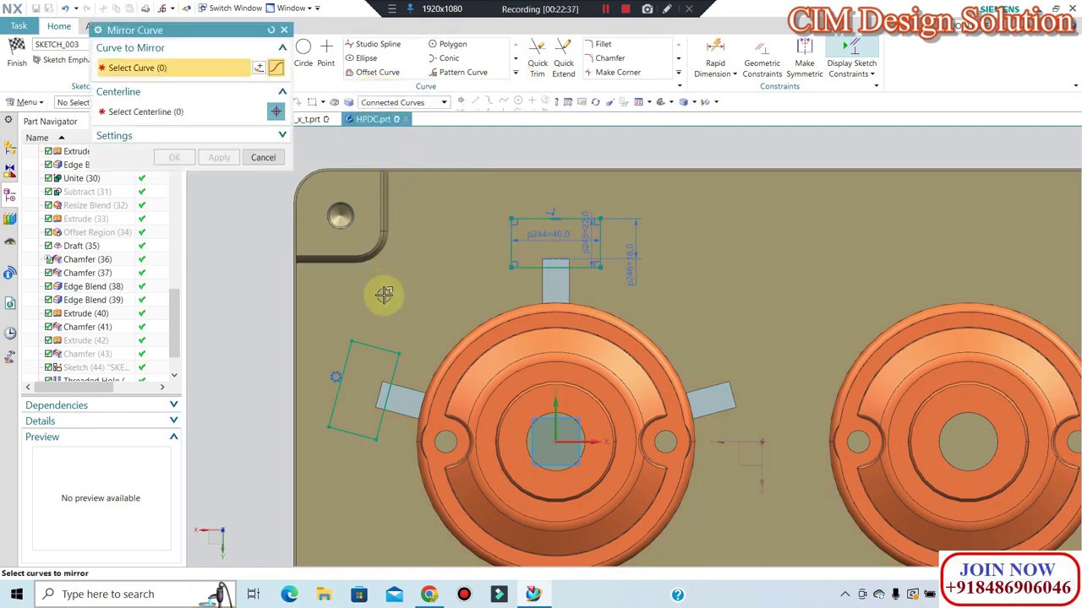
click(373, 348)
middle_click(749, 439)
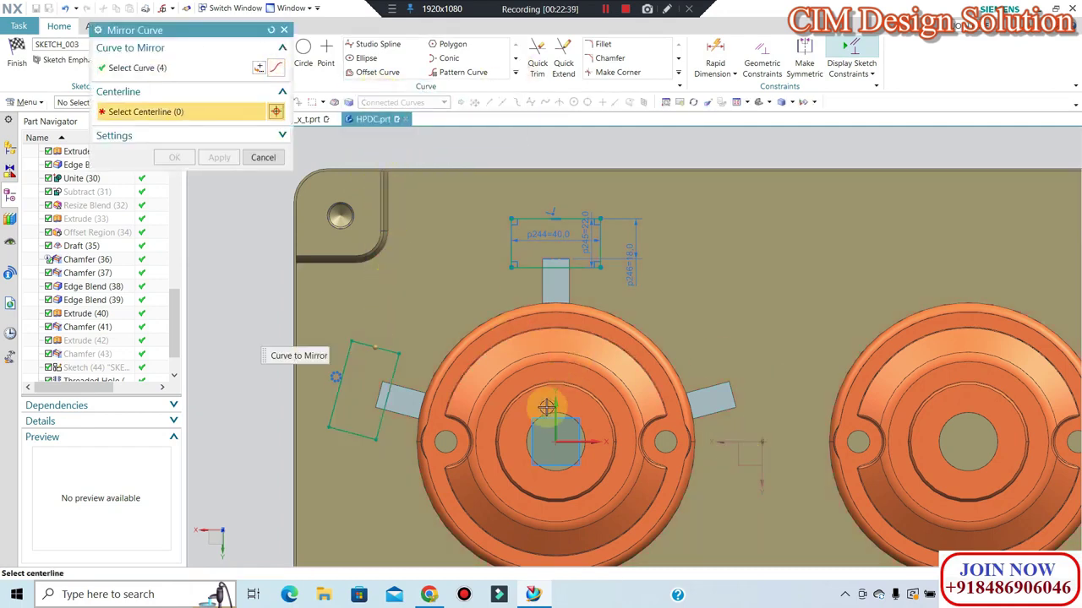
click(582, 391)
middle_click(584, 389)
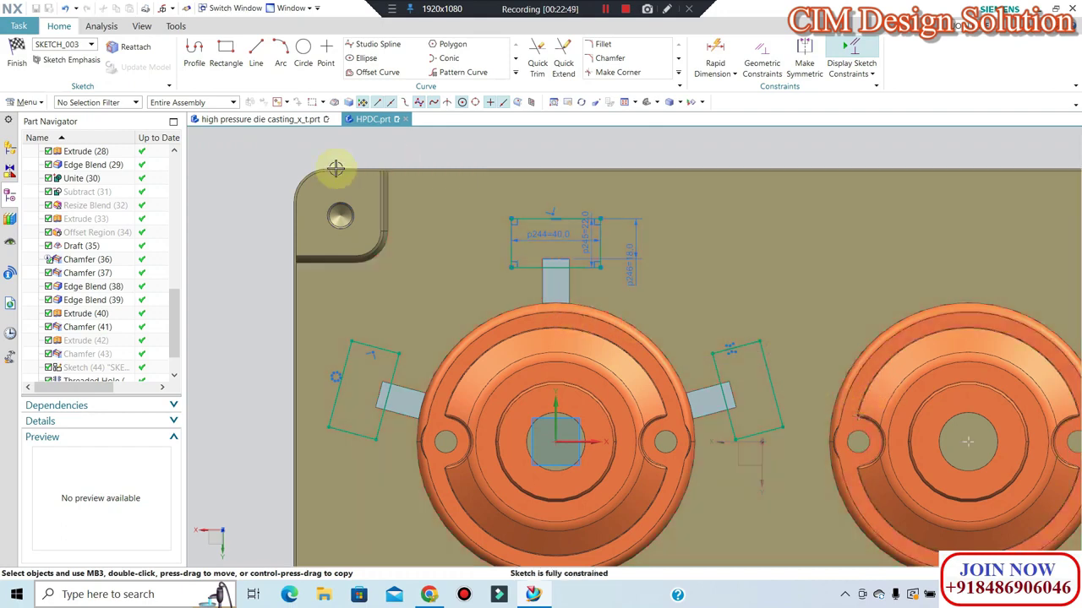
Fillet the rectangle's top-left and top-right corners with a 5 mm radius.
click(597, 44)
scroll(534, 215, up, 3)
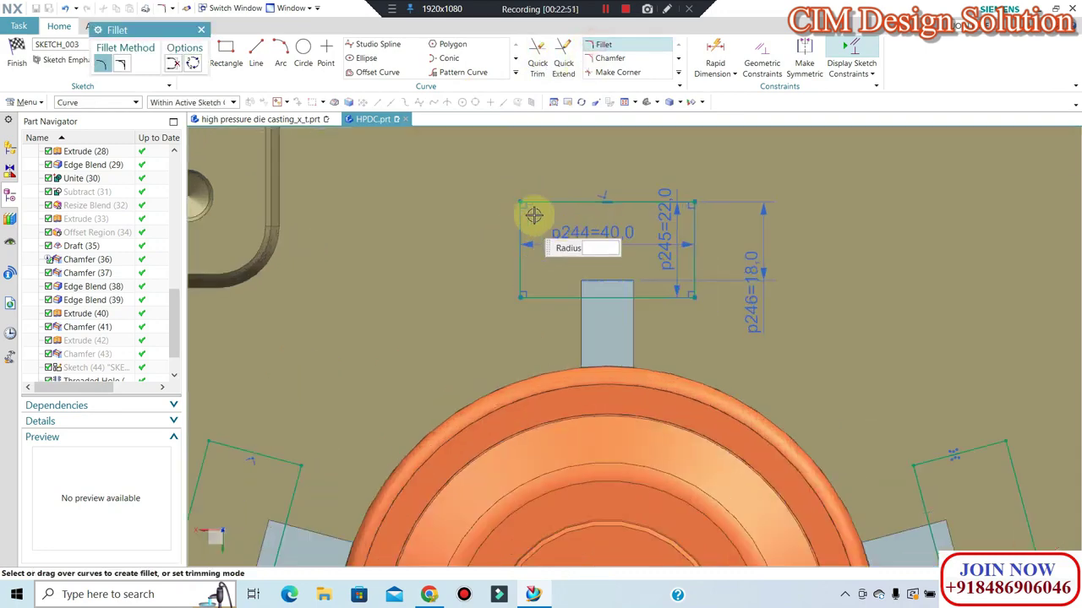
scroll(533, 215, up, 2)
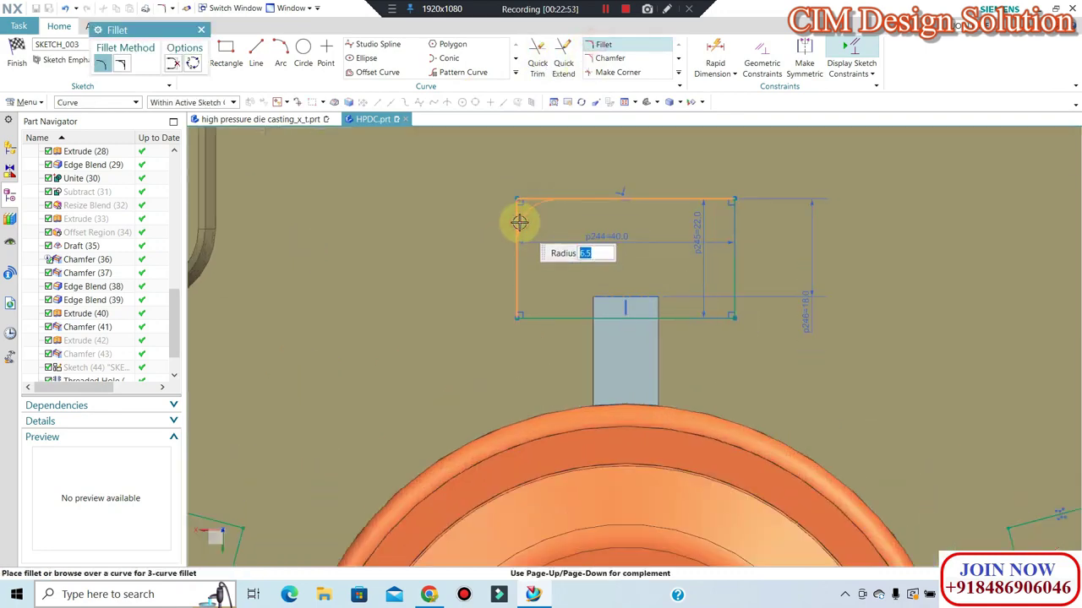
text(5)
click(519, 218)
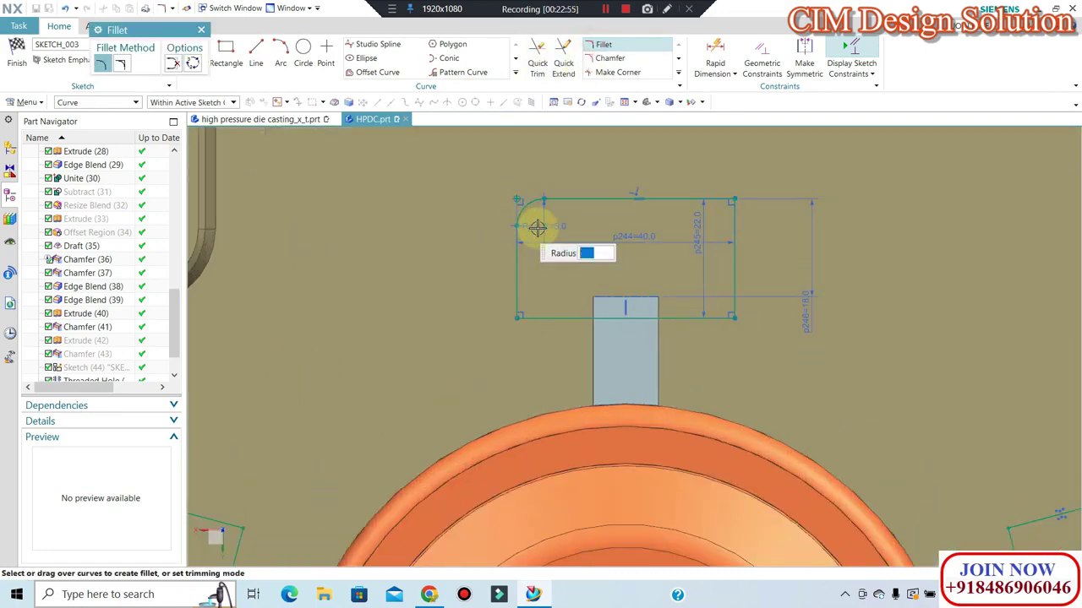
click(730, 213)
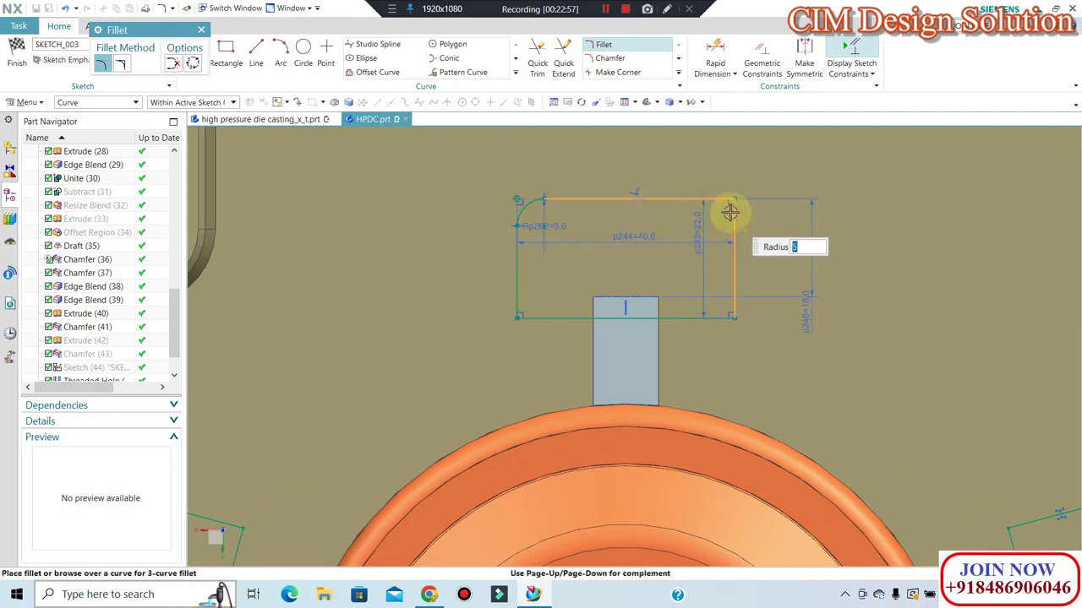
click(730, 213)
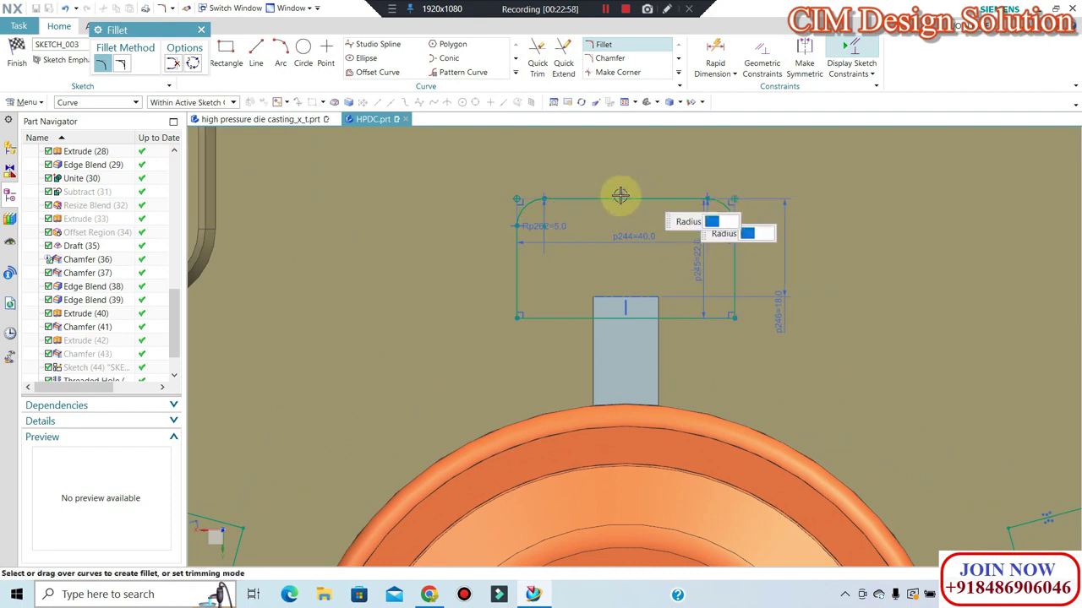
Fillet the bottom-left and bottom-right corners at 5 mm and finish the sketch.
click(545, 319)
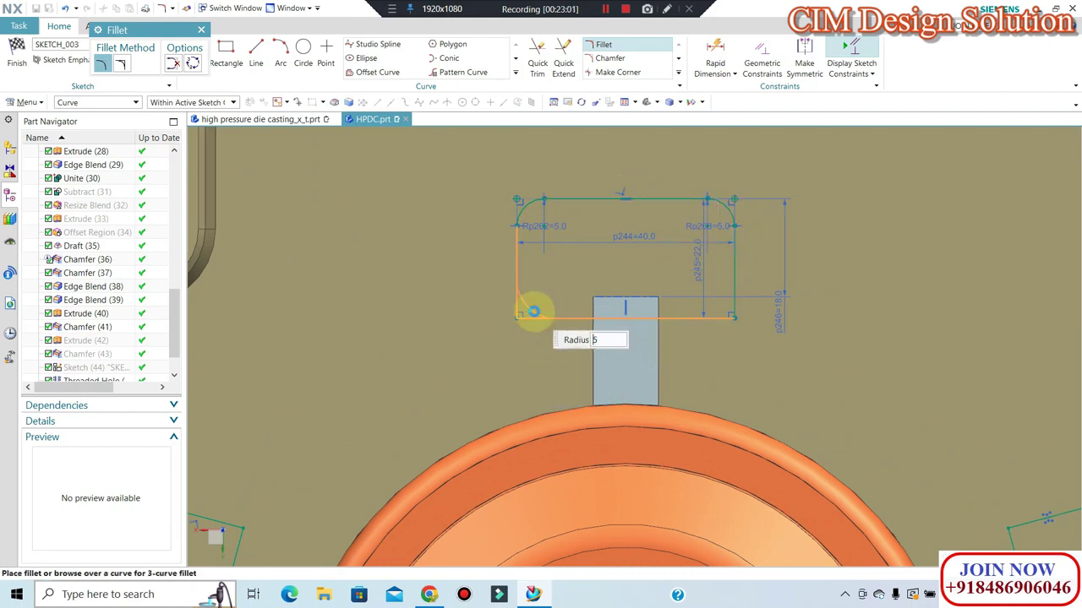
click(533, 312)
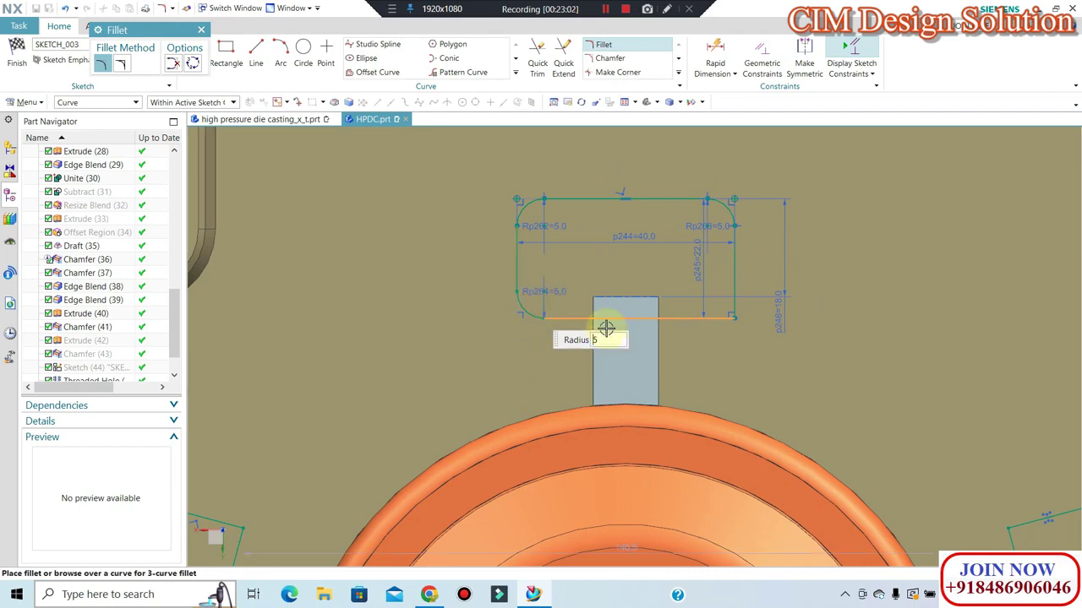
click(734, 305)
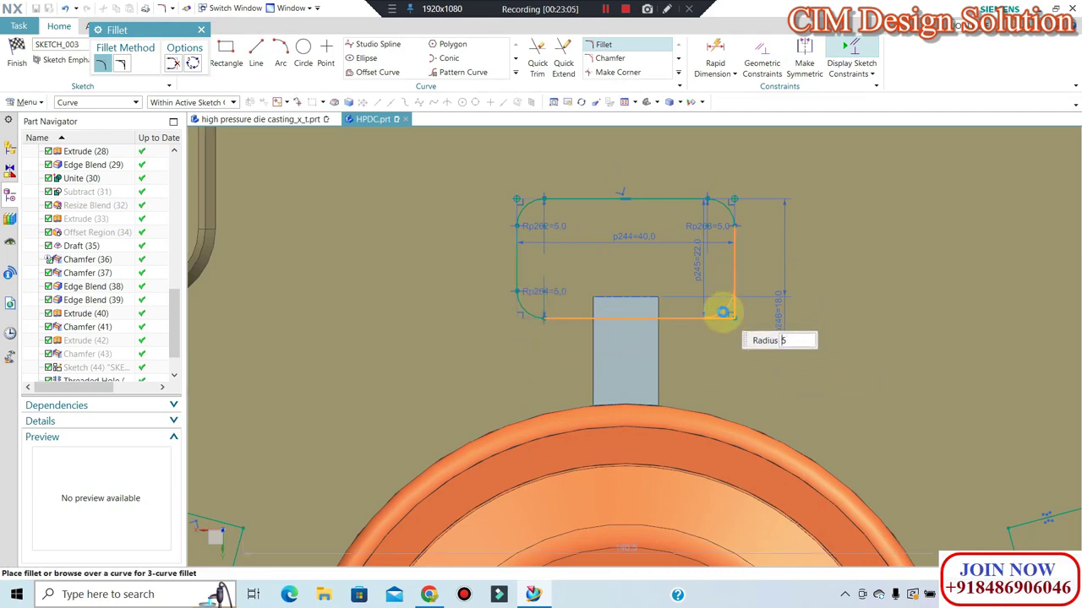
click(722, 313)
scroll(710, 278, down, 5)
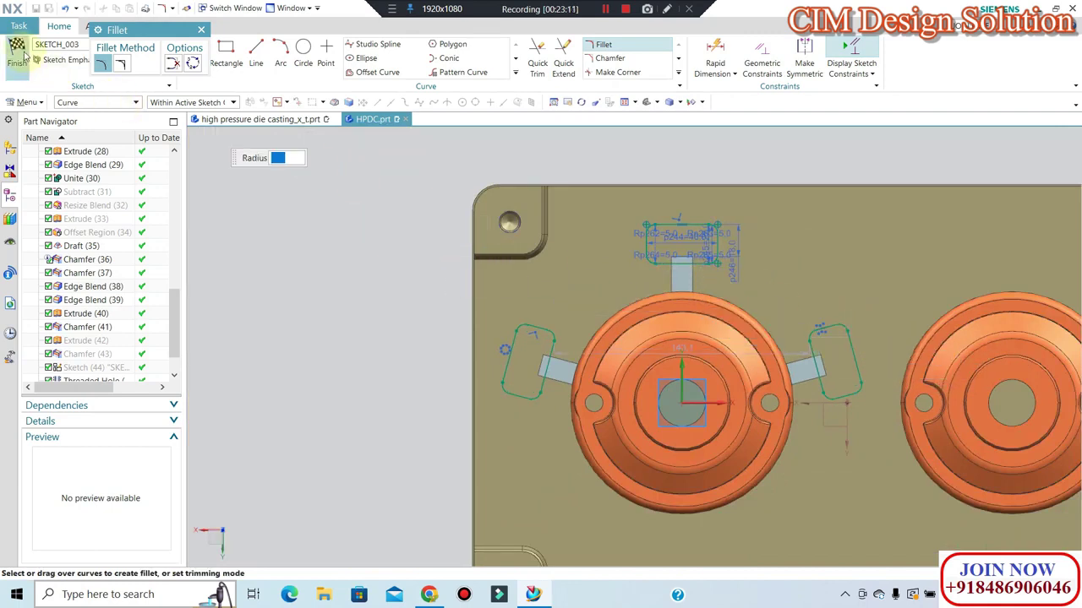
click(19, 54)
Extrude the 24 vent curves 8 mm, reversed to go downward.
key(x)
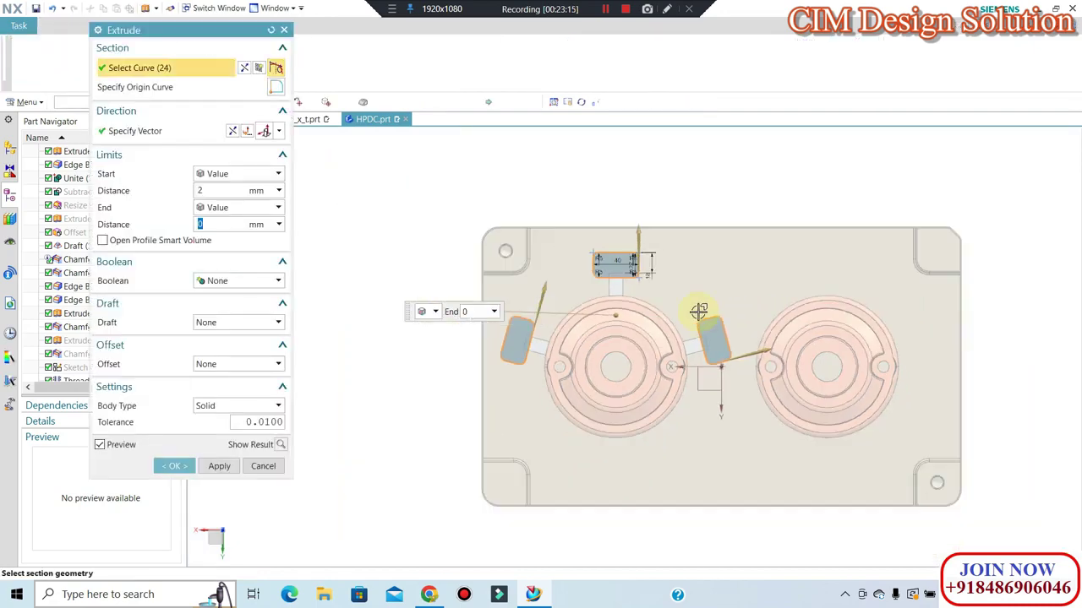
mouse_move(683, 284)
middle_down()
mouse_move(695, 215)
mouse_move(600, 257)
middle_up()
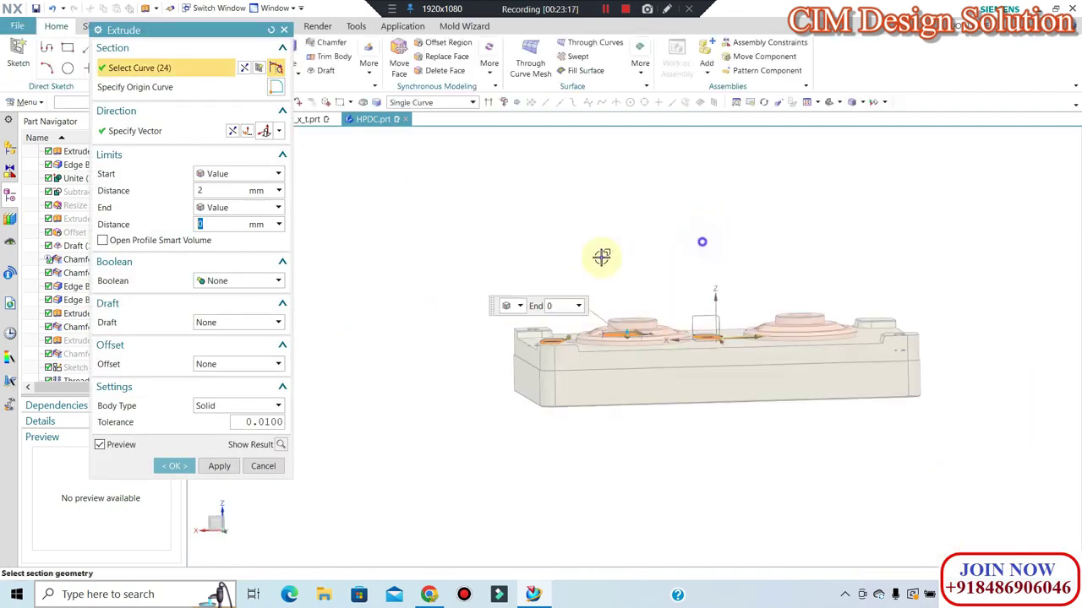
scroll(579, 338, up, 2)
scroll(591, 330, up, 2)
scroll(597, 330, up, 2)
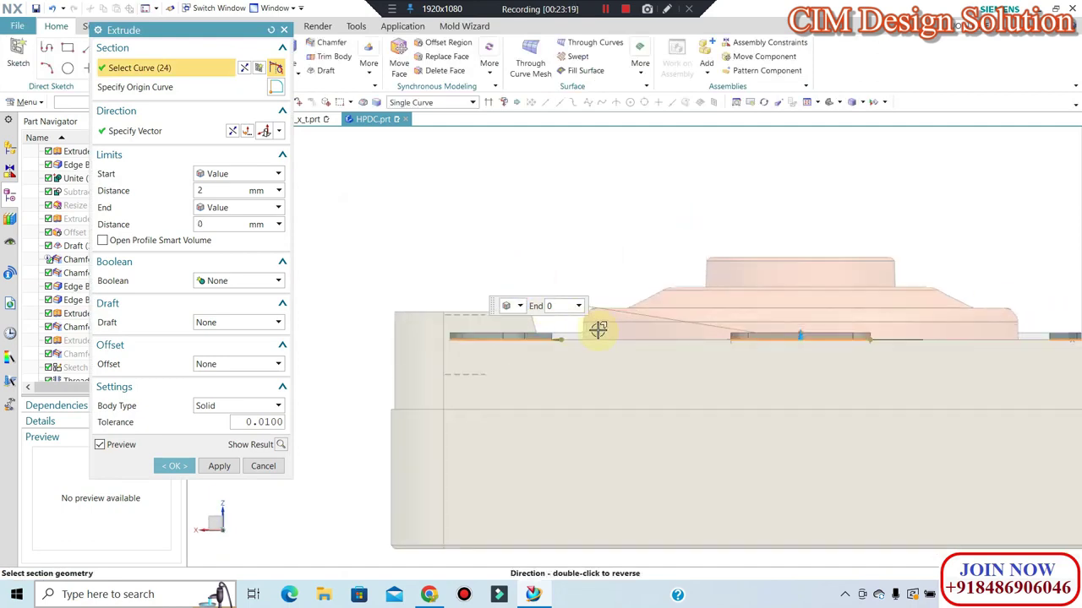
scroll(598, 329, up, 1)
mouse_move(543, 345)
middle_down()
mouse_move(562, 304)
mouse_move(563, 316)
middle_up()
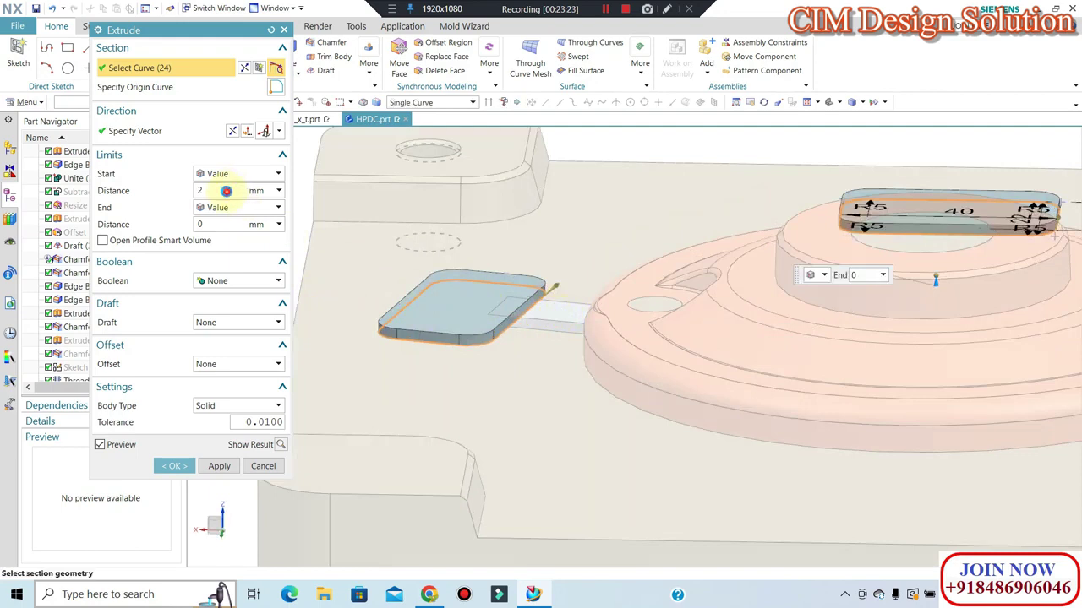
double_click(226, 191)
text(8)
key(Return)
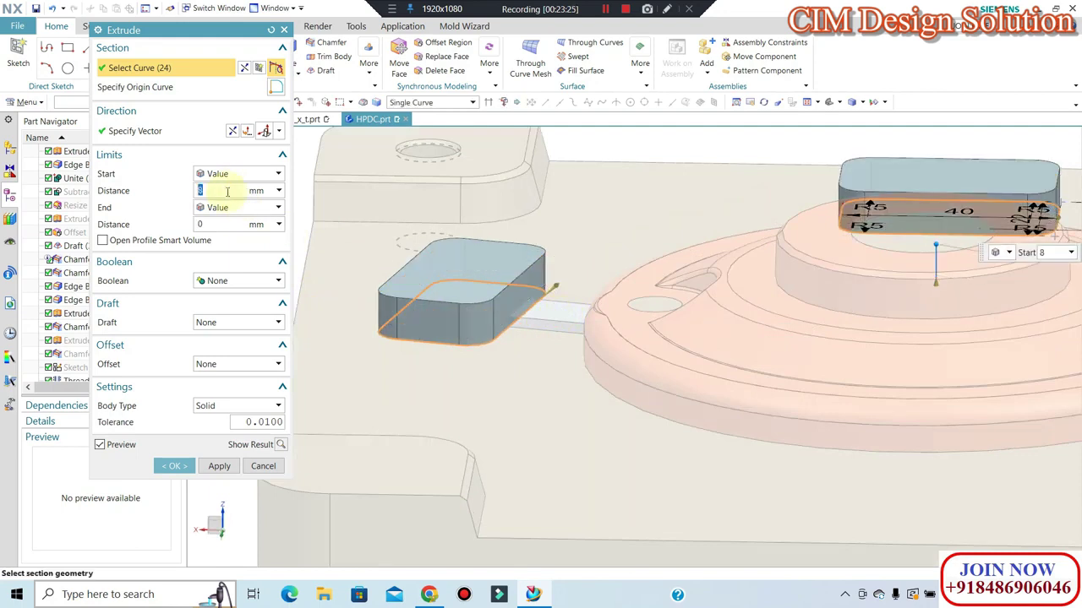
click(229, 131)
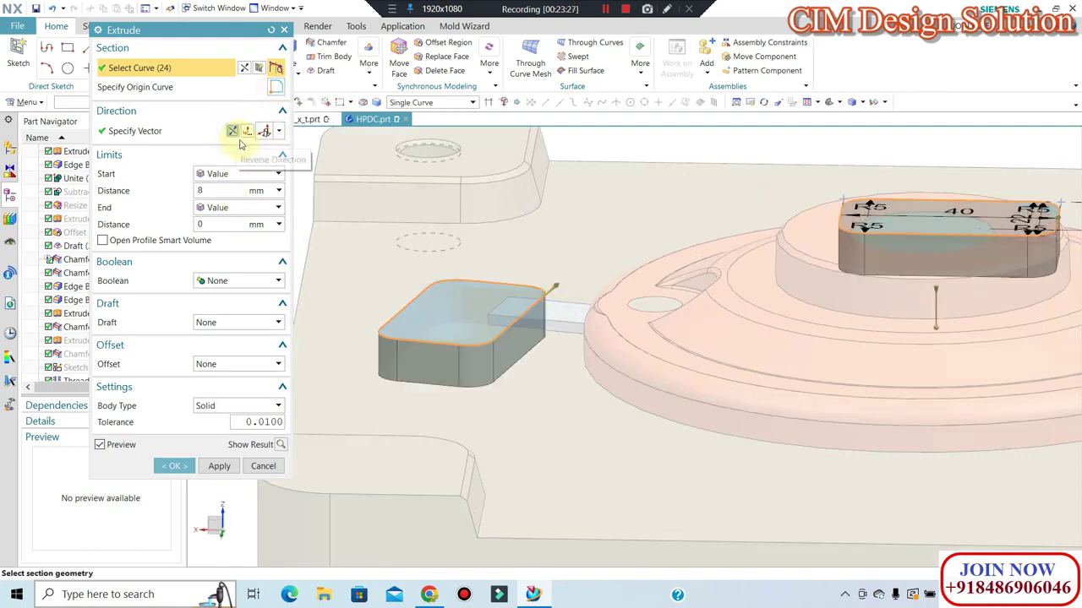
Give the extrusion a 15° From Section draft with no offset and confirm it.
click(218, 365)
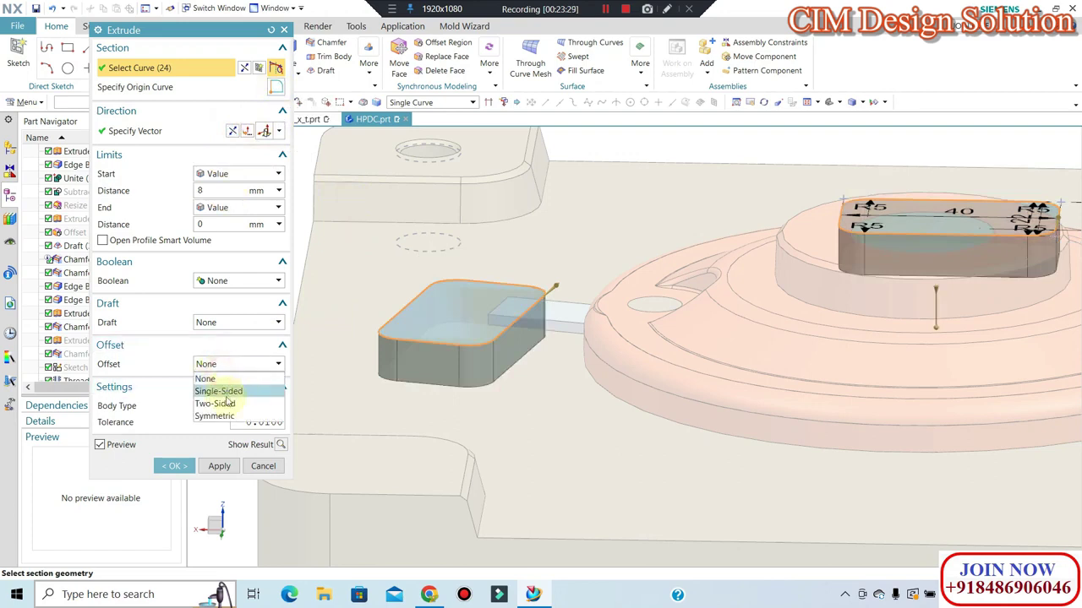
click(211, 347)
click(217, 328)
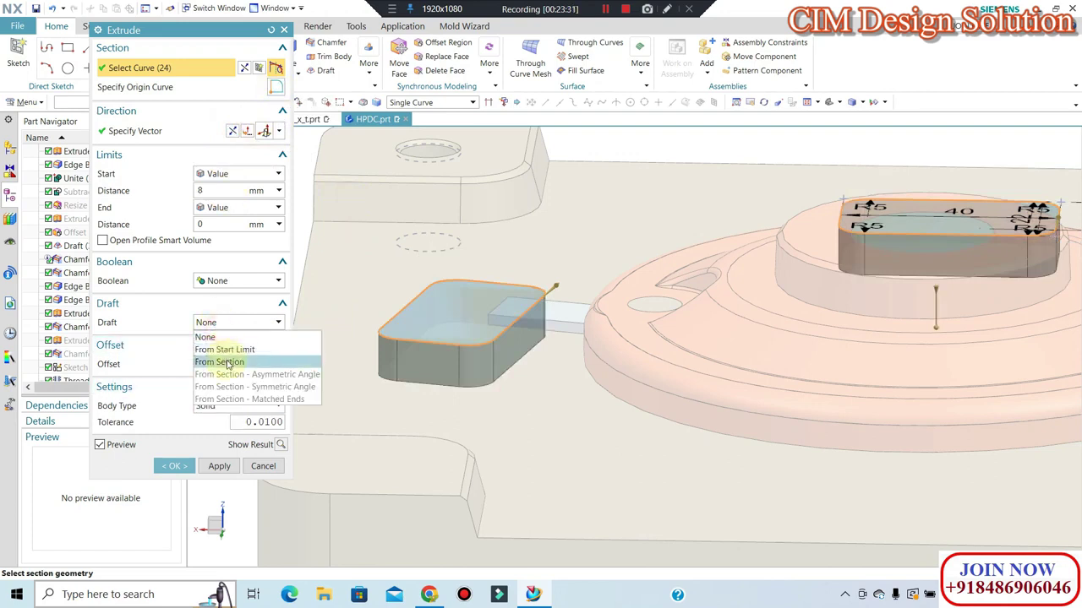
click(225, 356)
click(224, 356)
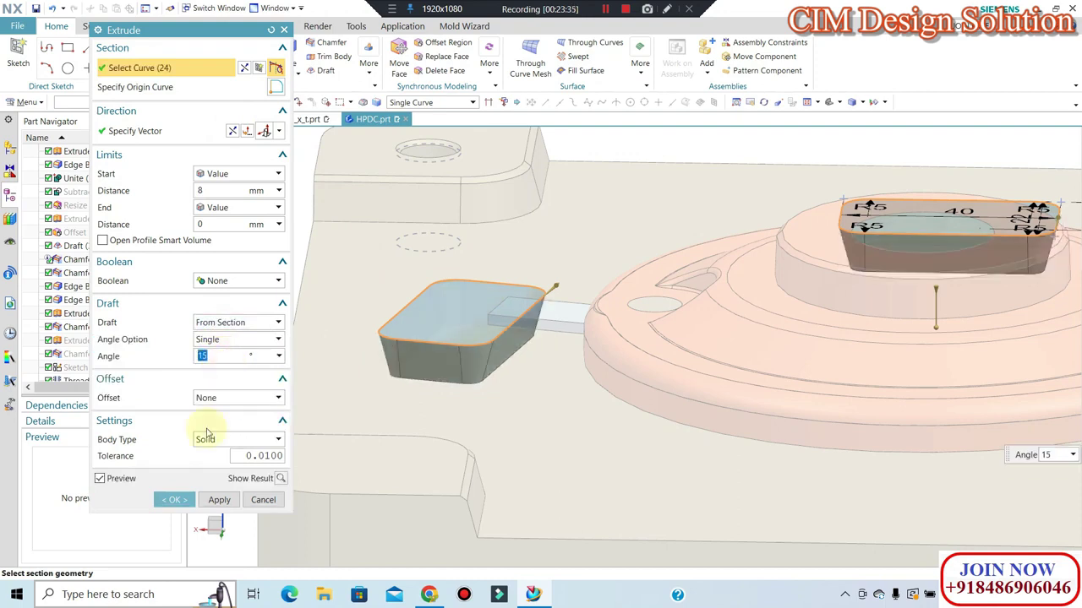
click(218, 191)
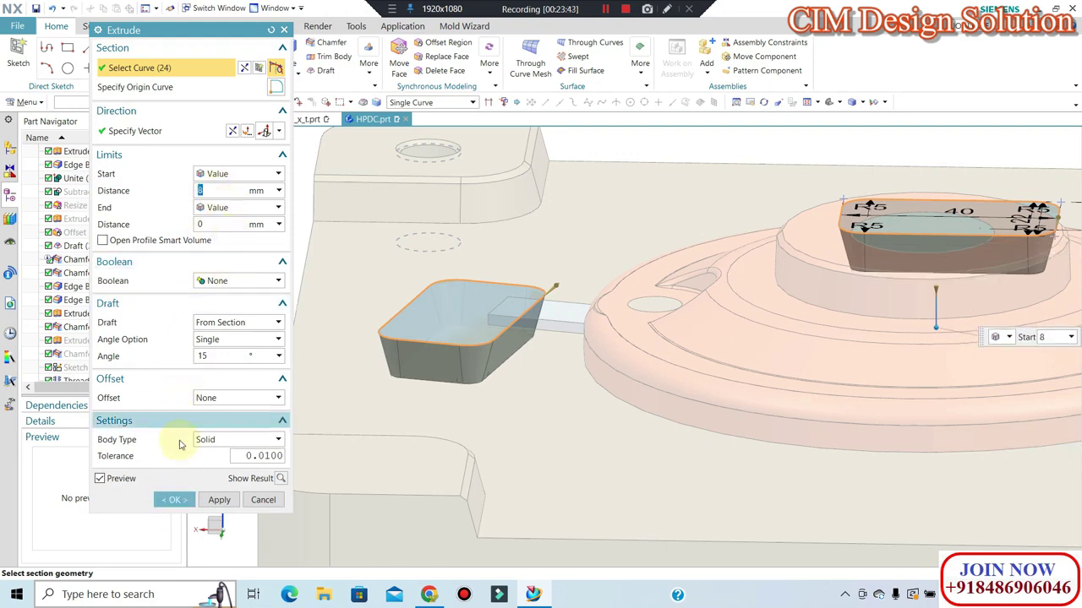
click(174, 499)
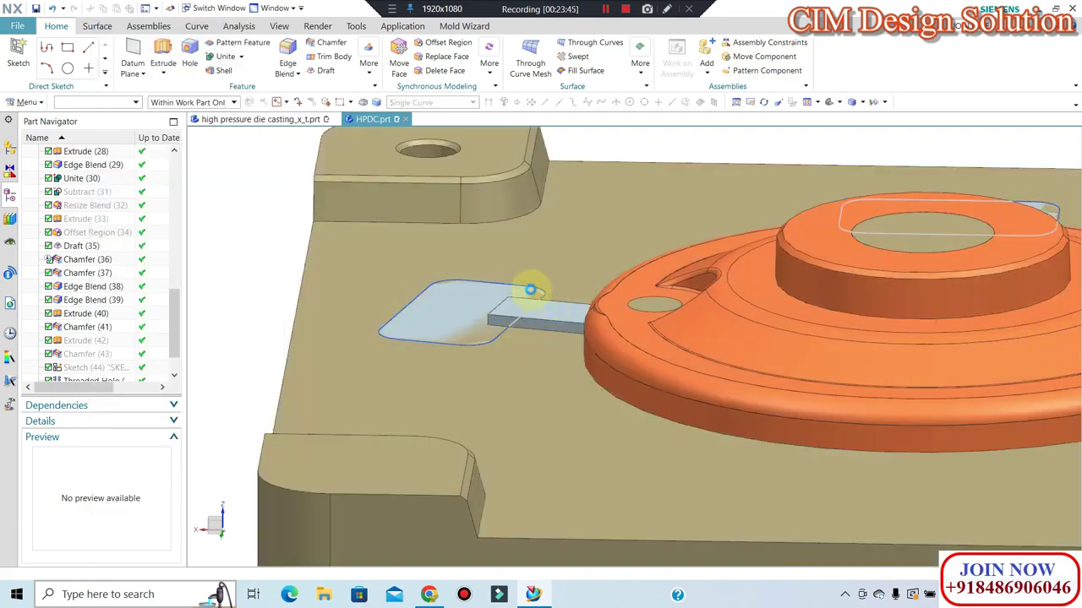
Hide the orange casting and the tan die block so only the vent solids remain.
scroll(646, 291, down, 2)
middle_drag(667, 320, 597, 355)
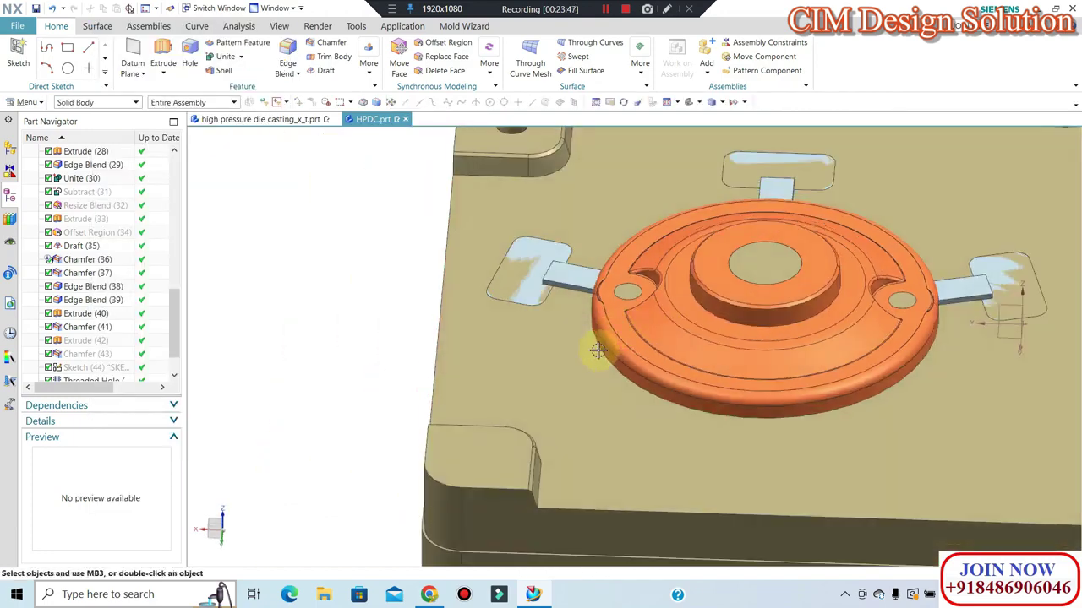
key(ctrl+b)
click(583, 355)
key(ctrl+b)
scroll(499, 283, down, 2)
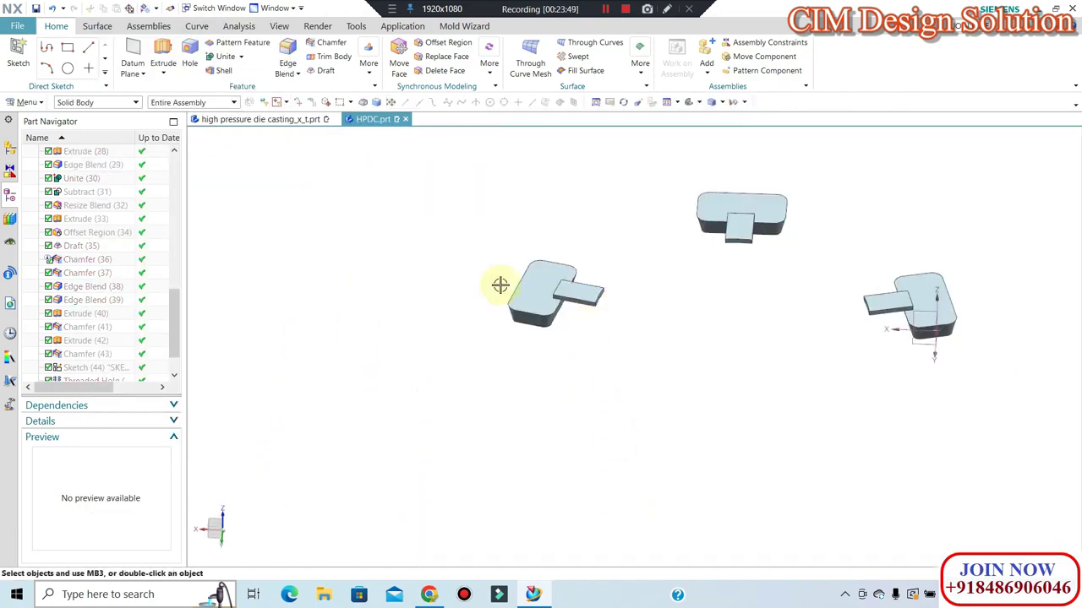
Unite each small bar into its vent block: left, top and right.
click(226, 56)
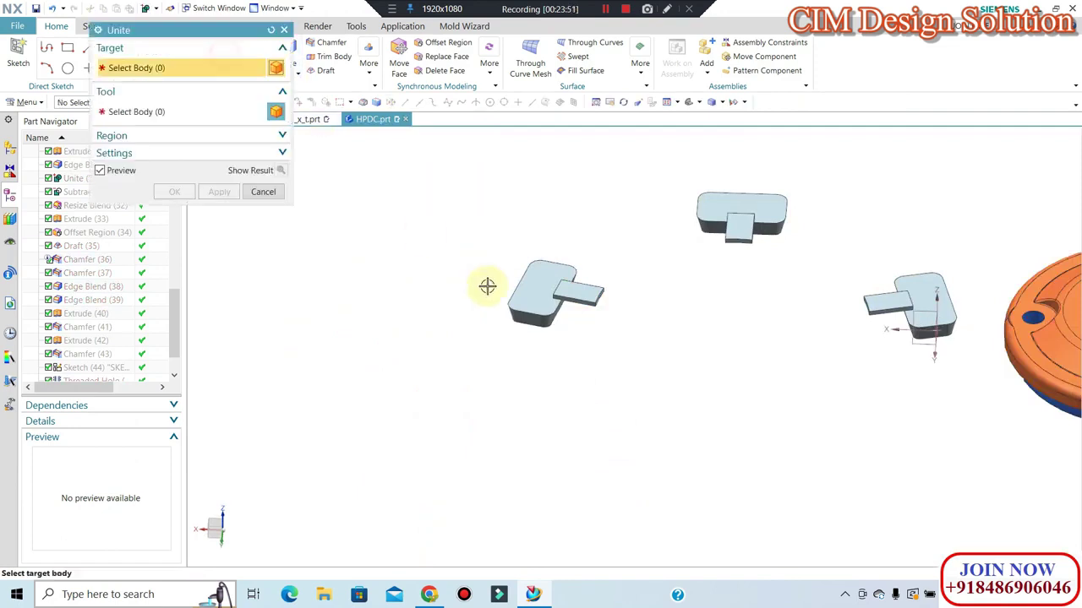
click(532, 300)
click(579, 291)
click(219, 192)
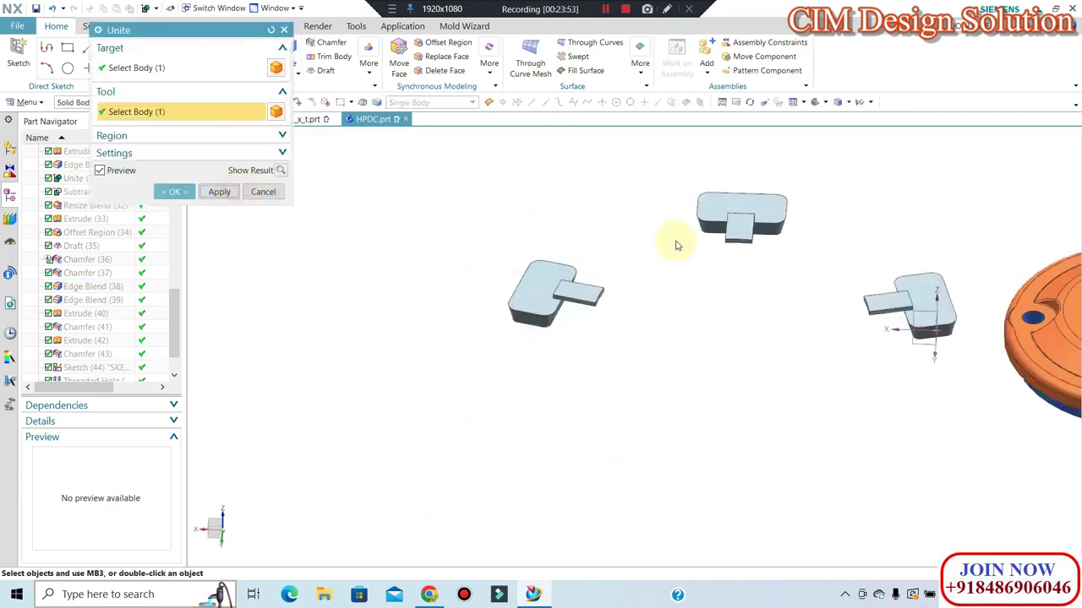
click(737, 213)
click(734, 251)
middle_click(891, 301)
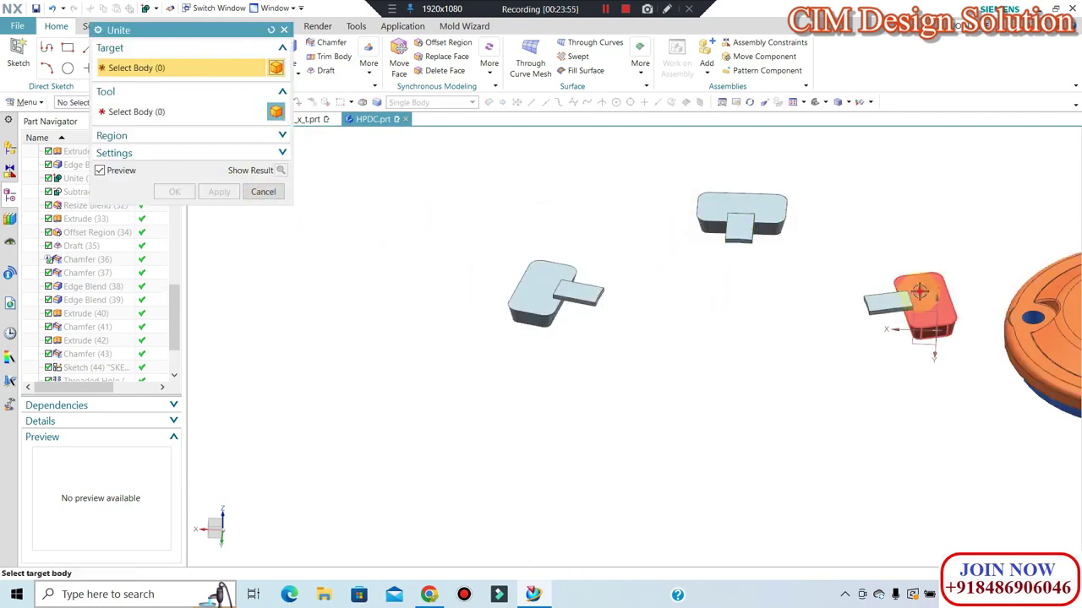
click(917, 304)
click(885, 302)
middle_click(753, 305)
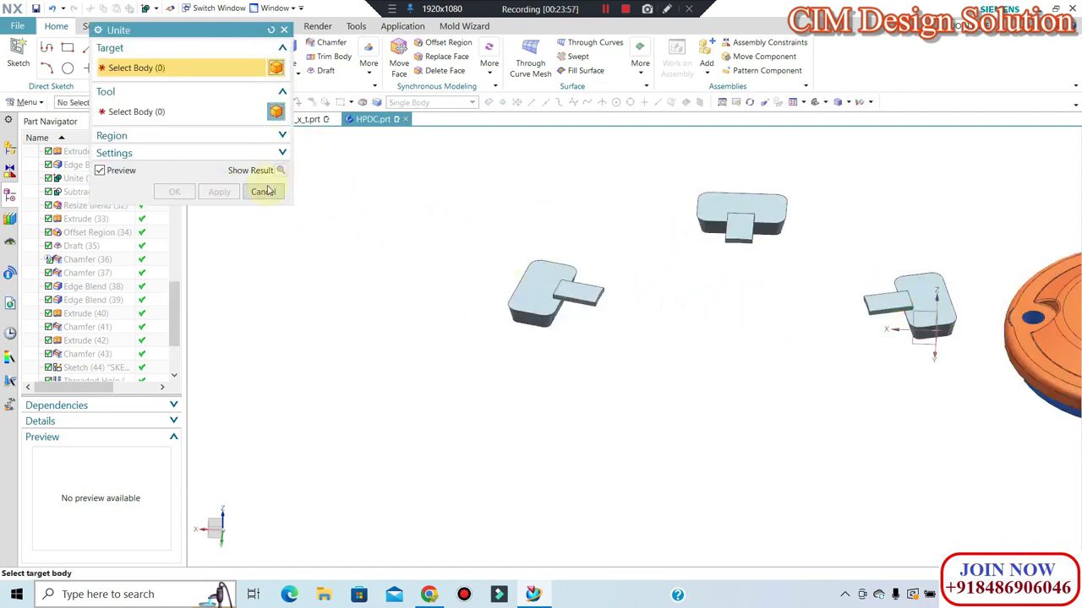
click(263, 191)
Edge-blend the bottom edges of the three drafted vent blocks with a 3 mm radius.
middle_drag(550, 293, 510, 266)
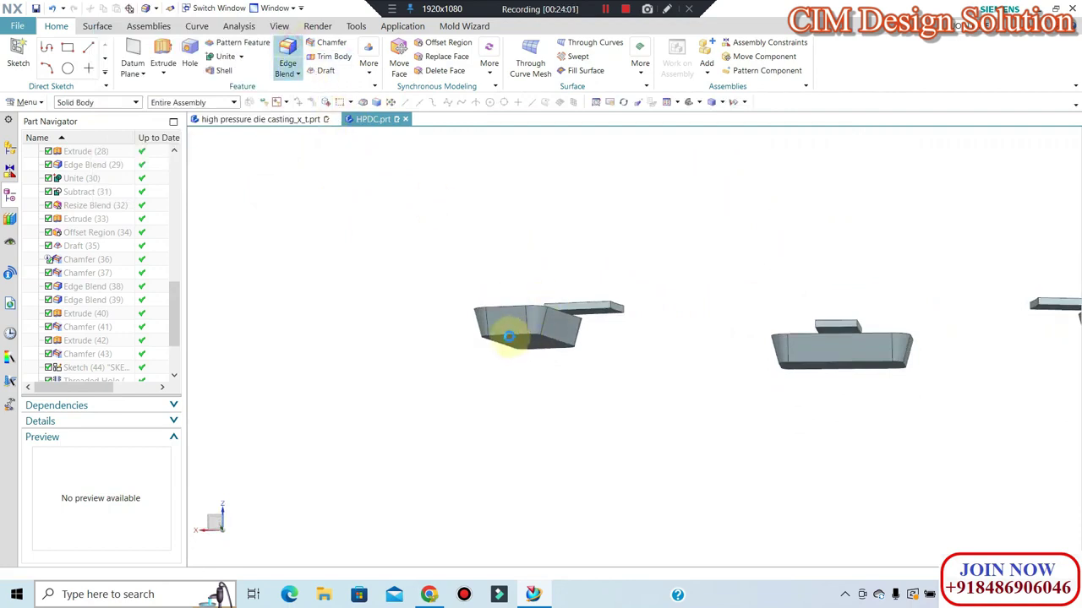
click(499, 350)
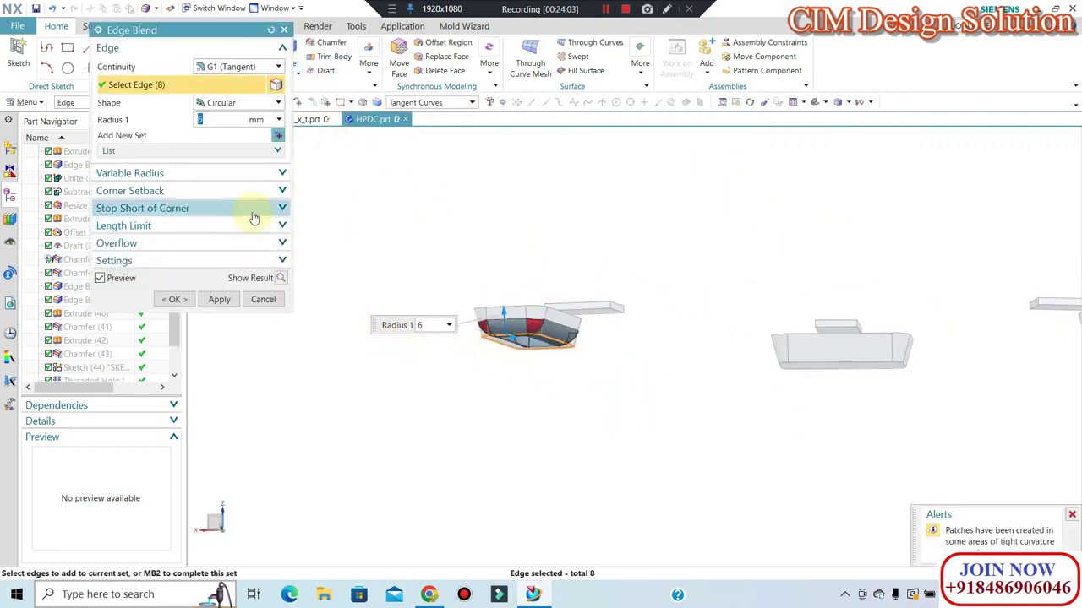
text(5)
key(Return)
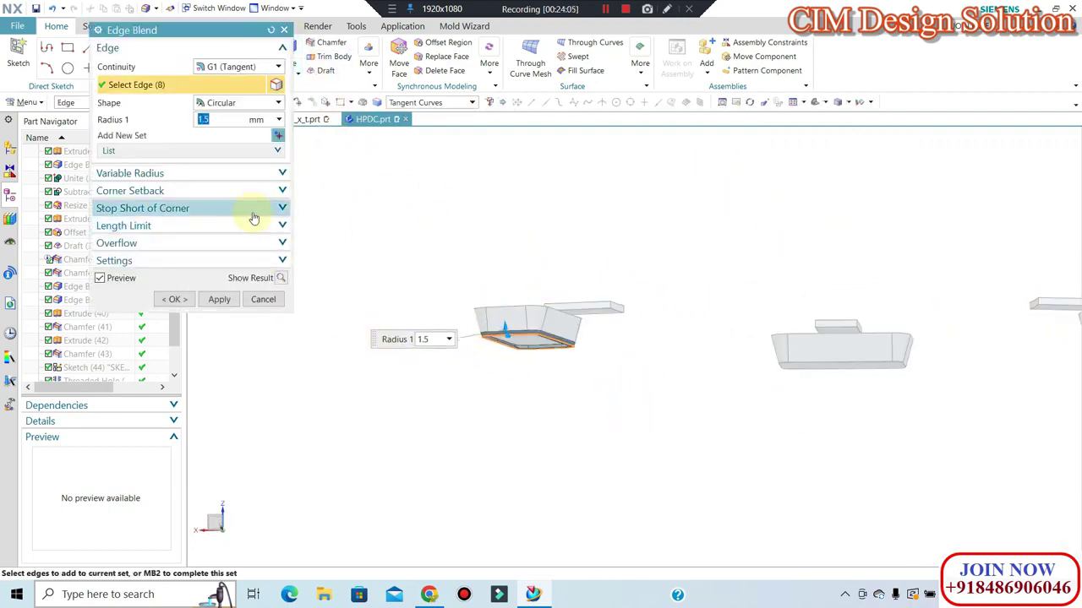
text(3)
key(Return)
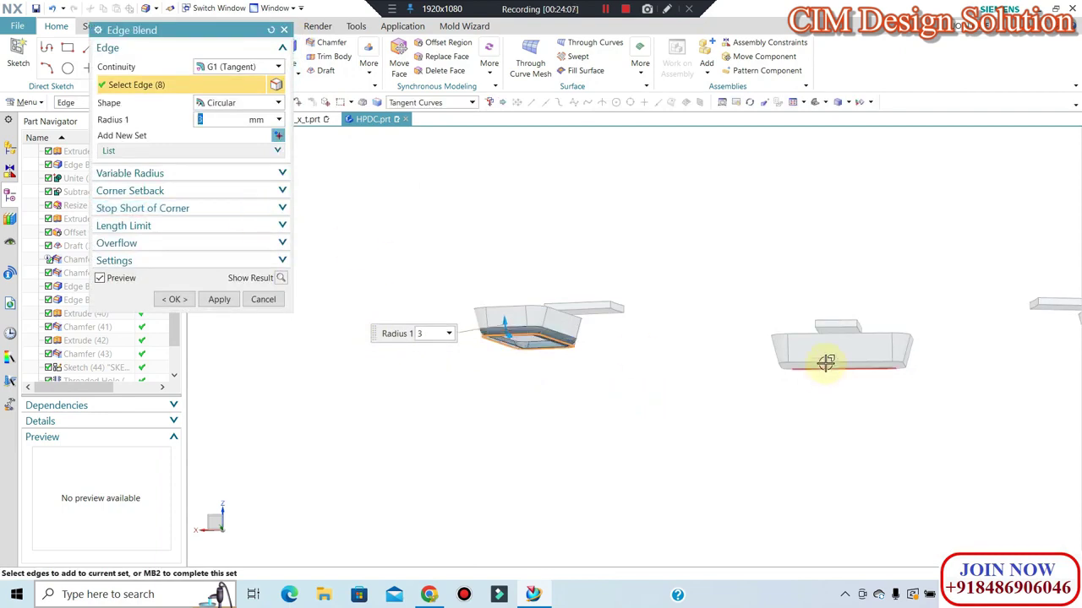
click(826, 363)
middle_drag(591, 355, 944, 337)
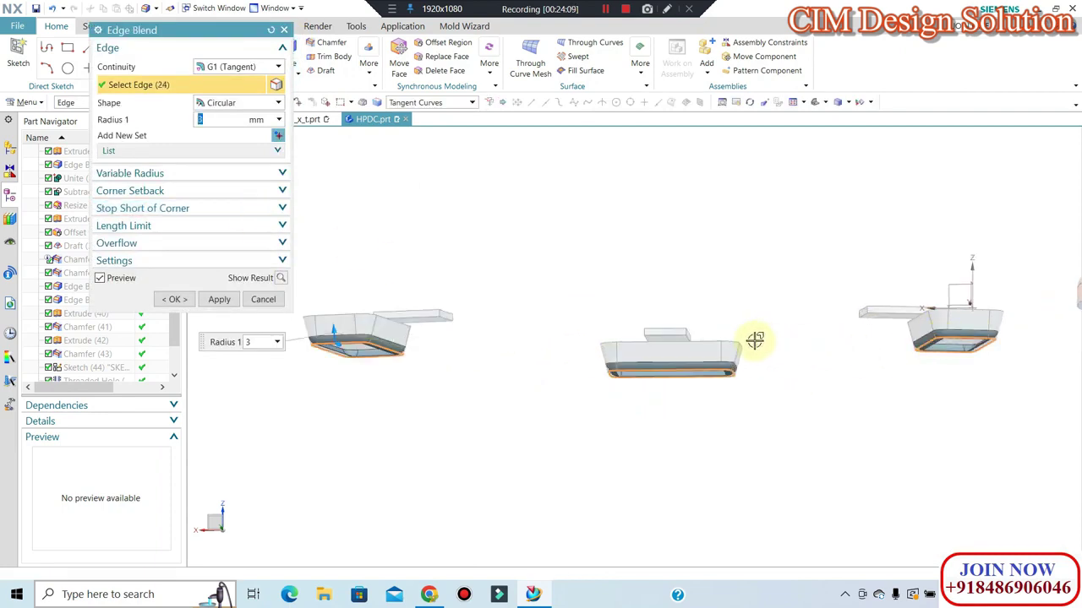
middle_click(754, 340)
mouse_move(575, 287)
middle_down()
mouse_move(663, 317)
mouse_move(640, 361)
middle_up()
scroll(495, 261, up, 1)
scroll(456, 270, up, 3)
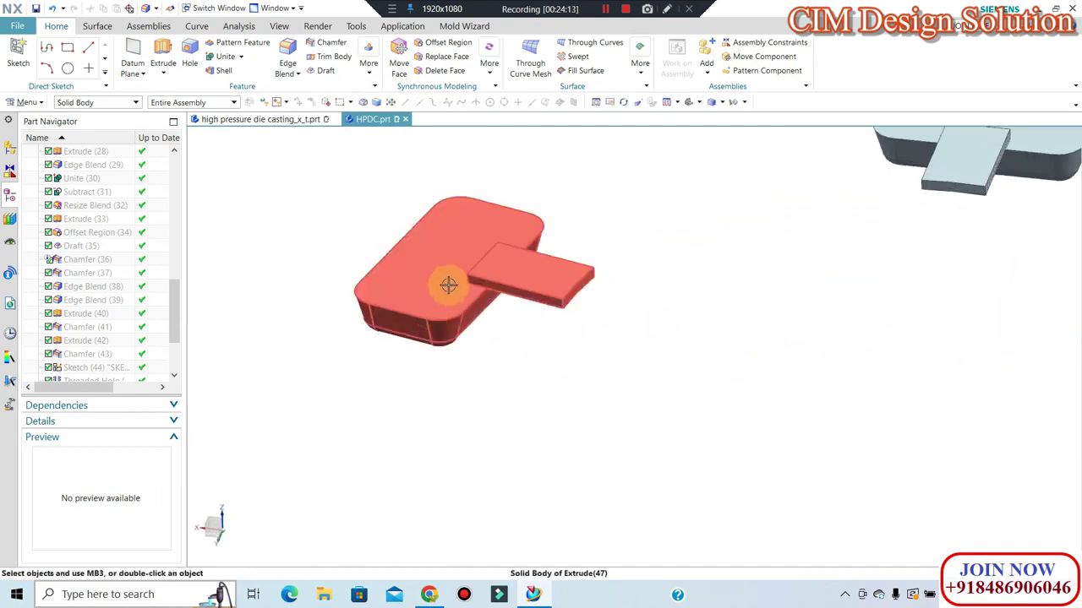
Cancel the Draft and start a 3 mm blend on the first two tab-to-block junction edges.
click(319, 71)
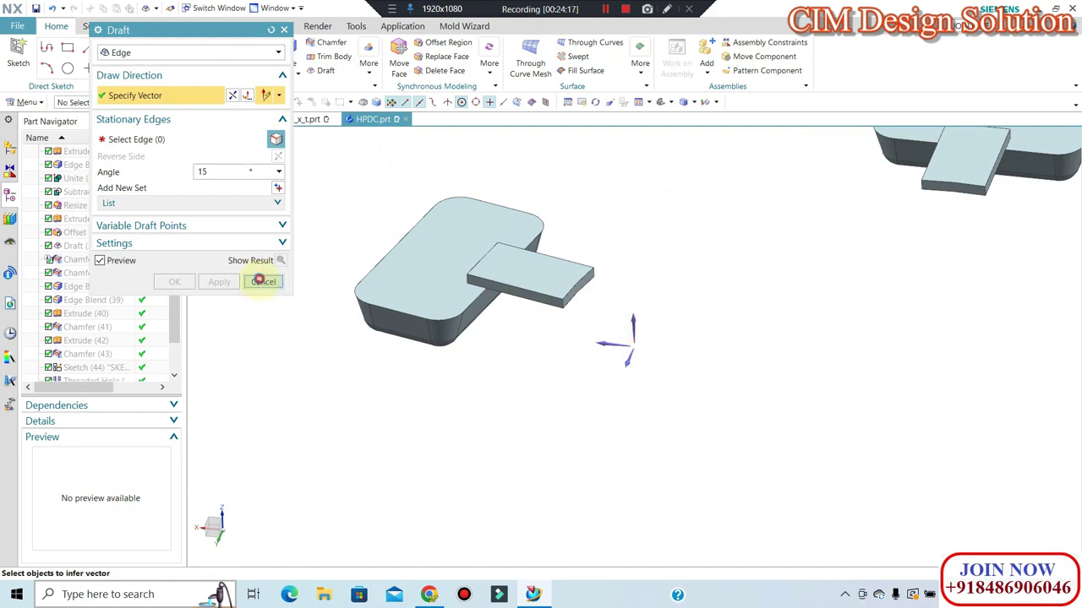
click(262, 282)
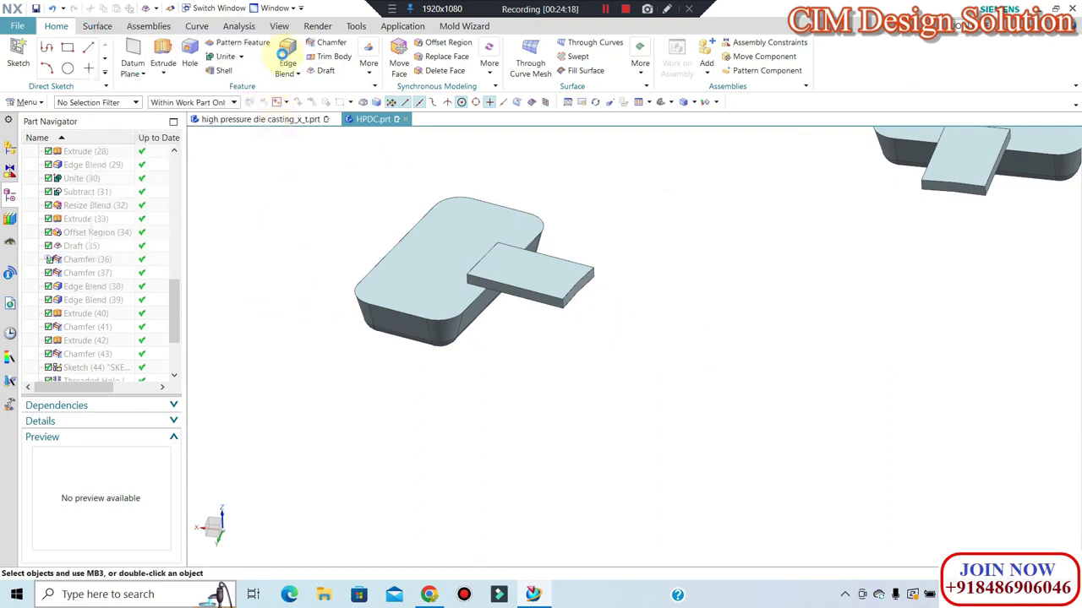
click(459, 278)
scroll(459, 278, up, 1)
middle_drag(656, 433, 688, 473)
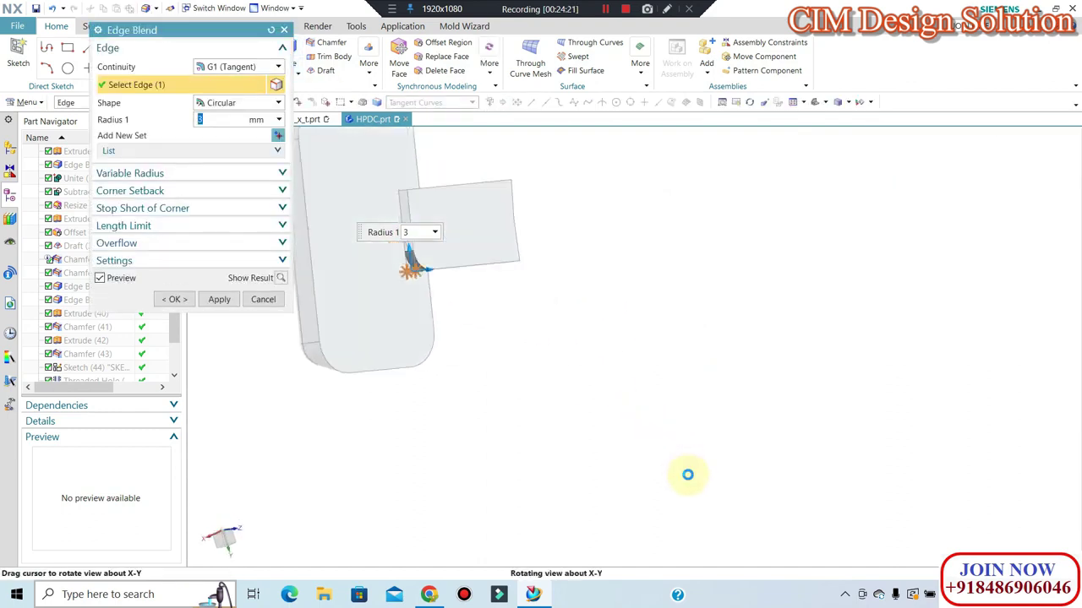
scroll(403, 193, up, 1)
click(408, 197)
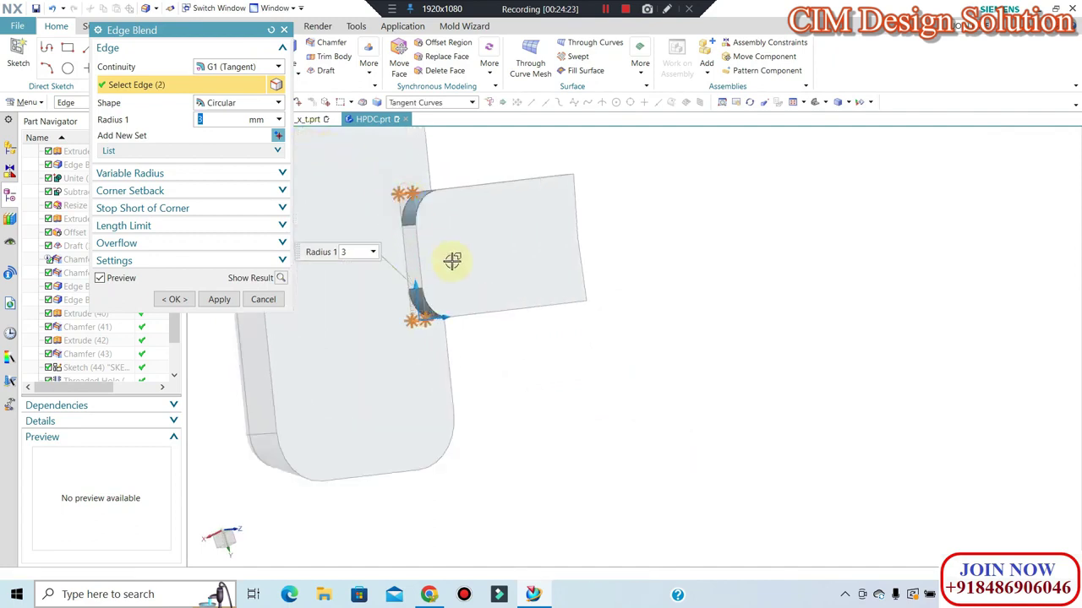
scroll(451, 261, down, 2)
scroll(570, 285, down, 2)
scroll(664, 251, down, 2)
scroll(646, 149, up, 3)
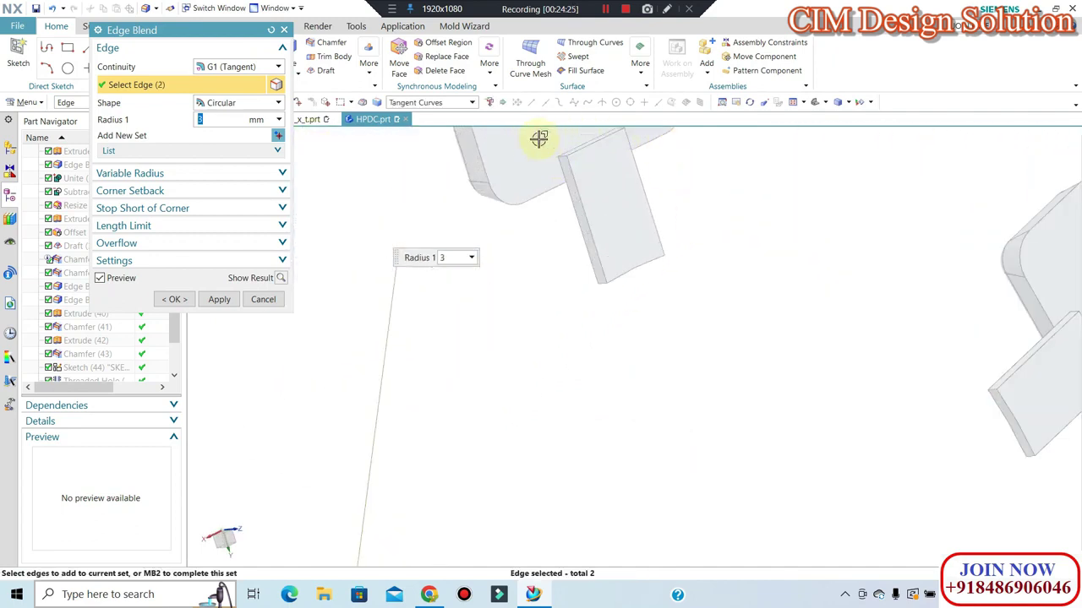
scroll(578, 171, up, 2)
Add the remaining junction edges and apply the 3 mm blend to all five.
middle_drag(603, 290, 650, 167)
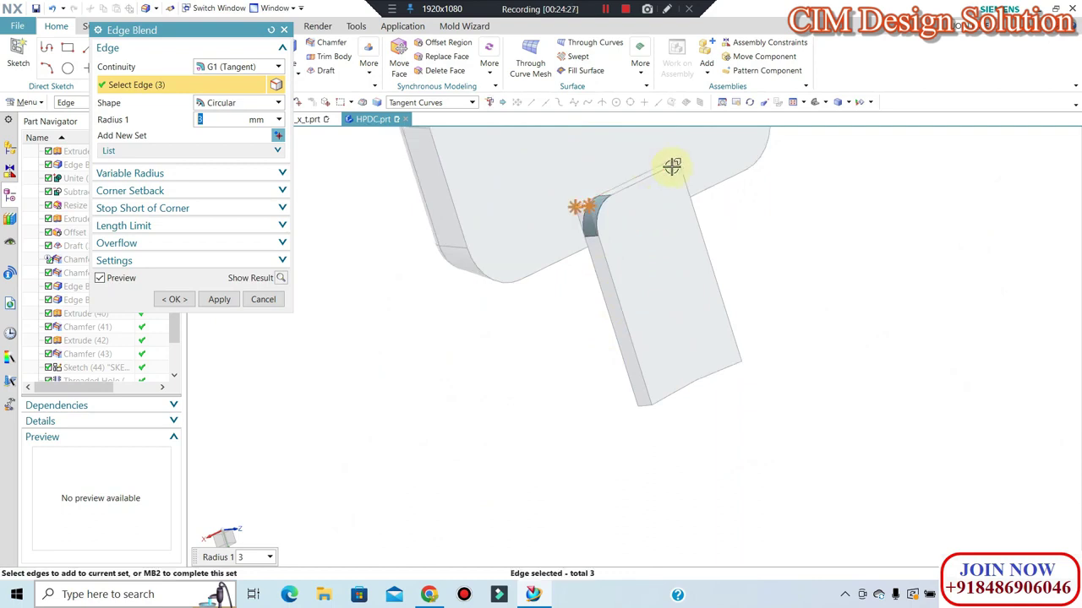
click(672, 161)
scroll(707, 273, down, 2)
scroll(918, 366, down, 2)
scroll(966, 309, up, 3)
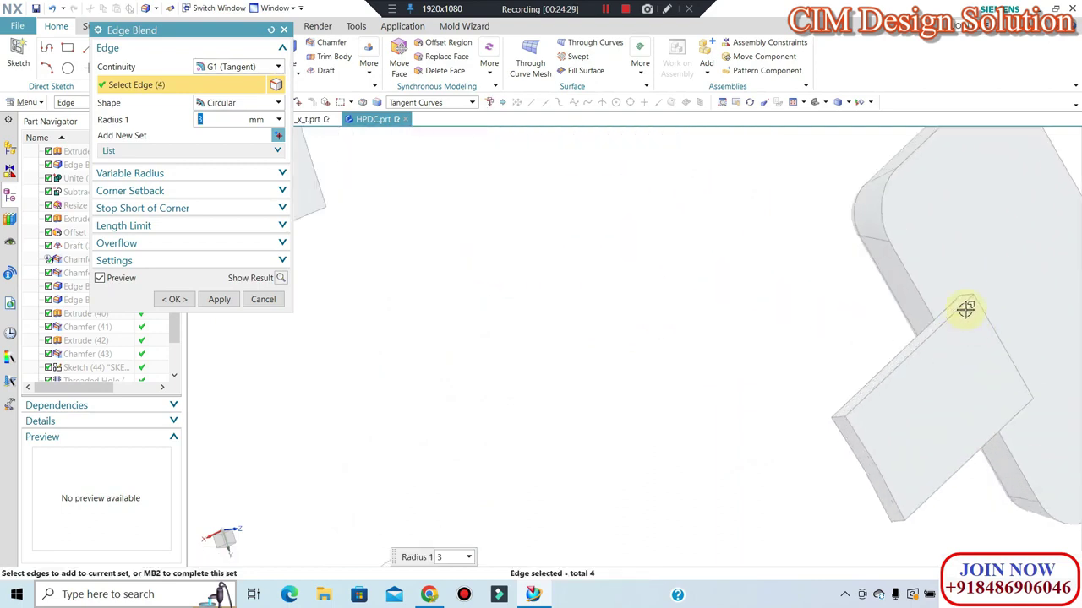
scroll(964, 285, up, 2)
middle_drag(850, 329, 789, 299)
click(911, 321)
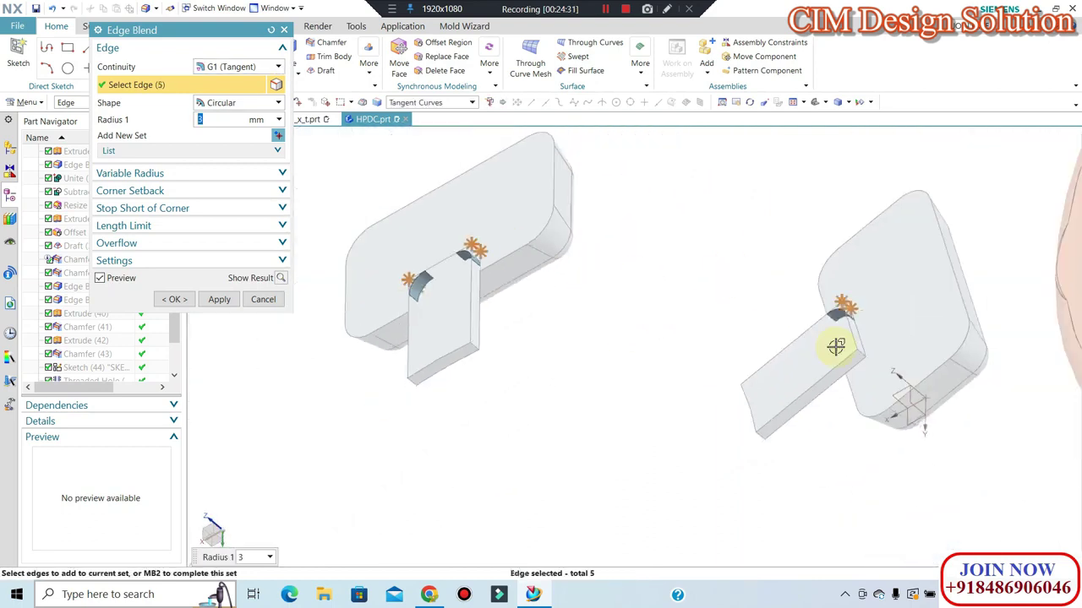
scroll(844, 356, up, 2)
scroll(845, 356, up, 1)
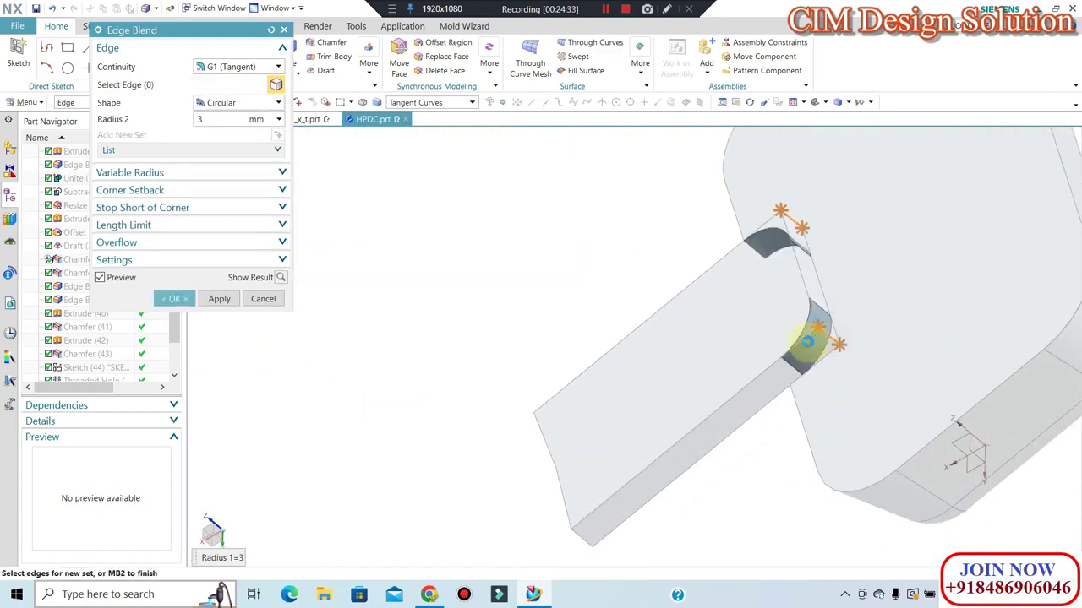
middle_click(818, 325)
scroll(876, 304, down, 2)
scroll(893, 293, down, 2)
scroll(893, 293, down, 2)
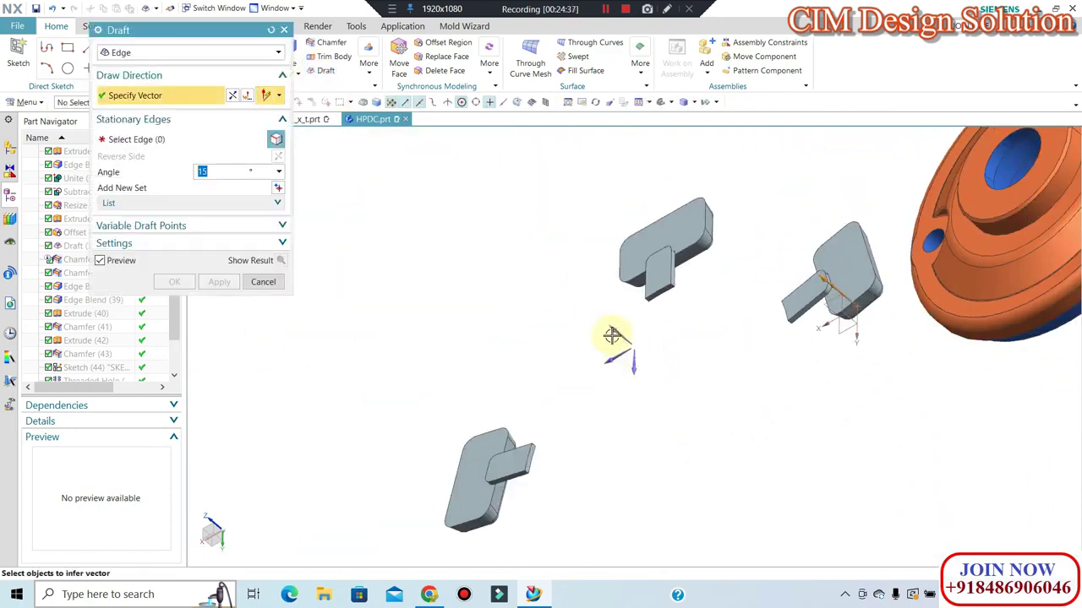
Draft the lower, upper and right vent tabs at 15° using their edges as stationary edges.
middle_click(507, 496)
scroll(503, 486, up, 2)
scroll(491, 467, up, 2)
click(595, 462)
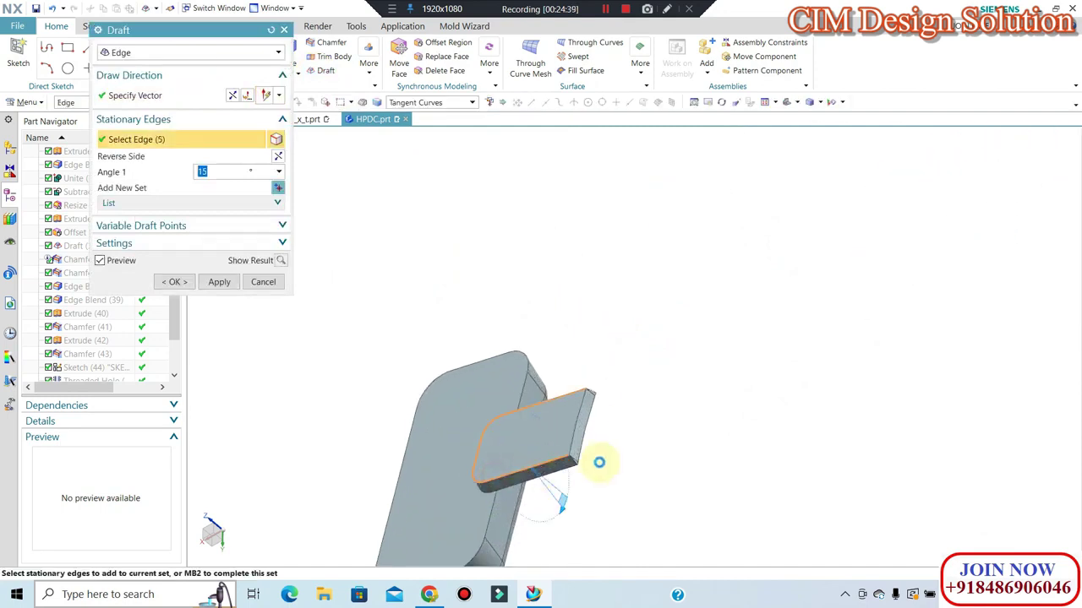
scroll(668, 295, down, 3)
scroll(719, 261, up, 2)
scroll(719, 261, up, 1)
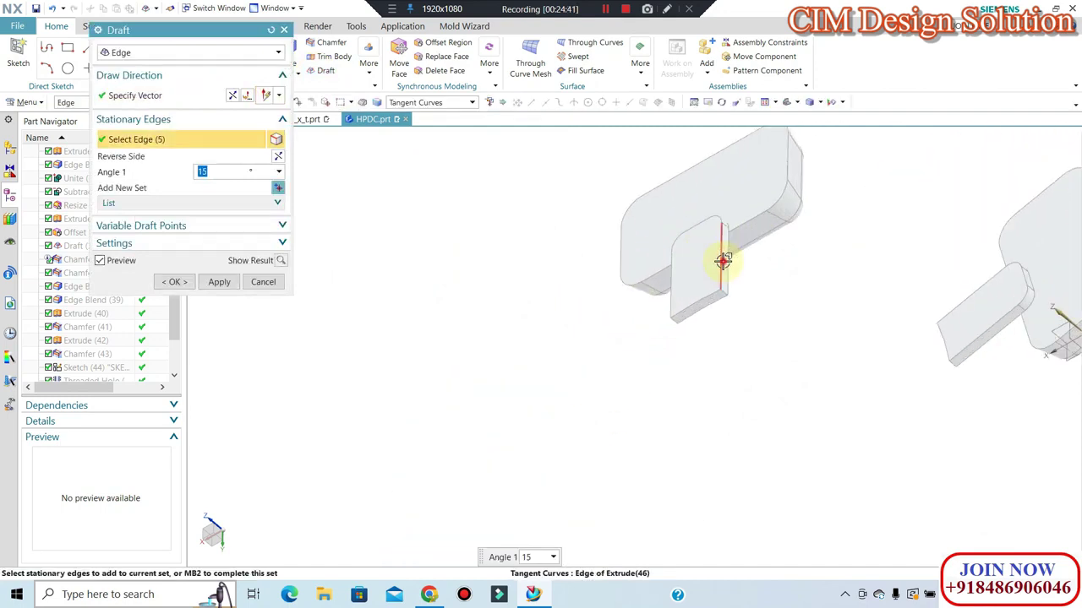
click(719, 261)
click(1011, 314)
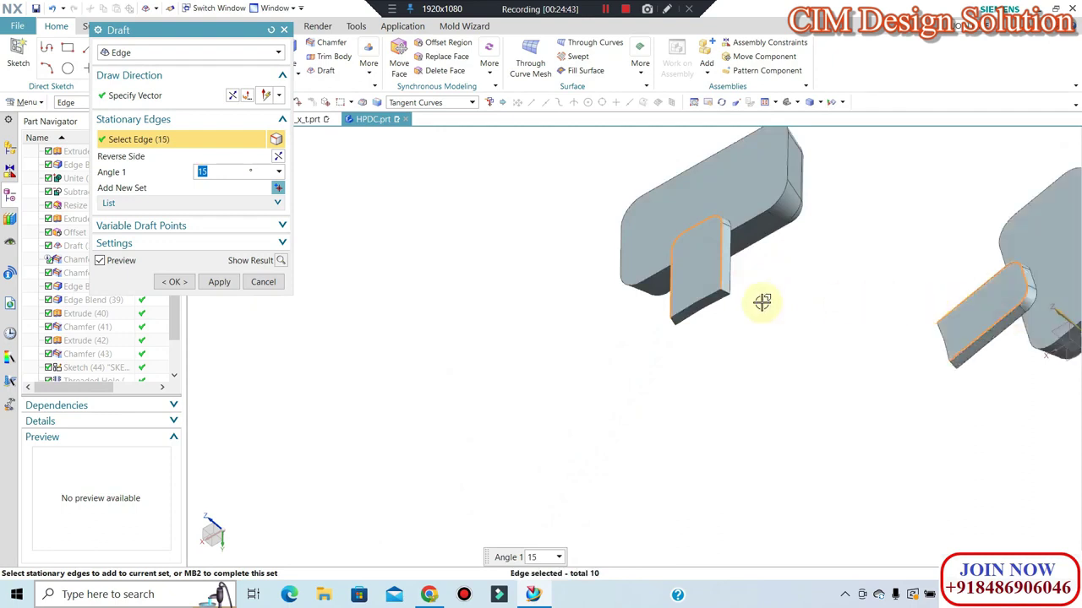
scroll(760, 302, down, 3)
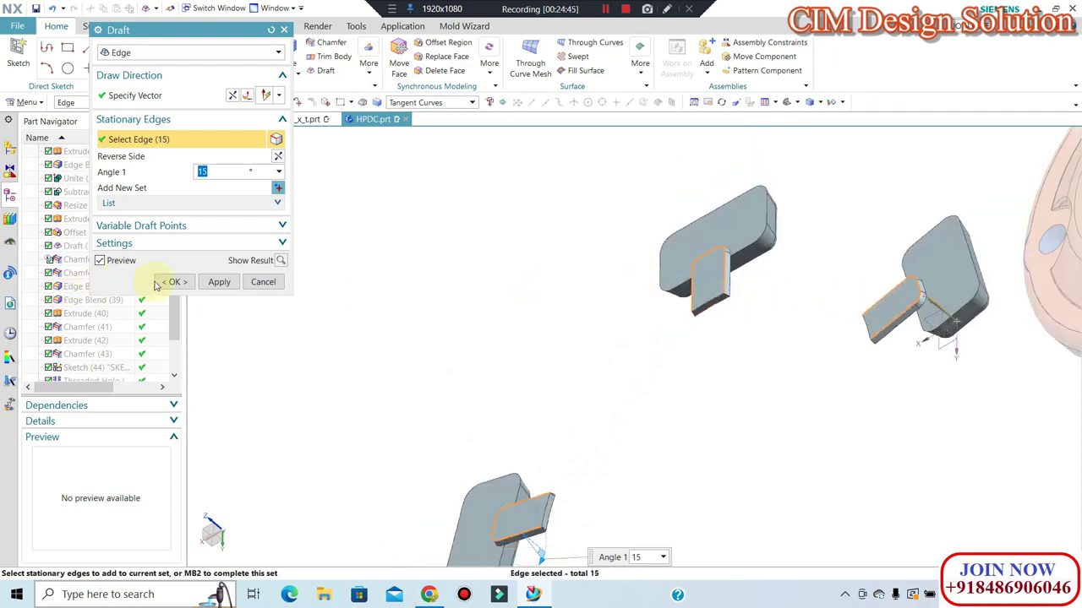
click(253, 282)
scroll(483, 299, down, 3)
Show the hidden die block and casting again and snap to the Top view.
middle_drag(580, 299, 600, 288)
key(ctrl+shift+k)
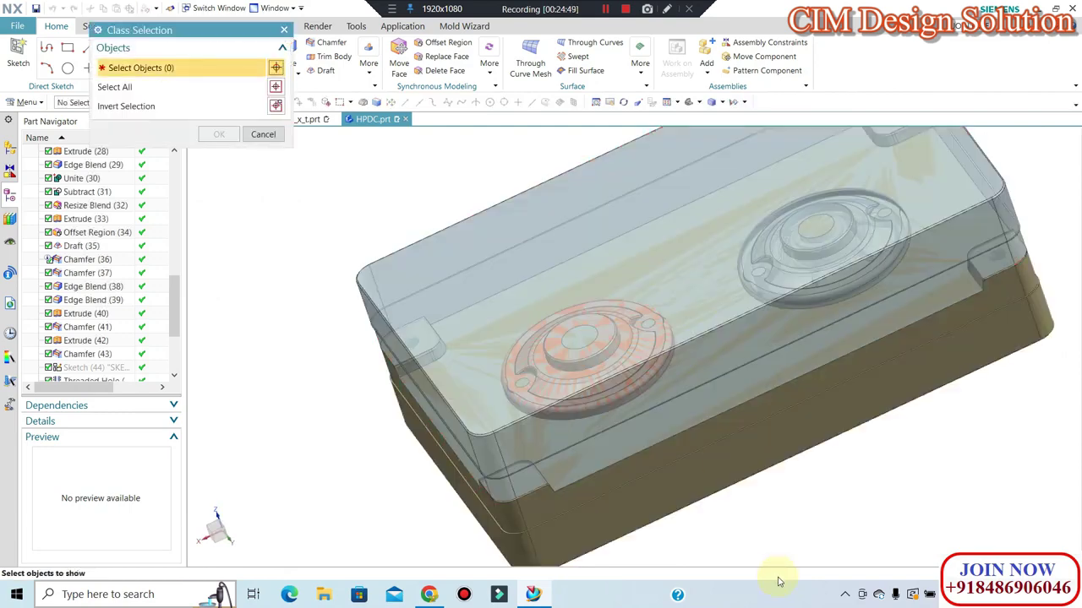
middle_click(671, 453)
mouse_move(628, 442)
middle_down()
mouse_move(518, 371)
mouse_move(514, 333)
middle_up()
key(F8)
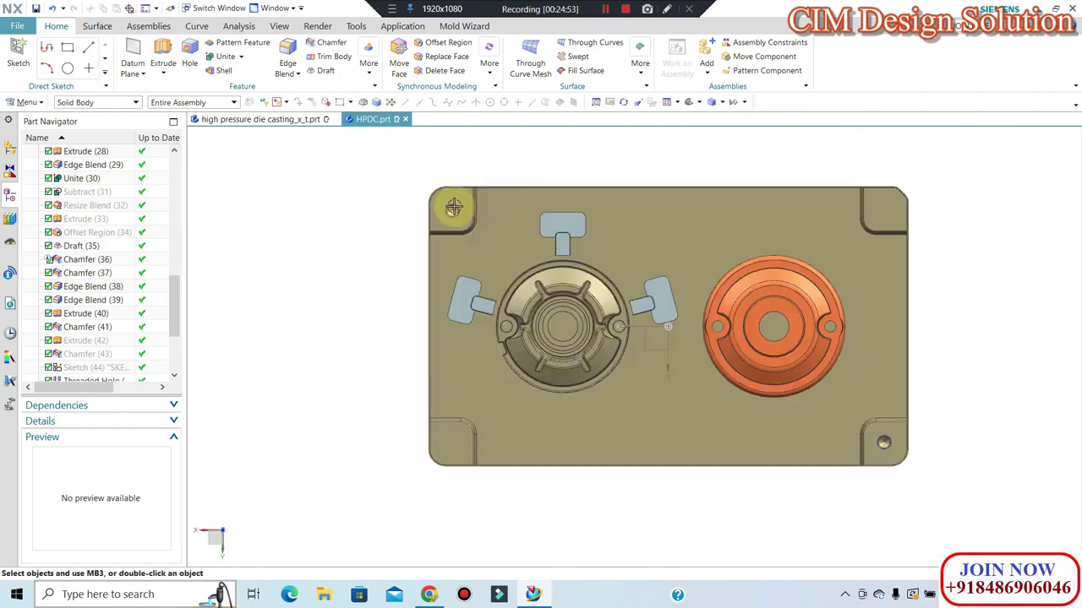
Mirror Geometry the three vent tab bodies across to the right cavity.
click(370, 68)
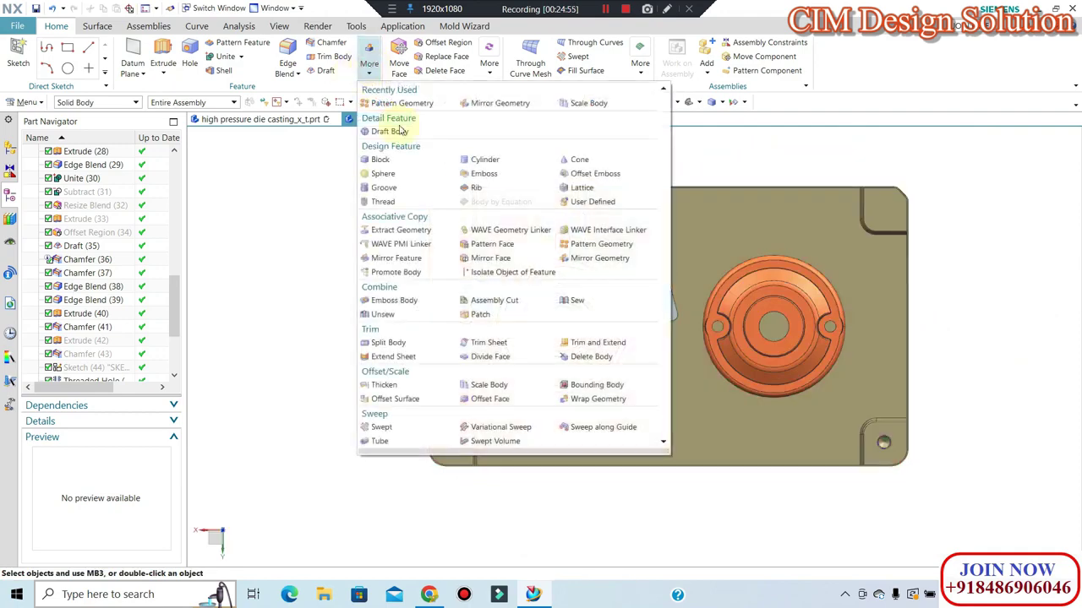
click(578, 256)
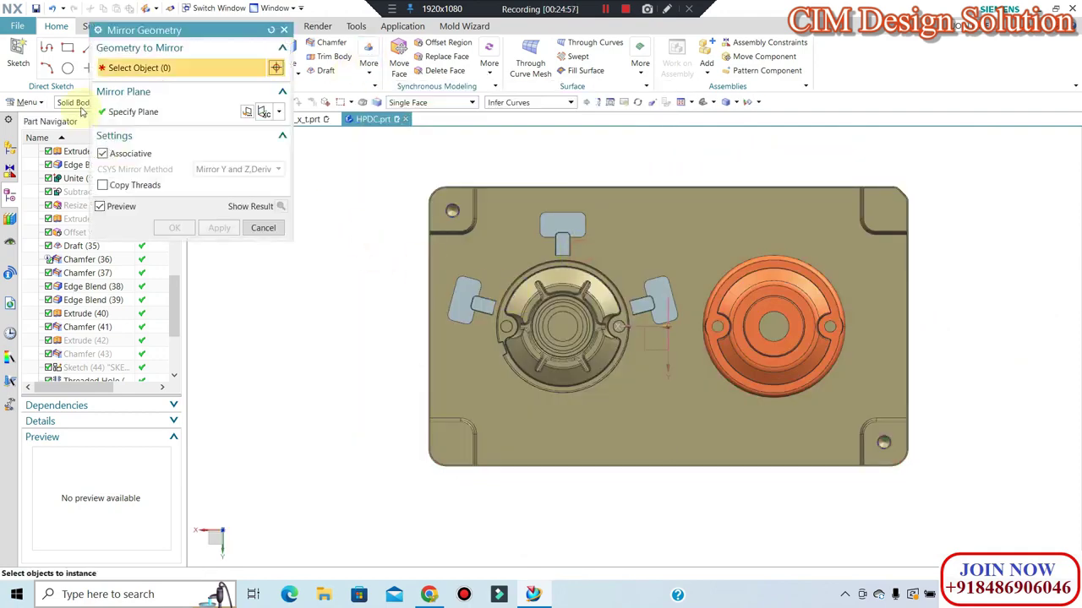
click(479, 302)
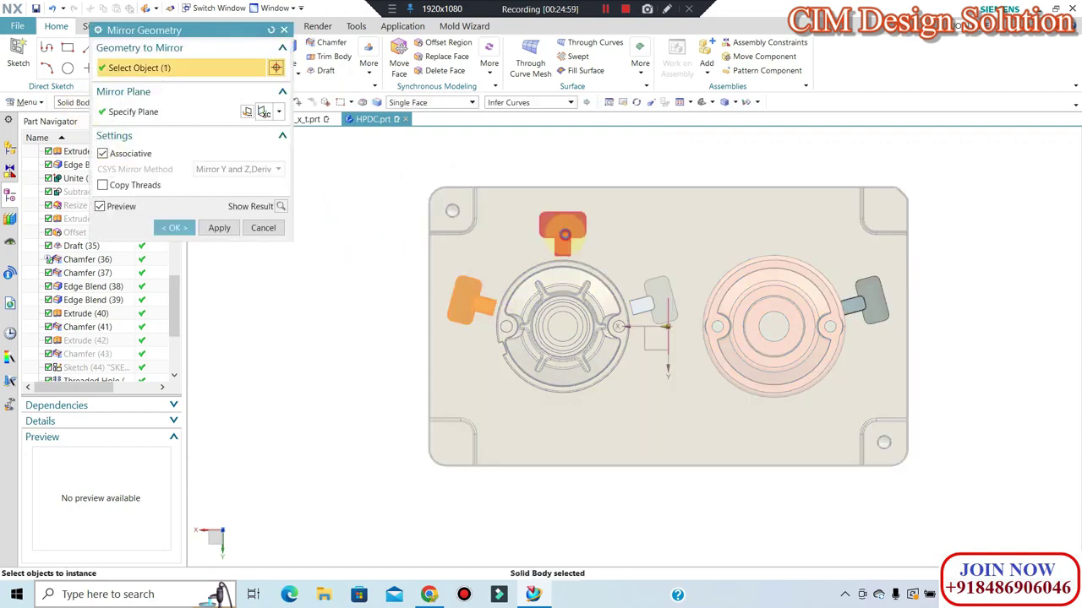
click(564, 235)
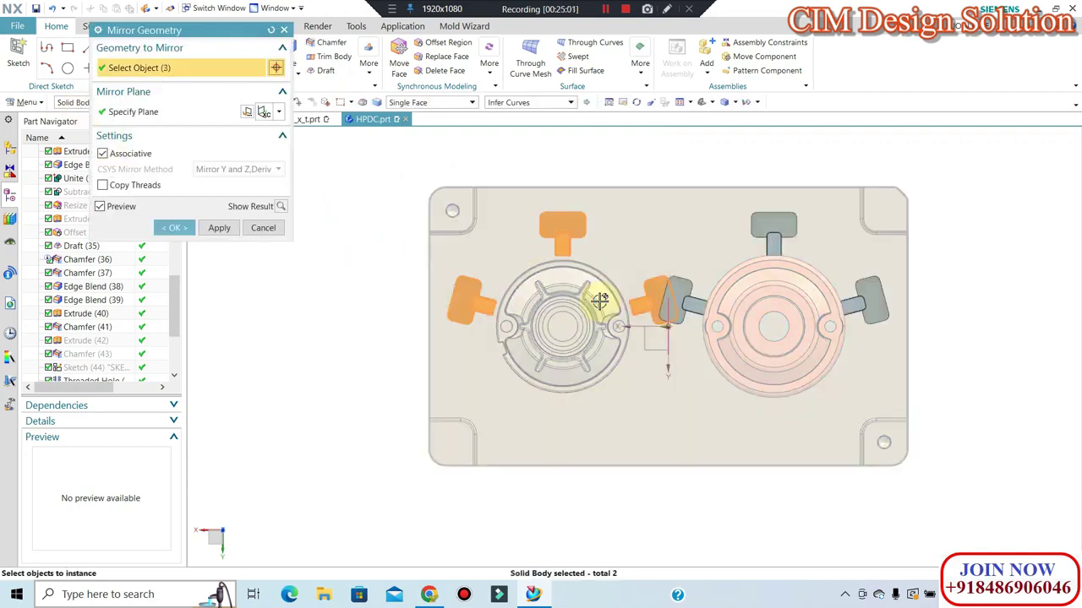
click(651, 306)
scroll(660, 287, down, 3)
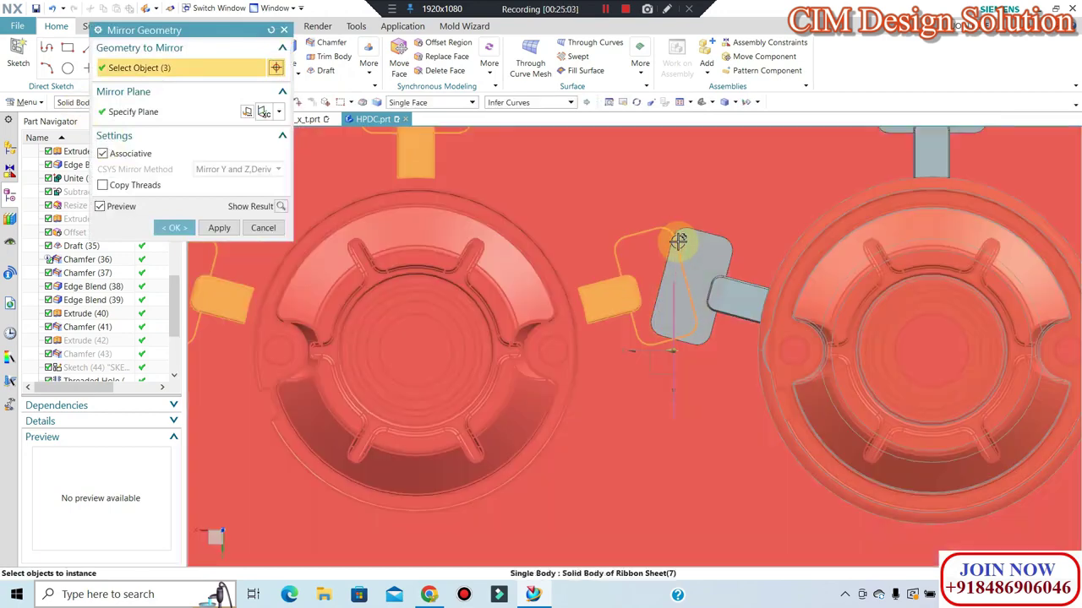
scroll(664, 336, down, 2)
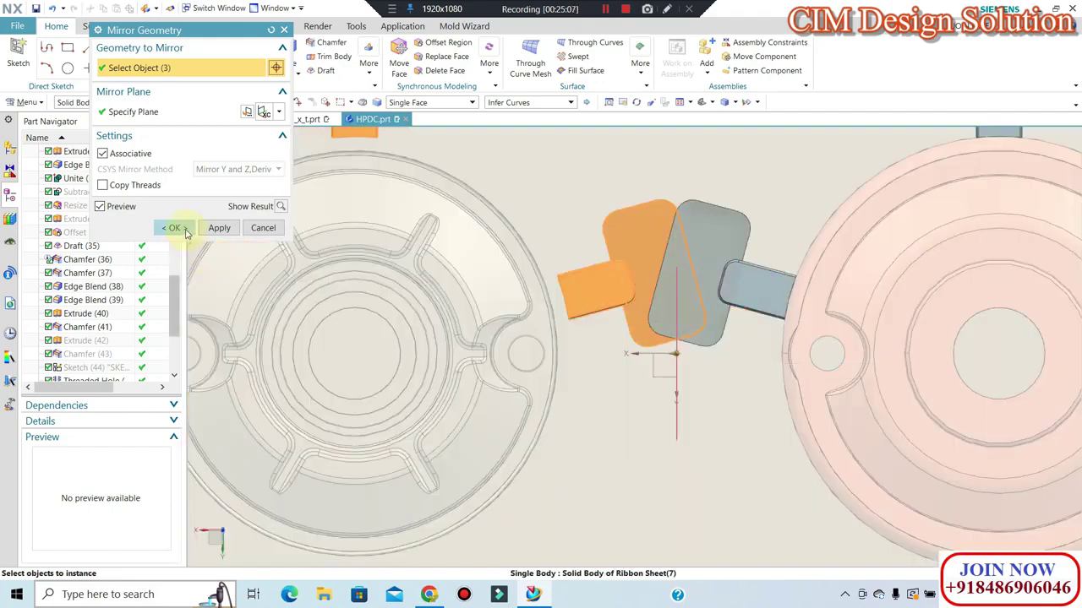
click(174, 228)
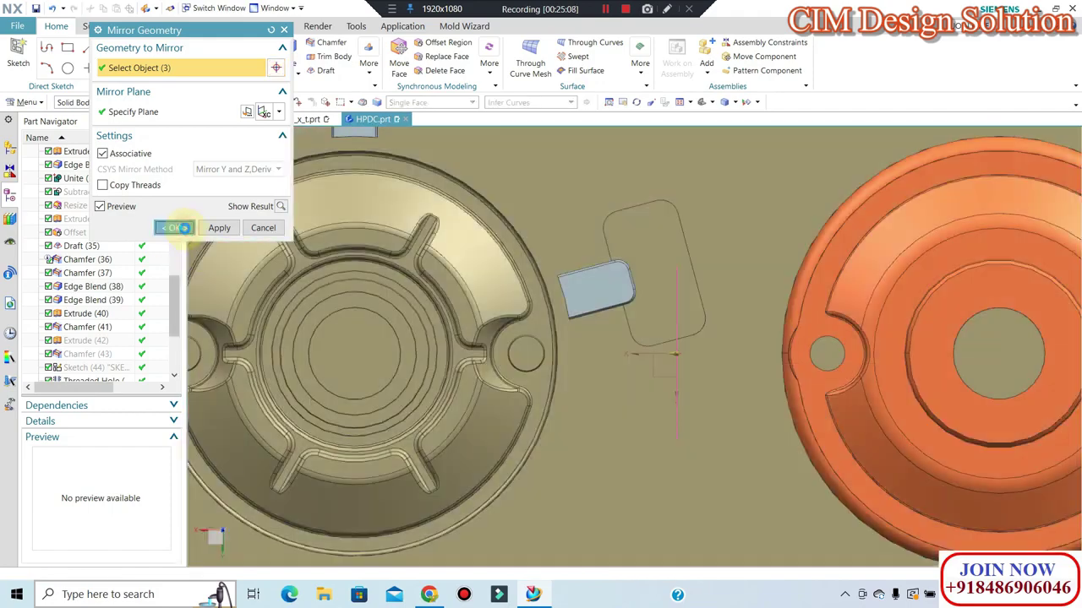
scroll(645, 330, up, 3)
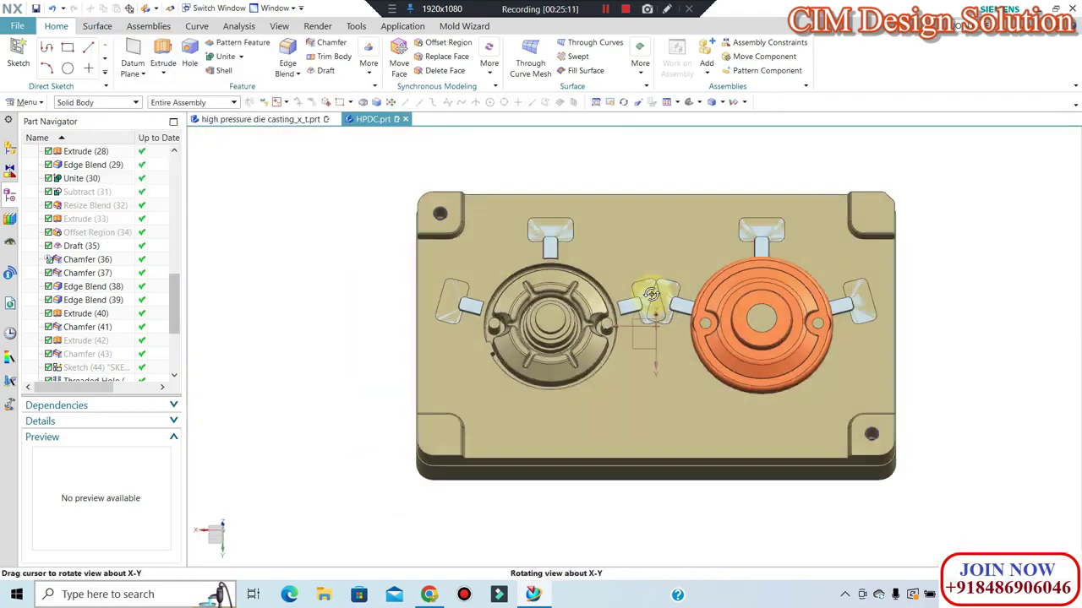
Orbit and zoom to look down on the die plate.
middle_drag(647, 321, 660, 309)
scroll(657, 309, down, 3)
scroll(657, 310, down, 3)
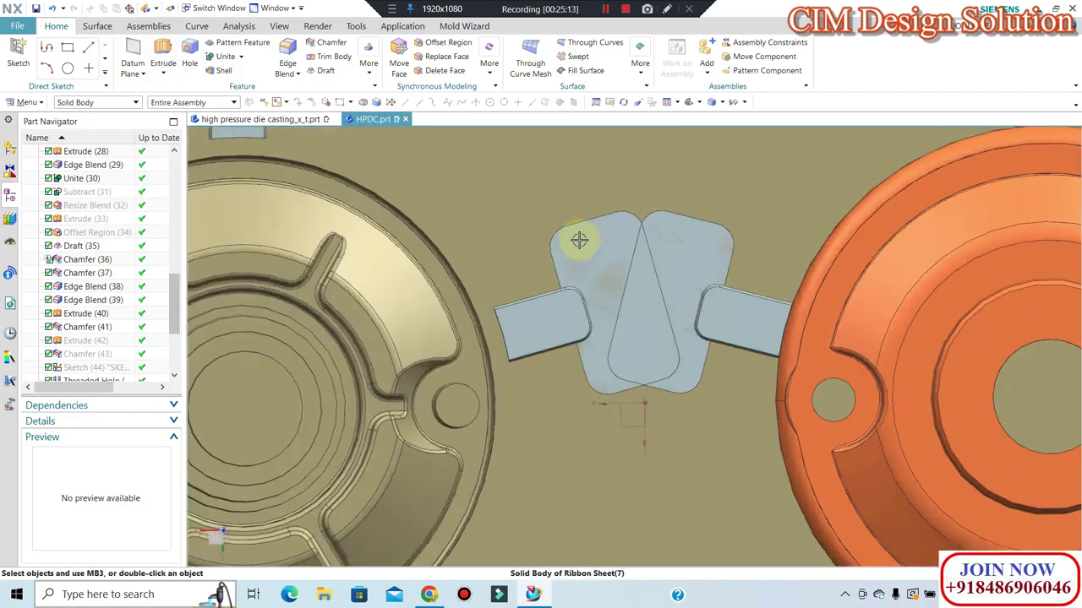
scroll(647, 290, up, 3)
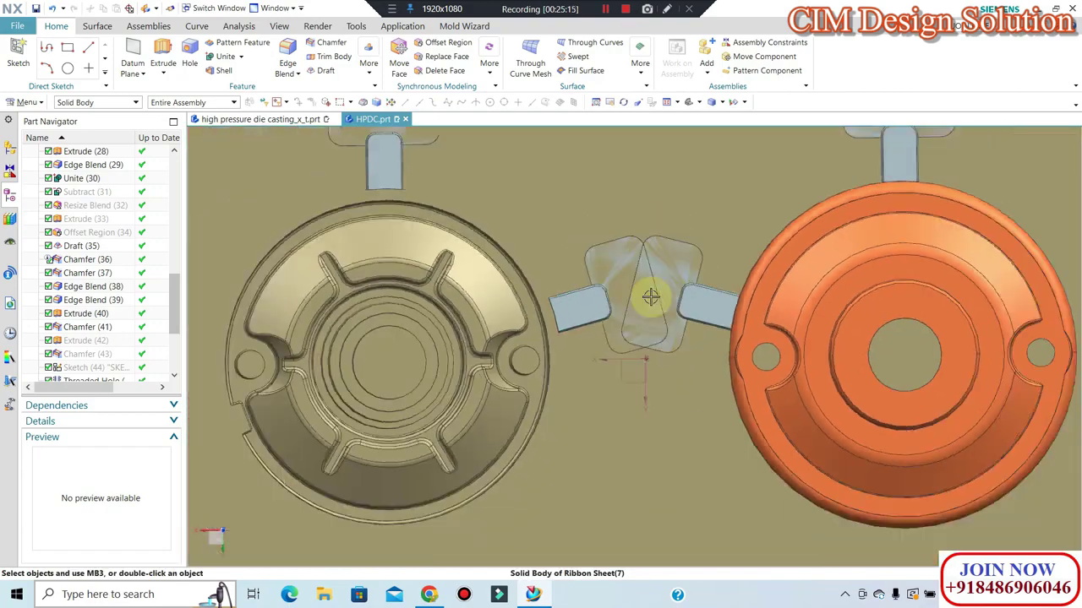
scroll(648, 296, up, 2)
middle_drag(647, 304, 648, 250)
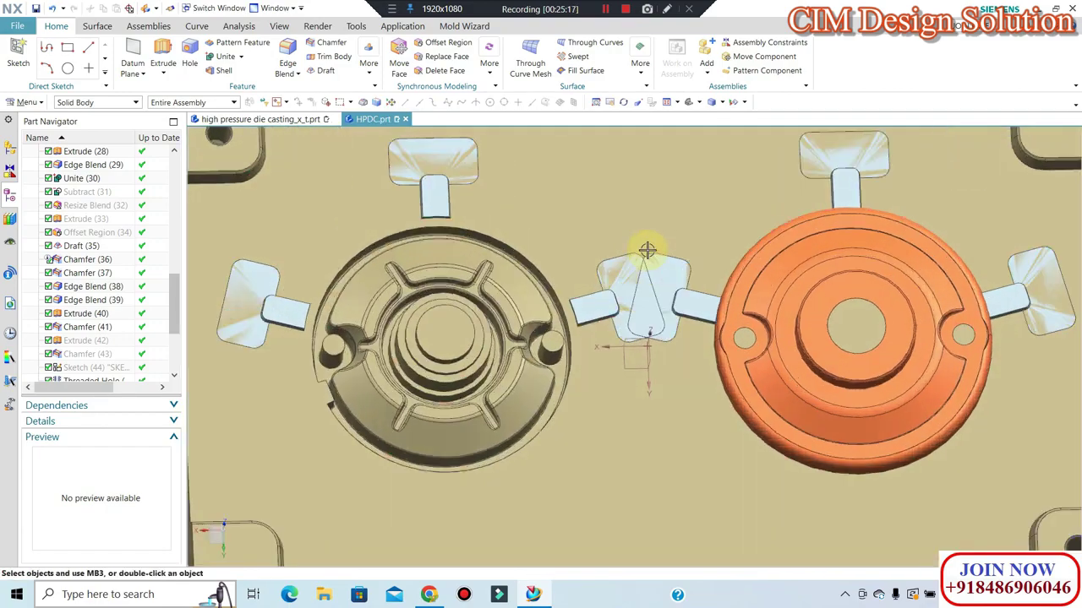
scroll(649, 254, down, 3)
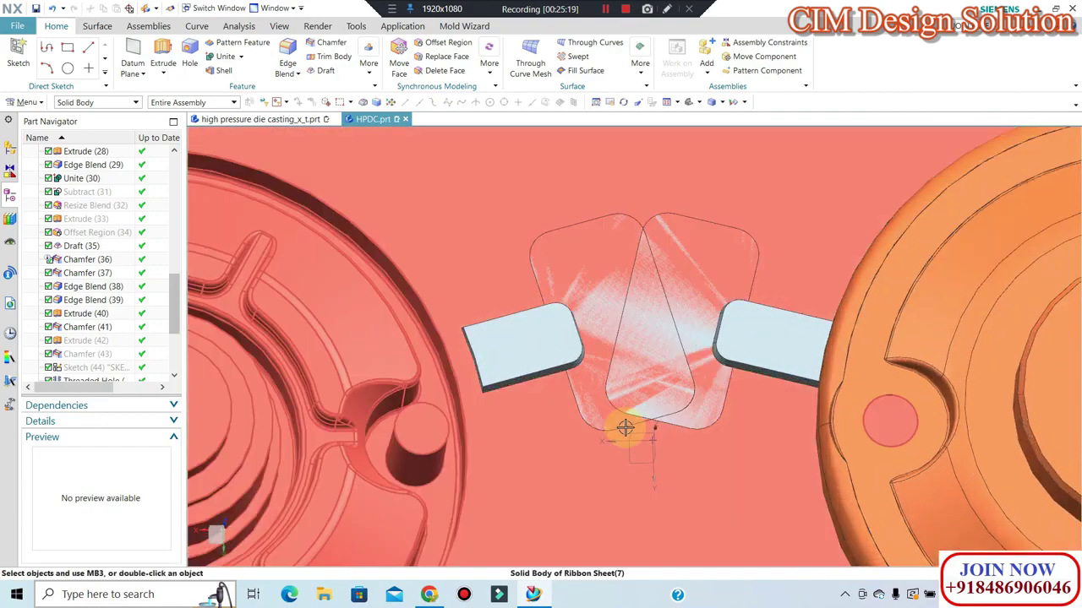
mouse_move(665, 359)
middle_down()
mouse_move(617, 344)
mouse_move(632, 282)
mouse_move(648, 278)
mouse_move(606, 281)
middle_up()
scroll(617, 343, up, 3)
scroll(633, 309, up, 2)
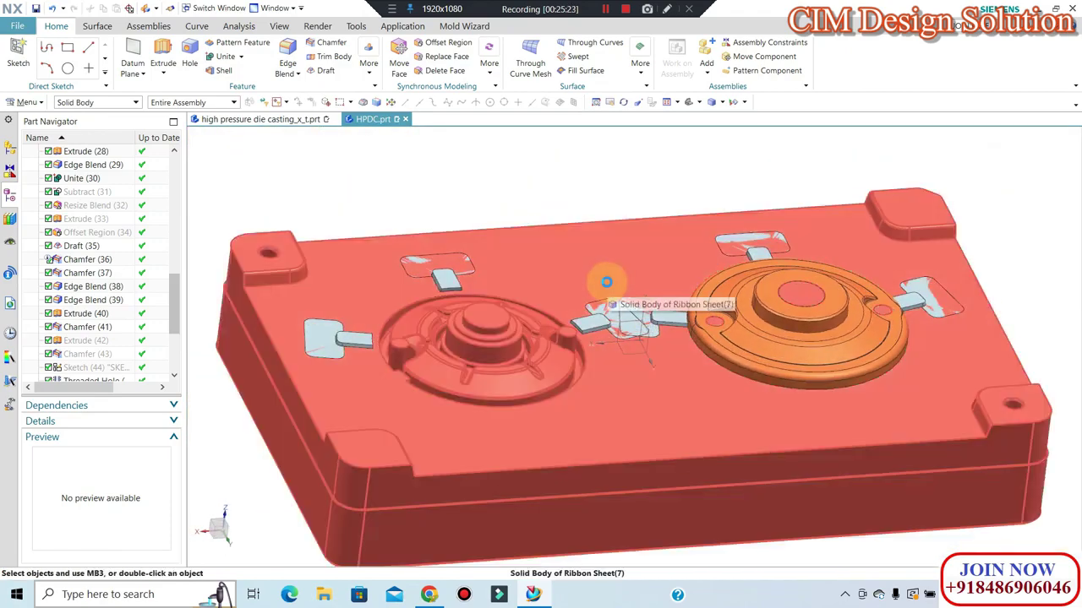
Show the hidden left insert again so both castings sit in the die.
key(ctrl+shift+b)
key(ctrl+shift+k)
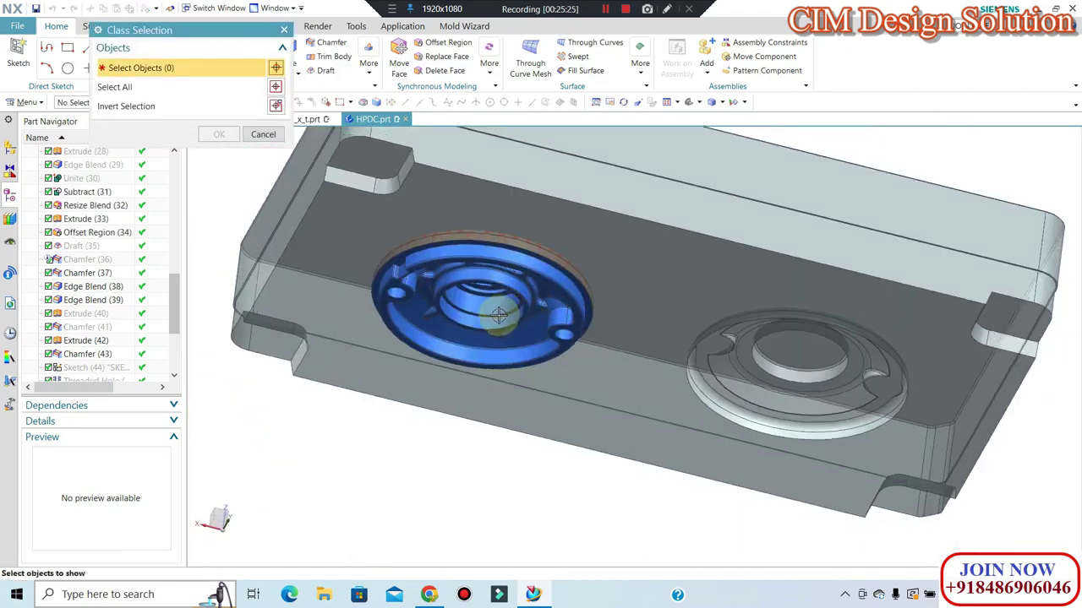
click(497, 317)
middle_click(499, 322)
middle_drag(507, 321, 529, 385)
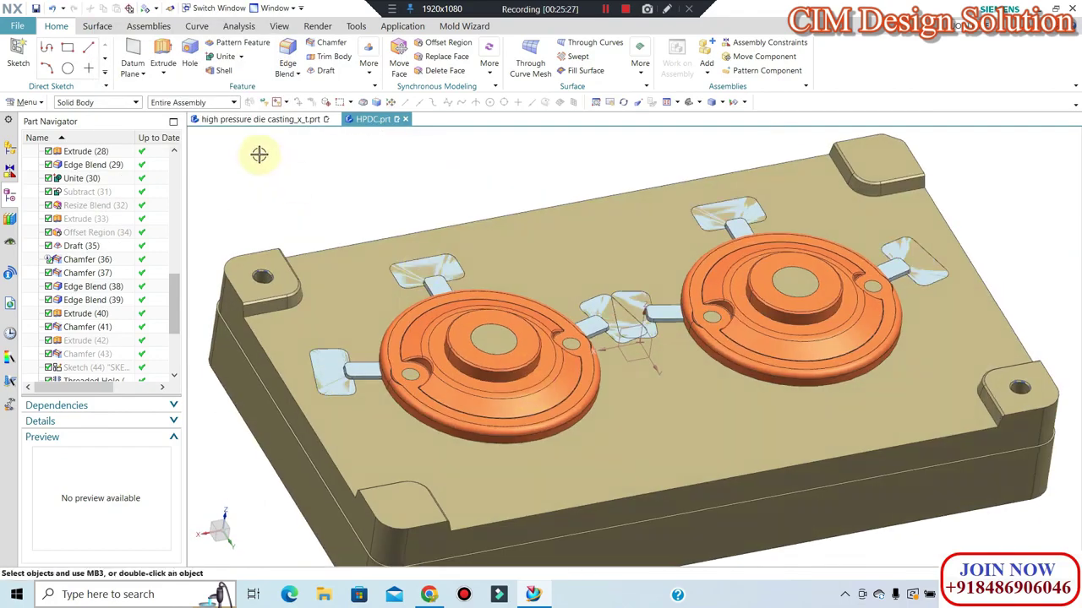
Subtract the six vent bodies from the die plate with Keep Tool on.
click(234, 86)
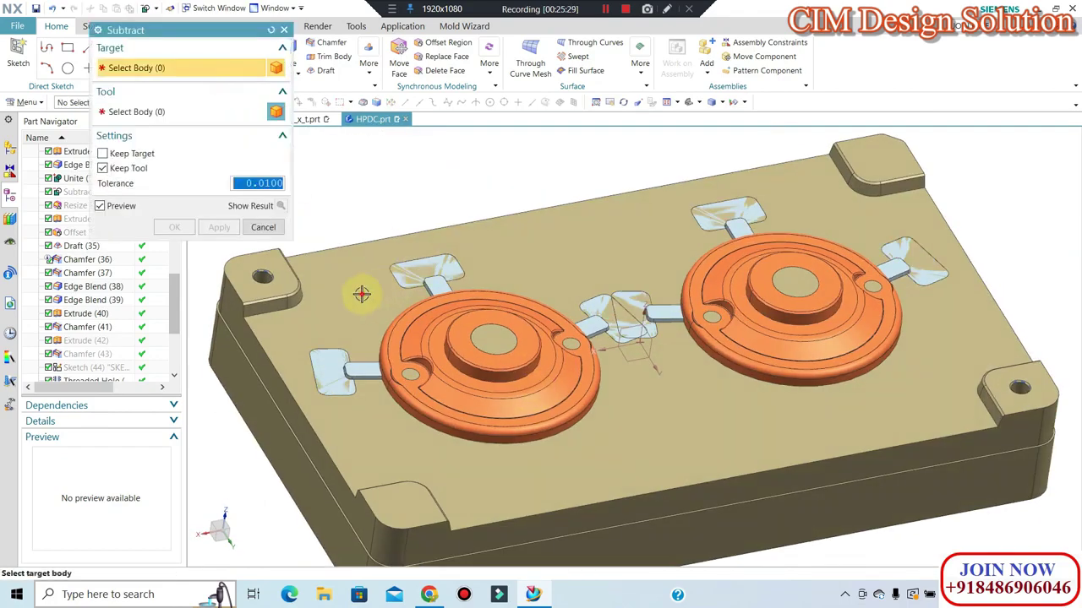
click(358, 289)
click(404, 321)
click(347, 370)
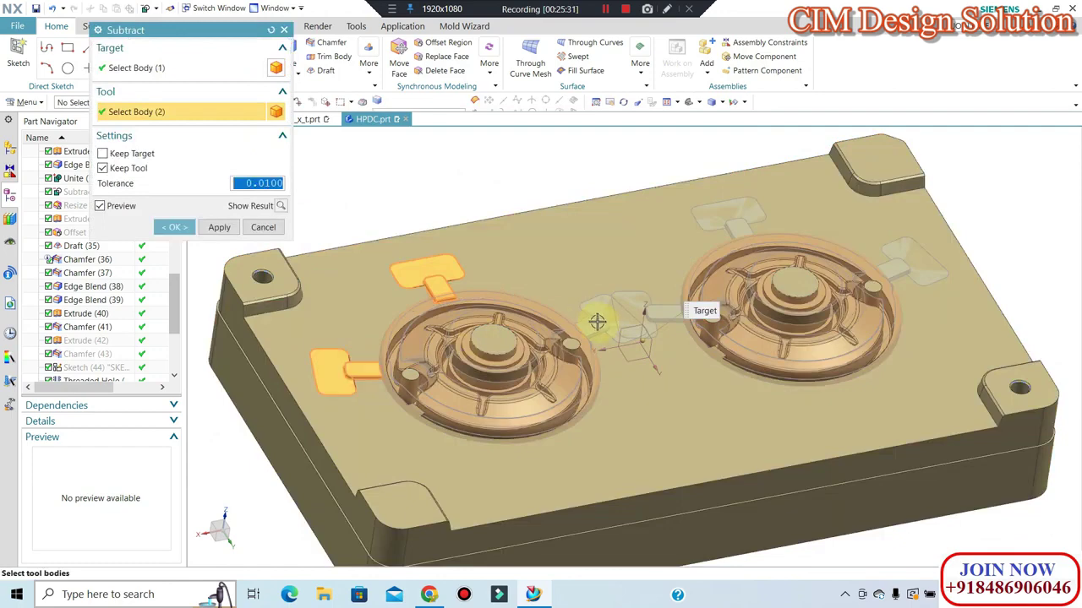
click(635, 305)
click(657, 305)
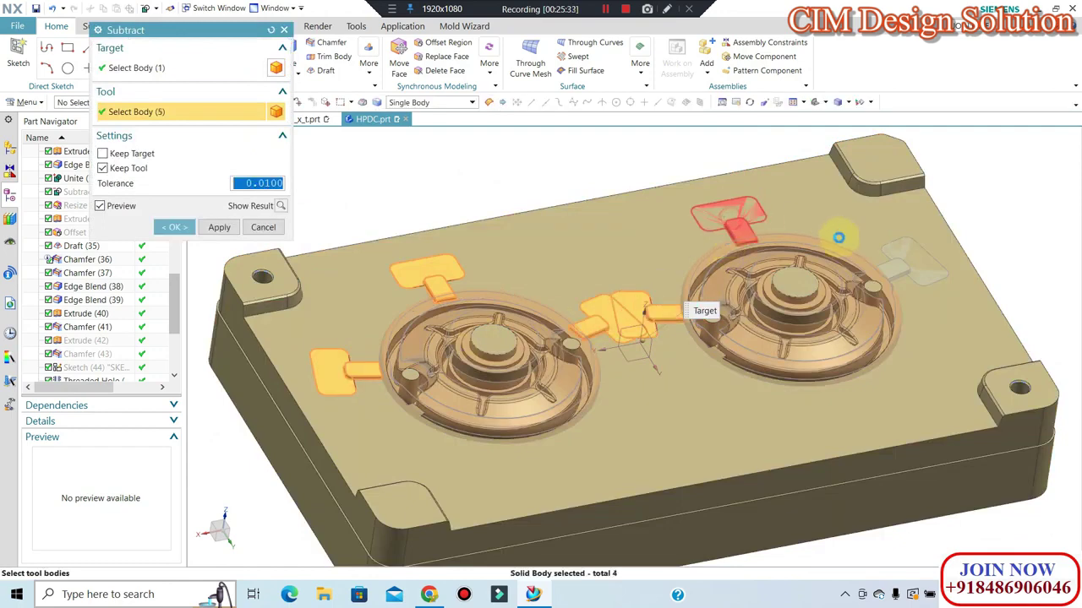
click(174, 227)
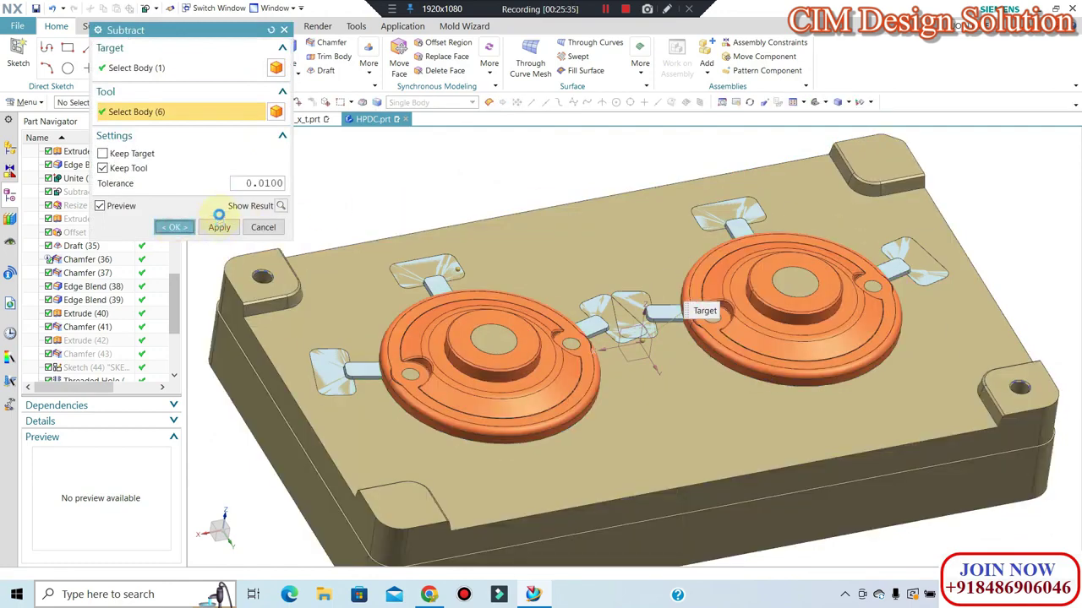
scroll(623, 312, up, 2)
scroll(622, 347, up, 2)
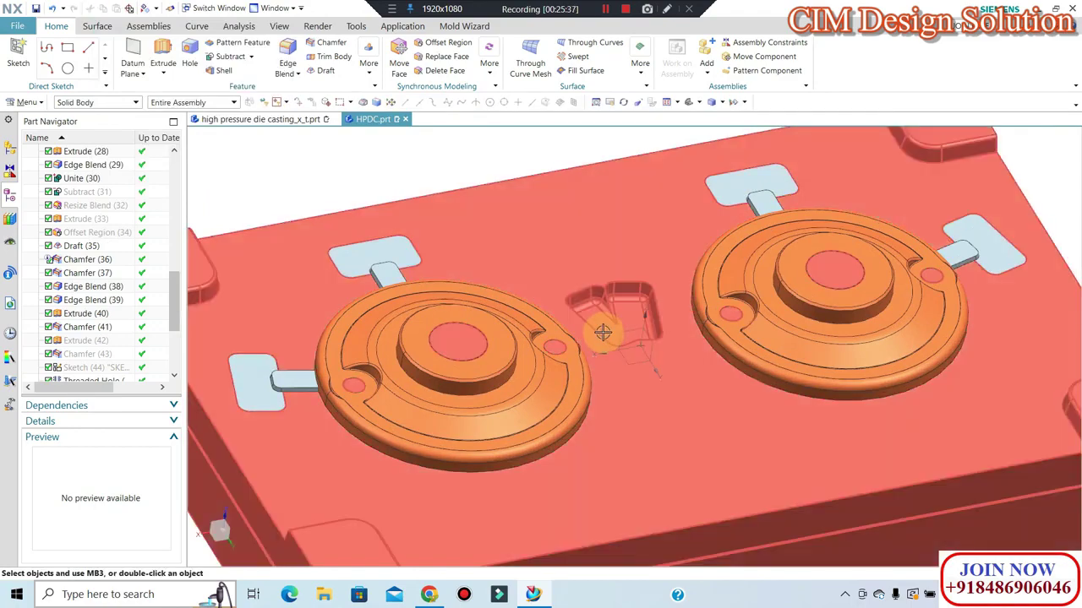
Round the central pocket's corner edges with a 10 mm edge blend.
mouse_move(616, 331)
middle_down()
mouse_move(594, 378)
mouse_move(632, 379)
middle_up()
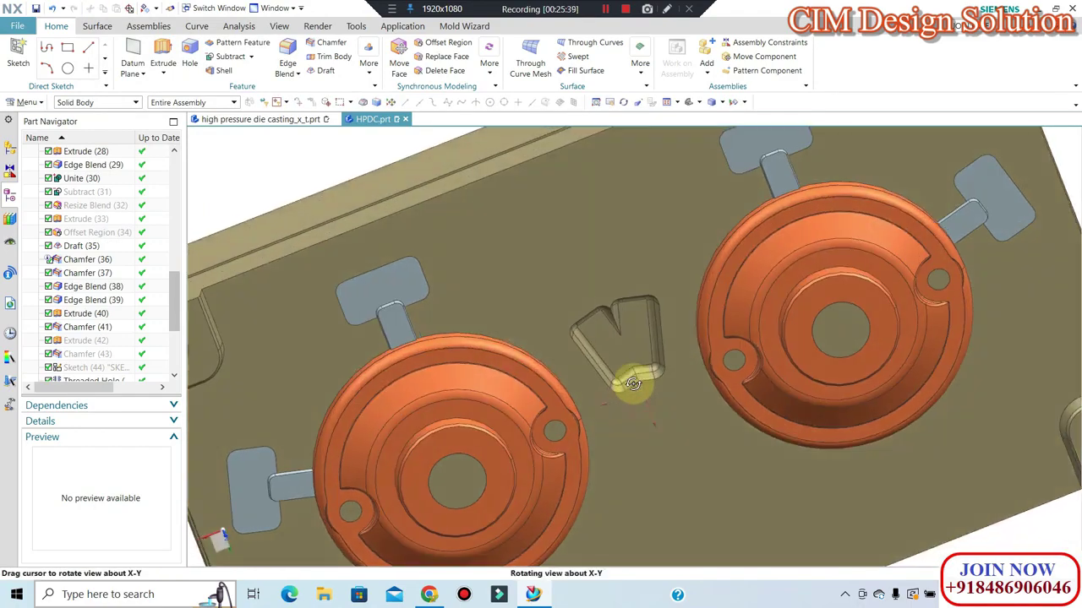
scroll(625, 372, up, 3)
scroll(616, 349, up, 2)
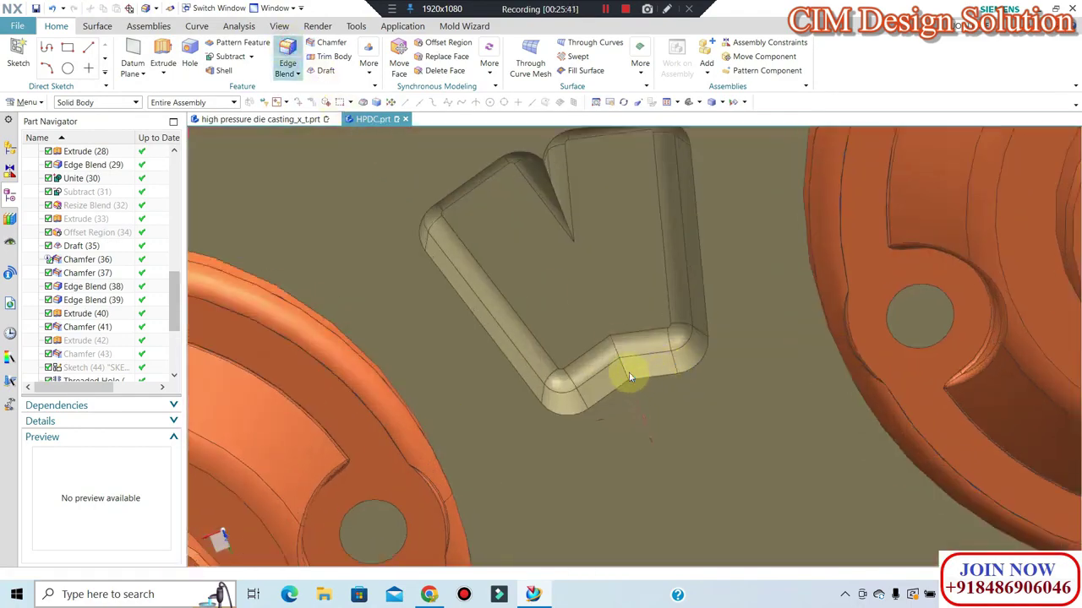
double_click(669, 351)
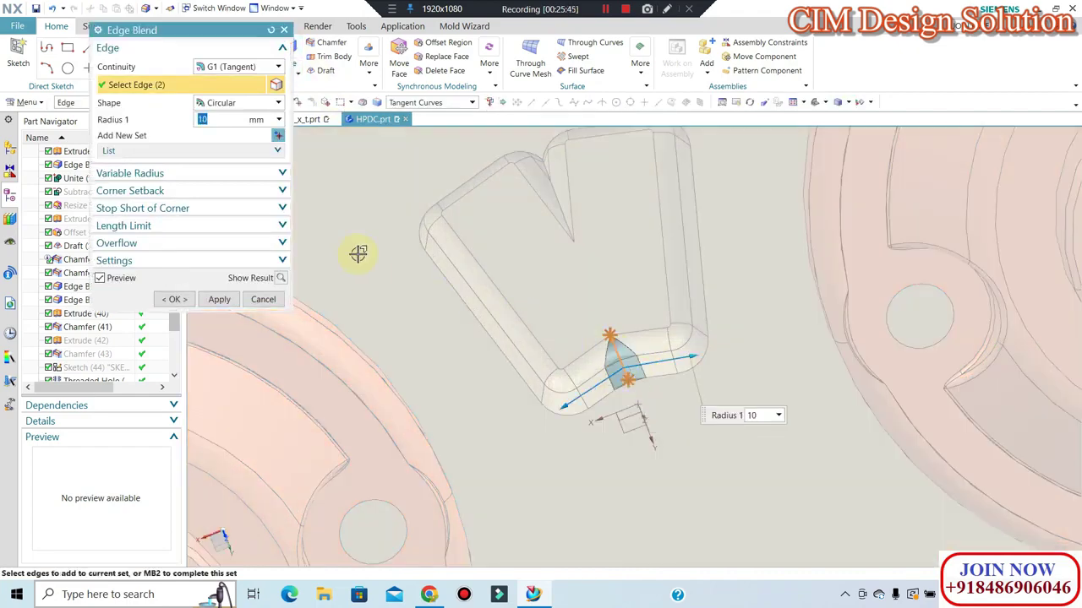
click(234, 299)
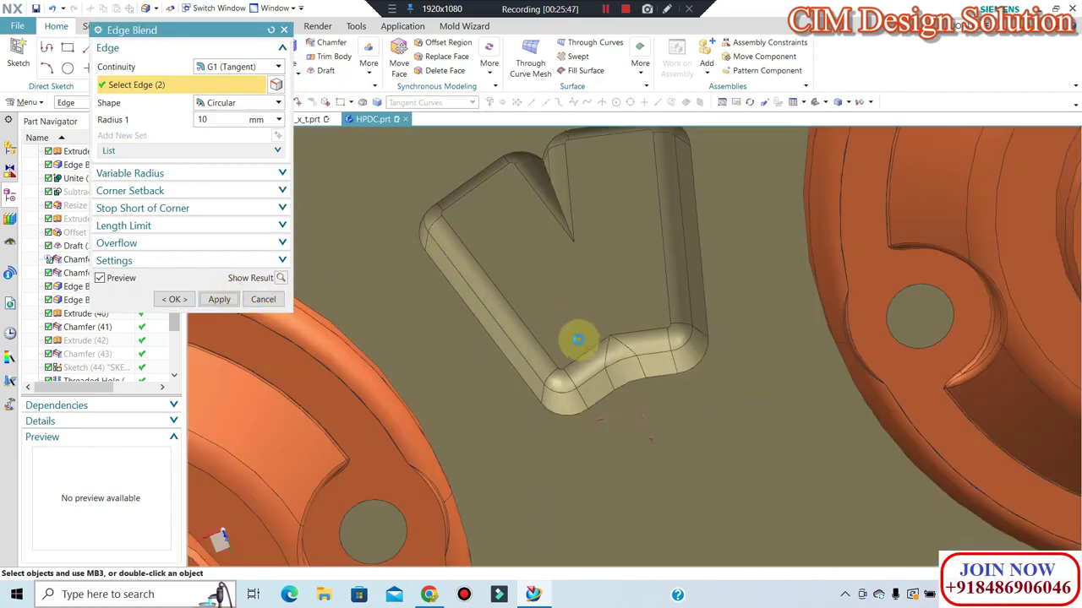
Apply a 10 mm blend to the pocket's V-notch edges.
scroll(594, 338, down, 3)
middle_drag(579, 295, 579, 270)
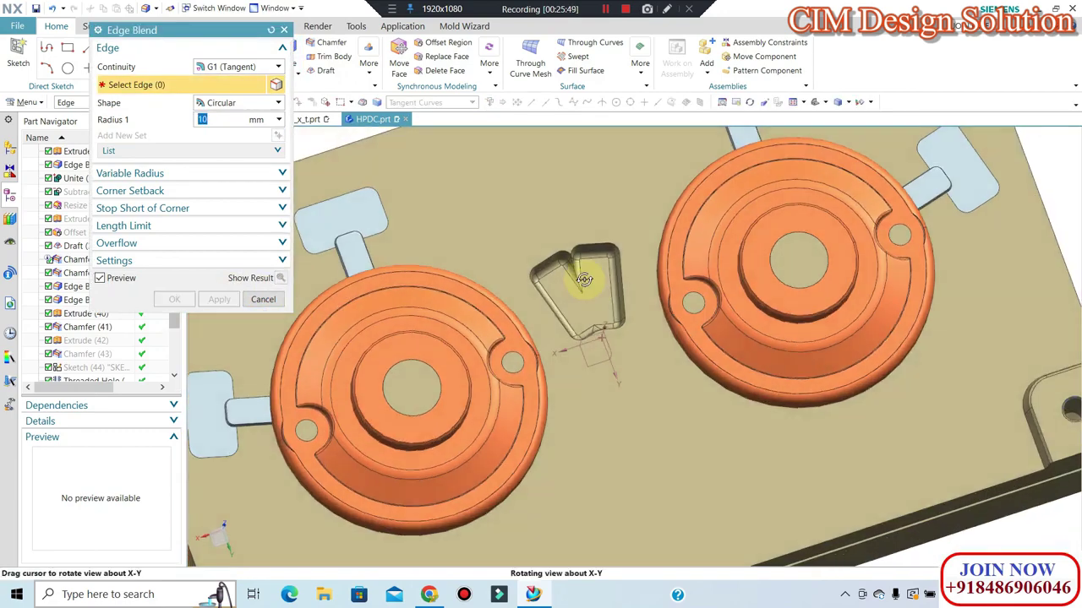
scroll(579, 253, up, 3)
scroll(497, 256, up, 2)
scroll(499, 258, up, 2)
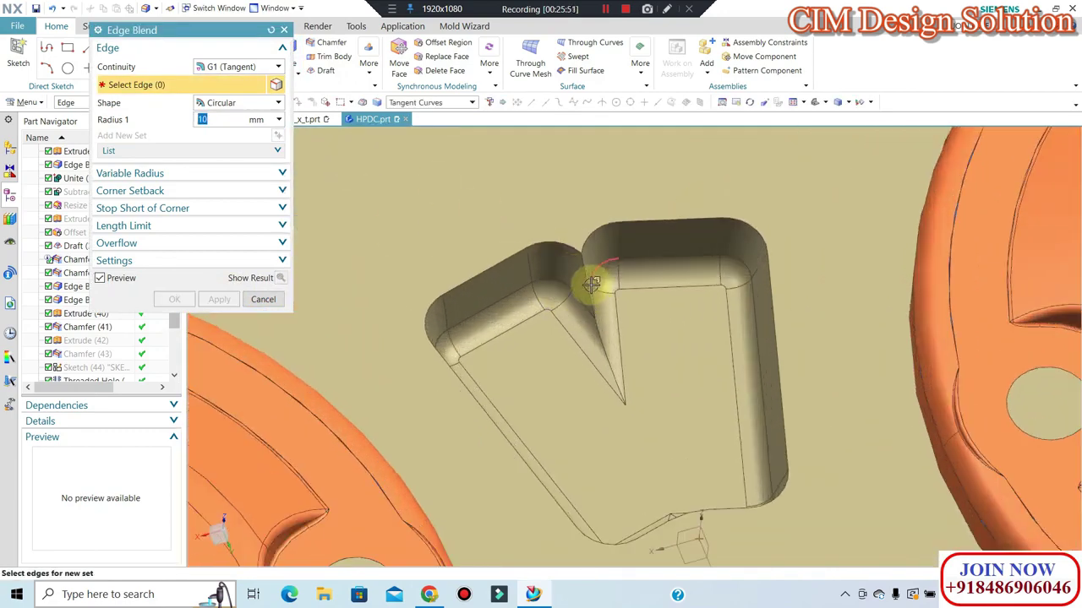
click(589, 291)
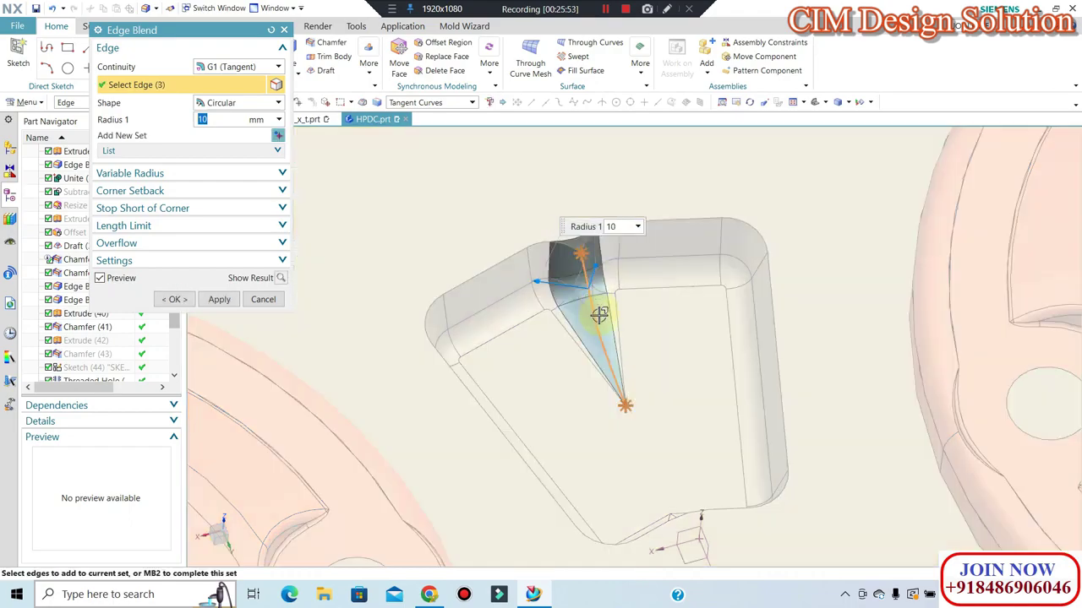
click(164, 302)
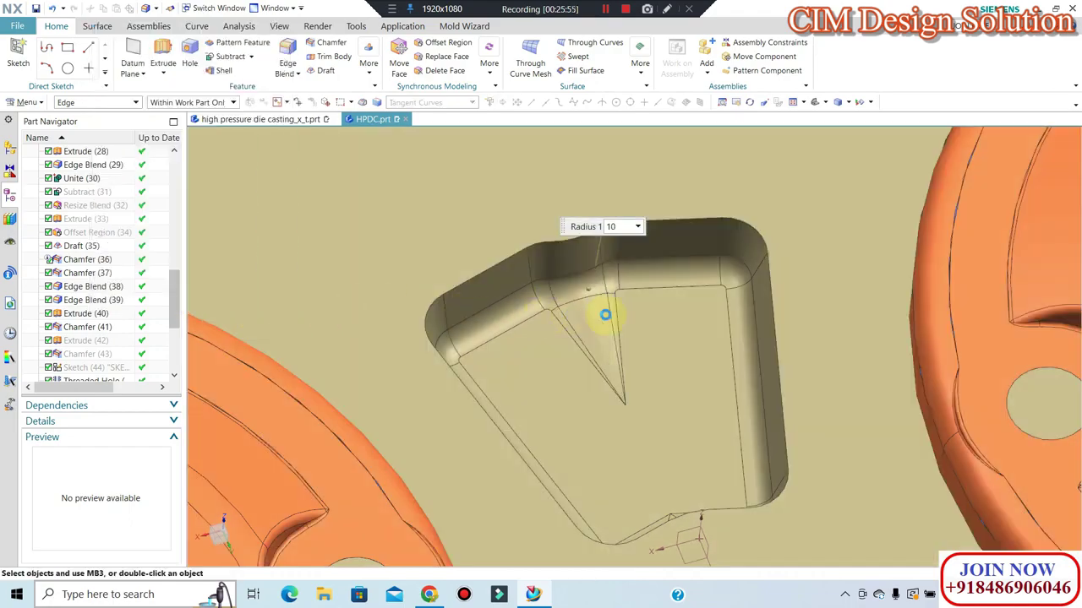
scroll(608, 313, down, 2)
scroll(653, 309, down, 3)
middle_drag(654, 309, 687, 315)
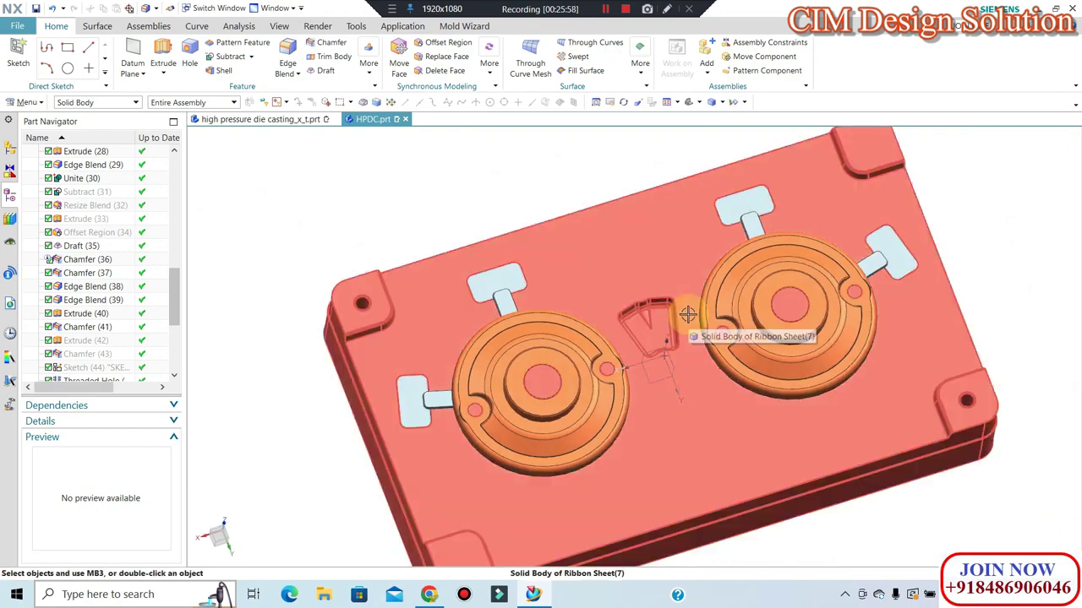
Hide the die plate and unite the two runner pieces into one body.
click(687, 315)
key(ctrl+b)
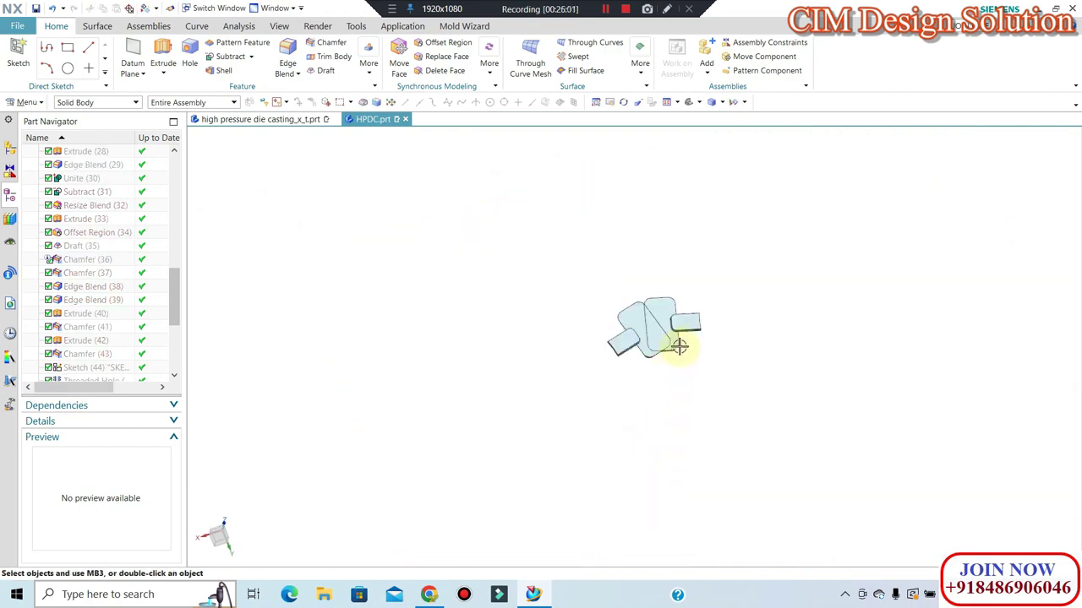
middle_drag(681, 346, 651, 309)
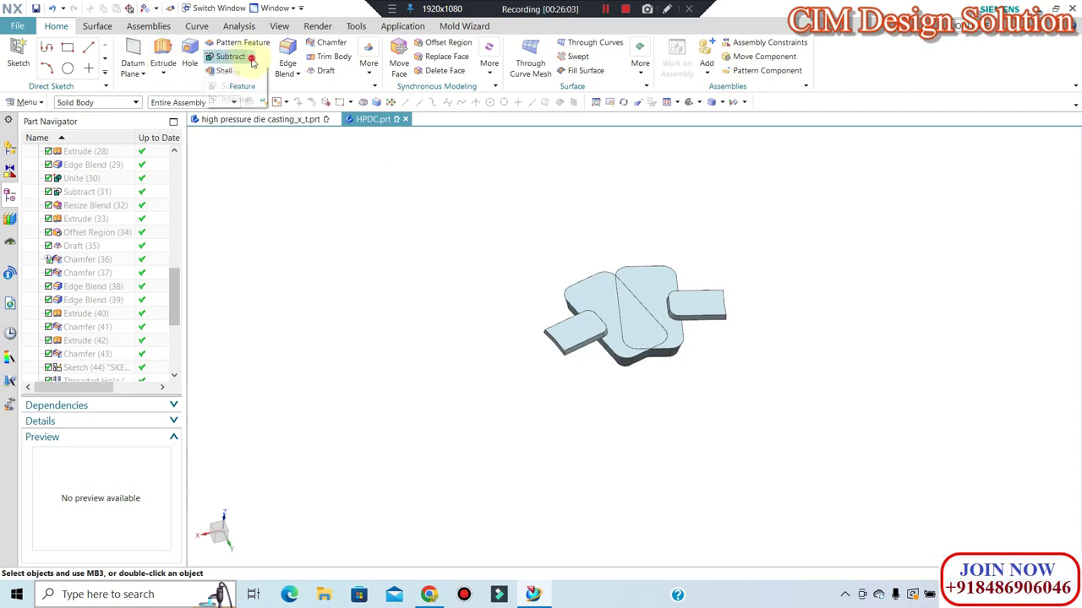
click(596, 325)
click(644, 297)
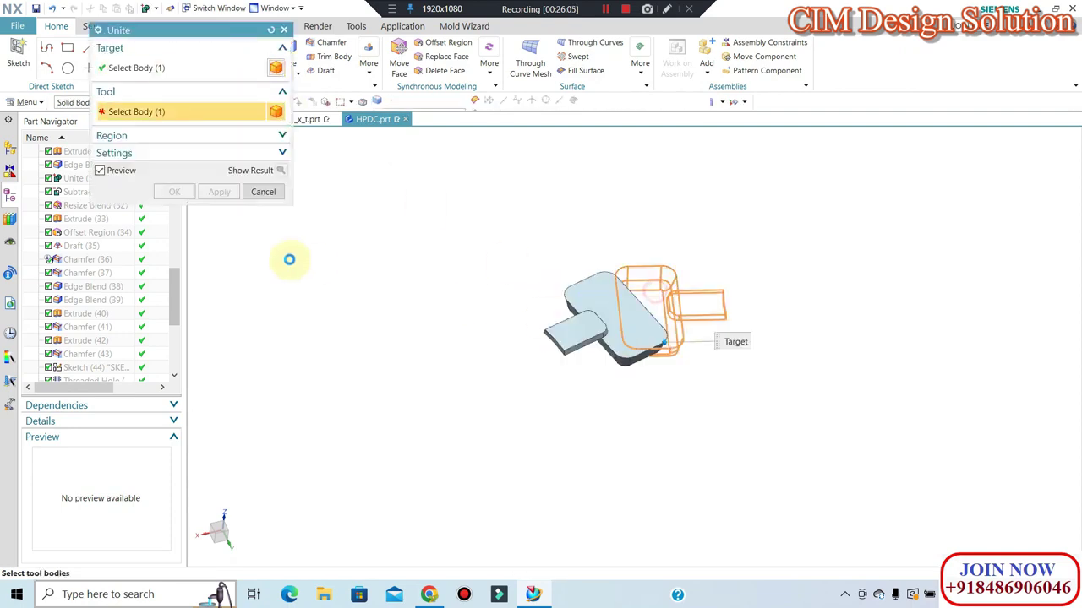
scroll(532, 300, up, 2)
middle_click(616, 321)
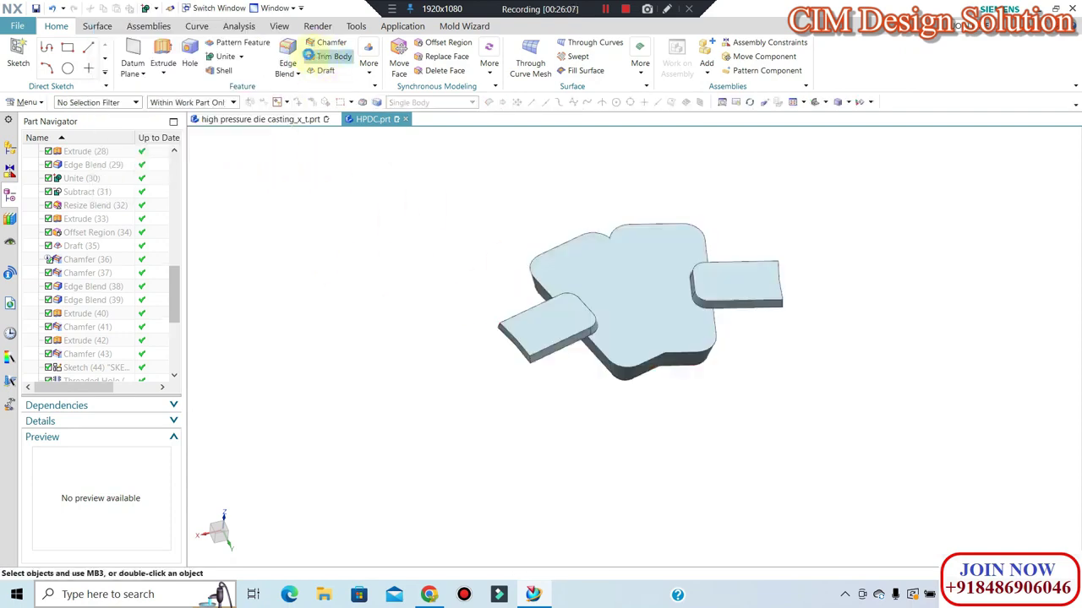
Round two notch edges of the united runner with a 10 mm edge blend.
key(b)
click(664, 363)
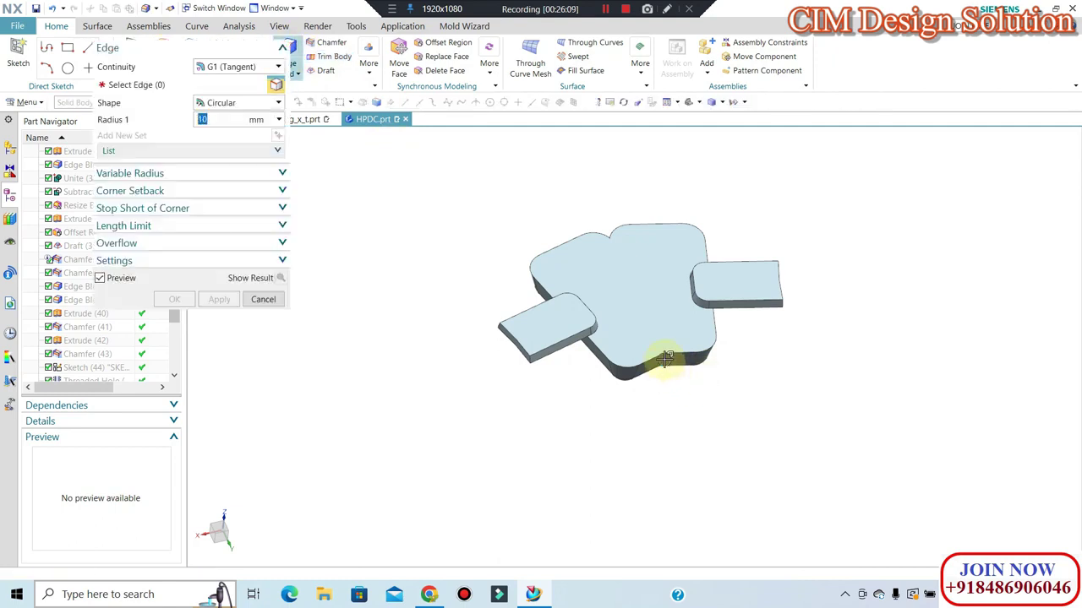
scroll(664, 364, up, 3)
scroll(662, 412, down, 3)
mouse_move(639, 422)
middle_down()
mouse_move(644, 437)
mouse_move(627, 372)
mouse_move(637, 425)
mouse_move(614, 448)
middle_up()
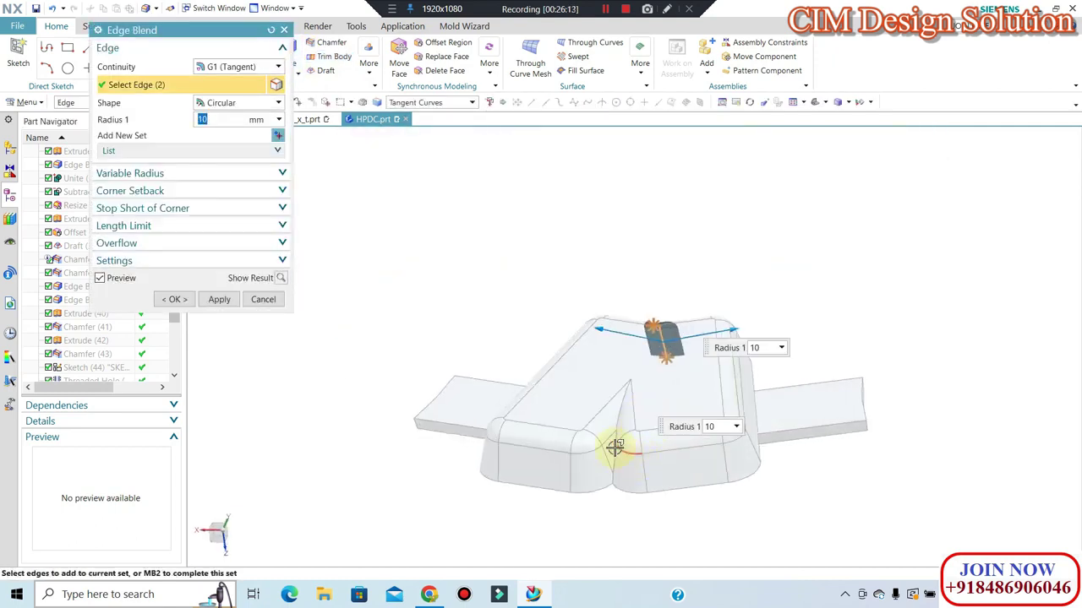
click(642, 407)
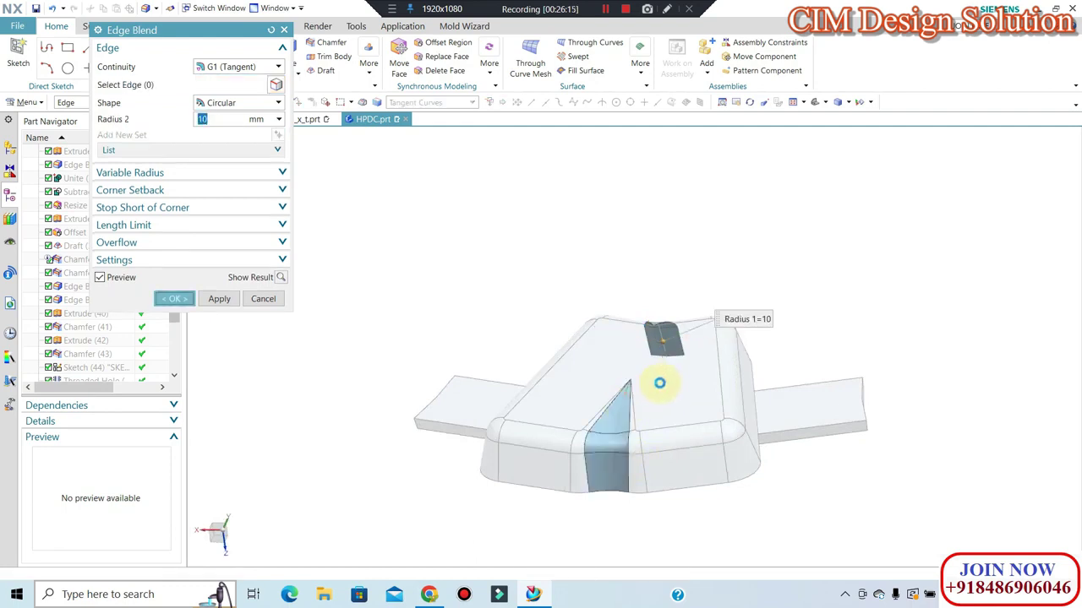
middle_click(657, 379)
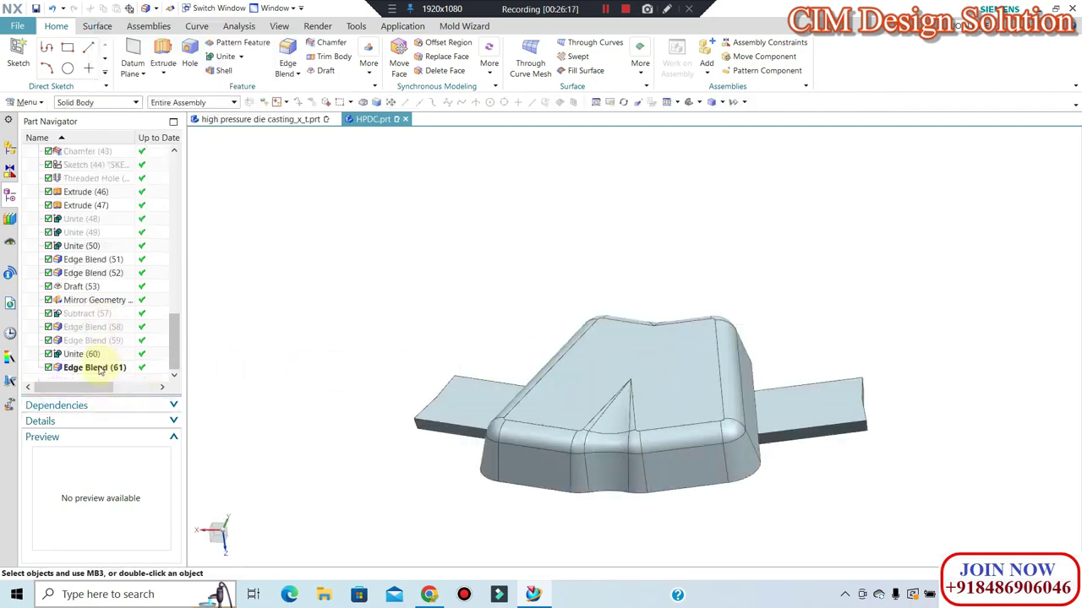
Edit the latest edge blend on the central gate block to a 50 mm radius.
click(100, 369)
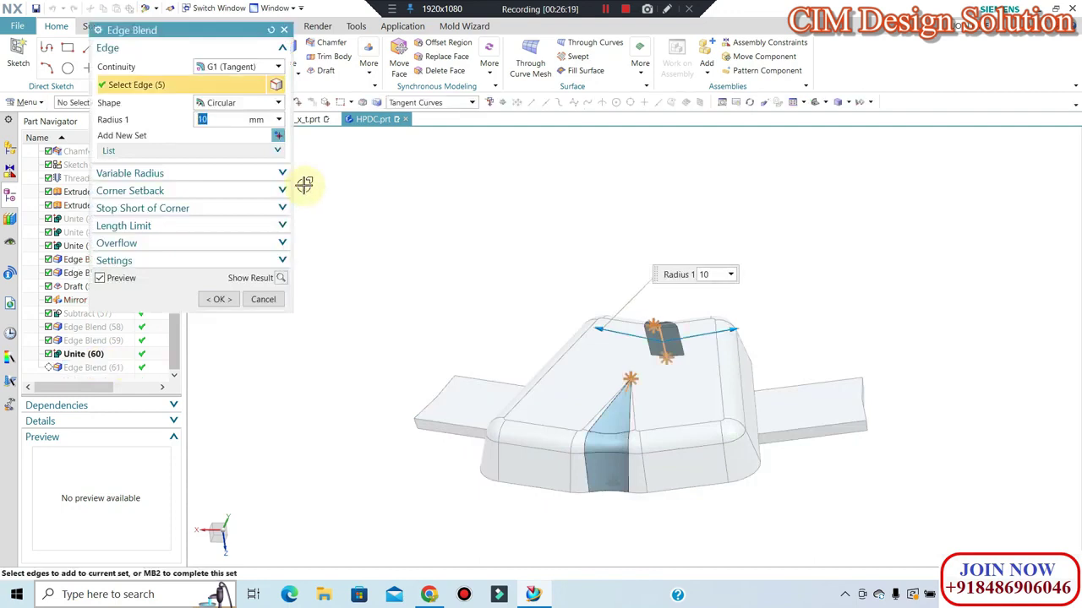
text(15)
key(Return)
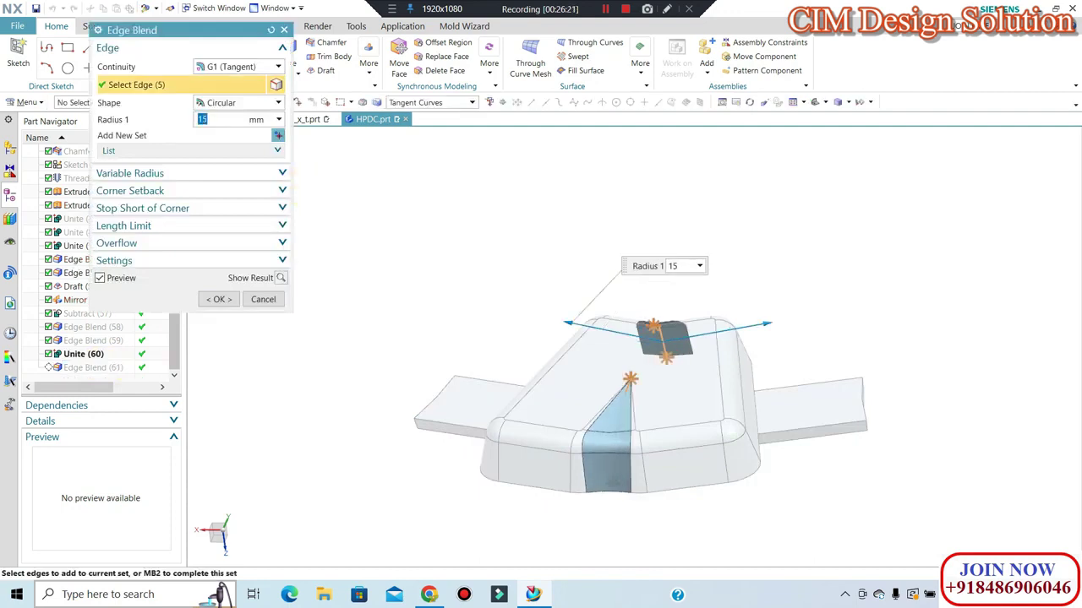
text(20)
key(Return)
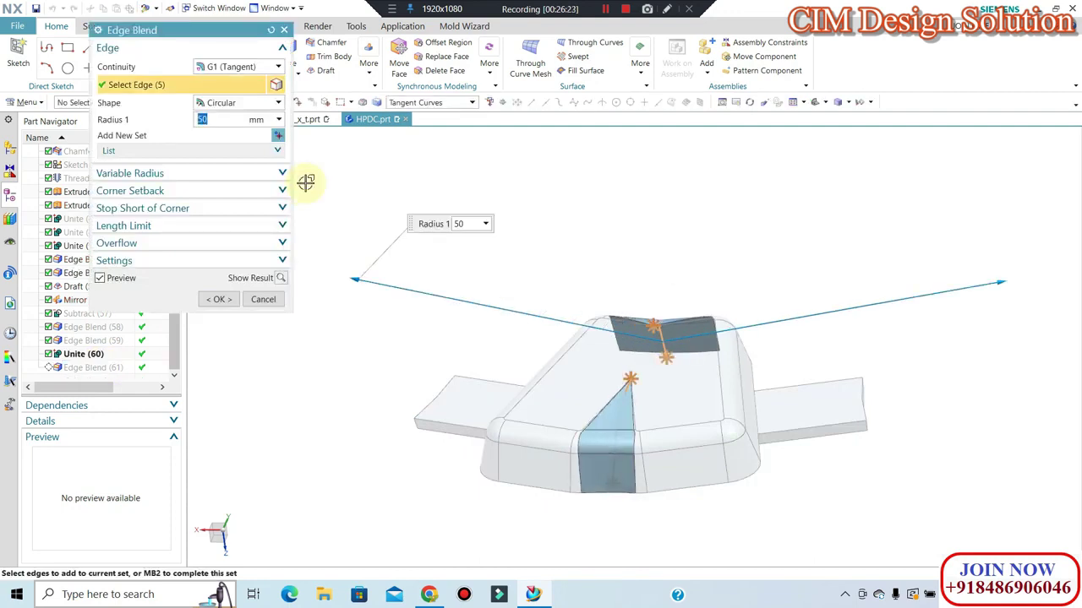
middle_click(544, 209)
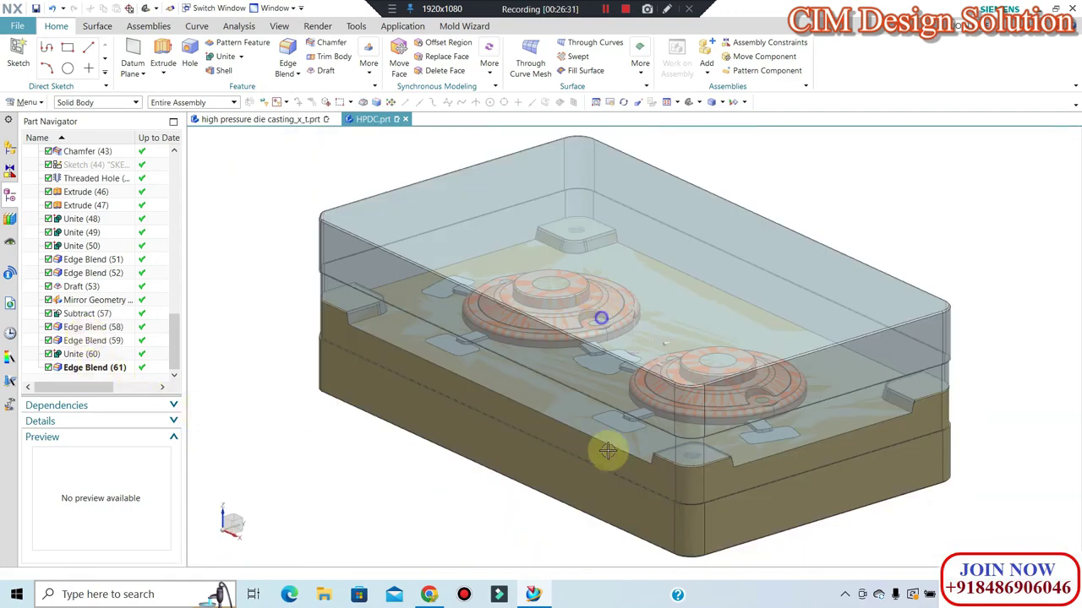
Enlarge Edge Blend (59) on the gate block from 10 mm to a 50 mm radius.
mouse_move(607, 452)
middle_down()
mouse_move(623, 350)
mouse_move(622, 394)
middle_up()
scroll(639, 355, up, 3)
scroll(469, 401, up, 2)
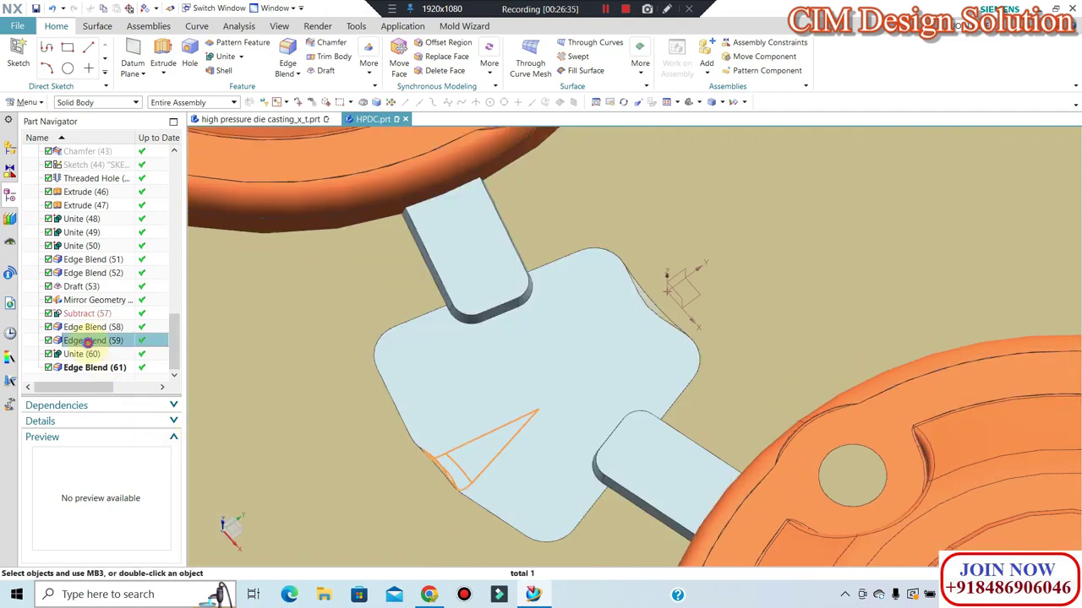
double_click(87, 341)
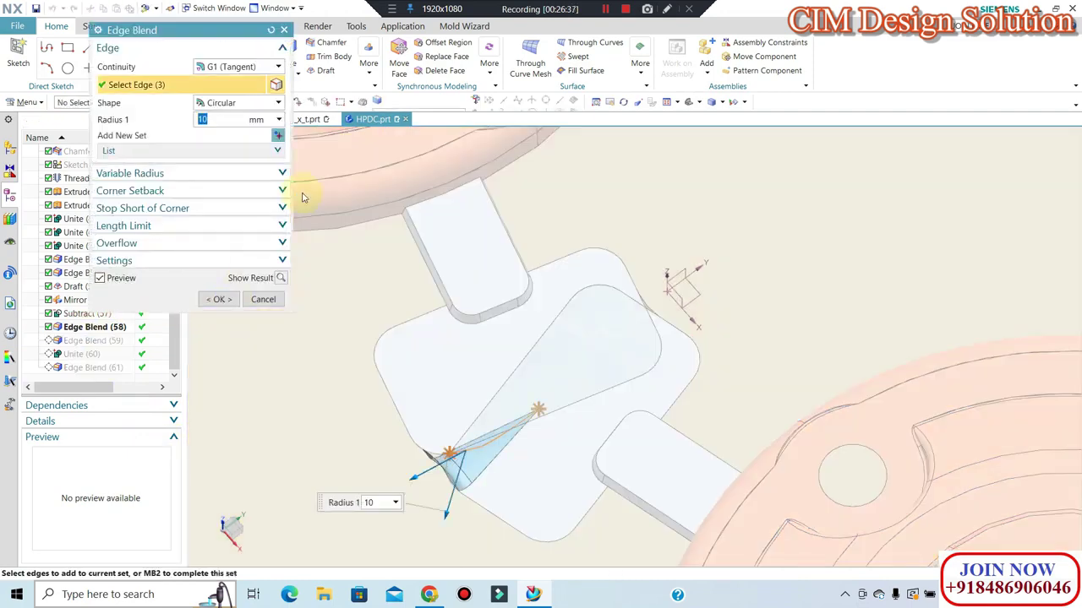
text(50)
key(Return)
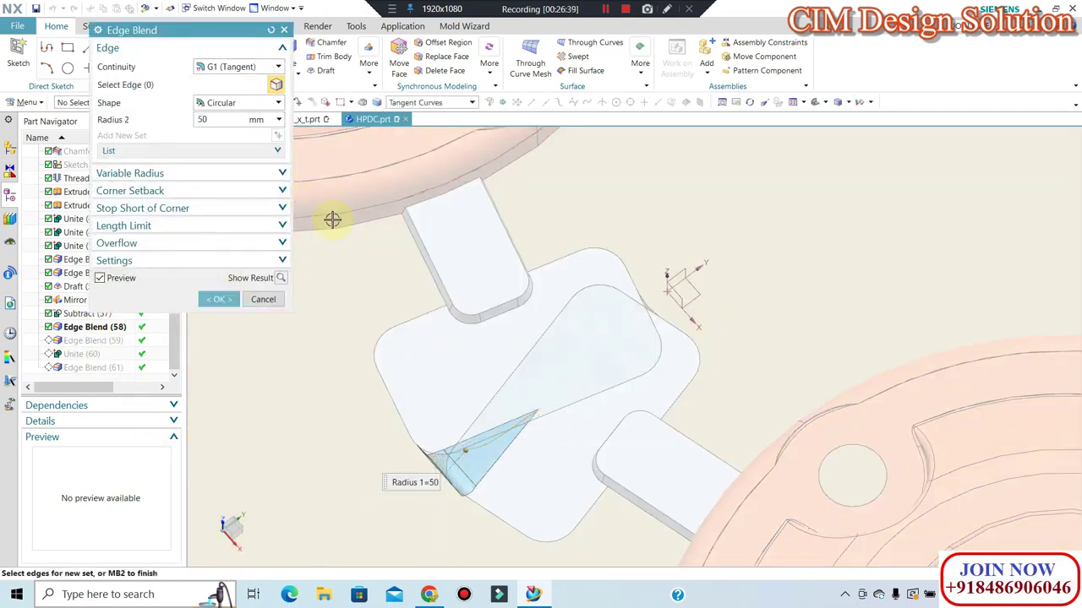
middle_click(332, 220)
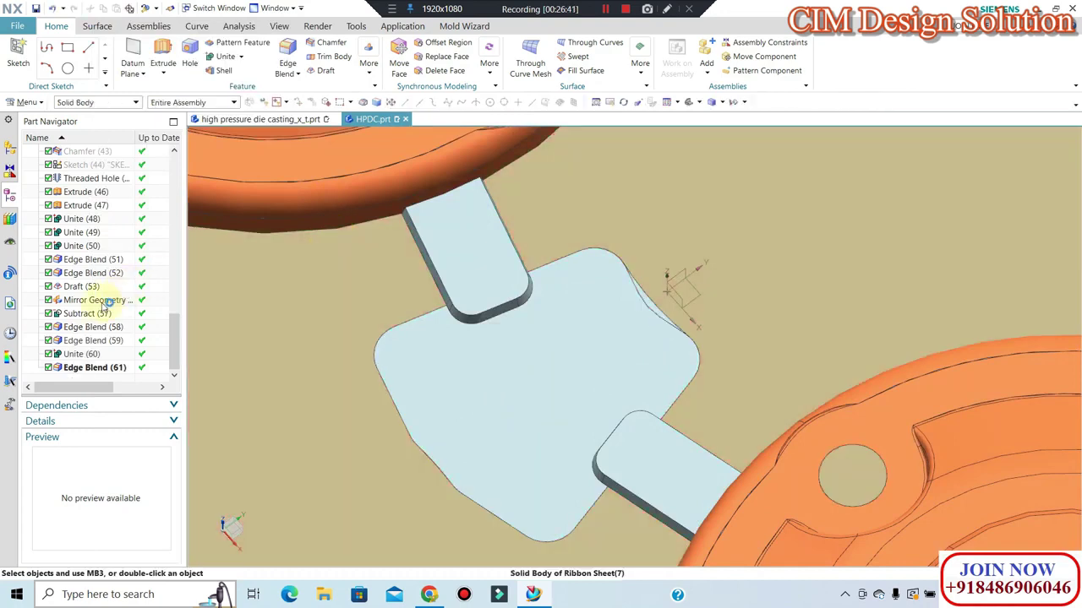
Change Edge Blend (58)'s radius to 5 mm.
click(90, 329)
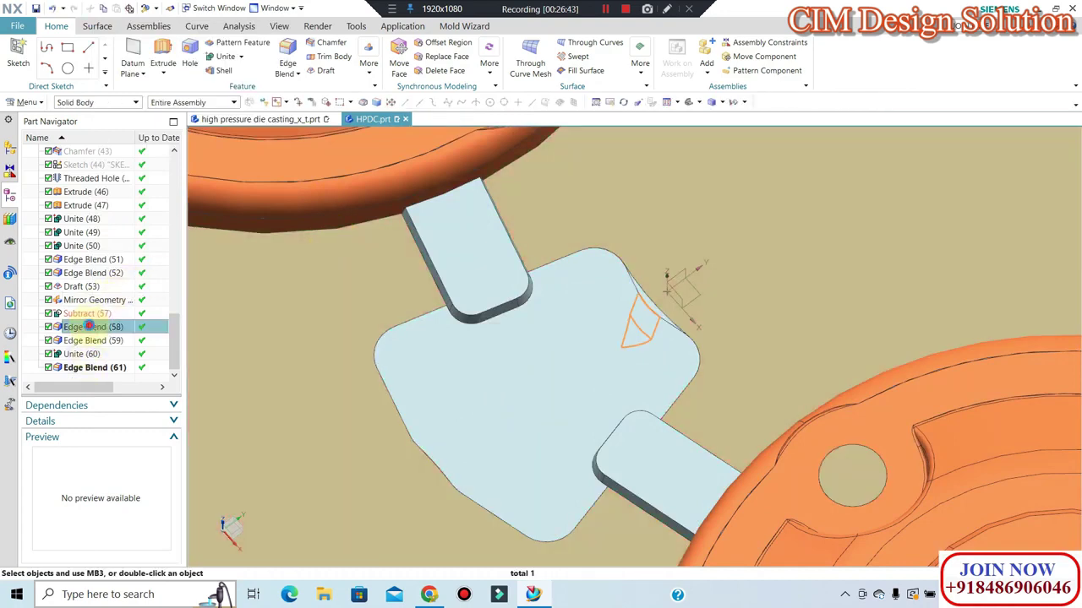
double_click(90, 327)
text(50)
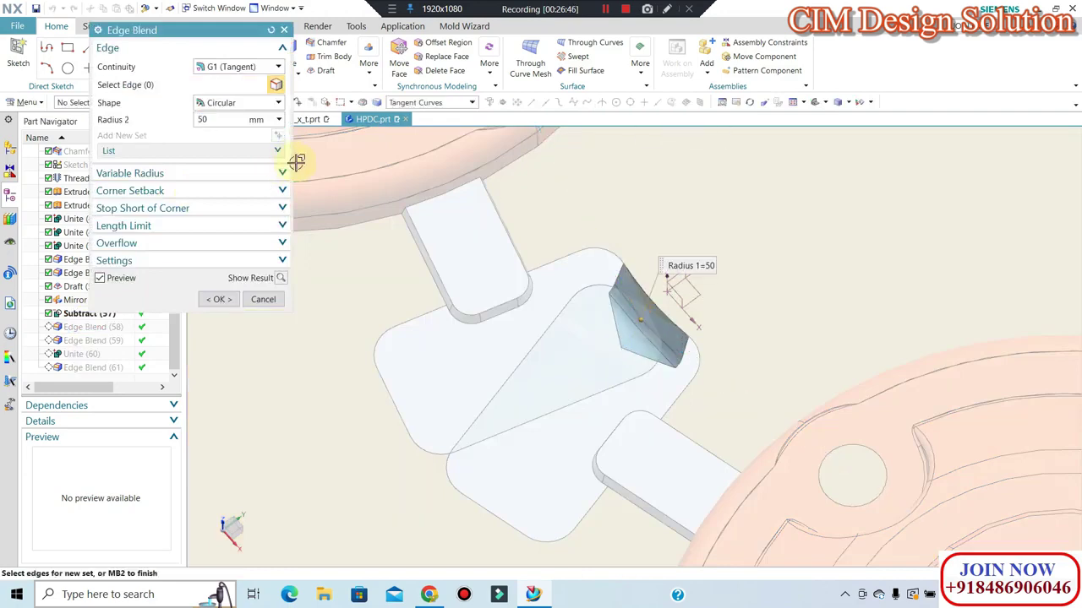
middle_click(555, 205)
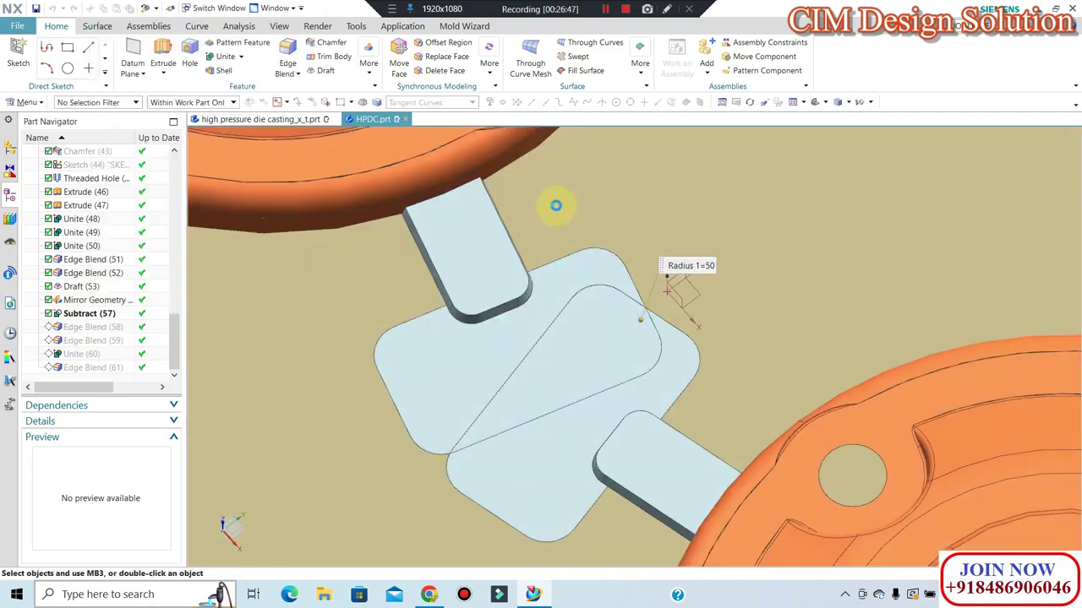
scroll(625, 245, down, 2)
scroll(591, 278, down, 3)
mouse_move(580, 316)
middle_down()
mouse_move(550, 261)
mouse_move(608, 164)
middle_up()
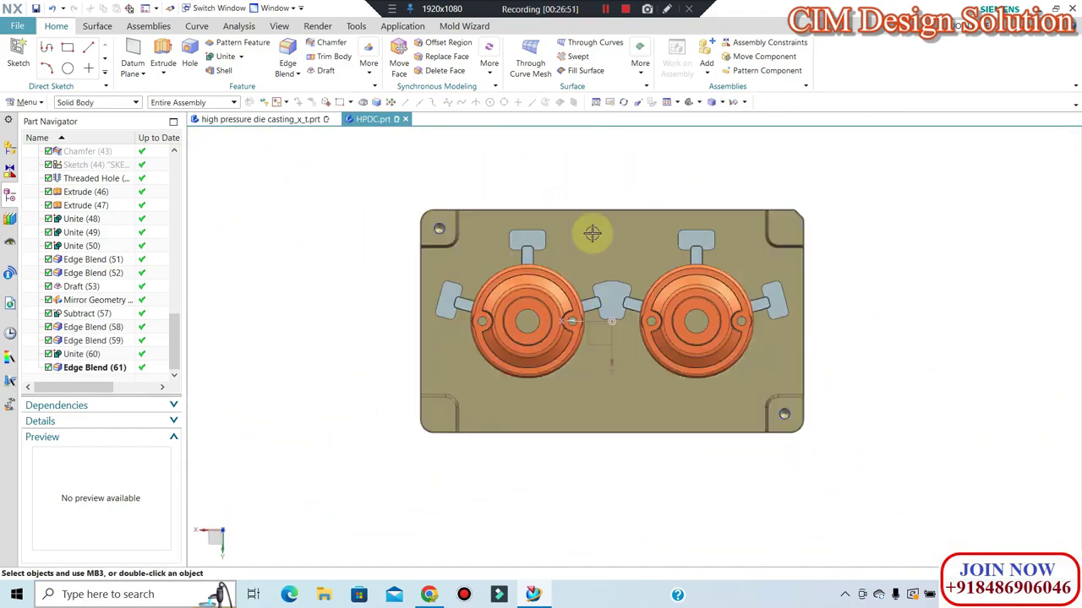
Orbit and zoom to an angled view of the whole mould.
scroll(508, 262, up, 2)
scroll(508, 263, up, 3)
scroll(485, 222, up, 4)
scroll(529, 232, down, 5)
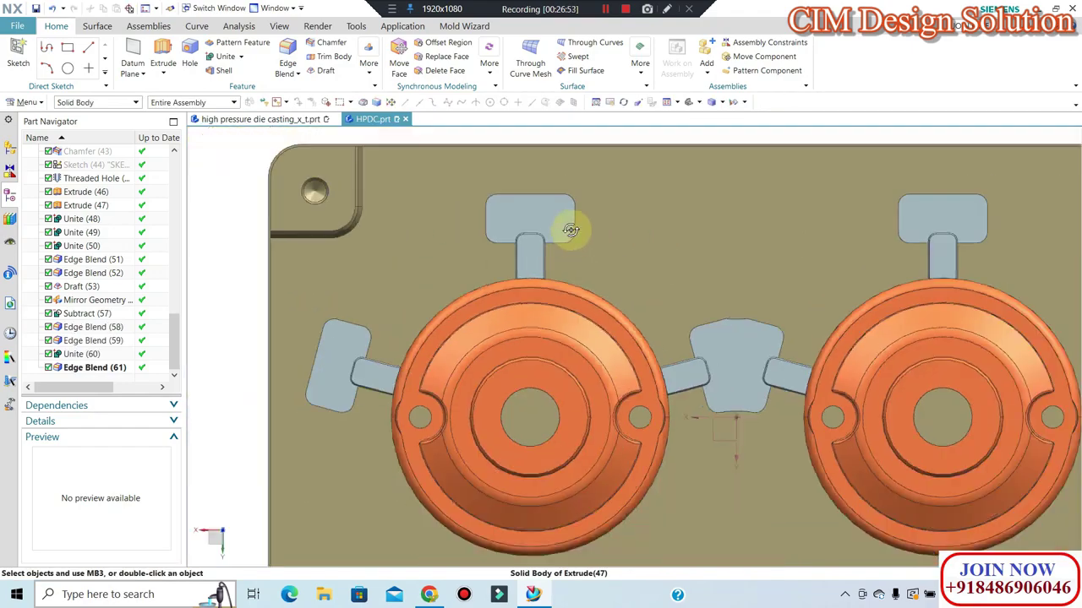
mouse_move(570, 229)
middle_down()
mouse_move(591, 177)
mouse_move(603, 186)
middle_up()
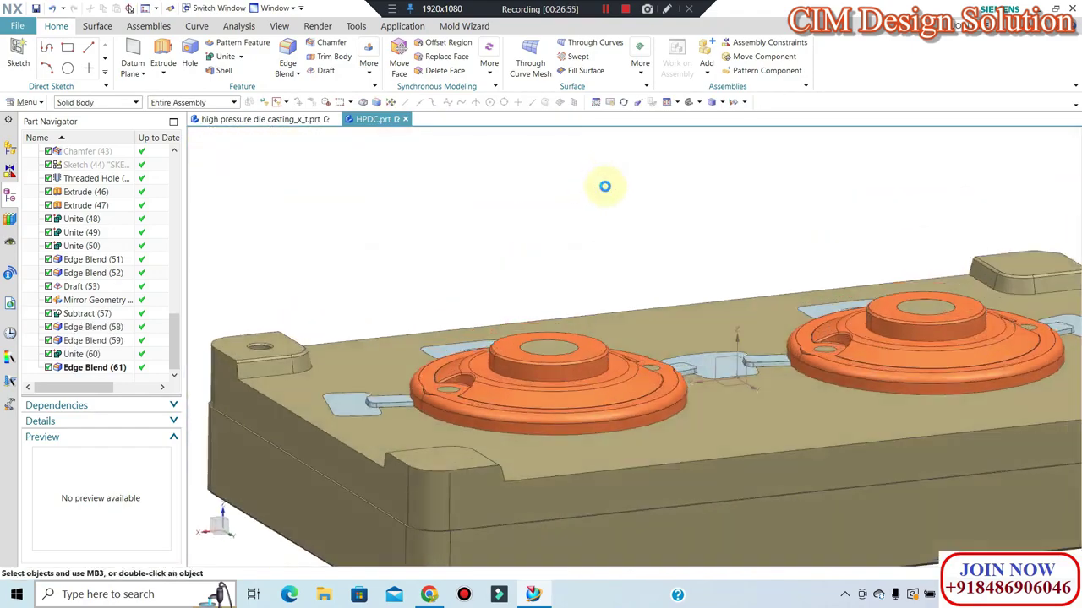
scroll(605, 186, down, 3)
scroll(616, 211, down, 2)
scroll(700, 418, down, 1)
mouse_move(700, 417)
middle_down()
mouse_move(645, 406)
mouse_move(627, 299)
middle_up()
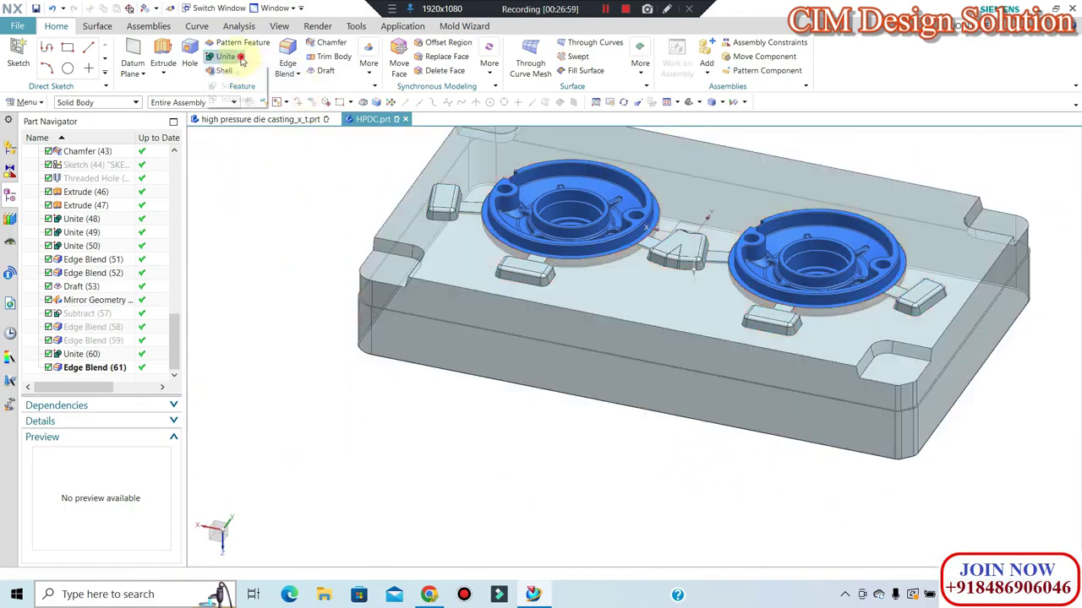
Subtract the five gate and vent blocks from the die with Keep Tool, then start selecting blocks to recolour.
click(240, 56)
click(446, 205)
click(523, 273)
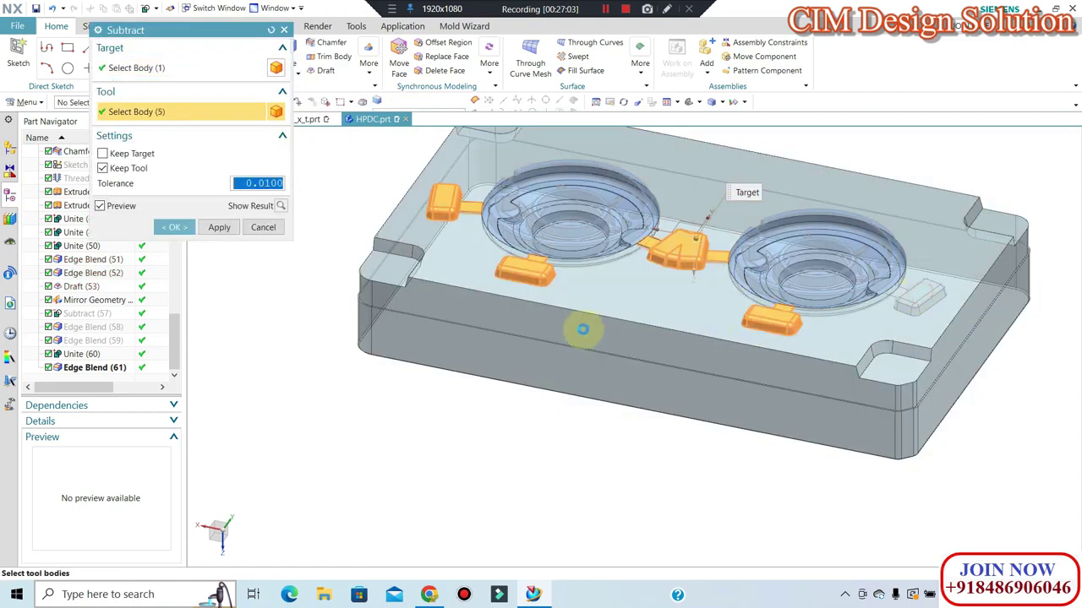
middle_click(576, 325)
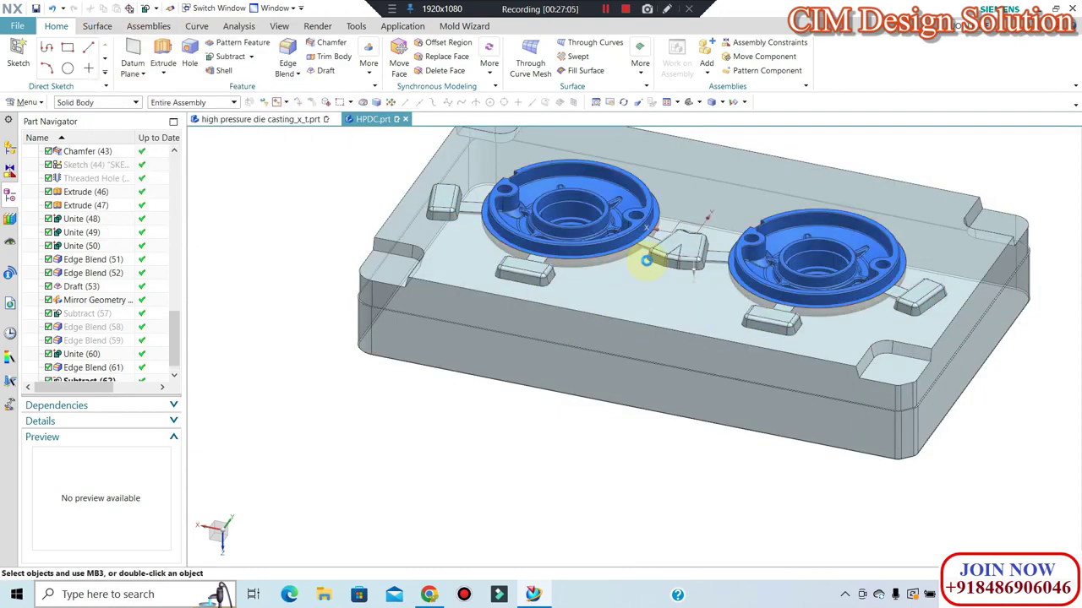
key(ctrl+j)
click(444, 218)
Colour the selected gate and overflow blocks yellow via Edit Object Display.
click(676, 247)
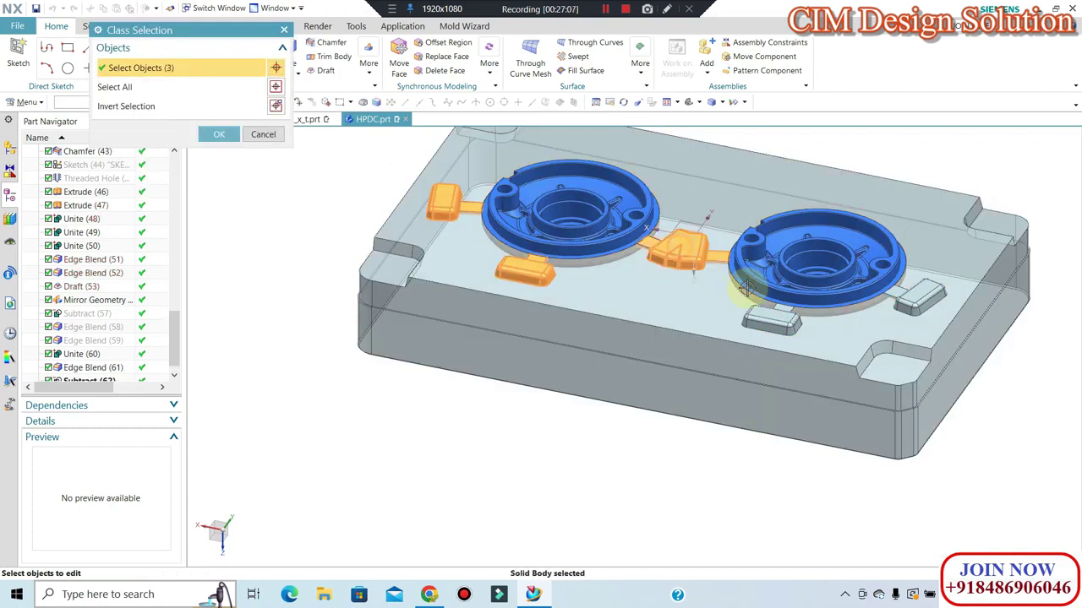
click(769, 319)
click(919, 297)
middle_click(322, 190)
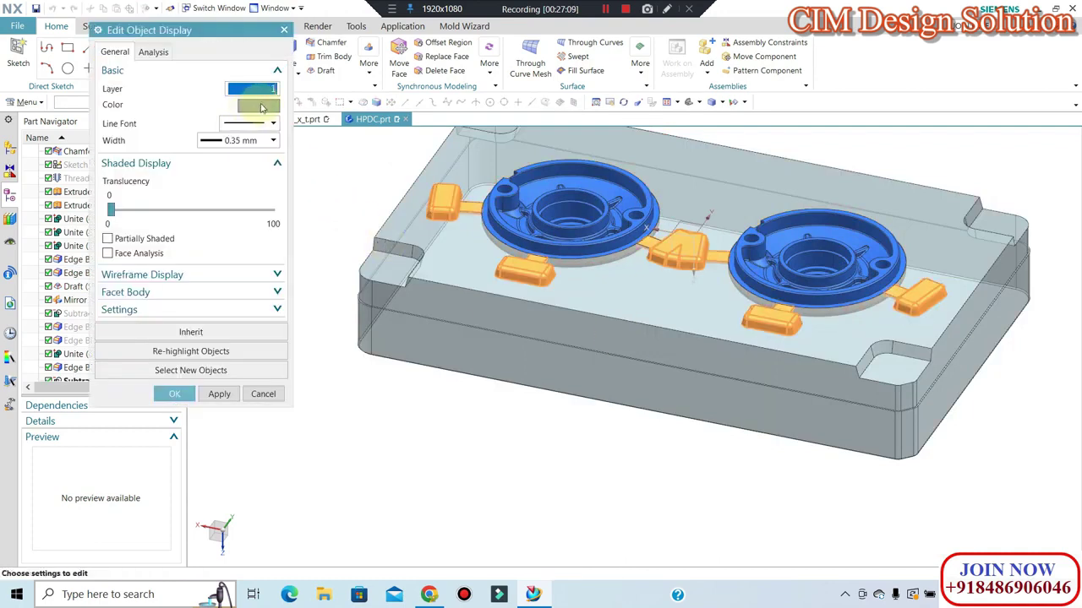
click(266, 106)
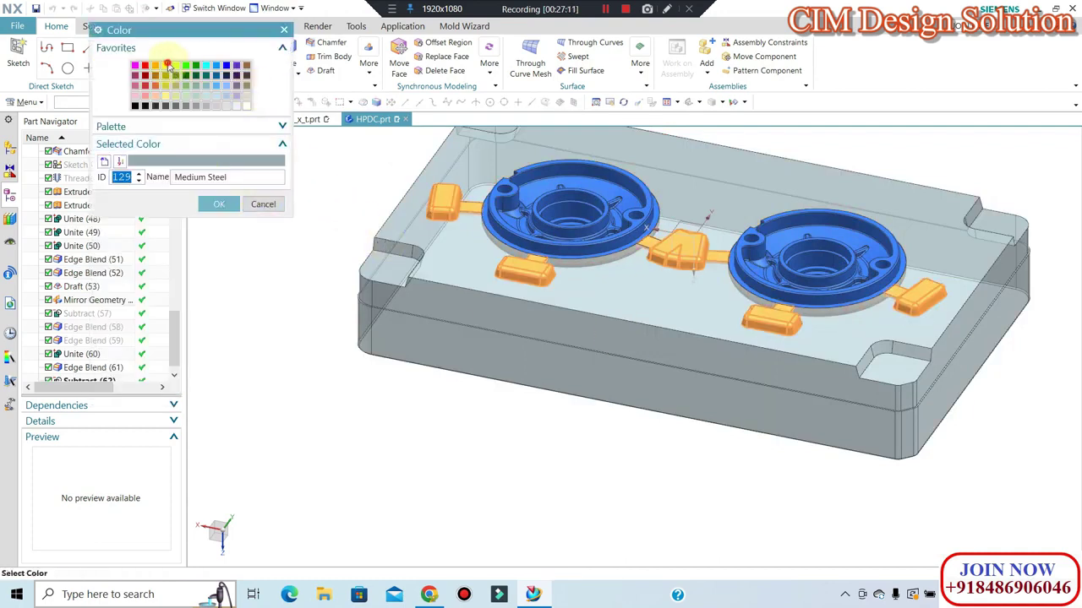
click(168, 66)
middle_click(350, 218)
middle_click(350, 218)
Inspect the mould in isometric and then straight top (F8) view.
middle_drag(410, 319, 388, 408)
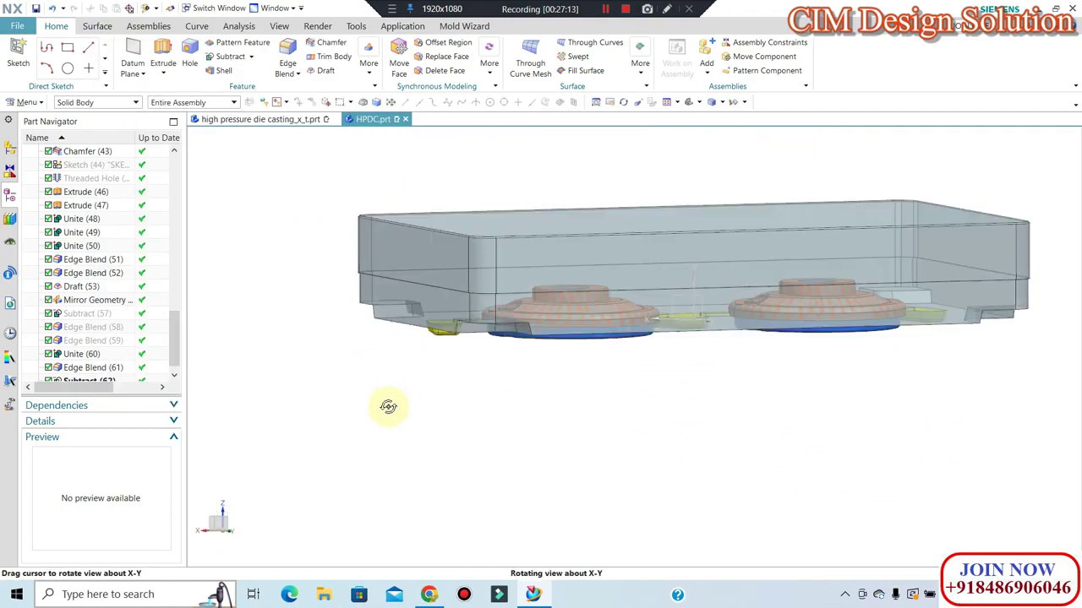
key(Home)
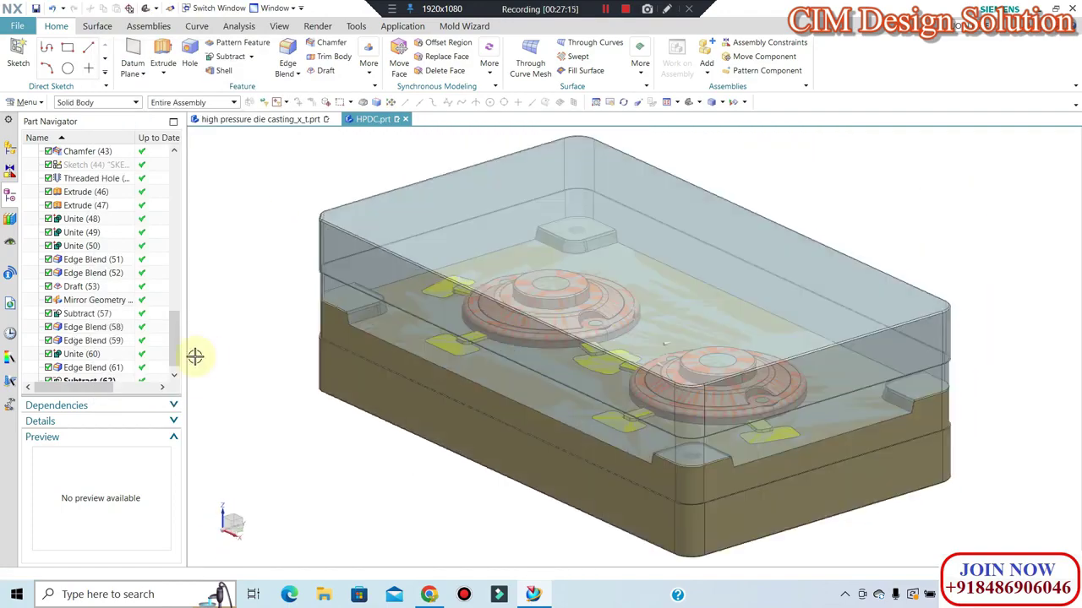
middle_drag(583, 403, 815, 474)
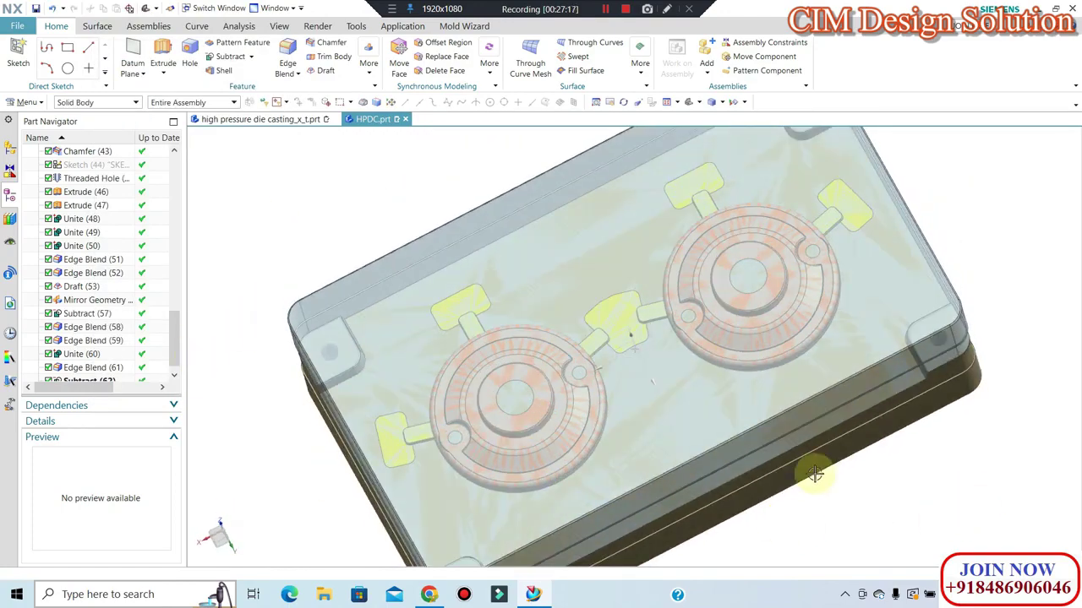
key(F8)
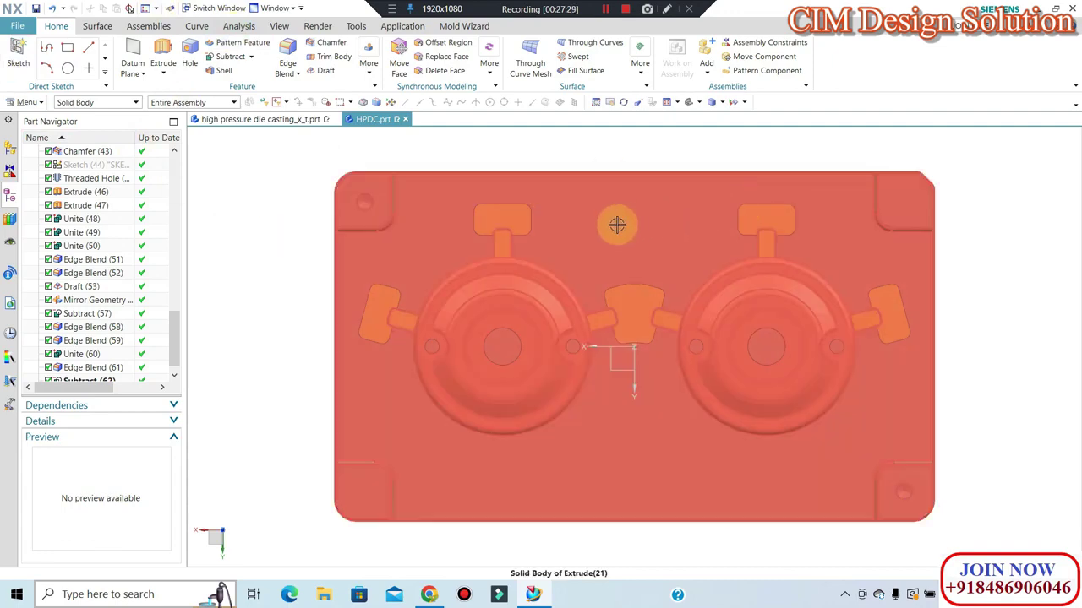
scroll(627, 243, down, 2)
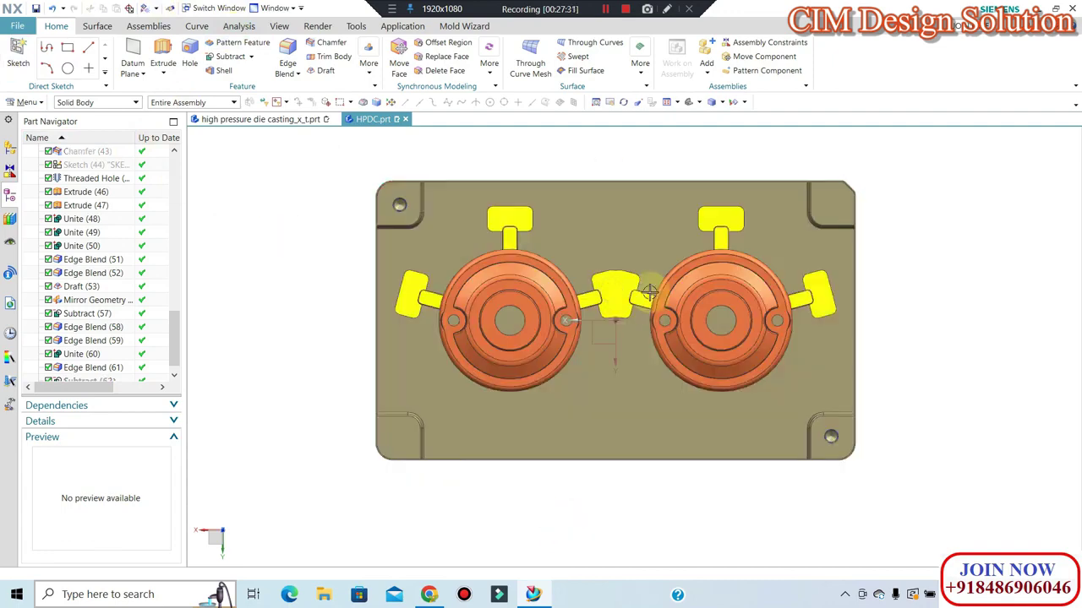
scroll(543, 479, up, 2)
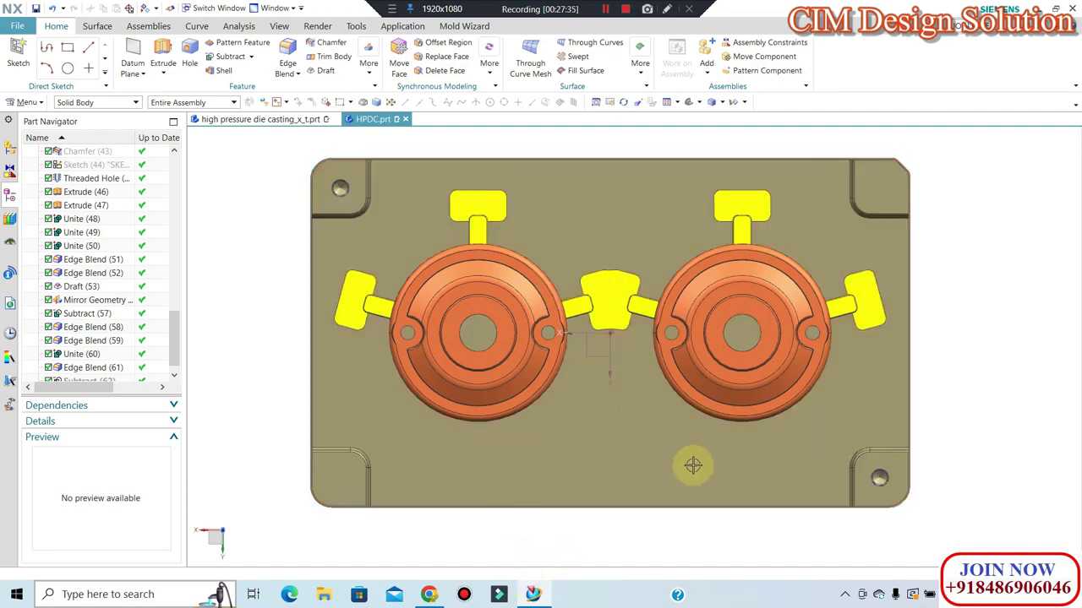
scroll(625, 440, up, 2)
scroll(617, 456, down, 2)
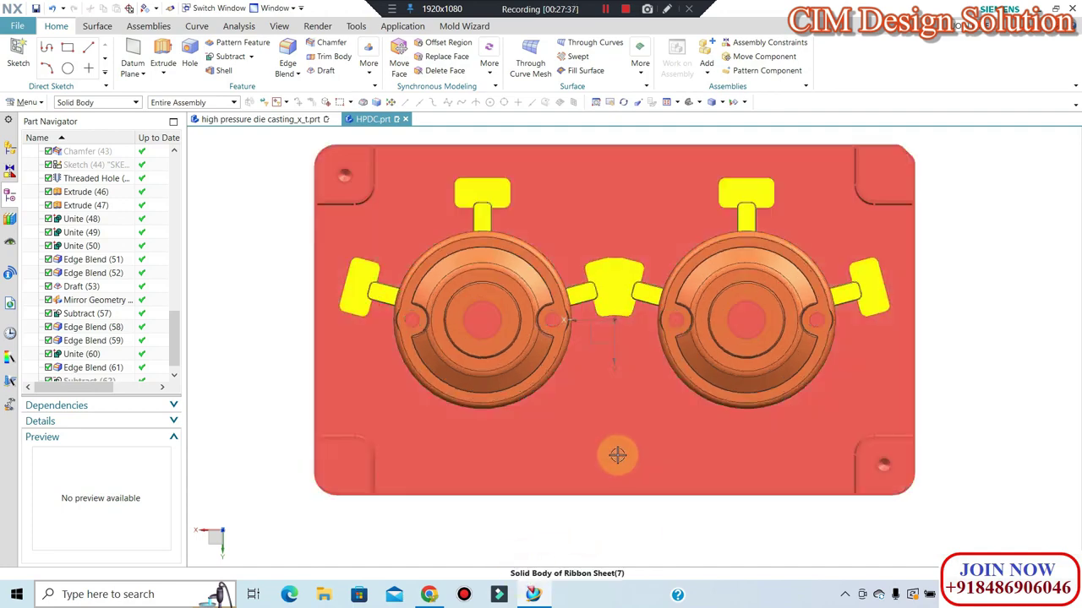
scroll(618, 449, up, 2)
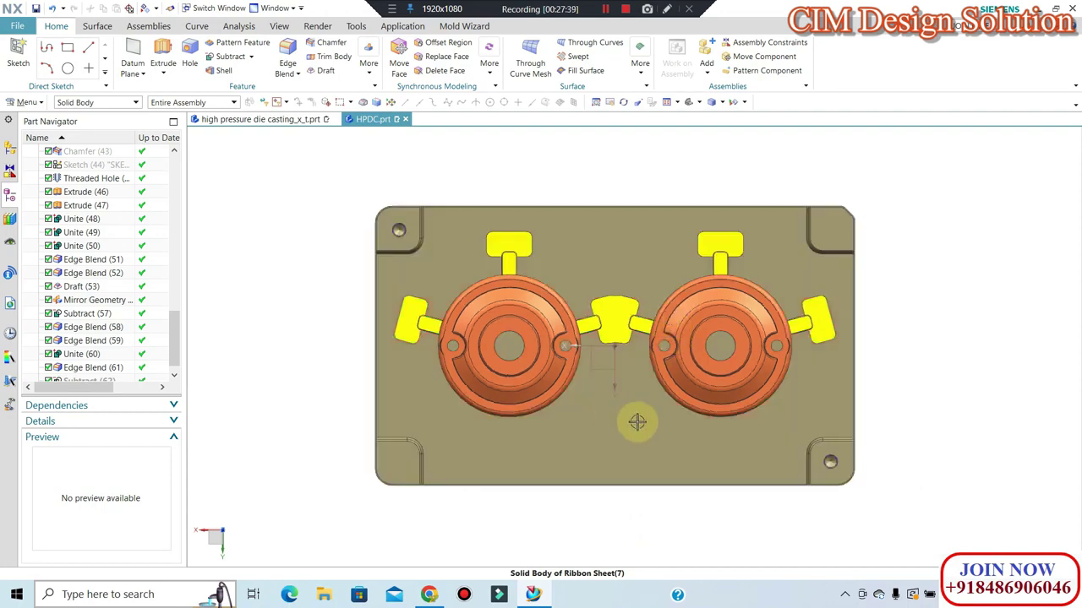
scroll(634, 439, down, 2)
scroll(621, 440, up, 2)
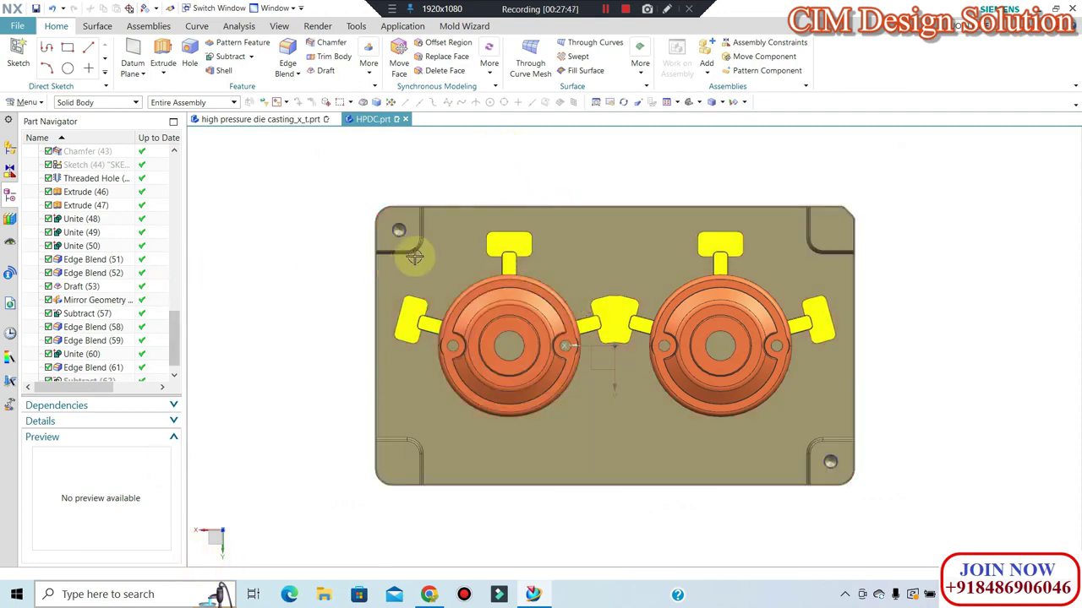
Start an extrusion sketch on the die plate face.
click(163, 51)
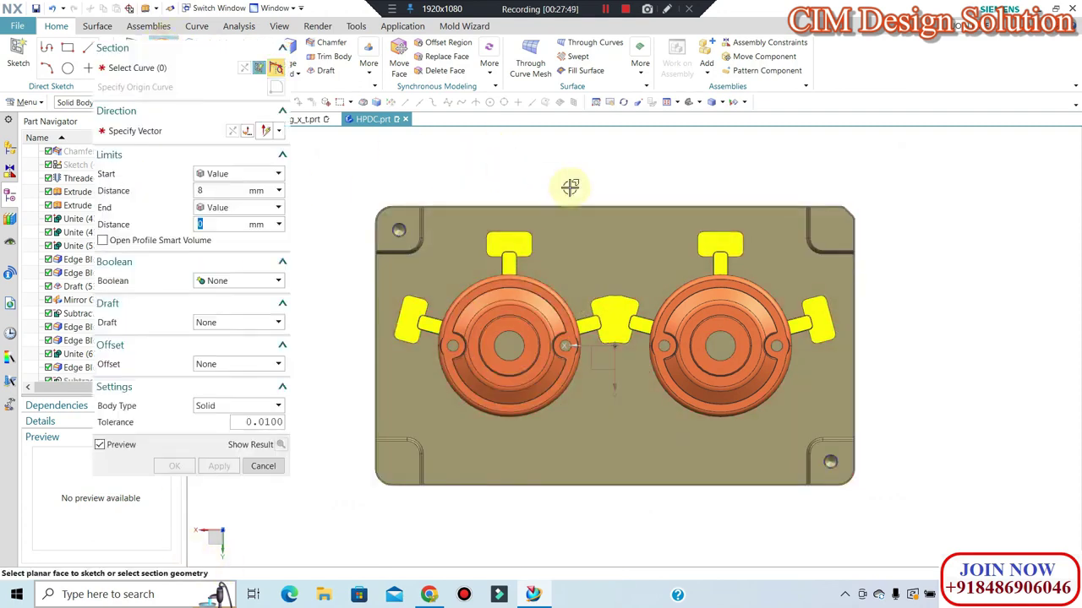
click(611, 245)
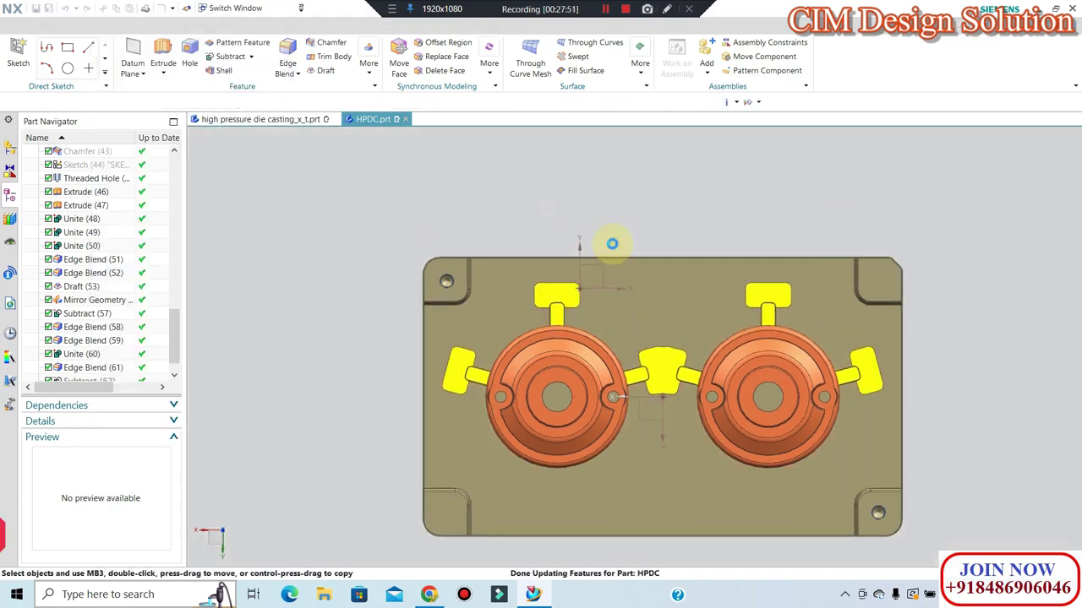
scroll(685, 340, up, 1)
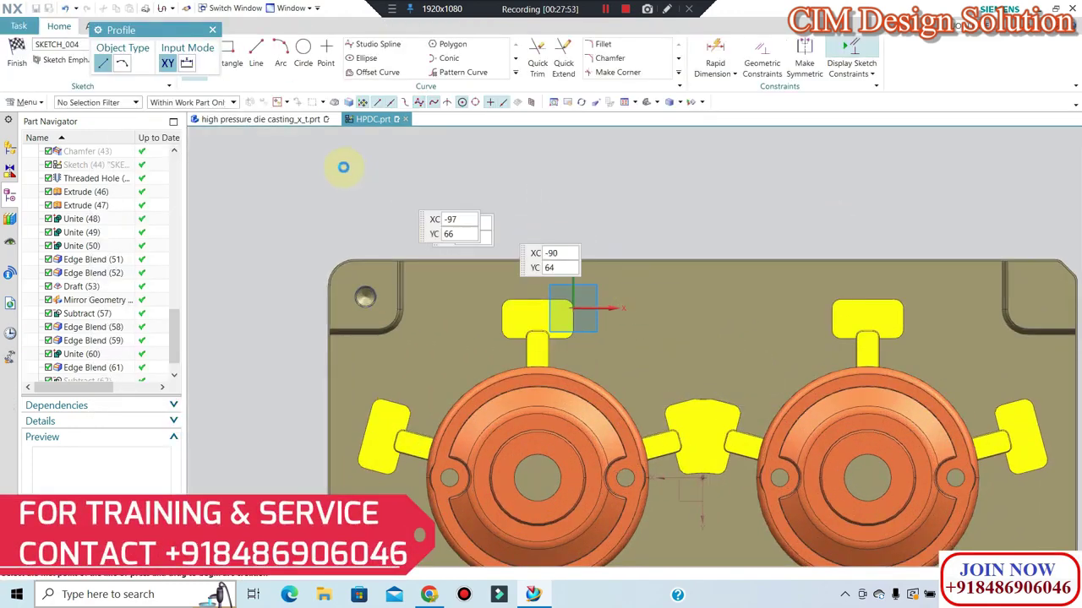
Draw an 11 mm-wide upright rectangle rising from the upper-left boss's top edge.
click(212, 30)
click(225, 51)
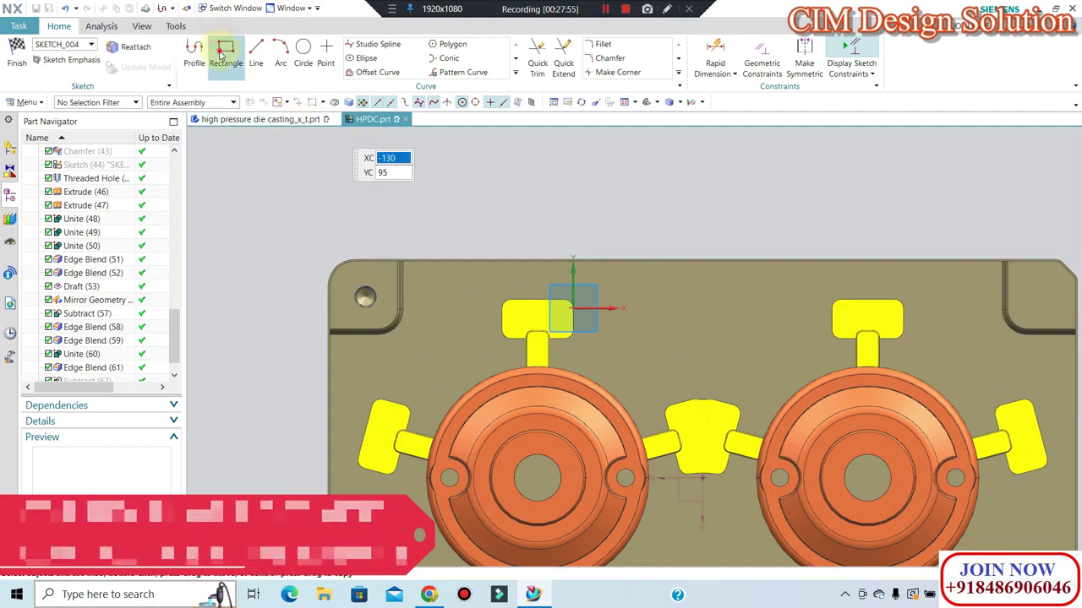
scroll(526, 287, up, 2)
click(527, 302)
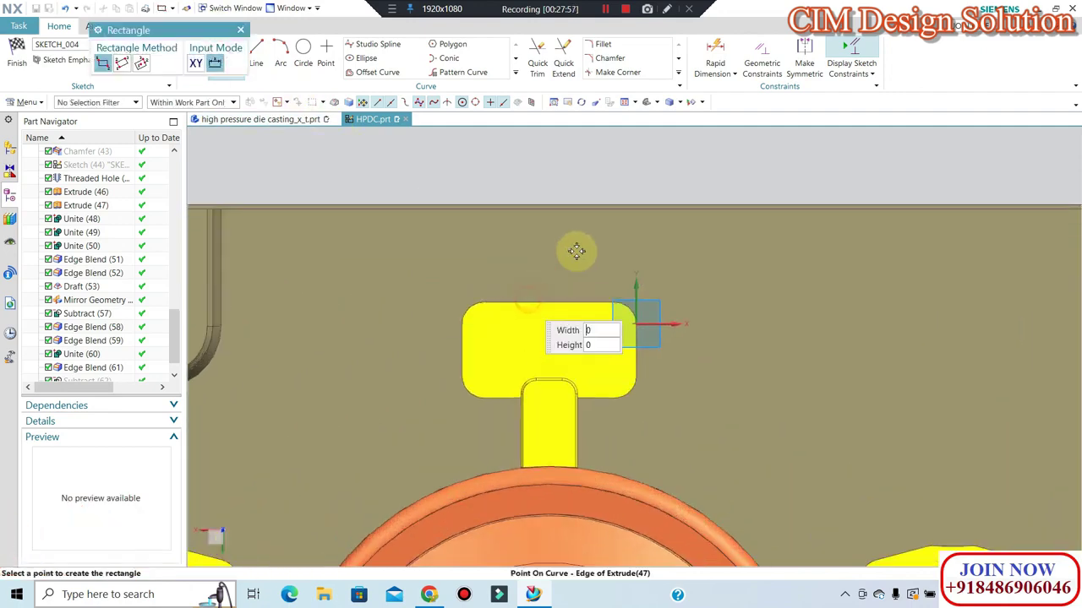
click(577, 177)
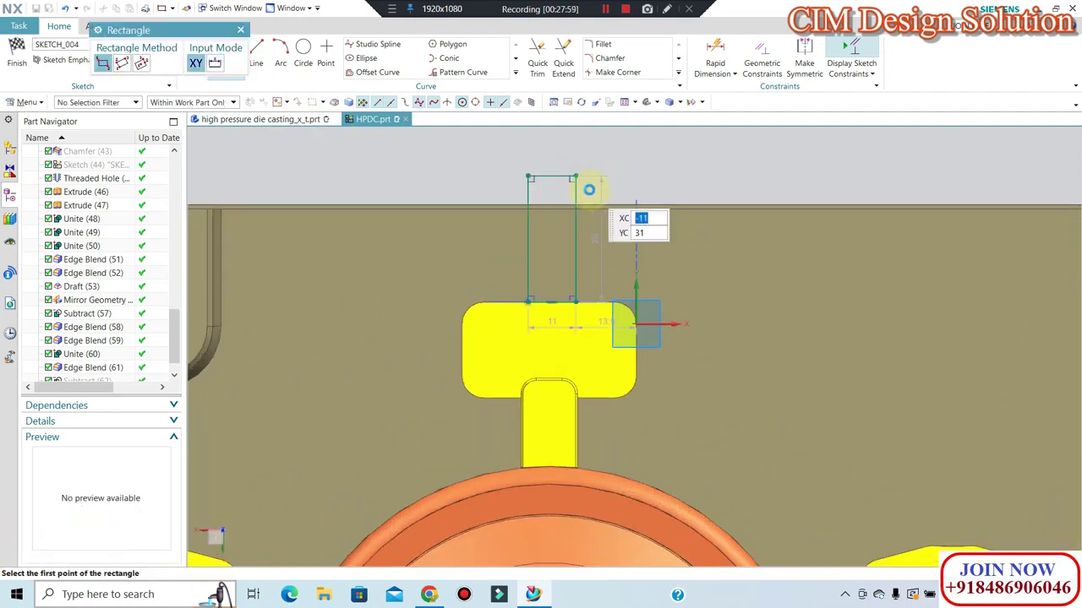
key(Escape)
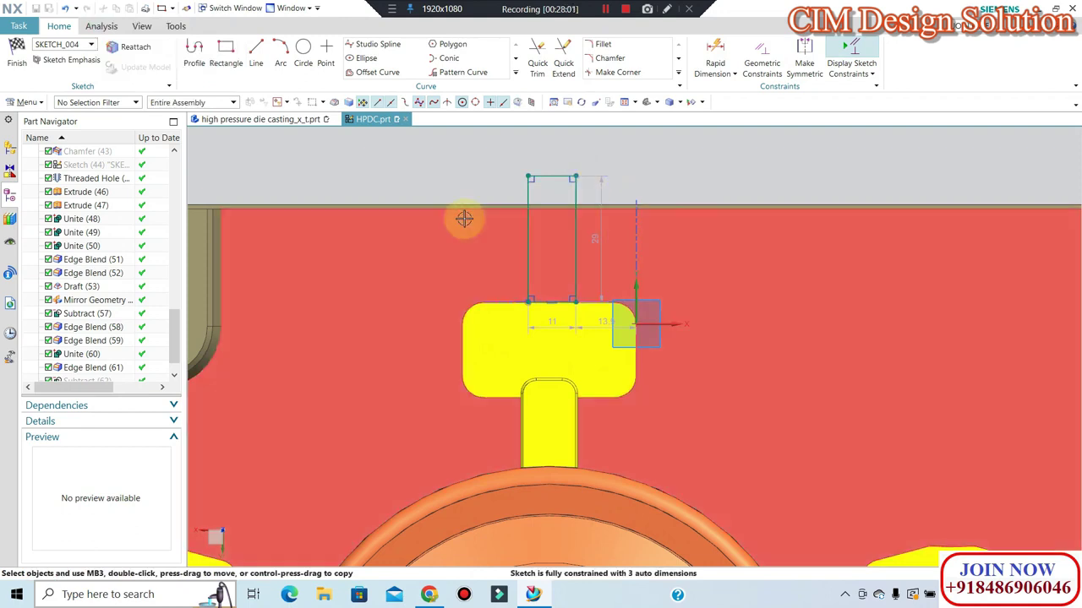
key(c)
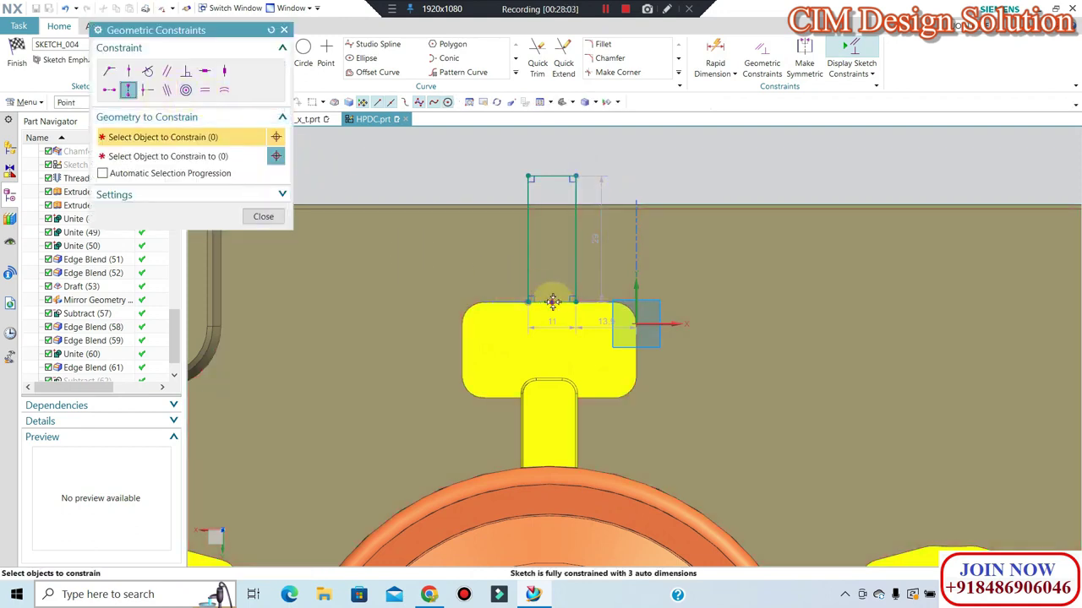
Constrain the vent rectangle and set its width dimension to 10 mm.
click(209, 158)
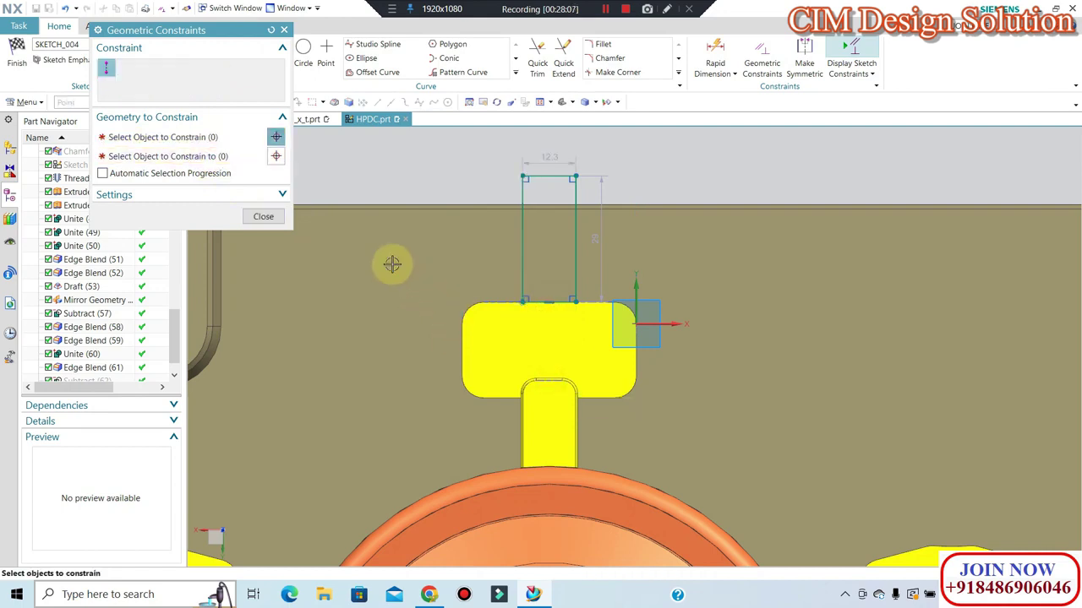
click(275, 218)
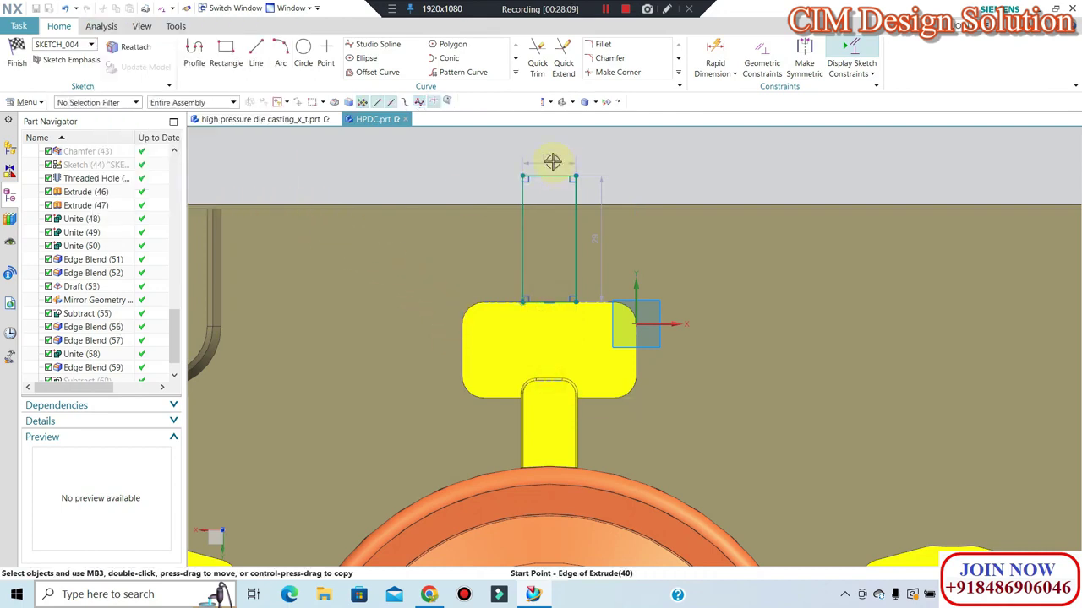
double_click(550, 158)
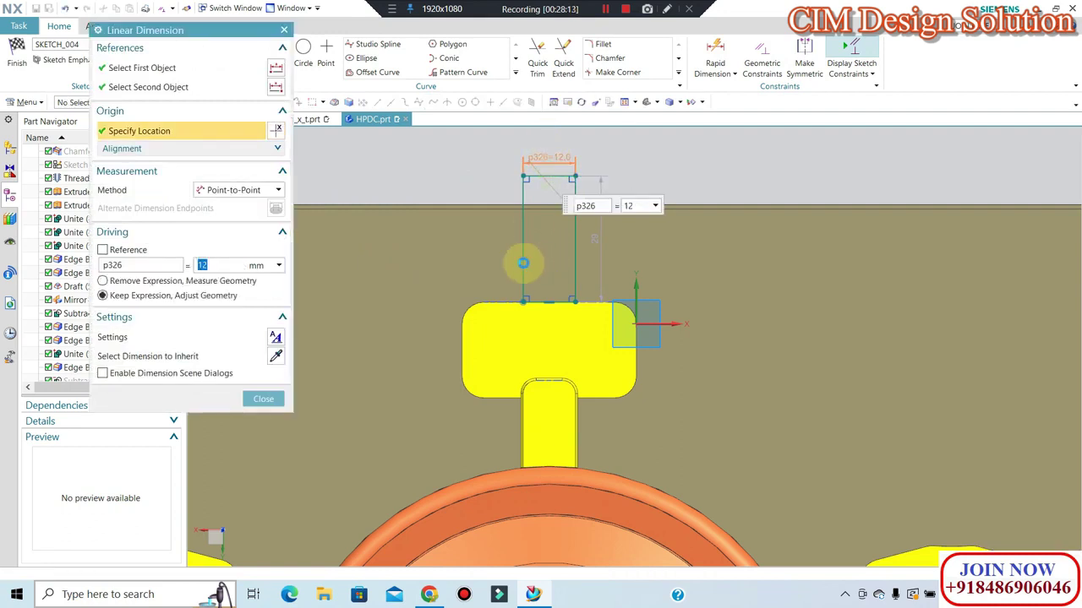
middle_click(519, 262)
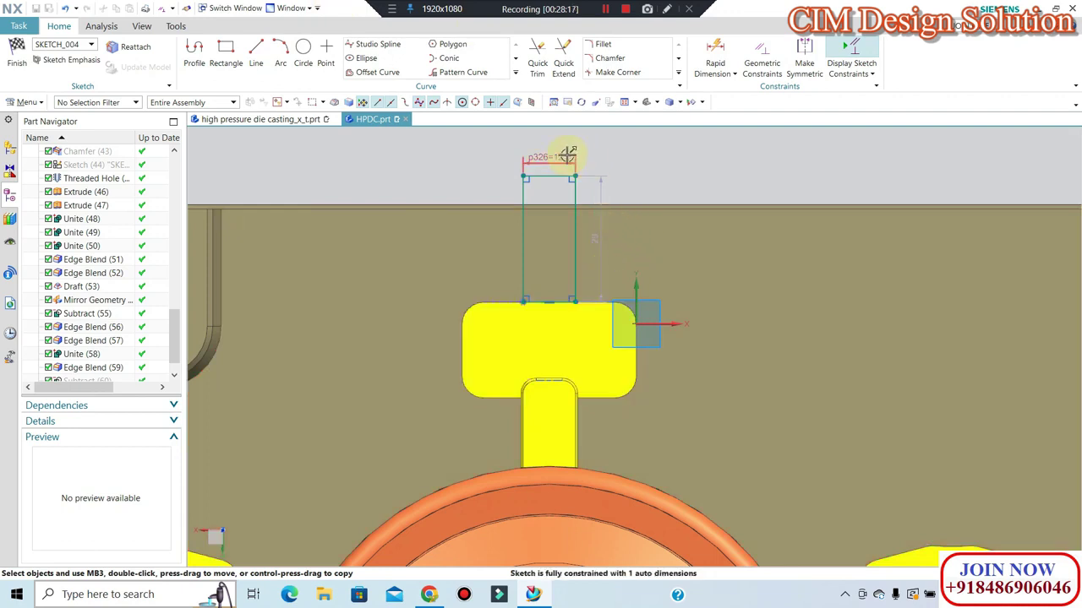
double_click(550, 158)
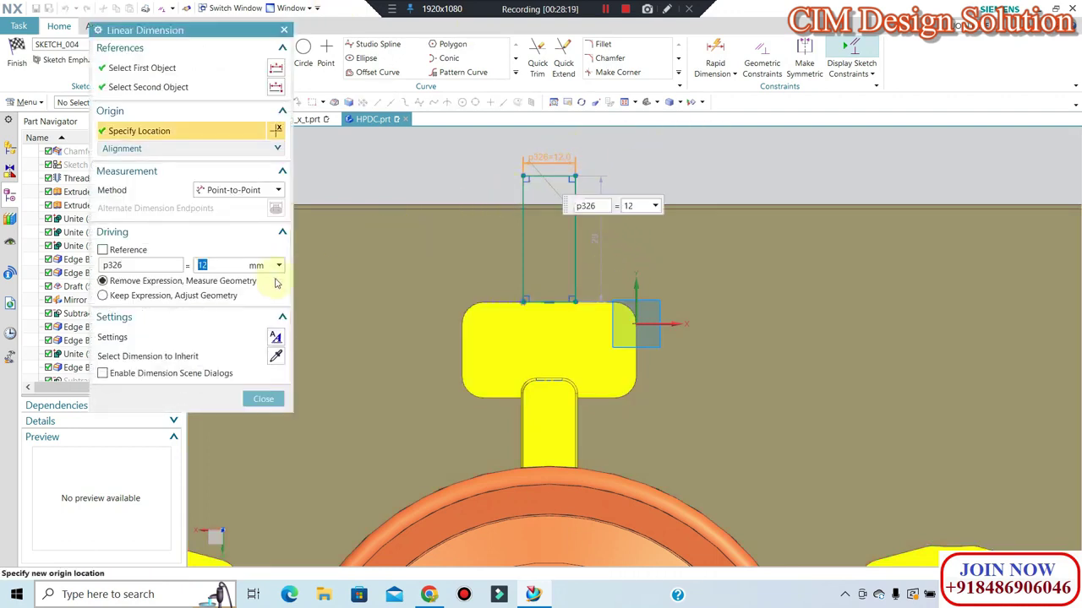
text(10)
key(Return)
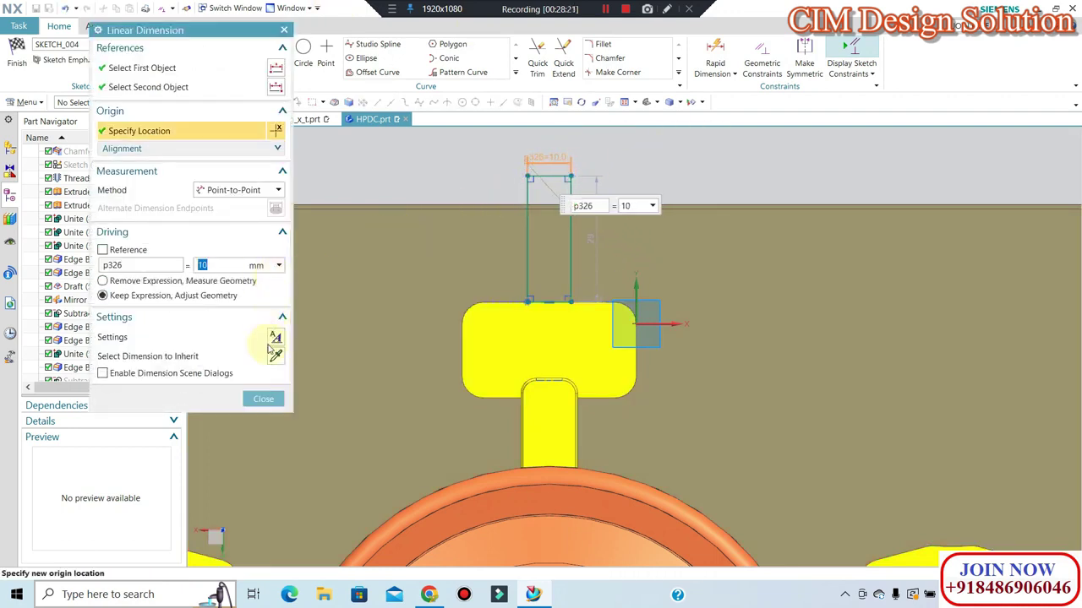
click(262, 400)
Circular-pattern the rectangle about the left part's centre hole: 2 copies over 75°.
scroll(546, 279, down, 3)
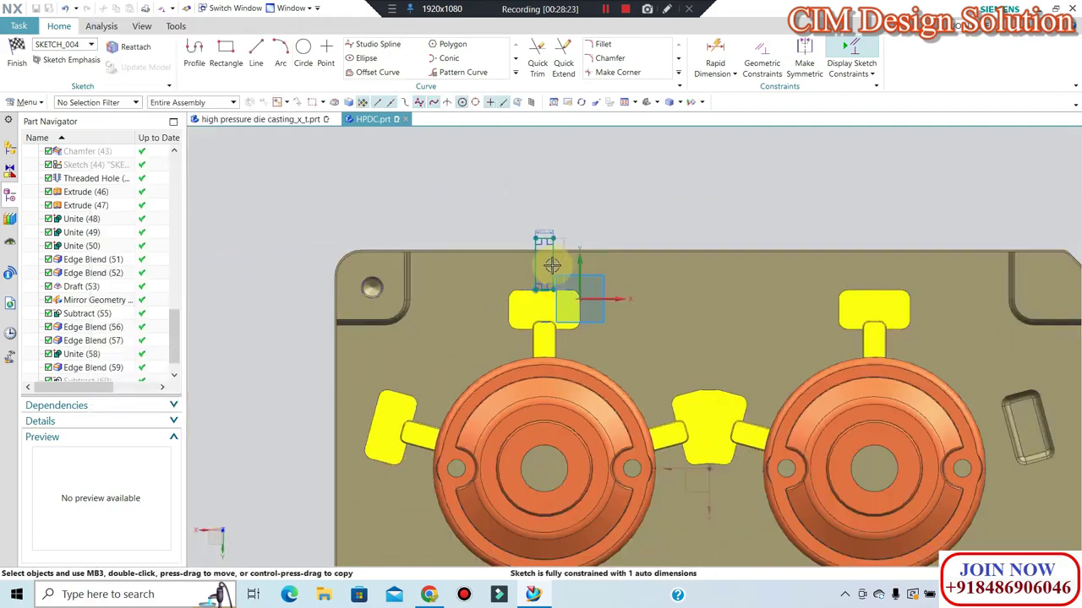
scroll(546, 253, down, 2)
scroll(442, 257, up, 1)
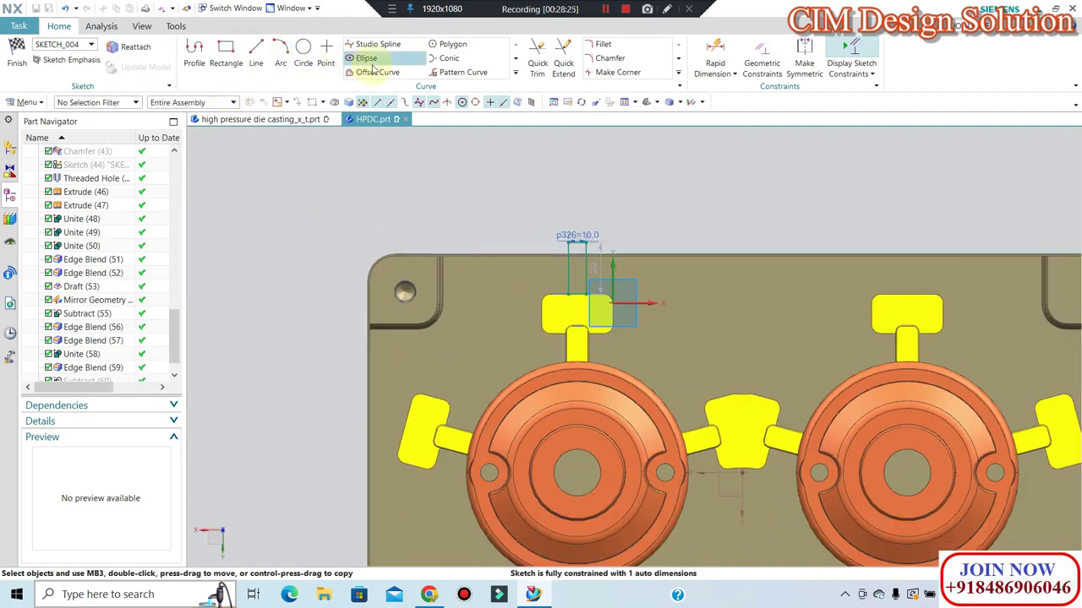
click(571, 252)
middle_click(610, 251)
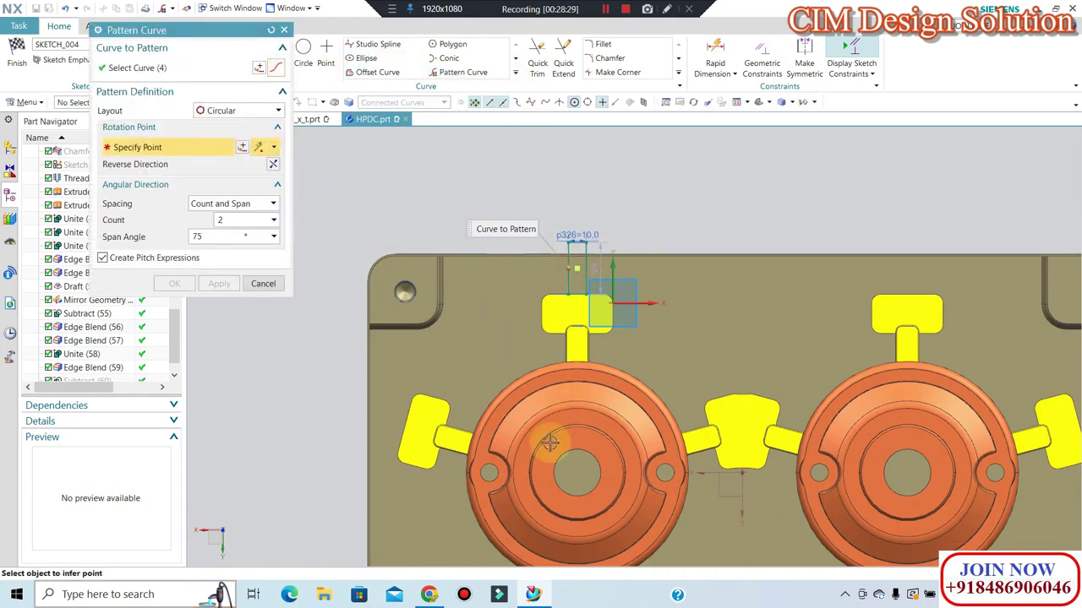
click(578, 473)
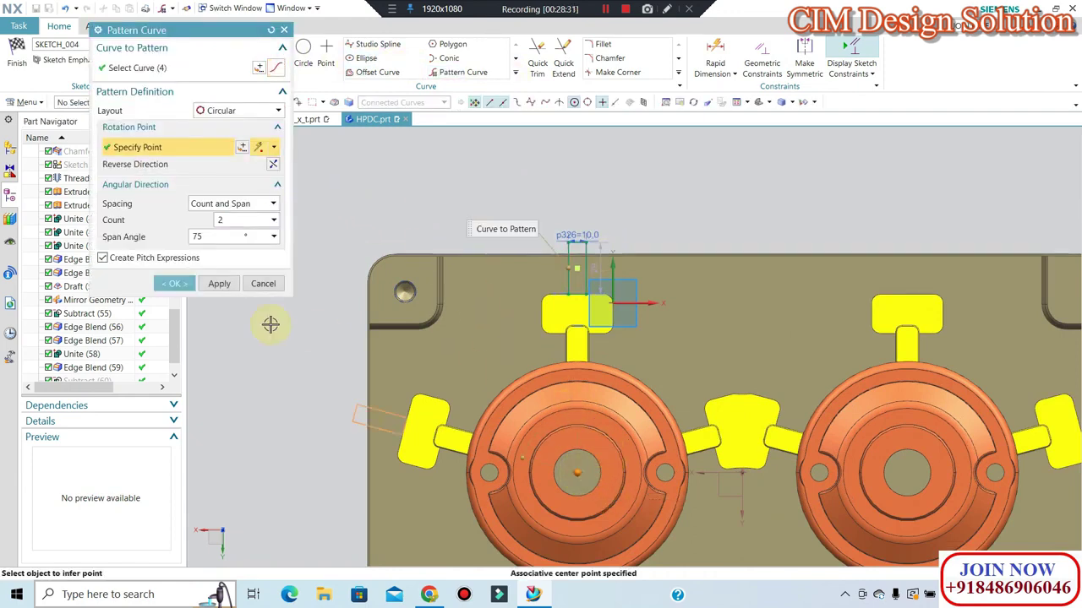
click(174, 284)
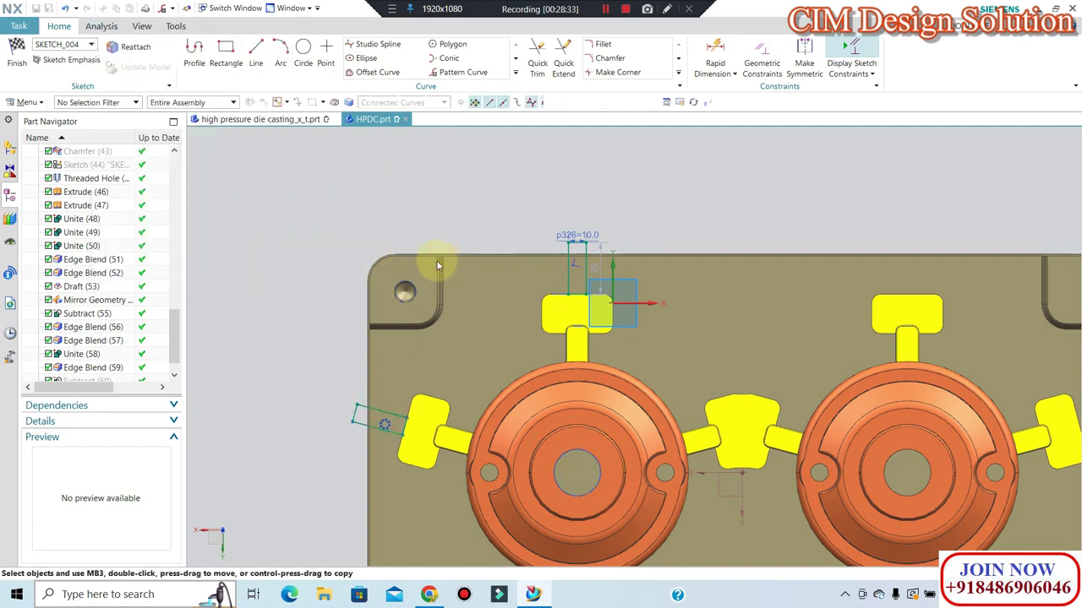
scroll(436, 262, up, 2)
Draw a second upright rectangle from the central yellow part's top edge to near the plate top.
click(229, 49)
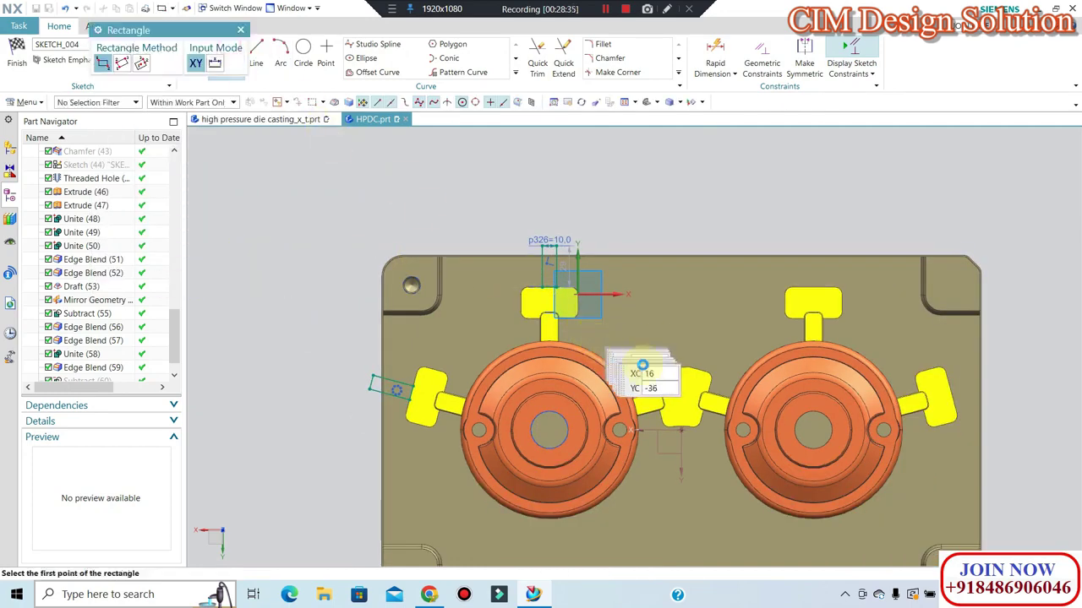
scroll(659, 359, down, 2)
scroll(665, 371, down, 2)
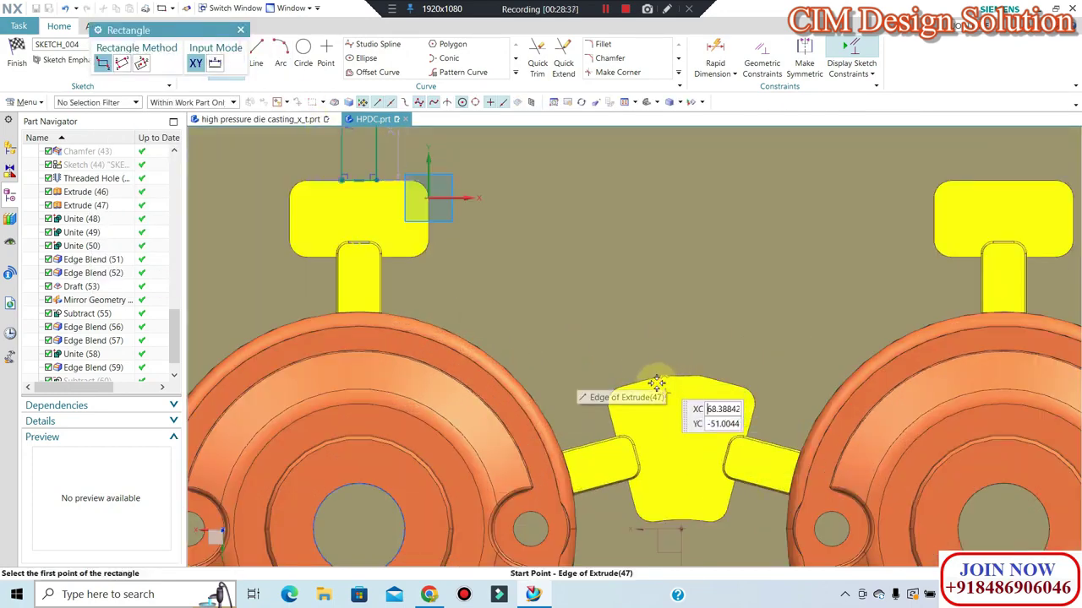
scroll(665, 374, down, 1)
click(647, 386)
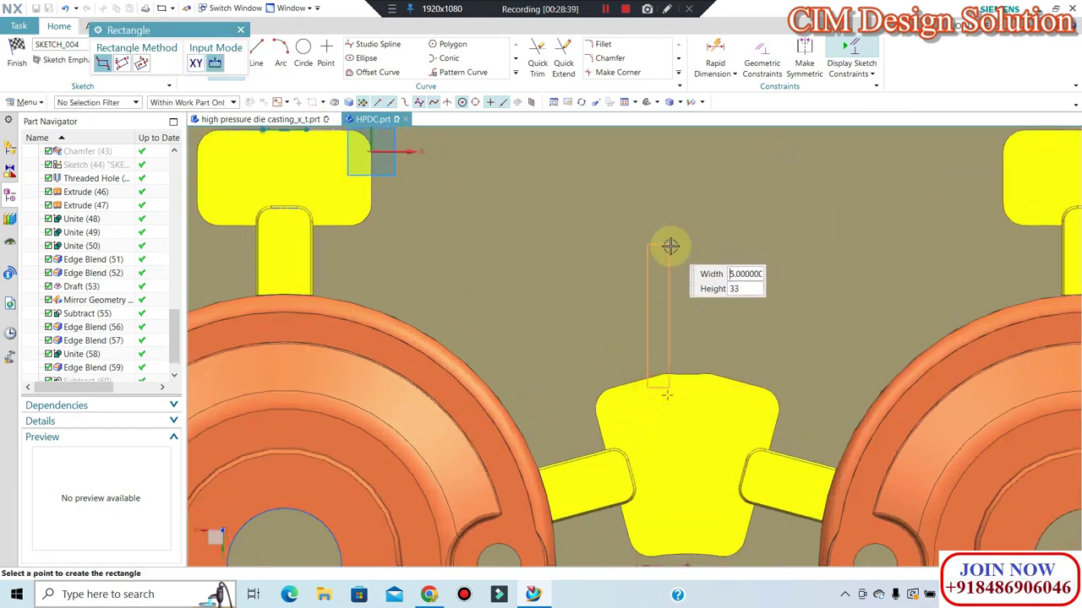
scroll(684, 272, up, 2)
scroll(702, 186, up, 2)
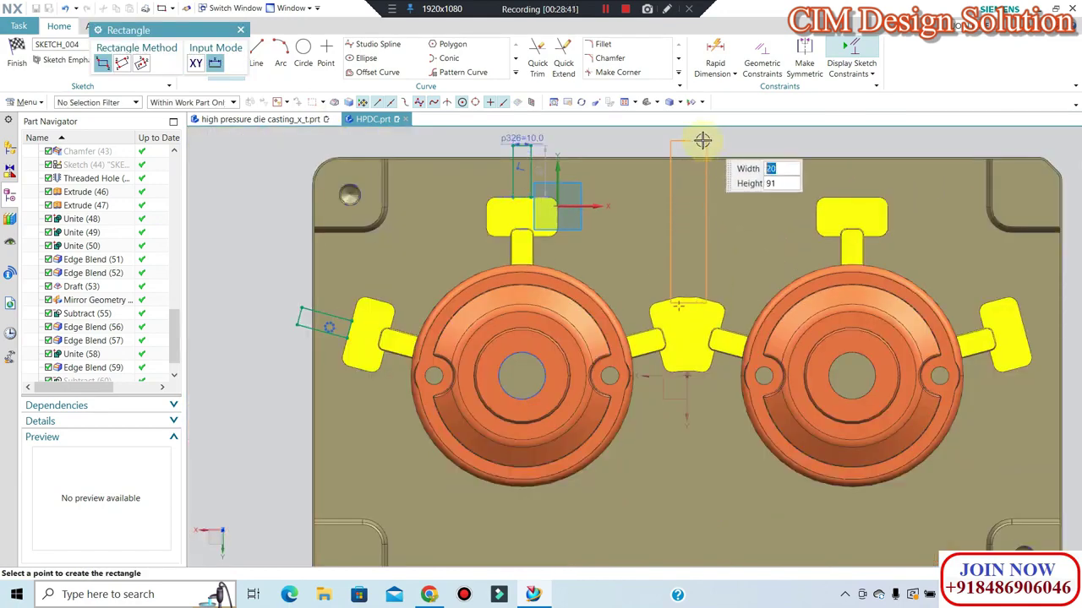
click(695, 141)
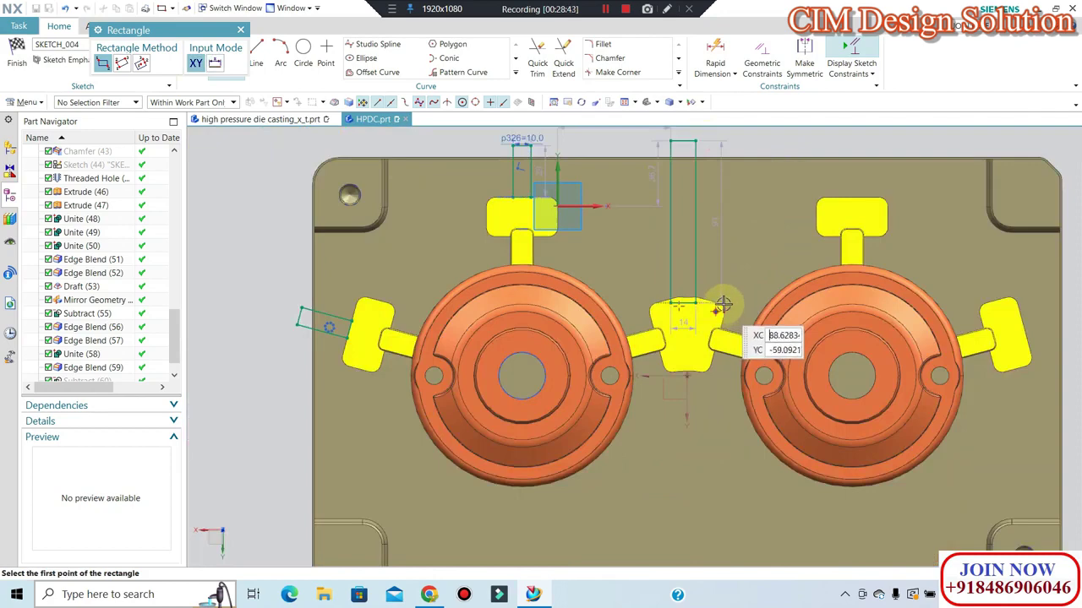
key(Escape)
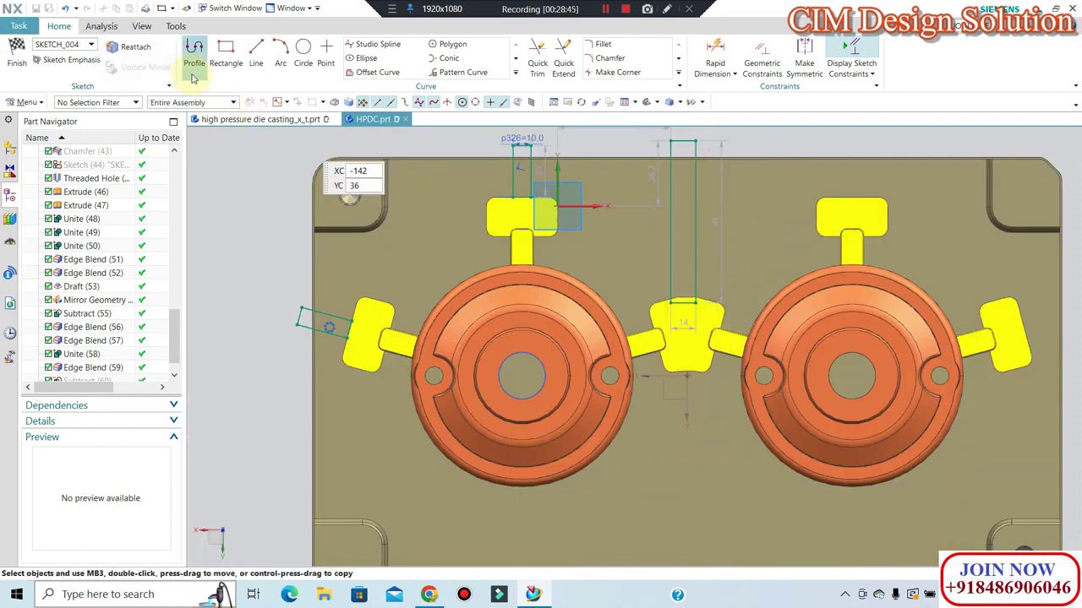
Constrain the rectangle's bottom-line midpoint onto the central yellow part's top edge.
key(c)
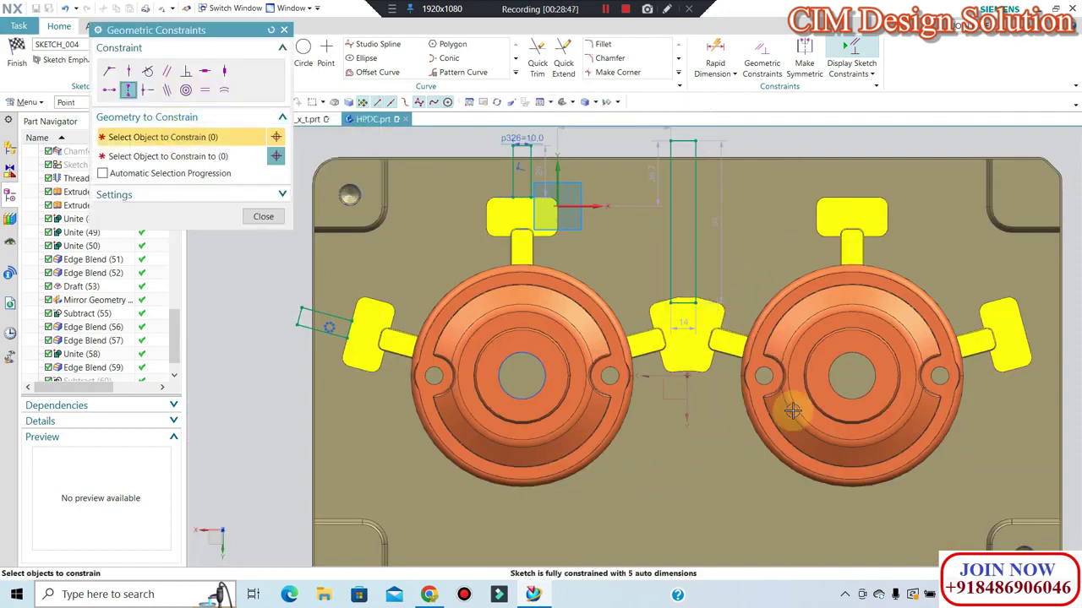
scroll(663, 323, up, 2)
click(695, 290)
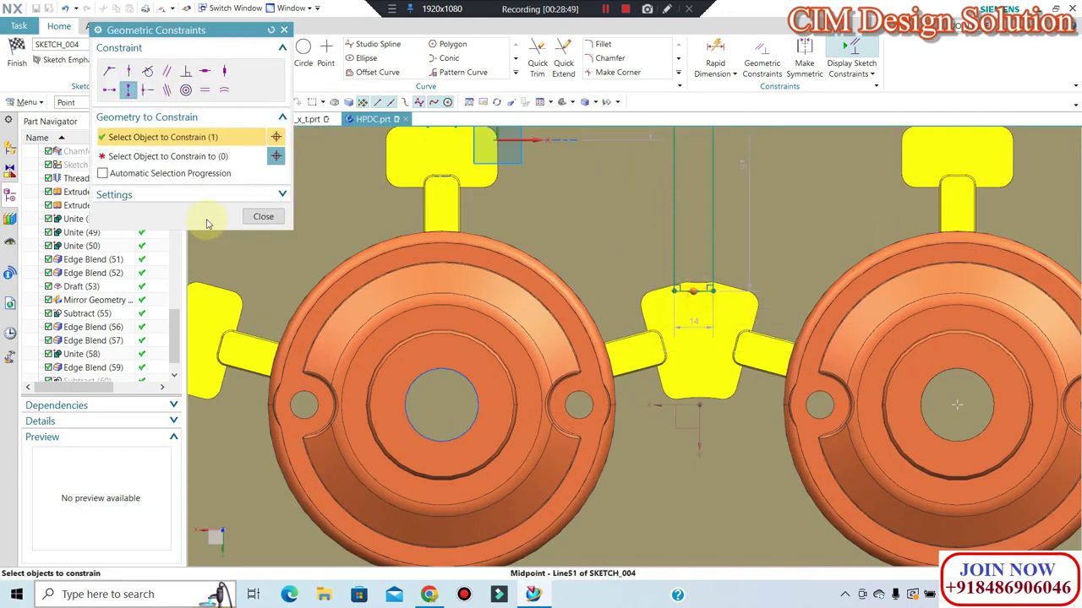
click(187, 159)
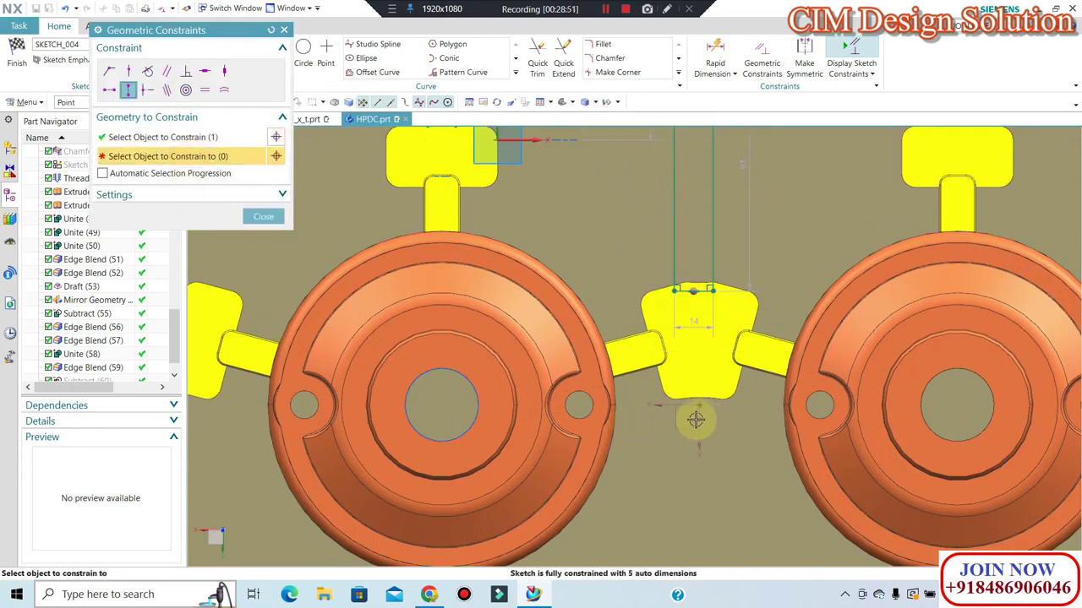
scroll(701, 402, up, 1)
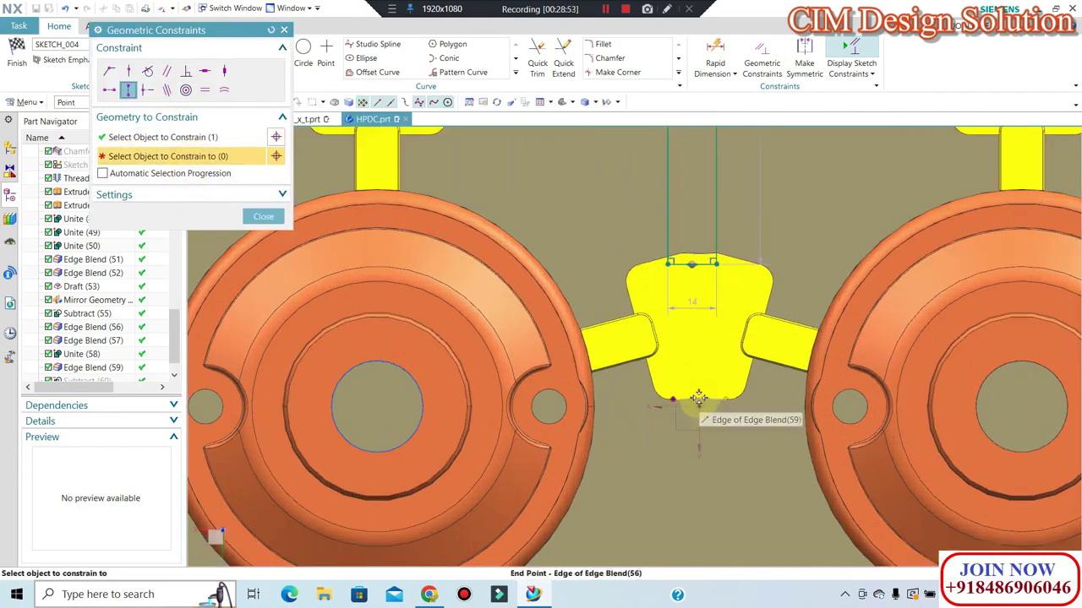
scroll(702, 258, up, 1)
scroll(702, 254, up, 1)
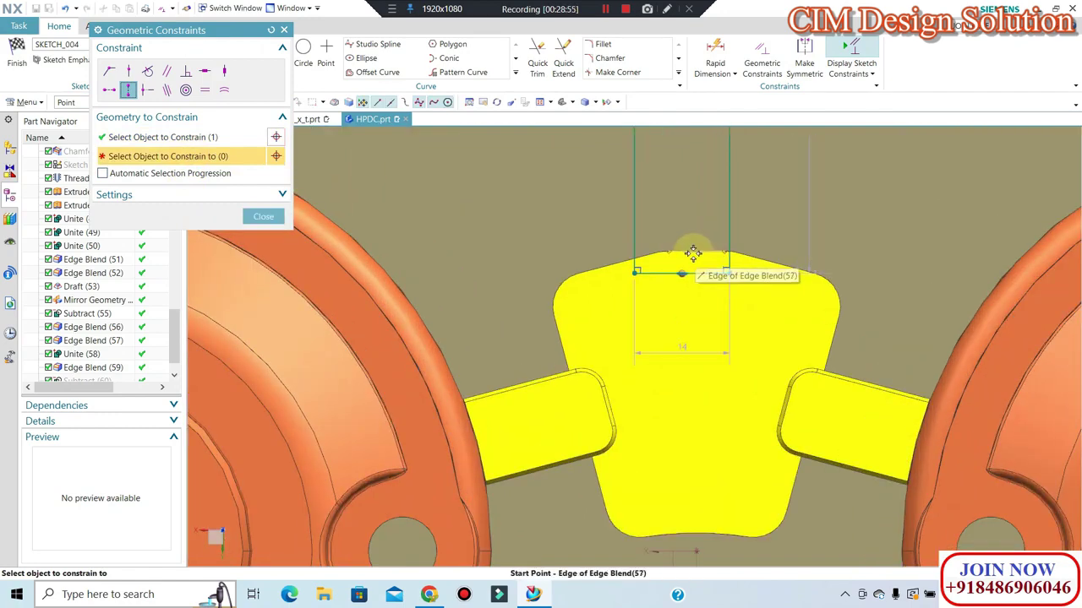
click(668, 271)
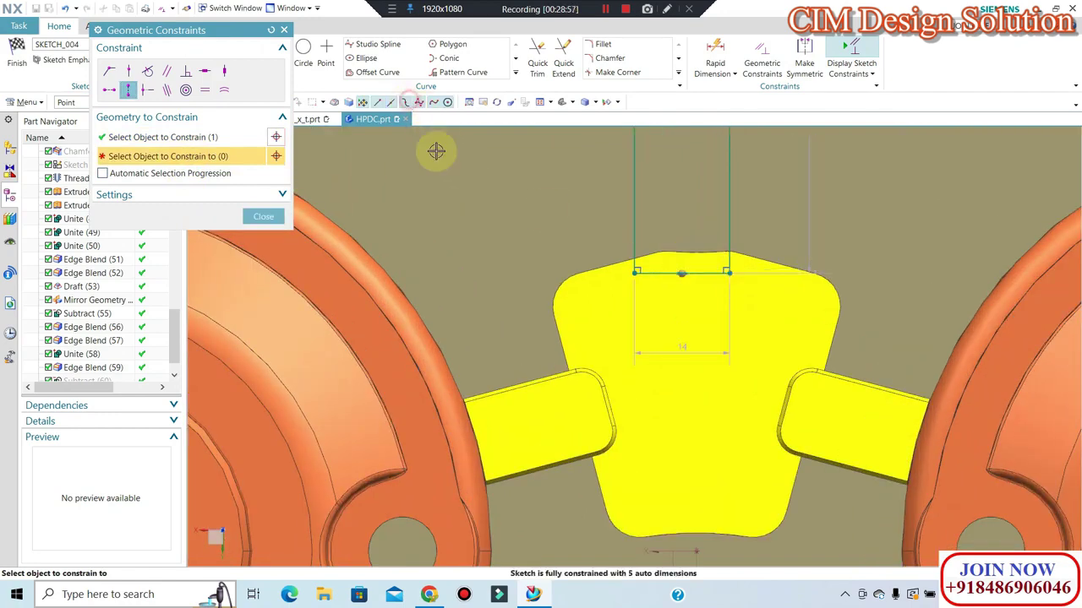
scroll(691, 254, down, 2)
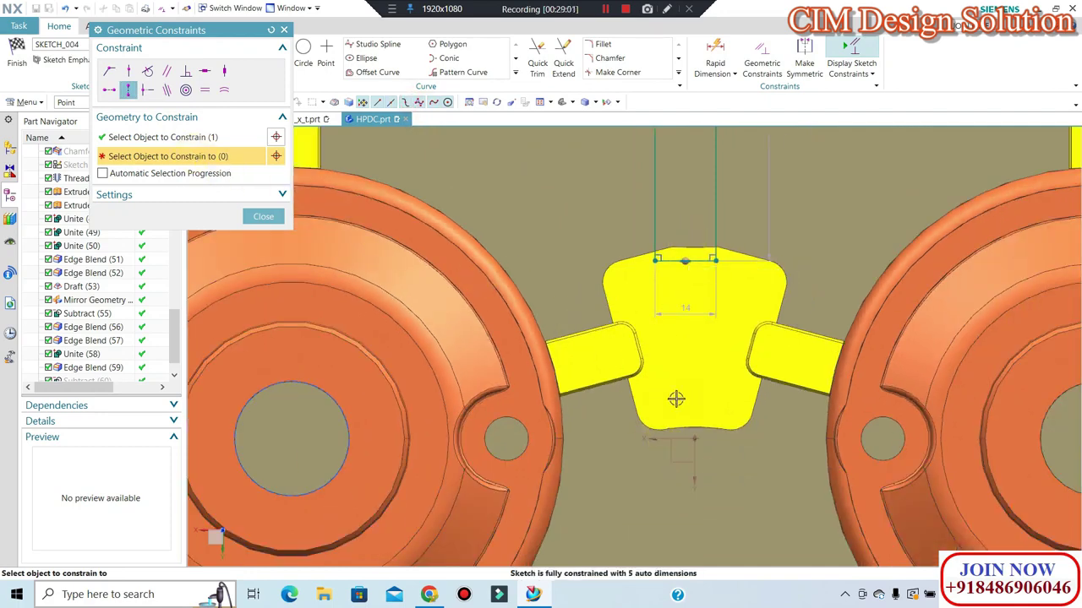
click(258, 217)
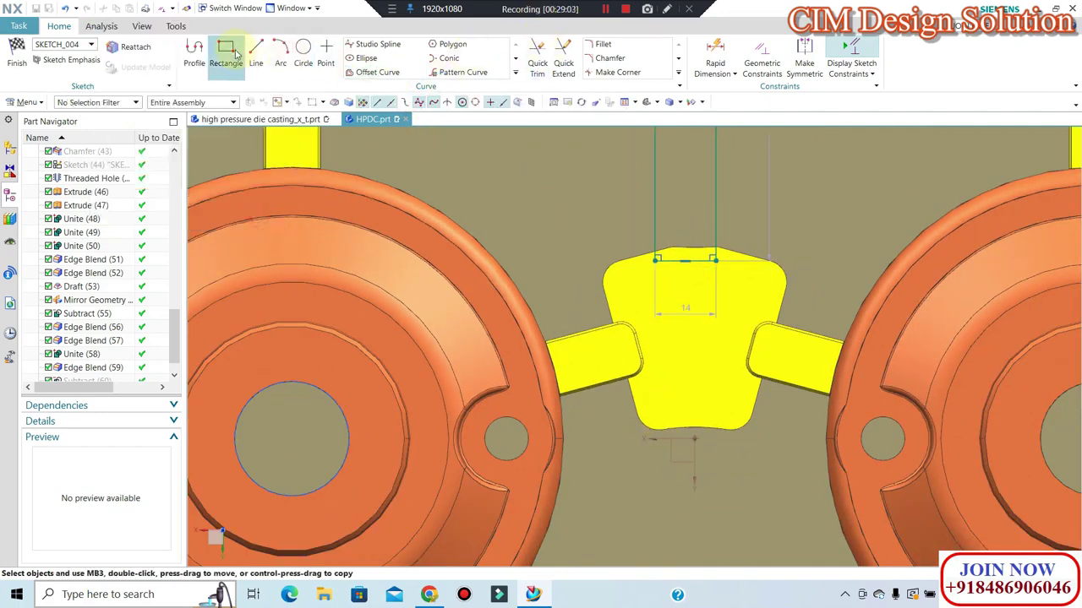
Place a sketch point below the middle gate and align the rectangle's bottom edge vertically with it.
click(325, 51)
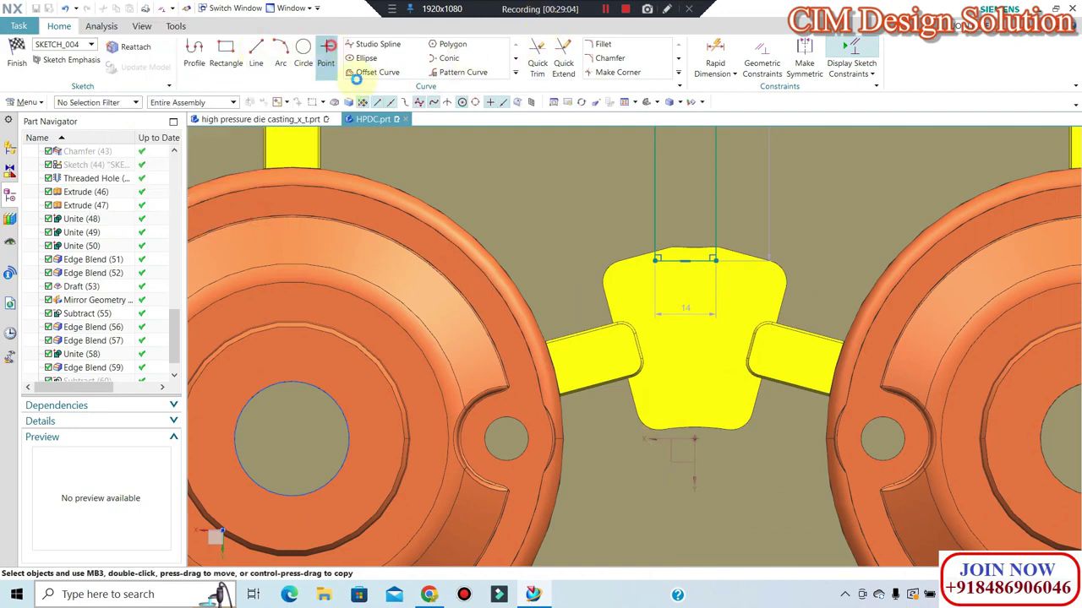
click(694, 438)
middle_click(388, 165)
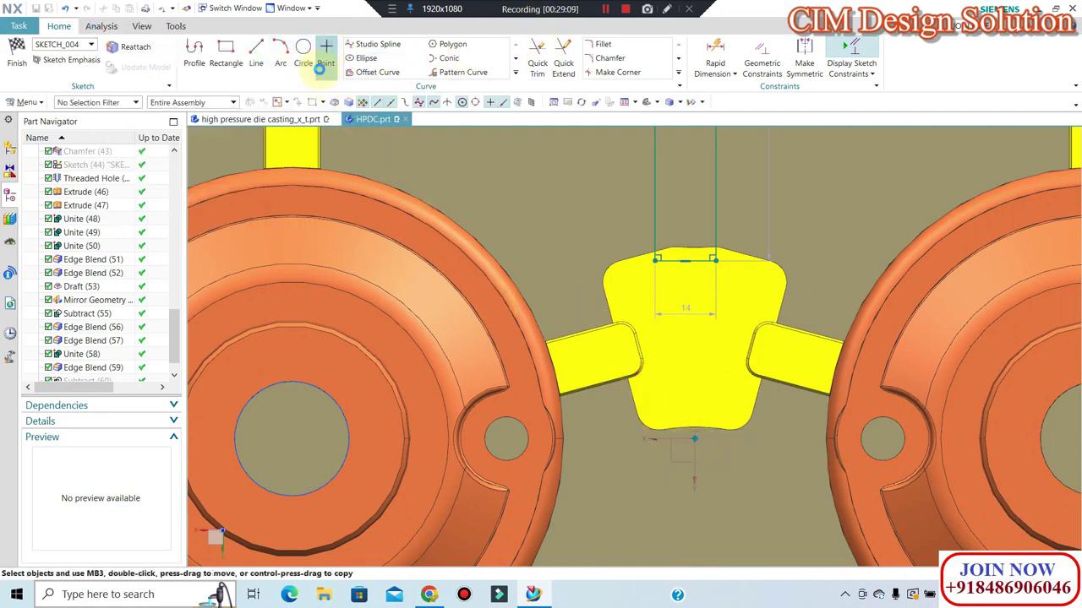
key(c)
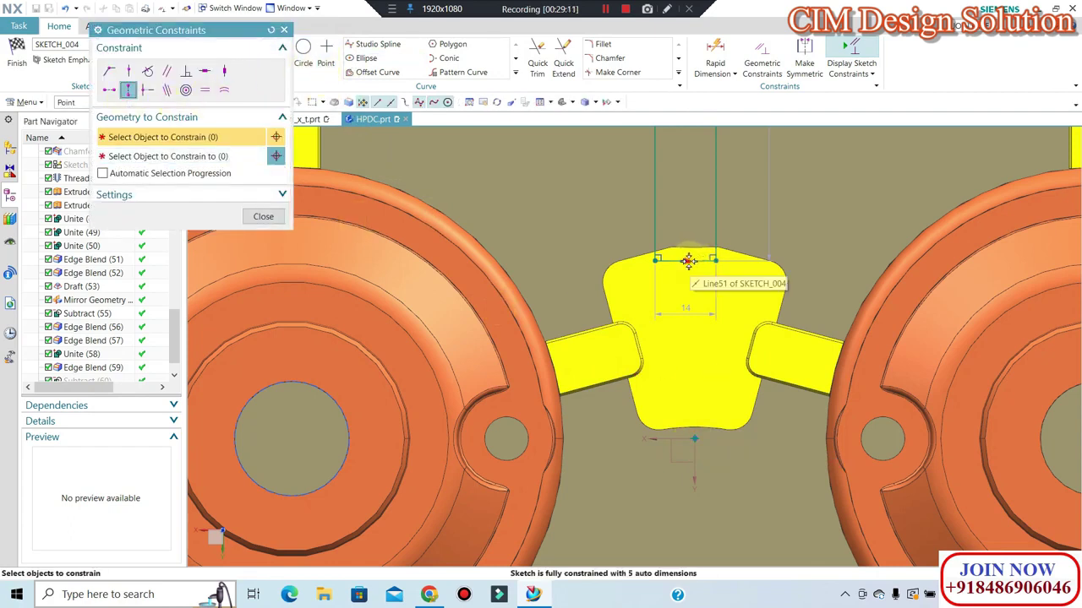
click(689, 261)
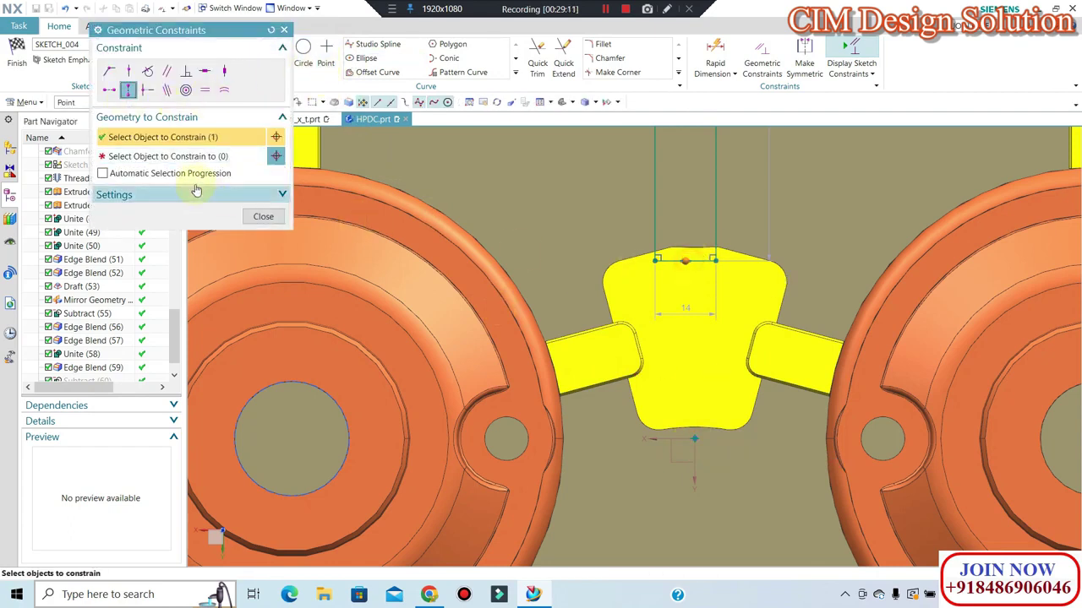
click(694, 438)
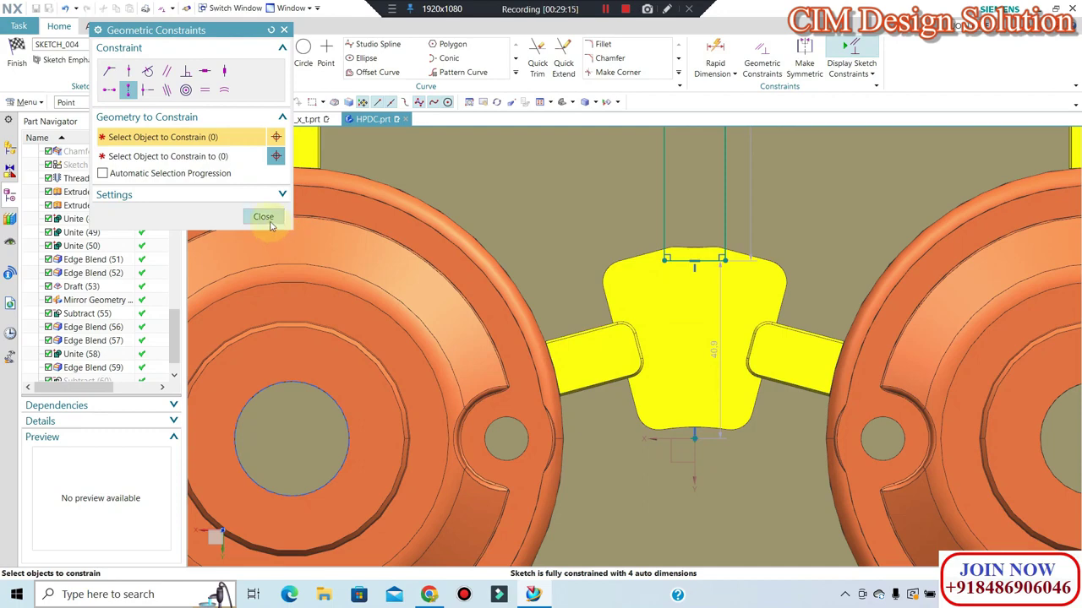
click(264, 217)
Change the middle rectangle's width dimension from 14 to 10 mm.
scroll(640, 471, up, 2)
scroll(640, 471, up, 2)
scroll(683, 393, up, 1)
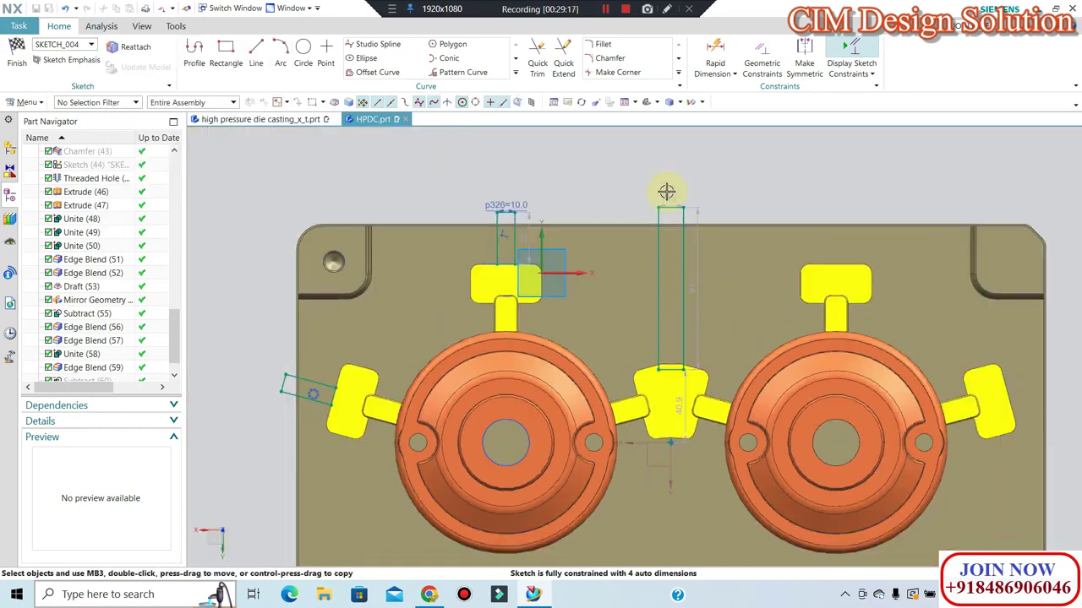
scroll(667, 193, down, 3)
double_click(673, 201)
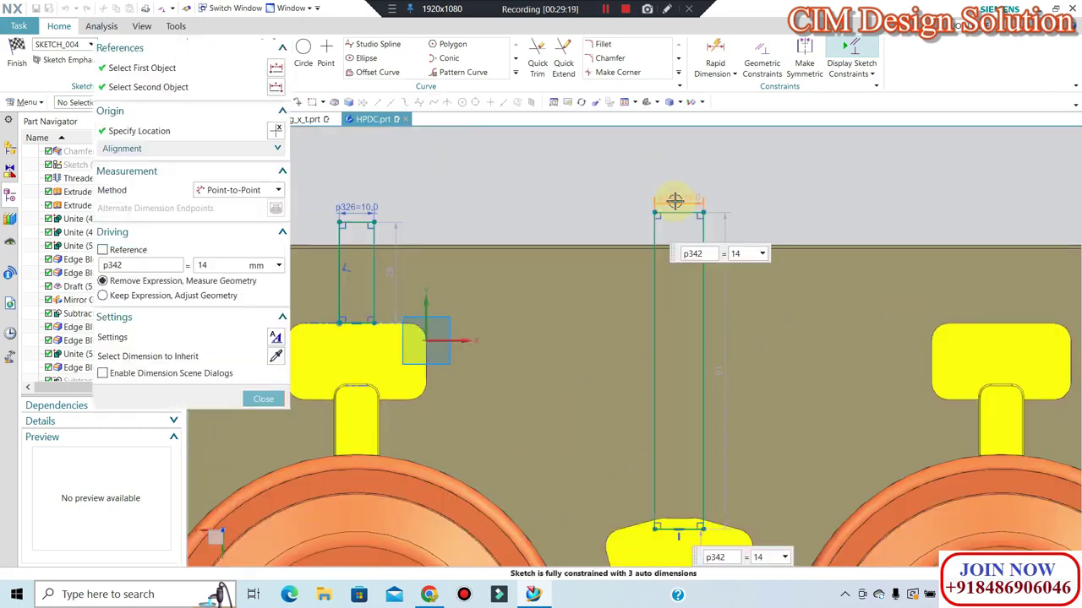
text(10)
key(Return)
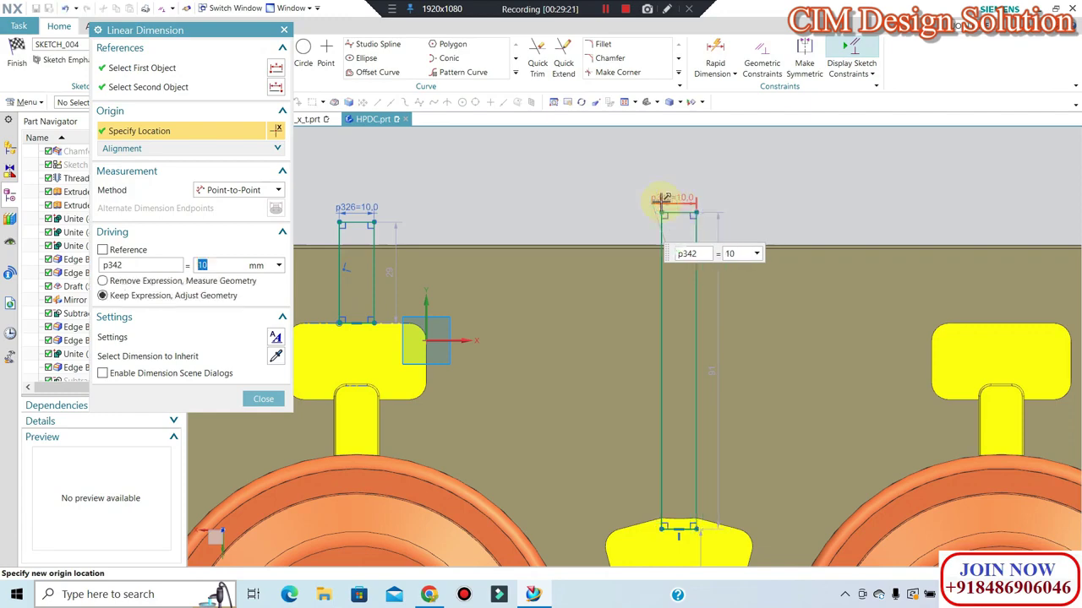
click(267, 397)
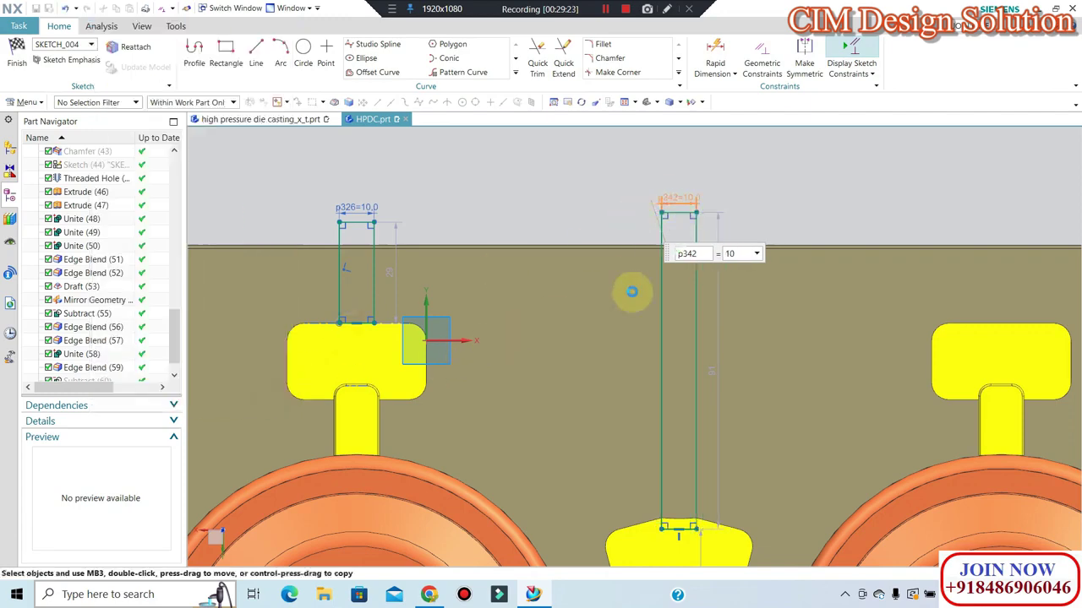
scroll(633, 293, up, 2)
scroll(616, 282, up, 2)
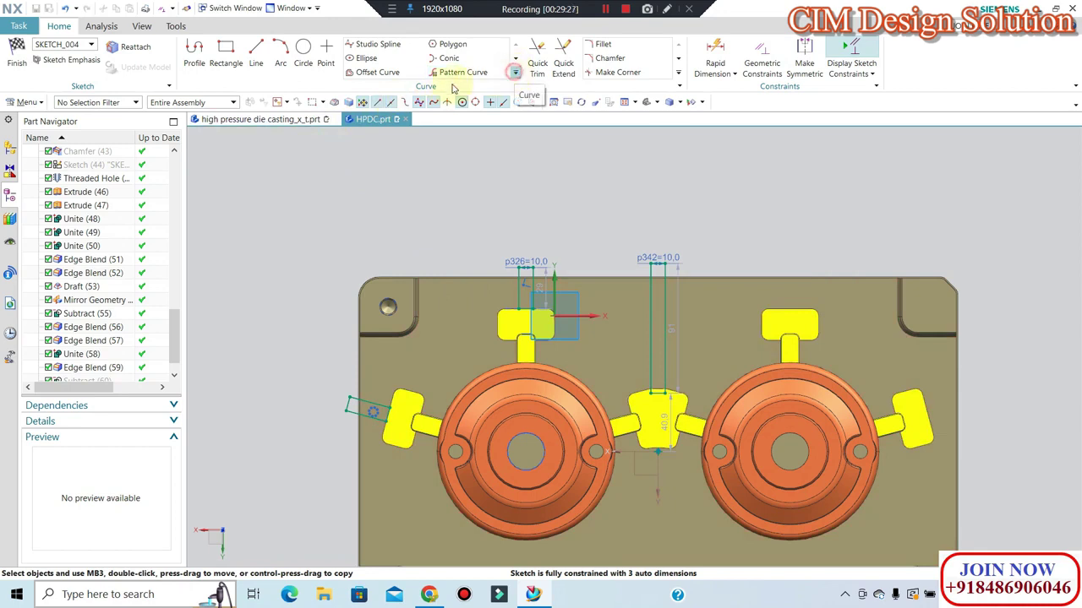
Mirror the top and angled vent rectangles across the vertical centerline, then finish SKETCH_004.
click(514, 72)
click(381, 84)
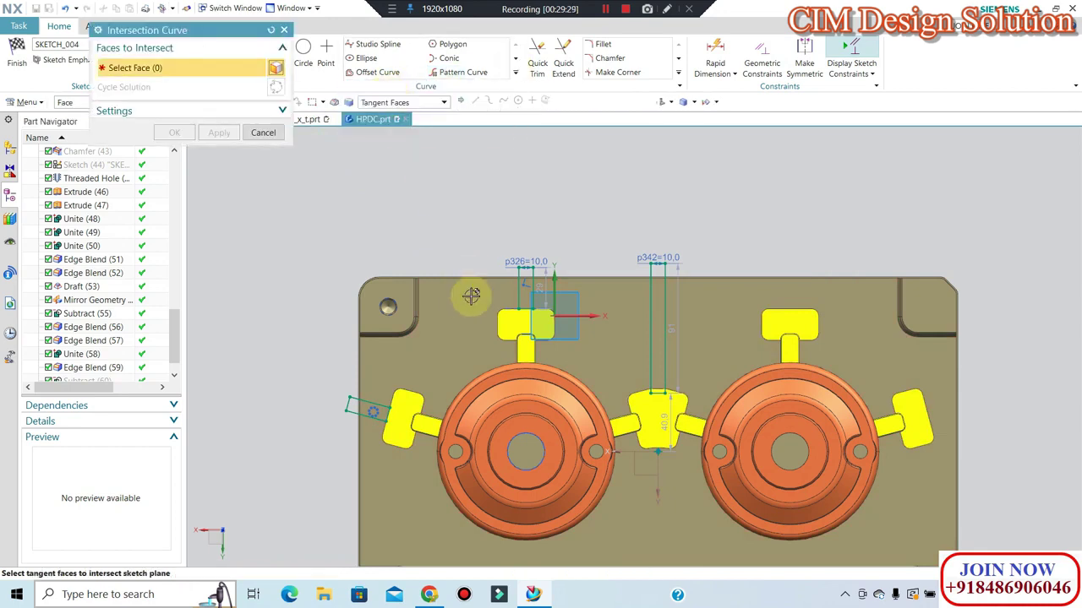
click(515, 71)
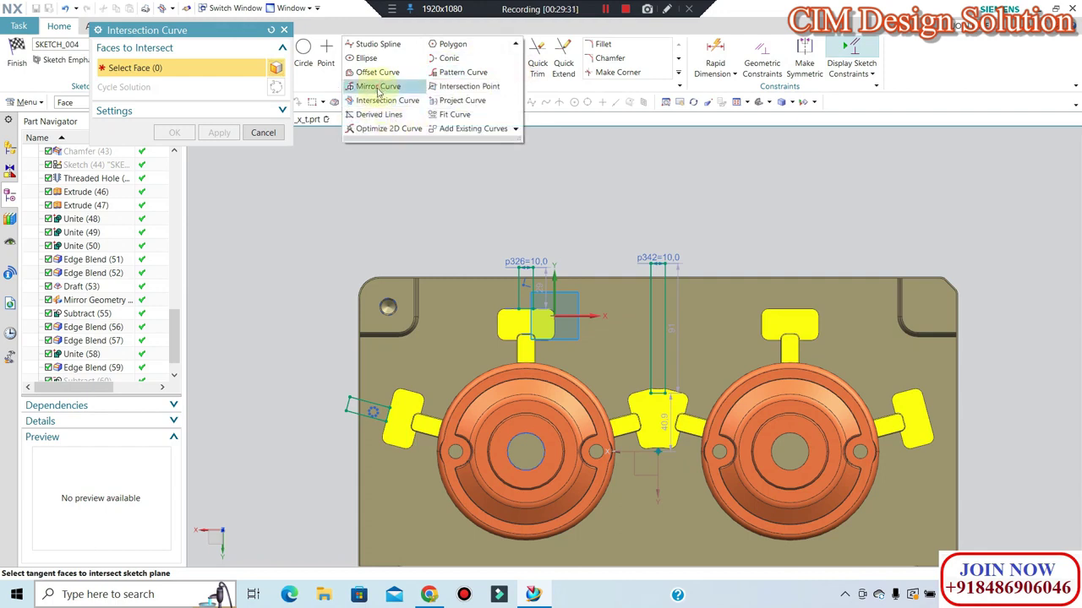
click(498, 279)
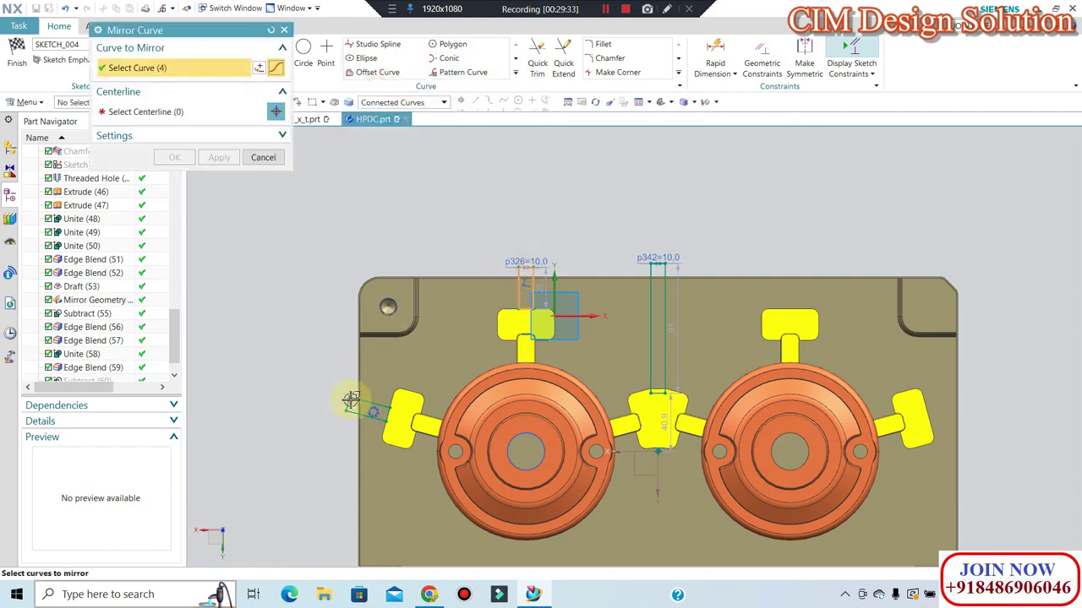
middle_click(660, 463)
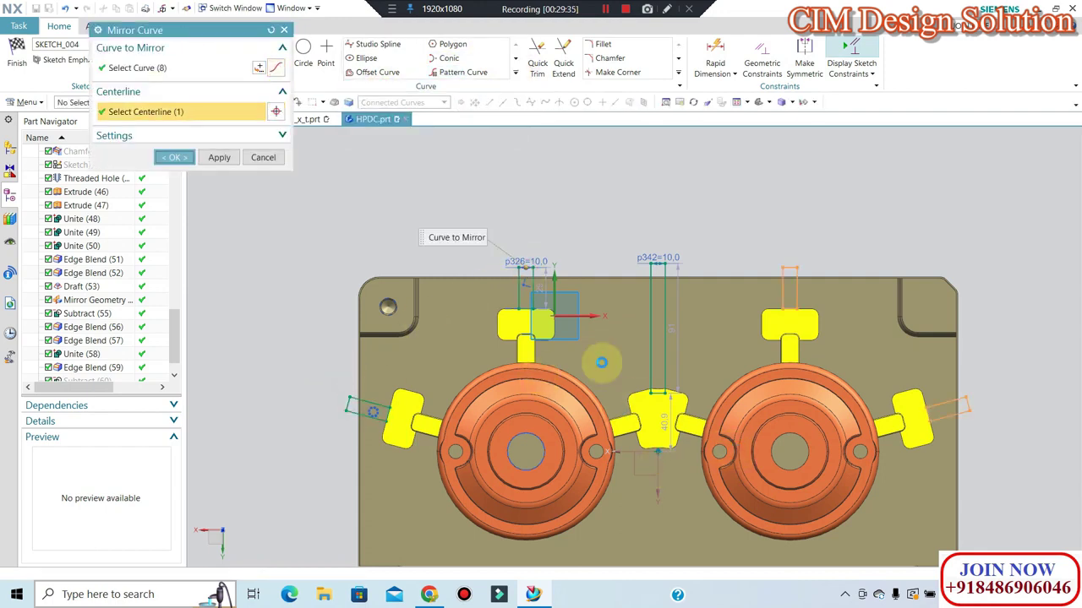
middle_click(602, 363)
click(17, 52)
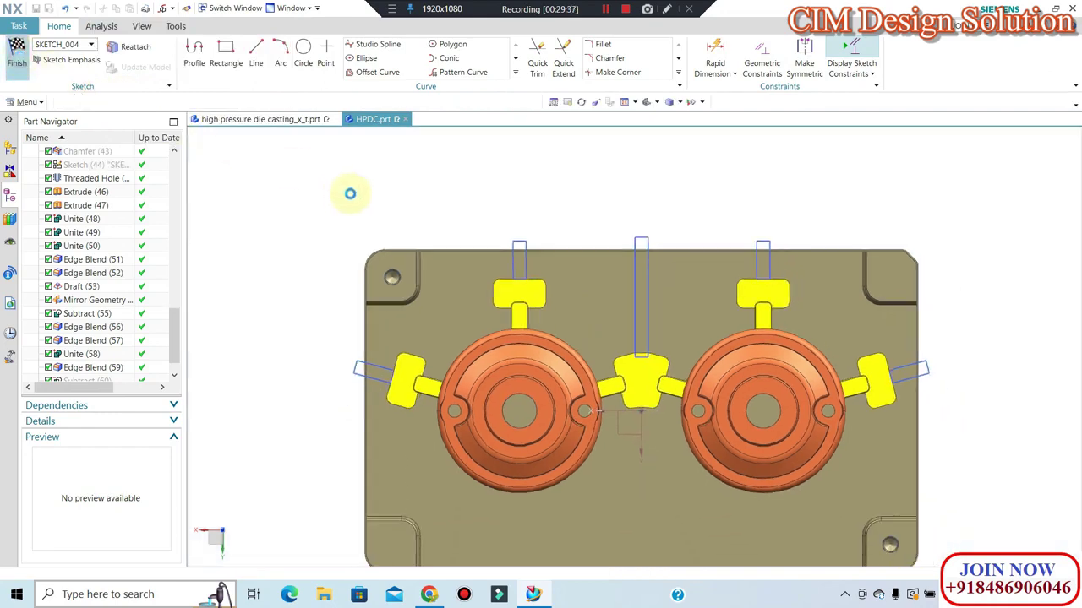
Extrude the 20 vent-sketch curves as a Subtract from the die plate, start distance 0.02 mm.
key(x)
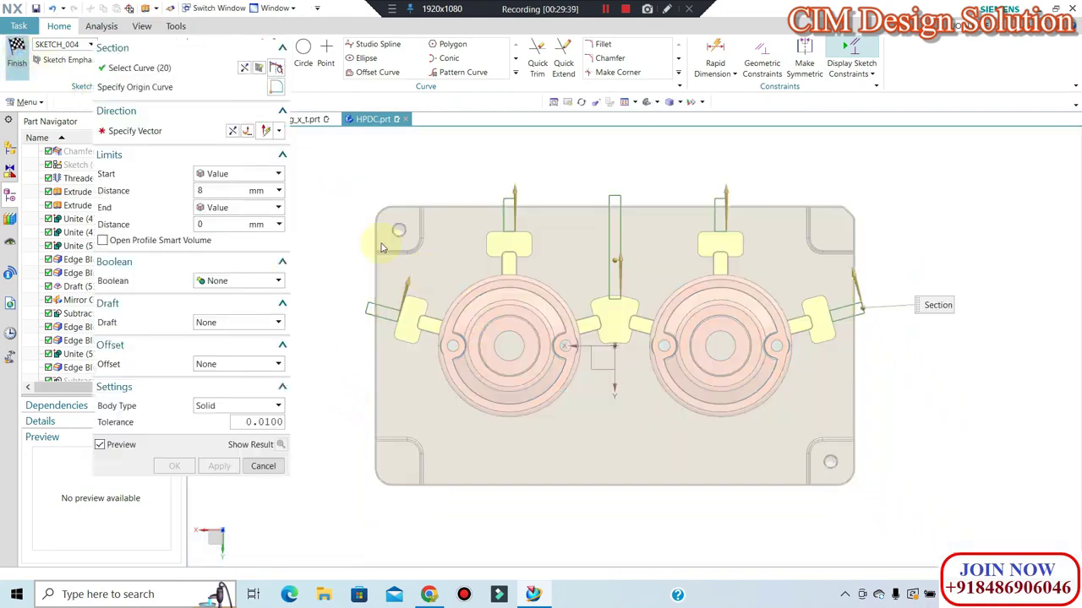
click(213, 282)
click(221, 321)
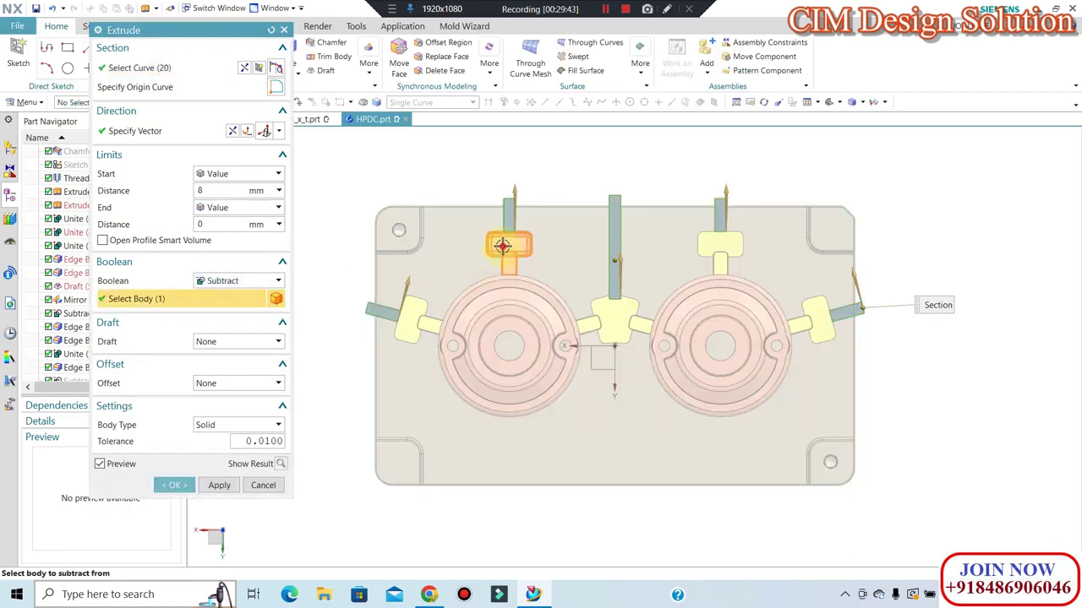
middle_drag(451, 253, 470, 212)
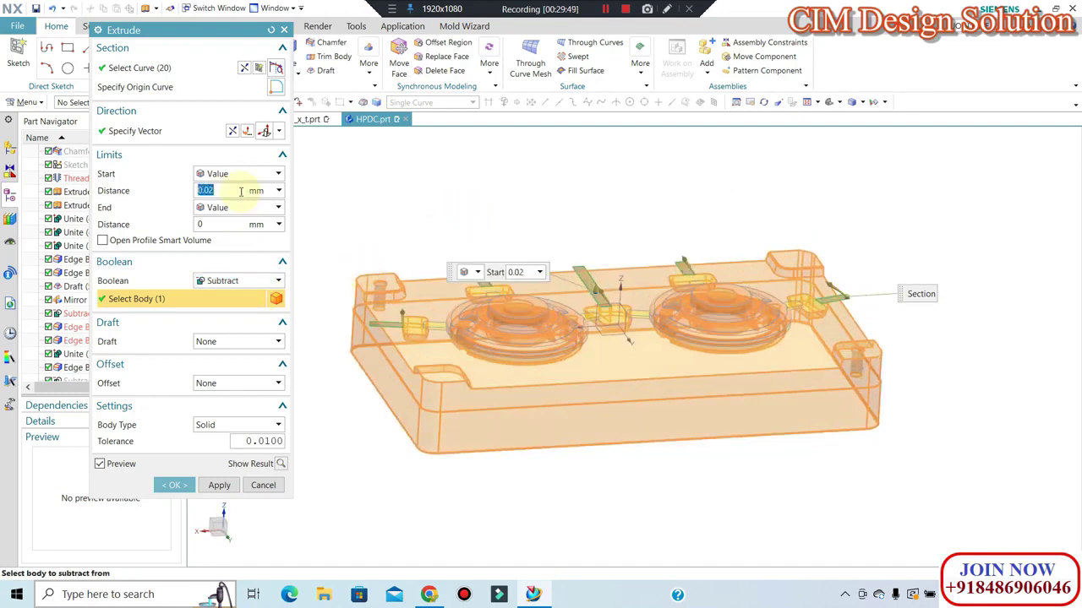
click(234, 134)
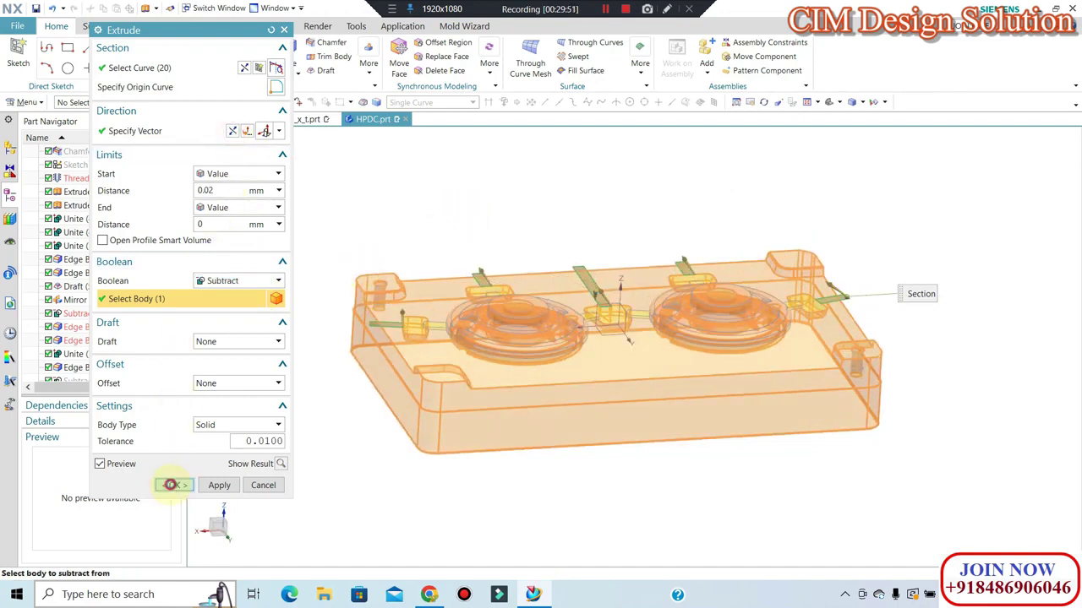
mouse_move(392, 251)
middle_down()
mouse_move(375, 314)
mouse_move(282, 284)
middle_up()
Assign Extrude (61) a cyan feature colour on its vent faces.
scroll(101, 336, down, 1)
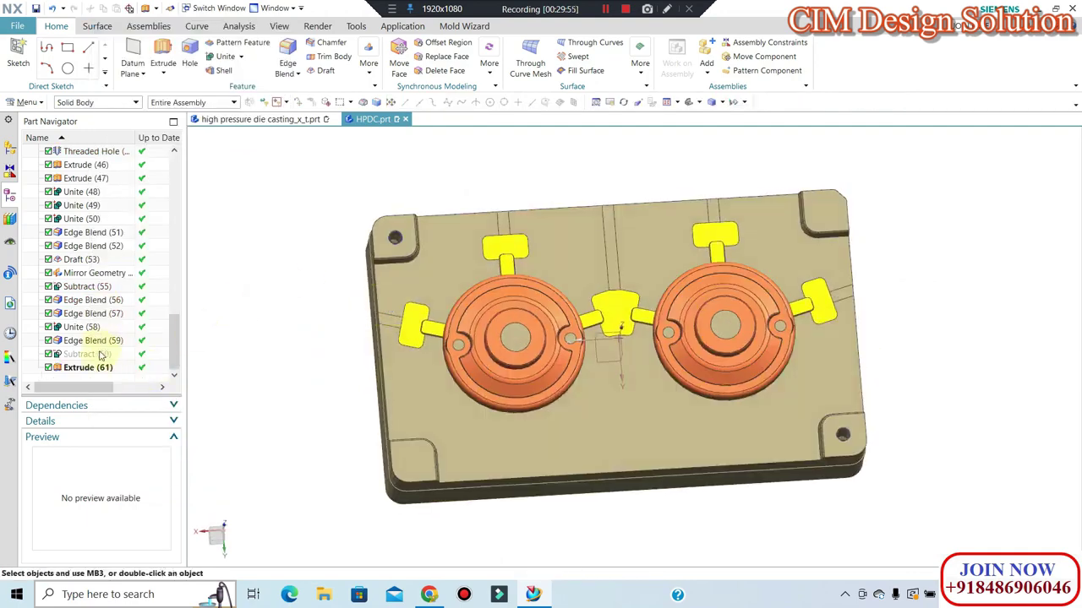
click(95, 368)
right_click(96, 368)
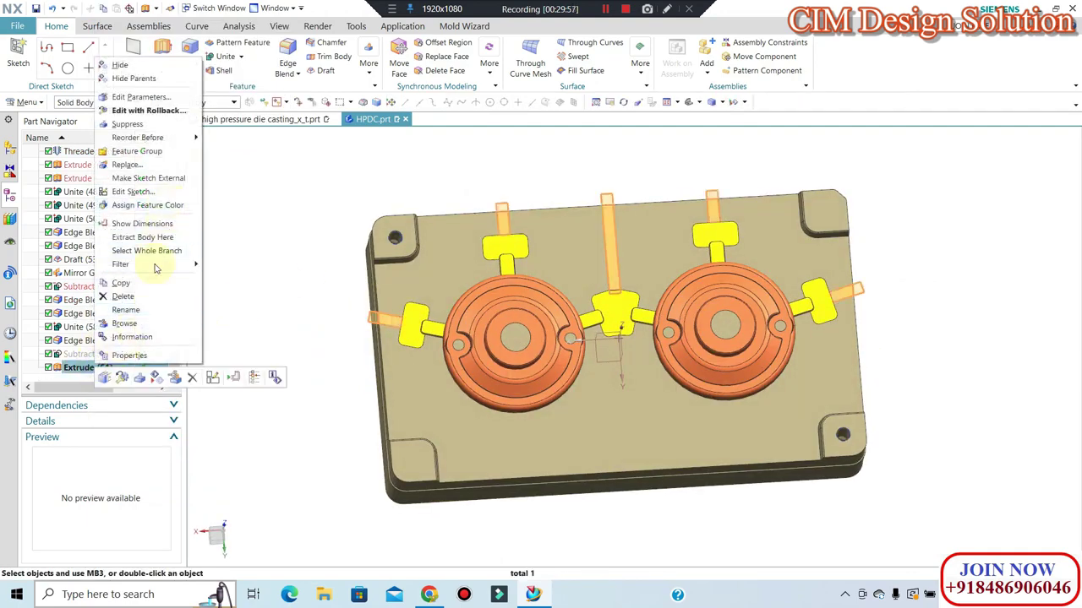
click(151, 206)
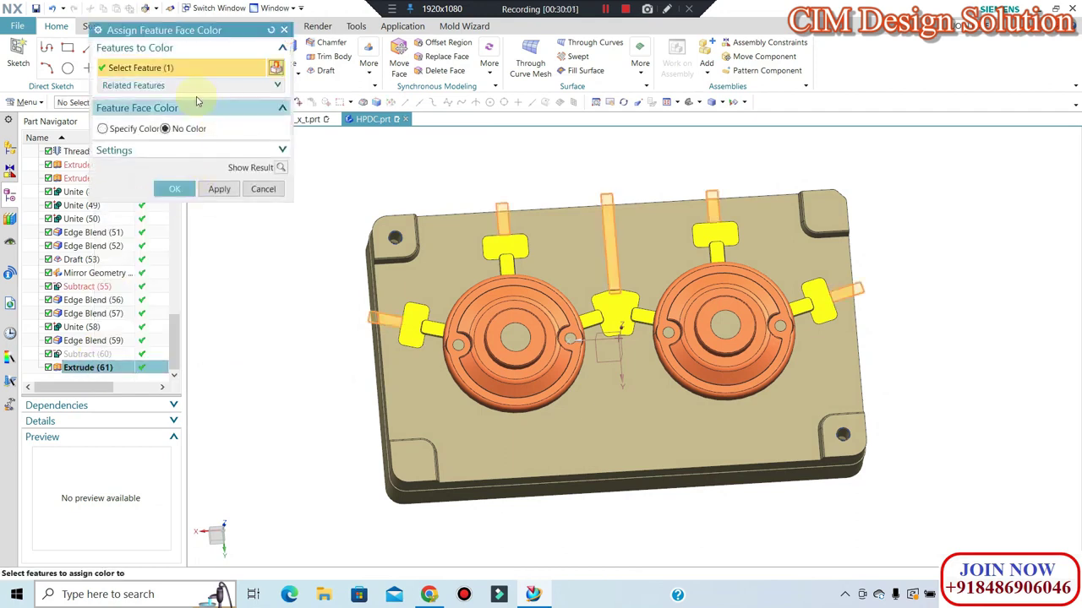
click(103, 128)
click(271, 145)
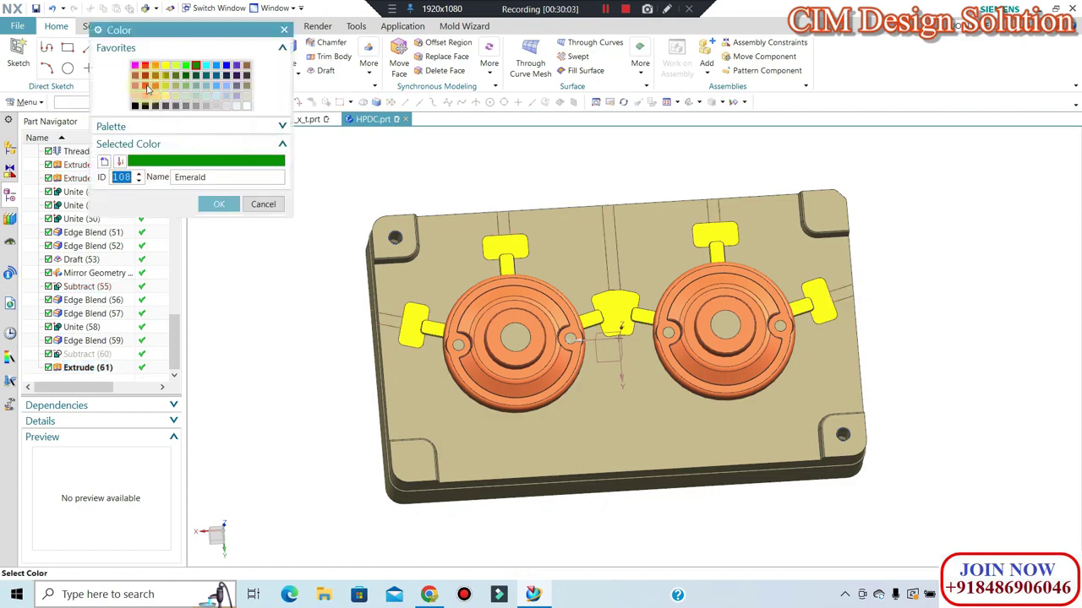
click(207, 66)
middle_click(341, 211)
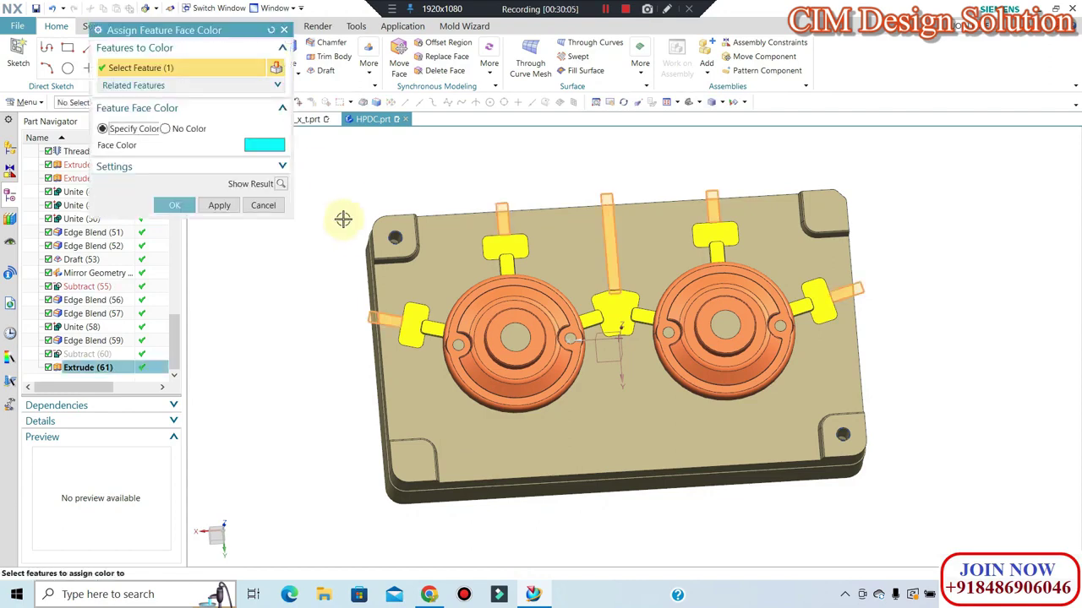
middle_click(269, 225)
Orbit and zoom the die to inspect the cyan vent cuts.
mouse_move(261, 249)
middle_down()
mouse_move(328, 295)
mouse_move(249, 215)
middle_up()
key(F8)
scroll(350, 313, up, 3)
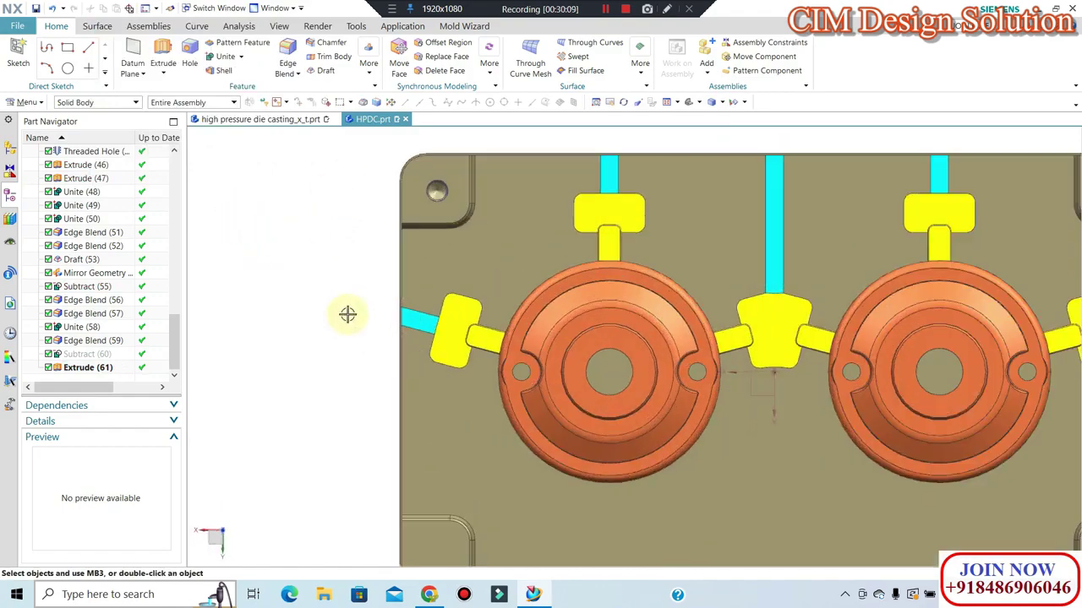
mouse_move(349, 314)
middle_down()
mouse_move(351, 262)
mouse_move(364, 256)
mouse_move(516, 372)
middle_up()
scroll(434, 301, down, 2)
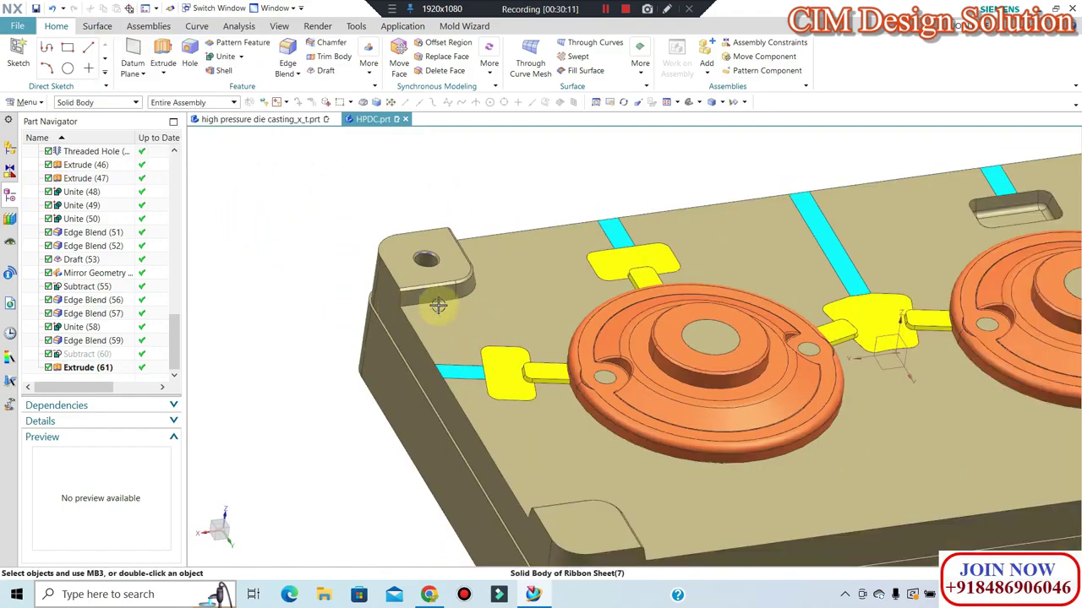
mouse_move(435, 301)
middle_down()
mouse_move(454, 345)
mouse_move(336, 341)
middle_up()
key(F8)
scroll(244, 343, up, 1)
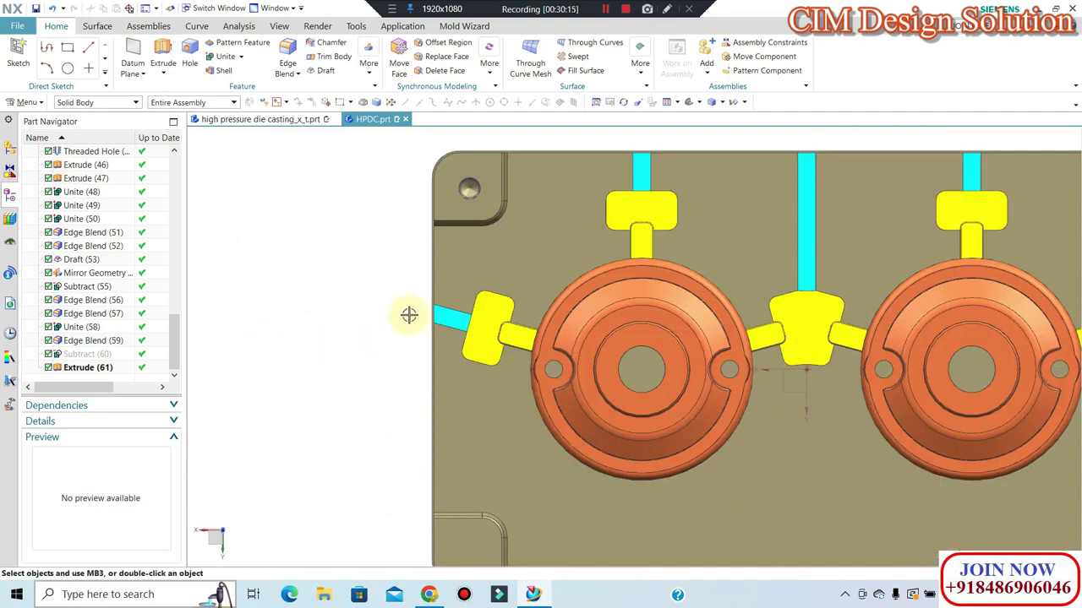
scroll(439, 347, down, 1)
scroll(774, 250, up, 1)
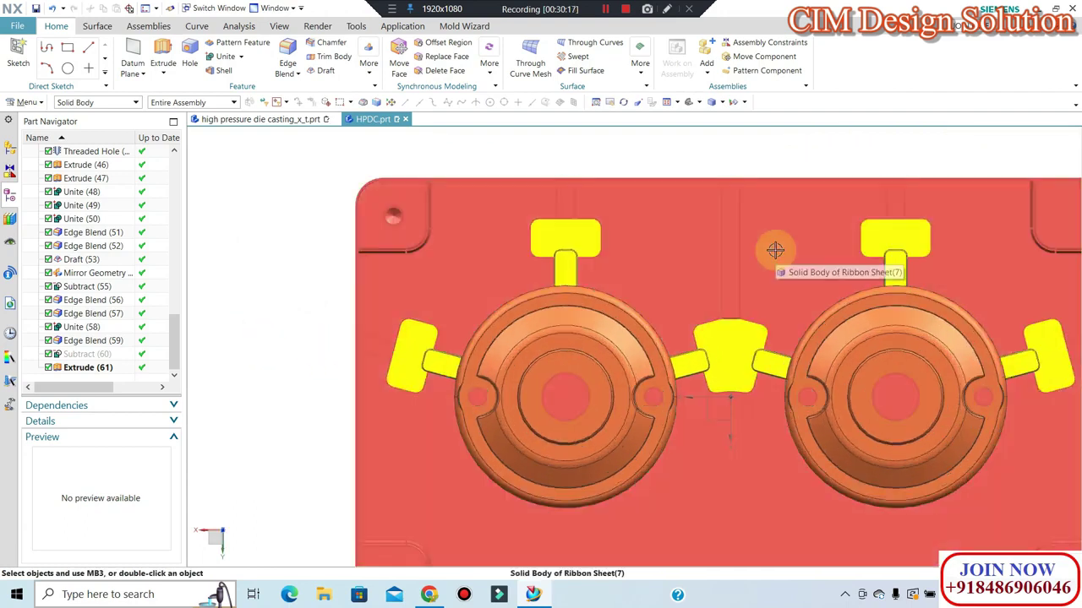
Reselect Extrude (61), dismiss its options, and start a new extrusion.
click(104, 367)
right_click(104, 367)
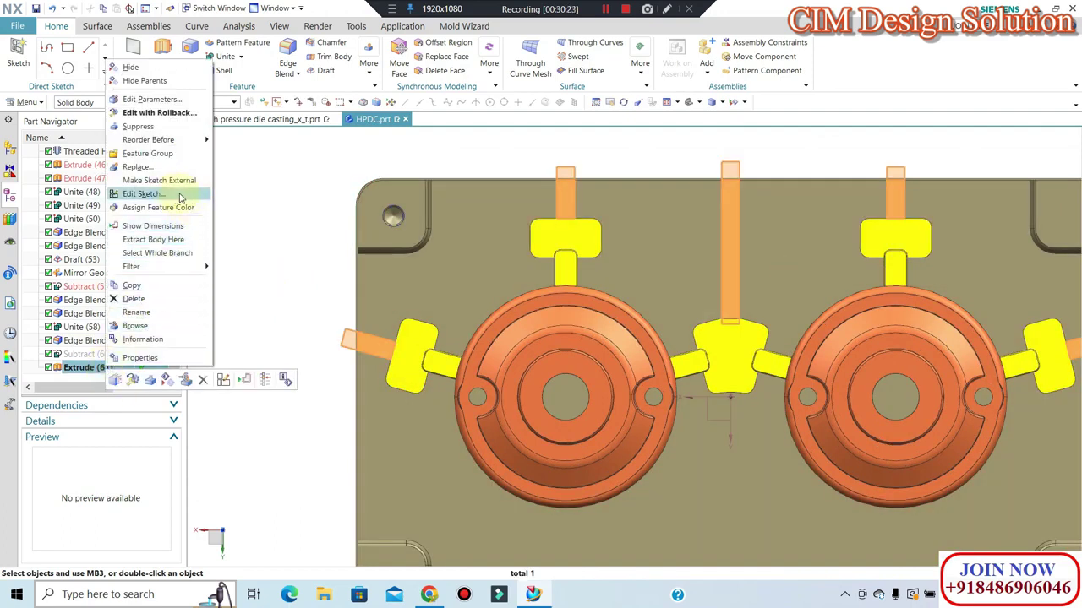
click(309, 214)
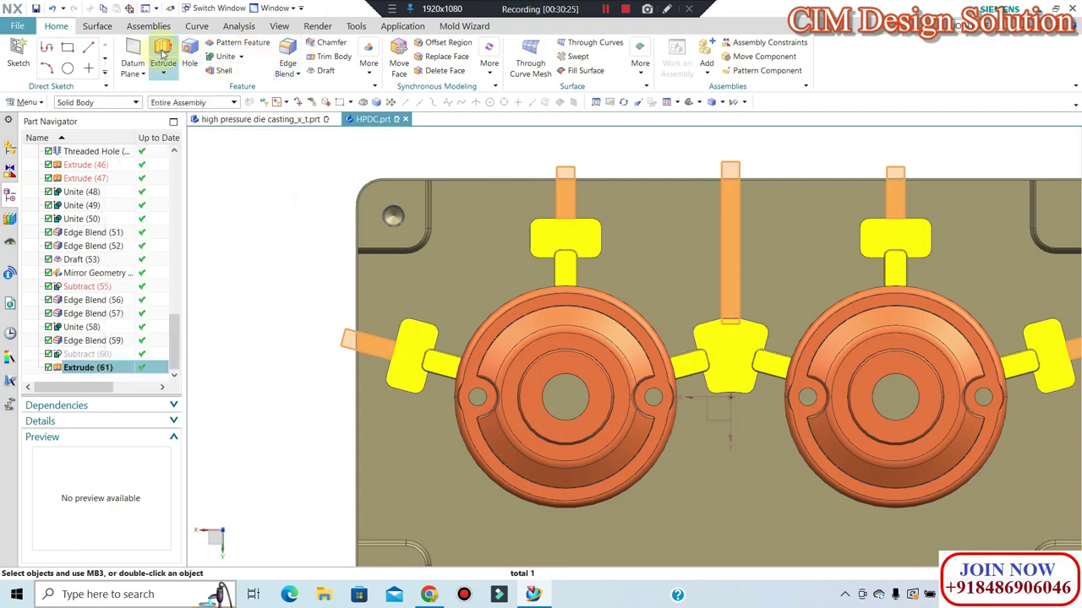
click(163, 52)
Sketch on the die's top face and draw a rectangle over the left cyan channel.
click(471, 215)
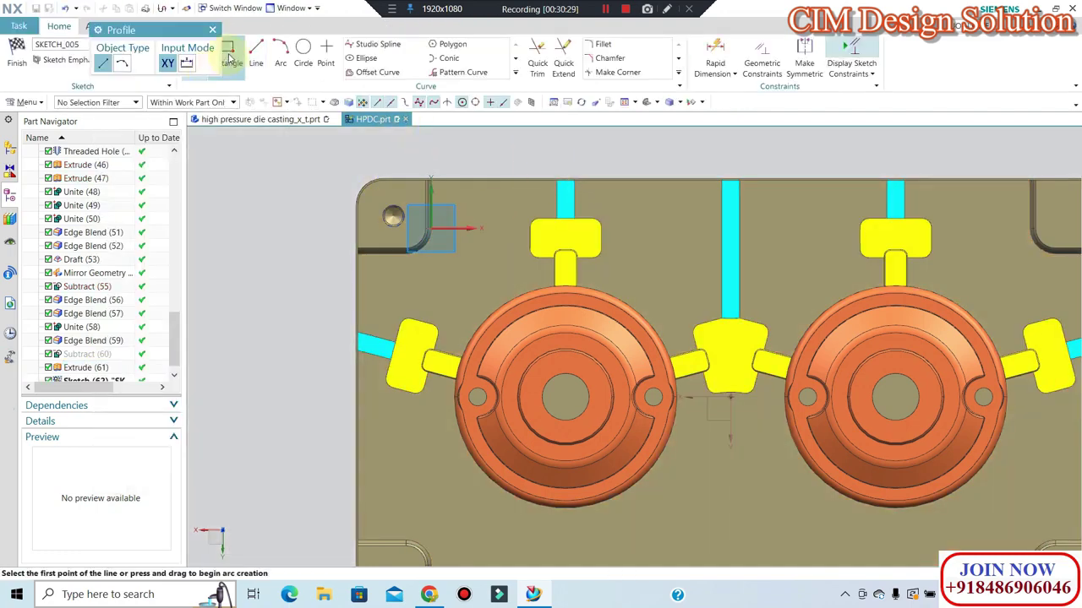
click(229, 58)
scroll(539, 190, up, 3)
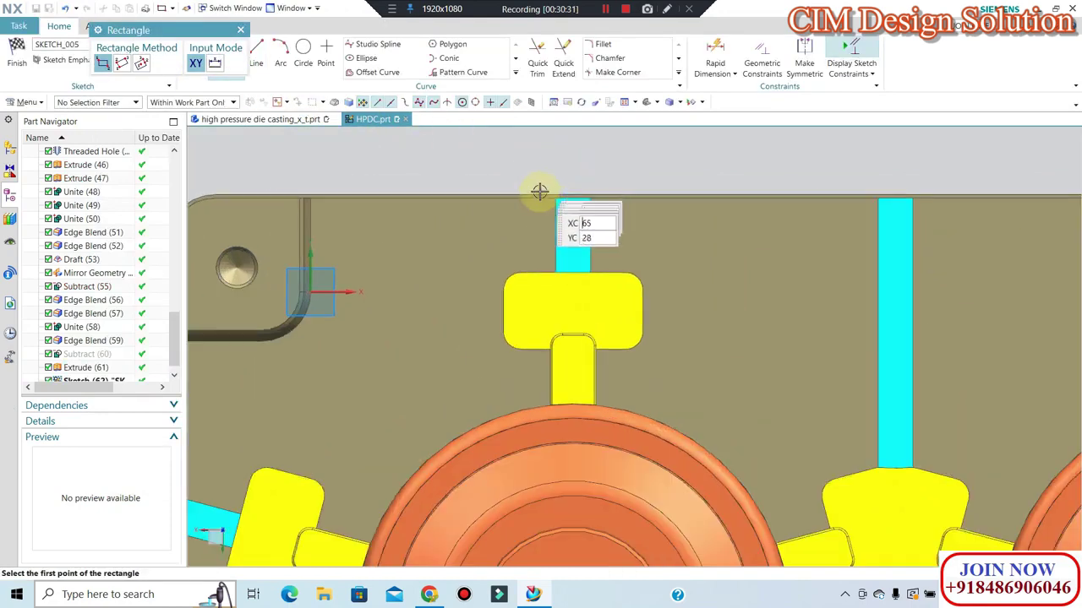
click(551, 169)
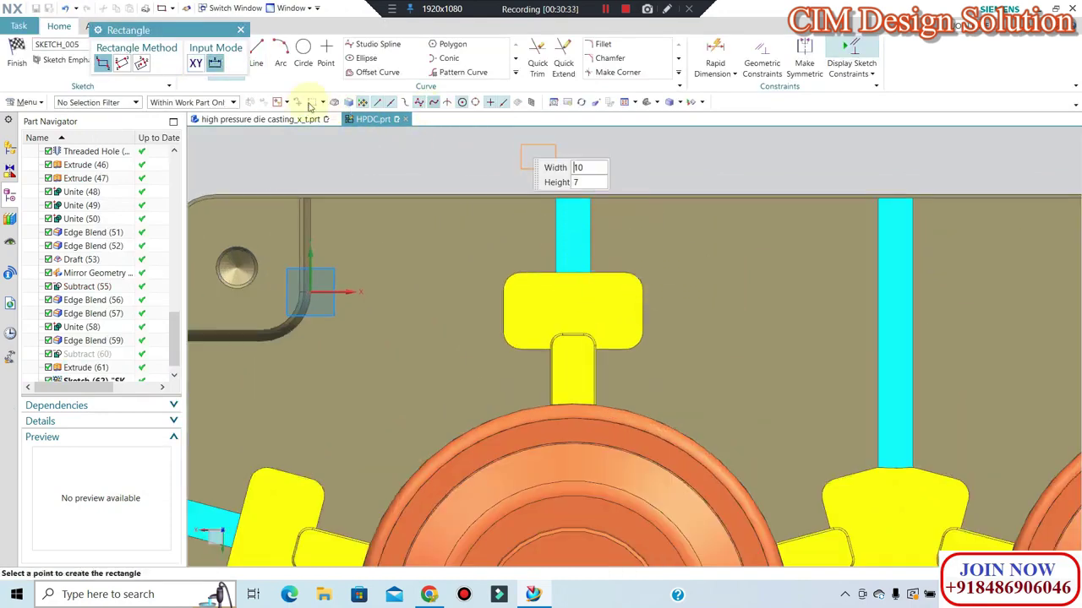
key(Escape)
key(Escape)
click(230, 57)
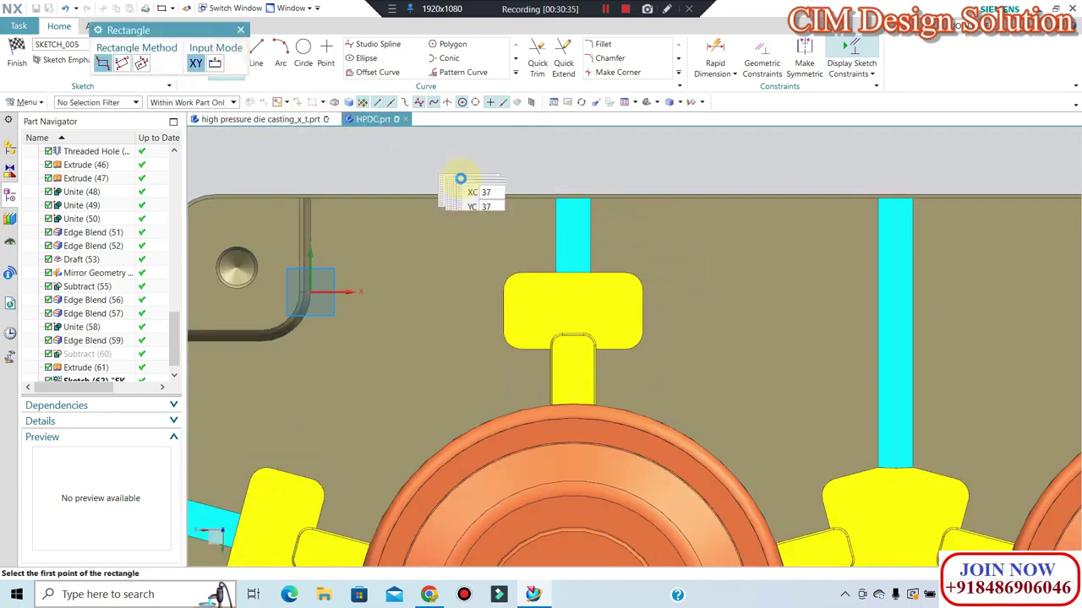
click(533, 160)
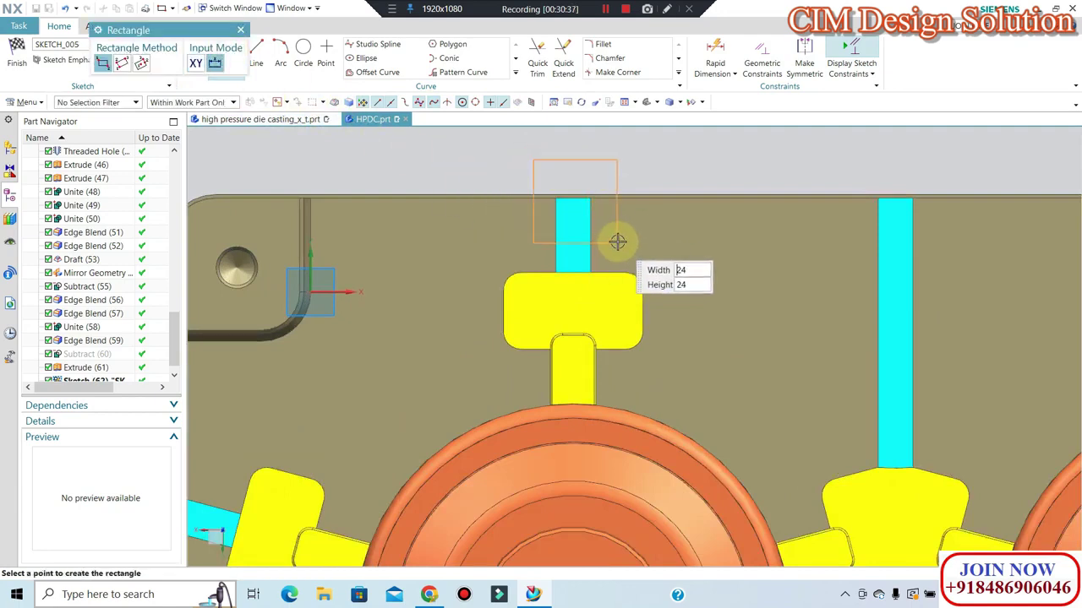
click(618, 242)
key(Escape)
Align the rectangle's bottom midpoint with the yellow stem and set its width to 15.
key(c)
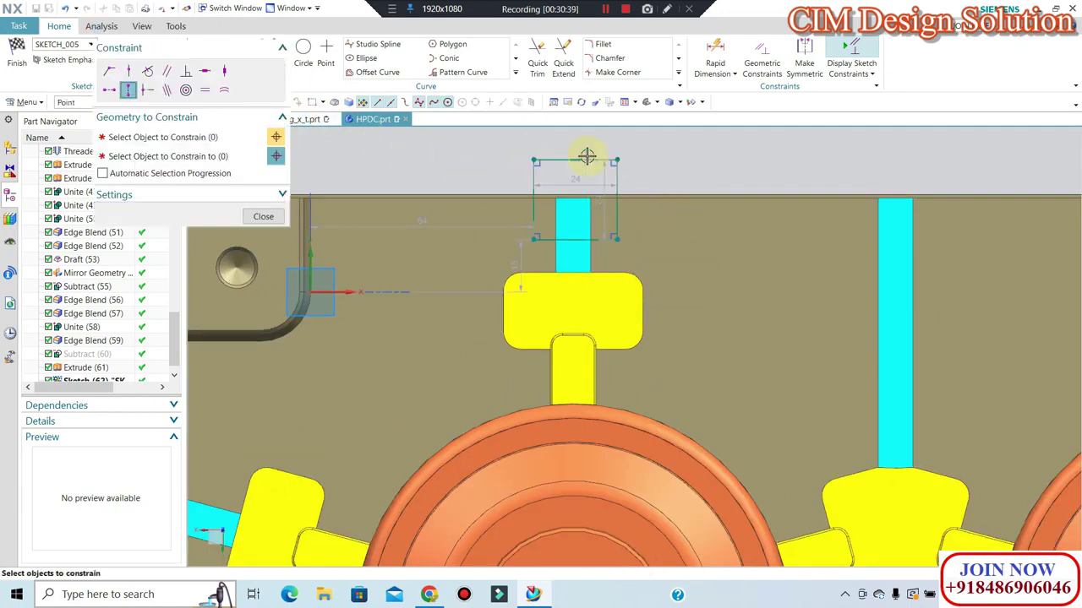
click(574, 240)
scroll(567, 340, up, 2)
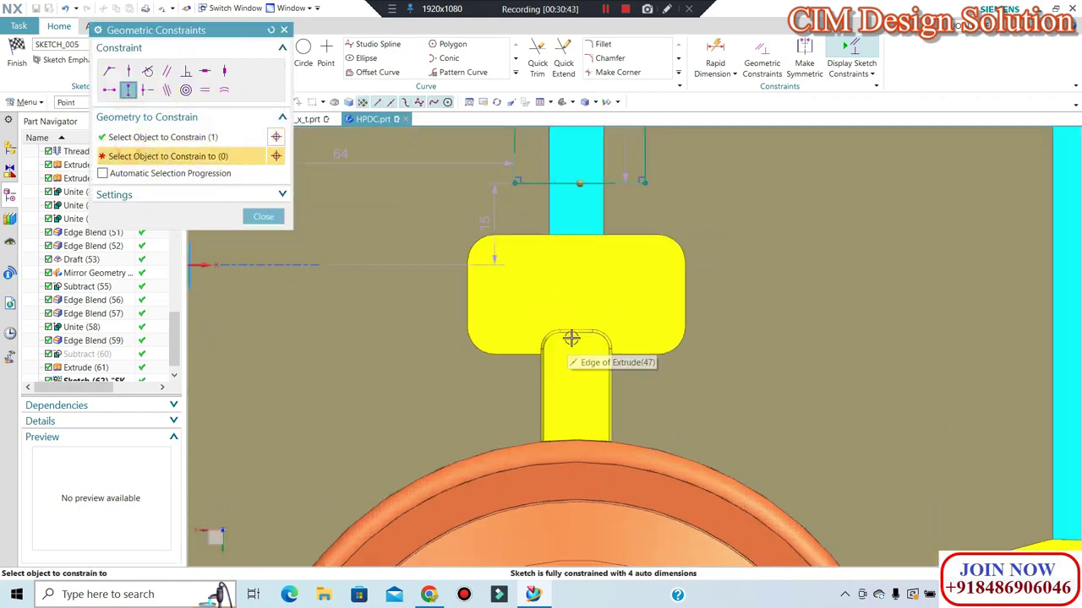
click(575, 335)
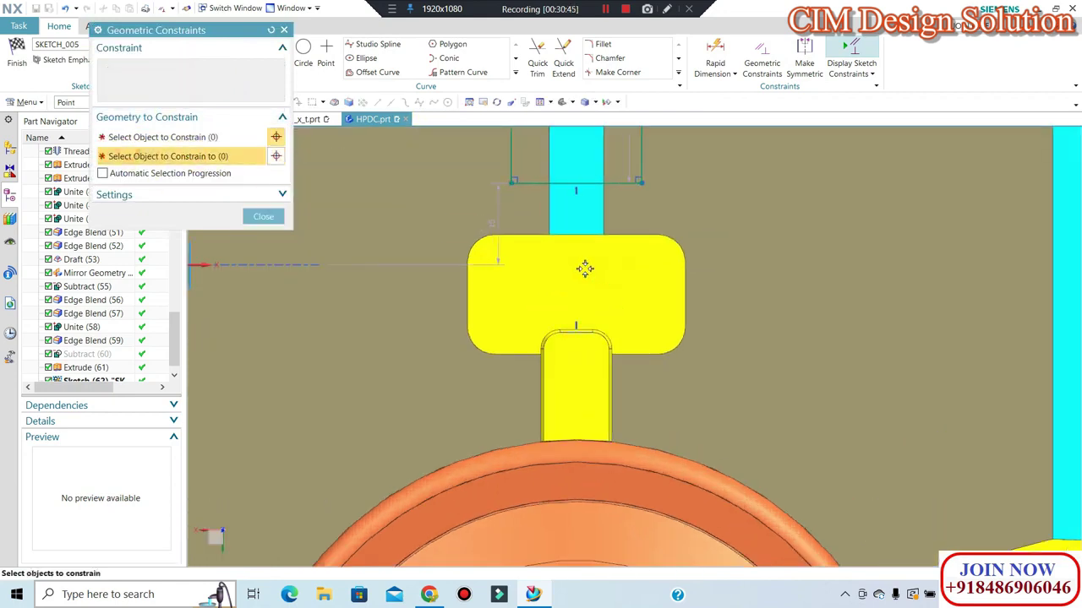
scroll(583, 266, down, 3)
middle_click(594, 190)
scroll(586, 187, up, 2)
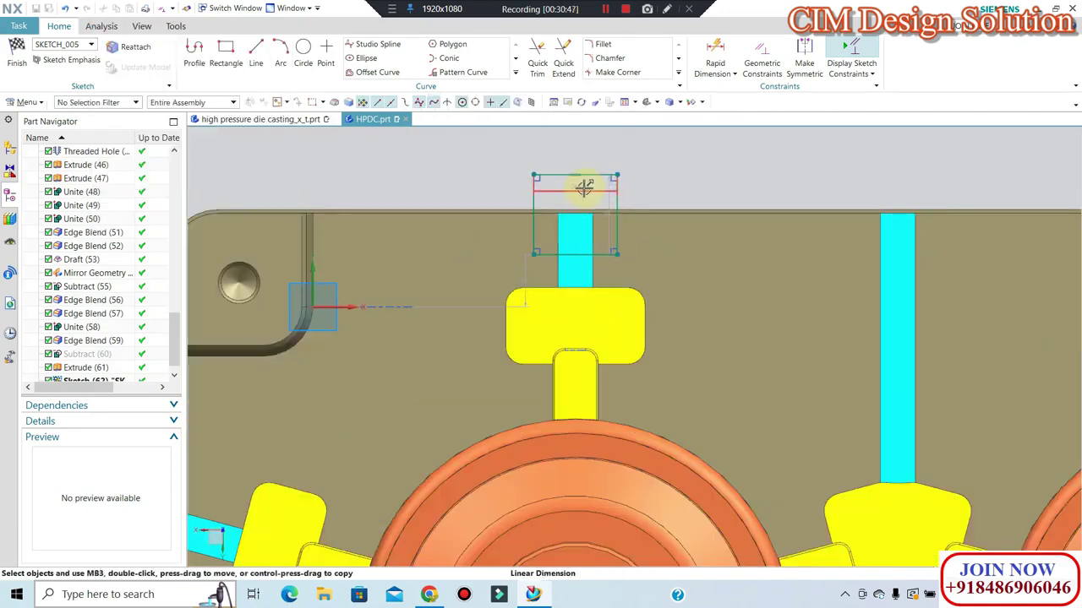
double_click(583, 186)
text(15)
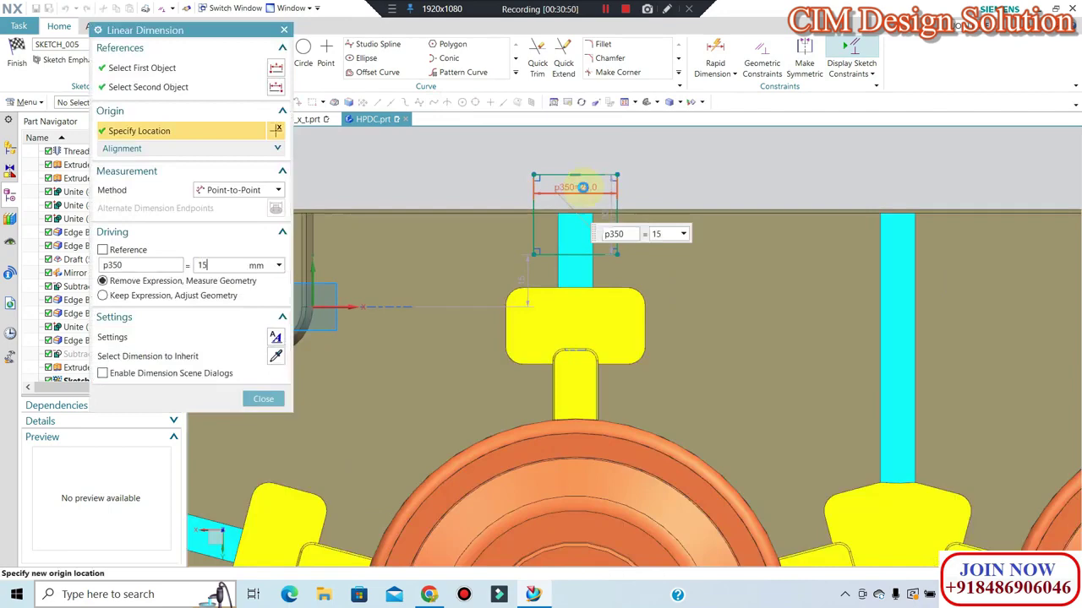
key(Return)
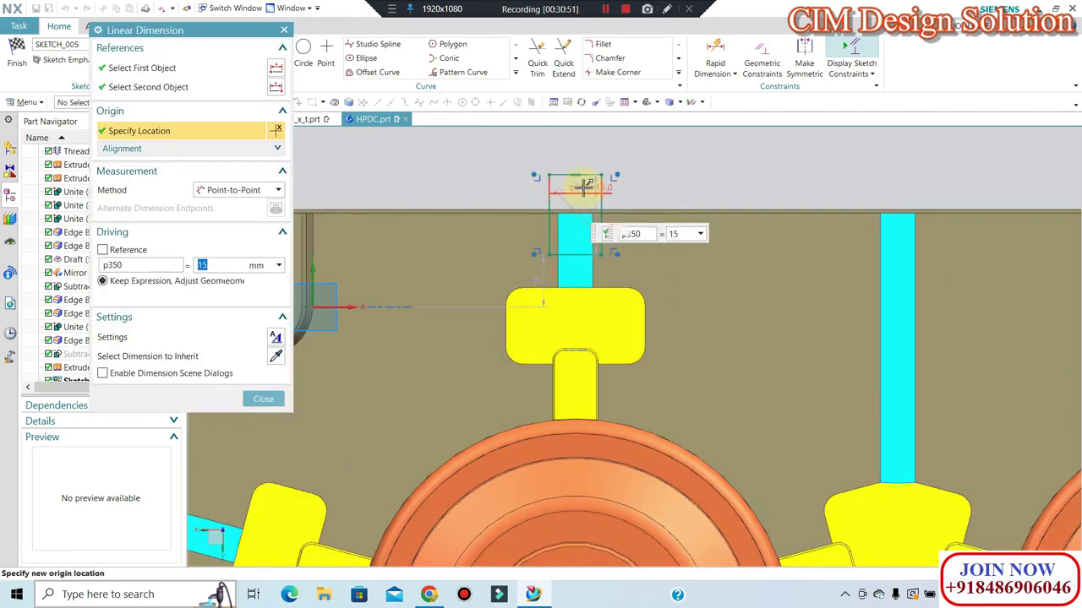
middle_click(518, 173)
Dimension a 10 mm gap between the yellow block's top edge and the rectangle.
scroll(519, 172, down, 2)
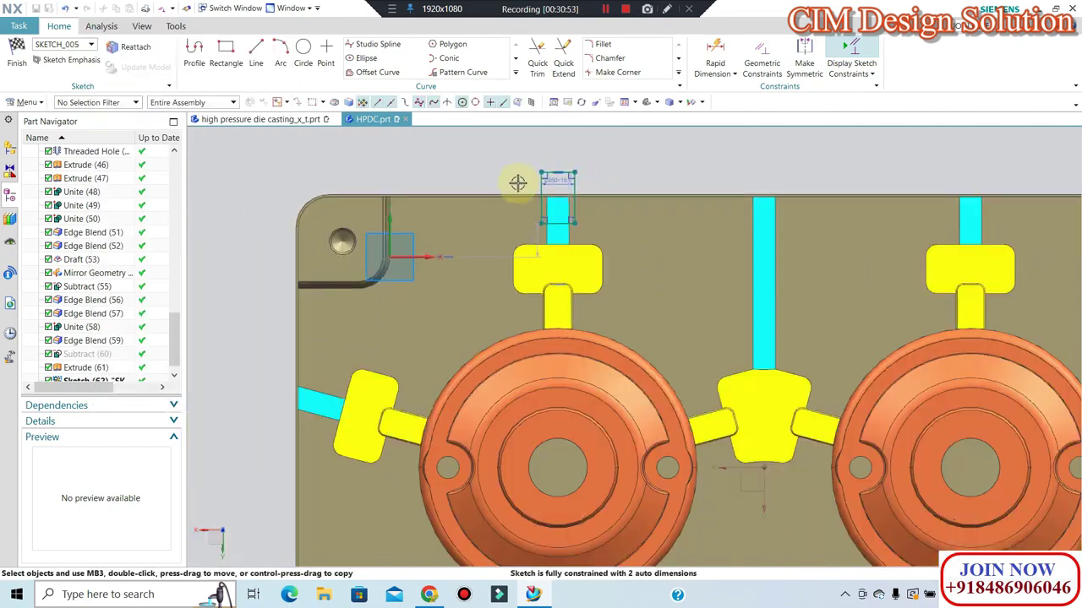
scroll(541, 243, up, 1)
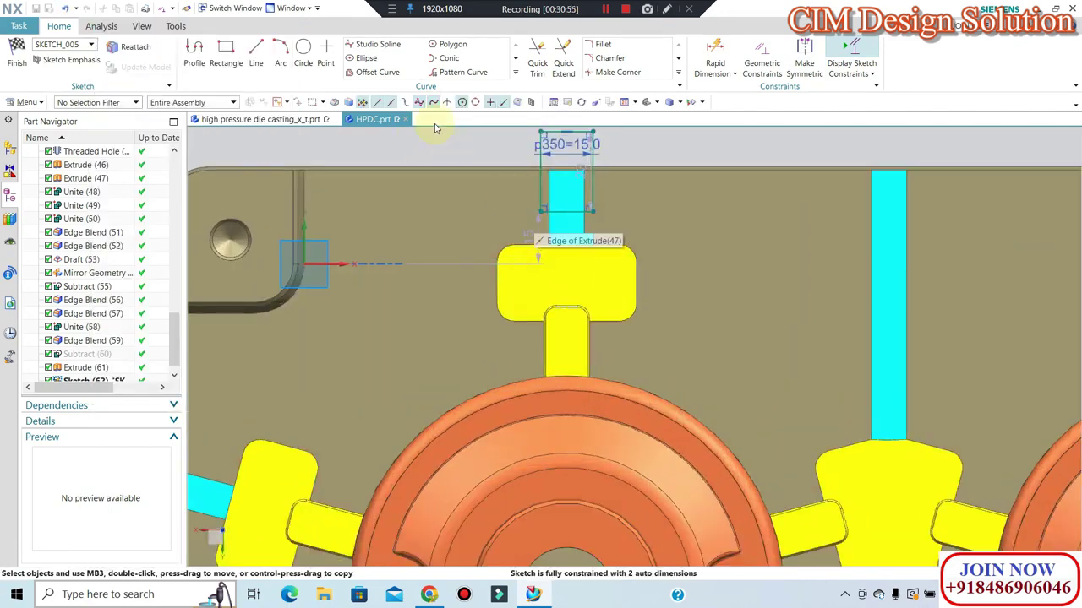
scroll(536, 234, up, 1)
click(714, 55)
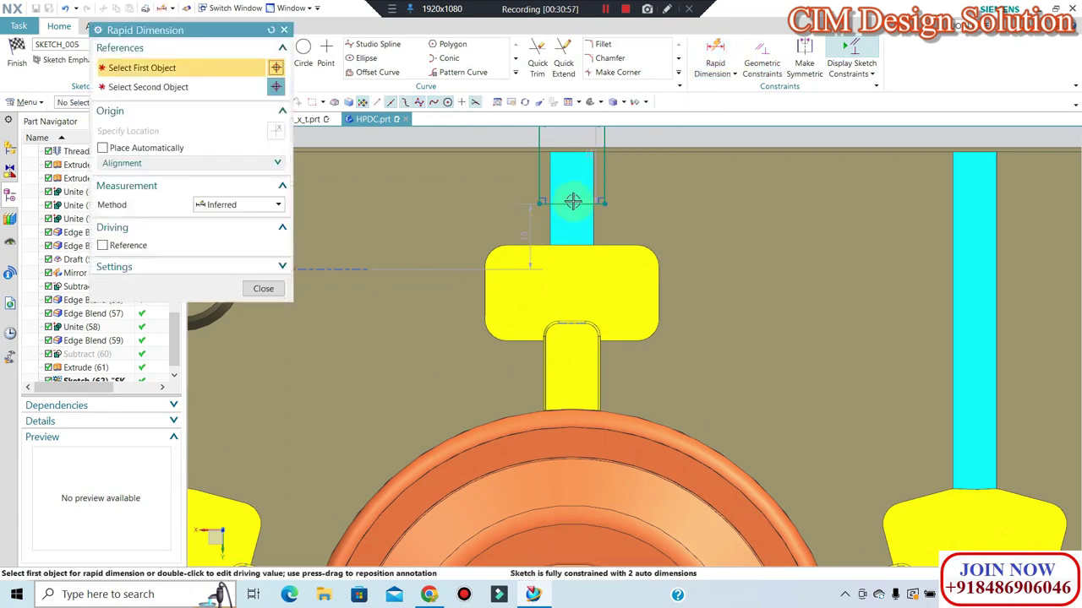
click(561, 244)
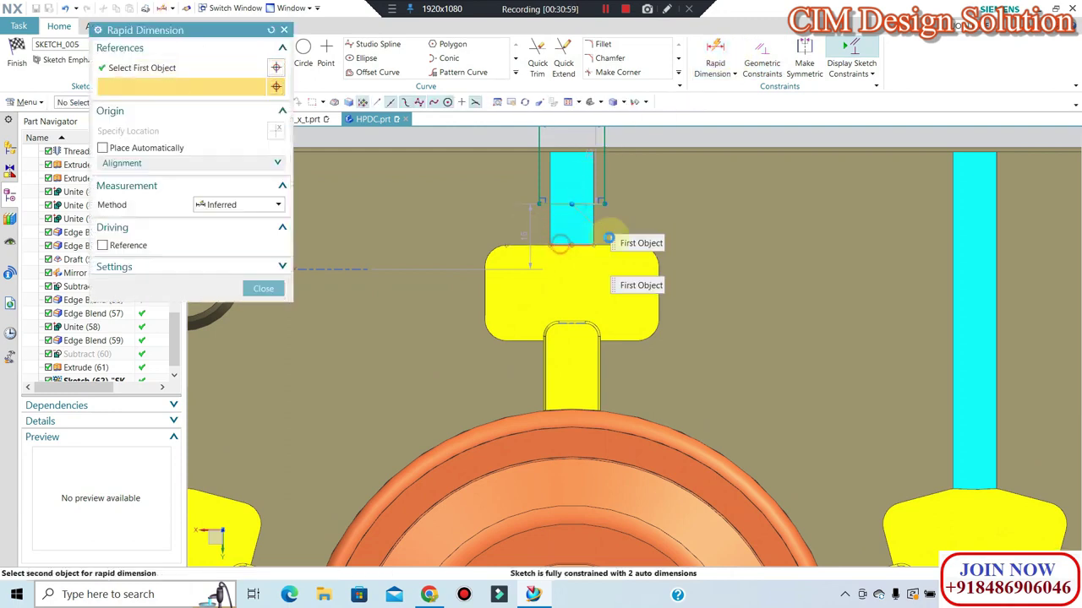
click(565, 204)
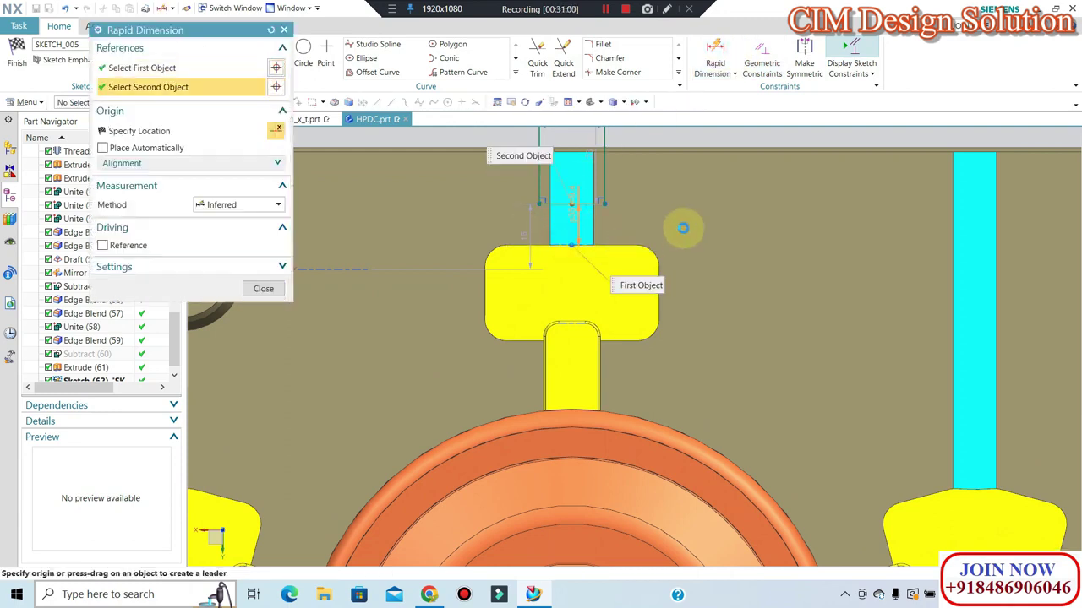
click(739, 220)
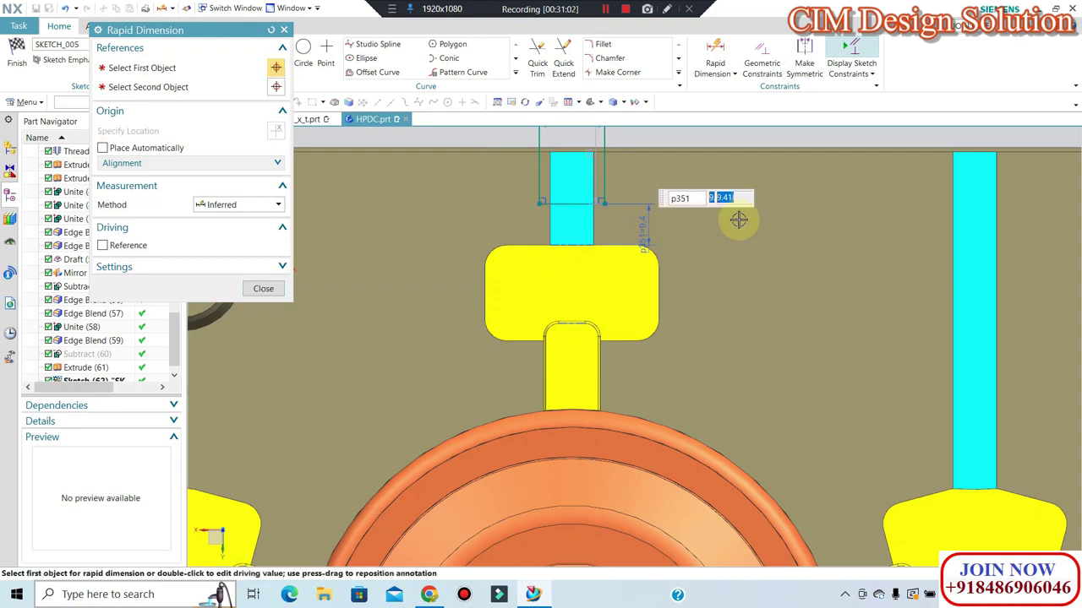
click(263, 289)
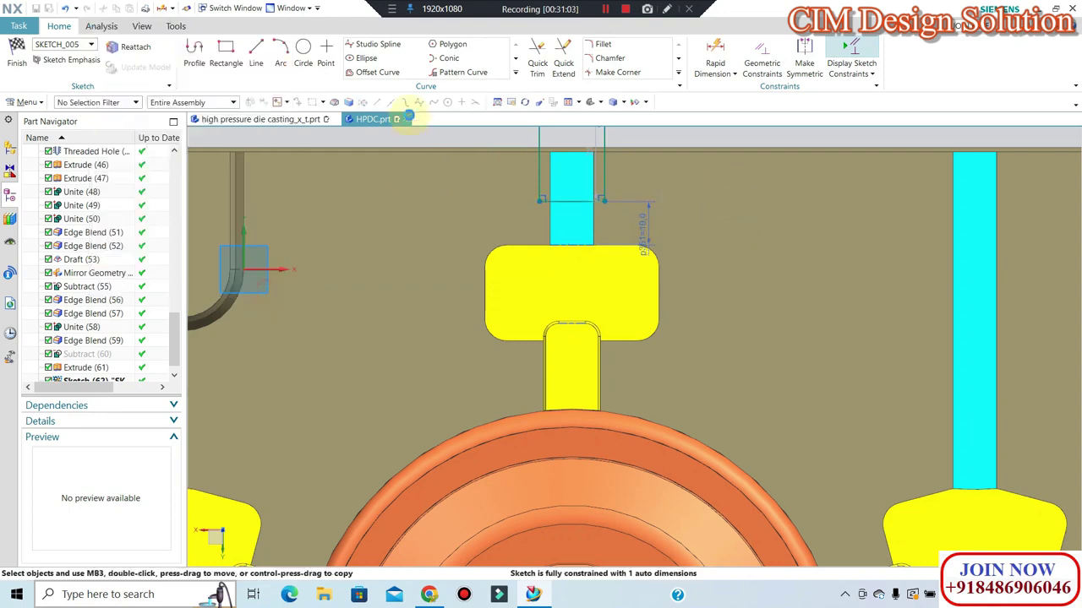
click(538, 175)
scroll(772, 206, down, 1)
Pattern the rectangle's four edges circularly about the hub centre.
click(185, 150)
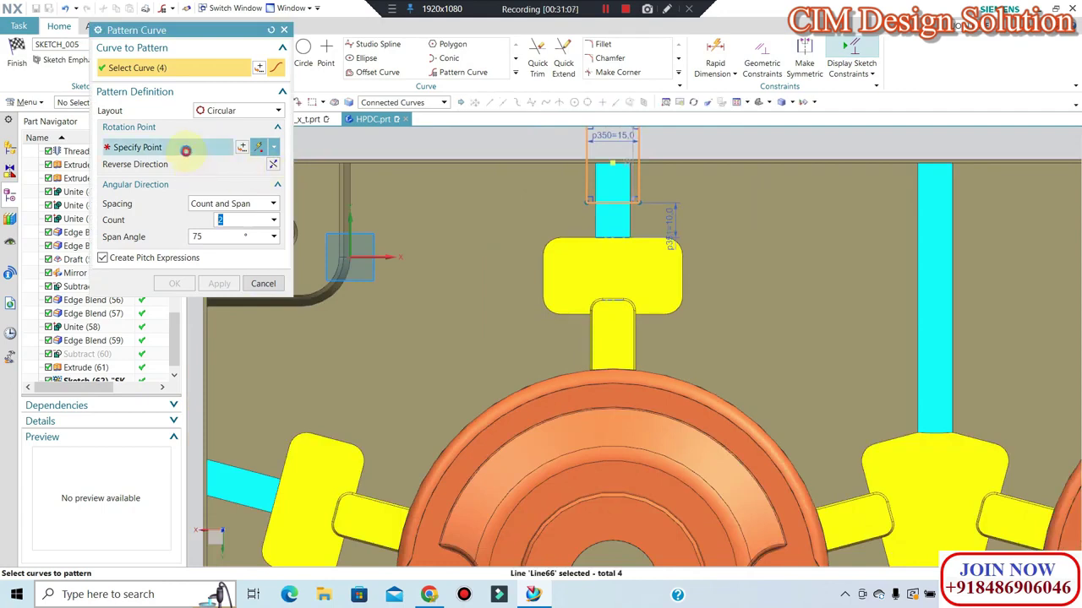
scroll(634, 331, down, 1)
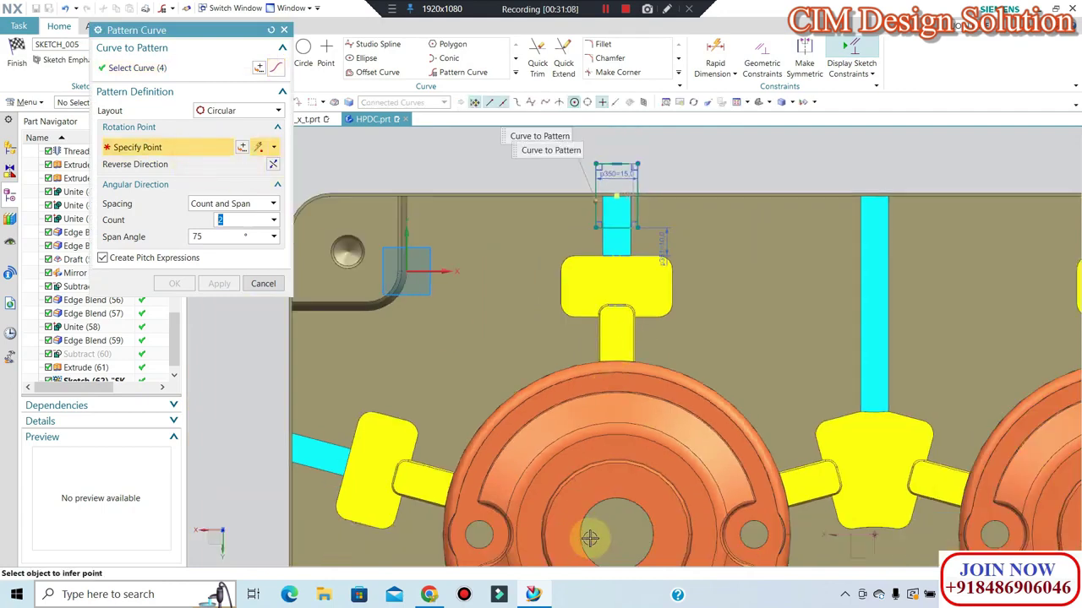
click(609, 499)
scroll(722, 335, down, 1)
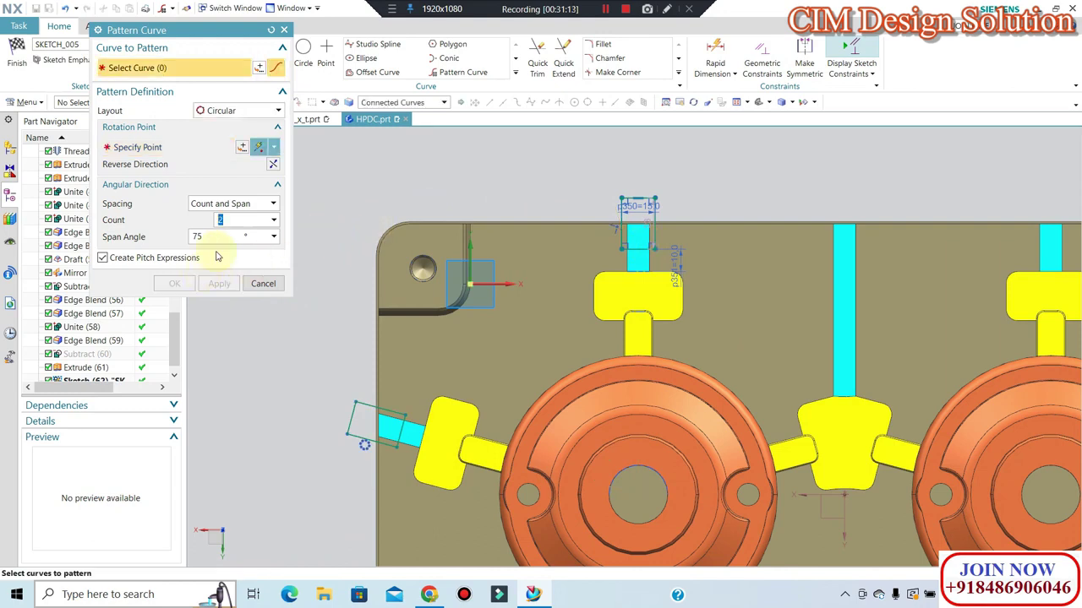
click(284, 29)
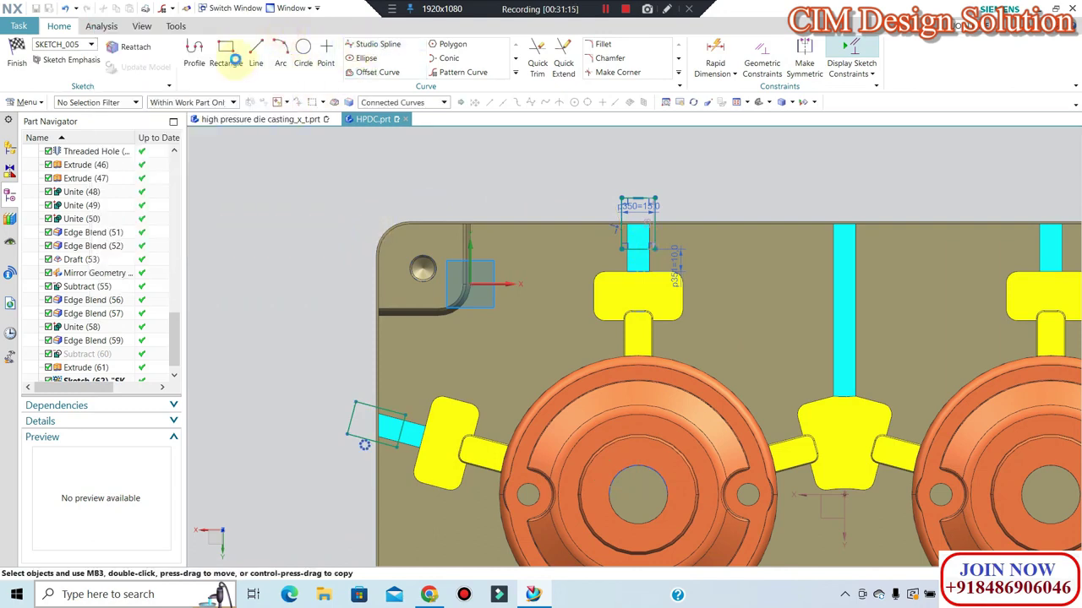
Draw a 20 mm-wide rectangle above the middle cyan bar.
click(226, 54)
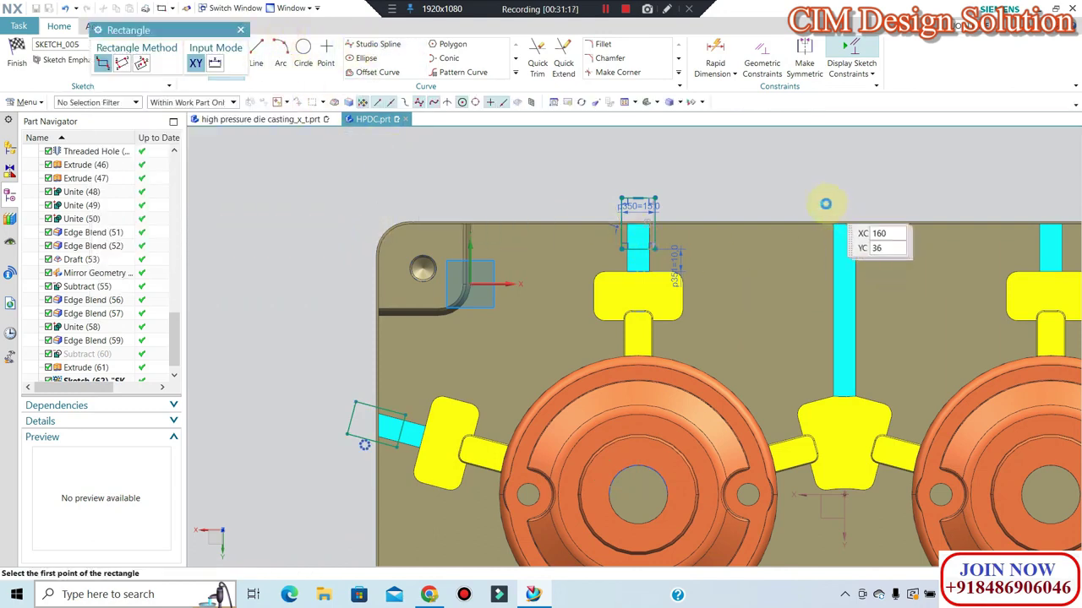
click(816, 358)
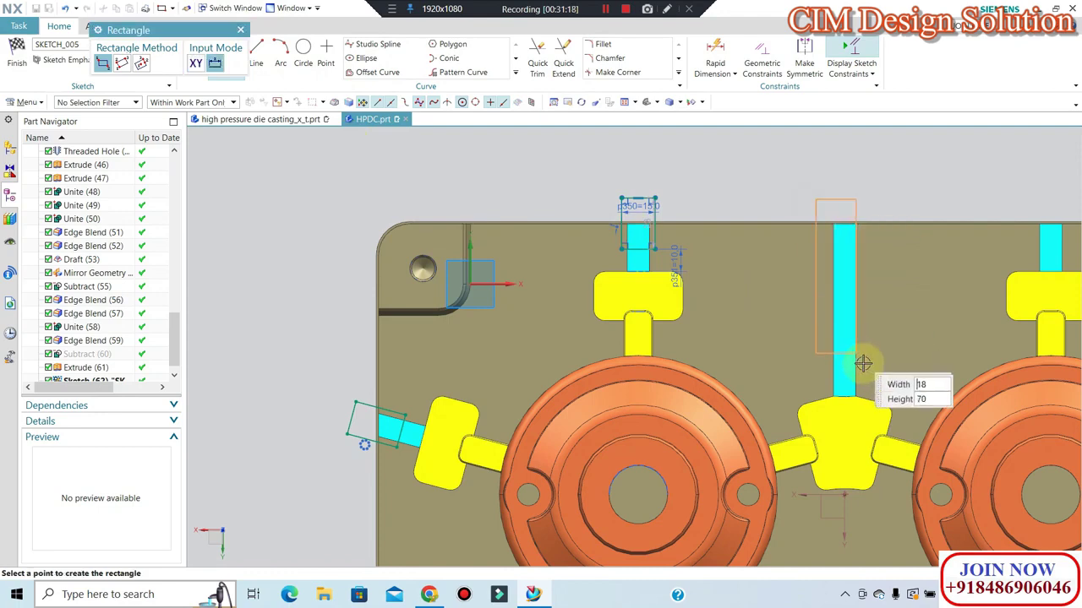
click(877, 200)
key(Escape)
scroll(849, 211, up, 3)
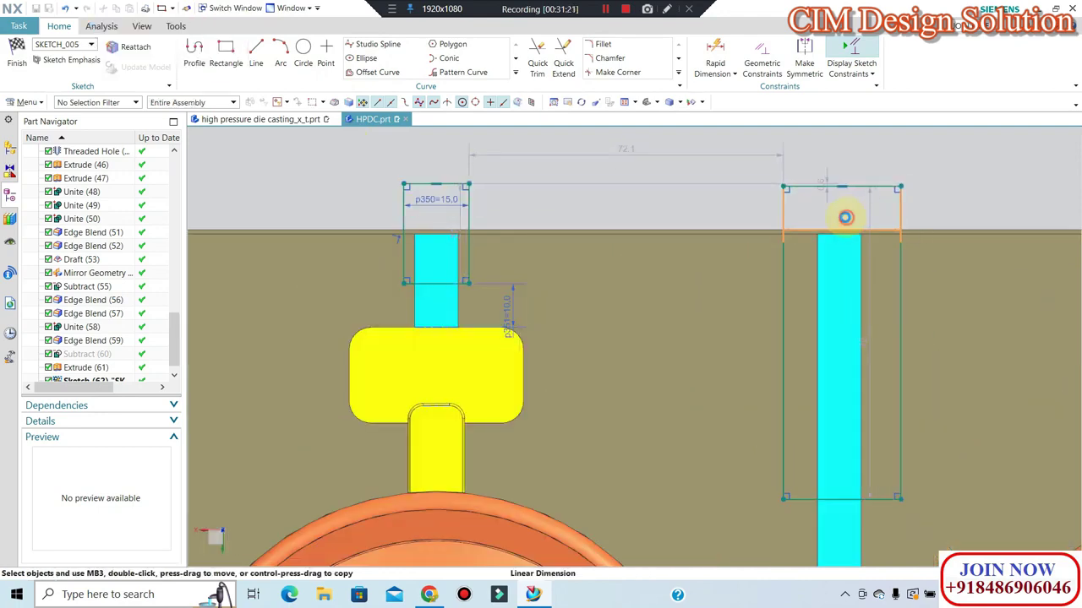
double_click(845, 218)
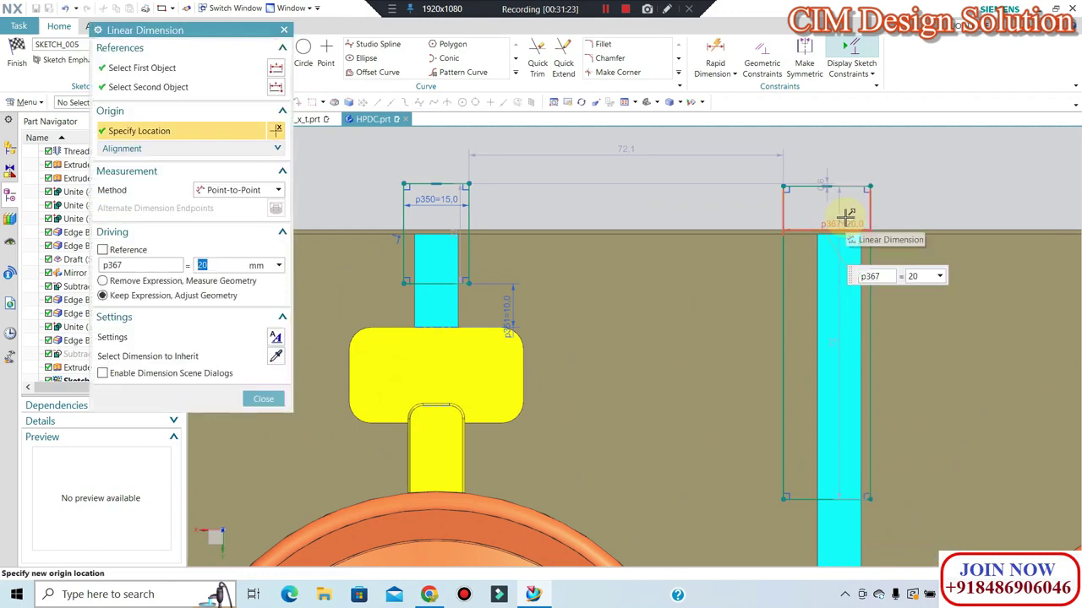
middle_click(836, 174)
Align the new rectangle's top-edge midpoint with the middle cyan bar's midpoint.
key(c)
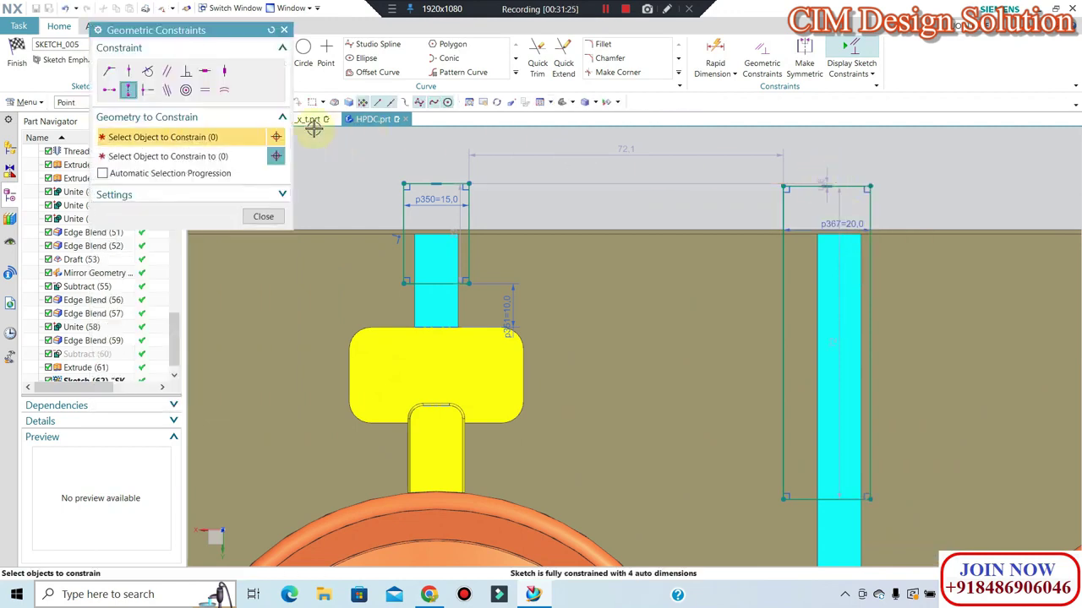
click(826, 186)
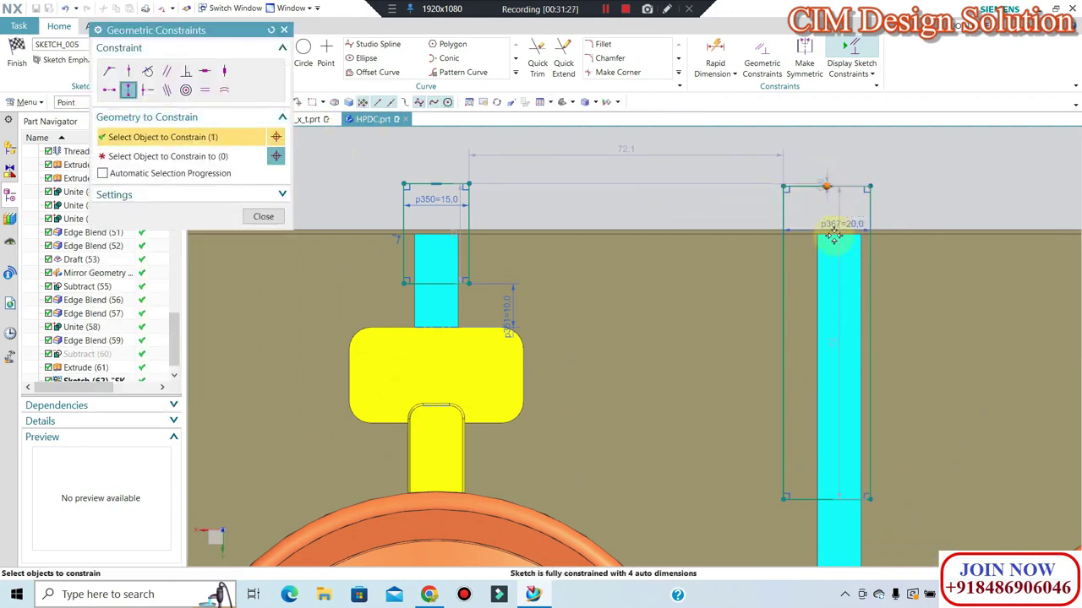
click(838, 234)
middle_click(838, 237)
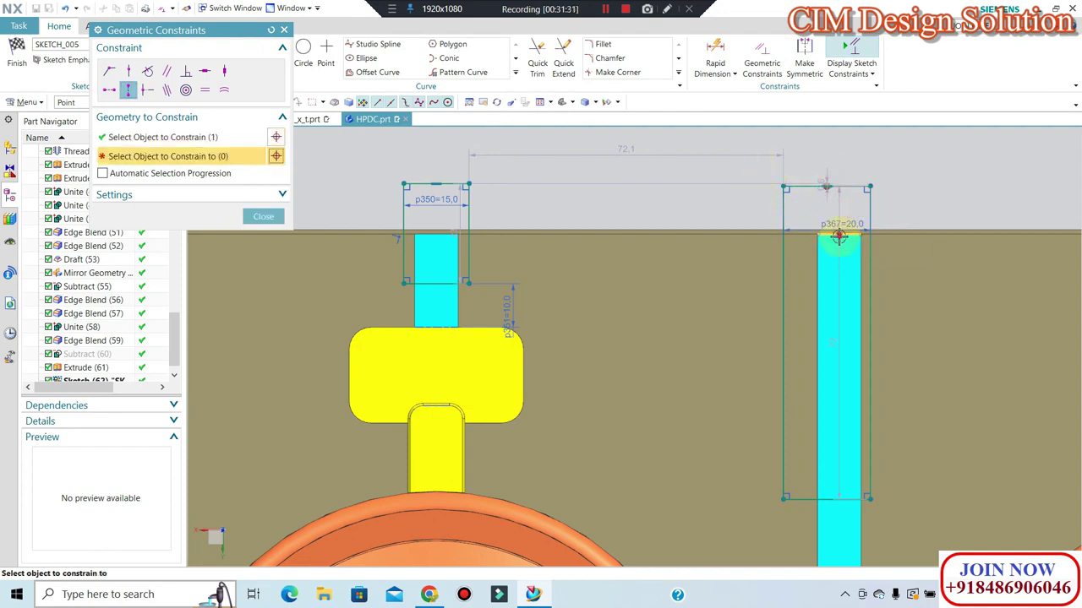
middle_click(796, 161)
scroll(811, 152, down, 1)
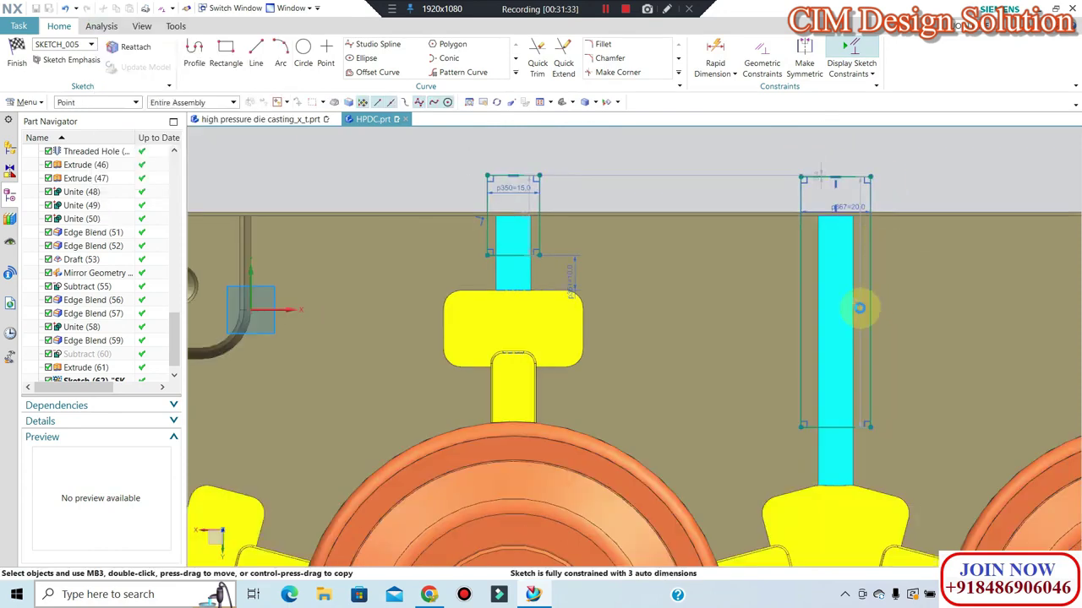
Dimension a 15 mm gap between the yellow runner and the rectangle's bottom edge.
click(715, 53)
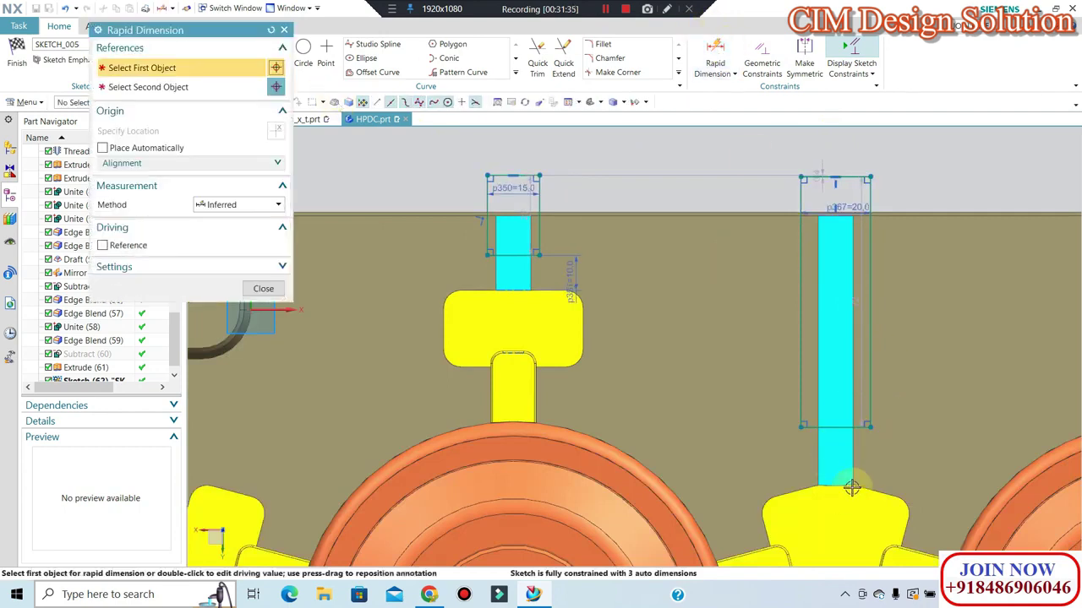
click(850, 500)
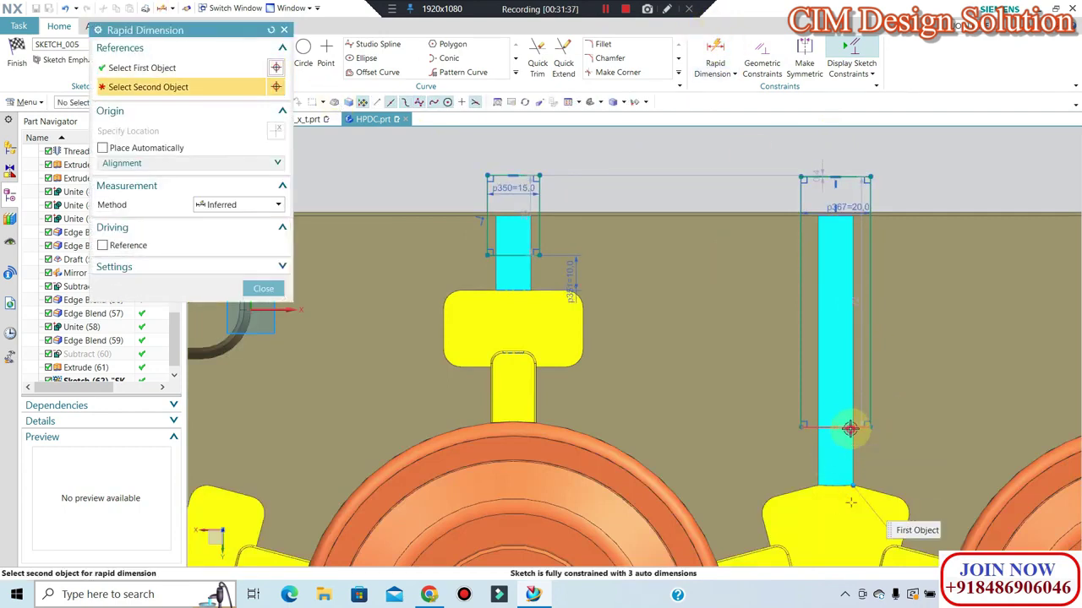
click(850, 429)
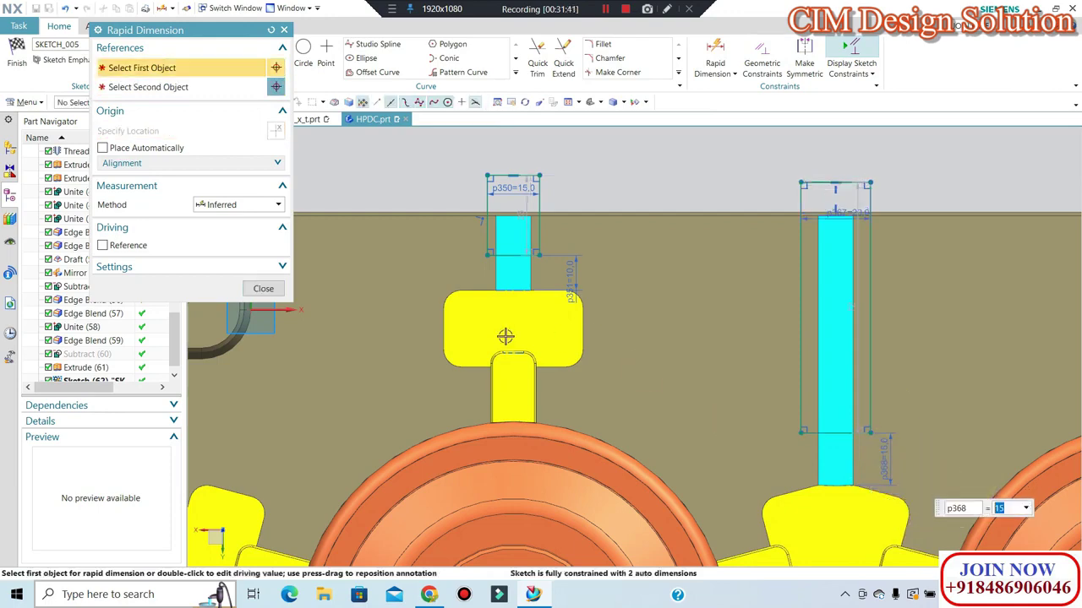
click(263, 289)
scroll(551, 215, down, 1)
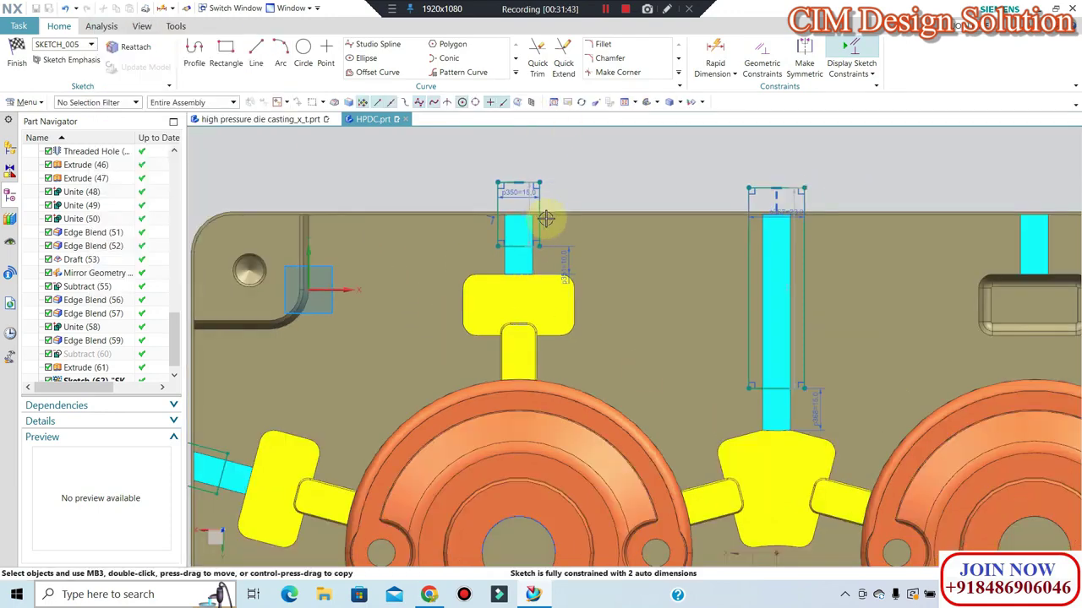
scroll(550, 216, down, 1)
Mirror Curve the left vent rectangles about the vertical centreline onto the right cavity.
click(515, 73)
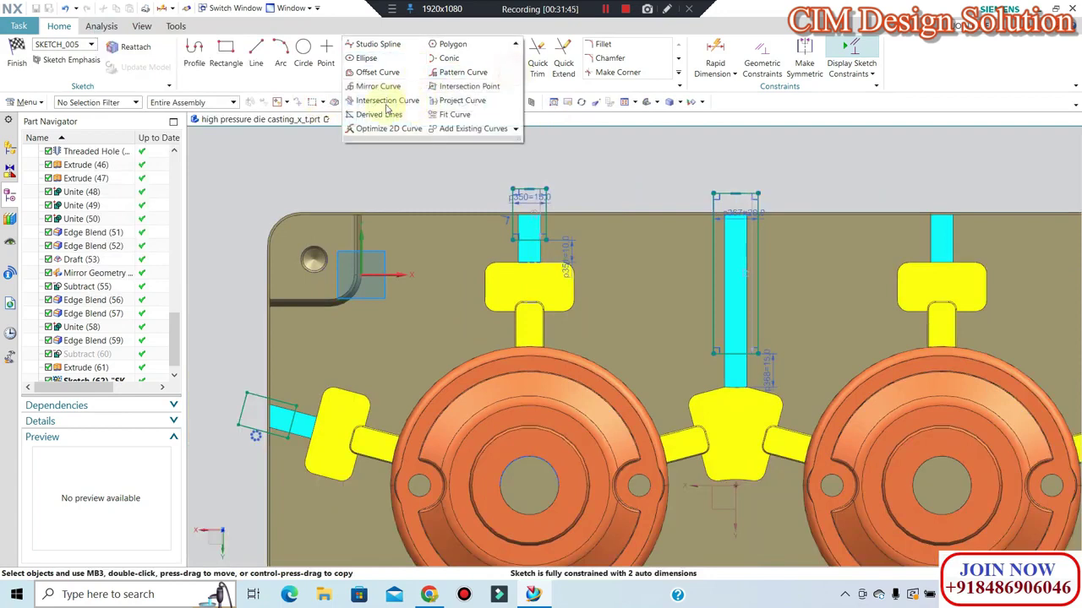
click(385, 107)
click(258, 404)
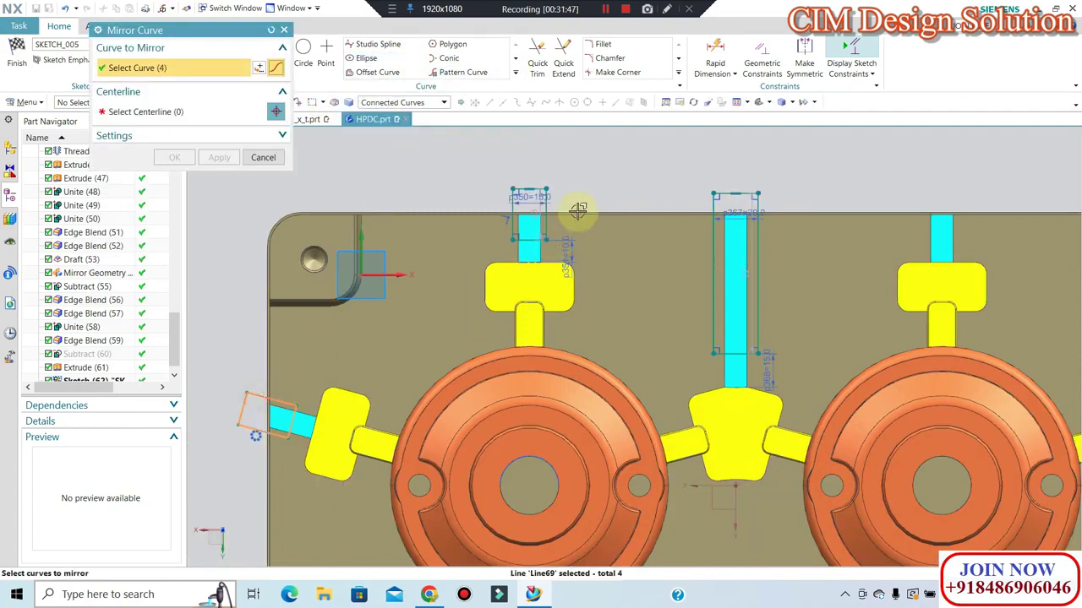
click(201, 112)
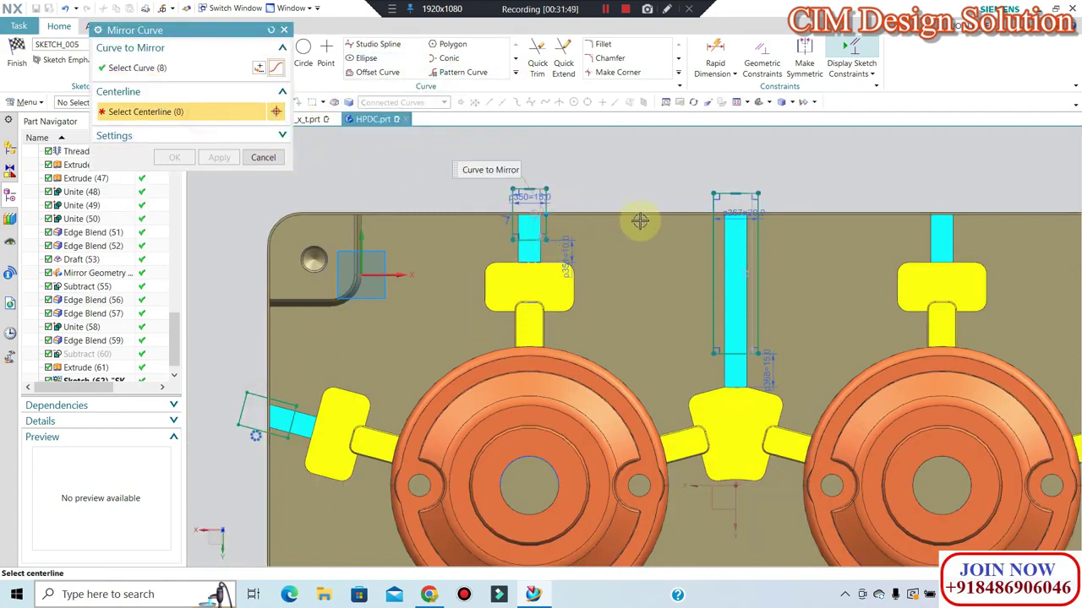
scroll(637, 220, down, 1)
click(715, 443)
scroll(626, 287, down, 1)
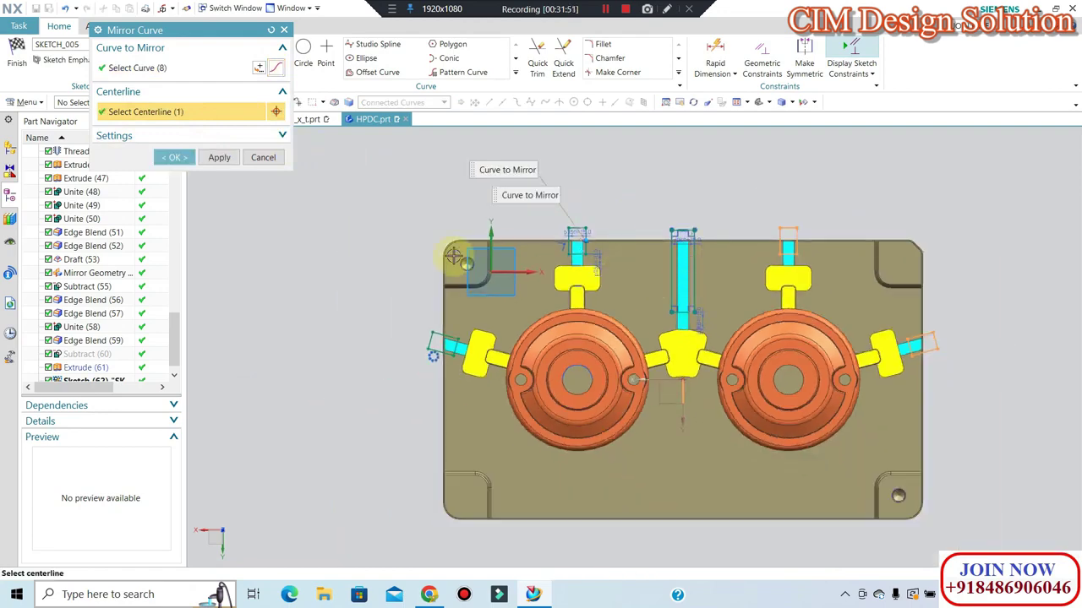
click(169, 157)
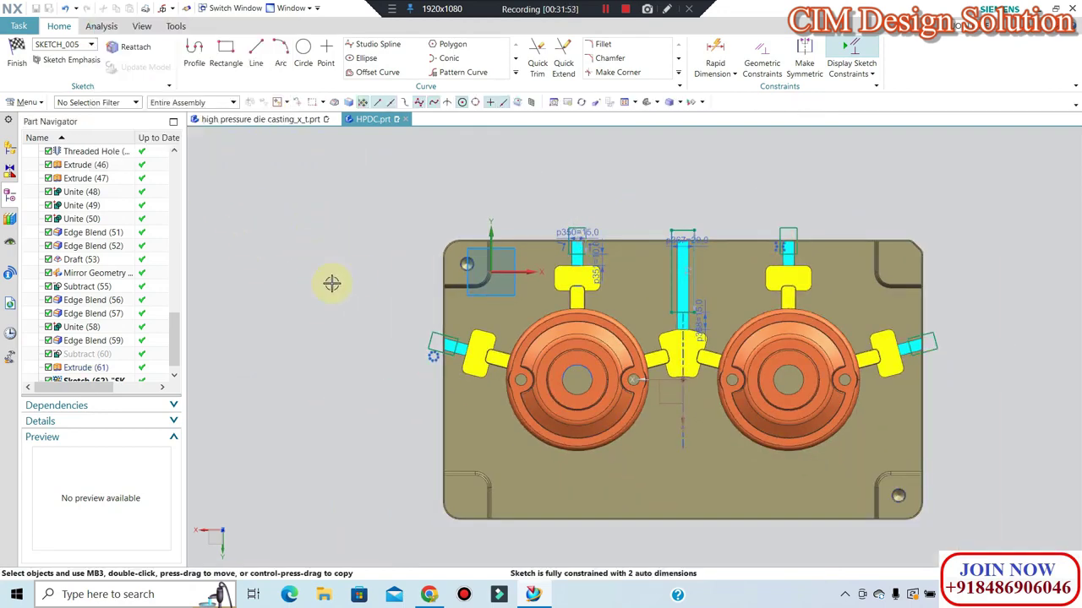
middle_drag(330, 282, 335, 232)
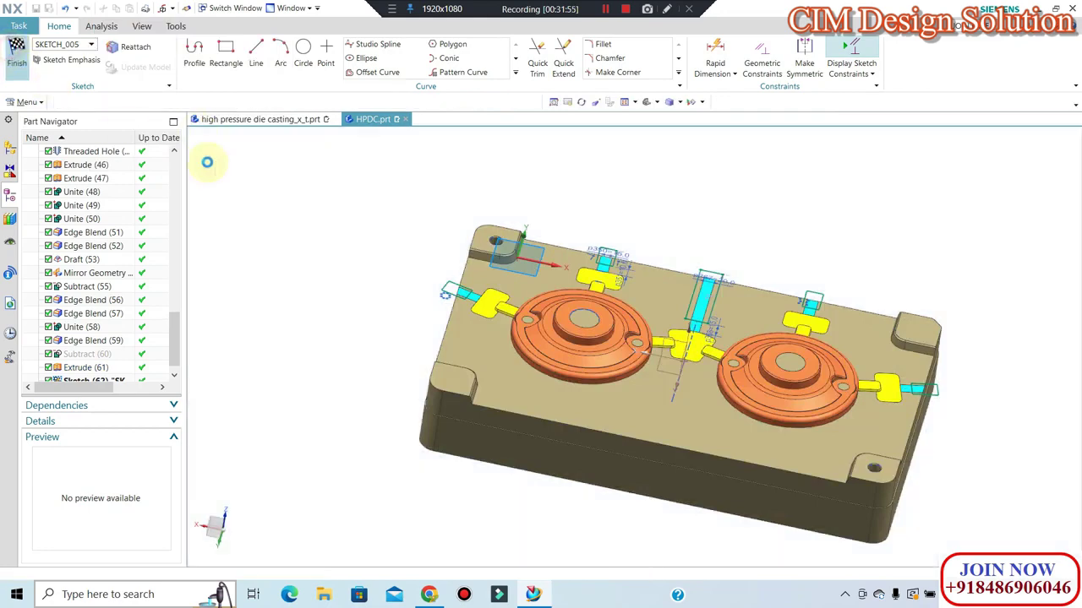
key(shift+F8)
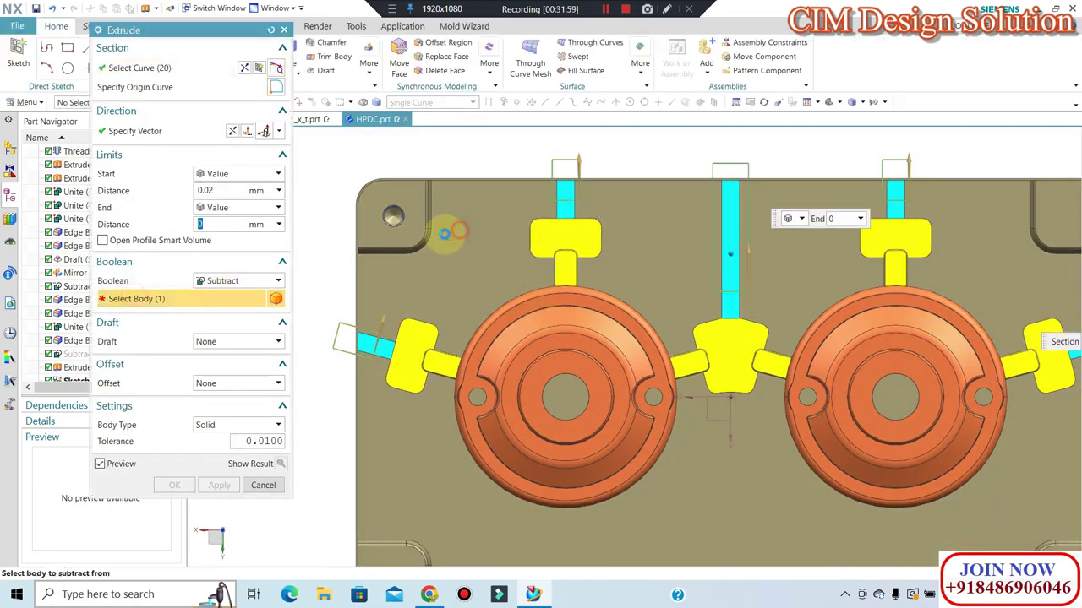
Subtract-extrude SKETCH_005's rectangles 0.2 mm into the die, clearing the outside-target error.
click(435, 229)
double_click(214, 190)
text(0.2)
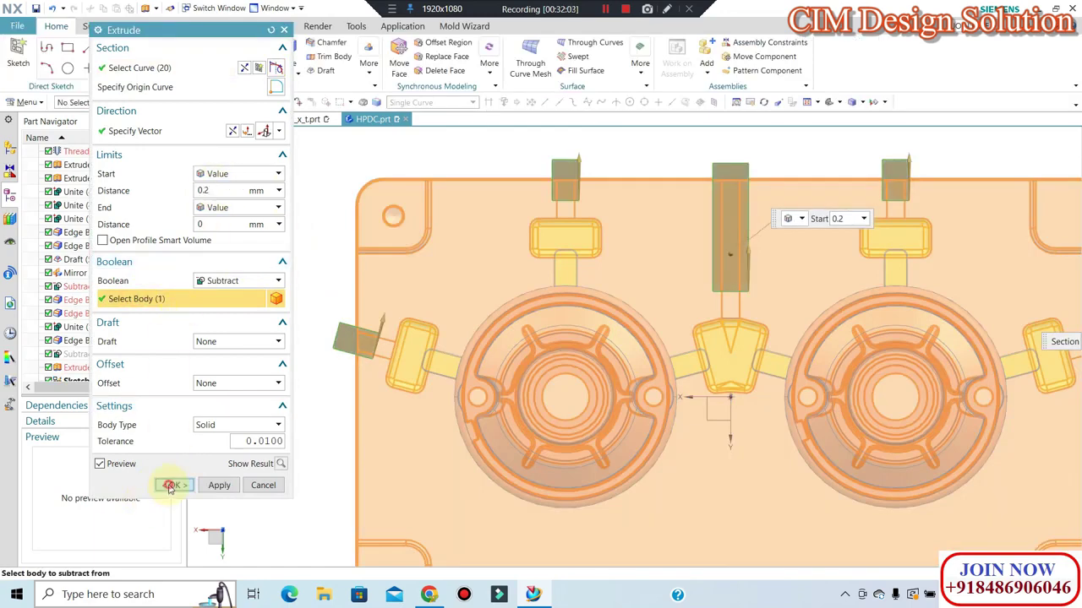
click(173, 485)
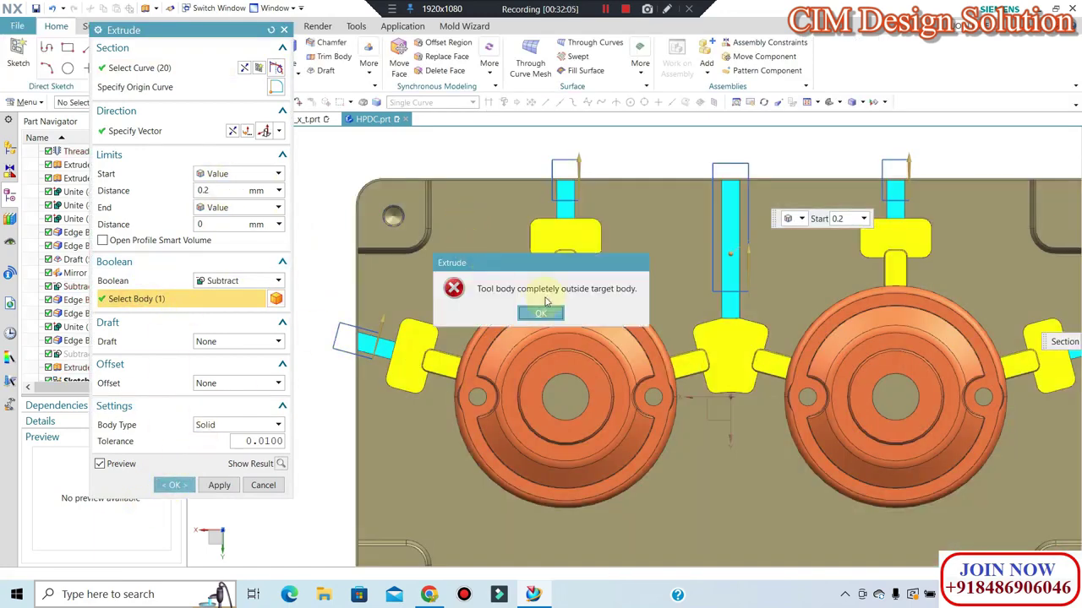
click(541, 313)
click(233, 132)
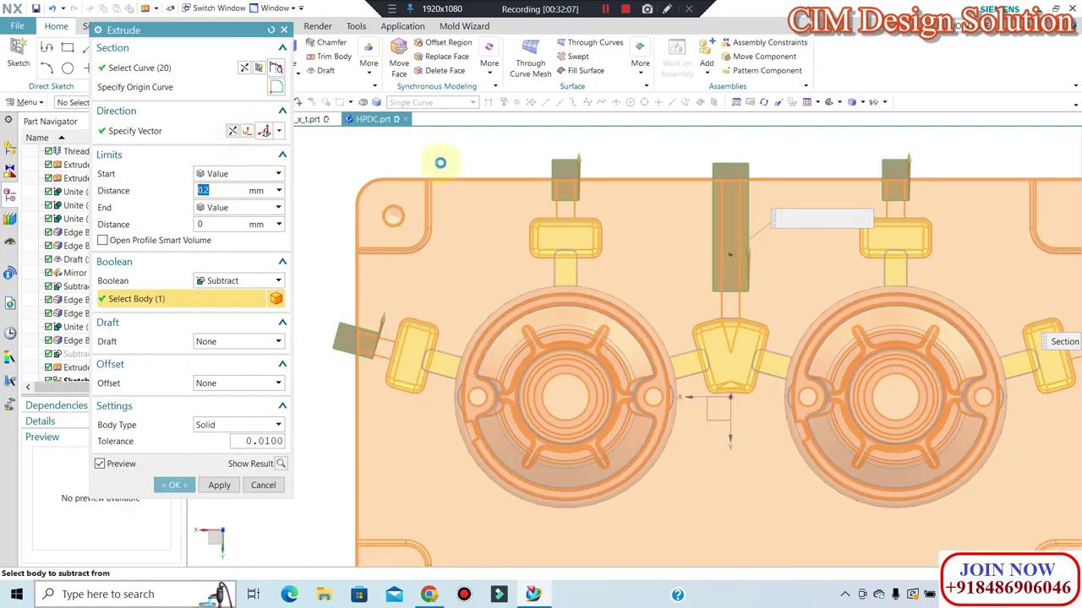
middle_click(440, 163)
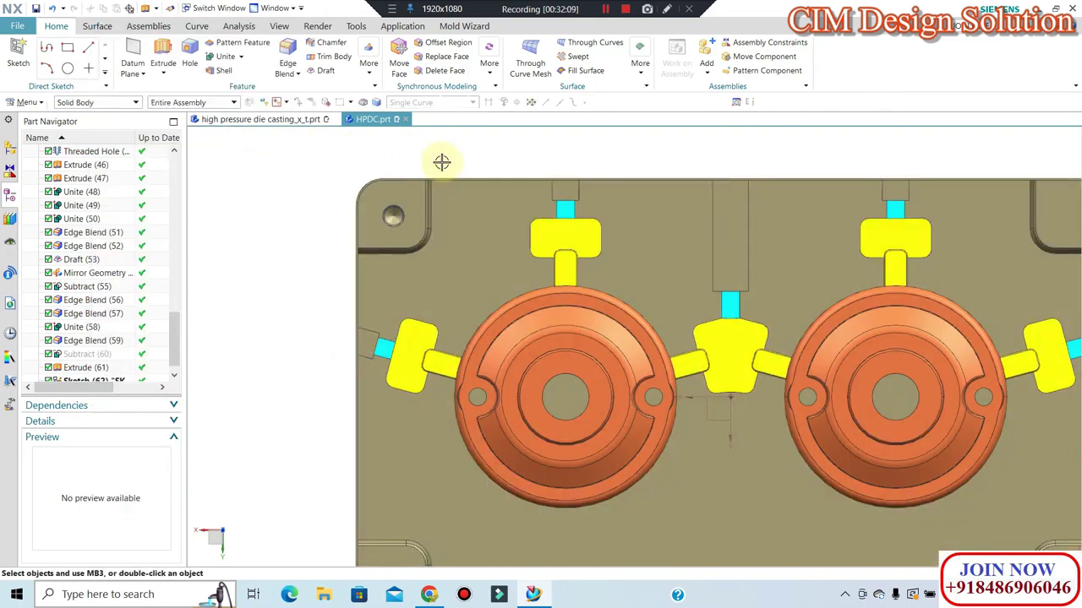
Assign Extrude (62) the Deep Sky blue (ID 205) feature colour and check it.
click(91, 365)
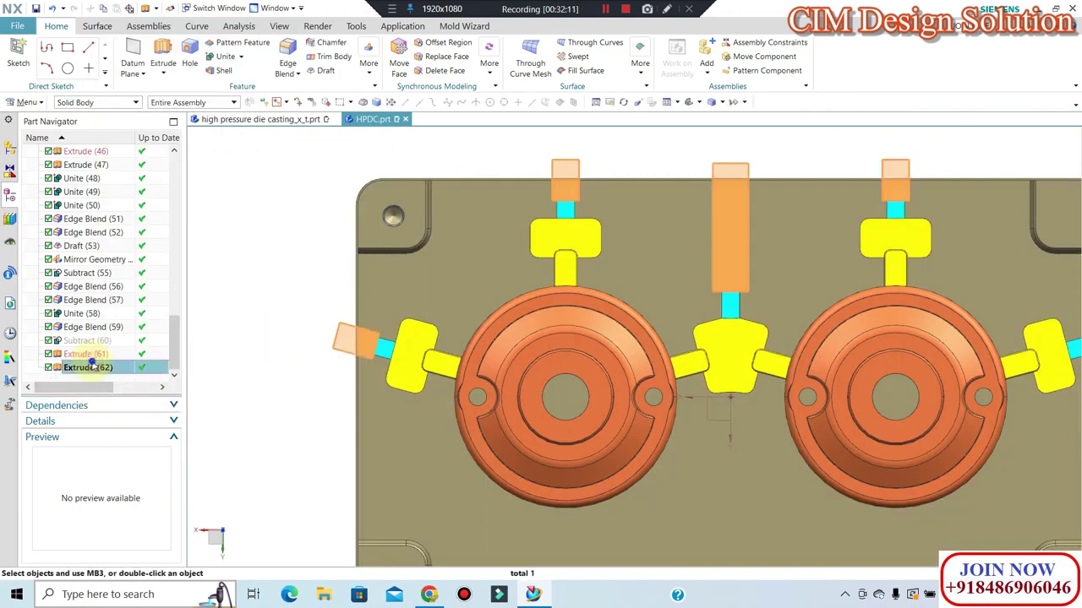
right_click(92, 365)
click(123, 209)
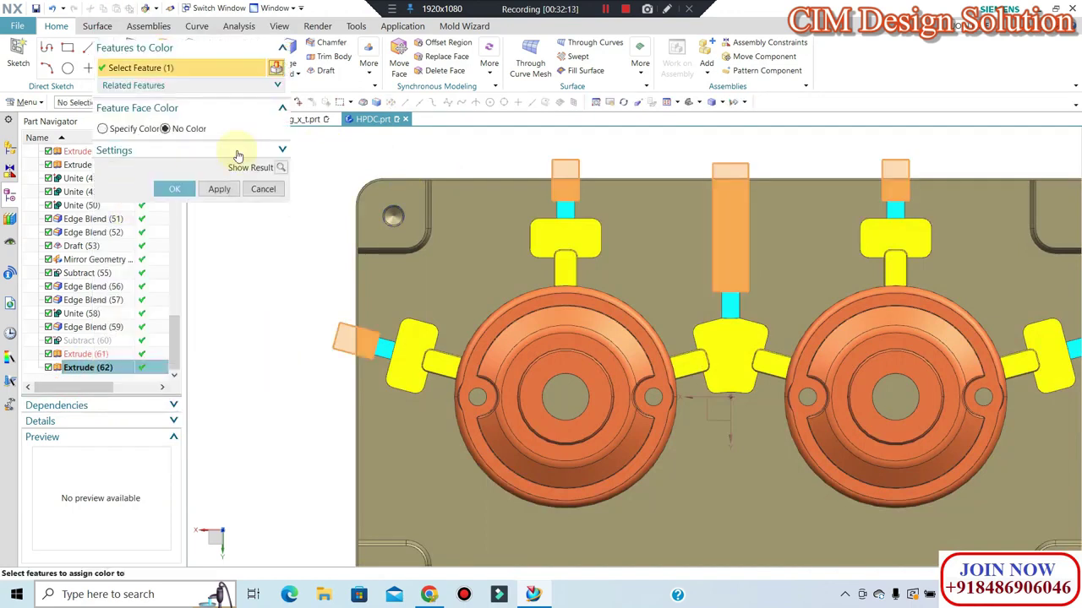
click(144, 129)
click(253, 148)
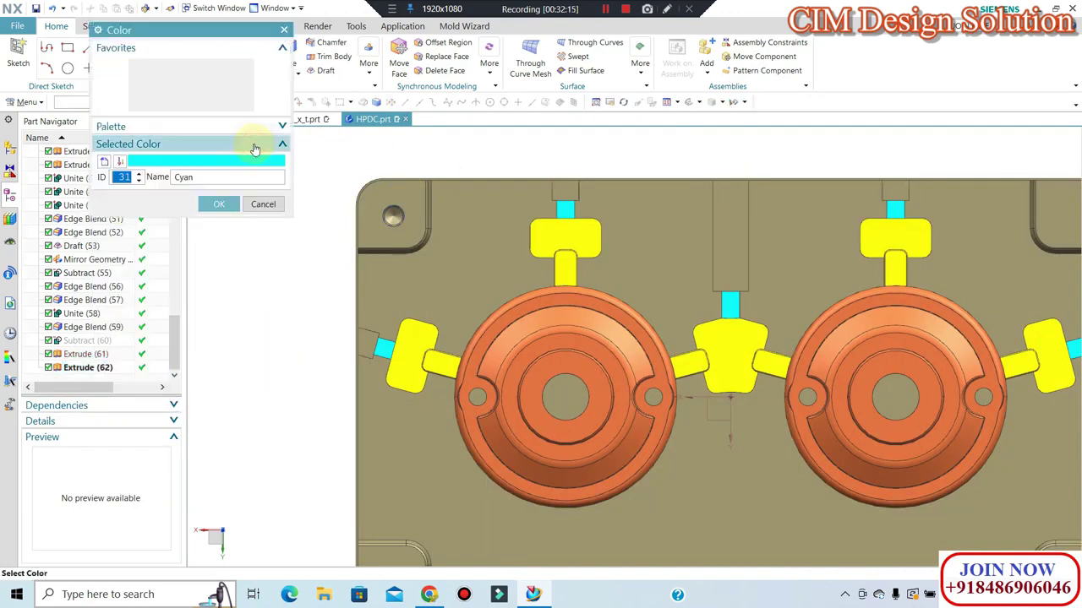
click(216, 85)
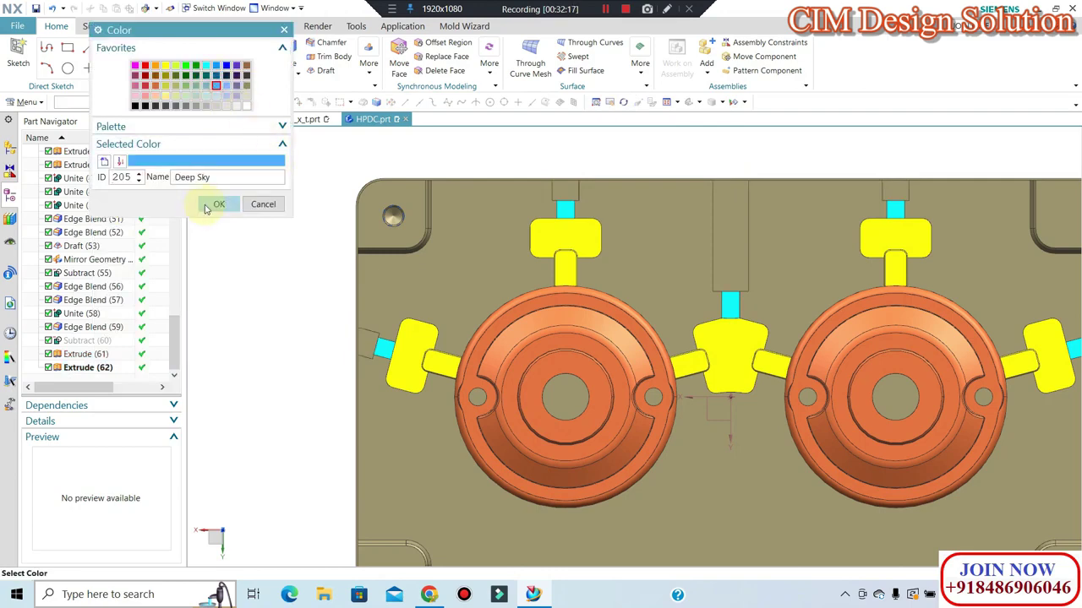
click(218, 204)
scroll(304, 217, down, 2)
mouse_move(466, 242)
middle_down()
mouse_move(536, 174)
mouse_move(514, 232)
middle_up()
key(F8)
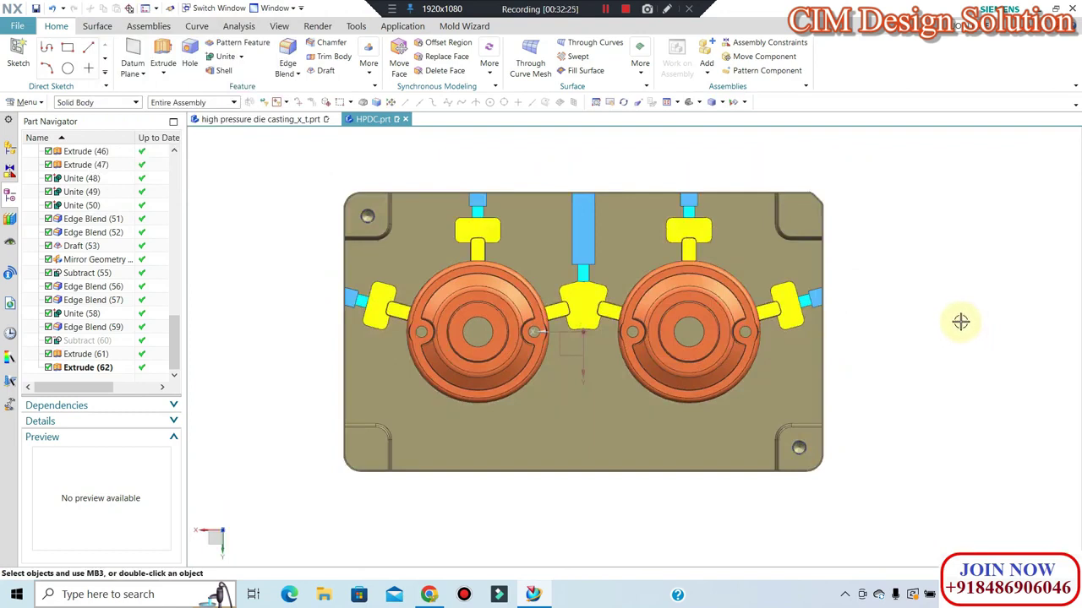
Show all hidden bodies including the cover and save the part file.
middle_drag(502, 404, 513, 342)
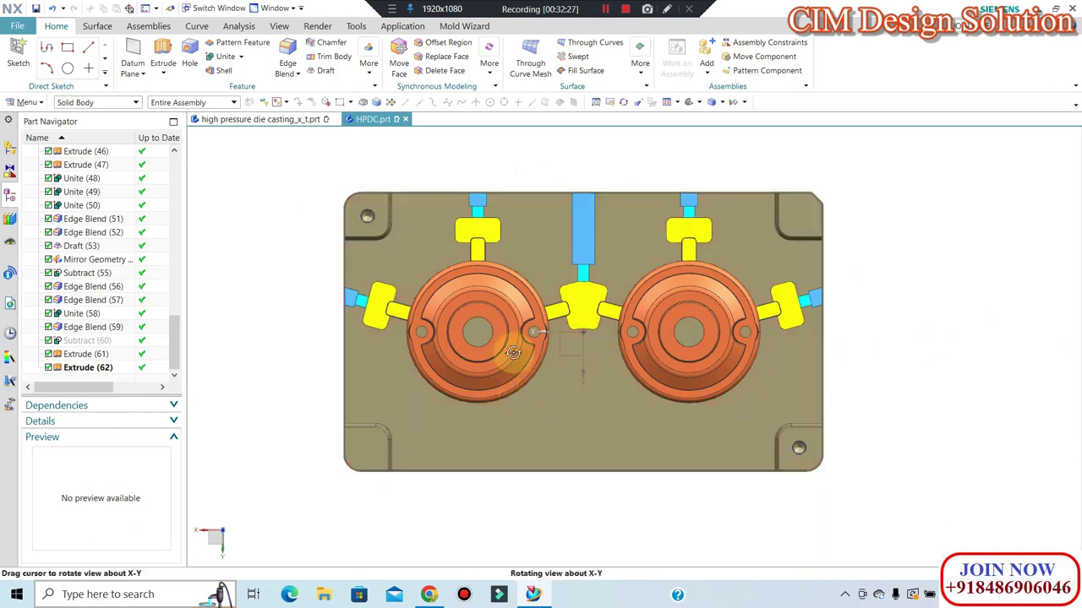
key(ctrl+shift+u)
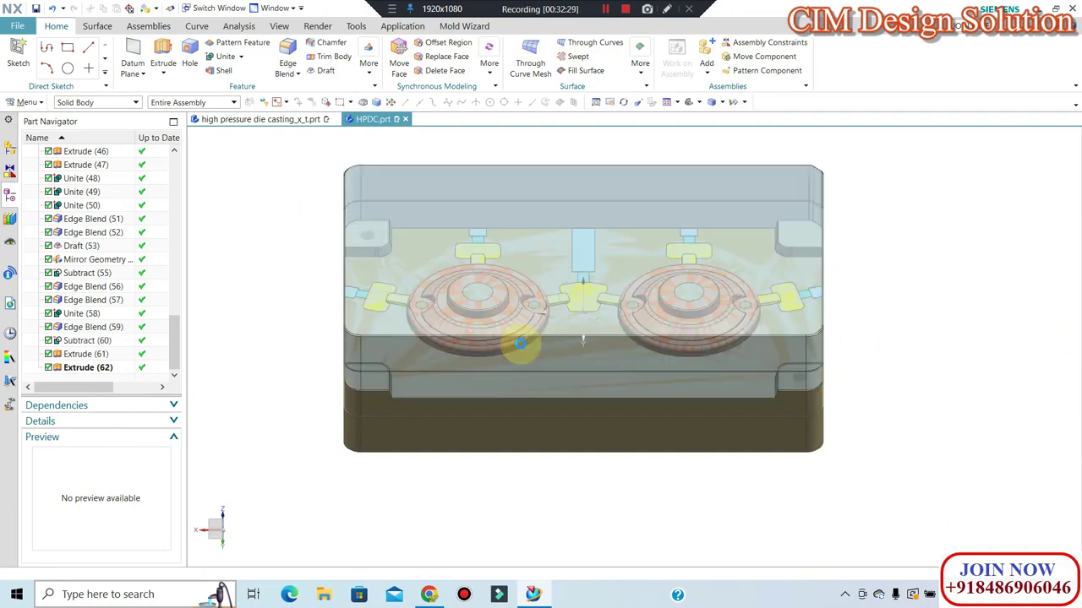
key(Home)
key(ctrl+s)
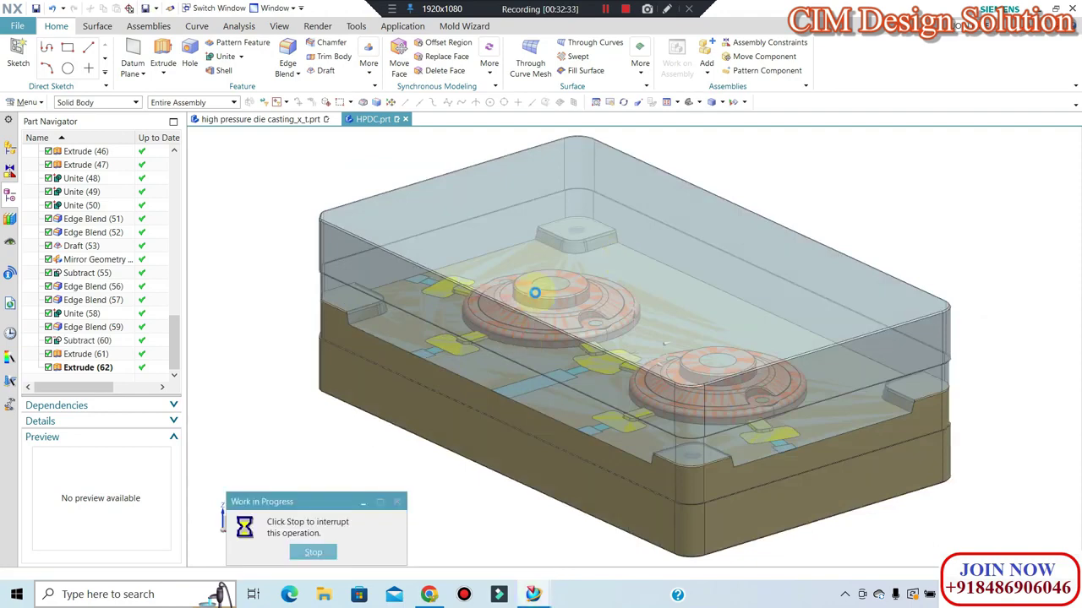
Hide the lower die to inspect the blue inserts, then show everything and save HPDC.prt.
click(362, 434)
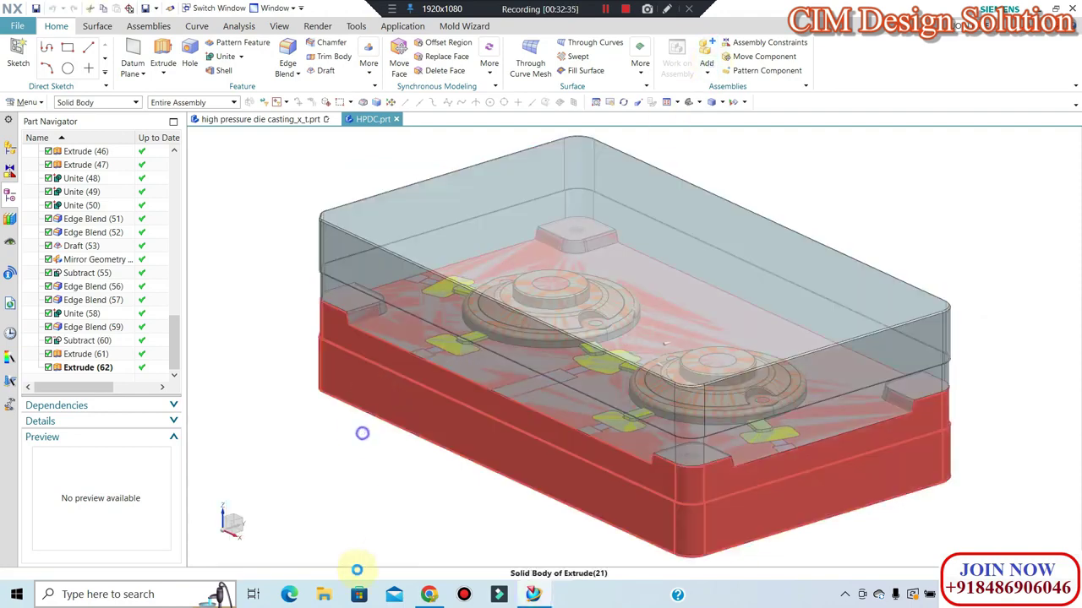
key(ctrl+b)
mouse_move(381, 376)
middle_down()
mouse_move(381, 316)
mouse_move(244, 315)
middle_up()
key(F8)
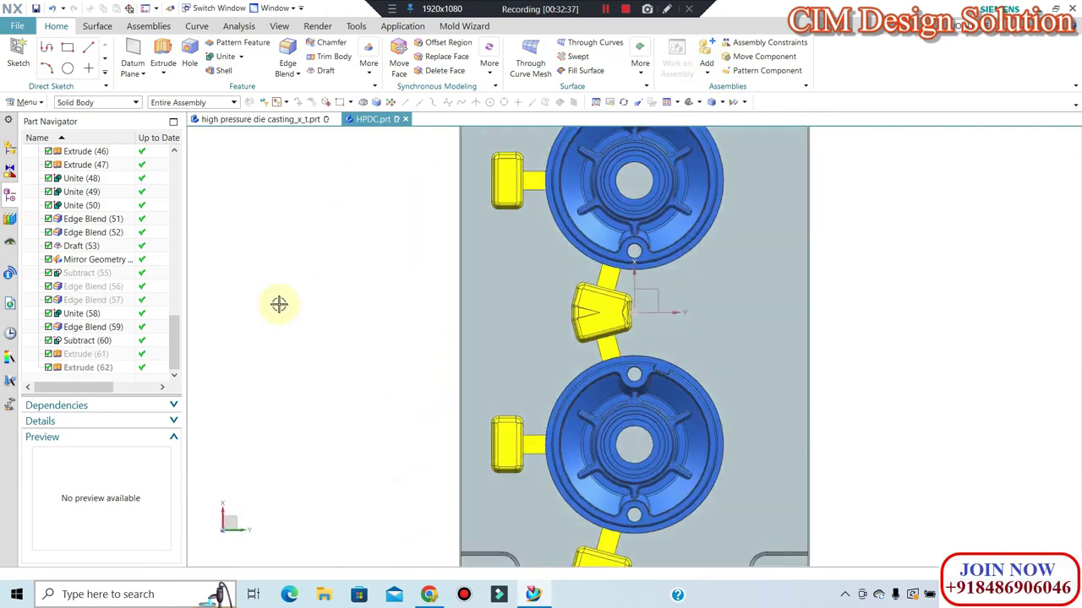
key(ctrl+f)
scroll(647, 286, down, 2)
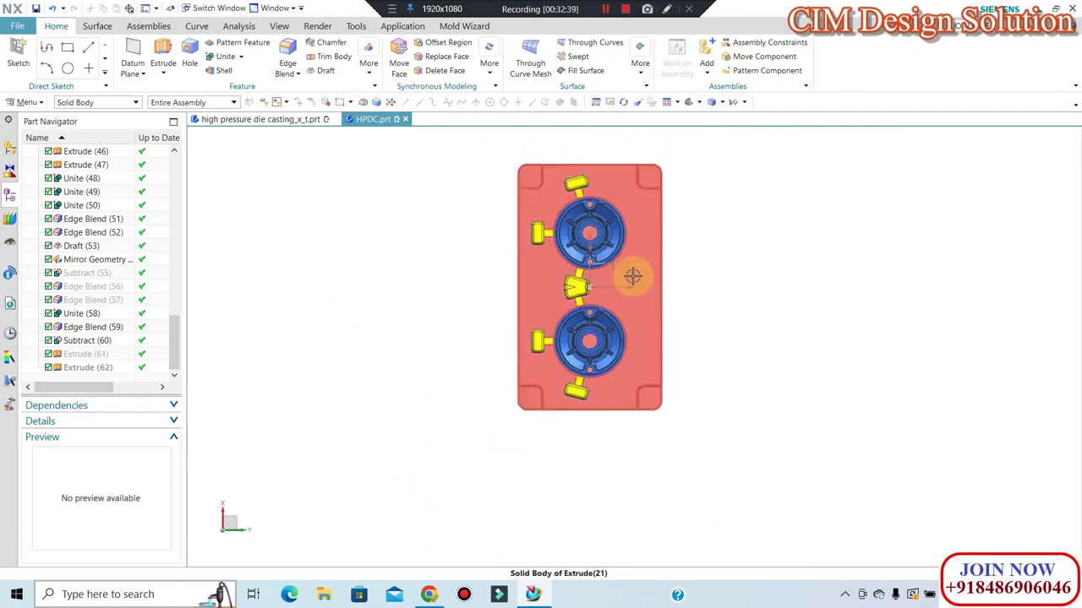
key(ctrl+shift+u)
key(Home)
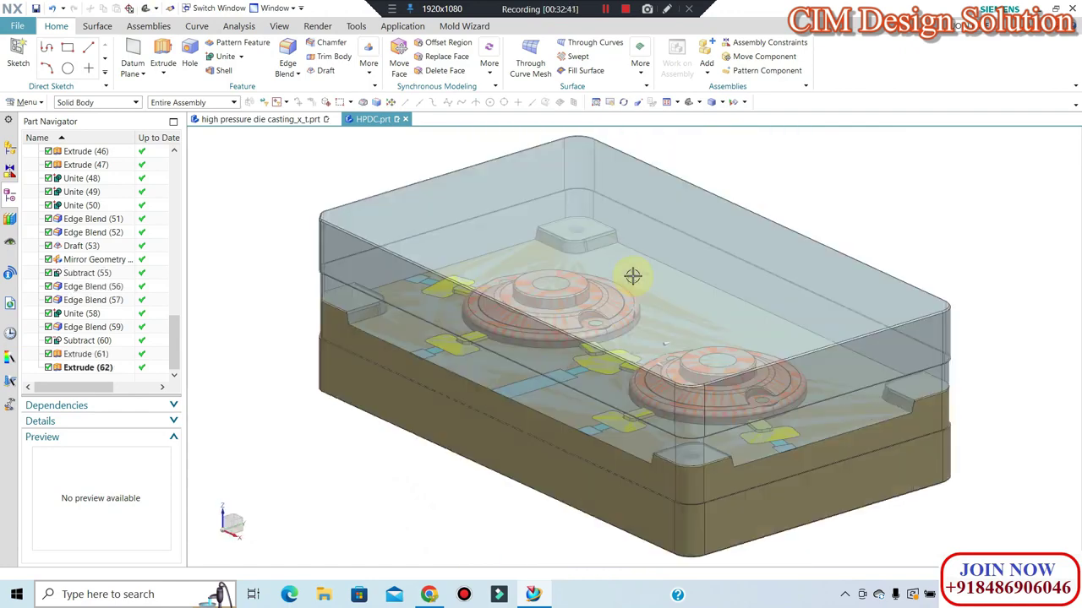
key(ctrl+s)
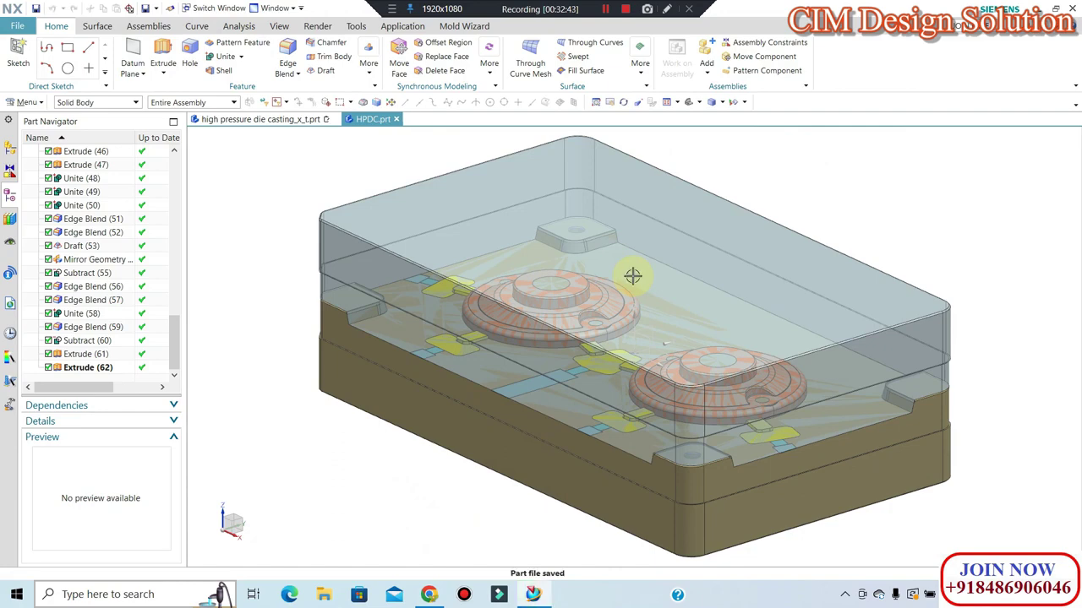
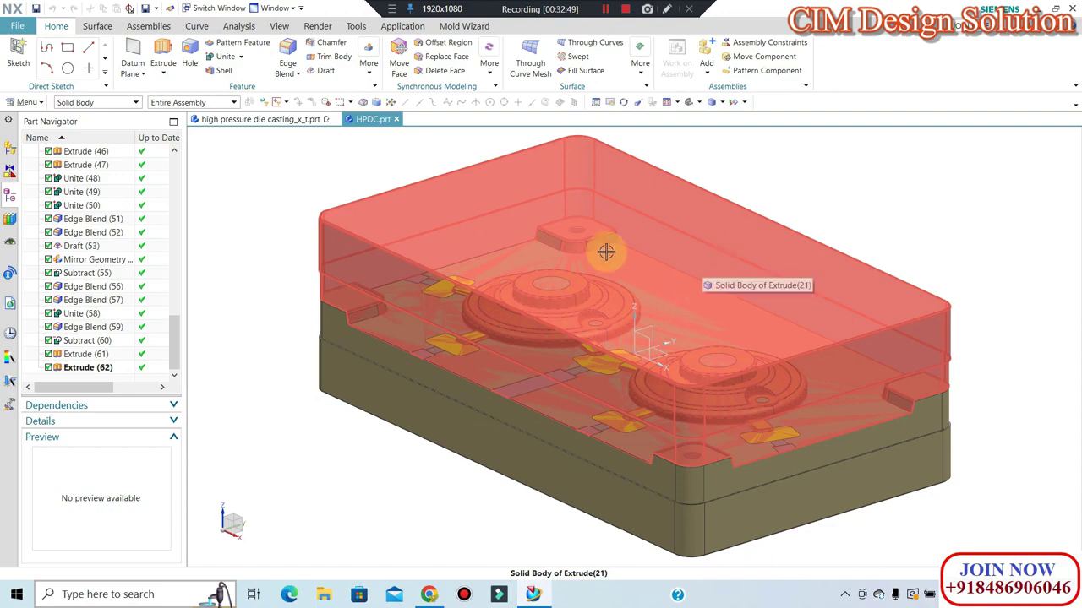
Inspect the die plate's two circular cavities, runners and overflows, ending on the Top view.
mouse_move(562, 234)
middle_down()
mouse_move(595, 243)
mouse_move(414, 273)
middle_up()
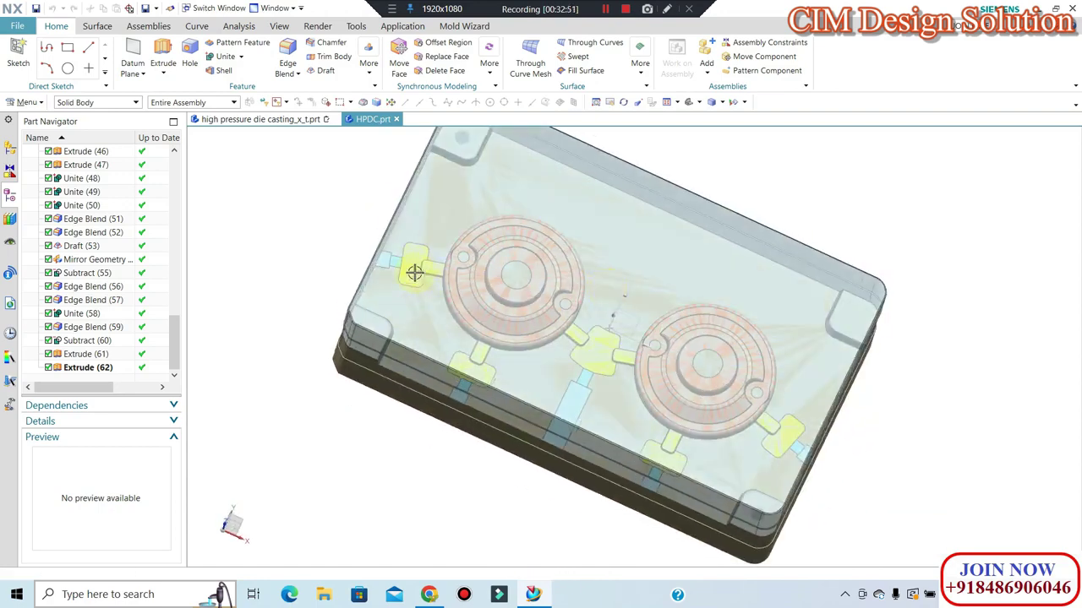
key(F8)
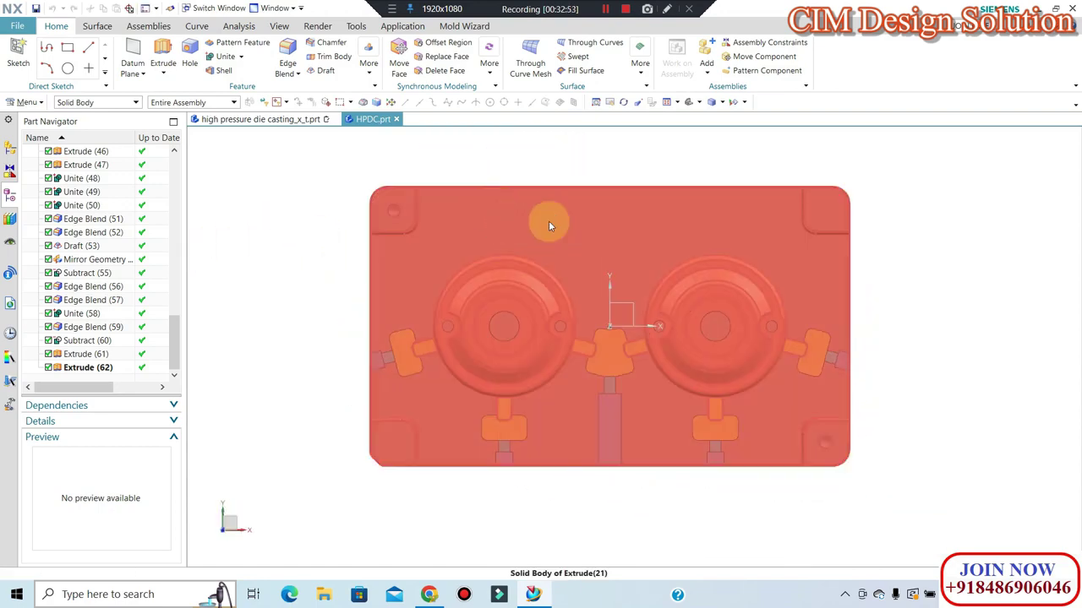
scroll(667, 224, up, 2)
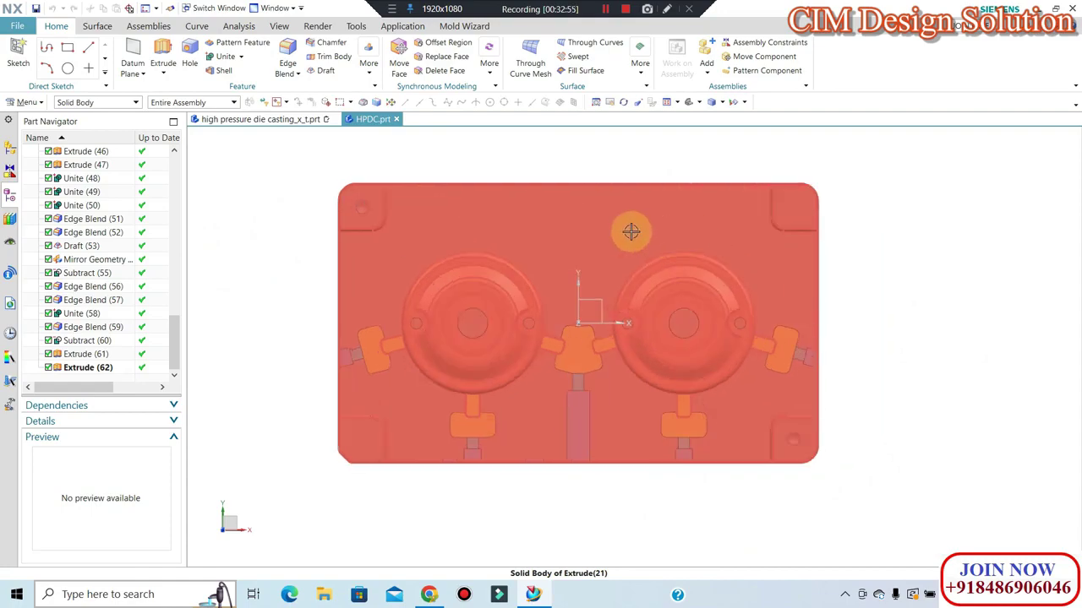
scroll(632, 229, up, 1)
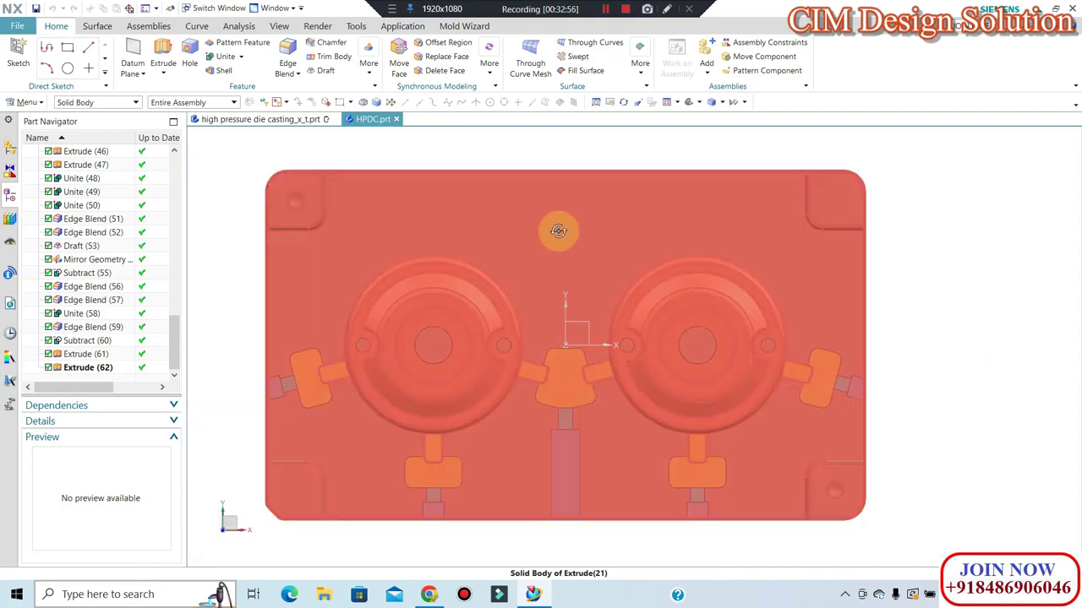
mouse_move(555, 229)
middle_down()
mouse_move(620, 222)
mouse_move(633, 318)
mouse_move(640, 261)
mouse_move(653, 276)
middle_up()
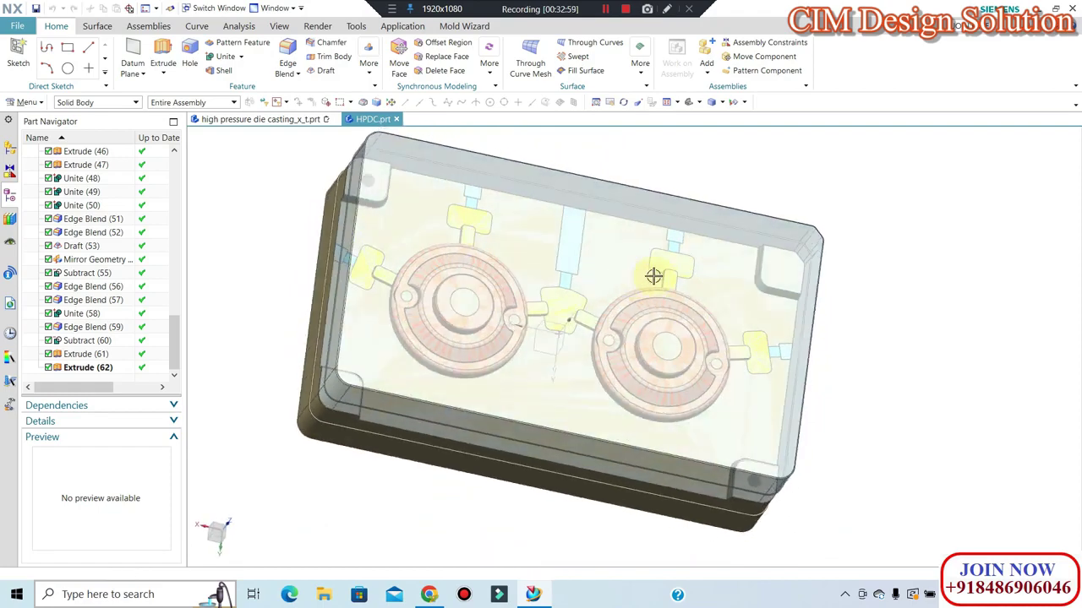
key(F8)
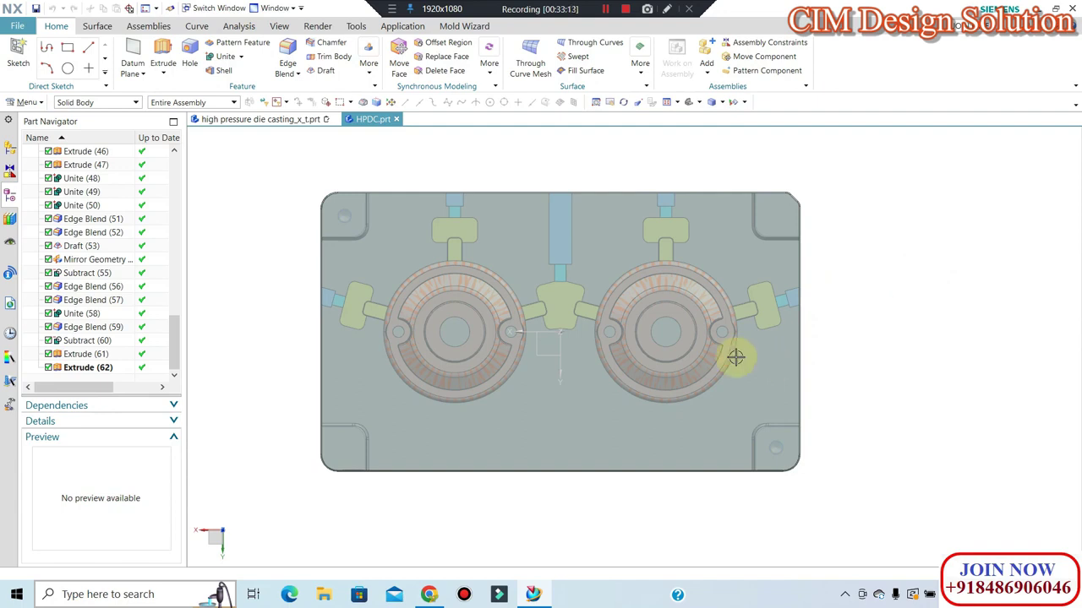
Switch to the high pressure die casting_x_t.prt assembly and zoom out to see it whole.
click(256, 119)
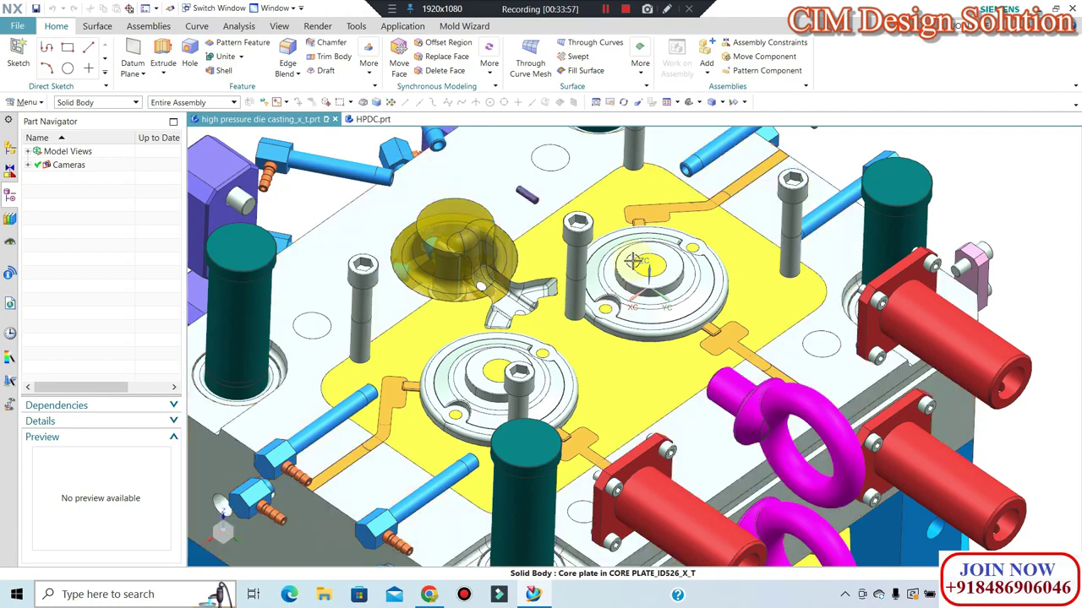
scroll(672, 245, down, 3)
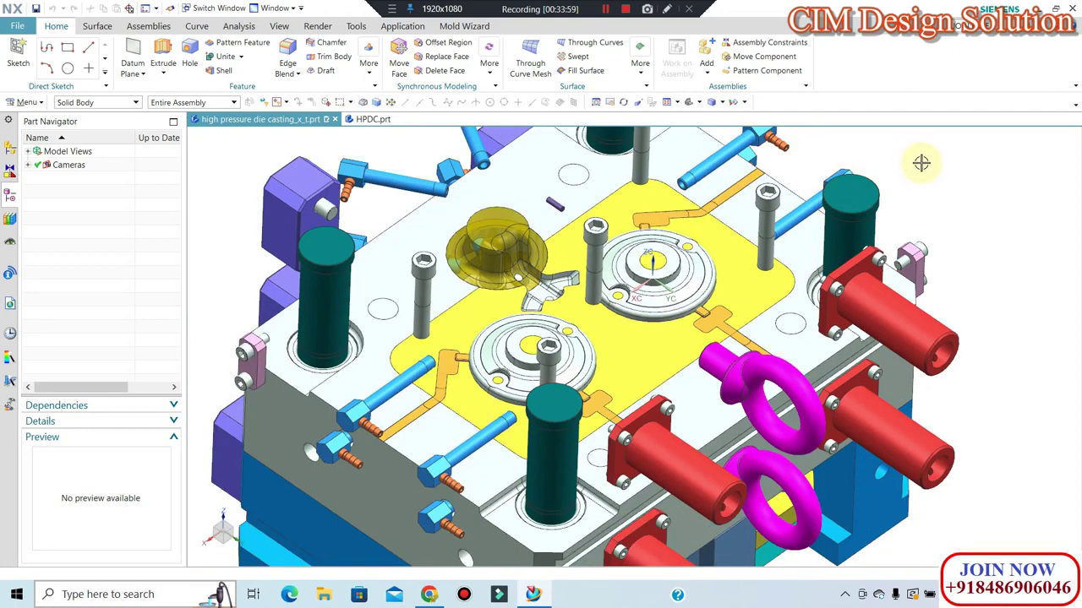